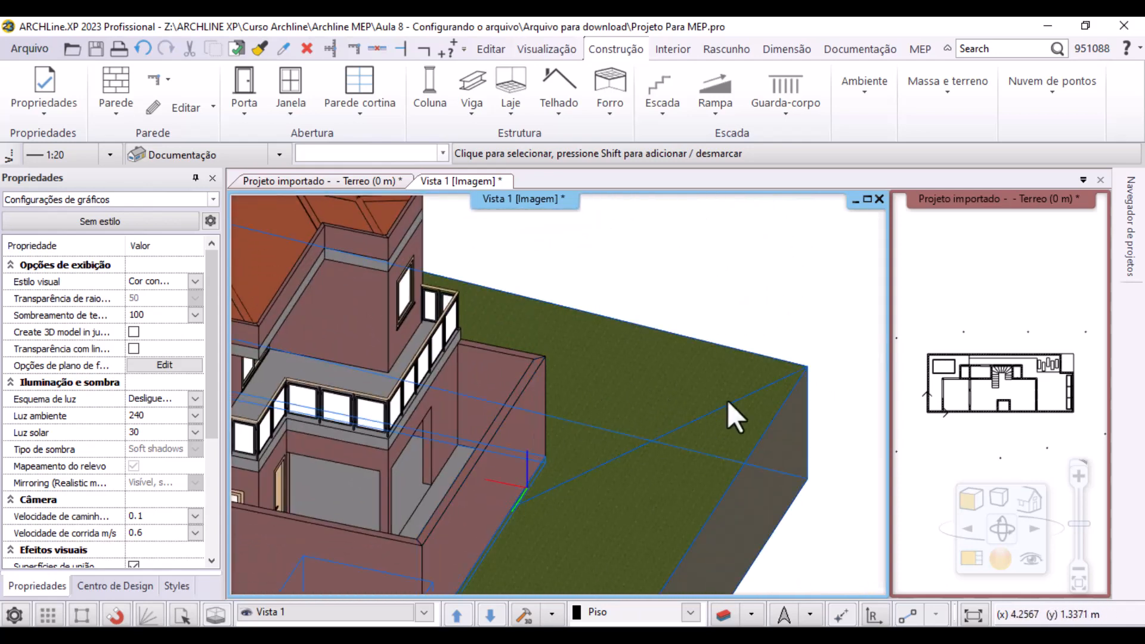
# Draw a general rectangle 1.8 m wide on the Terreo plan, enclosing the corner space between the outer walls and the short wall
pyautogui.moveTo(845, 367); pyautogui.dragTo(864, 297, button='middle')
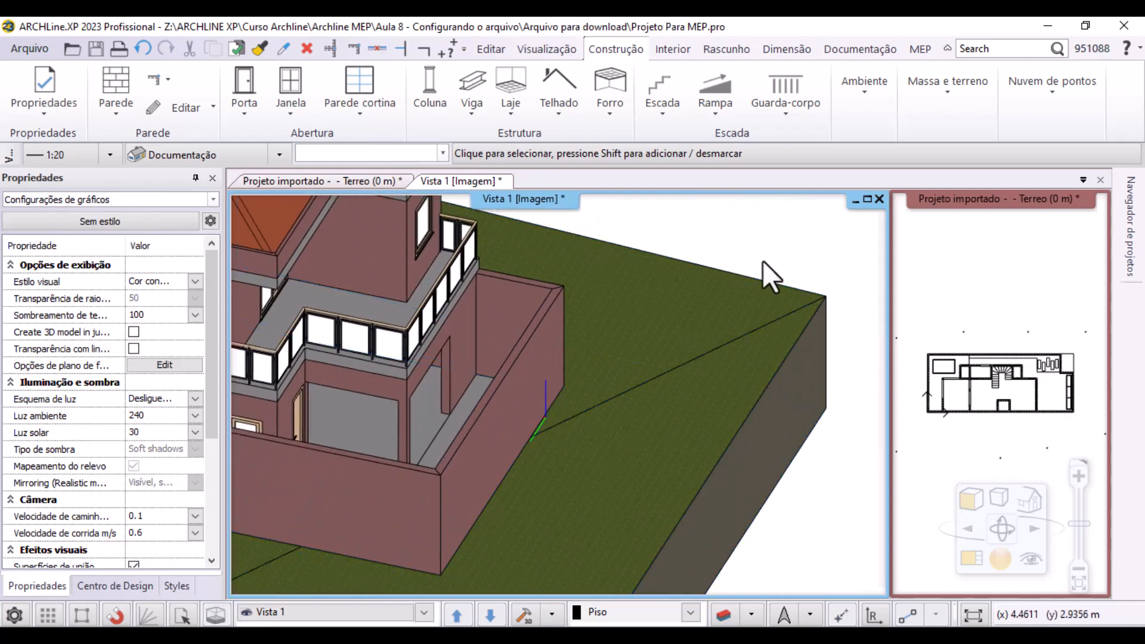
pyautogui.click(1004, 256)
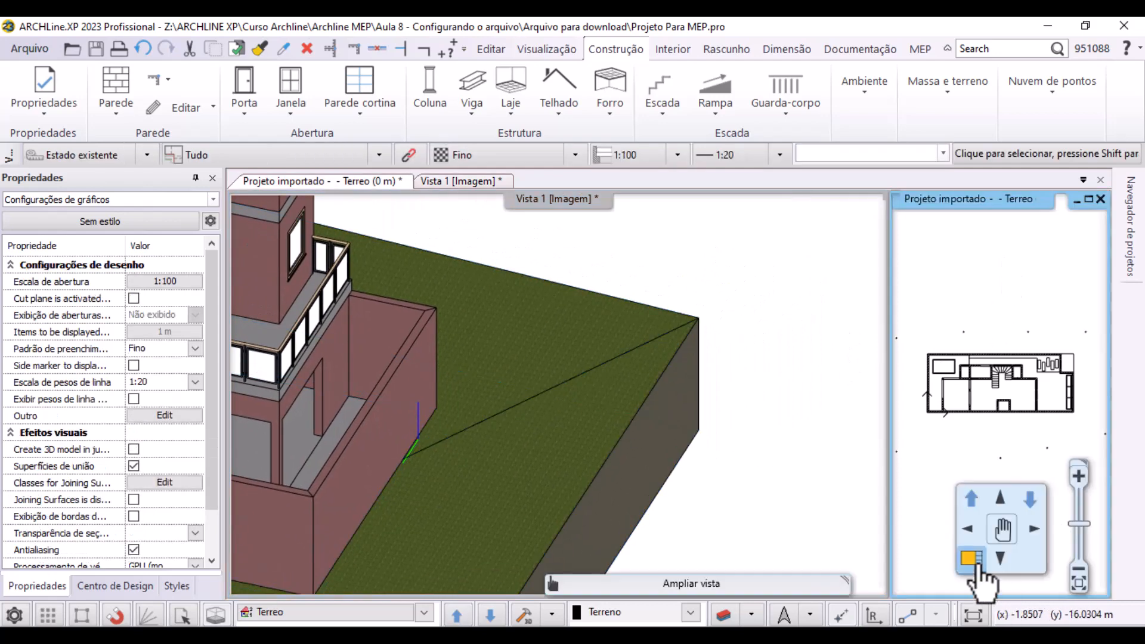
pyautogui.scroll(3, 389, 400)
pyautogui.scroll(4, 481, 424)
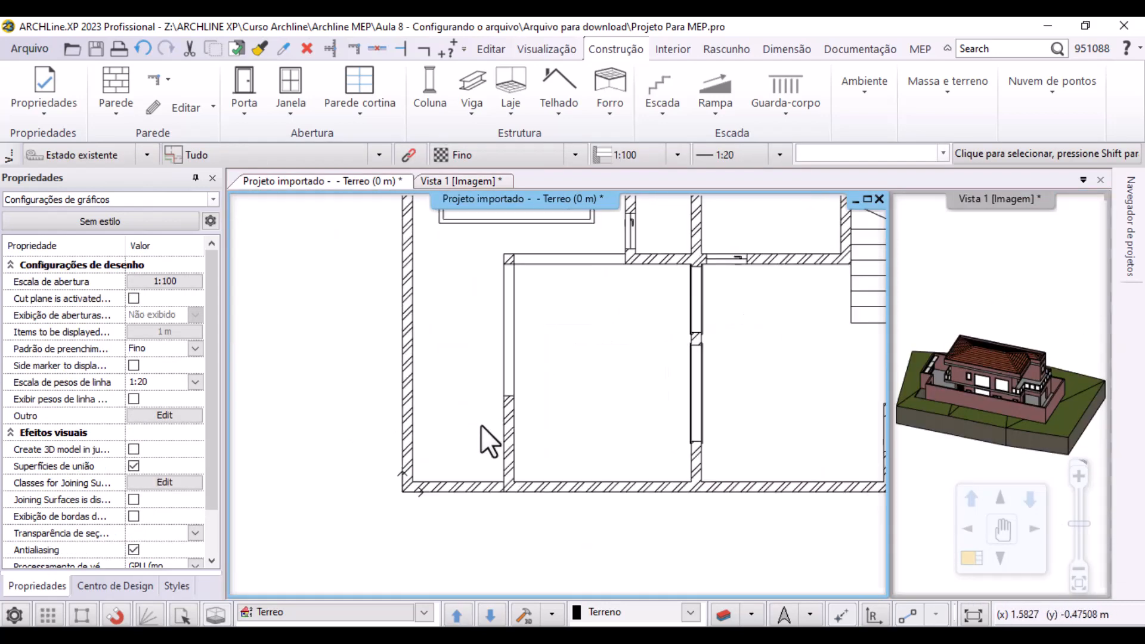
pyautogui.click(461, 388)
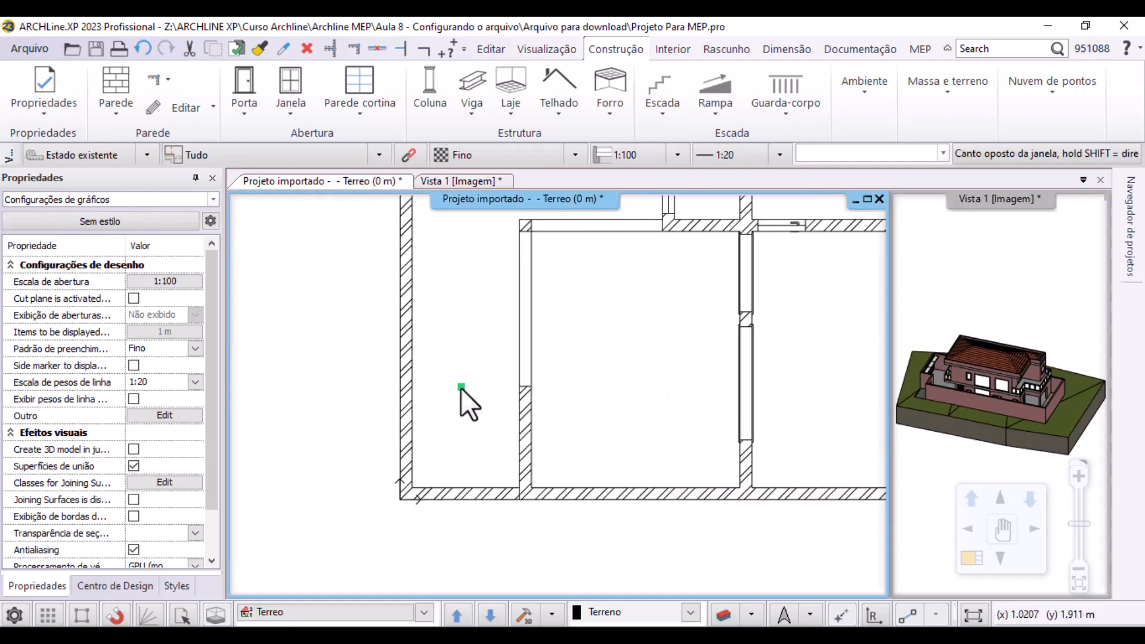
pyautogui.click(717, 50)
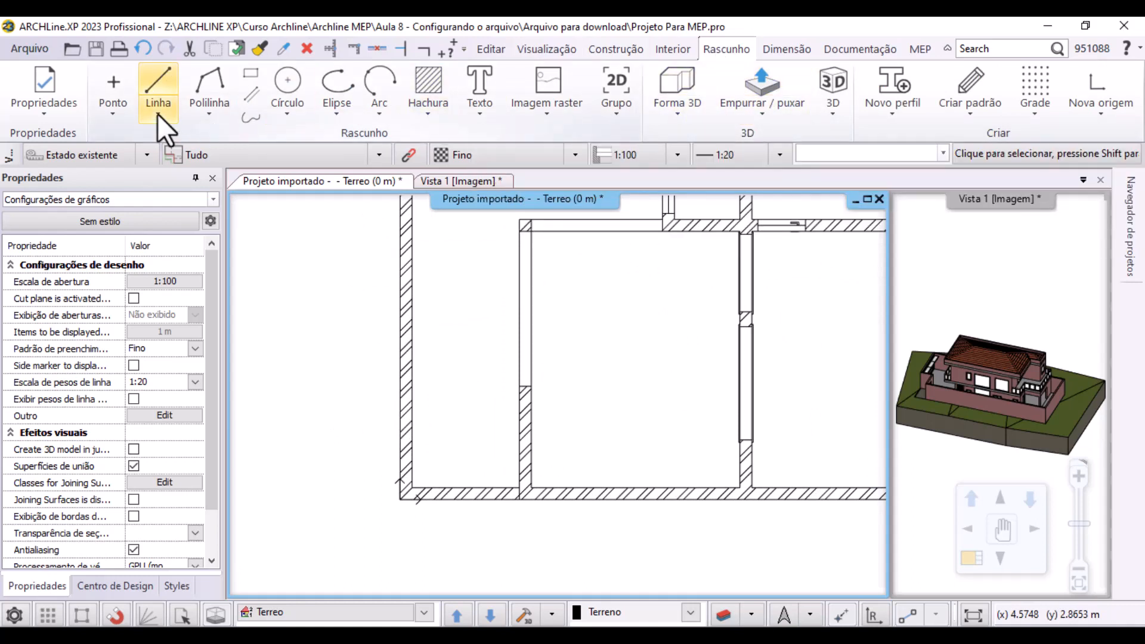
pyautogui.click(209, 113)
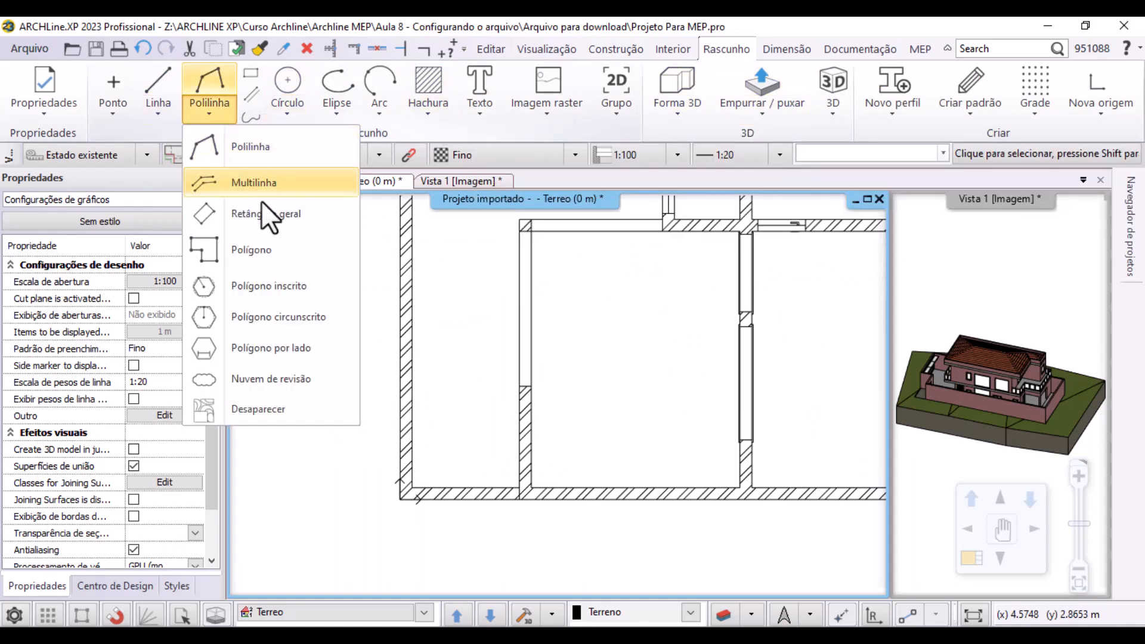
pyautogui.click(245, 182)
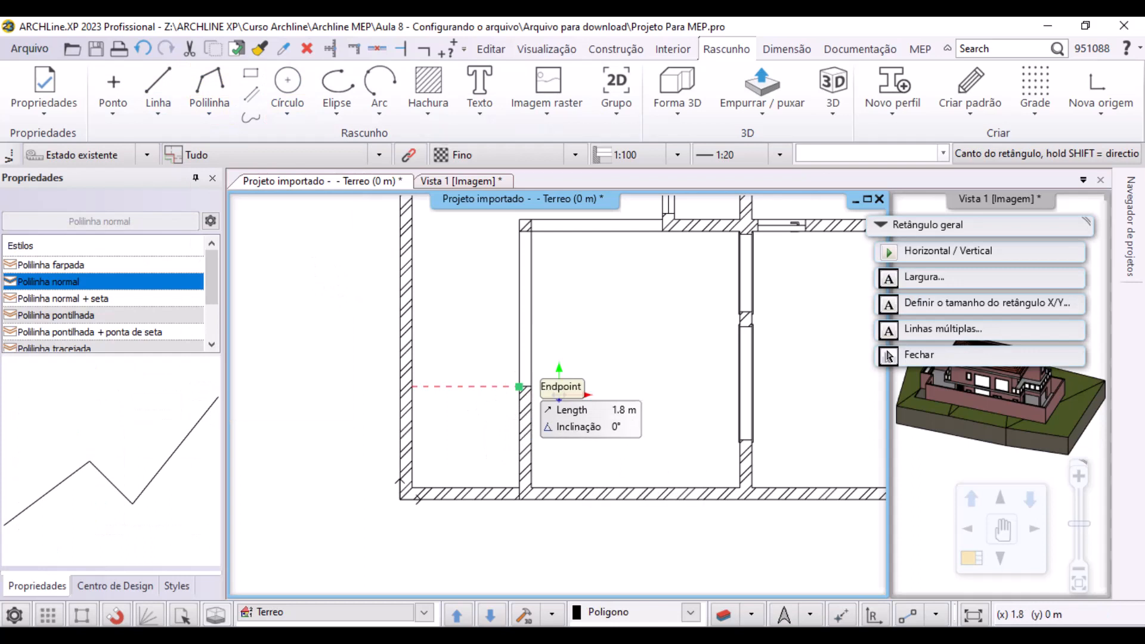
pyautogui.click(520, 388)
pyautogui.click(412, 386)
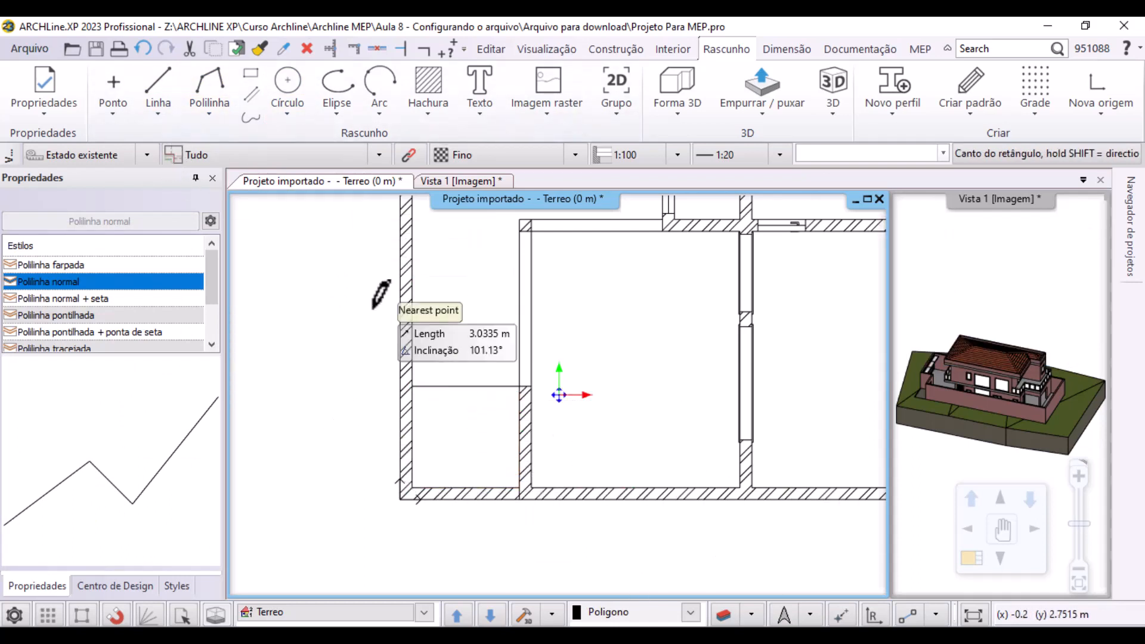
pyautogui.press('Escape')
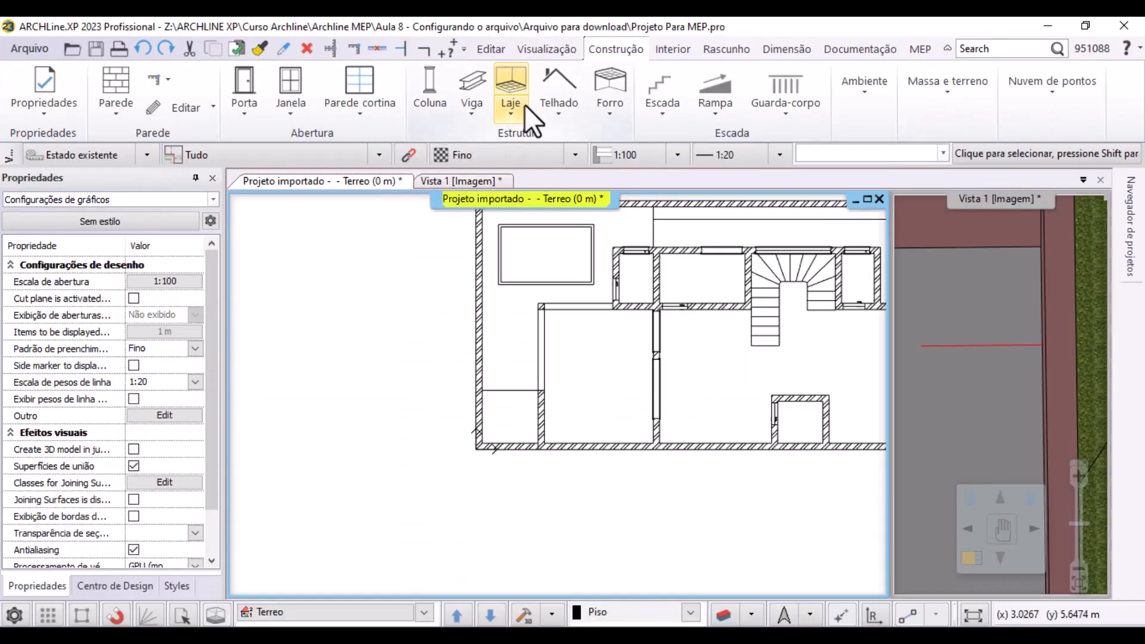
# Cut a hole in the ground-floor slab using the closed circuit bounded by the corner walls and the drawn rectangle
pyautogui.click(517, 103)
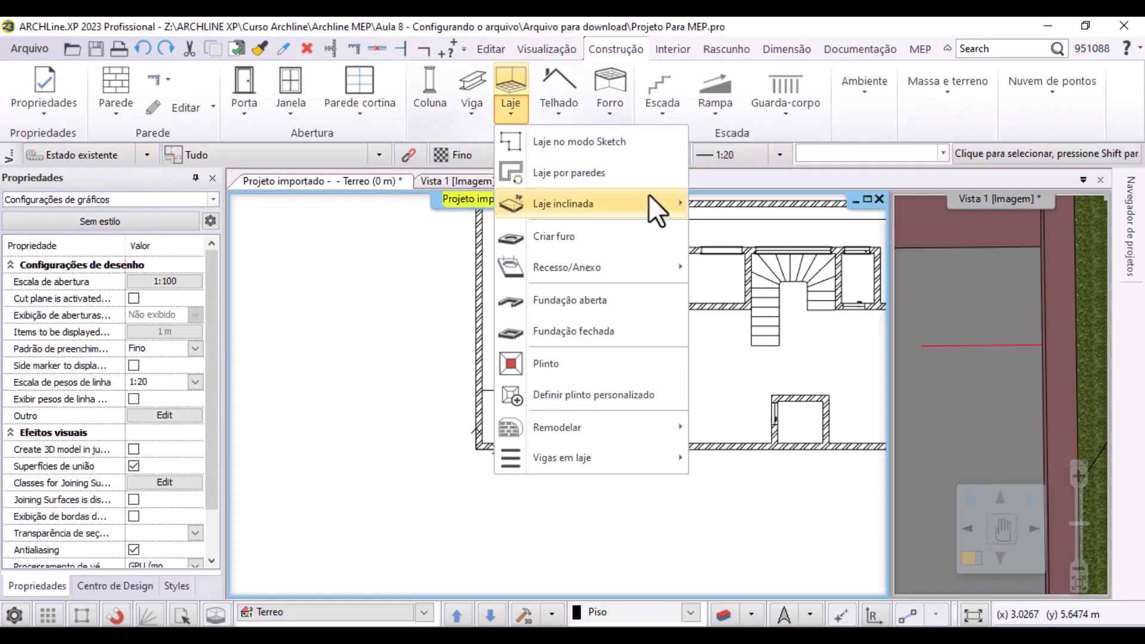
pyautogui.click(582, 238)
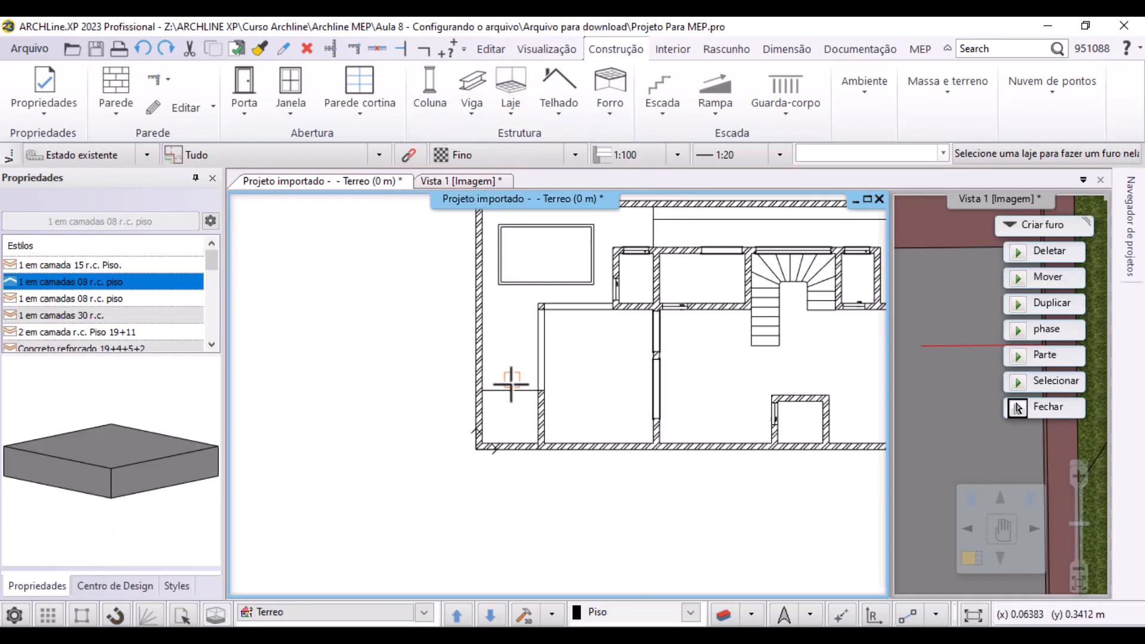
pyautogui.scroll(2, 504, 394)
pyautogui.scroll(3, 569, 395)
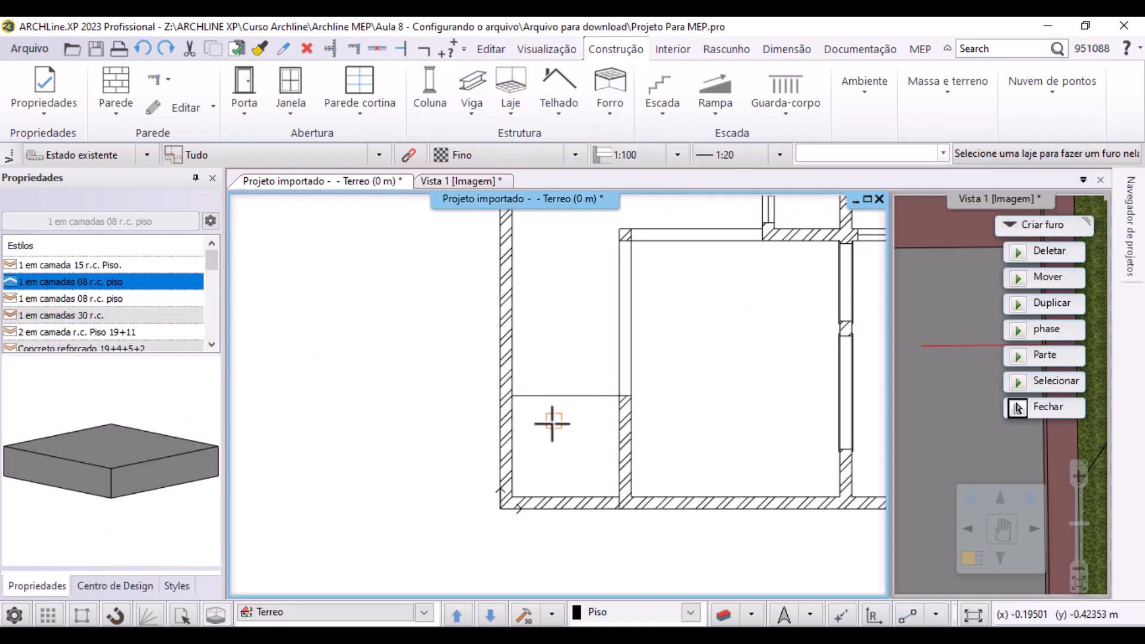
pyautogui.click(414, 318)
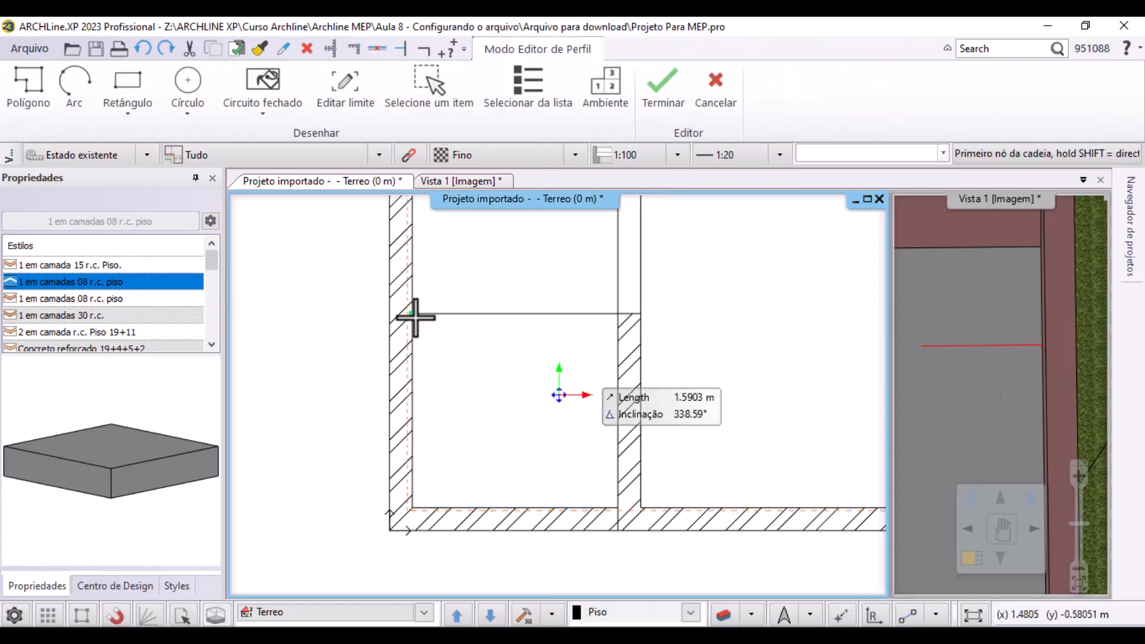
pyautogui.click(285, 77)
pyautogui.scroll(-1, 559, 394)
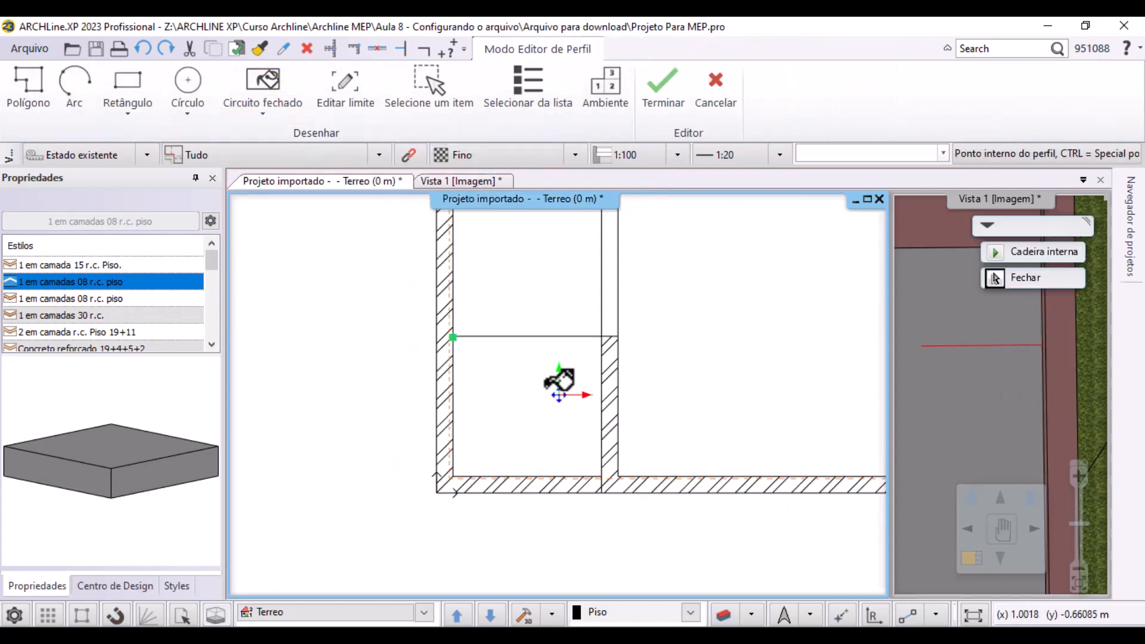
pyautogui.click(549, 395)
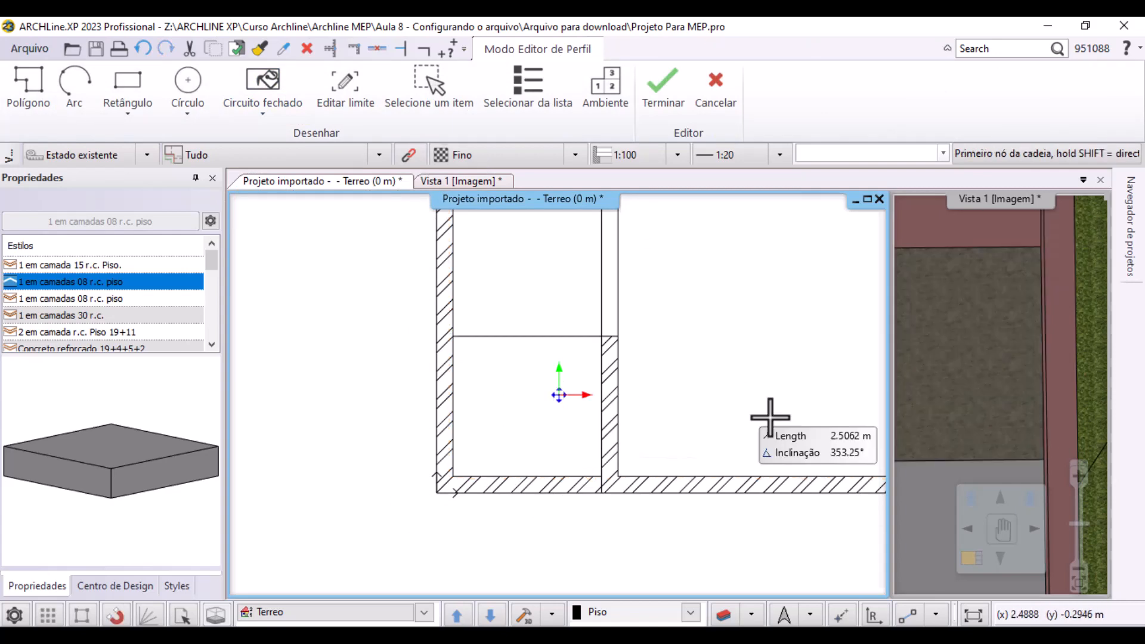
pyautogui.press('Escape')
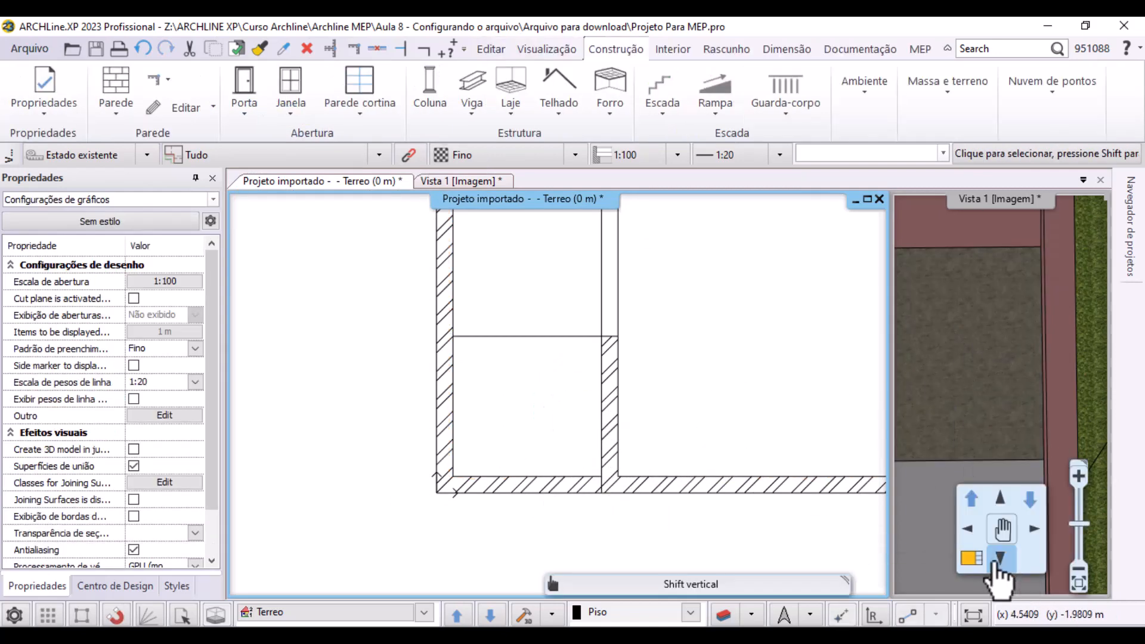
# Examine the slab opening and the terrain beneath it in the 3D view
pyautogui.click(972, 558)
pyautogui.click(972, 558)
pyautogui.click(1020, 345)
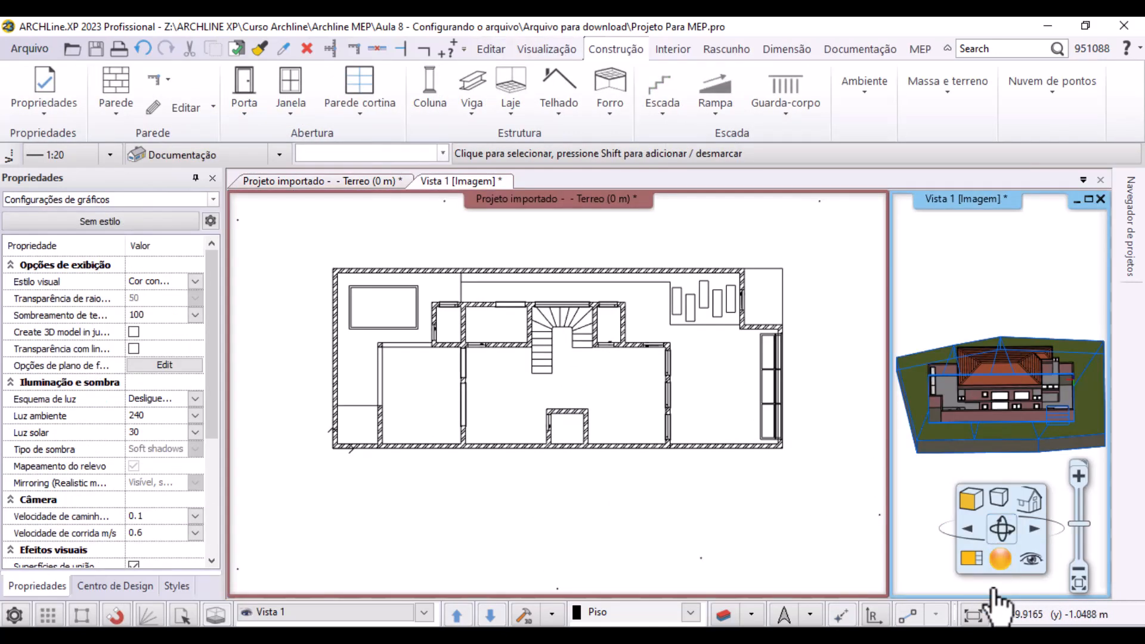
pyautogui.scroll(5, 671, 295)
pyautogui.scroll(-5, 632, 263)
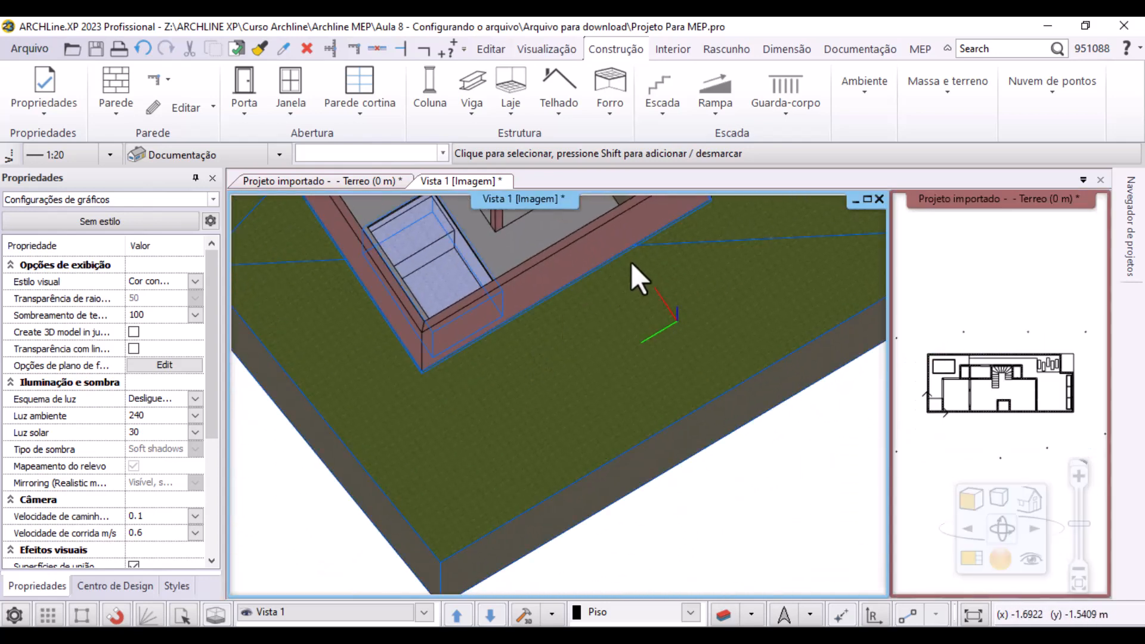
pyautogui.scroll(8, 565, 373)
pyautogui.click(516, 430)
pyautogui.scroll(-6, 707, 357)
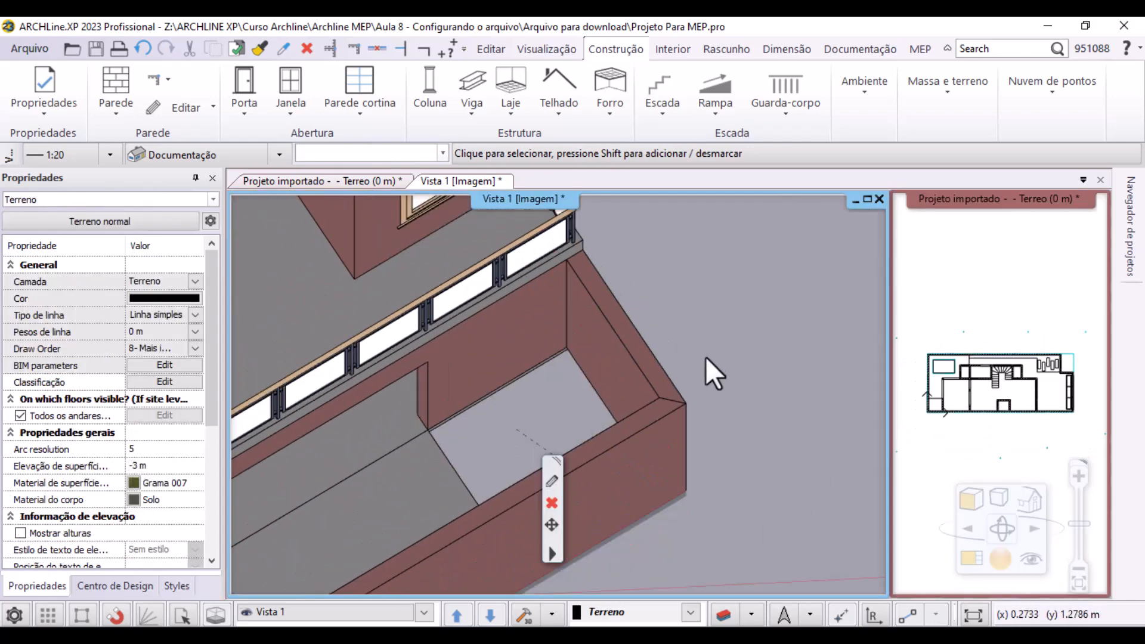
pyautogui.press('Escape')
pyautogui.scroll(5, 760, 435)
pyautogui.moveTo(663, 485); pyautogui.dragTo(578, 453, button='middle')
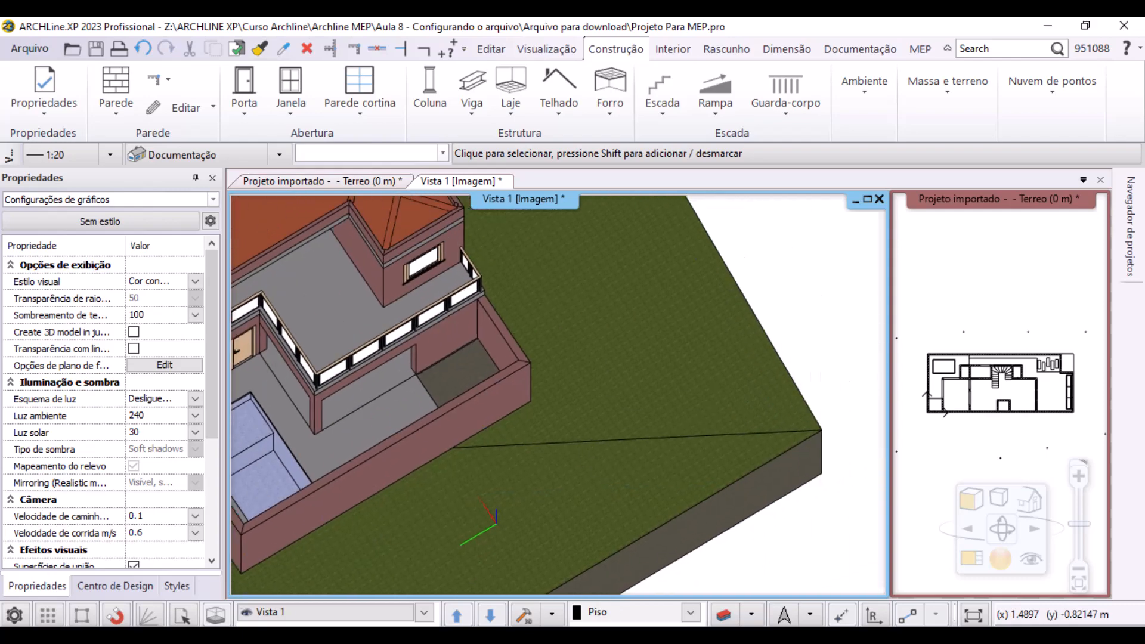
pyautogui.scroll(4, 455, 363)
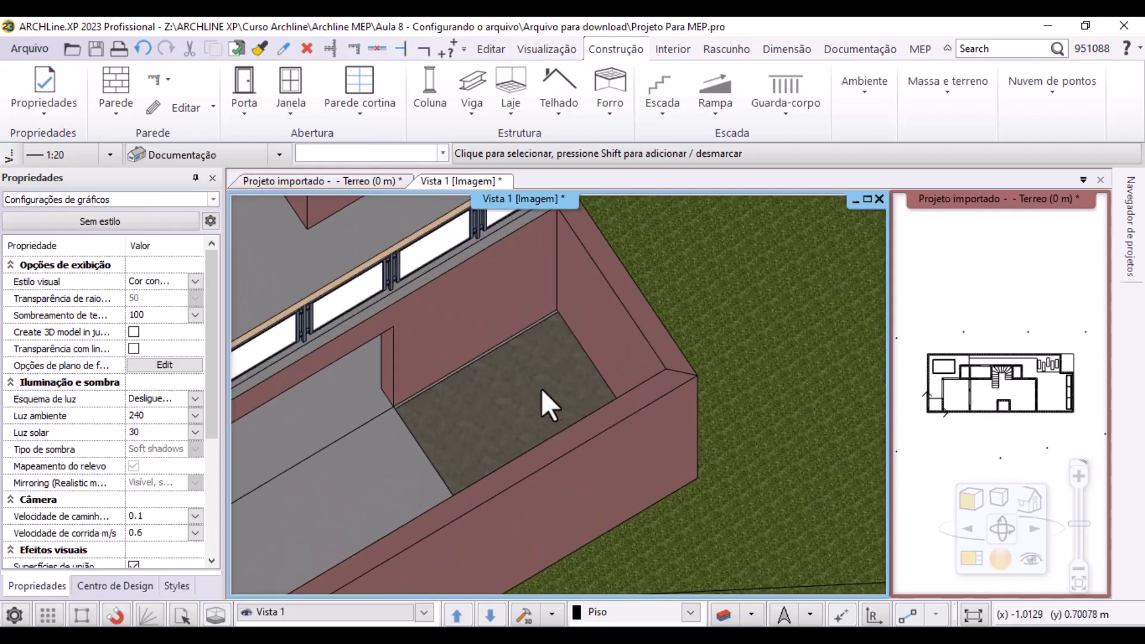
pyautogui.scroll(-2, 541, 388)
# Start adding a level contour to the terrain on the Terreo plan, selecting the terrain at its boundary corner
pyautogui.click(358, 181)
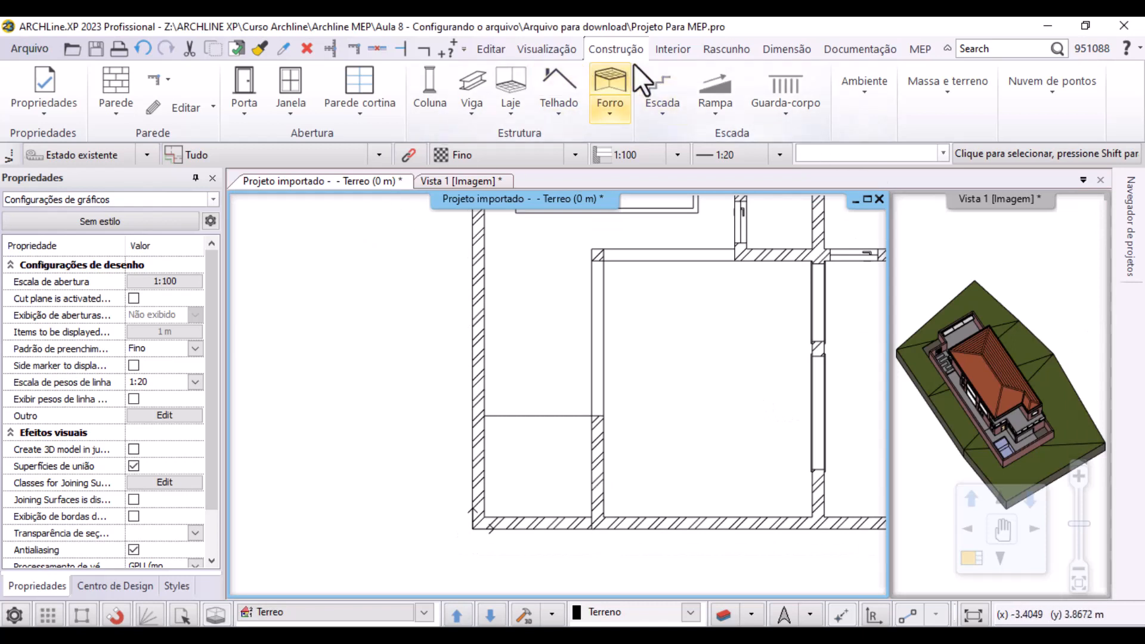
pyautogui.click(935, 108)
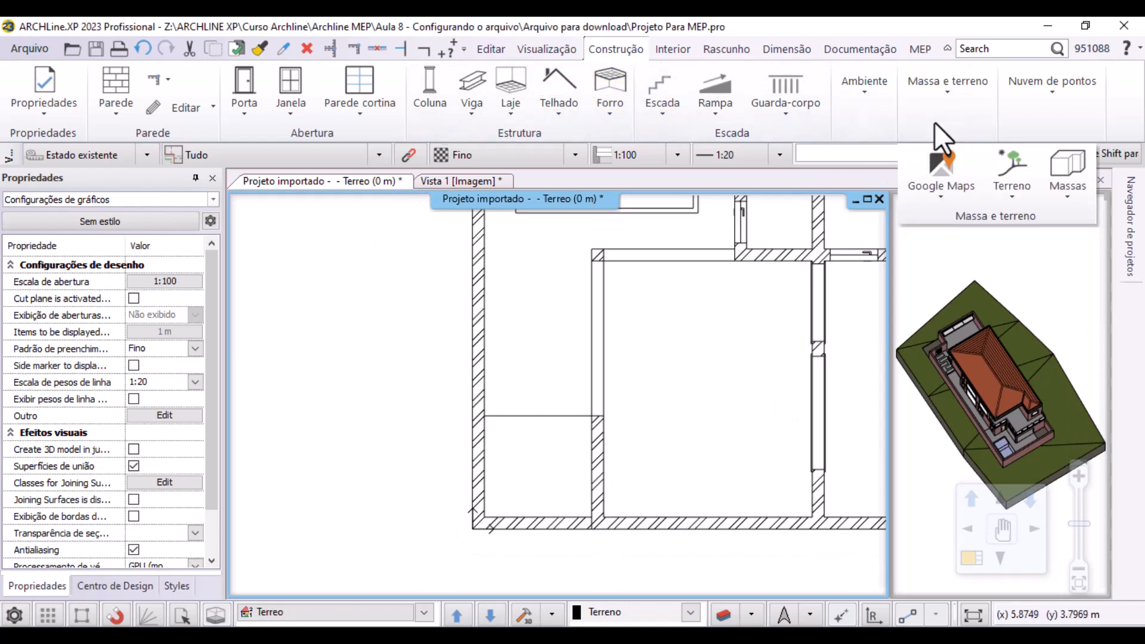
pyautogui.click(1014, 188)
pyautogui.moveTo(957, 292)
pyautogui.click(832, 286)
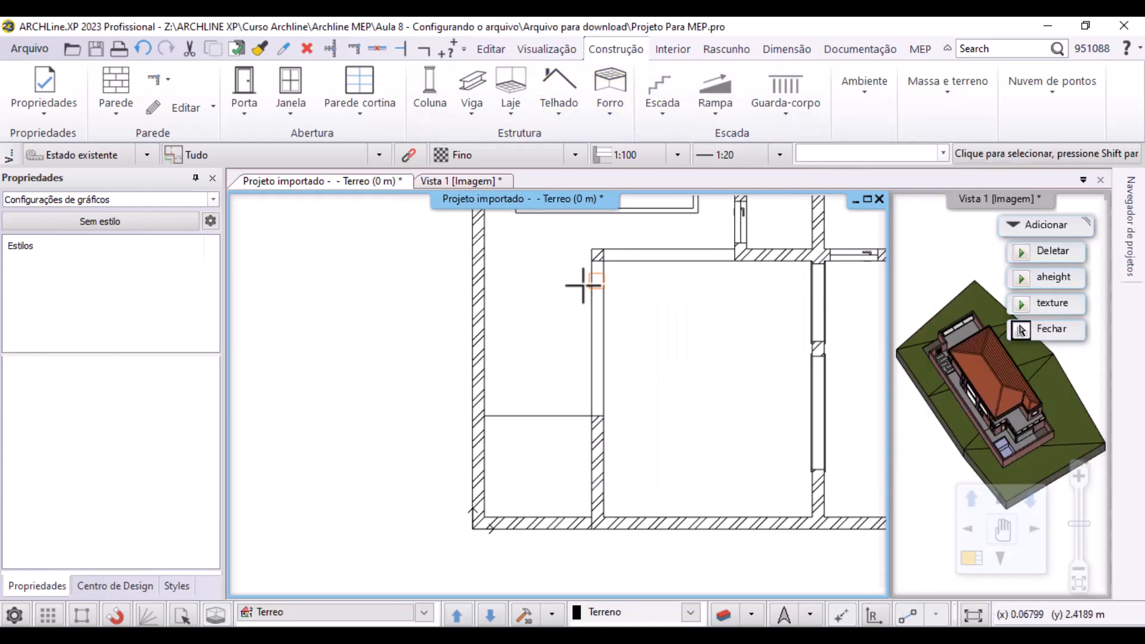
pyautogui.moveTo(495, 508); pyautogui.dragTo(356, 407, button='middle')
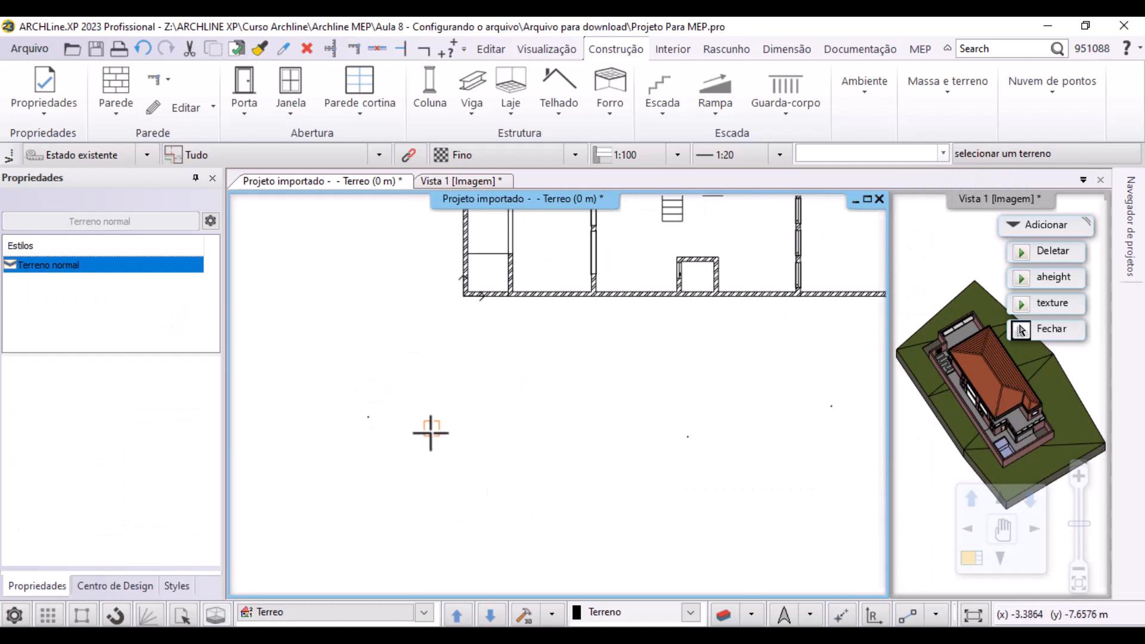
pyautogui.moveTo(431, 433); pyautogui.dragTo(360, 443, button='middle')
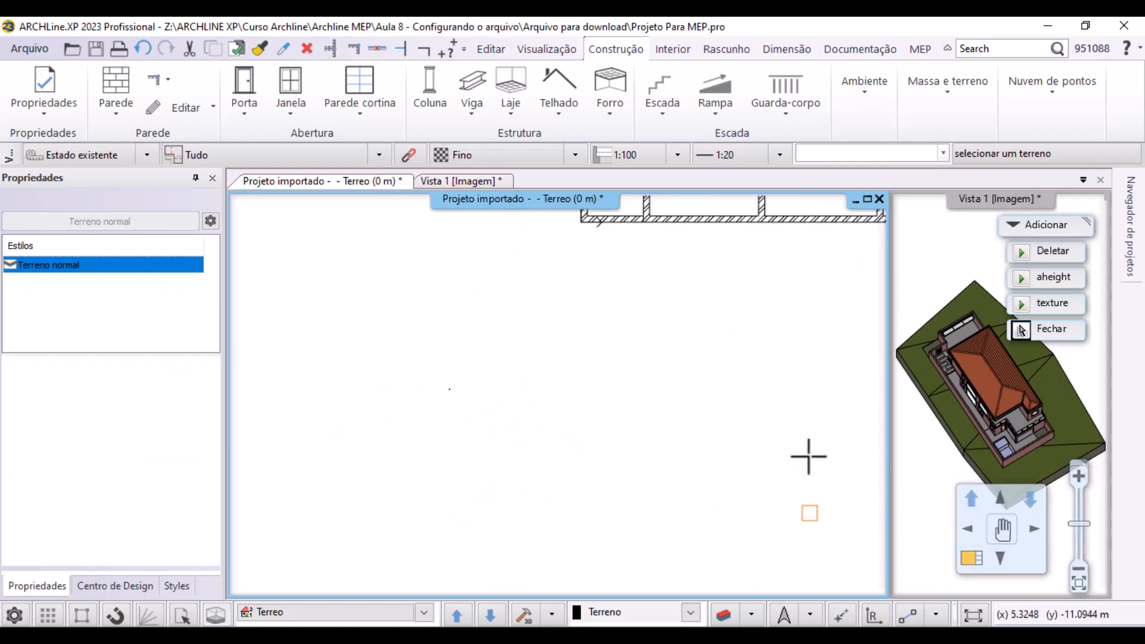
pyautogui.scroll(3, 373, 416)
pyautogui.scroll(-2, 552, 384)
pyautogui.moveTo(634, 395); pyautogui.dragTo(529, 425, button='middle')
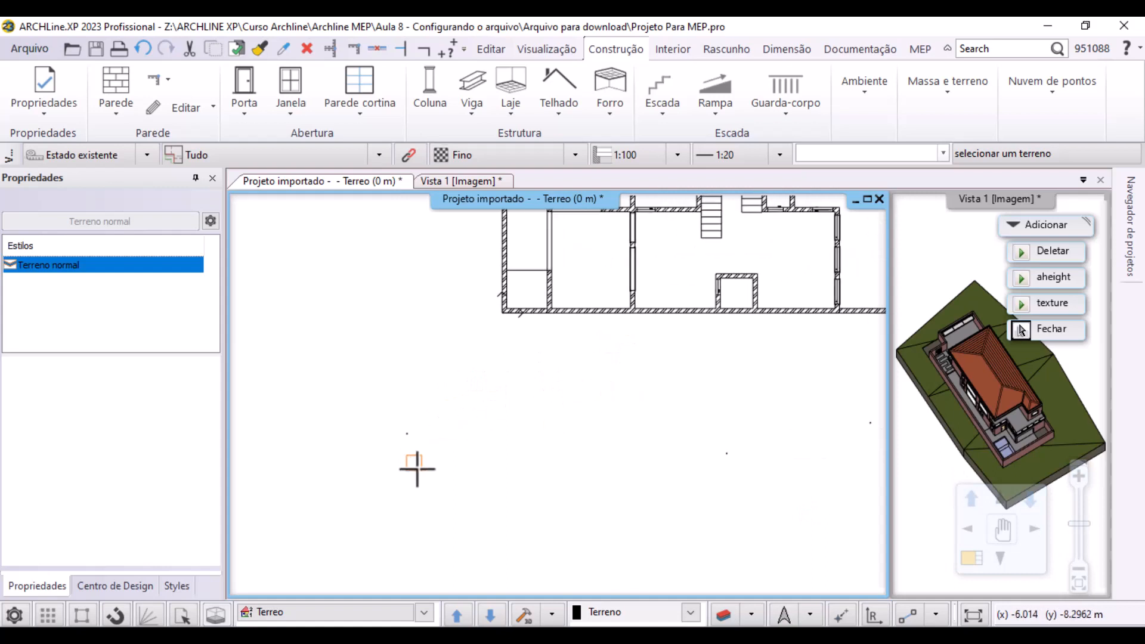
pyautogui.click(468, 470)
pyautogui.click(405, 441)
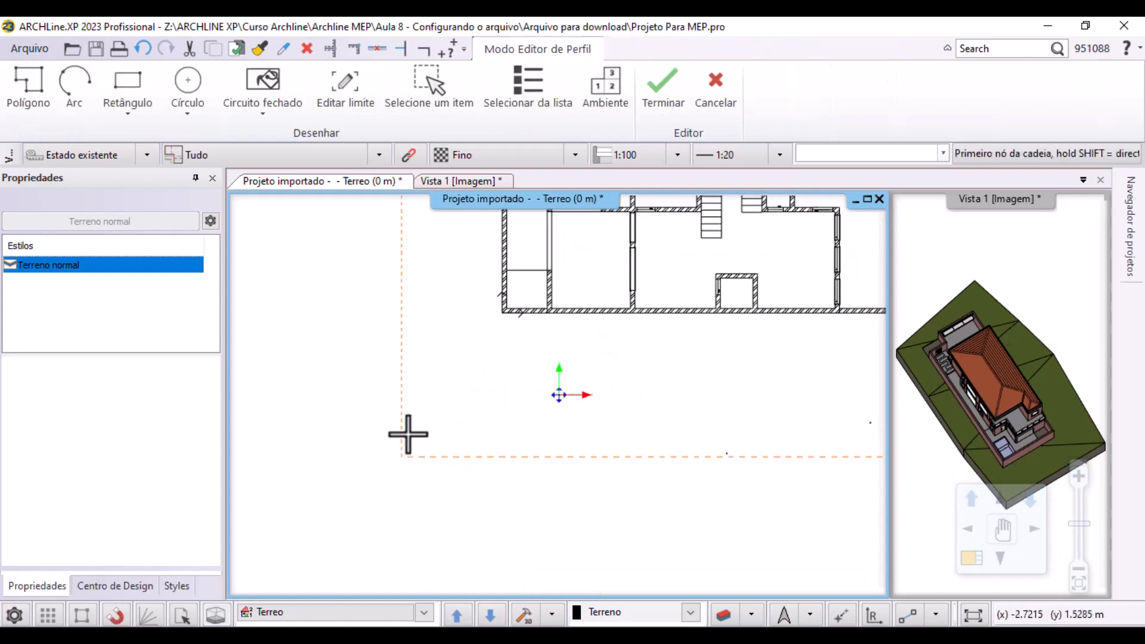
pyautogui.scroll(-2, 573, 383)
pyautogui.scroll(2, 557, 343)
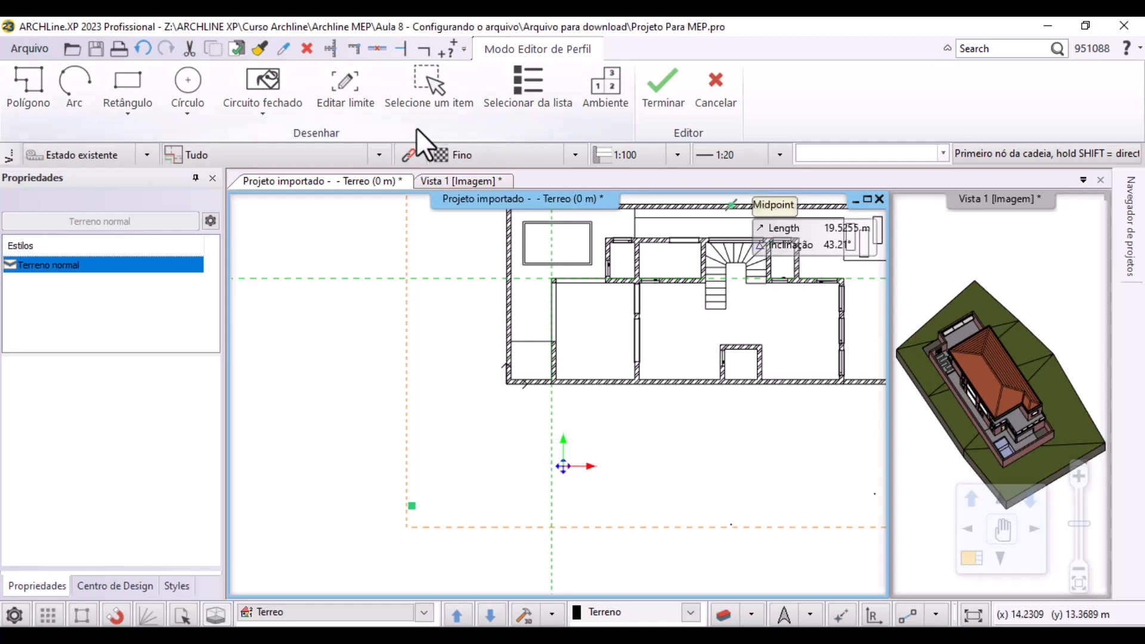
# Define the contour as the closed corner area, with level height -0.15 - 1.7 m and a 0° inclination to vertical
pyautogui.click(263, 74)
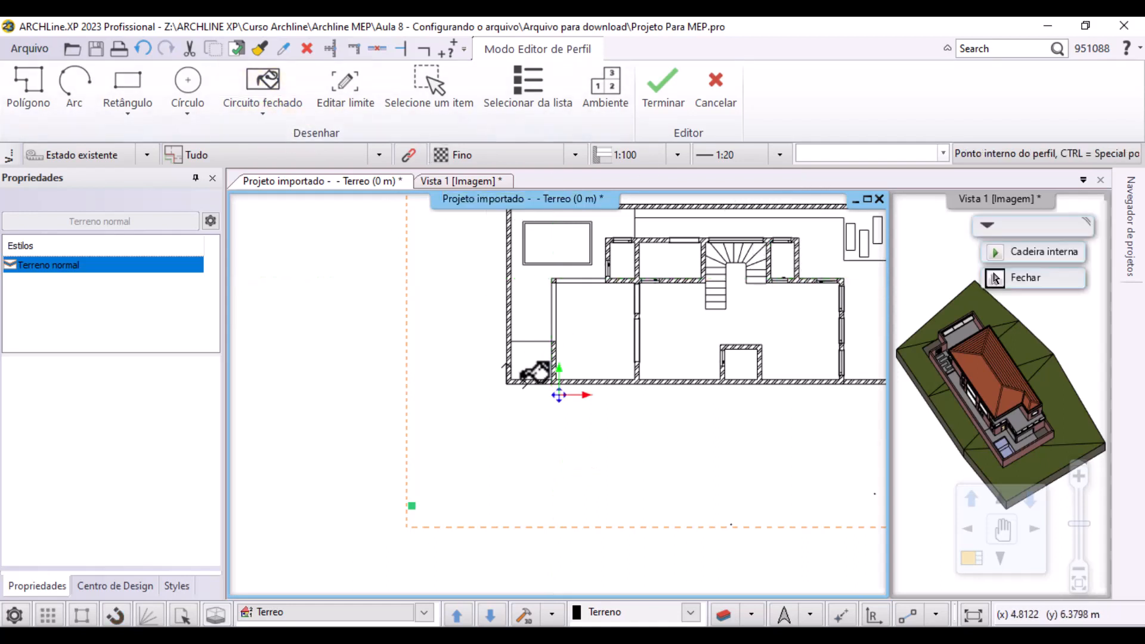
pyautogui.scroll(3, 594, 400)
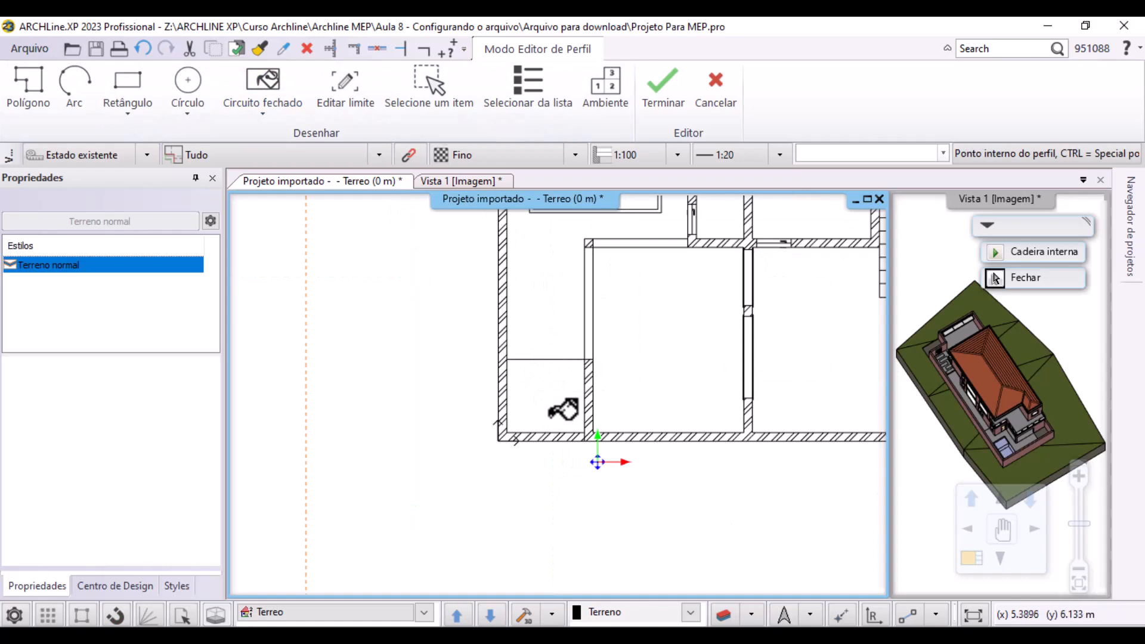
pyautogui.click(560, 421)
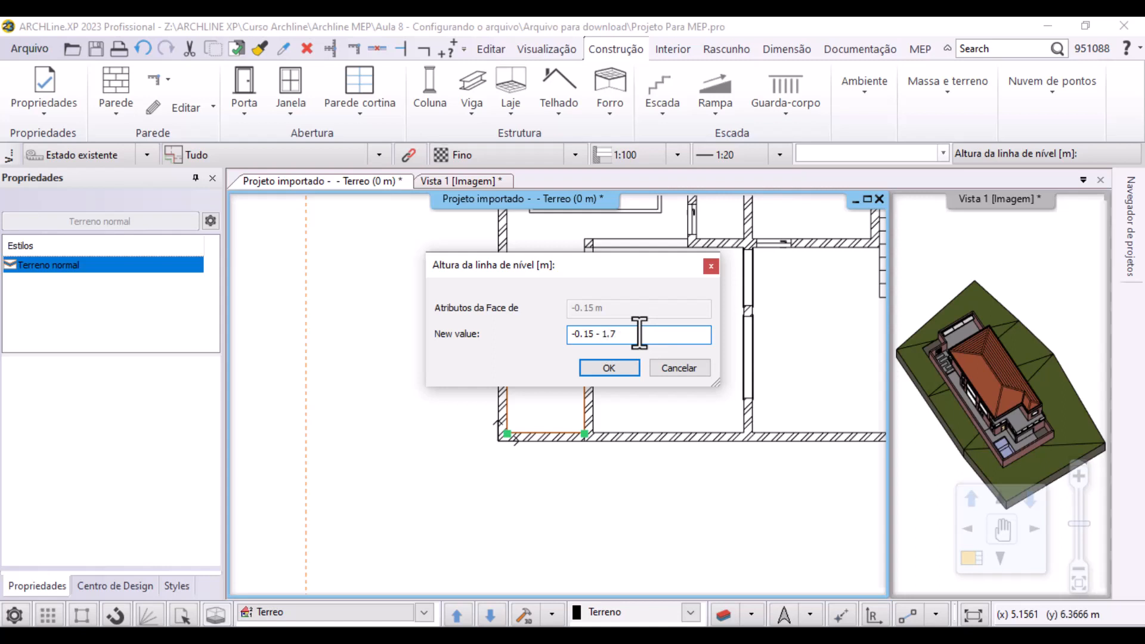
pyautogui.press('Return')
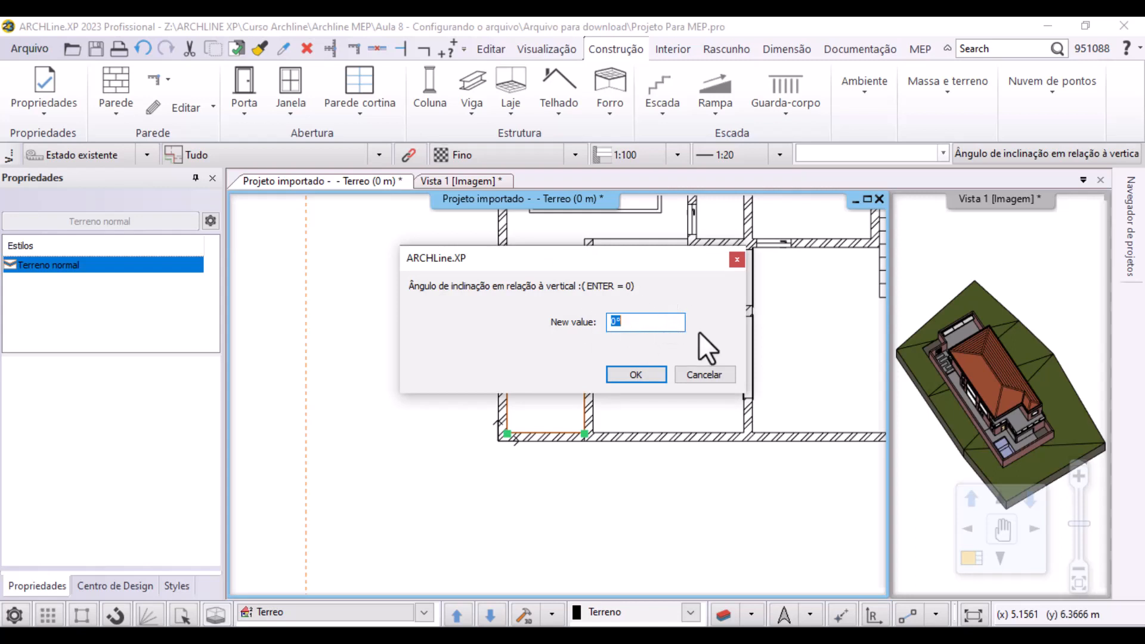
pyautogui.click(636, 374)
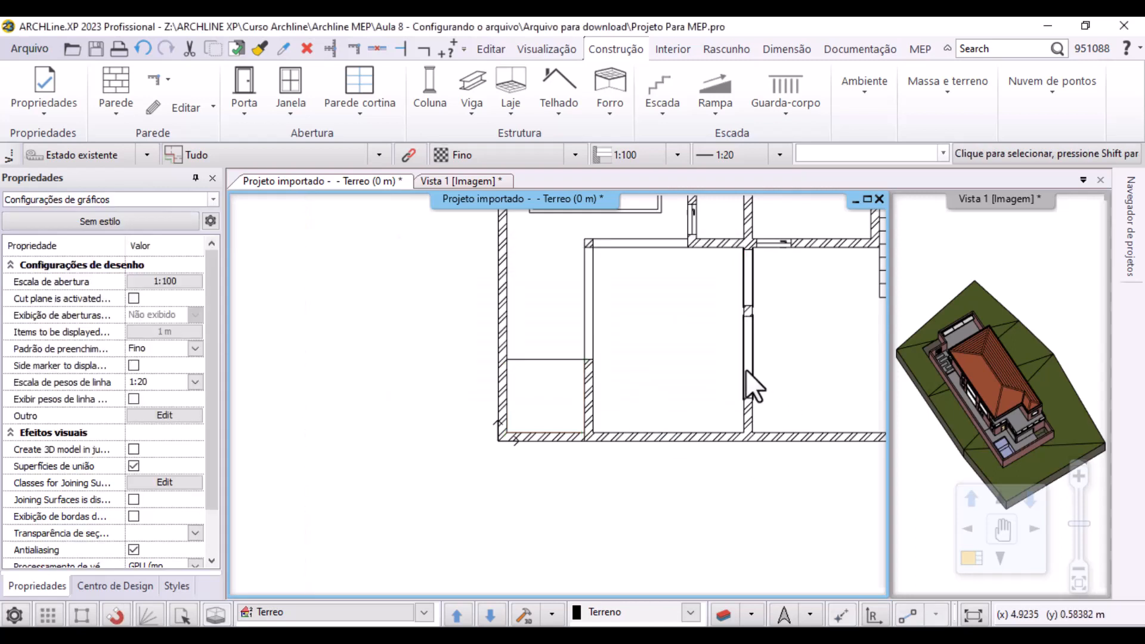
# Examine the lowered terrain inside the walled corner in the enlarged 3D view
pyautogui.click(1050, 447)
pyautogui.click(973, 559)
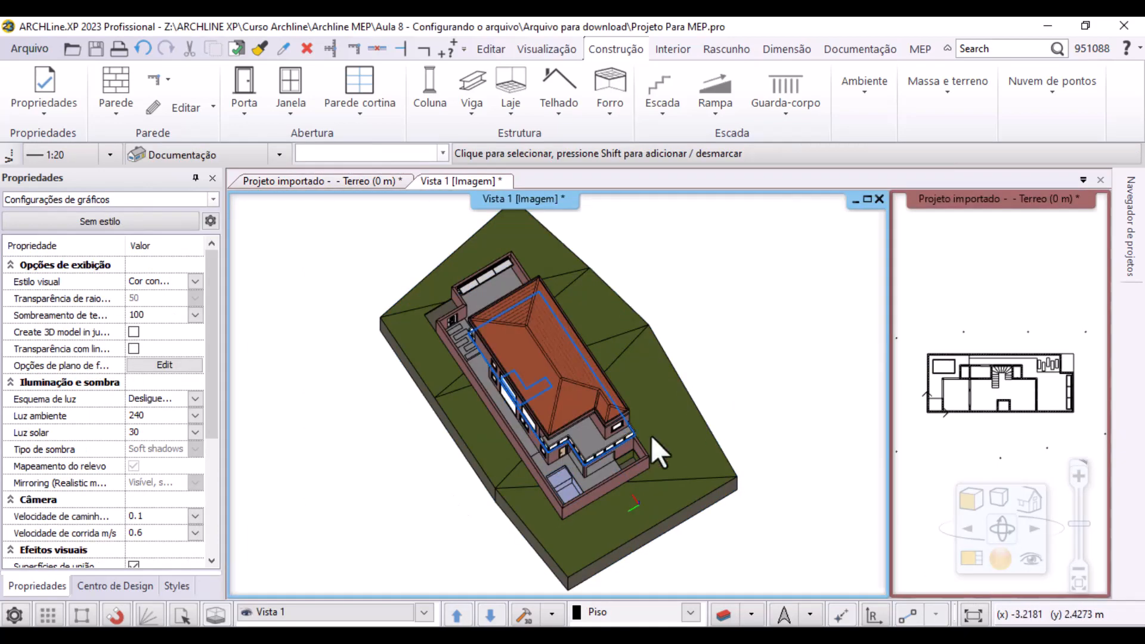
pyautogui.scroll(8, 597, 420)
pyautogui.moveTo(467, 318)
pyautogui.mouseDown(button='middle')
pyautogui.moveTo(614, 306)
pyautogui.moveTo(570, 286)
pyautogui.moveTo(561, 251)
pyautogui.mouseUp(button='middle')
# Switch the enlarged floor plan from Terreo to the Piscina level (-1.7 m) at the walled corner
pyautogui.click(1003, 334)
pyautogui.scroll(-3, 660, 561)
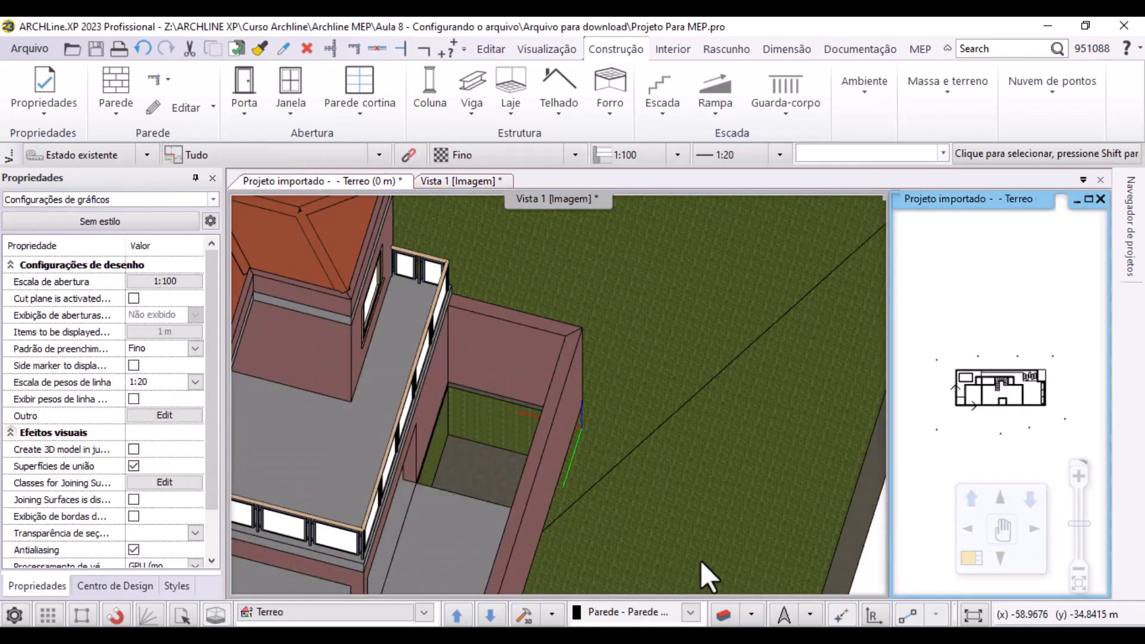
pyautogui.click(973, 559)
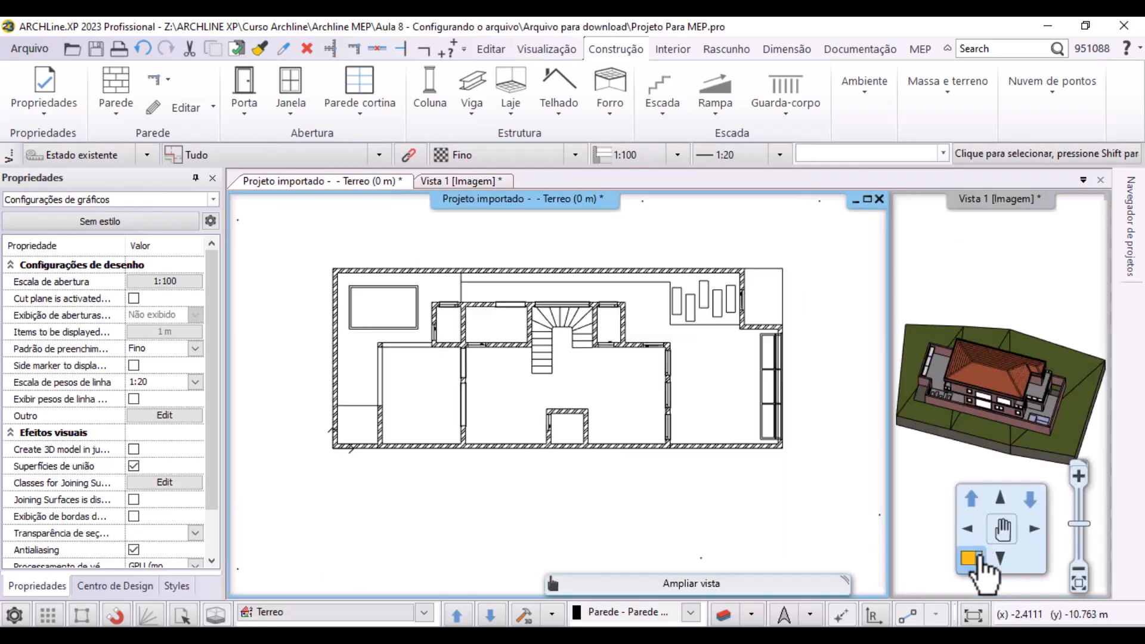
pyautogui.click(117, 81)
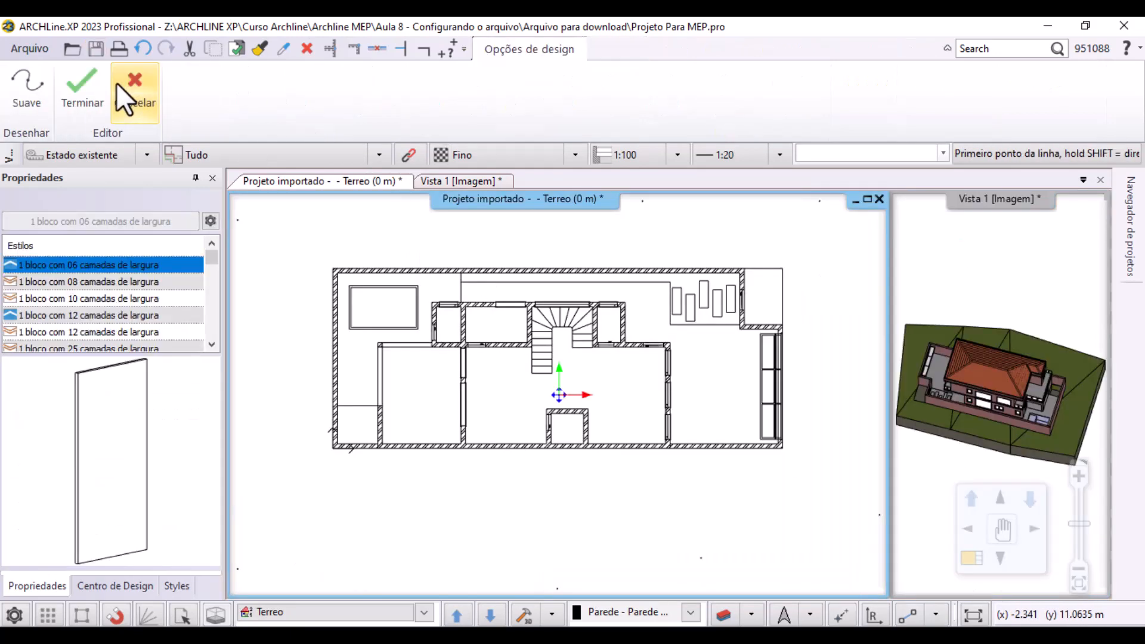
pyautogui.scroll(4, 465, 495)
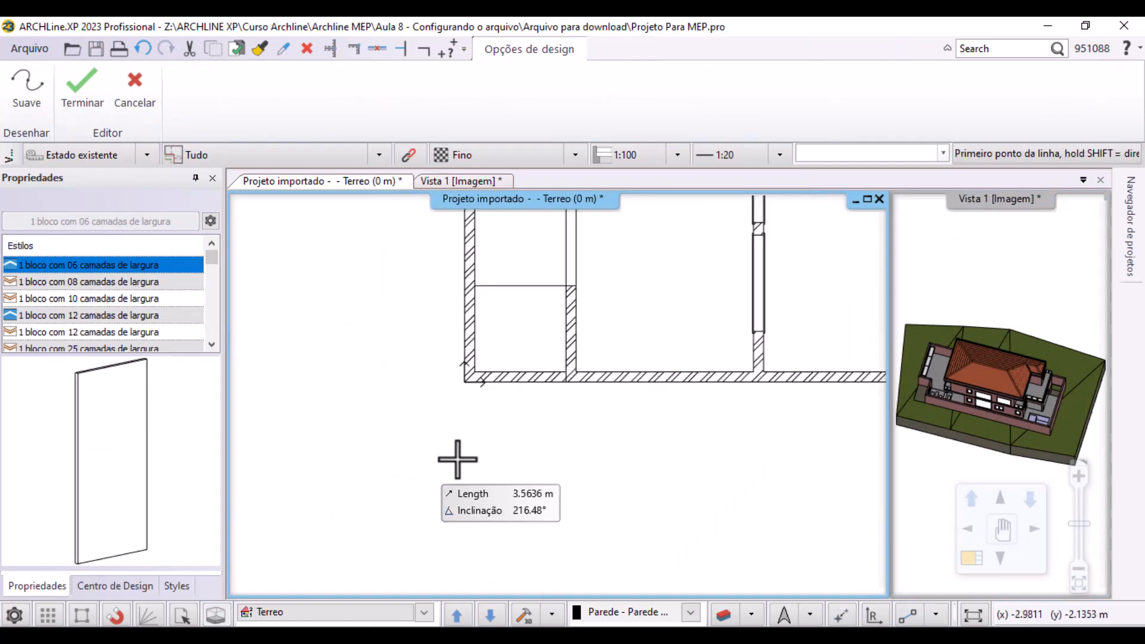
pyautogui.click(496, 621)
pyautogui.scroll(2, 563, 312)
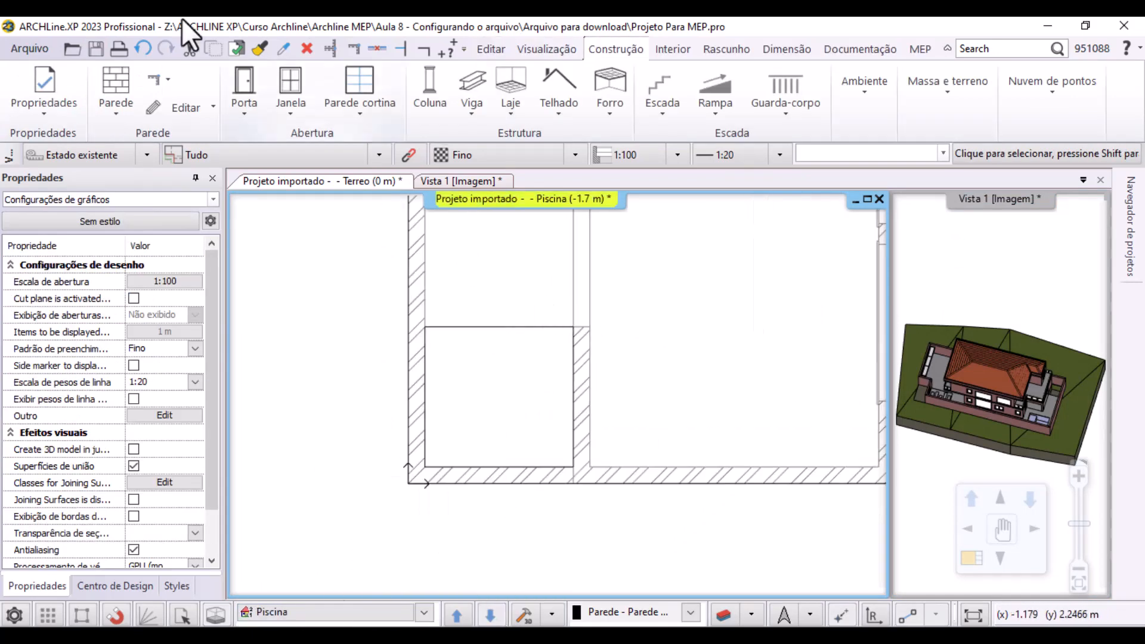
# Start a "1 bloco com 06 camadas de largura" wall at the pit's upper-left corner, with automatic dimensioning off and the reference side set to Direita
pyautogui.click(113, 83)
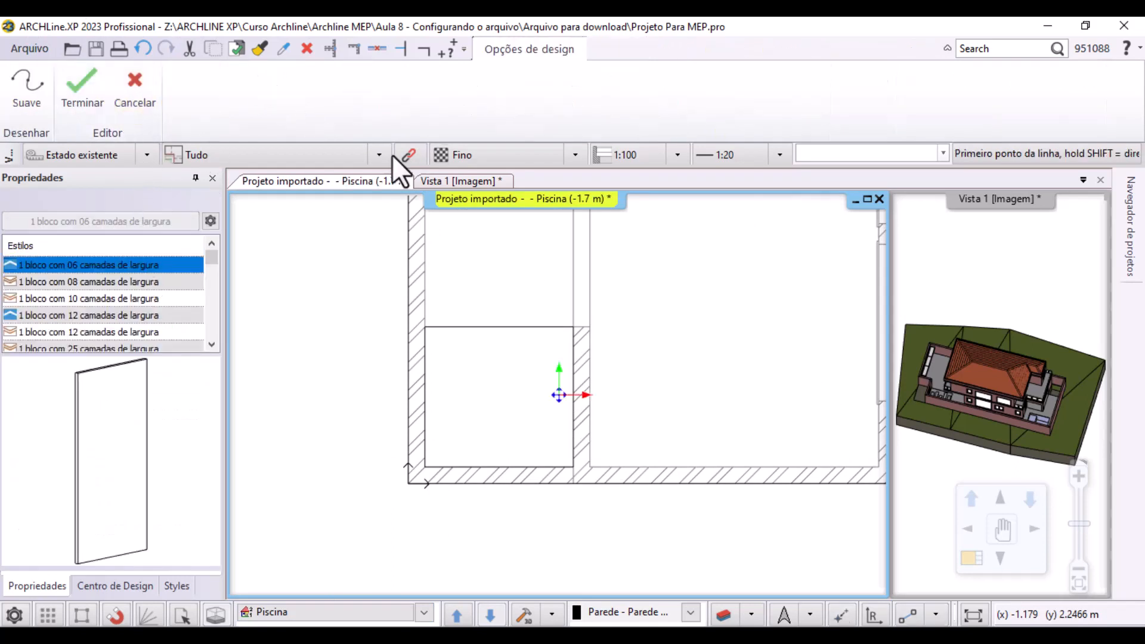
pyautogui.click(425, 327)
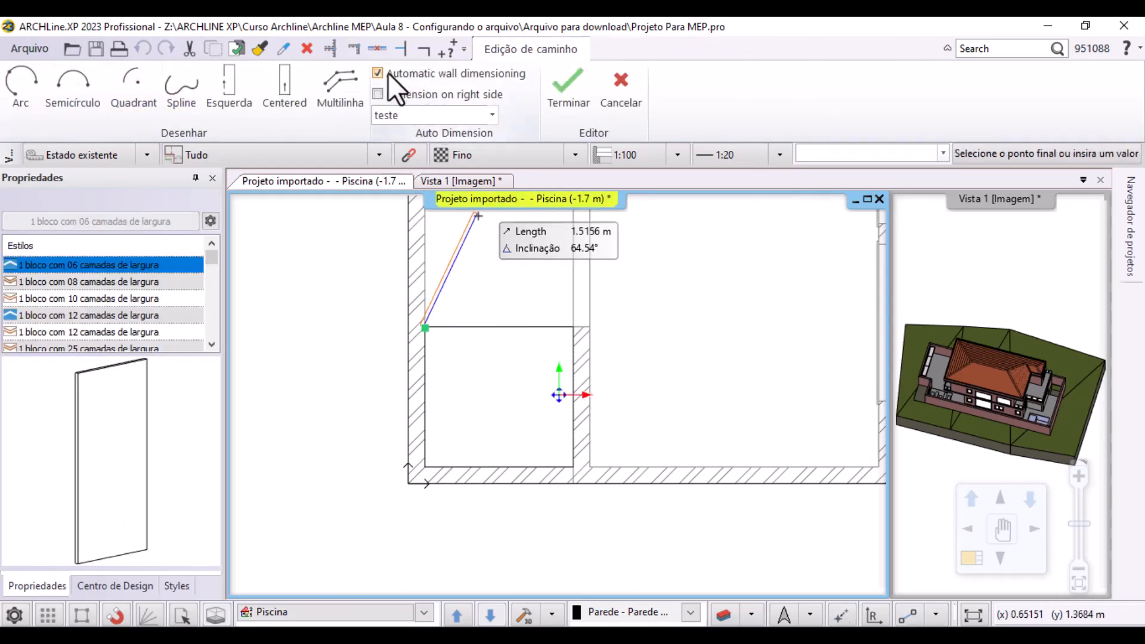
pyautogui.click(452, 72)
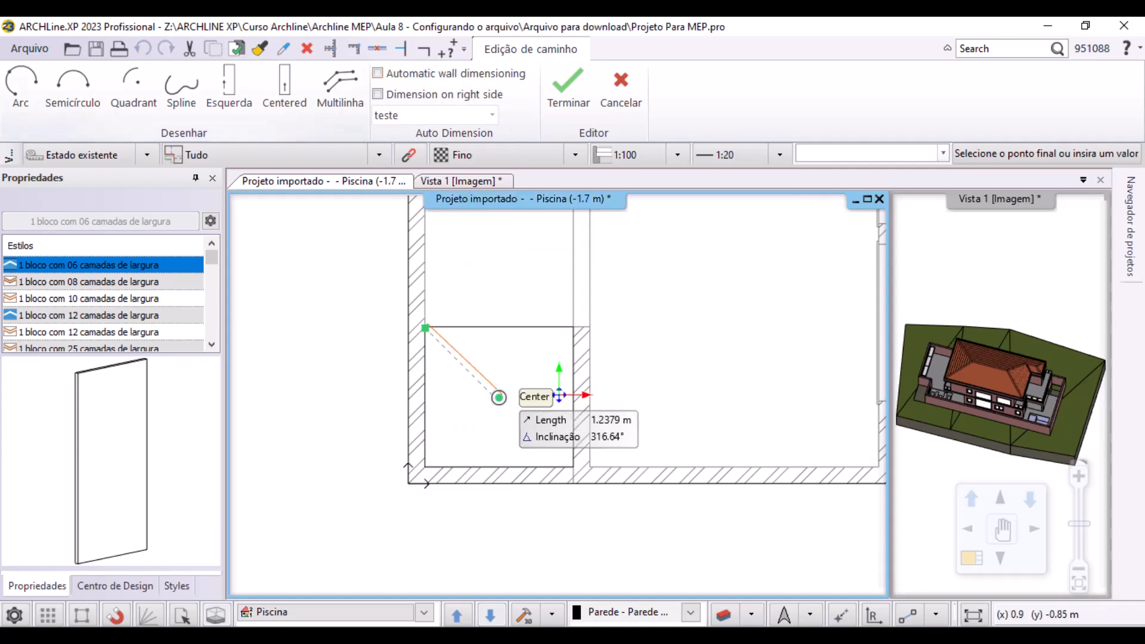
pyautogui.click(236, 104)
pyautogui.scroll(4, 556, 333)
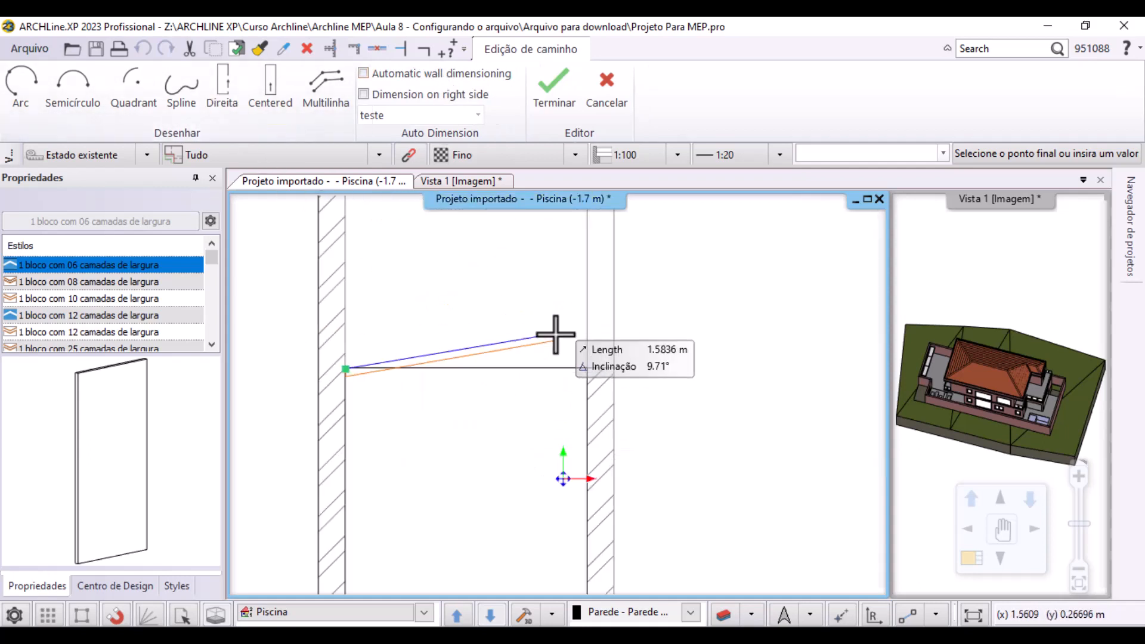
# Trace the wall through the pit's remaining corners back to the start point and finish the closed loop
pyautogui.click(593, 388)
pyautogui.scroll(-2, 560, 392)
pyautogui.moveTo(536, 432); pyautogui.dragTo(504, 243, button='middle')
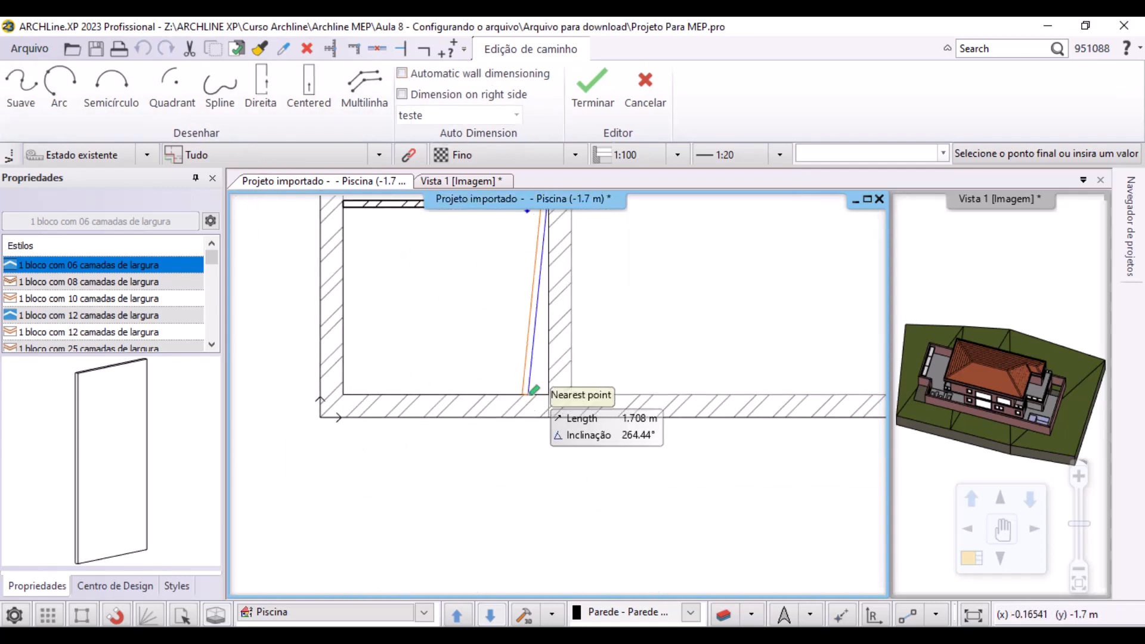
pyautogui.click(549, 395)
pyautogui.click(343, 395)
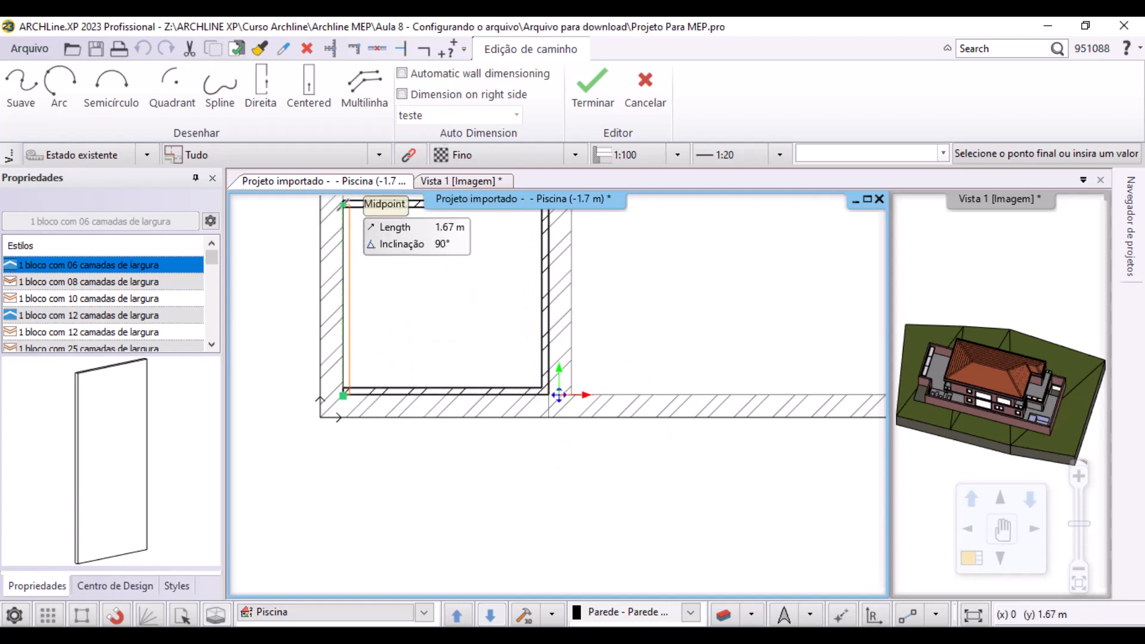
pyautogui.click(343, 202)
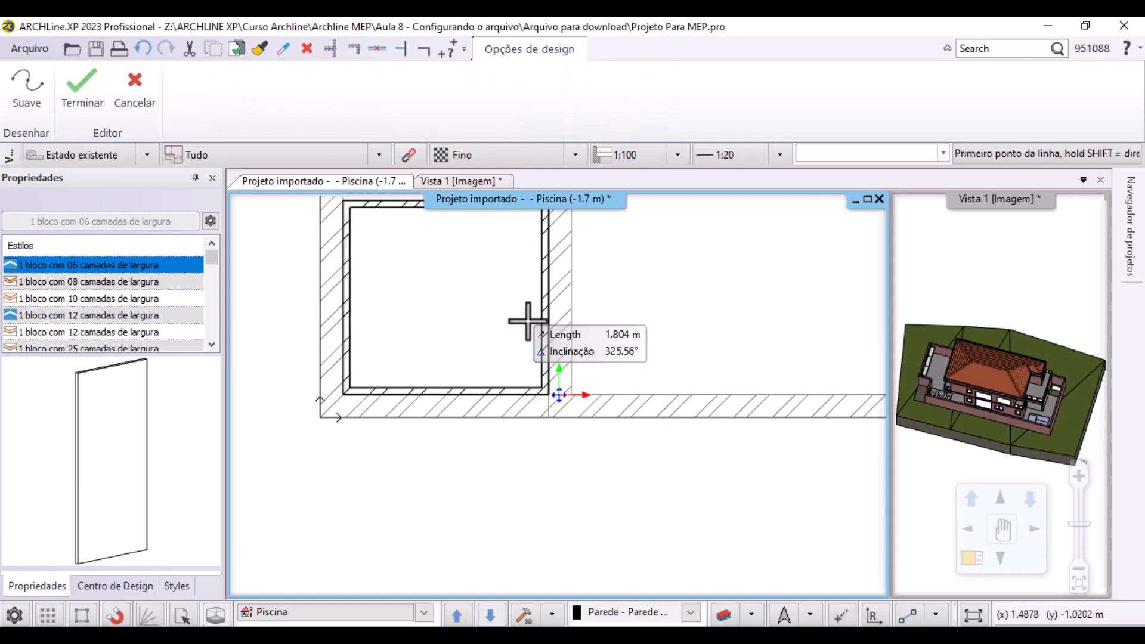
pyautogui.click(84, 89)
# Raise the new pit wall along the house's outer boundary to the top edge of the slab in 3D, giving a height of 1.7 m
pyautogui.click(1075, 308)
pyautogui.scroll(8, 1065, 387)
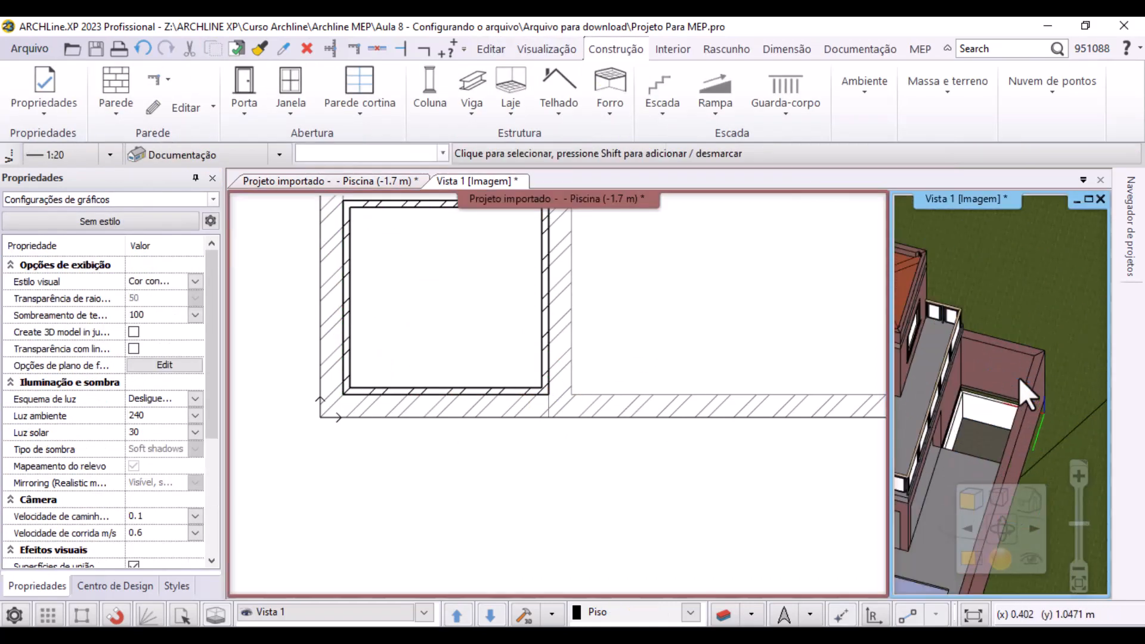
pyautogui.scroll(-3, 1000, 410)
pyautogui.click(951, 451)
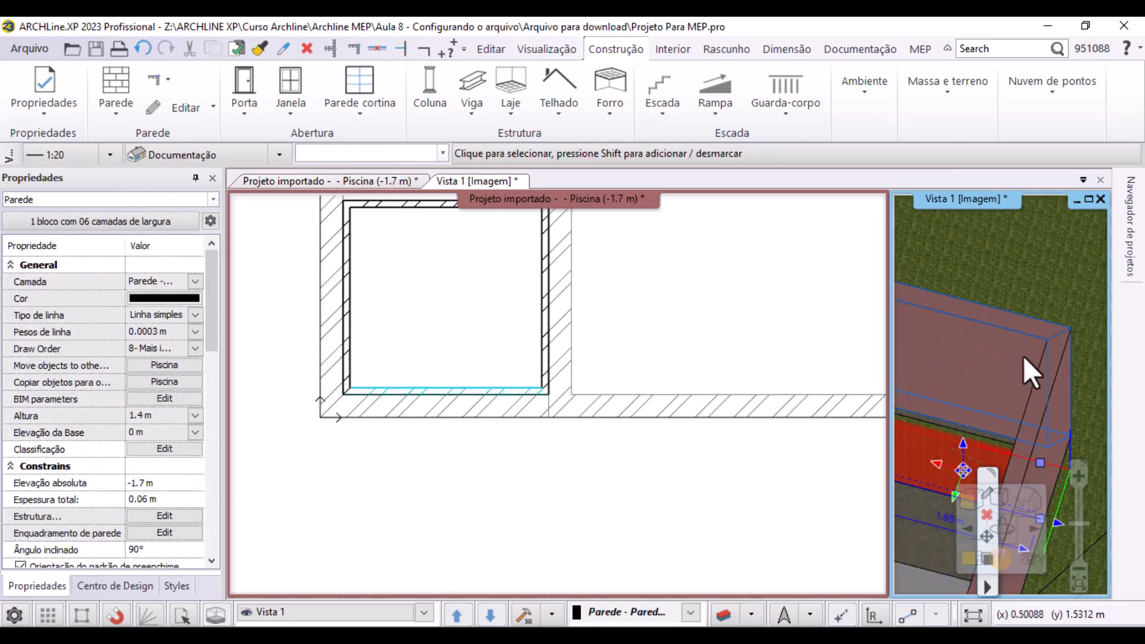
pyautogui.click(986, 559)
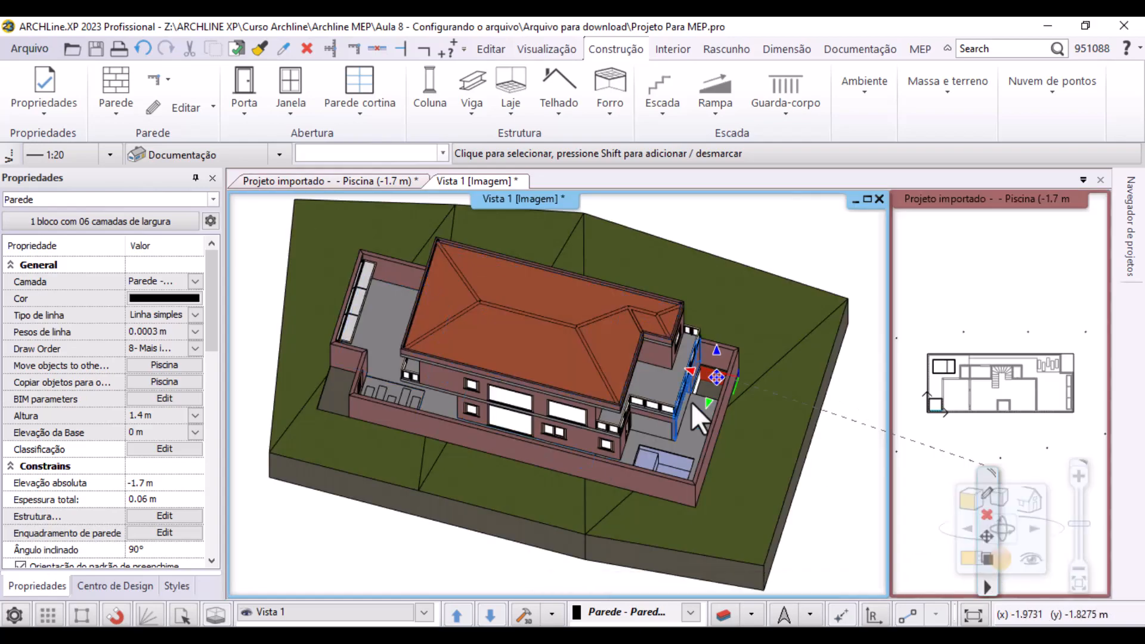
pyautogui.scroll(8, 596, 391)
pyautogui.moveTo(433, 335); pyautogui.dragTo(607, 483, button='middle')
pyautogui.scroll(-2, 606, 483)
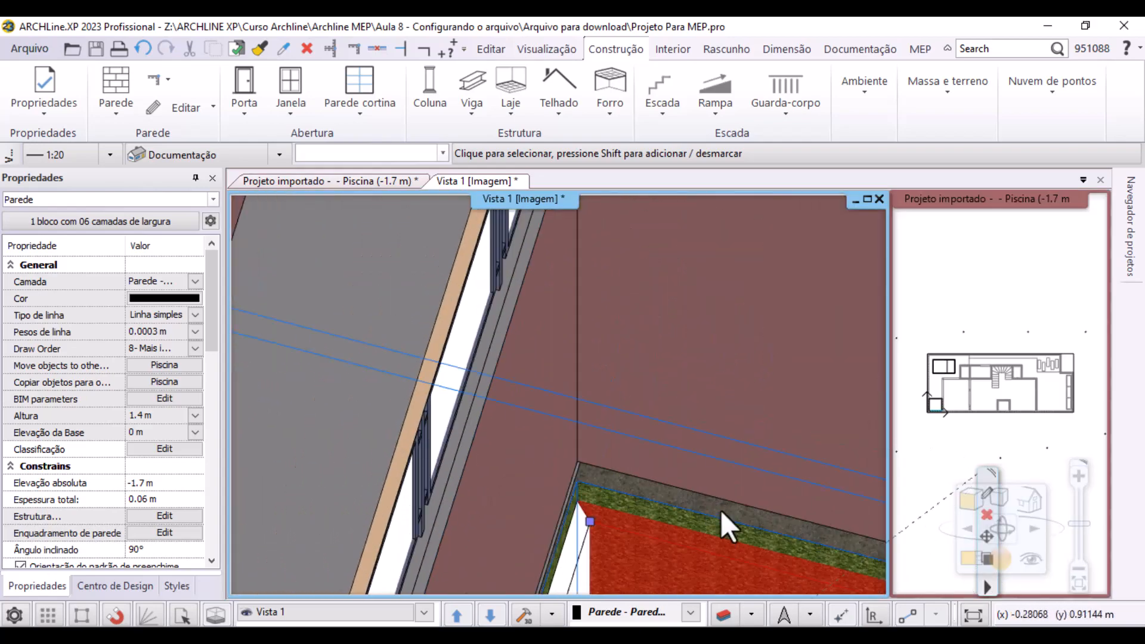
pyautogui.moveTo(721, 510); pyautogui.dragTo(656, 346, button='middle')
pyautogui.rightClick(555, 382)
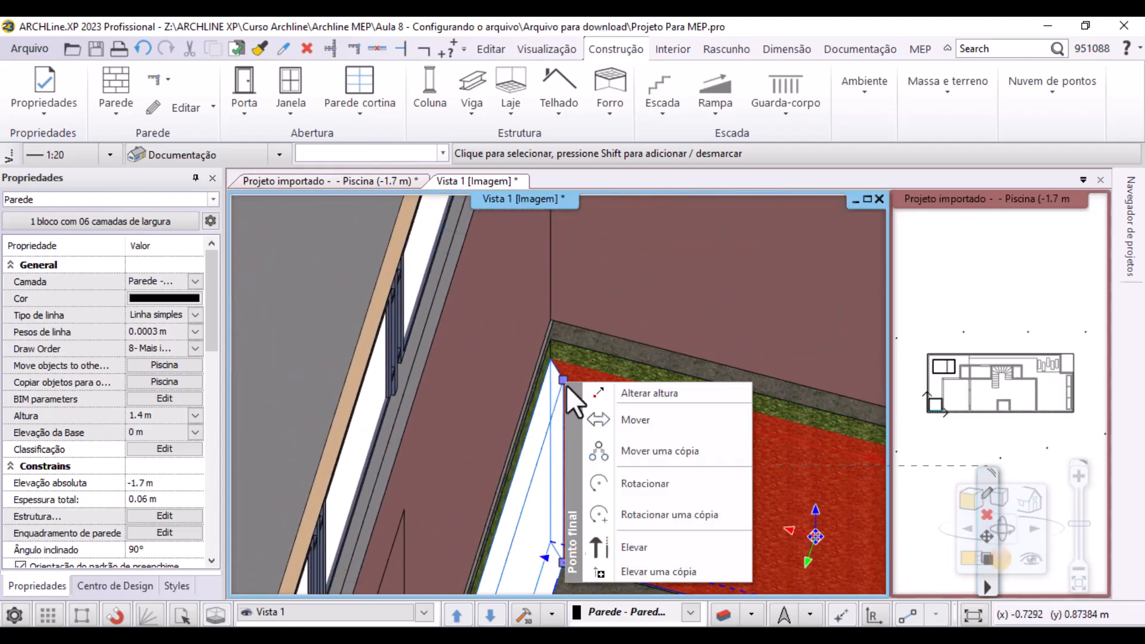
pyautogui.click(642, 397)
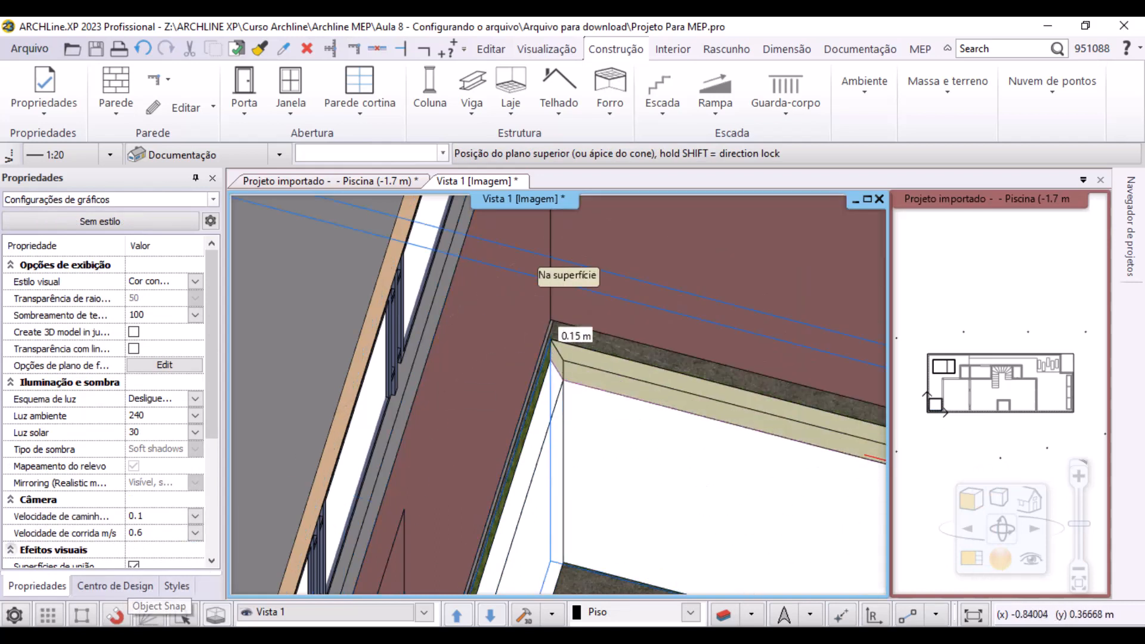
pyautogui.click(673, 433)
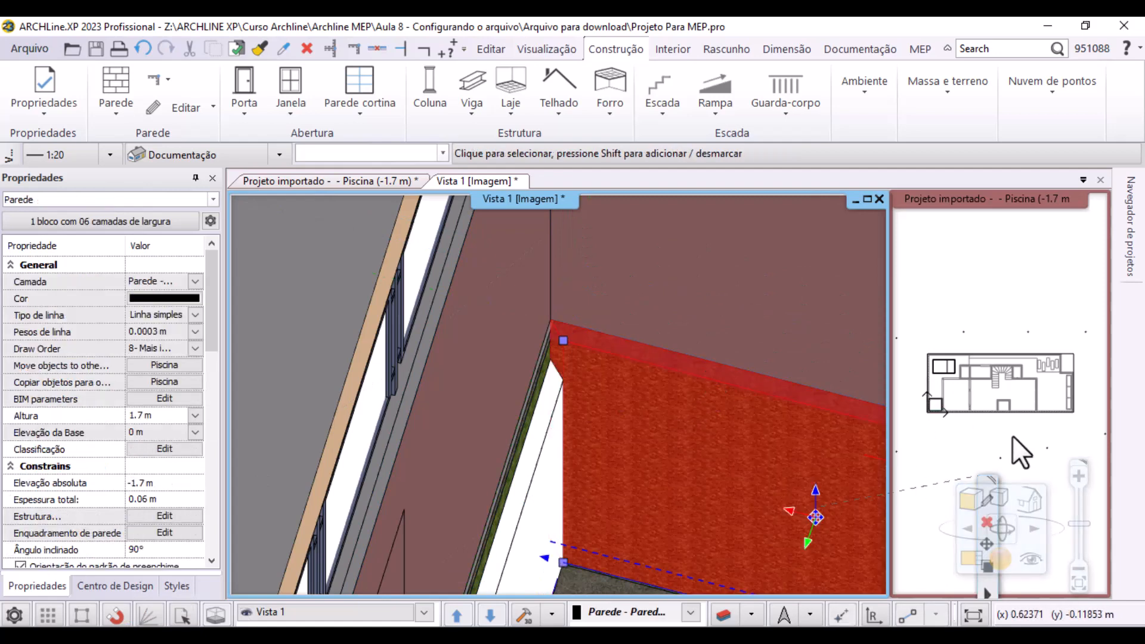
# Copy the raised wall's properties to the other pit walls on the Piscina plan, keeping the default property selection
pyautogui.click(948, 431)
pyautogui.click(971, 561)
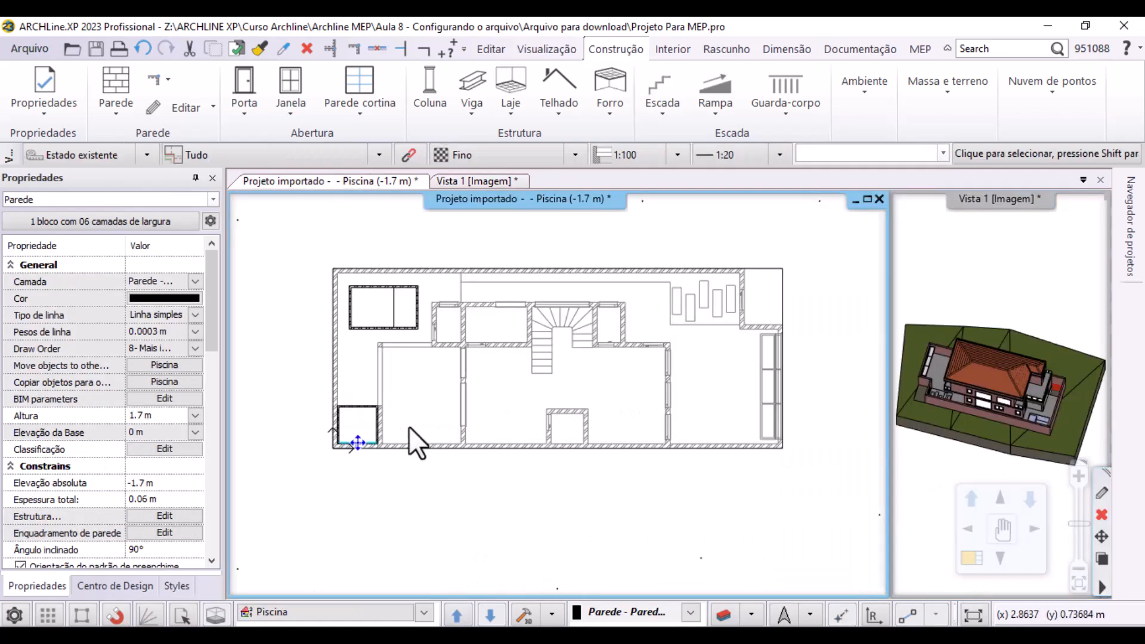
pyautogui.scroll(8, 412, 425)
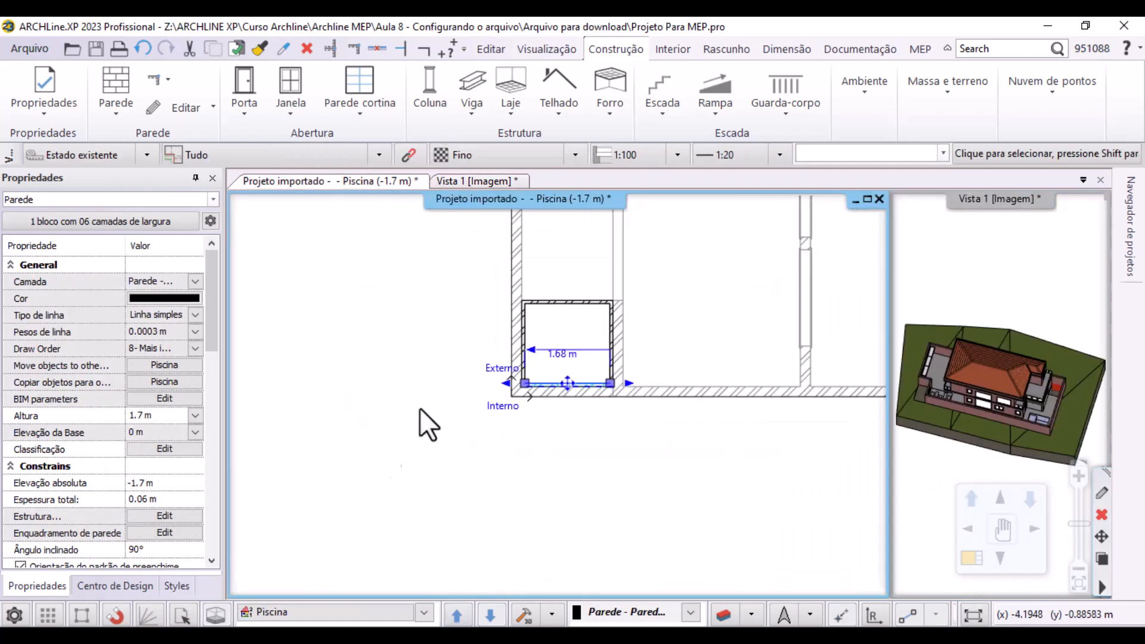
pyautogui.click(318, 257)
pyautogui.click(263, 54)
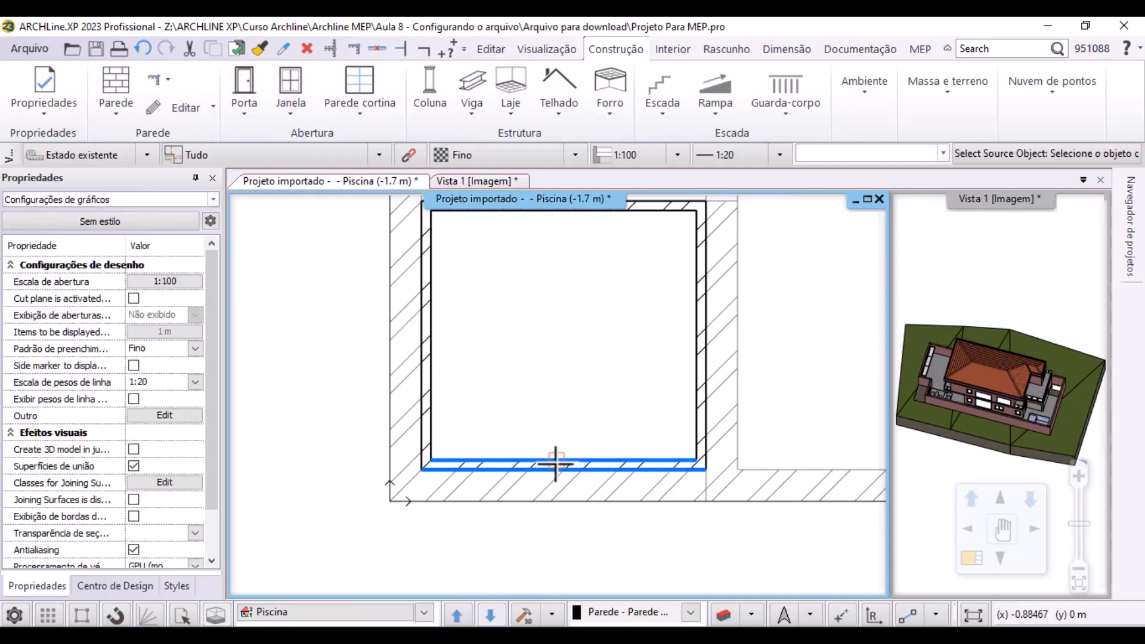
pyautogui.click(553, 465)
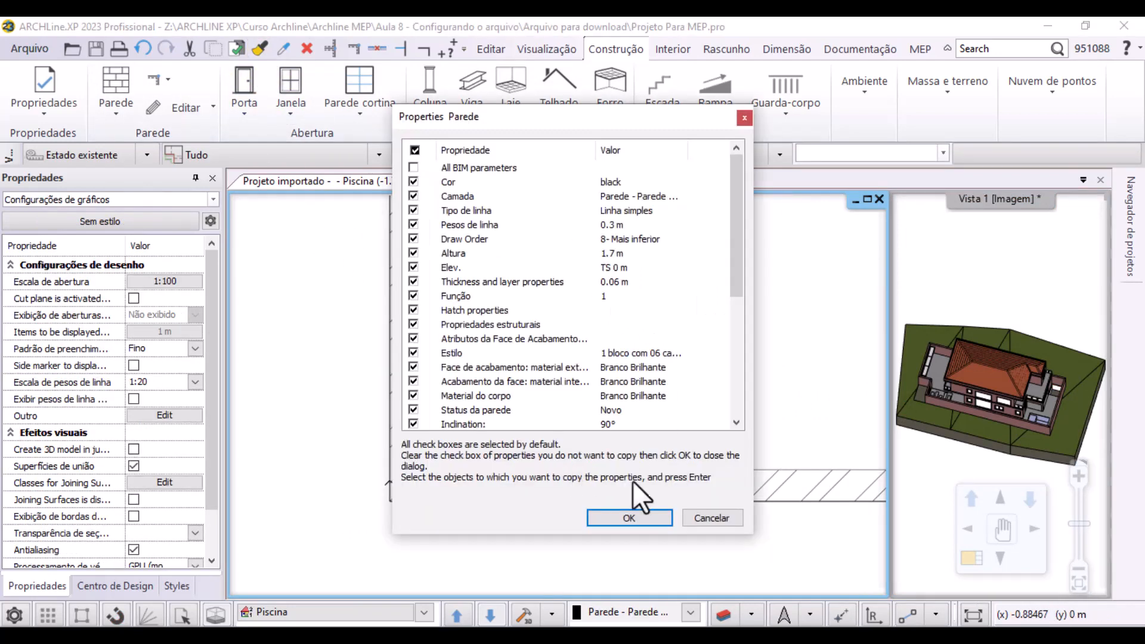
pyautogui.click(642, 518)
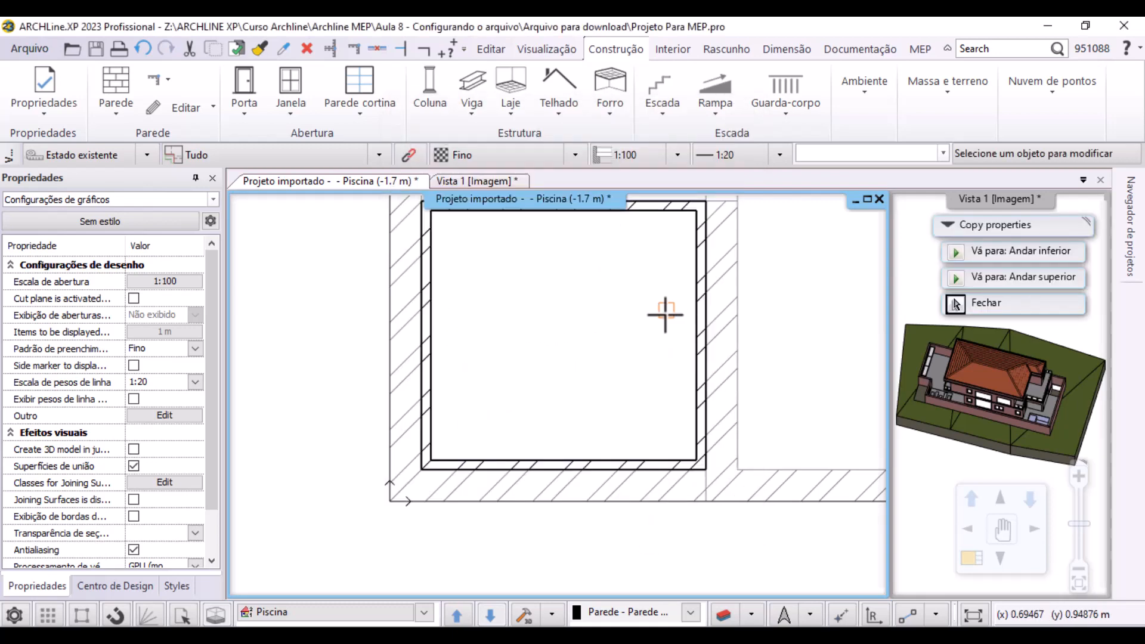
pyautogui.click(696, 318)
pyautogui.click(662, 215)
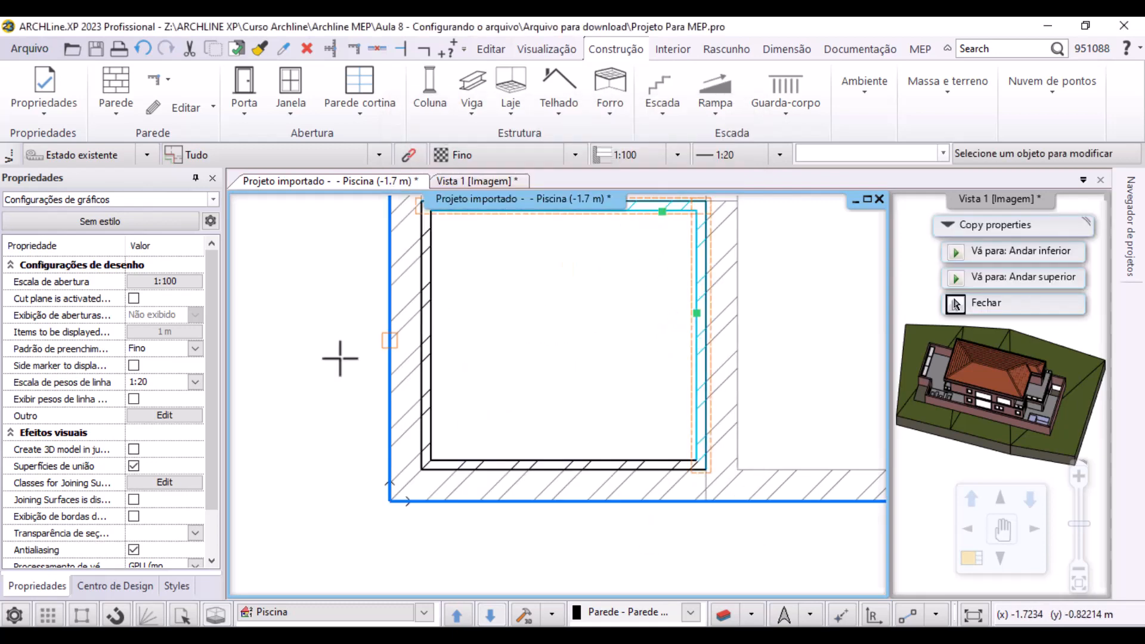
pyautogui.press('Escape')
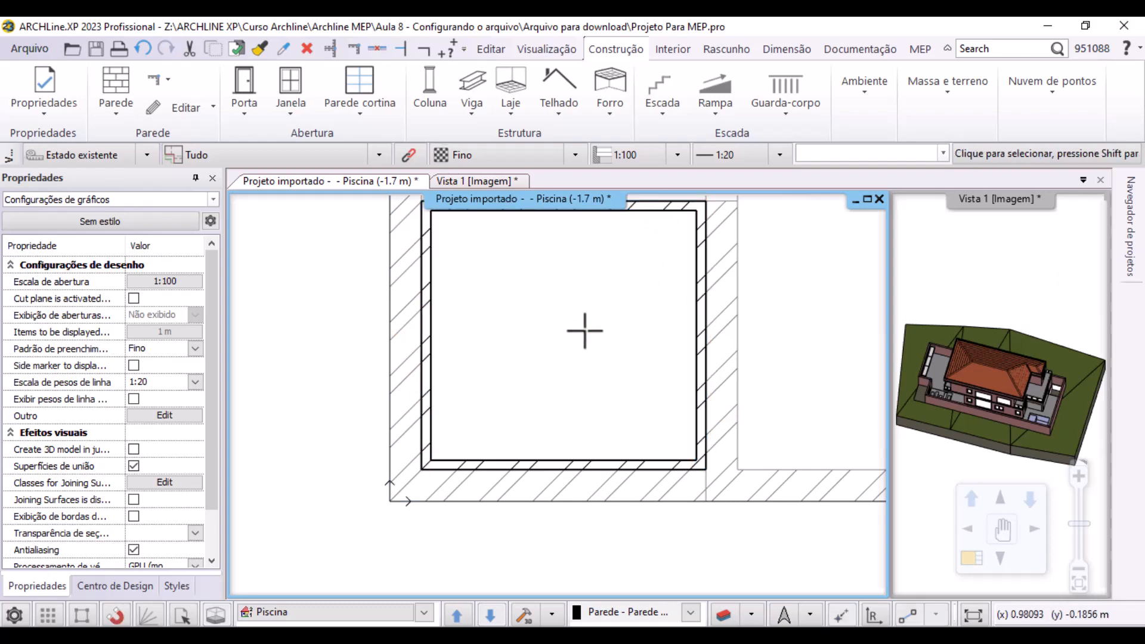
# Examine the heights of the four pit walls against the slab opening in the enlarged 3D view
pyautogui.click(1084, 306)
pyautogui.scroll(5, 1056, 286)
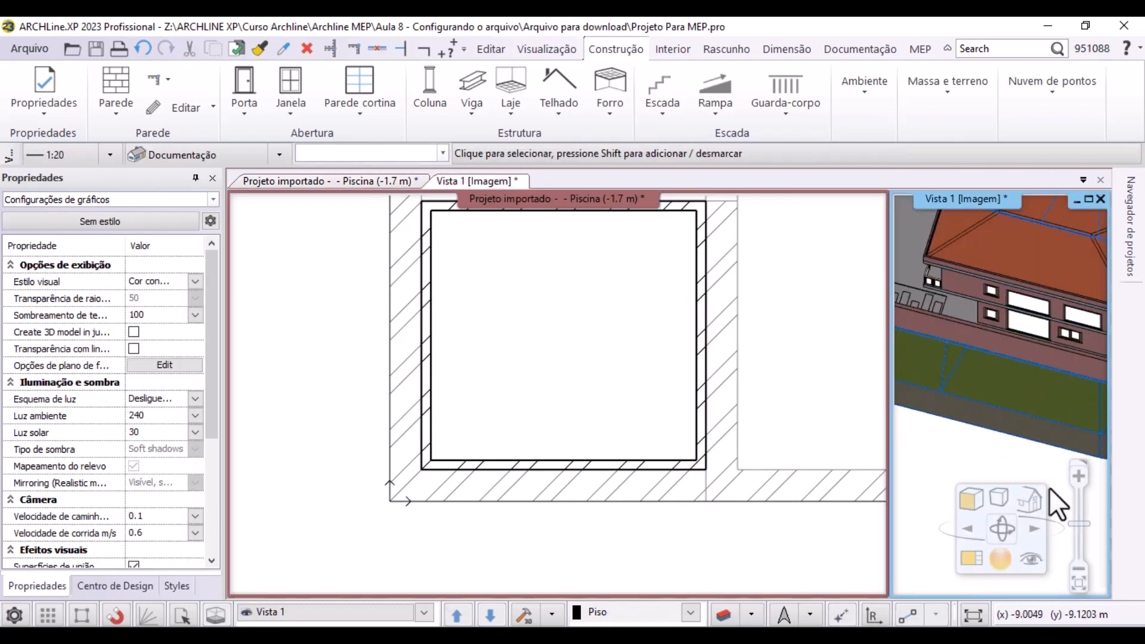
pyautogui.click(973, 564)
pyautogui.scroll(5, 267, 321)
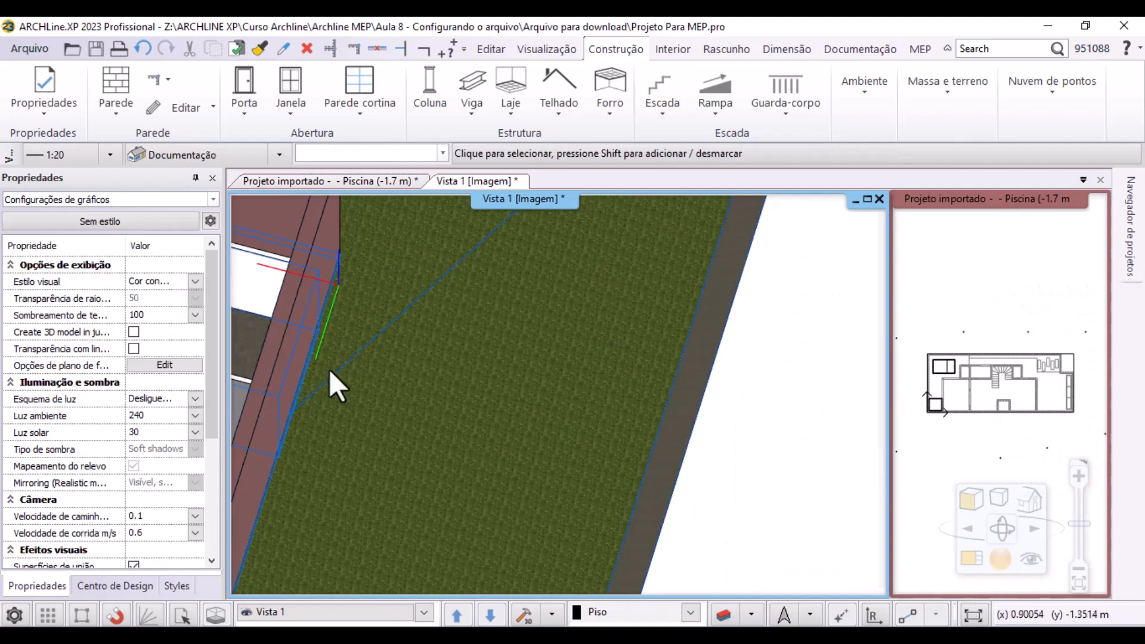
pyautogui.scroll(-5, 400, 362)
pyautogui.scroll(5, 553, 314)
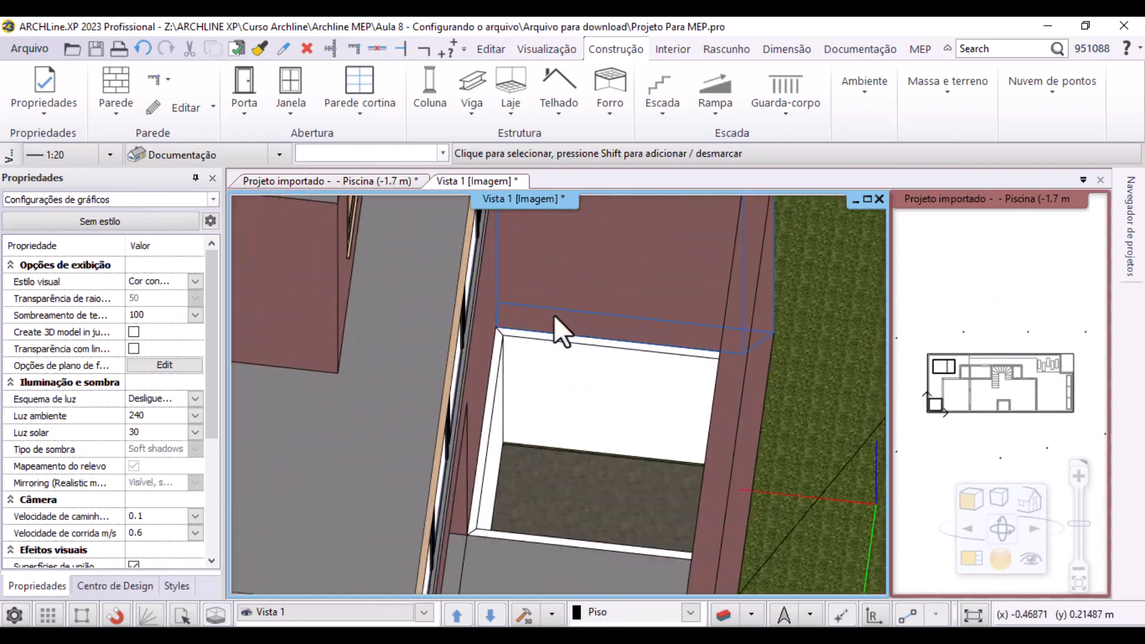
pyautogui.moveTo(579, 395); pyautogui.dragTo(509, 403, button='middle')
# Return to the enlarged Piscina plan and expand the CONTEÚDO MEP category of the Design Center's object catalogue
pyautogui.click(956, 426)
pyautogui.click(972, 559)
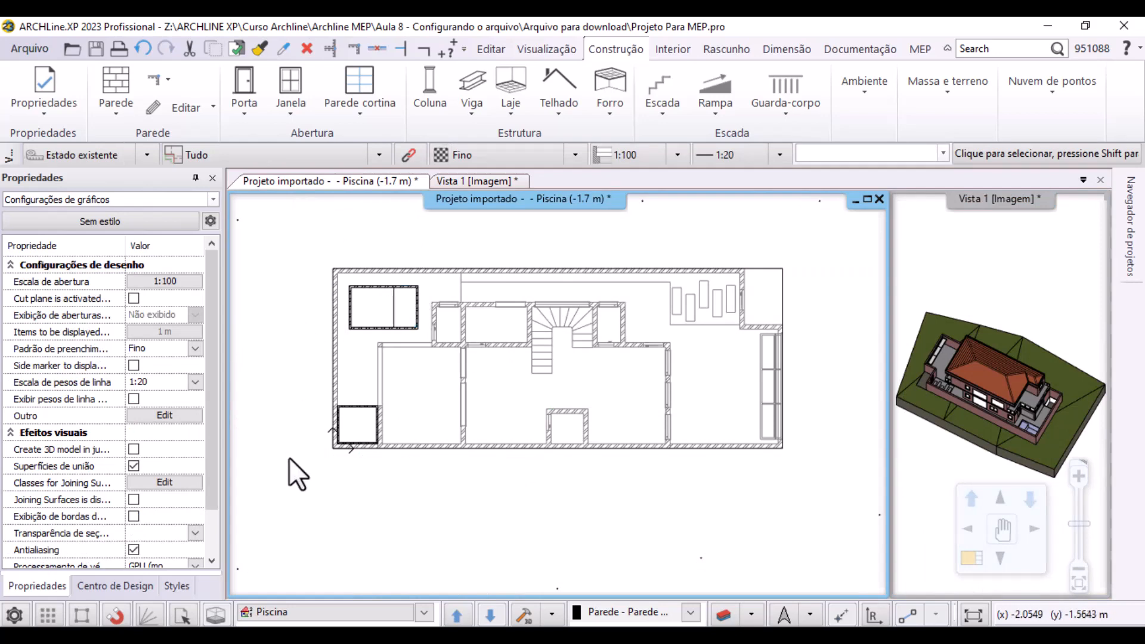
pyautogui.click(109, 587)
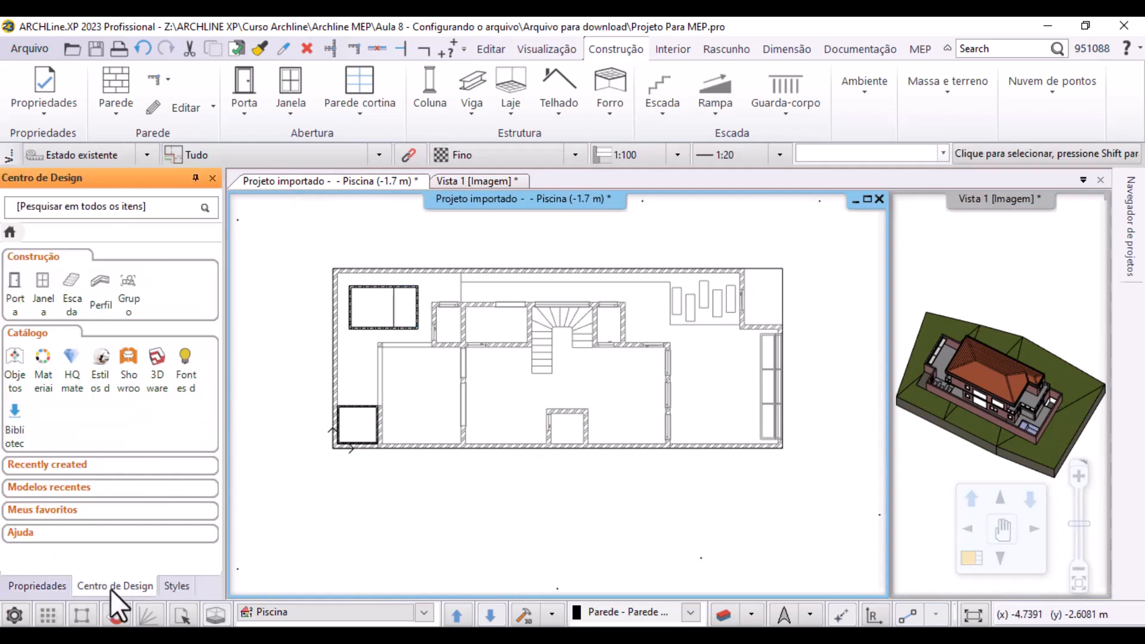
pyautogui.click(24, 373)
pyautogui.scroll(-5, 138, 334)
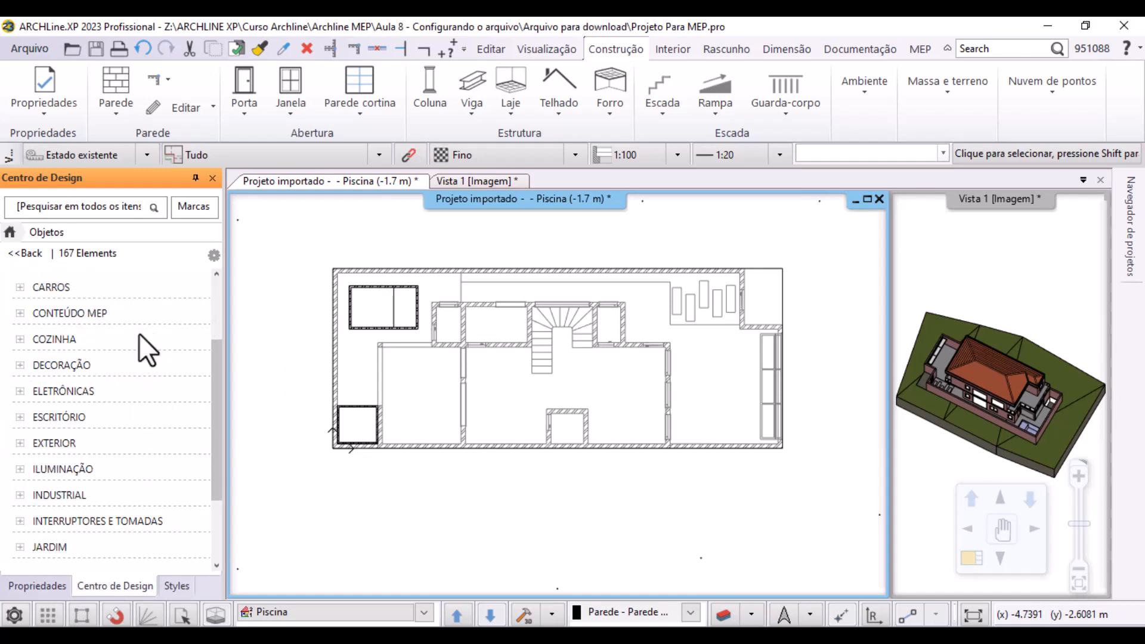
pyautogui.scroll(-1, 160, 358)
pyautogui.scroll(2, 156, 322)
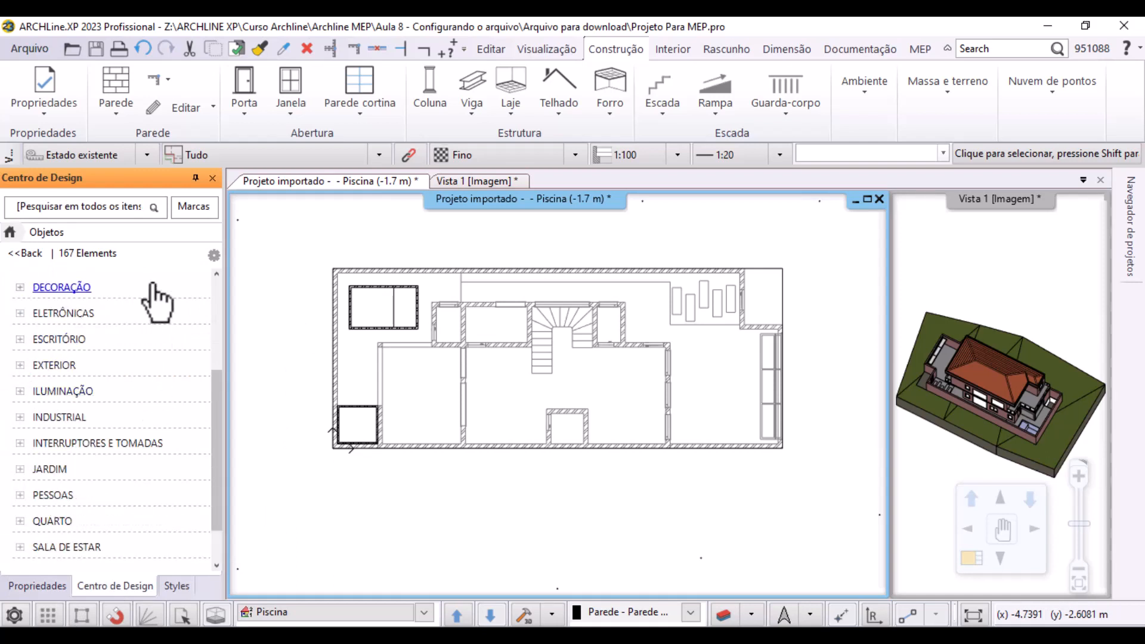
pyautogui.click(98, 315)
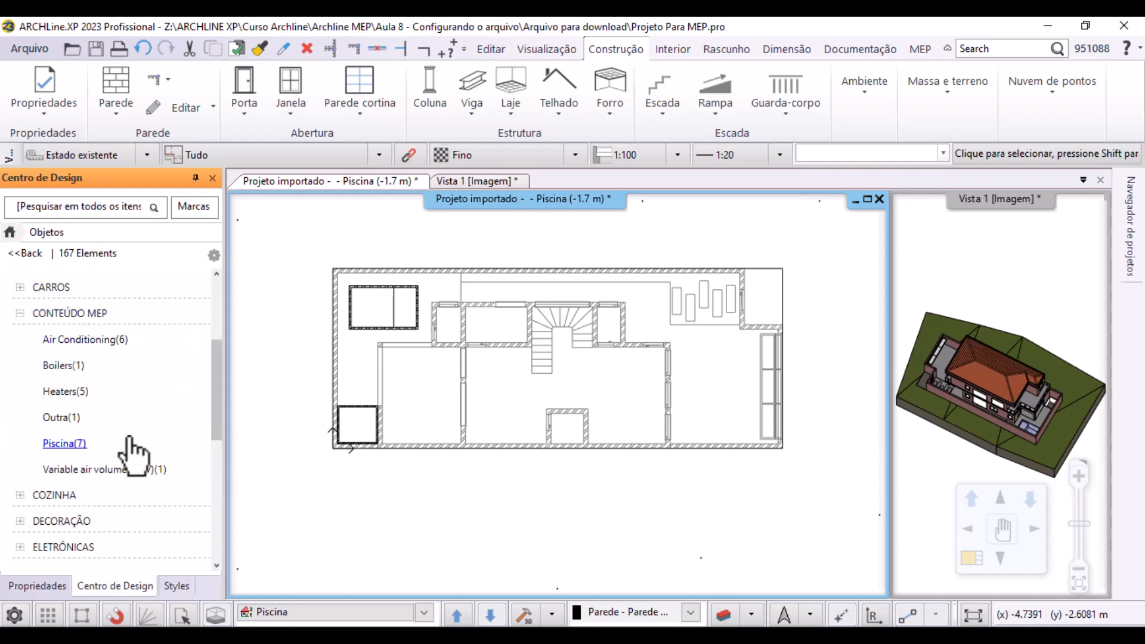
# Open the Filtro FV pool filter from the Piscina group of the MEP content
pyautogui.click(90, 444)
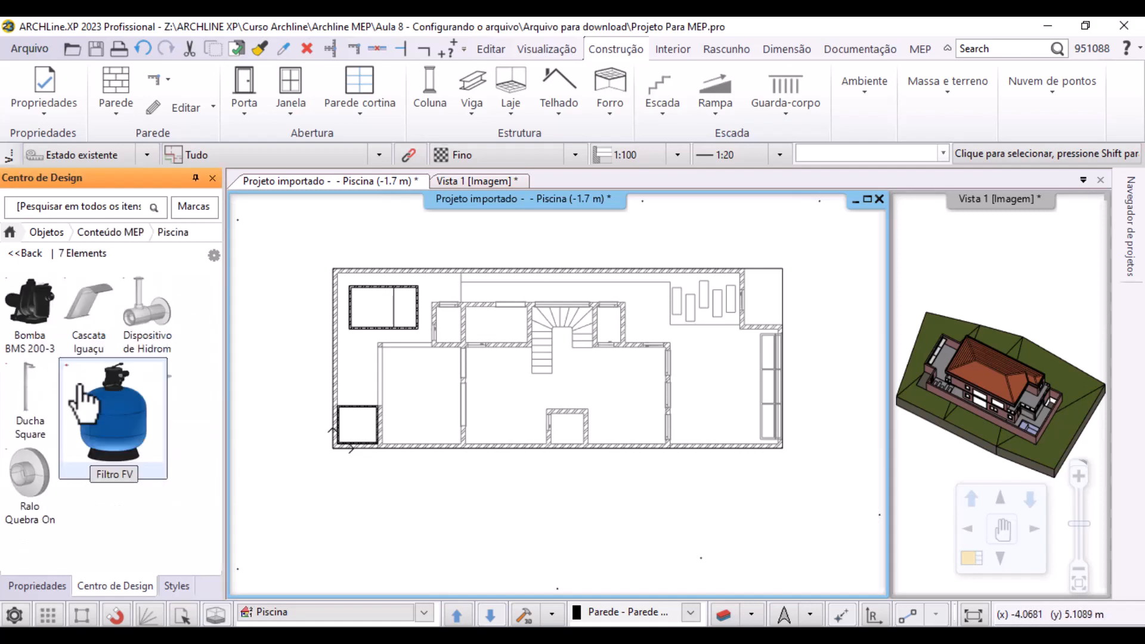
pyautogui.moveTo(101, 438)
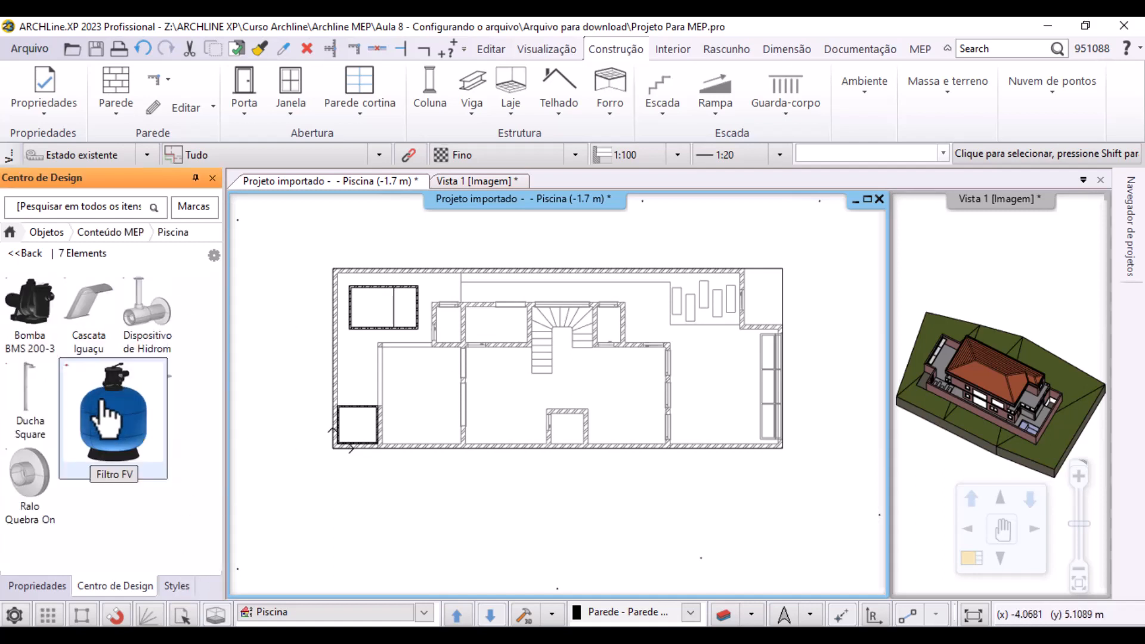
pyautogui.moveTo(107, 412); pyautogui.dragTo(362, 414)
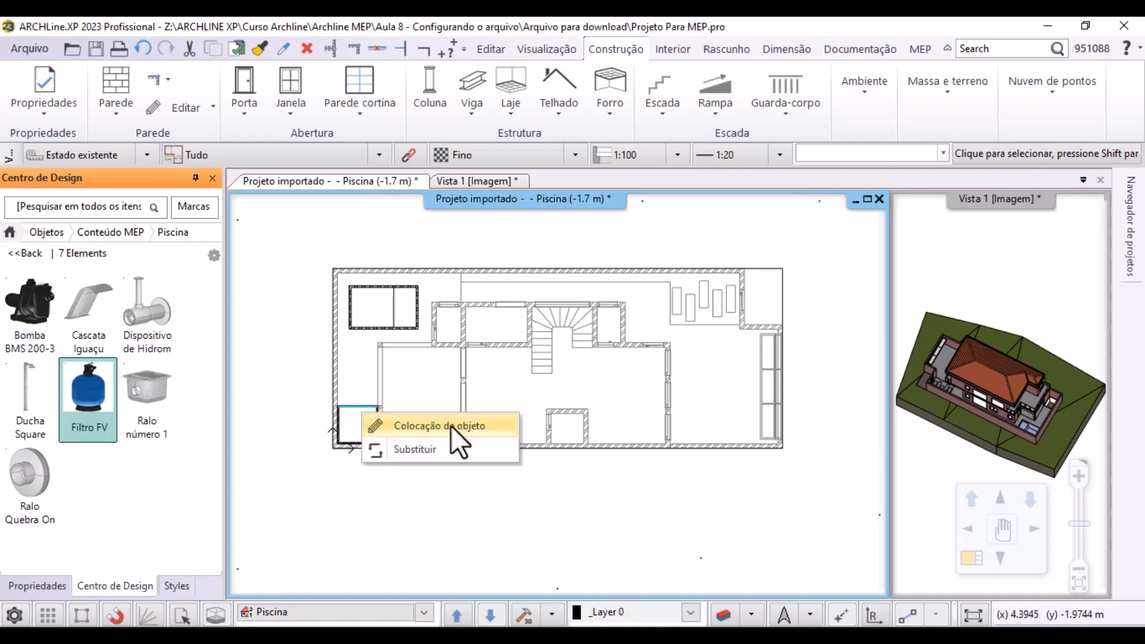
pyautogui.click(139, 396)
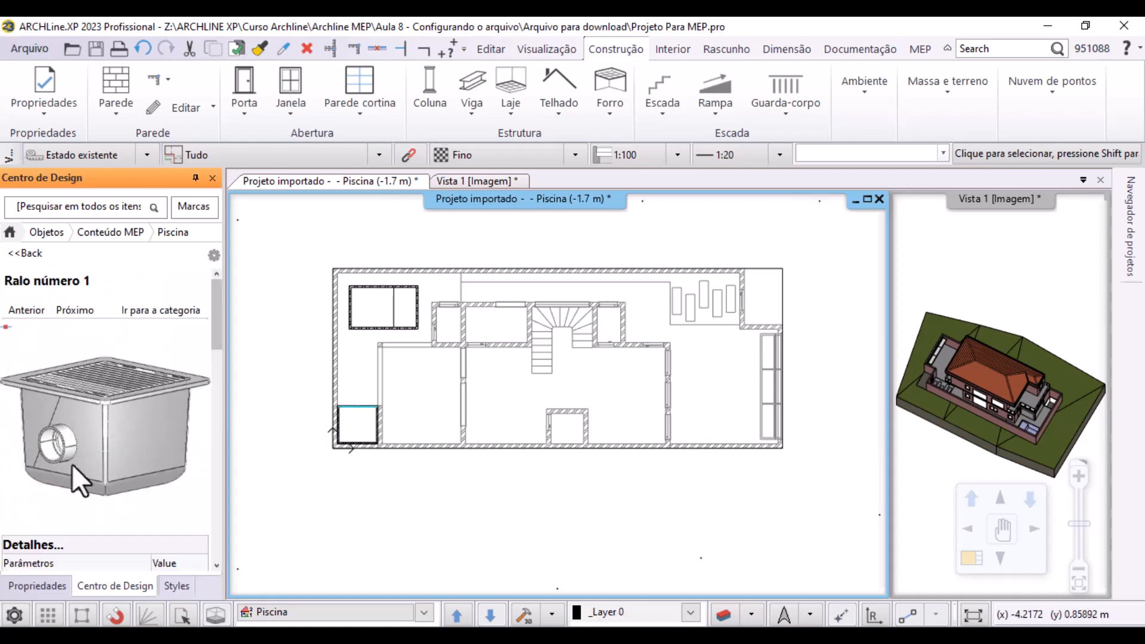
pyautogui.click(26, 253)
pyautogui.click(100, 406)
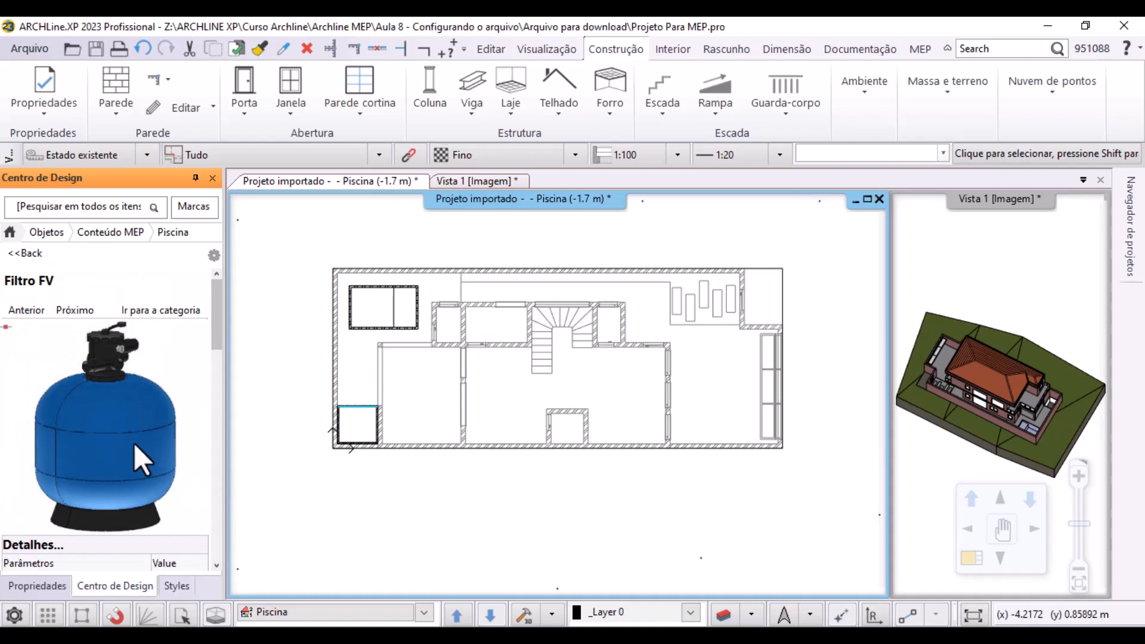
# Place the Filtro FV inside the pit on the Piscina plan, using free placement without MEP connection
pyautogui.moveTo(134, 442); pyautogui.dragTo(358, 426)
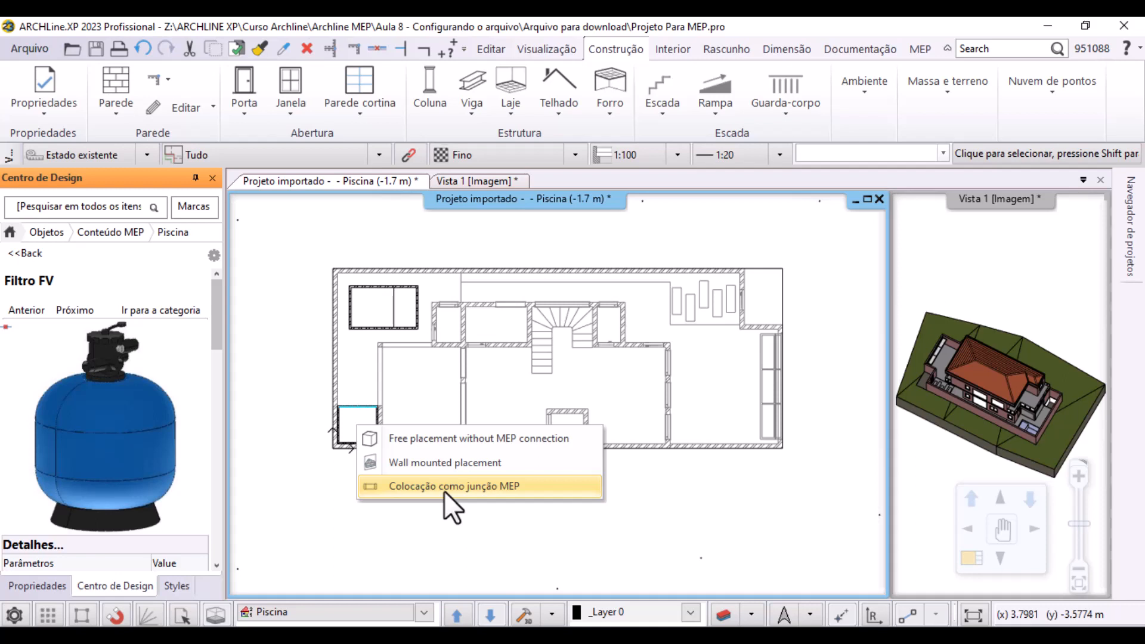
pyautogui.click(411, 441)
pyautogui.scroll(3, 358, 436)
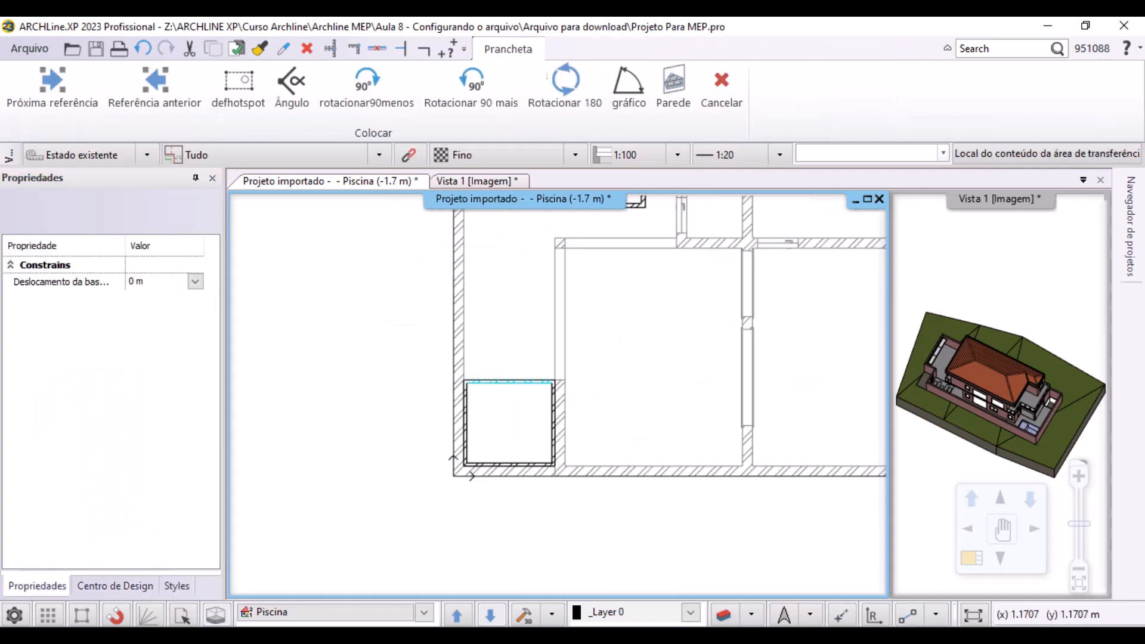
pyautogui.scroll(2, 489, 430)
pyautogui.scroll(2, 531, 416)
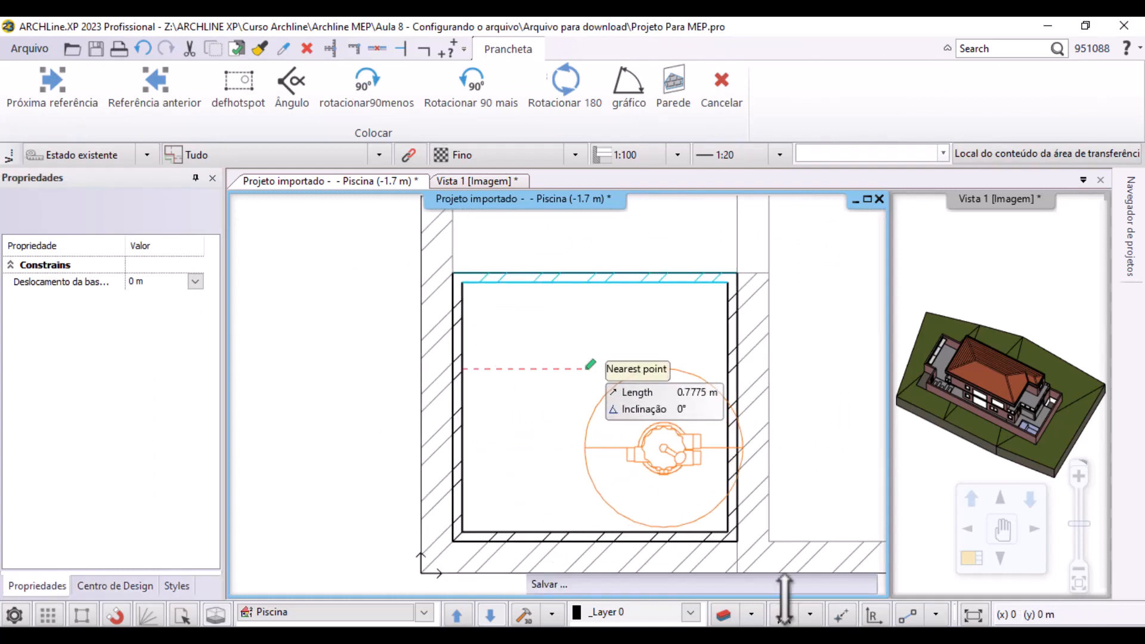
pyautogui.click(589, 365)
# Examine the placed filter inside the pit in the enlarged 3D view
pyautogui.click(934, 457)
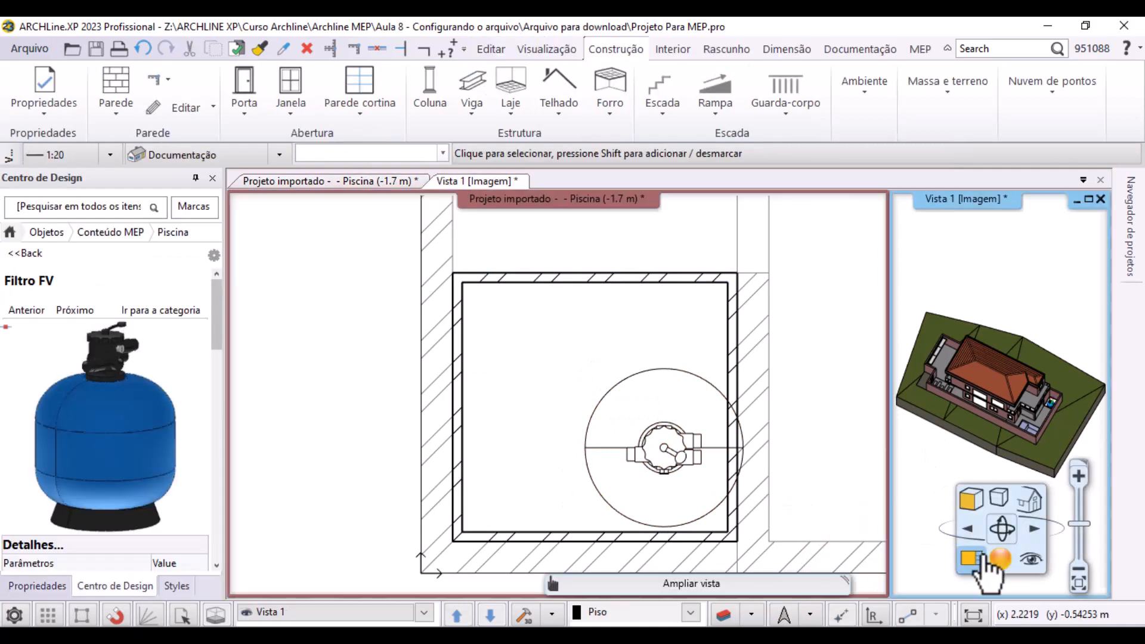
pyautogui.click(977, 558)
pyautogui.scroll(8, 651, 417)
pyautogui.moveTo(299, 209); pyautogui.dragTo(504, 379, button='middle')
pyautogui.scroll(3, 504, 379)
pyautogui.click(535, 413)
pyautogui.scroll(-3, 534, 413)
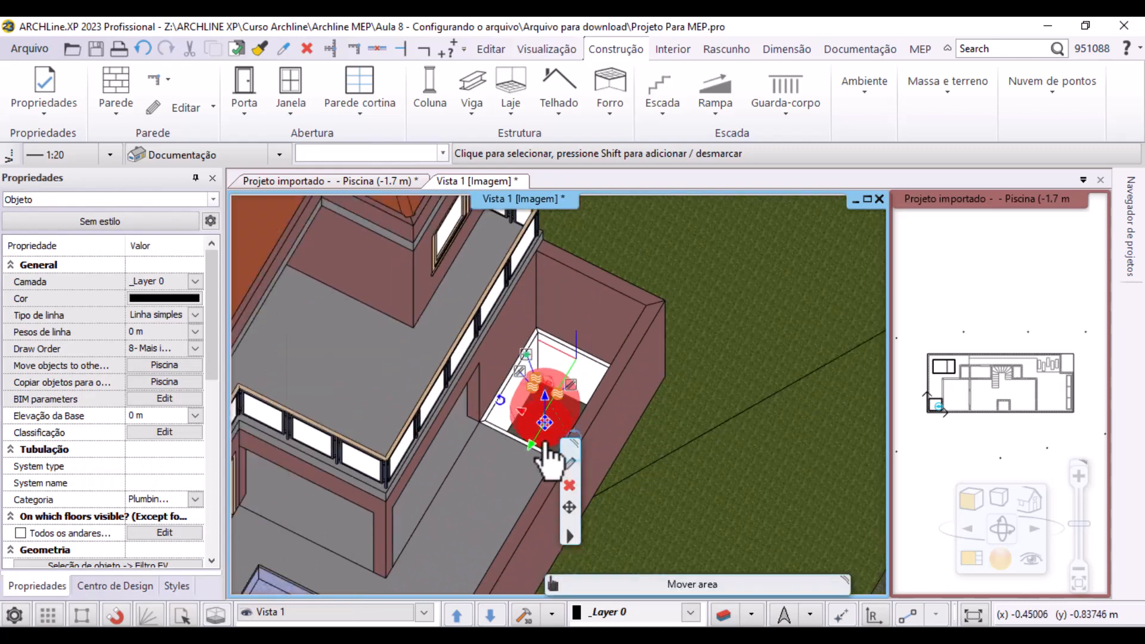
pyautogui.press('Escape')
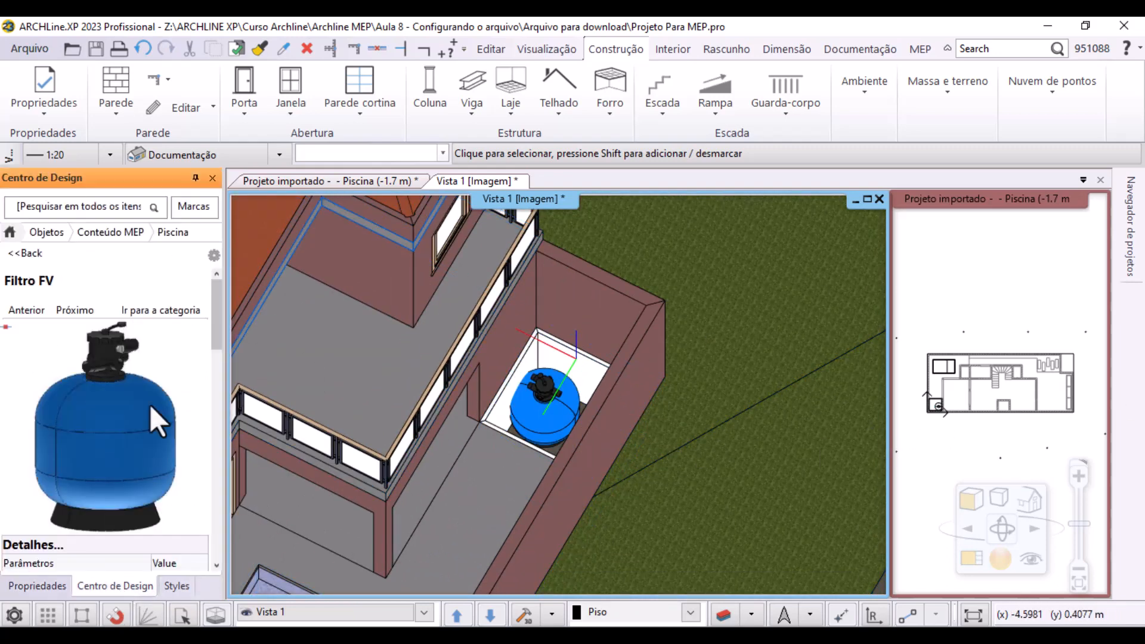
# Open the Bomba BMS 200-300 pump from the Piscina objects and return to the enlarged Piscina plan
pyautogui.click(25, 253)
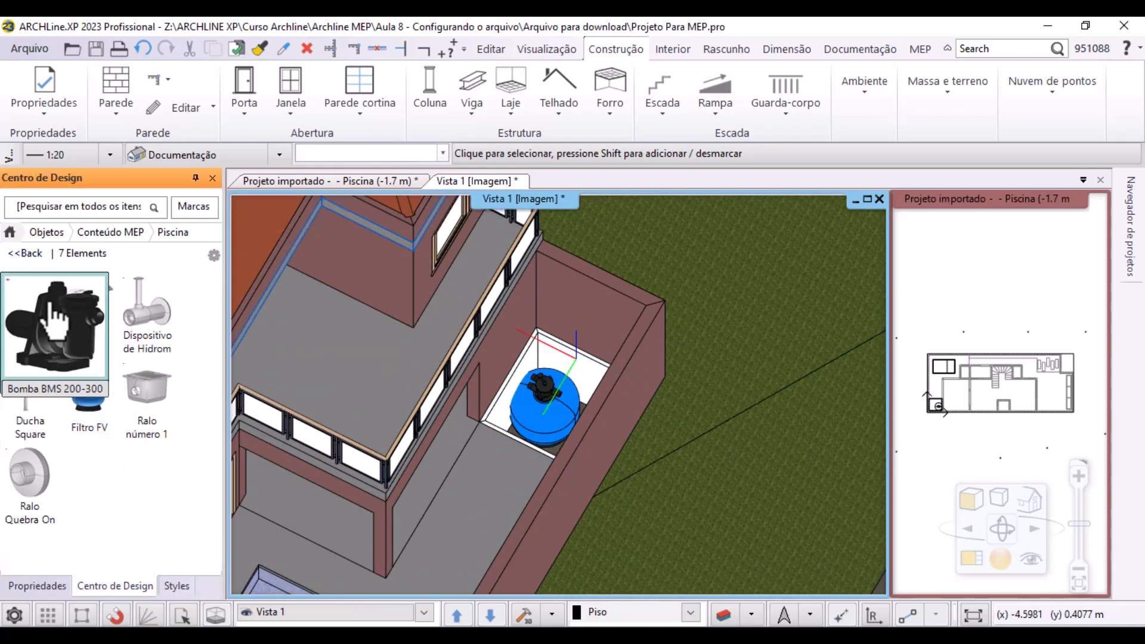
pyautogui.click(63, 316)
pyautogui.click(983, 566)
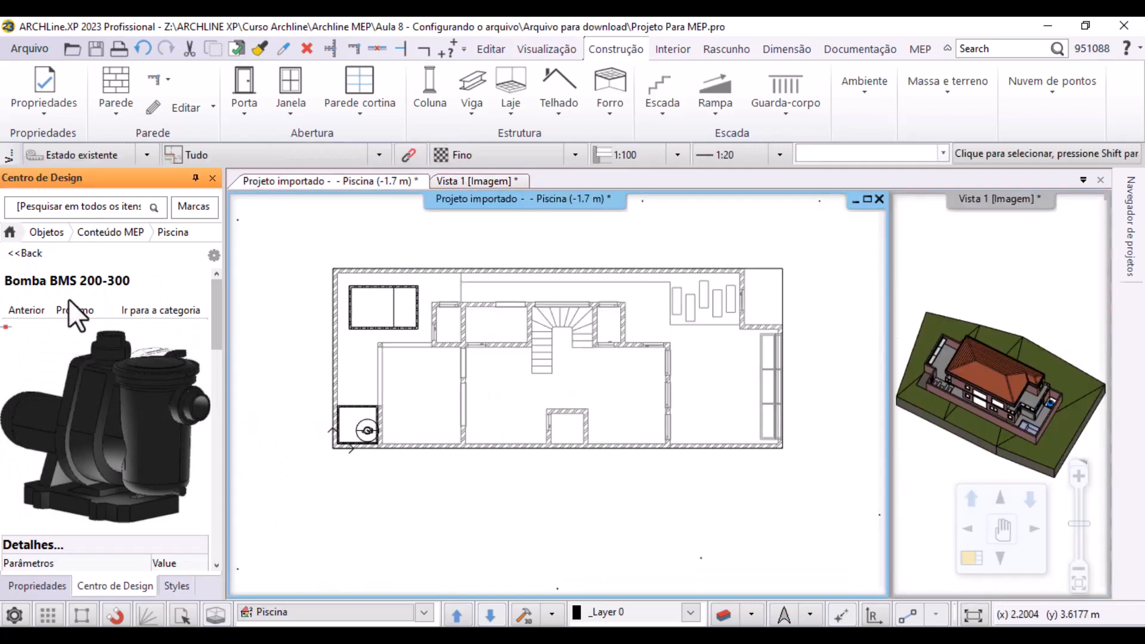
# Place the Bomba BMS 200-300 beside the filter in the pit, rotated 180° and using free placement without MEP connection
pyautogui.moveTo(138, 399); pyautogui.dragTo(357, 420)
pyautogui.click(399, 441)
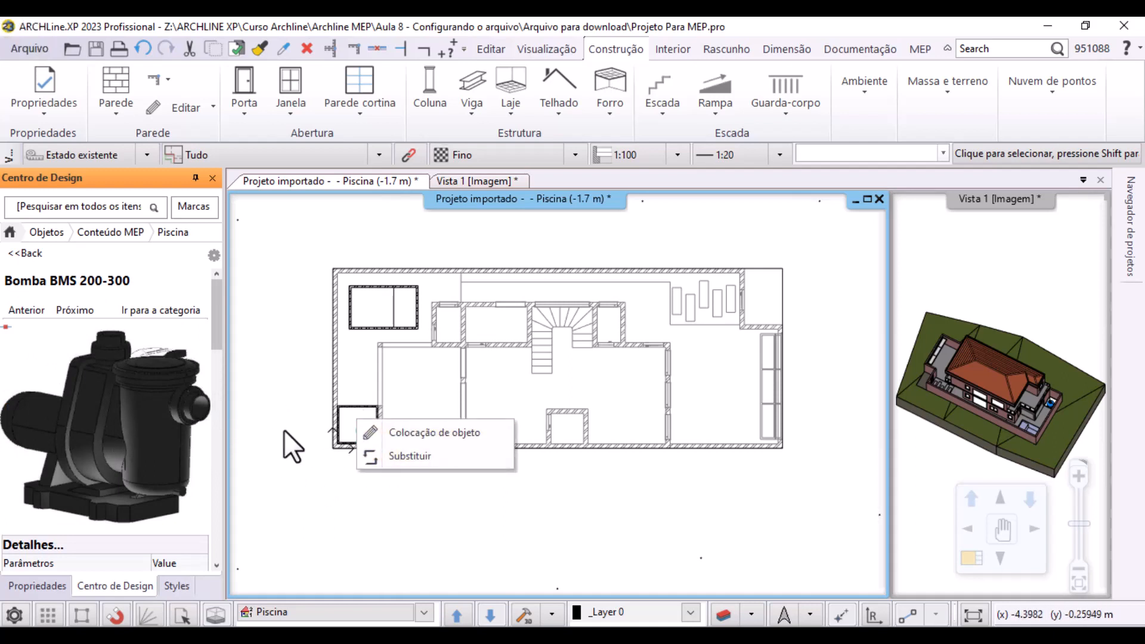
pyautogui.click(406, 432)
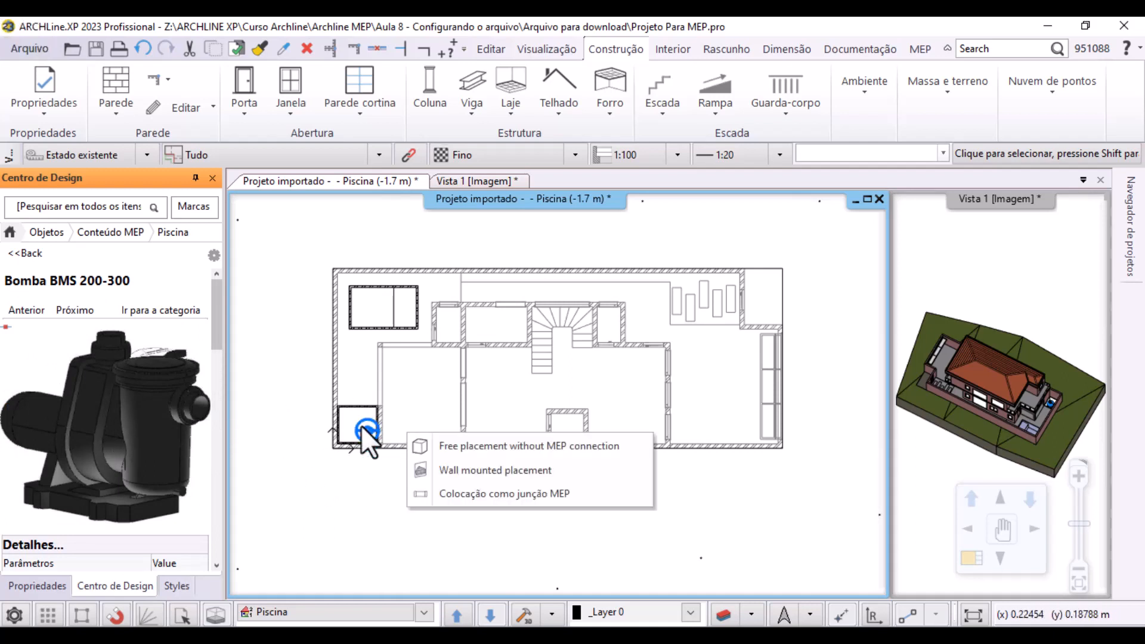
pyautogui.click(503, 445)
pyautogui.scroll(5, 369, 426)
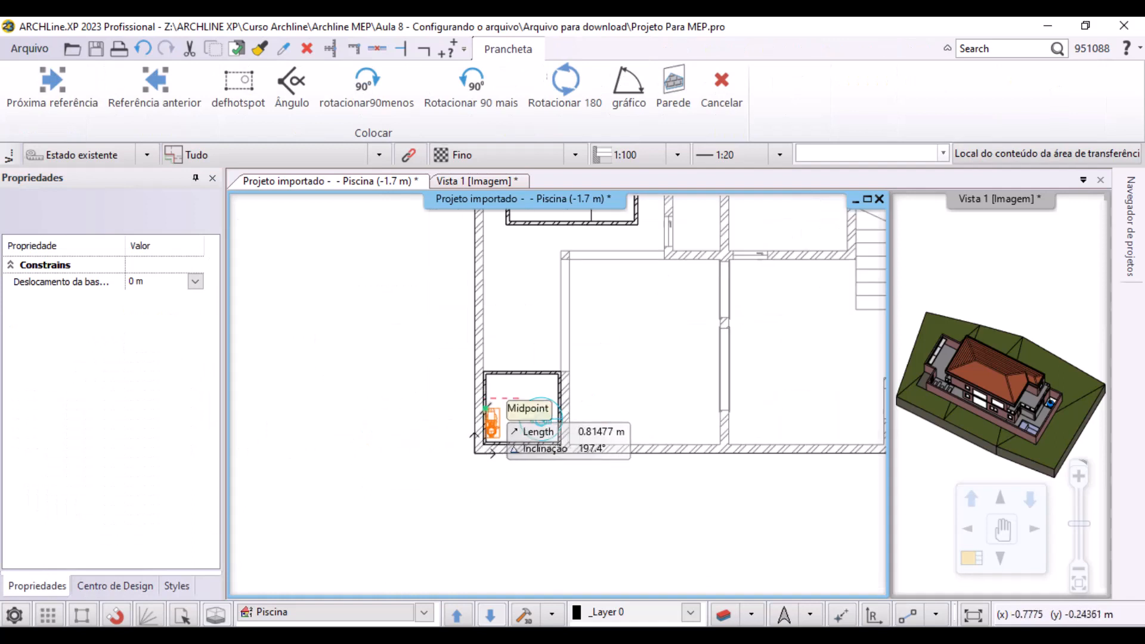
pyautogui.scroll(3, 499, 366)
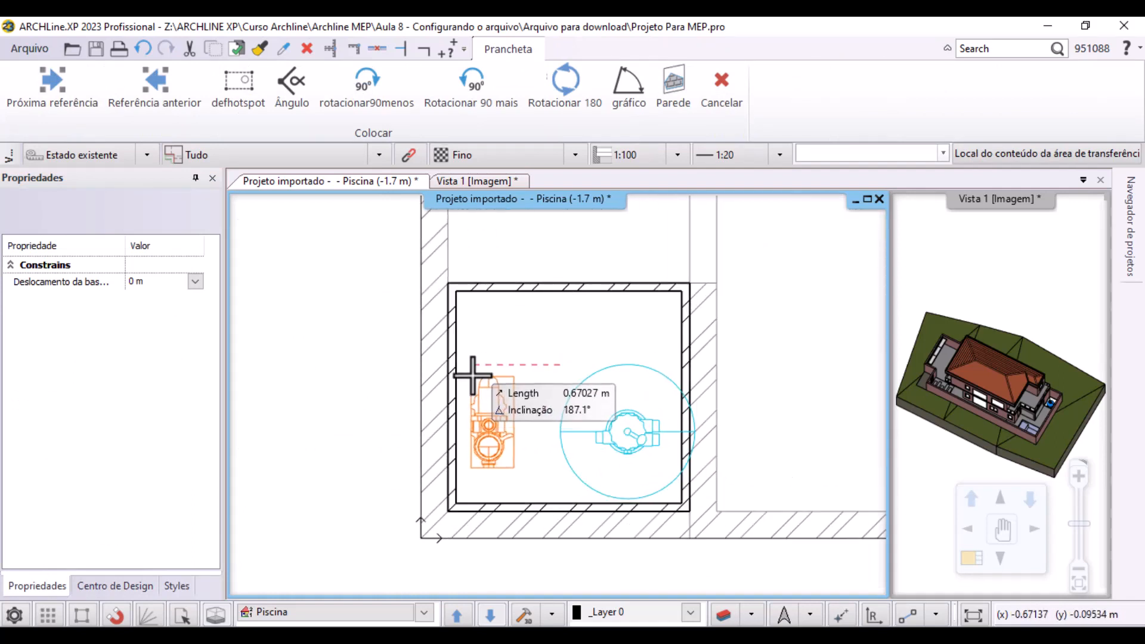
pyautogui.scroll(2, 455, 365)
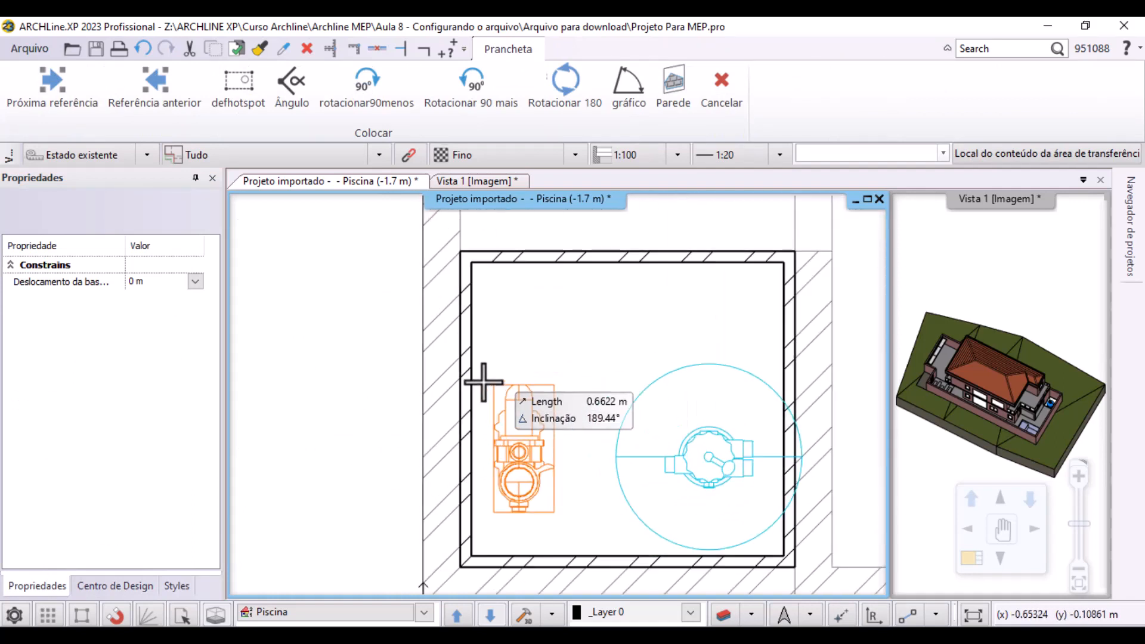
pyautogui.click(558, 89)
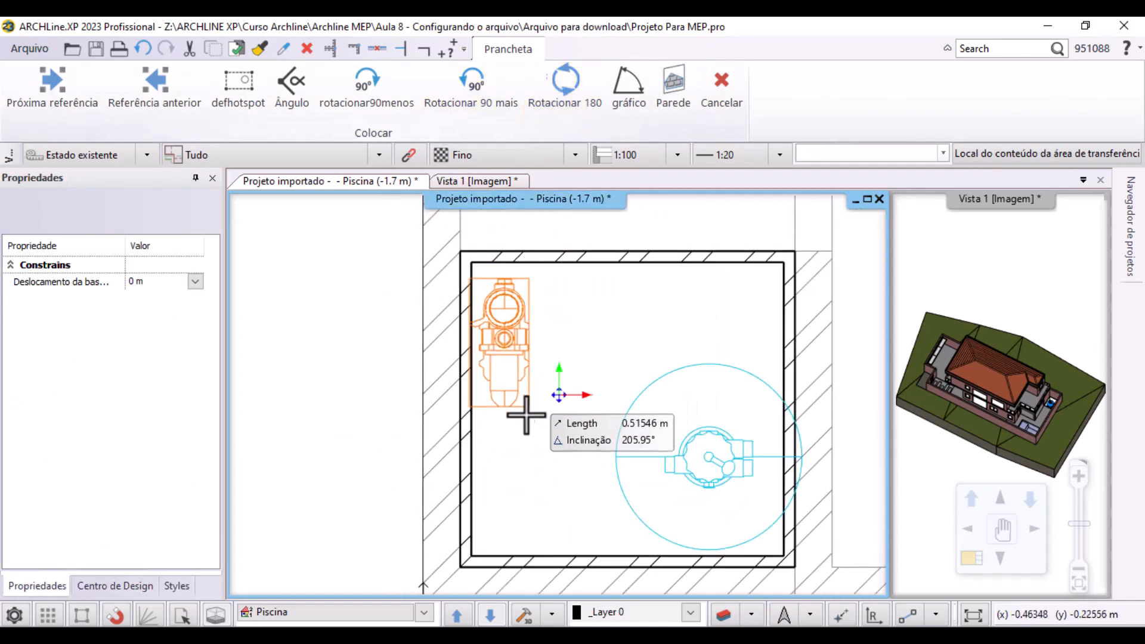
pyautogui.click(559, 520)
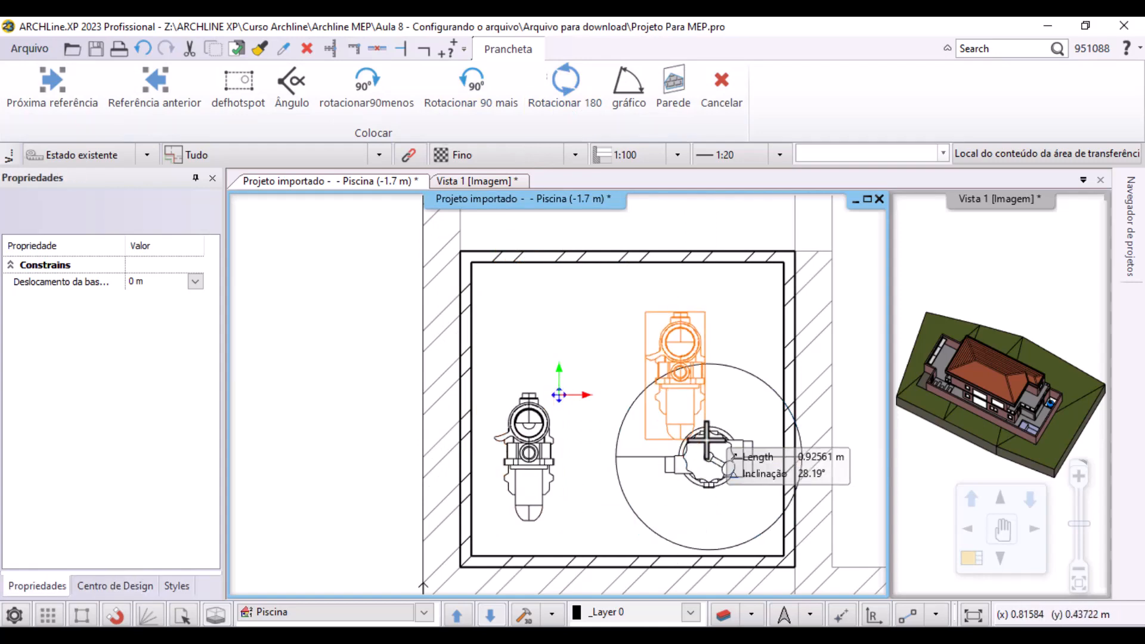
# Move the filter by its lower-right bounding corner to the pit's inner lower-right corner, touching both walls
pyautogui.click(697, 447)
pyautogui.moveTo(623, 505); pyautogui.dragTo(357, 415, button='middle')
pyautogui.click(488, 459)
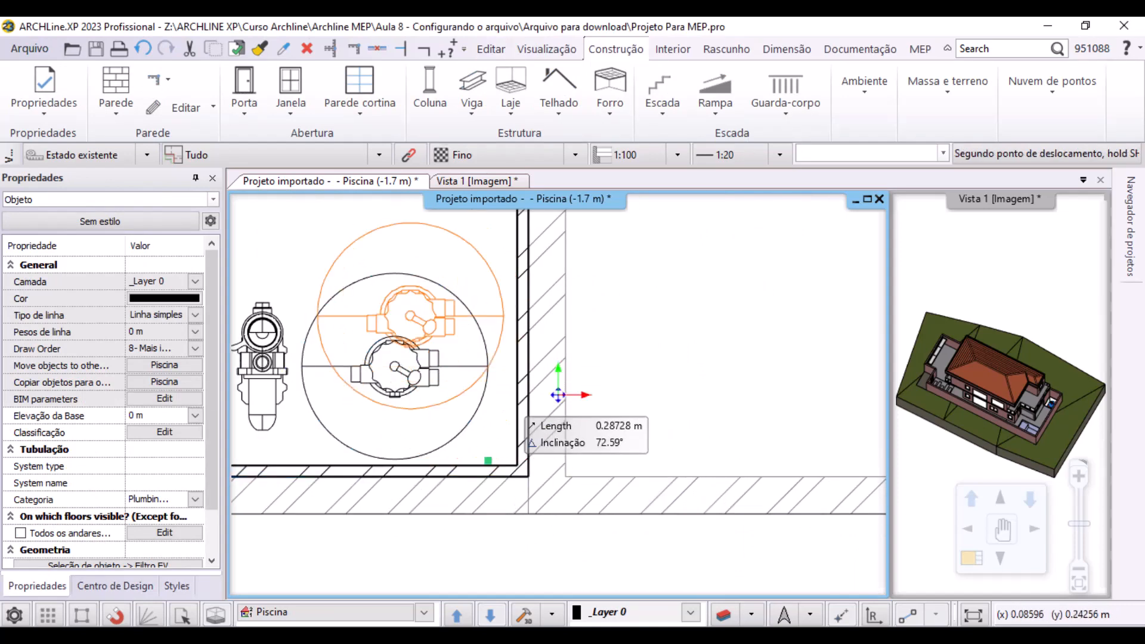
pyautogui.click(517, 466)
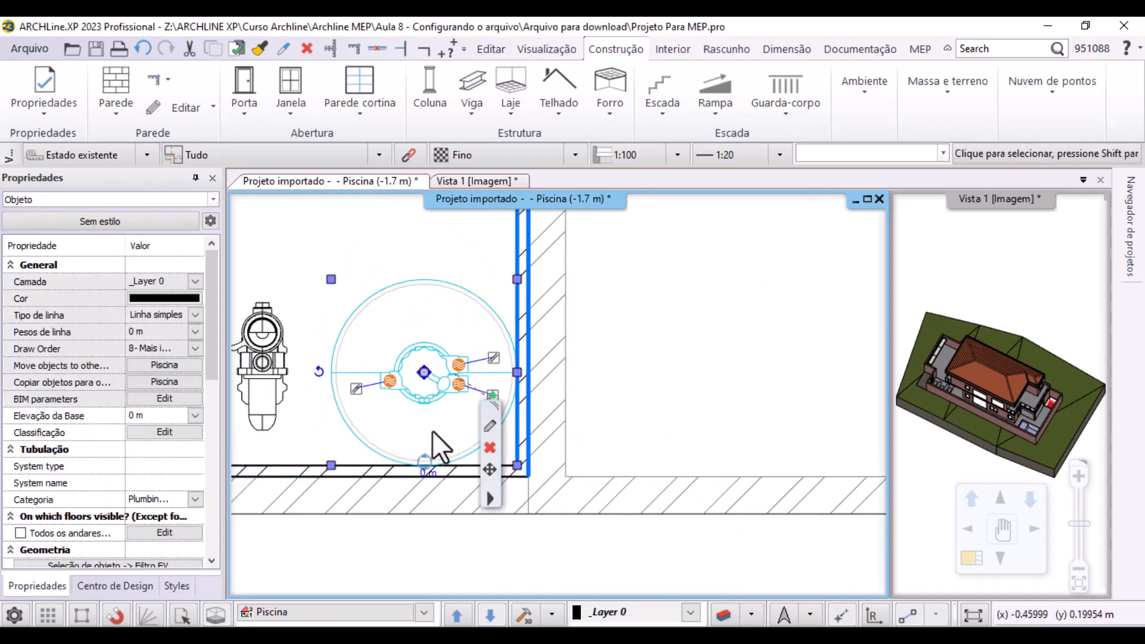
pyautogui.moveTo(371, 402); pyautogui.dragTo(501, 412, button='middle')
pyautogui.click(391, 377)
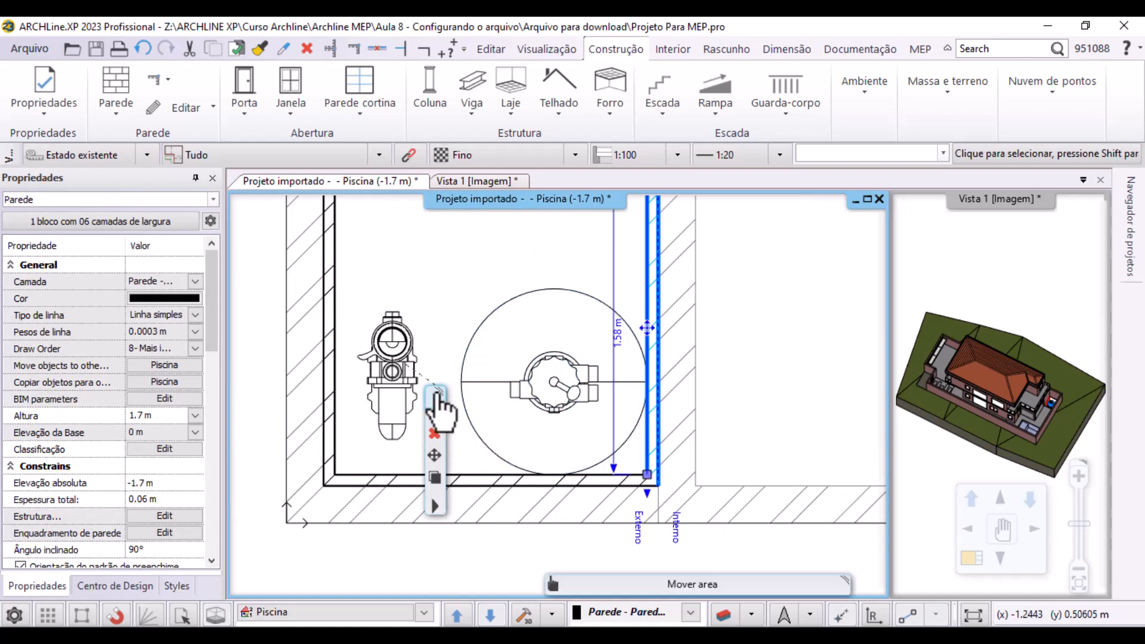
pyautogui.click(402, 378)
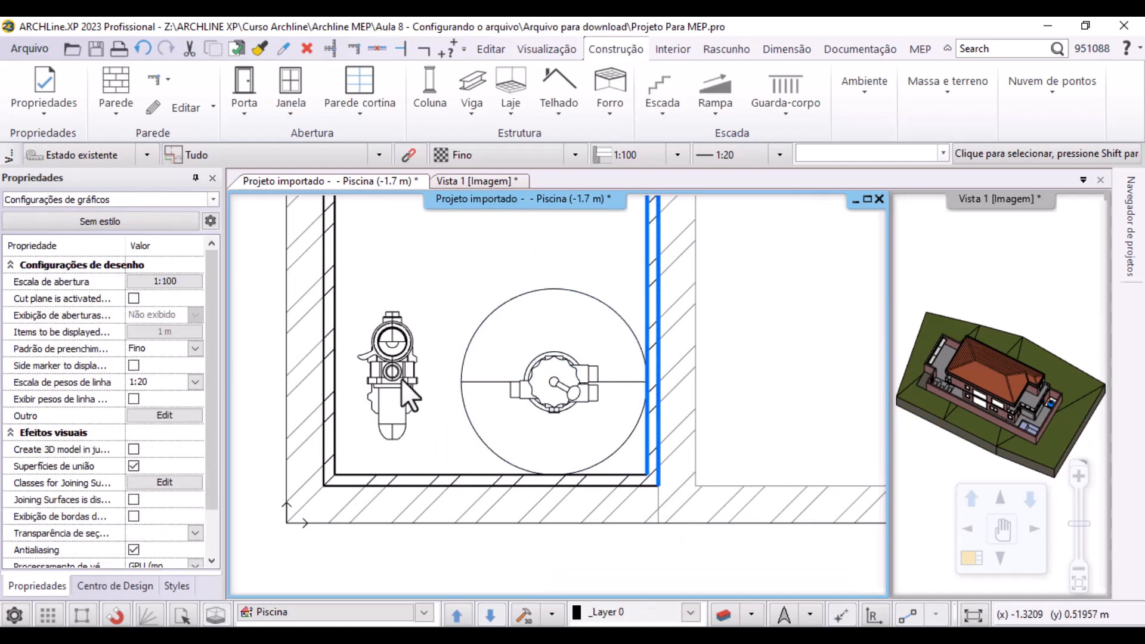
pyautogui.click(560, 401)
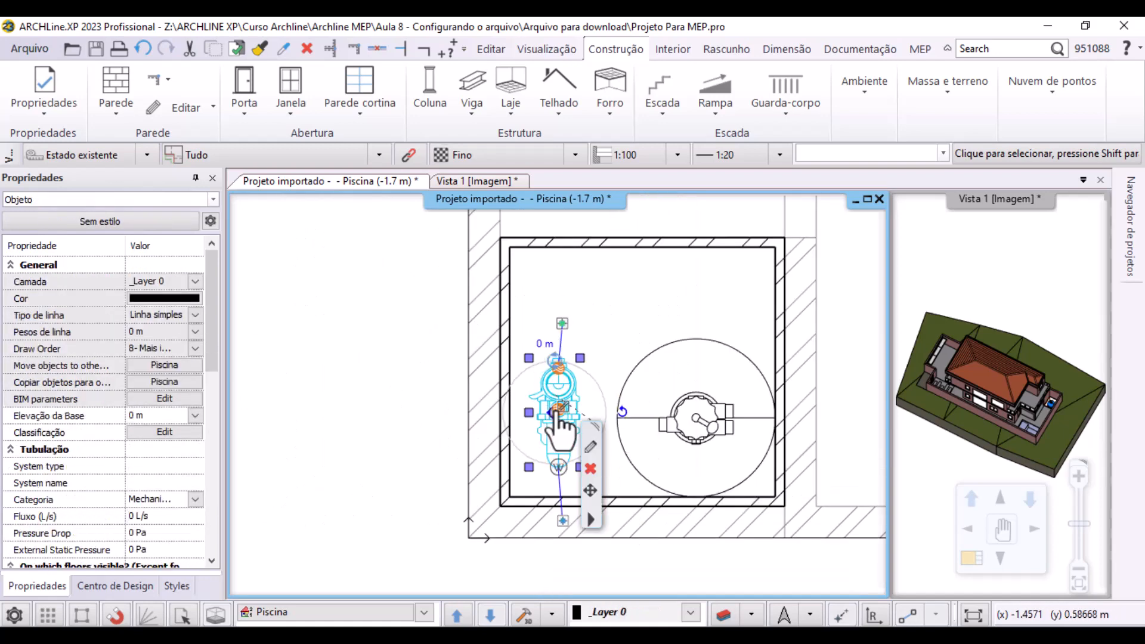
pyautogui.scroll(2, 787, 475)
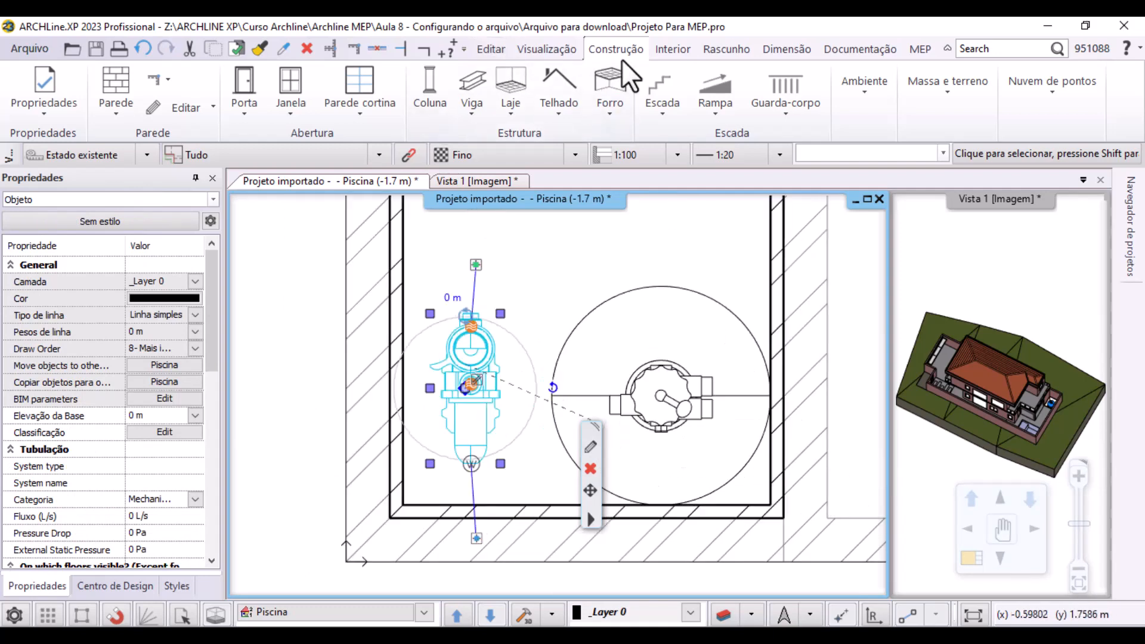
# Draw a horizontal construction line through the filter's port on the pump side, extending across the pump
pyautogui.click(724, 51)
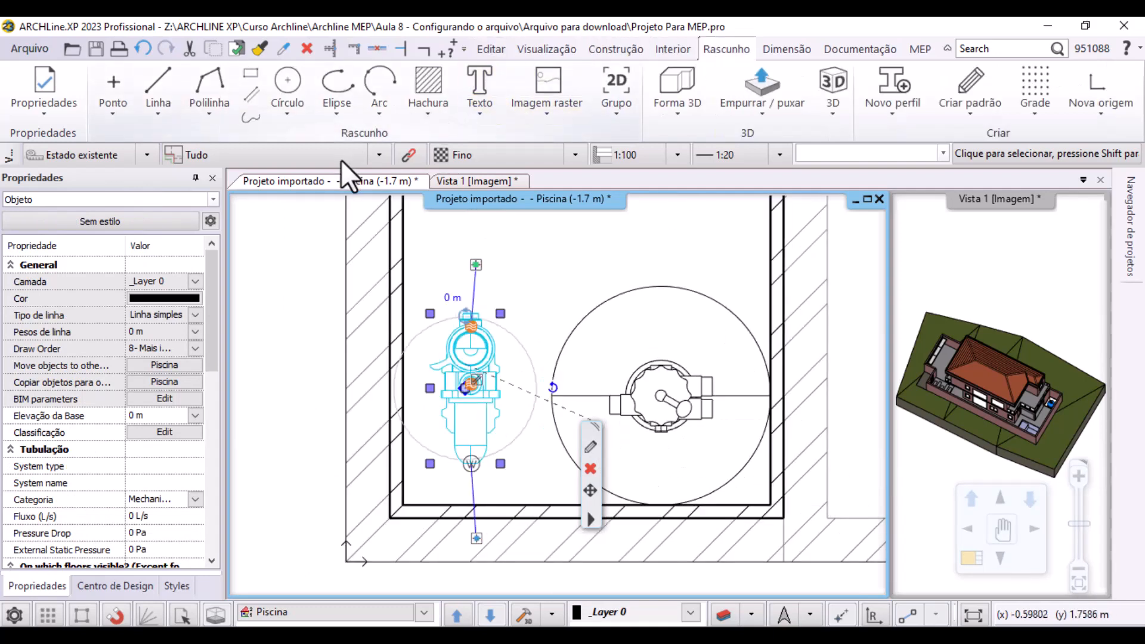
pyautogui.click(167, 109)
pyautogui.click(270, 185)
pyautogui.scroll(3, 603, 382)
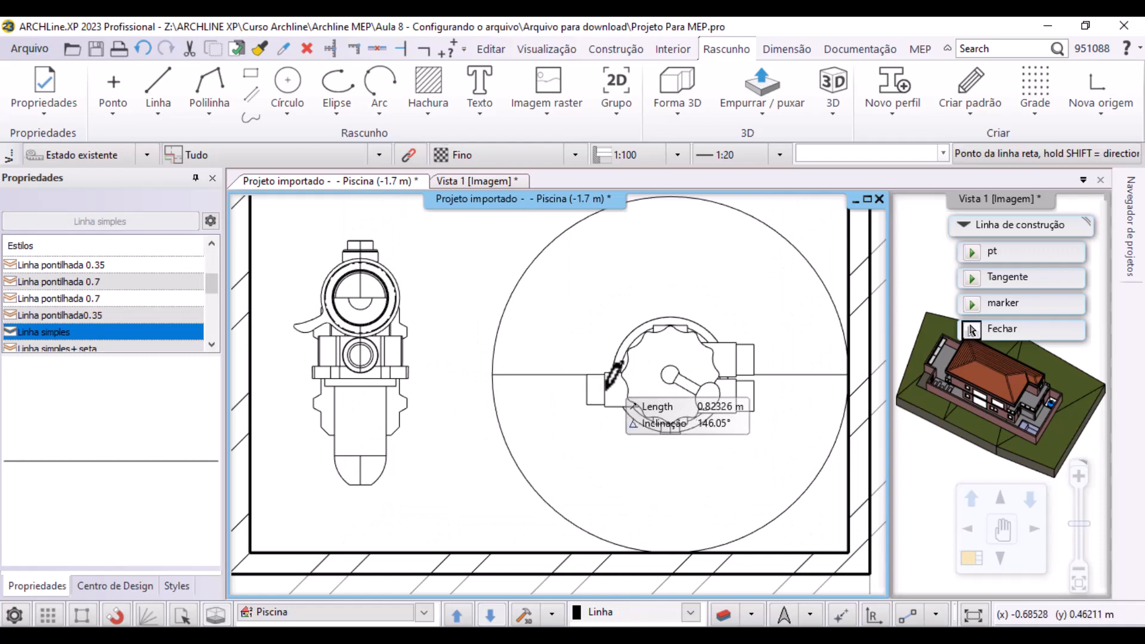
pyautogui.click(606, 390)
pyautogui.click(349, 390)
pyautogui.scroll(-3, 615, 436)
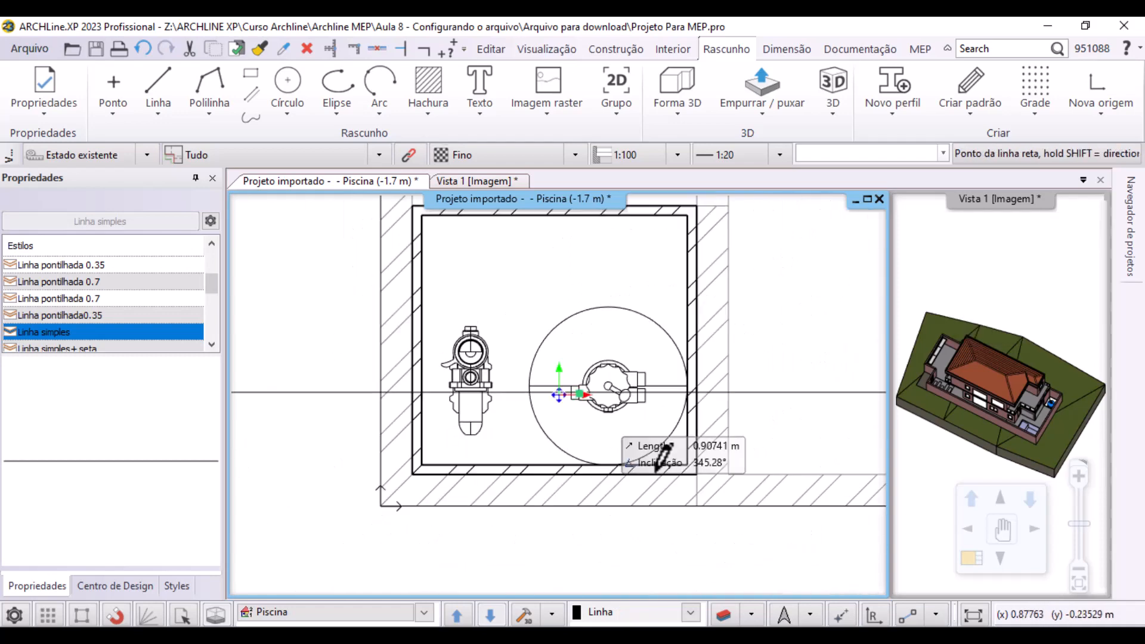
pyautogui.scroll(2, 615, 436)
pyautogui.press('Escape')
pyautogui.click(452, 324)
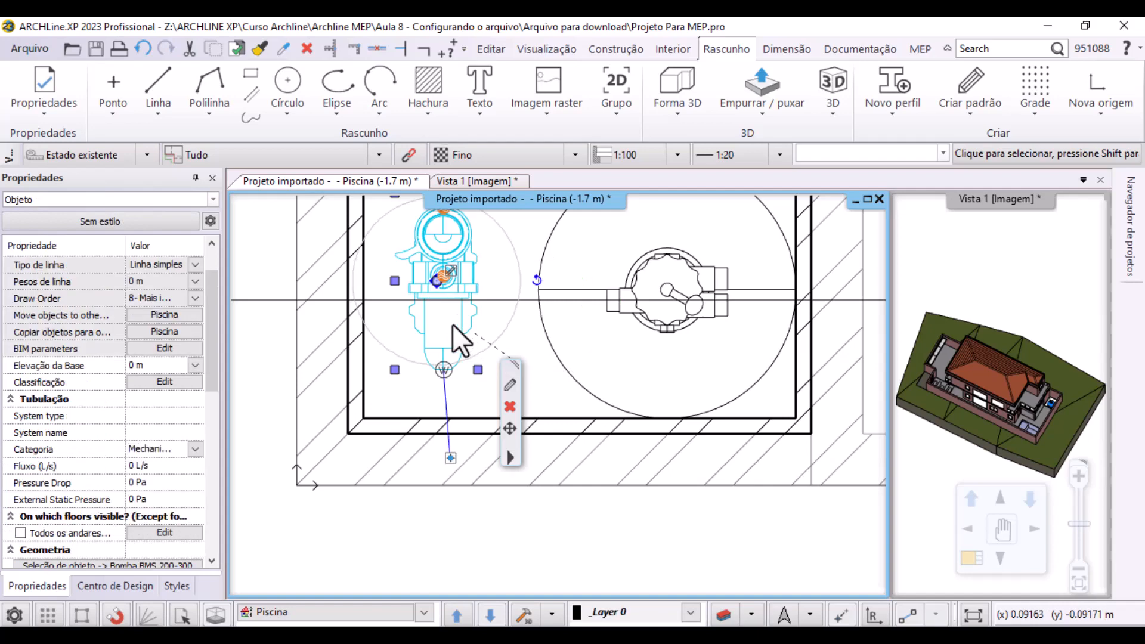
pyautogui.click(442, 279)
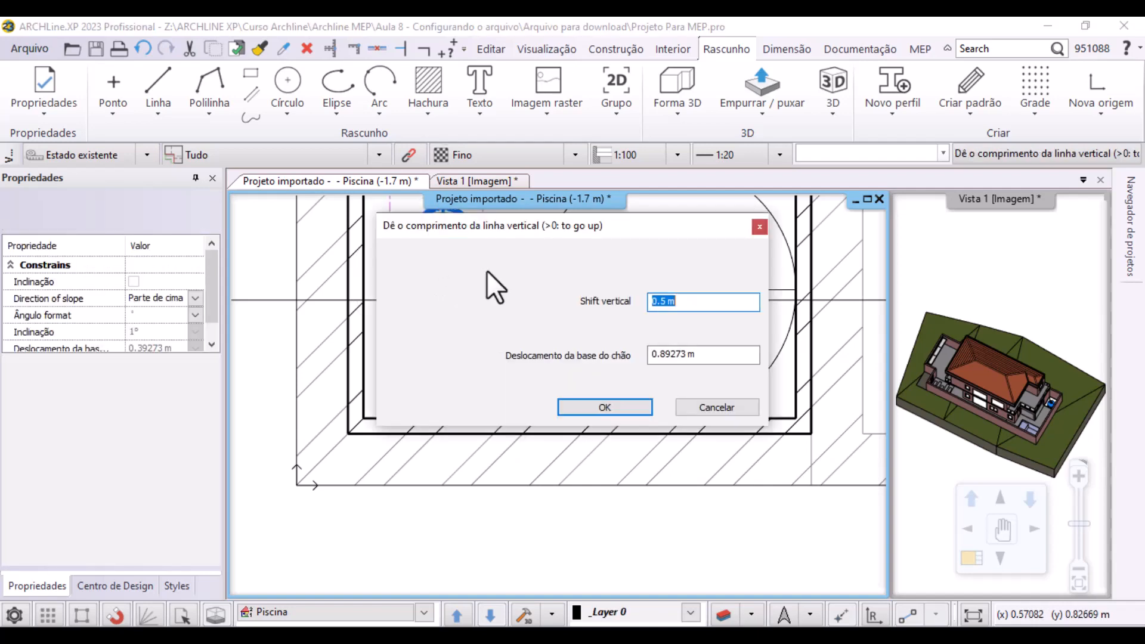
pyautogui.click(613, 413)
pyautogui.scroll(2, 370, 250)
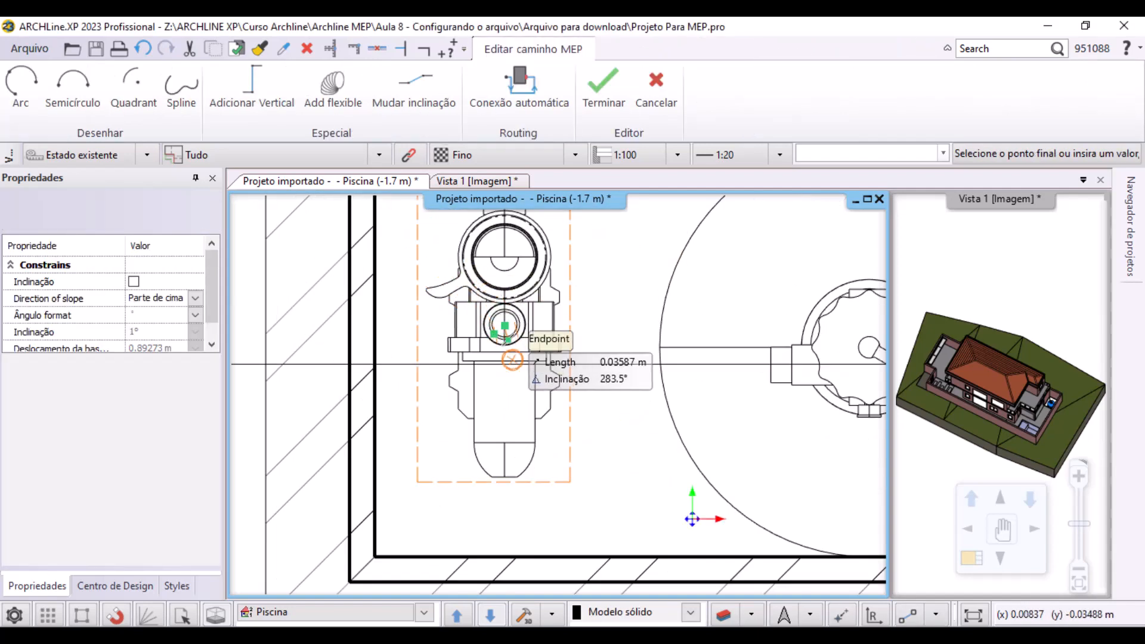
pyautogui.press('Escape')
# Move the pump straight down from its centre handle to the perpendicular point on the horizontal construction line
pyautogui.click(549, 393)
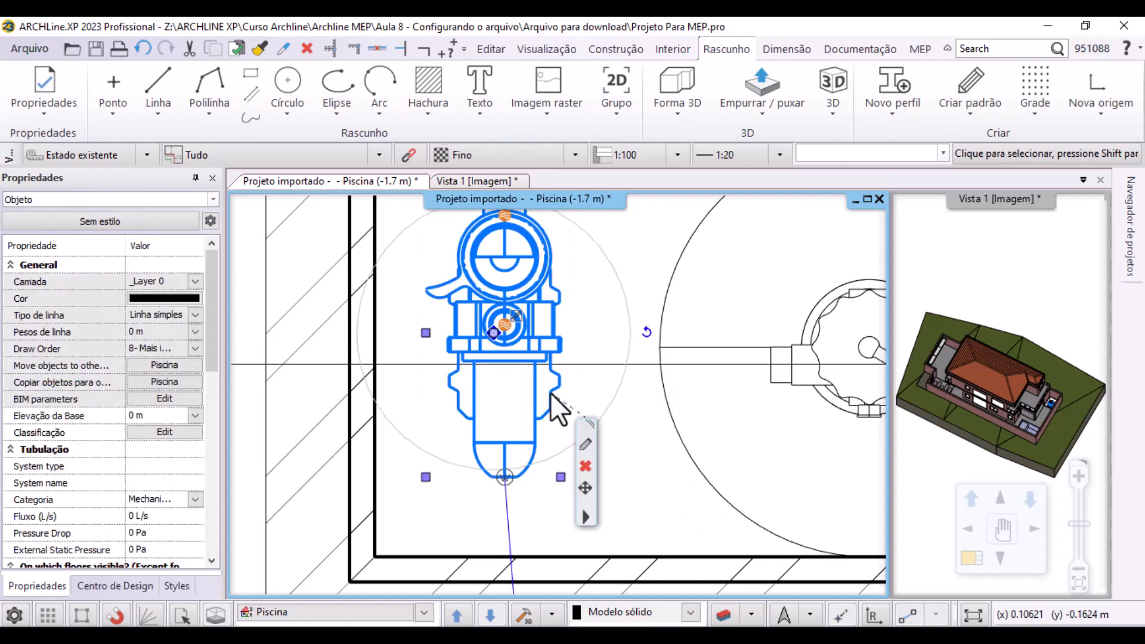
pyautogui.click(492, 333)
pyautogui.click(577, 35)
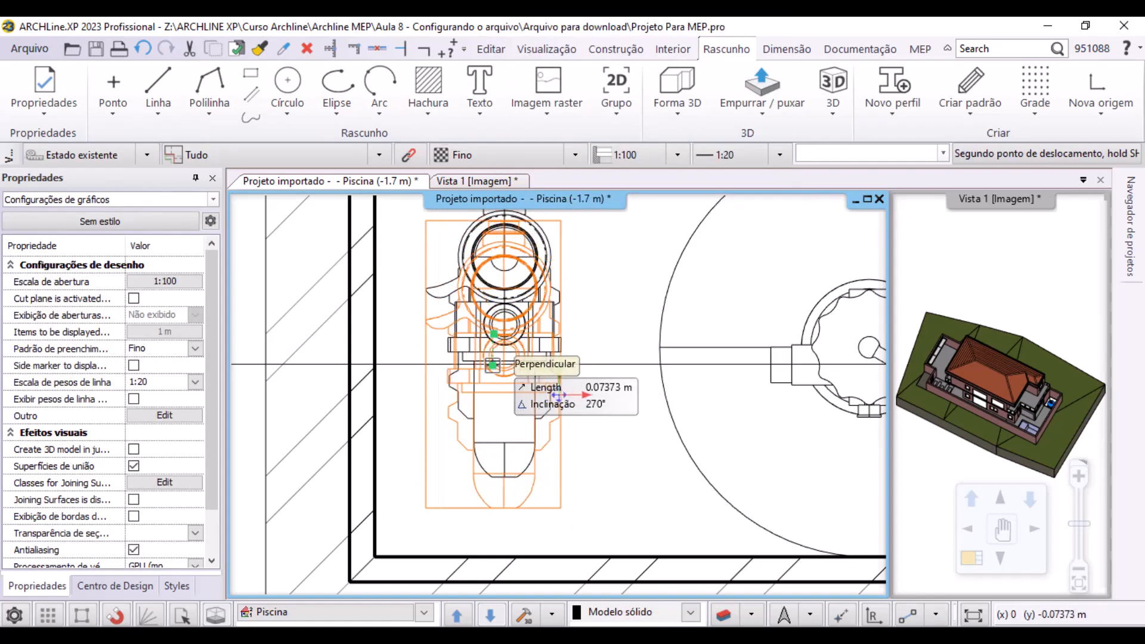
pyautogui.click(559, 395)
pyautogui.click(606, 410)
# Delete the horizontal construction line running between the pump and the filter
pyautogui.click(746, 364)
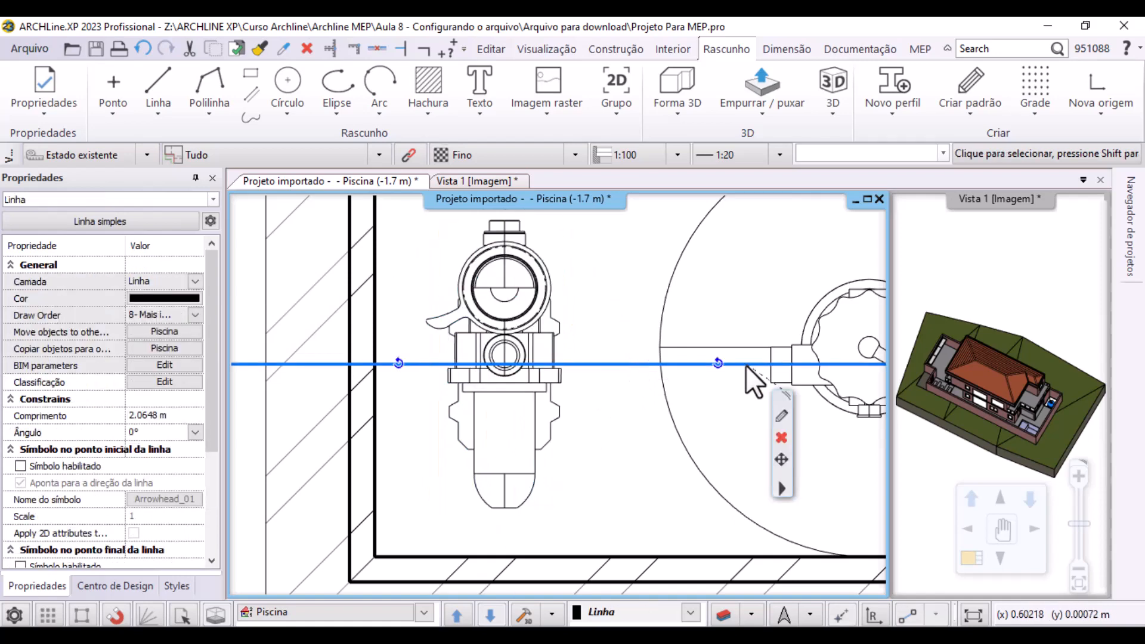
pyautogui.press('Escape')
pyautogui.scroll(-2, 734, 379)
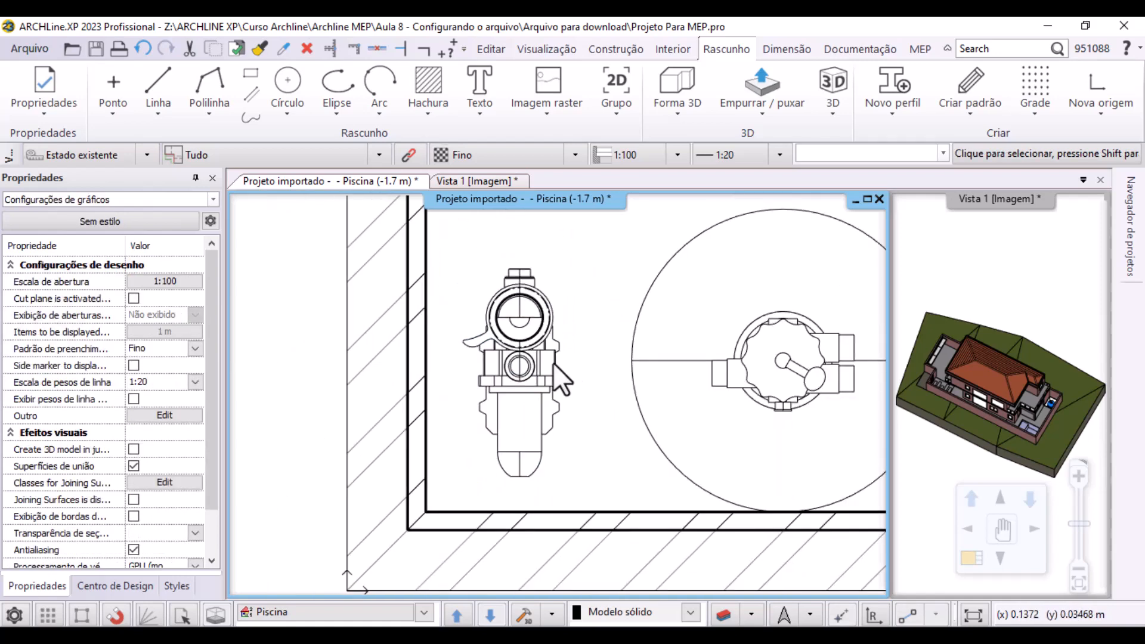
pyautogui.scroll(1, 574, 370)
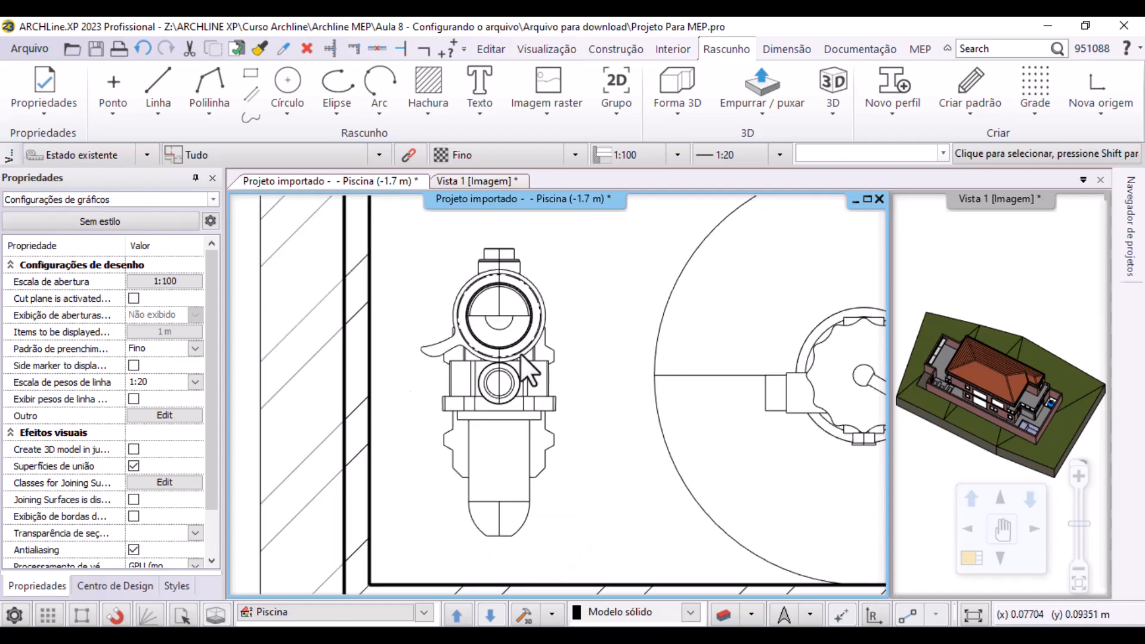
pyautogui.click(520, 353)
pyautogui.scroll(-1, 692, 406)
pyautogui.moveTo(702, 418); pyautogui.dragTo(658, 418, button='middle')
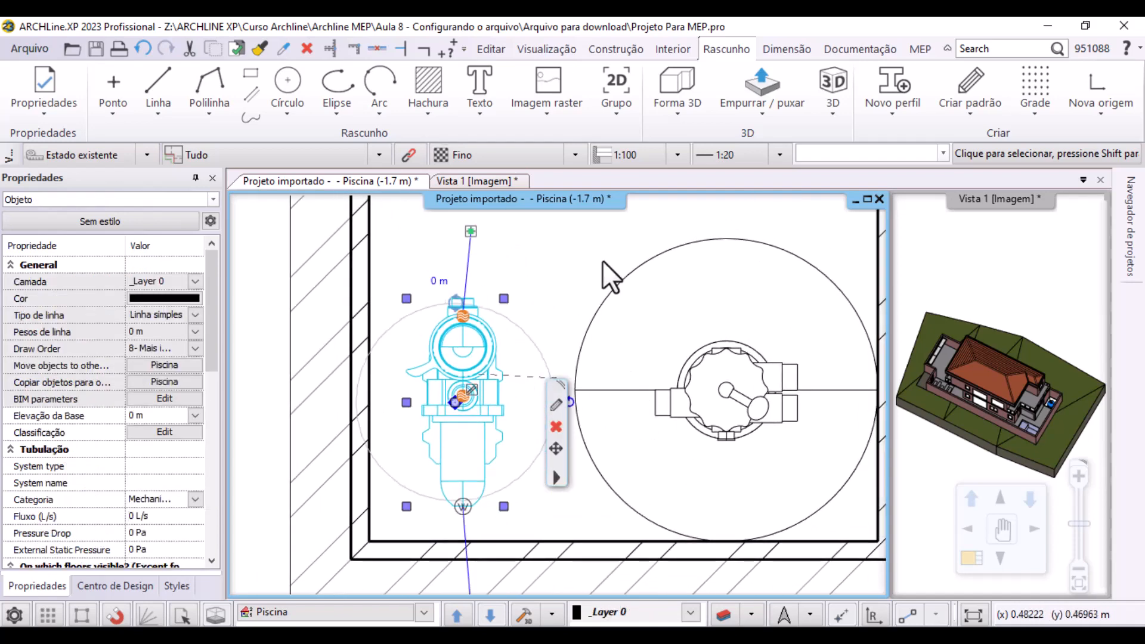
pyautogui.press('Escape')
# Return to the object list of the Piscina category in the design library, with the pool area of the plan in view
pyautogui.scroll(-4, 567, 305)
pyautogui.moveTo(569, 259); pyautogui.dragTo(495, 550, button='middle')
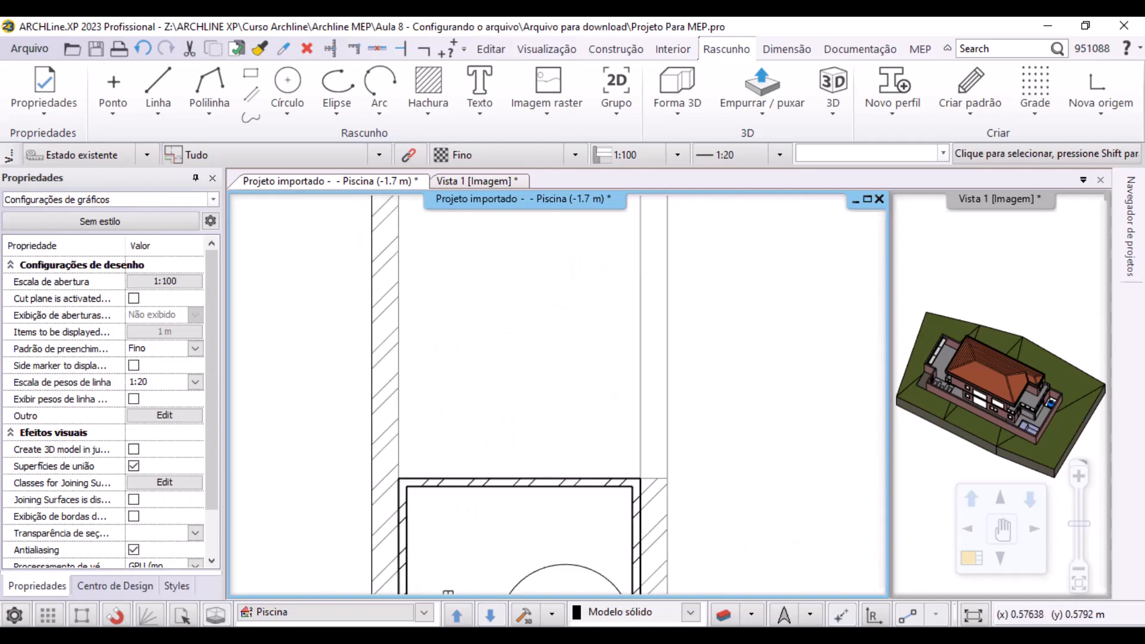
pyautogui.scroll(-4, 558, 437)
pyautogui.moveTo(561, 352); pyautogui.dragTo(489, 508, button='middle')
pyautogui.moveTo(542, 245); pyautogui.dragTo(520, 275, button='middle')
pyautogui.scroll(3, 512, 294)
pyautogui.moveTo(482, 454); pyautogui.dragTo(509, 343, button='middle')
pyautogui.click(89, 589)
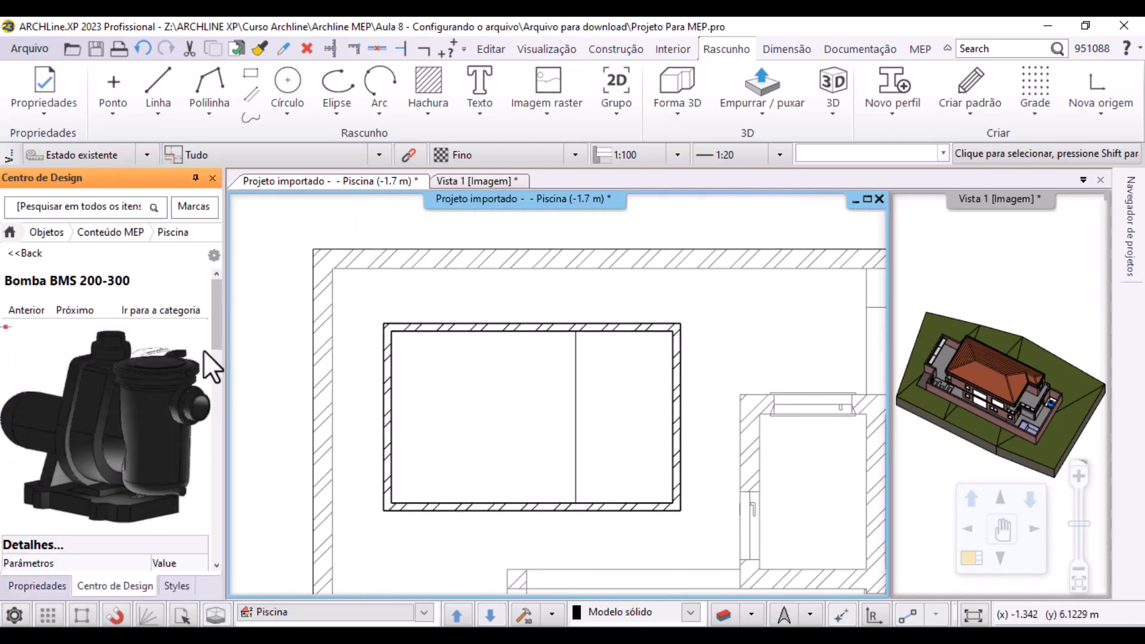
pyautogui.click(25, 255)
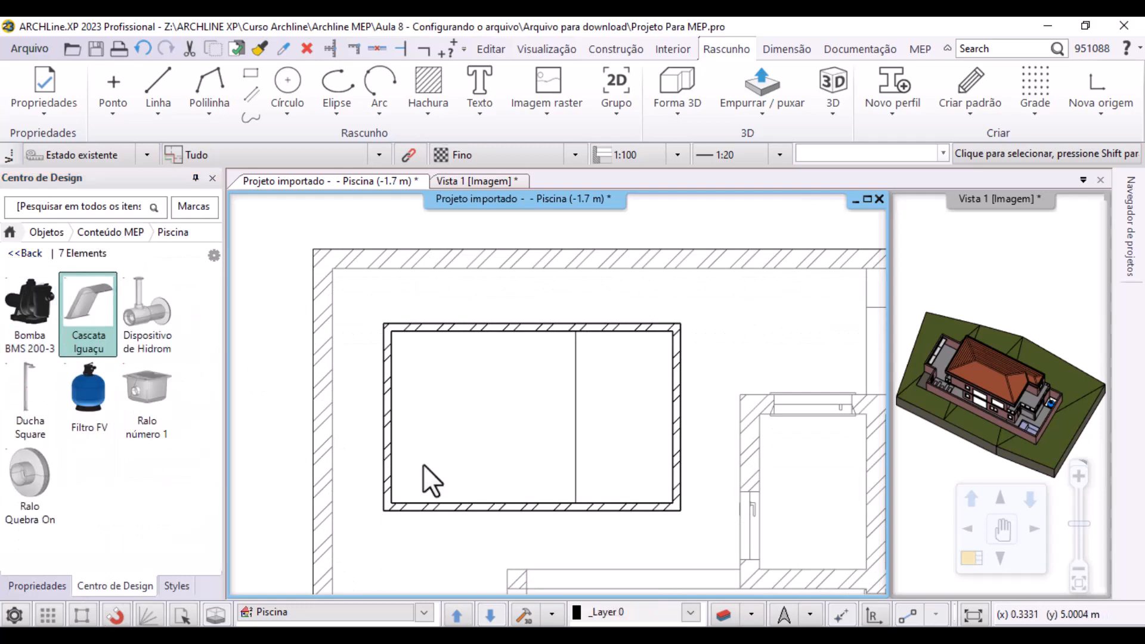
pyautogui.moveTo(103, 316)
pyautogui.moveTo(102, 330); pyautogui.dragTo(525, 325)
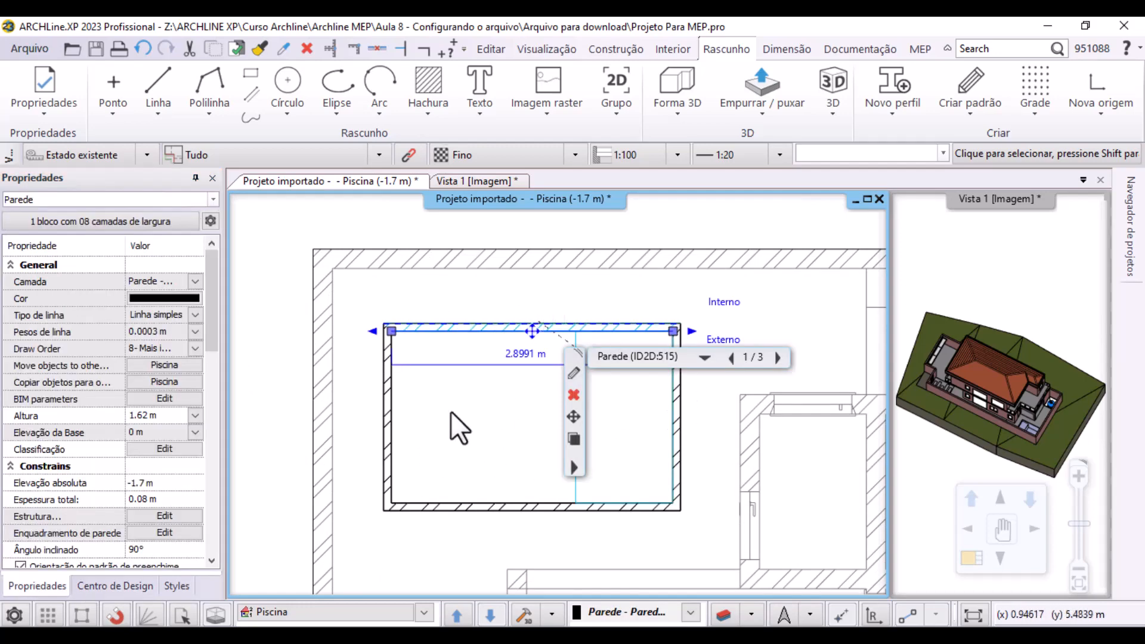
pyautogui.press('Escape')
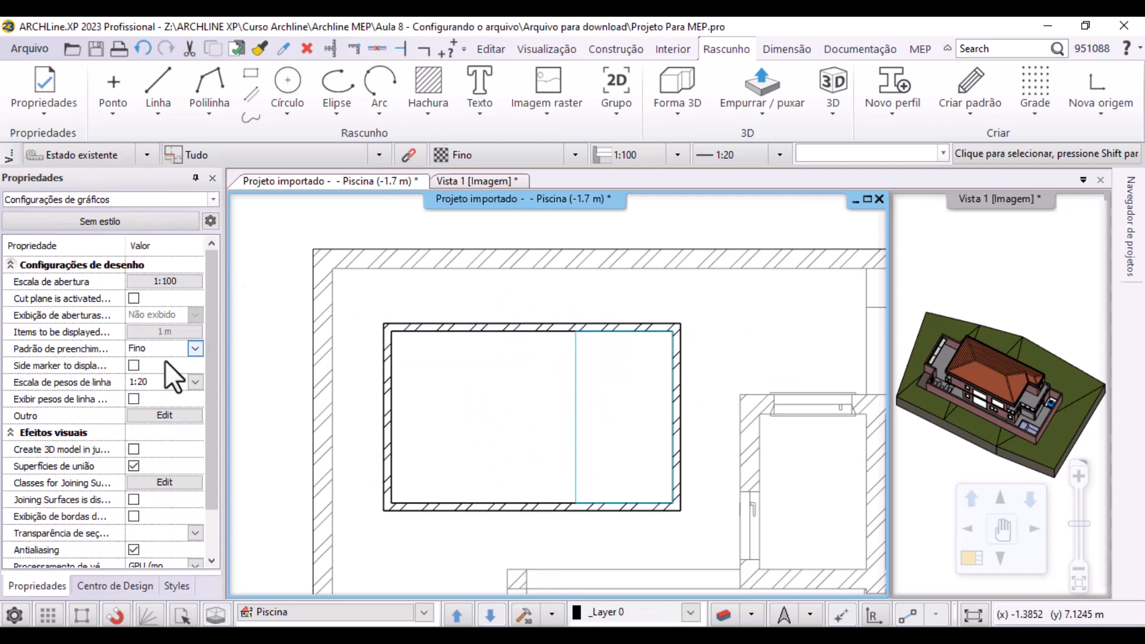
pyautogui.click(115, 586)
# Place the Cascata Iguaçu across the pool's upper wall in plan, using free placement without MEP connection
pyautogui.moveTo(88, 313); pyautogui.dragTo(481, 410)
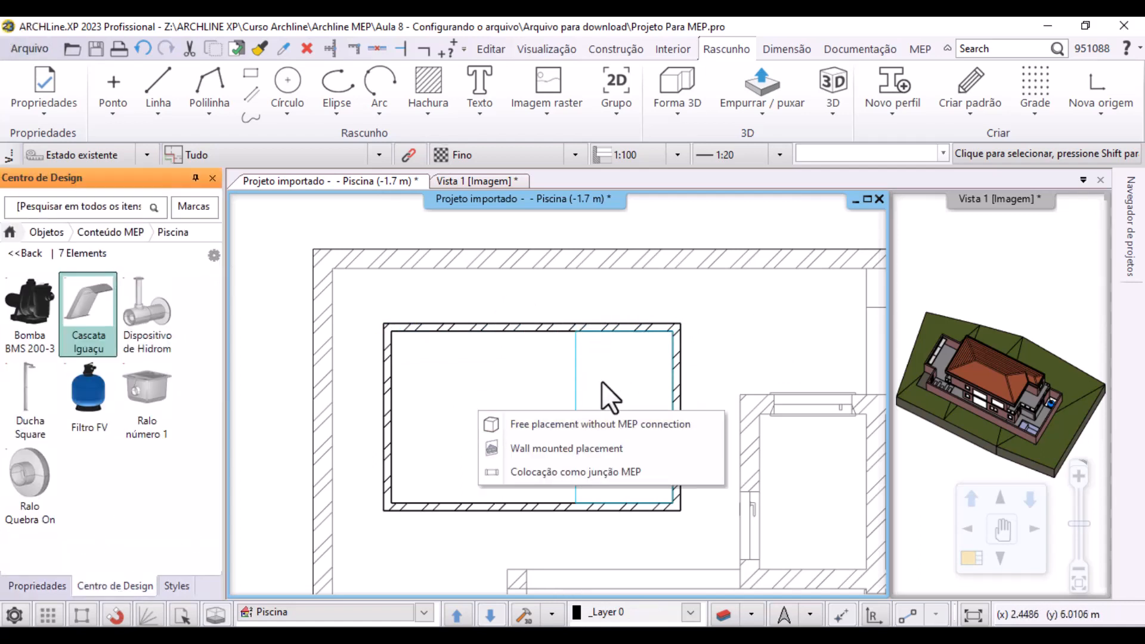
pyautogui.click(581, 424)
pyautogui.scroll(2, 442, 221)
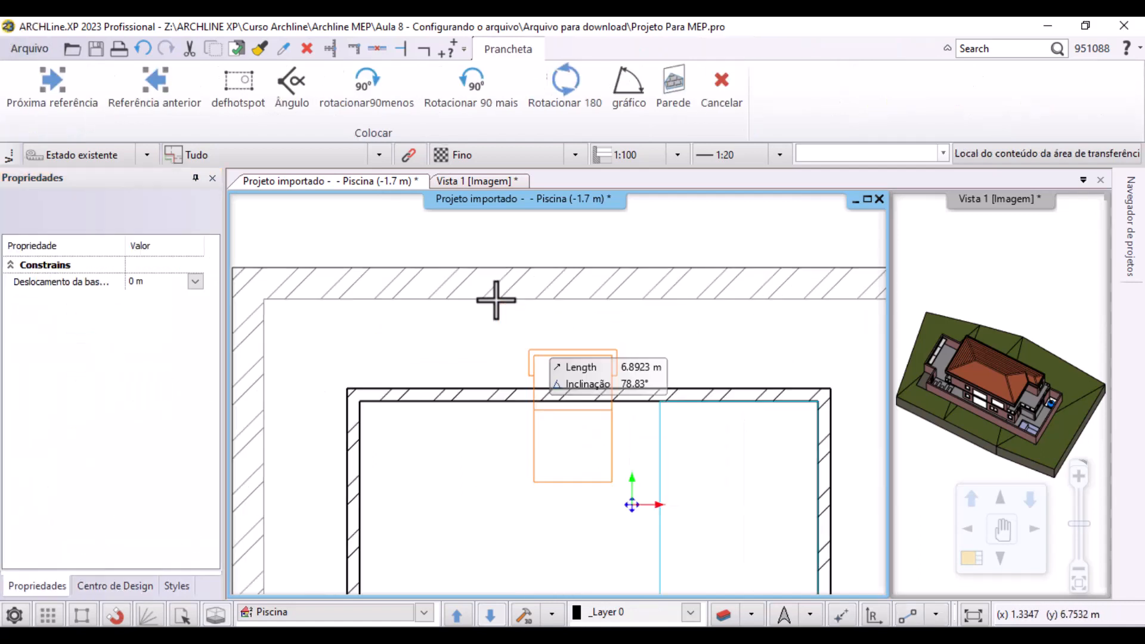
pyautogui.click(484, 347)
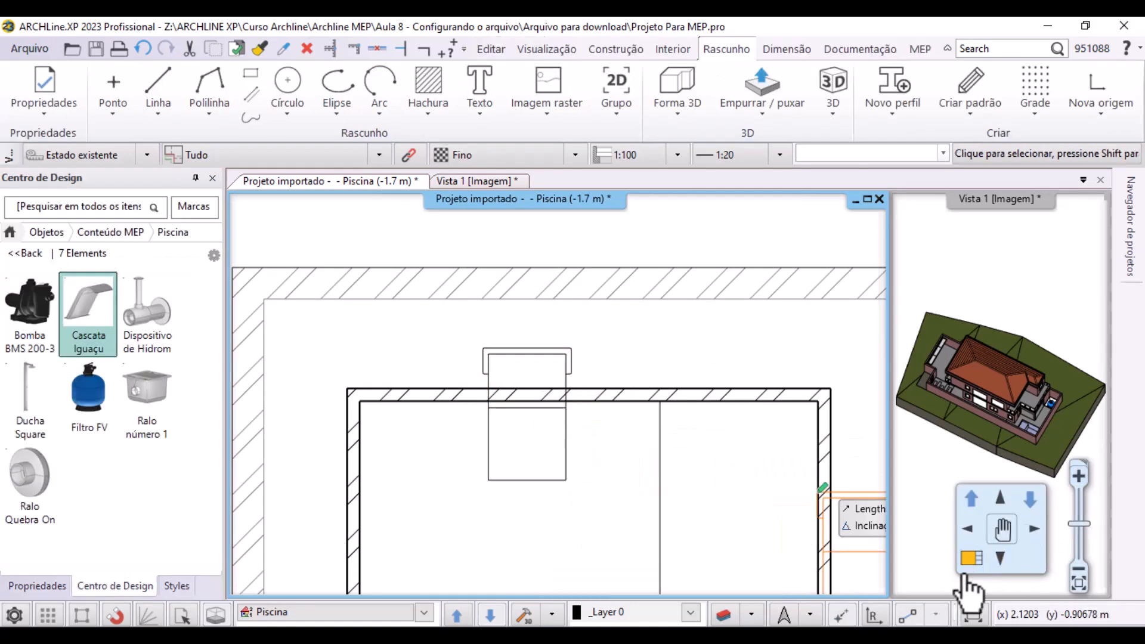
# Examine the selected Cascata Iguaçu in the 3D view to check its height relative to the pool edge
pyautogui.click(924, 494)
pyautogui.scroll(5, 506, 435)
pyautogui.moveTo(798, 363); pyautogui.dragTo(334, 376, button='middle')
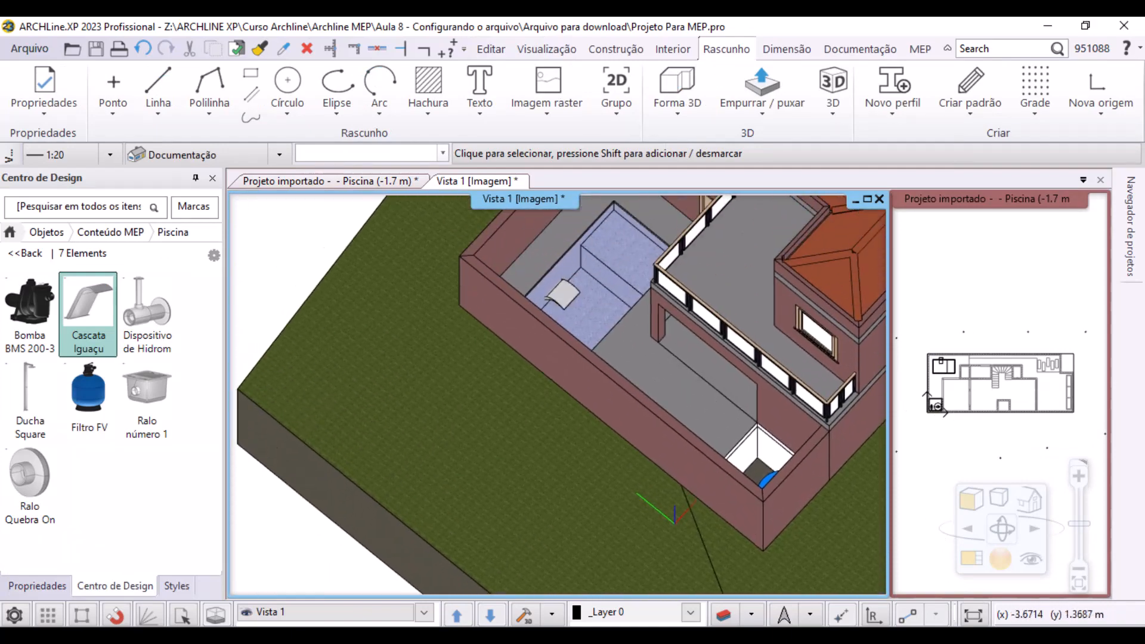
pyautogui.scroll(5, 588, 323)
pyautogui.click(526, 478)
pyautogui.scroll(1, 599, 429)
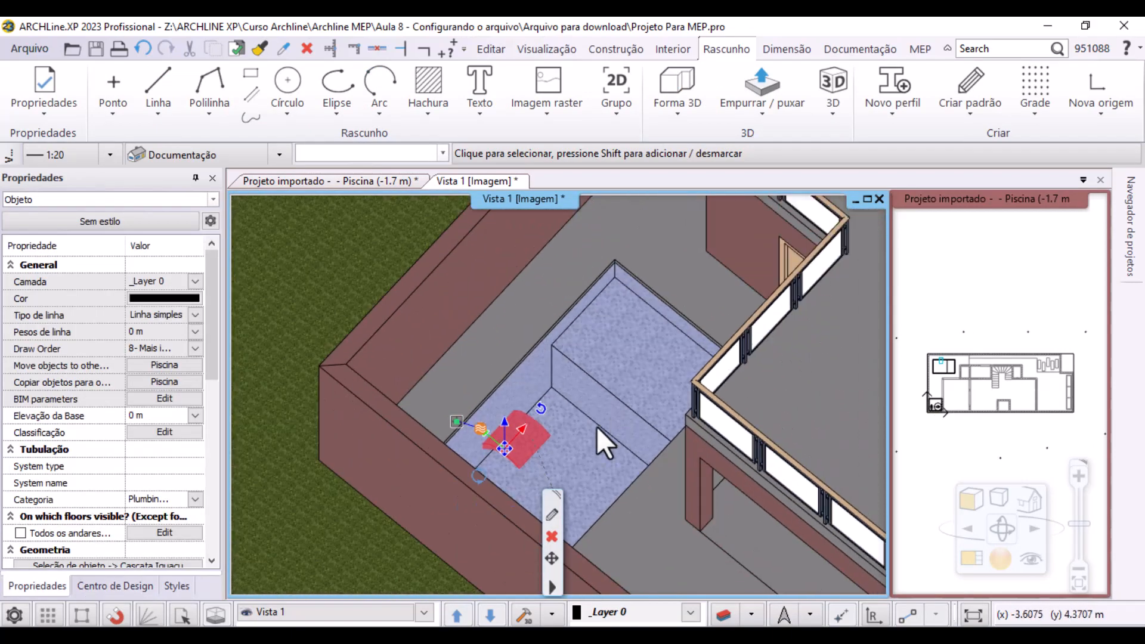
pyautogui.moveTo(587, 453); pyautogui.dragTo(798, 475, button='middle')
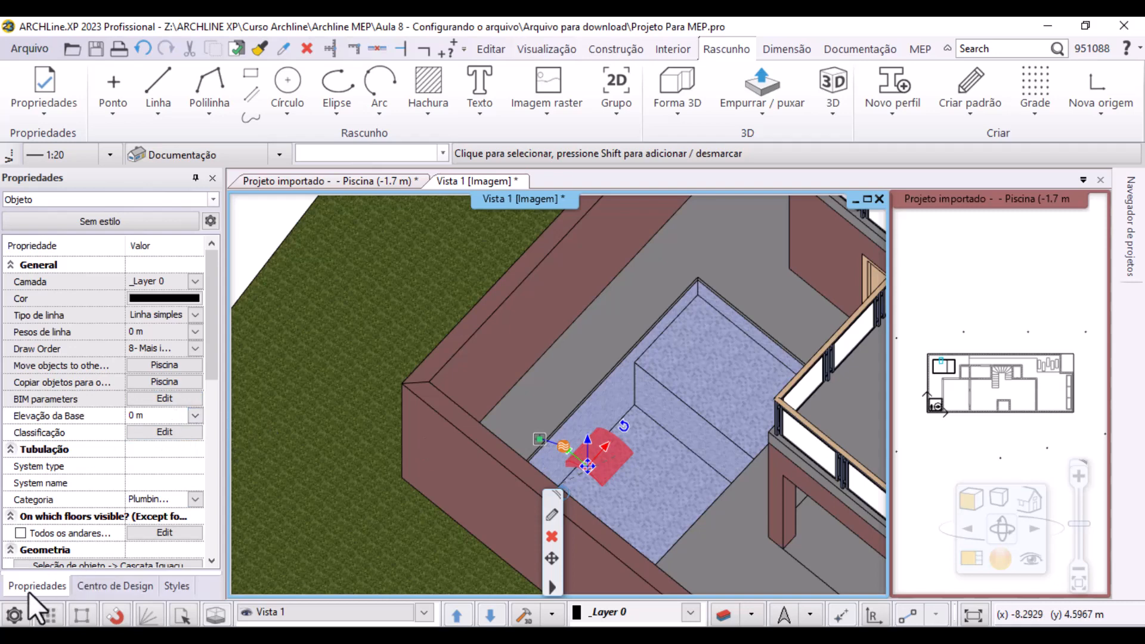
# Try a base elevation of 1.7 m for the Cascata Iguaçu and set it back to 0 m
pyautogui.click(153, 418)
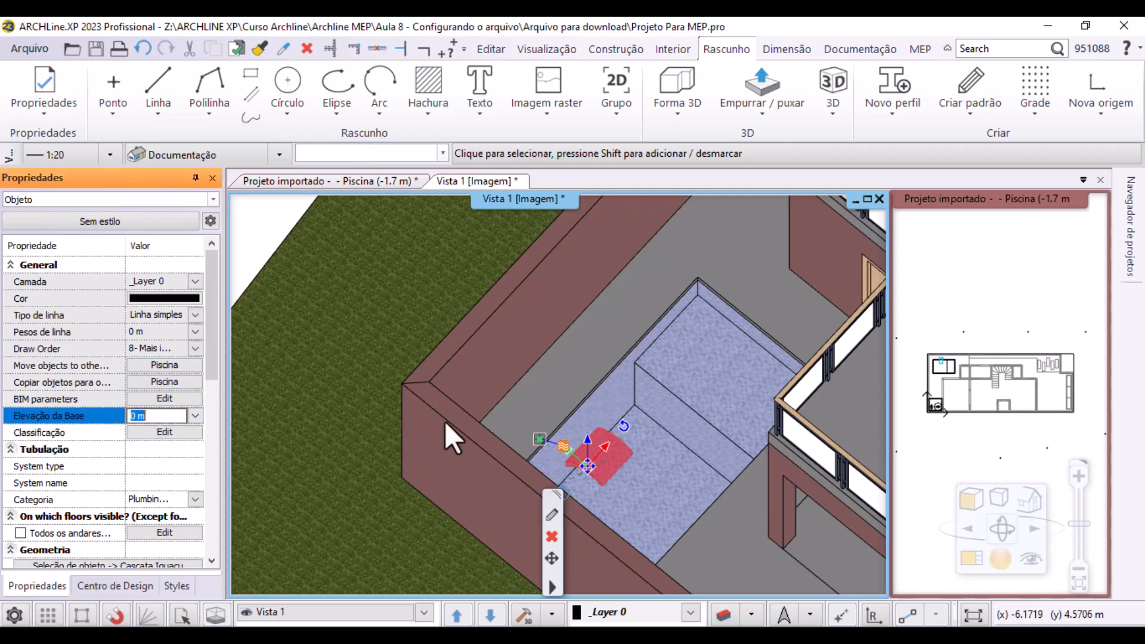
pyautogui.write('1.7')
pyautogui.press('Return')
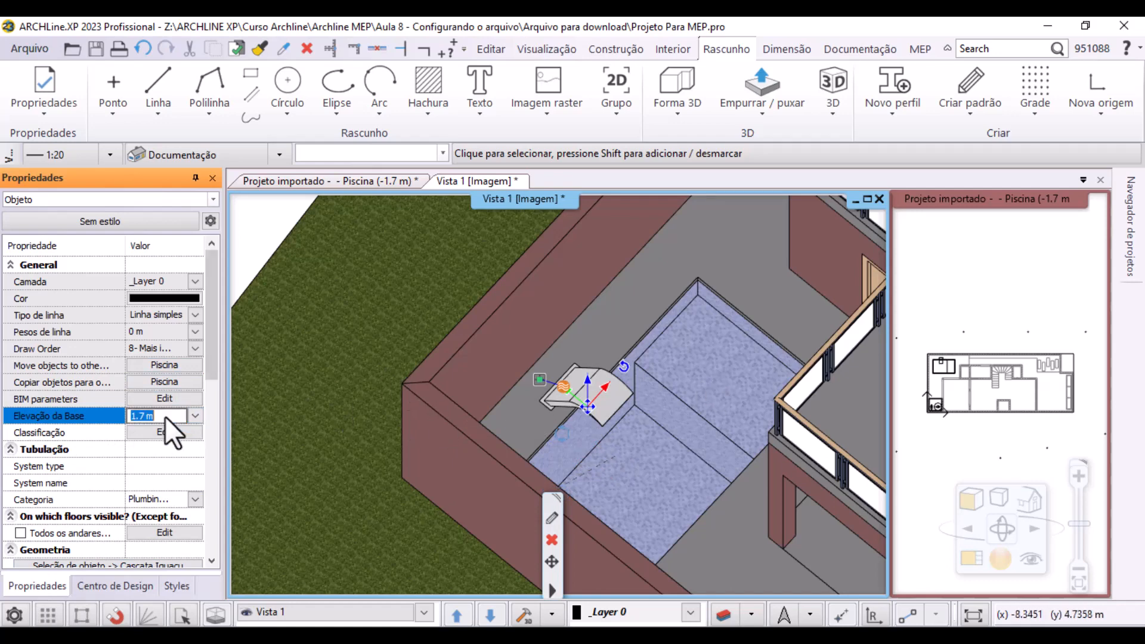
pyautogui.write('0')
pyautogui.press('Return')
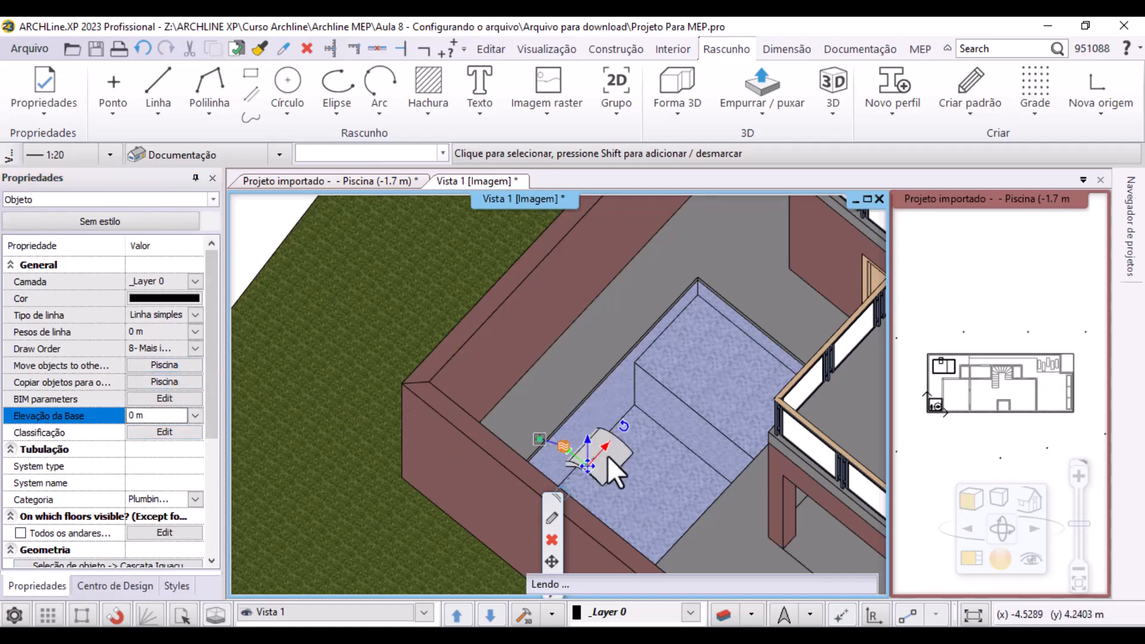
pyautogui.doubleClick(614, 454)
pyautogui.click(989, 44)
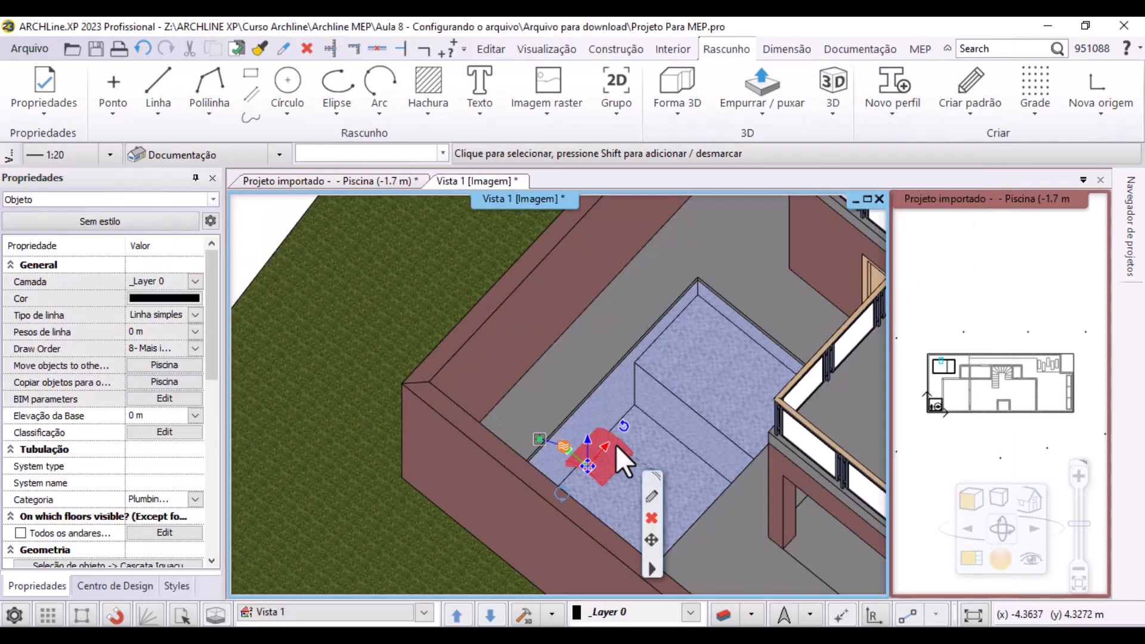
pyautogui.doubleClick(617, 445)
pyautogui.click(989, 45)
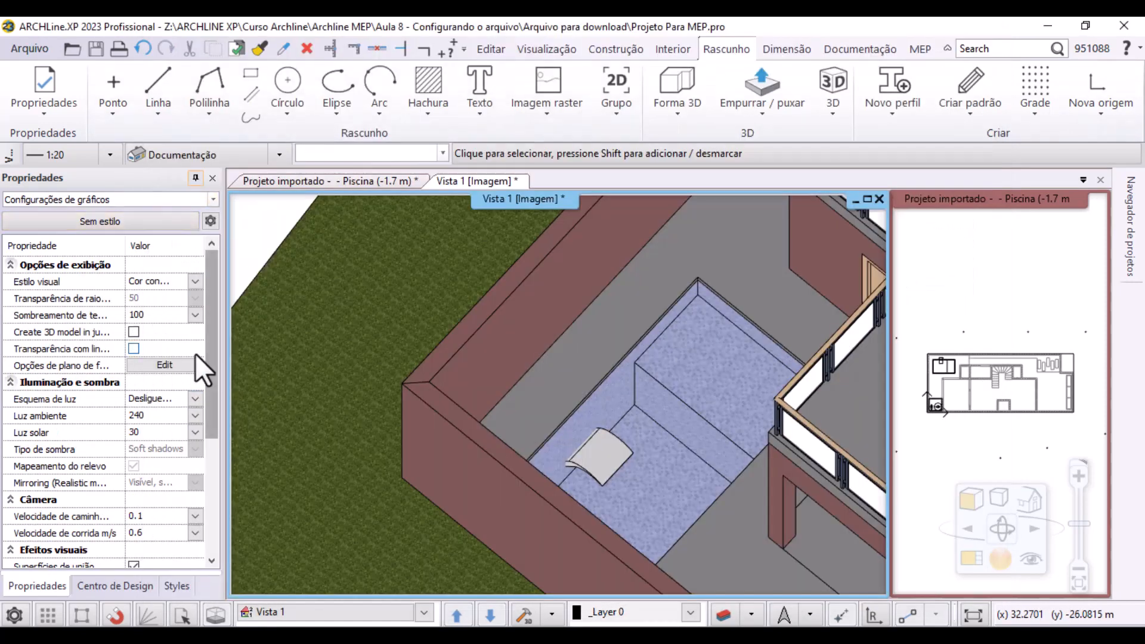
# Move the Cascata Iguaçu from the pool floor to the Terreo floor
pyautogui.click(596, 467)
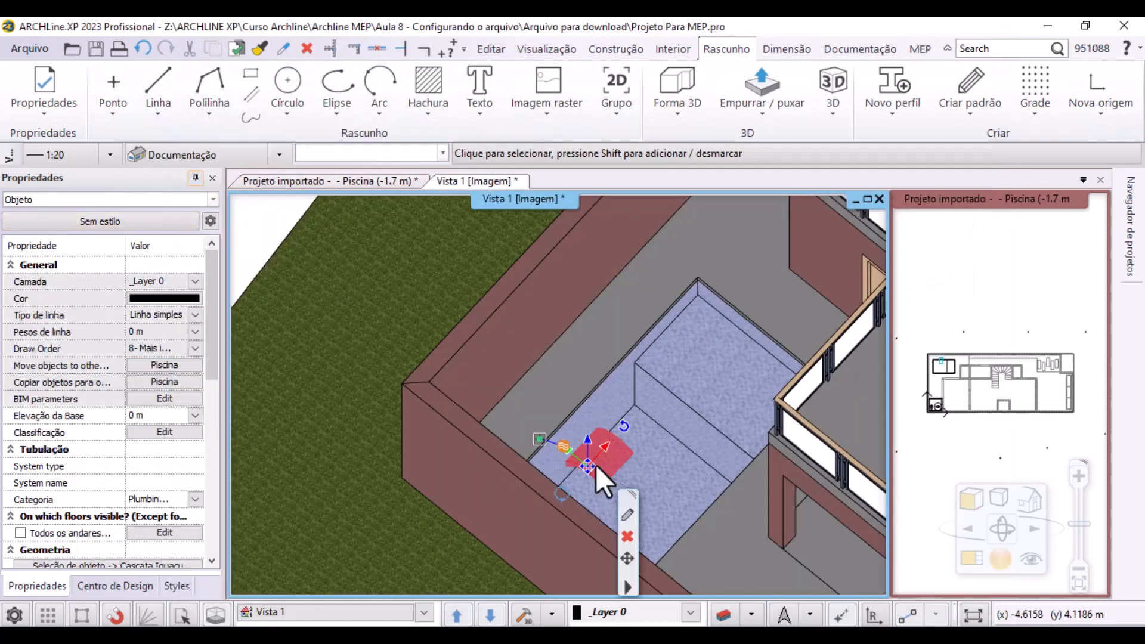
pyautogui.click(156, 364)
pyautogui.click(541, 253)
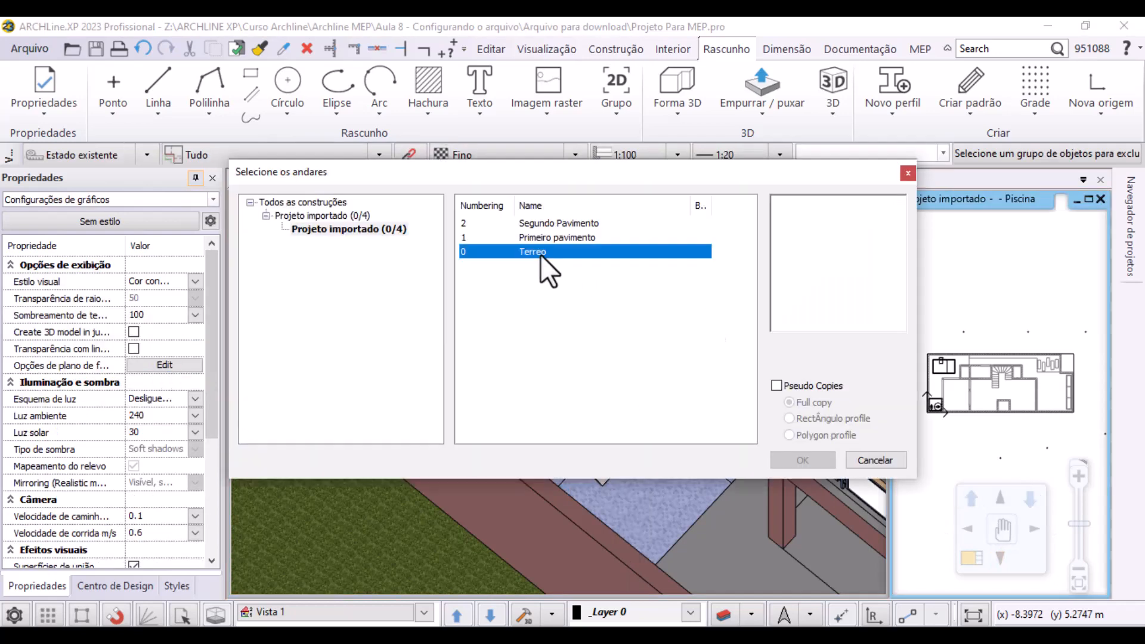
pyautogui.click(813, 463)
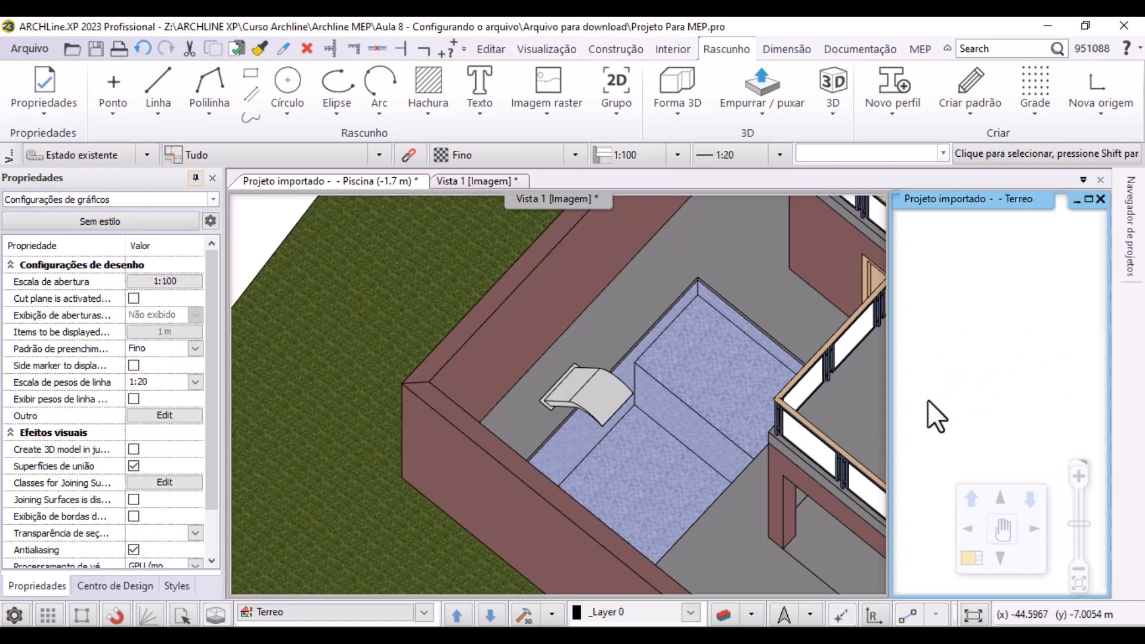
# Make the floor plan the main view and switch the active floor to Piscina
pyautogui.click(972, 557)
pyautogui.scroll(5, 351, 339)
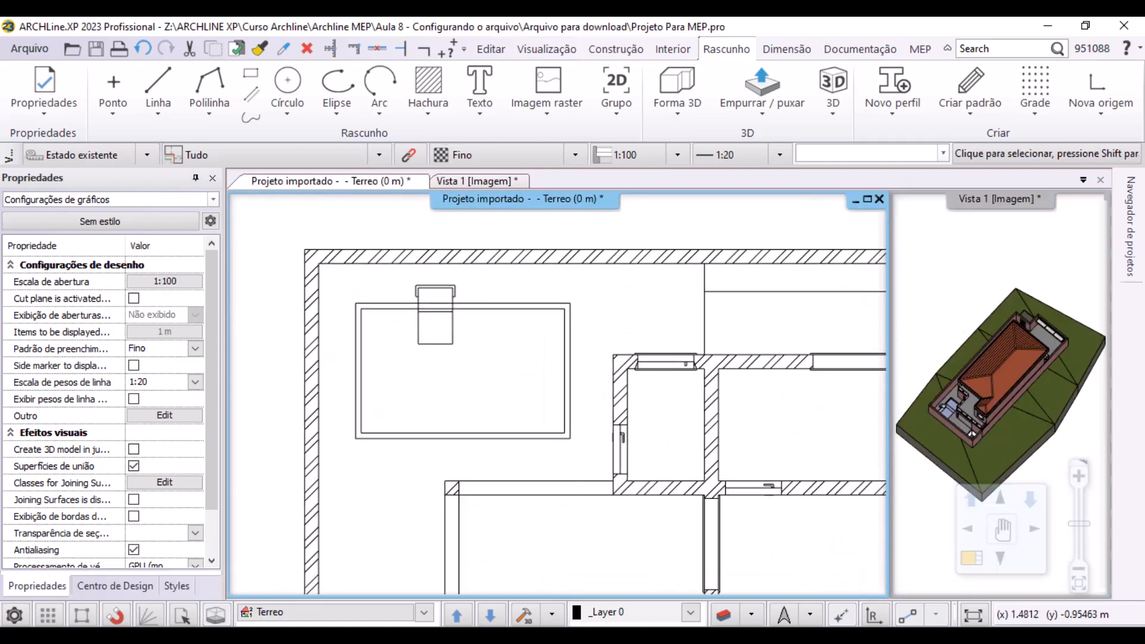
pyautogui.click(426, 613)
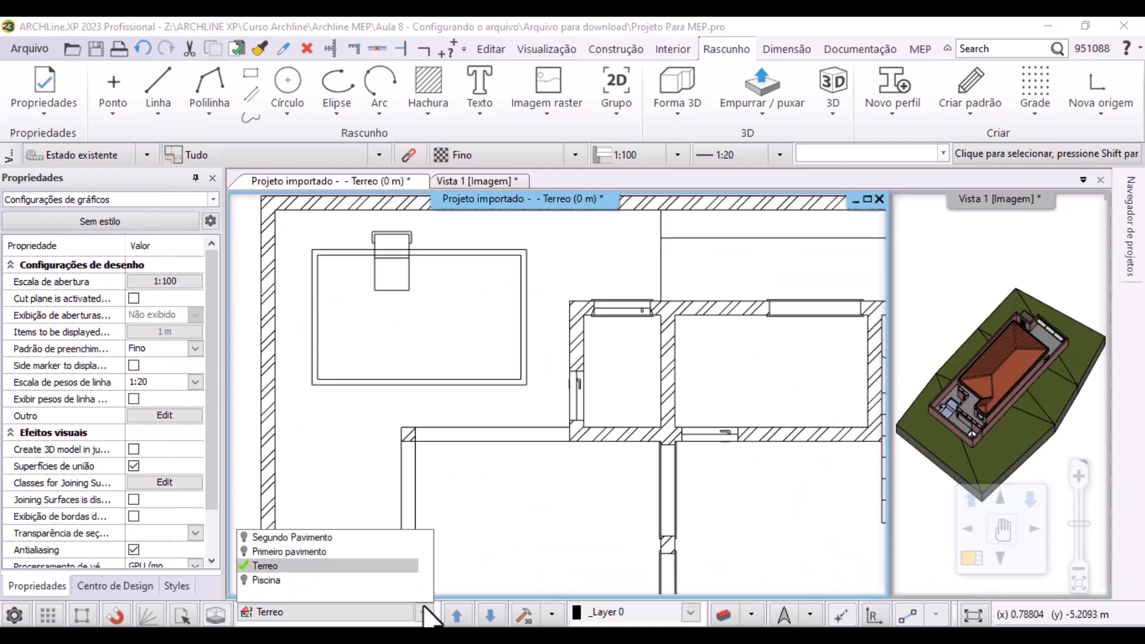
pyautogui.click(295, 582)
pyautogui.scroll(-4, 420, 368)
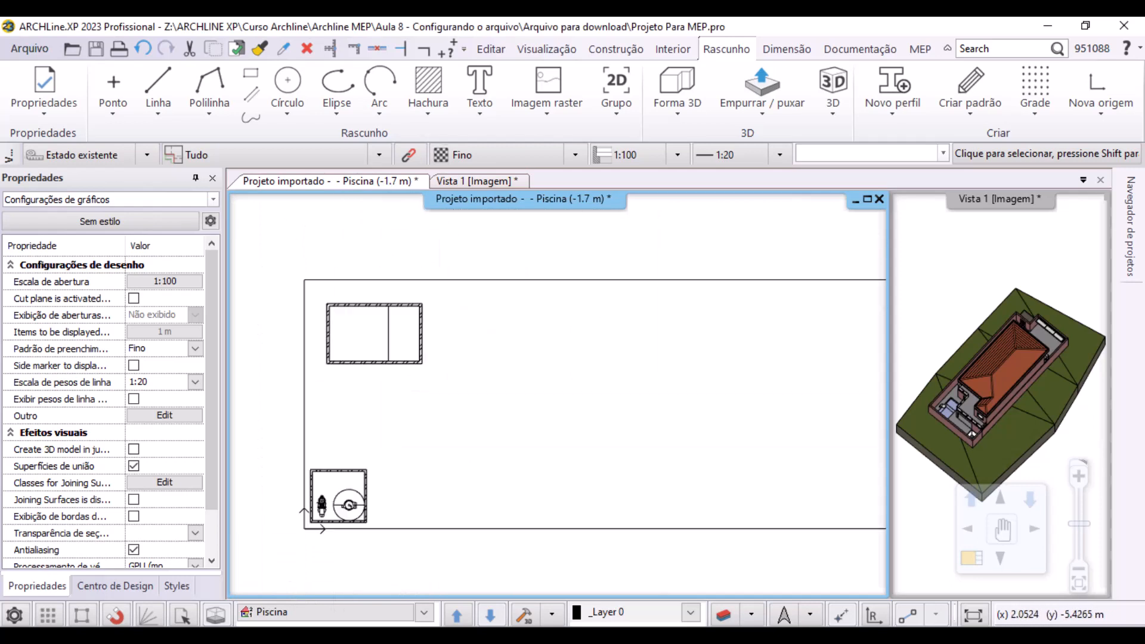
pyautogui.moveTo(599, 454); pyautogui.dragTo(471, 389, button='middle')
pyautogui.scroll(1, 342, 383)
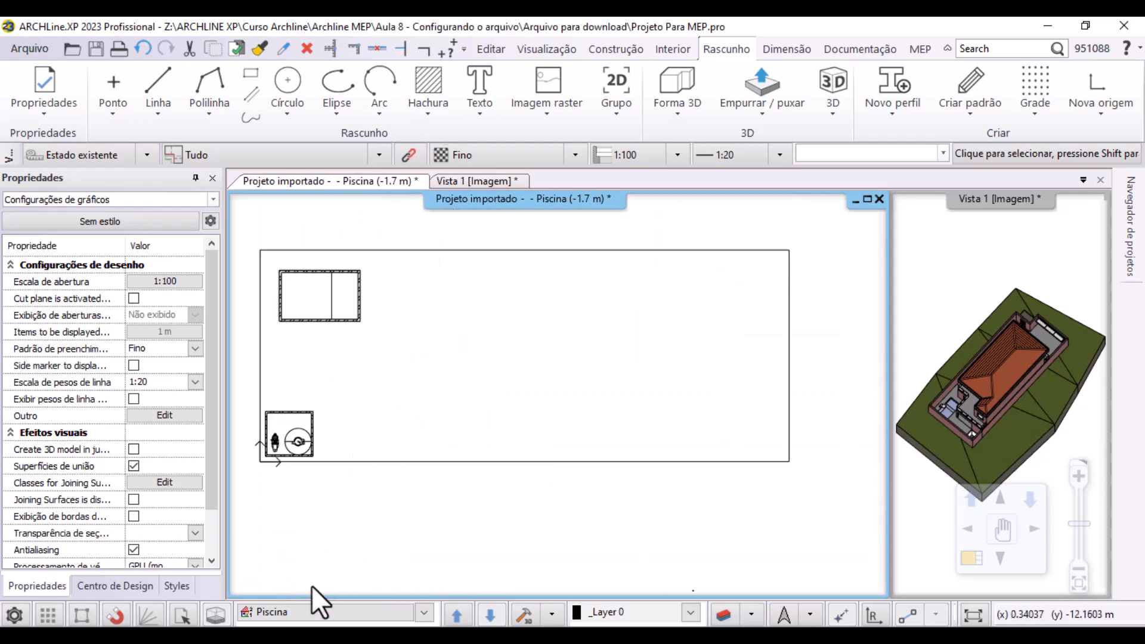
pyautogui.scroll(1, 414, 459)
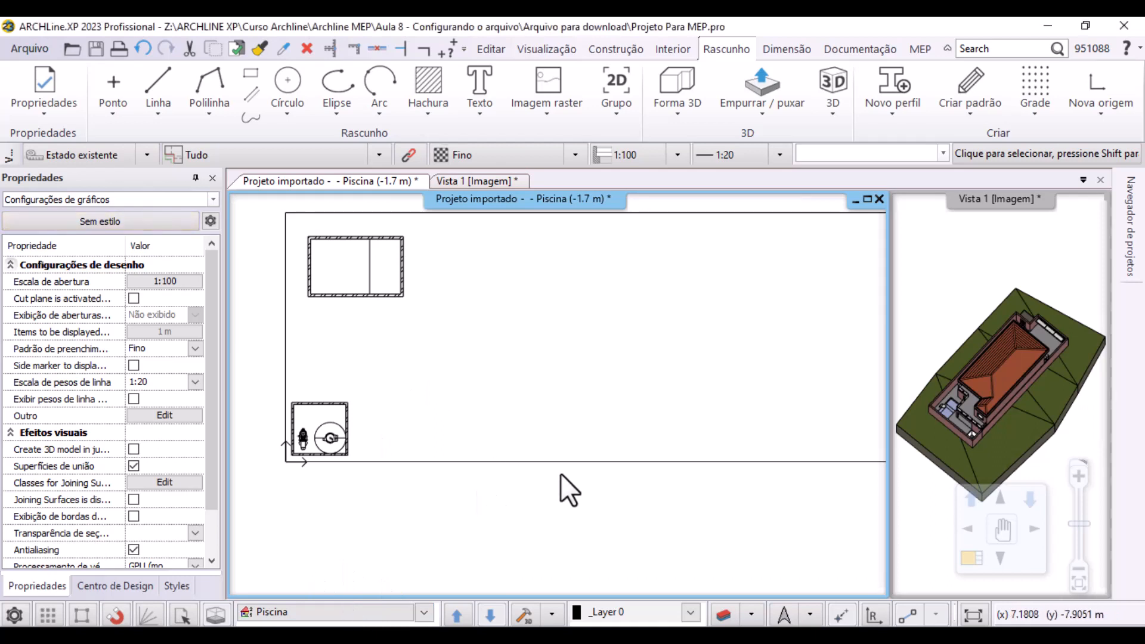
# Turn on the Terreo floor as a visible background while keeping Piscina as the active floor
pyautogui.click(424, 613)
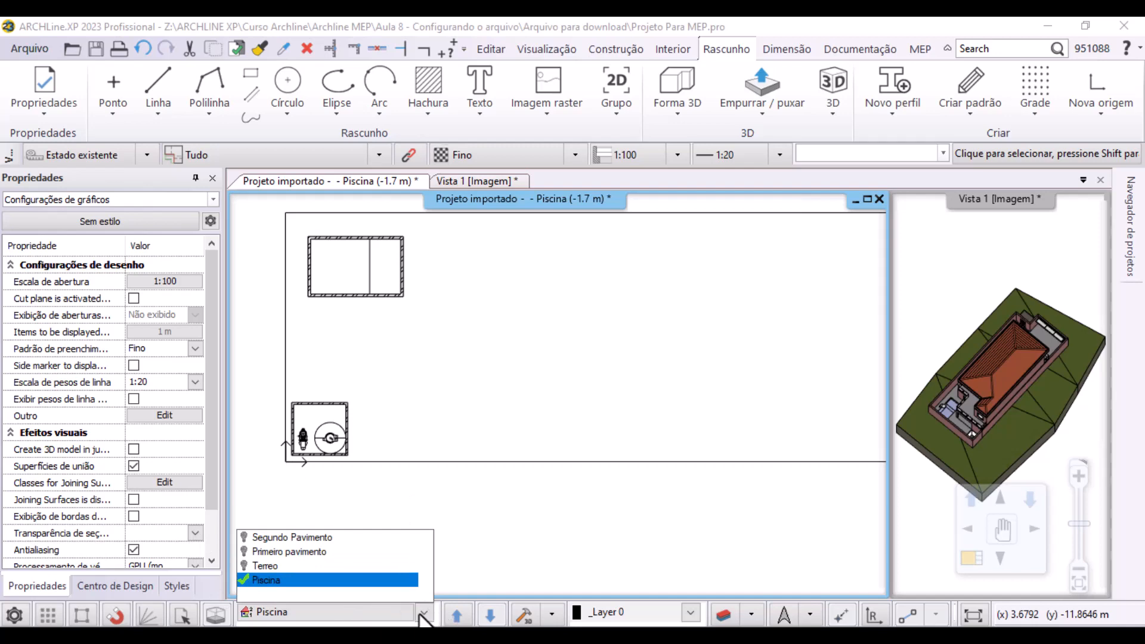
pyautogui.click(245, 567)
pyautogui.click(557, 529)
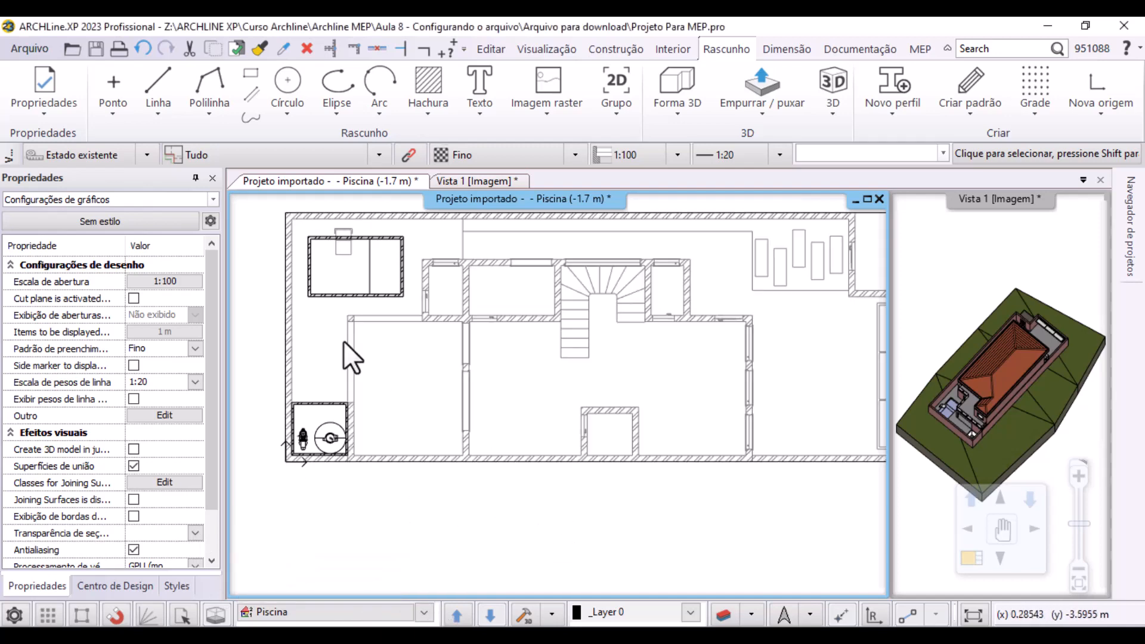
pyautogui.scroll(6, 345, 345)
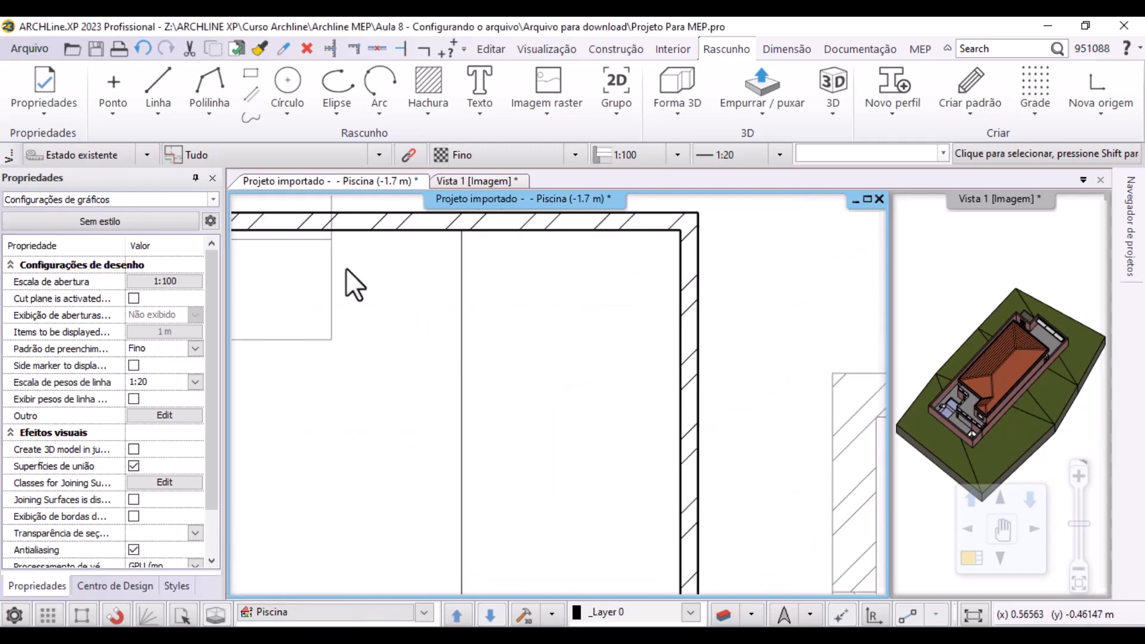
pyautogui.scroll(-4, 346, 268)
pyautogui.moveTo(589, 358); pyautogui.dragTo(640, 413, button='middle')
pyautogui.scroll(-2, 620, 395)
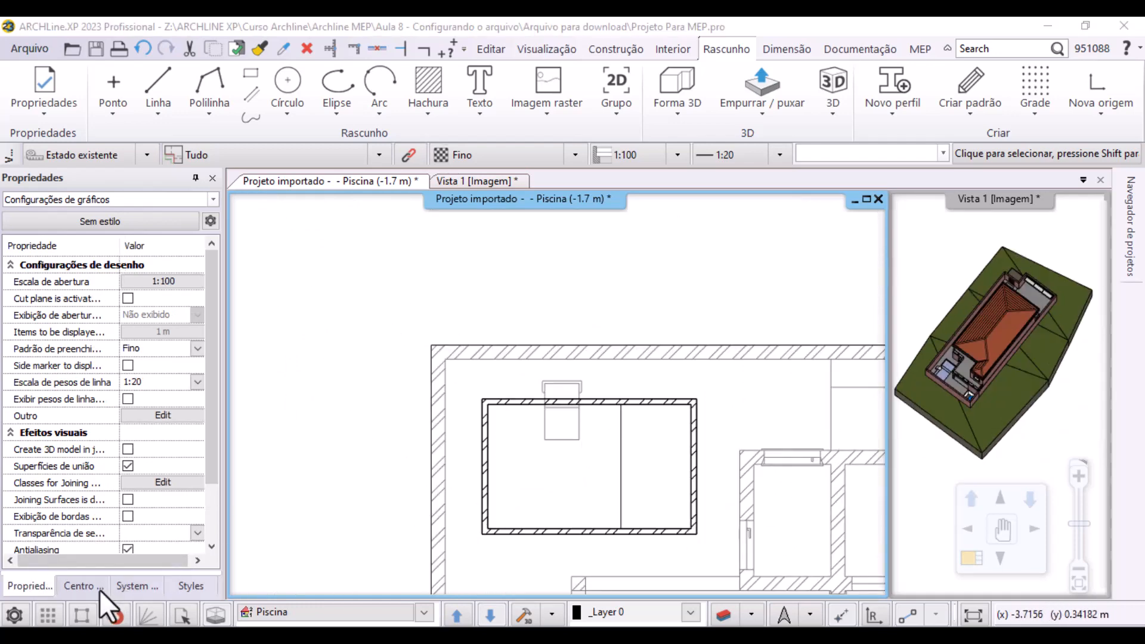
# Place a Ralo Quebra Onda-50mm from the design center at the pool's lower-left inner corner, rotated 180° and using free placement
pyautogui.click(83, 586)
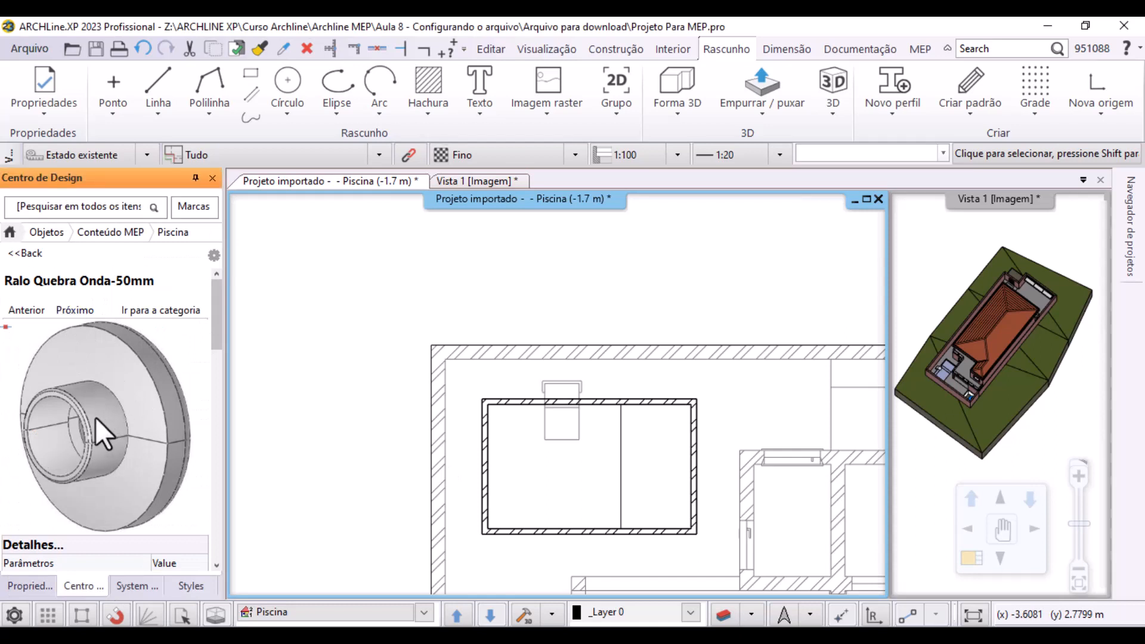
pyautogui.moveTo(510, 464); pyautogui.dragTo(510, 463)
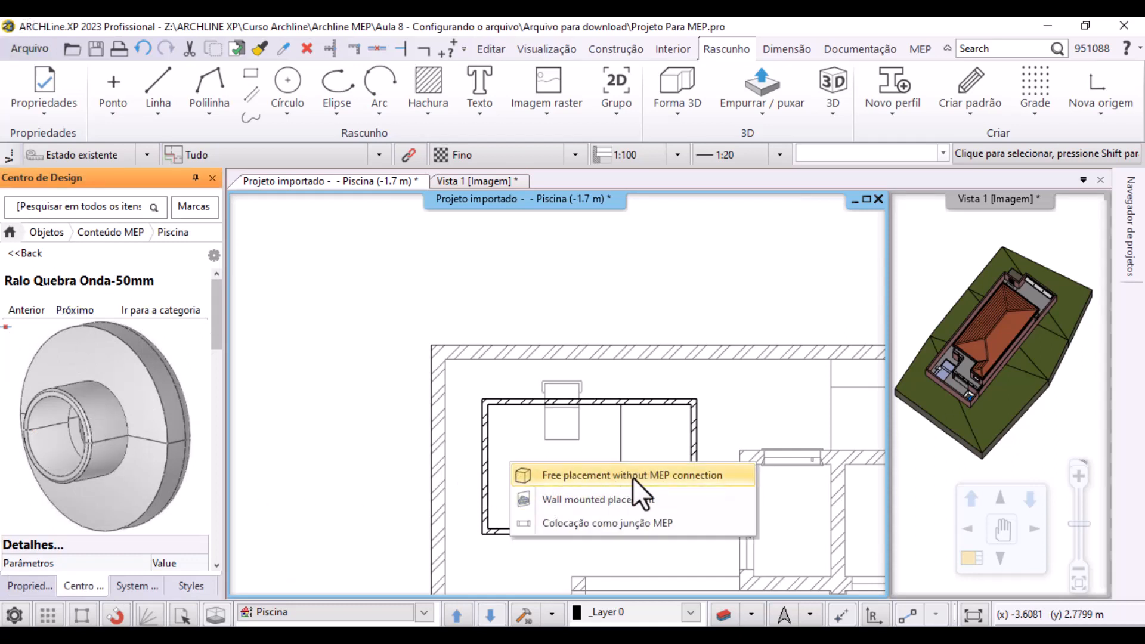
pyautogui.click(563, 506)
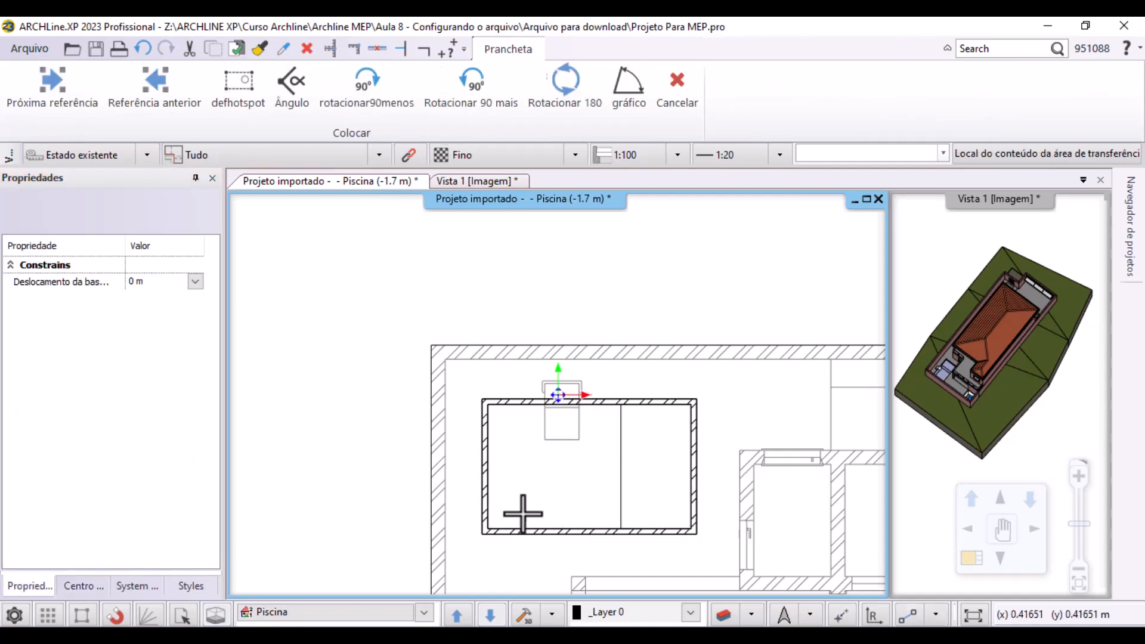
pyautogui.scroll(3, 525, 512)
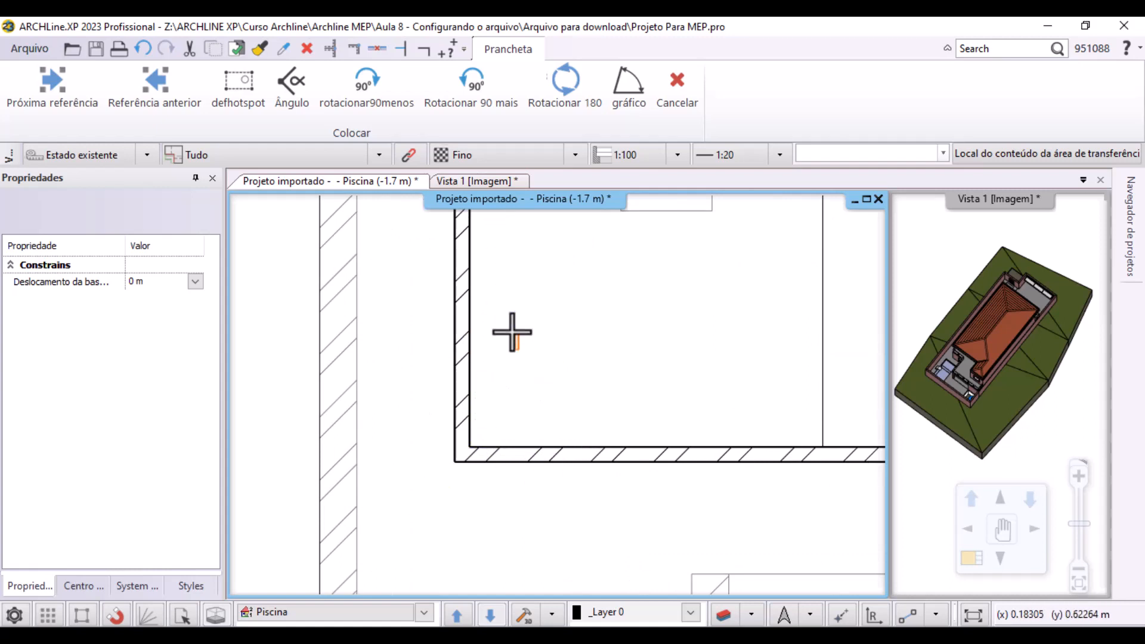
pyautogui.click(582, 98)
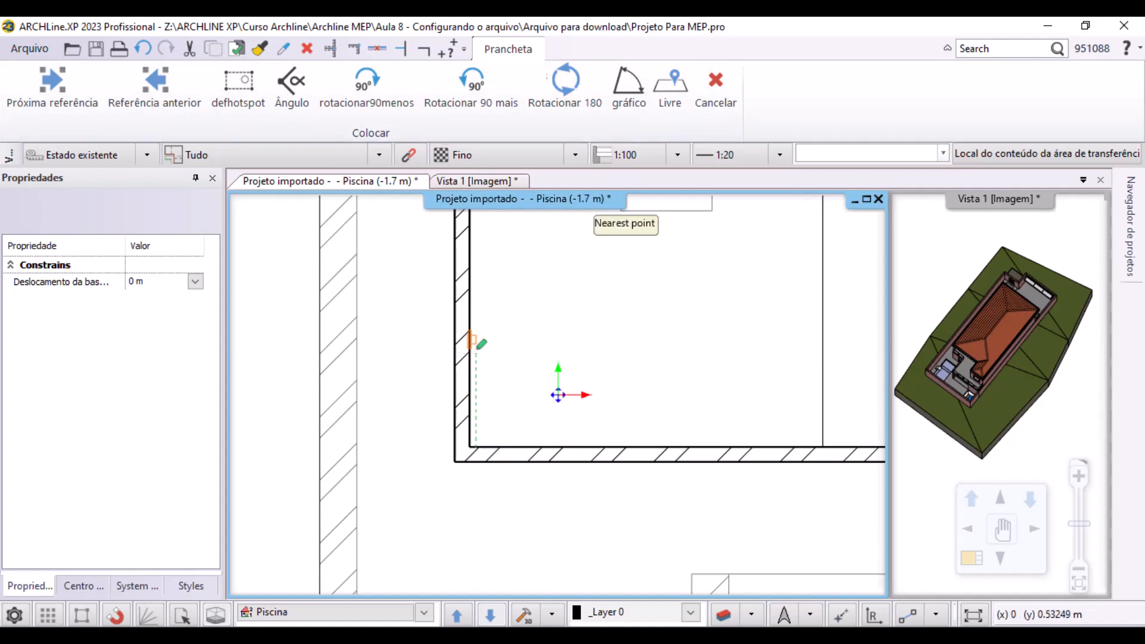
pyautogui.scroll(2, 475, 363)
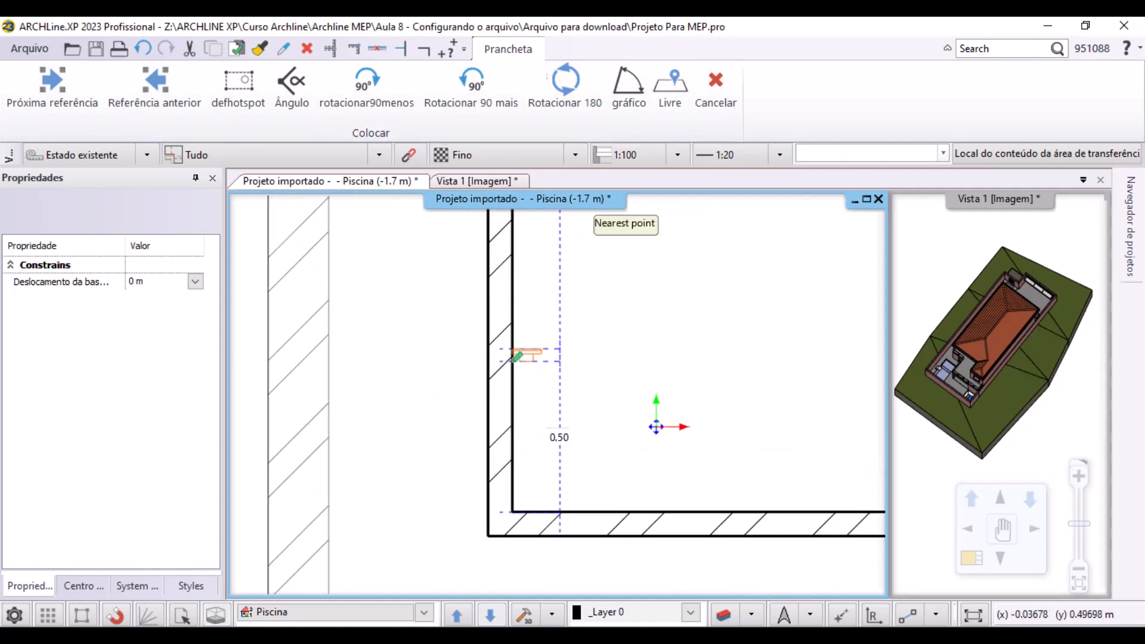
pyautogui.moveTo(549, 265); pyautogui.dragTo(477, 362, button='middle')
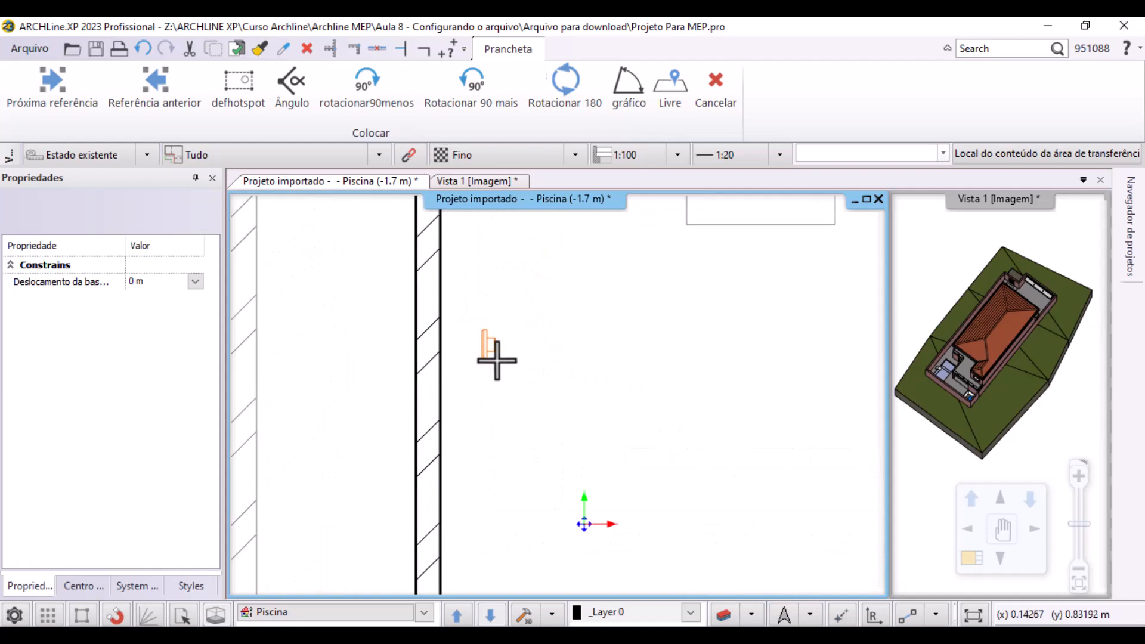
pyautogui.click(674, 105)
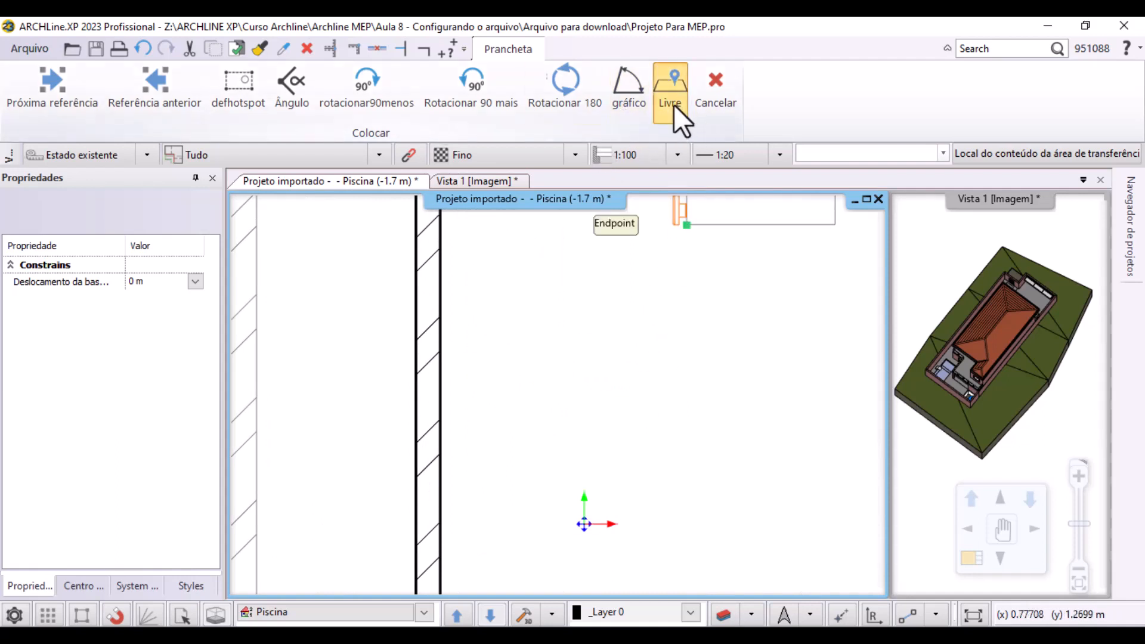
pyautogui.moveTo(648, 459); pyautogui.dragTo(547, 269, button='middle')
pyautogui.scroll(1, 358, 298)
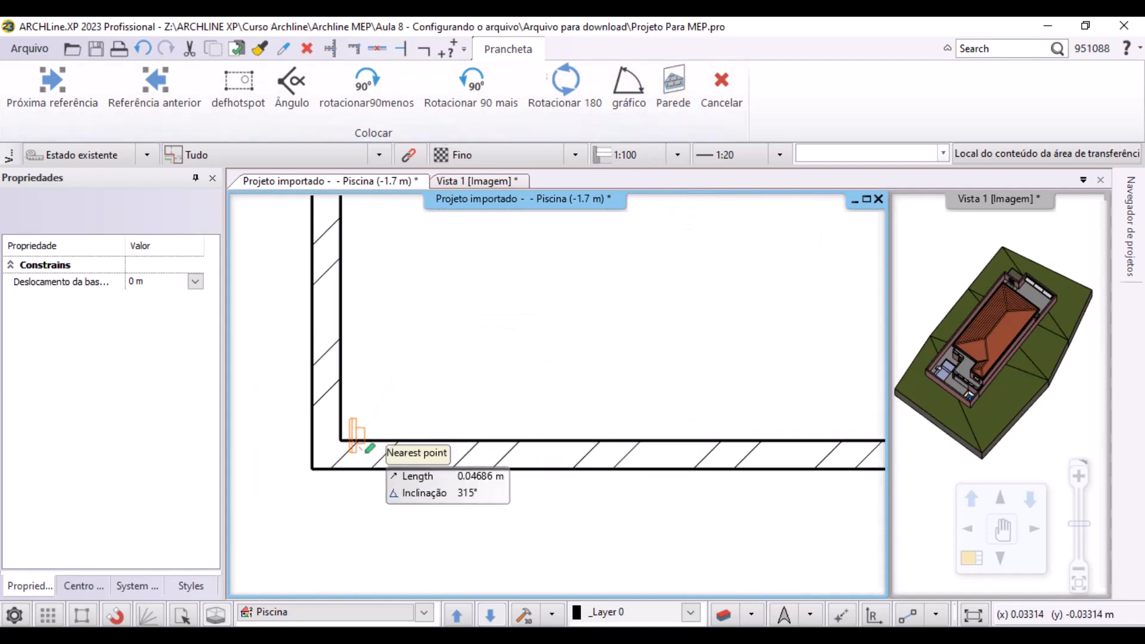
pyautogui.scroll(1, 334, 418)
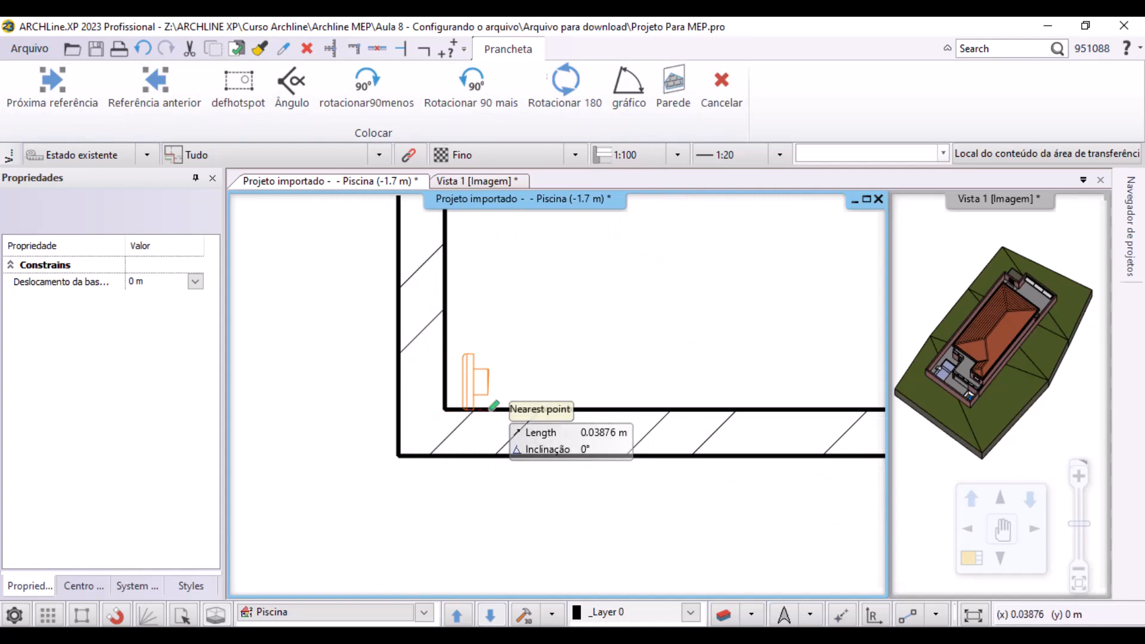
pyautogui.click(489, 410)
pyautogui.press('Escape')
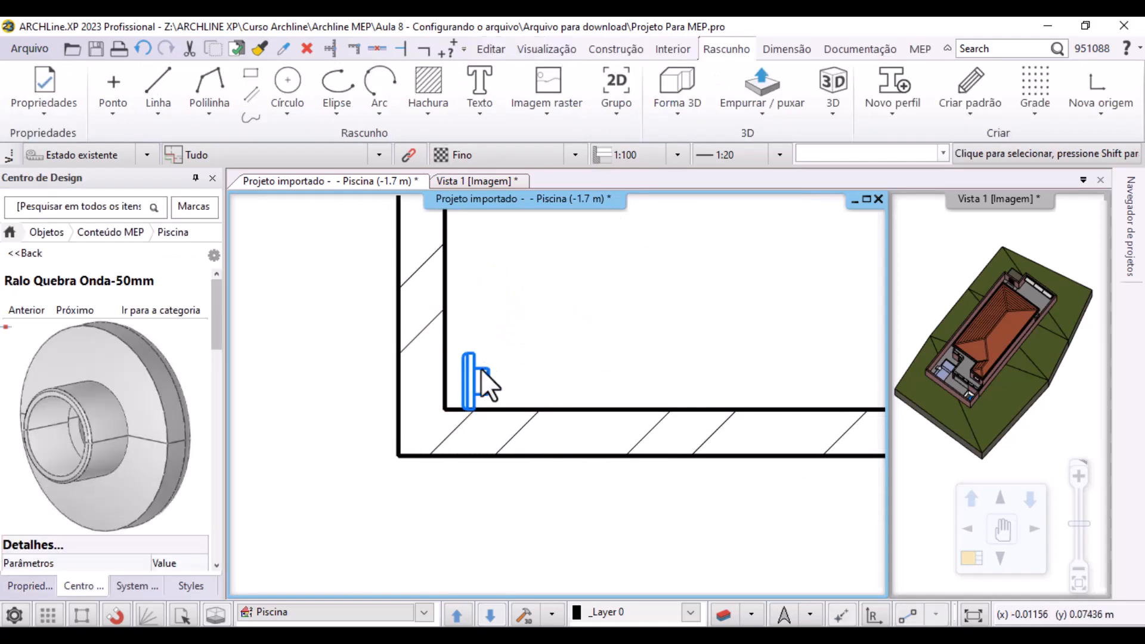
# Move the placed Ralo Quebra Onda-50mm about 0.04 m horizontally into the pool's left wall
pyautogui.click(480, 368)
pyautogui.scroll(2, 507, 382)
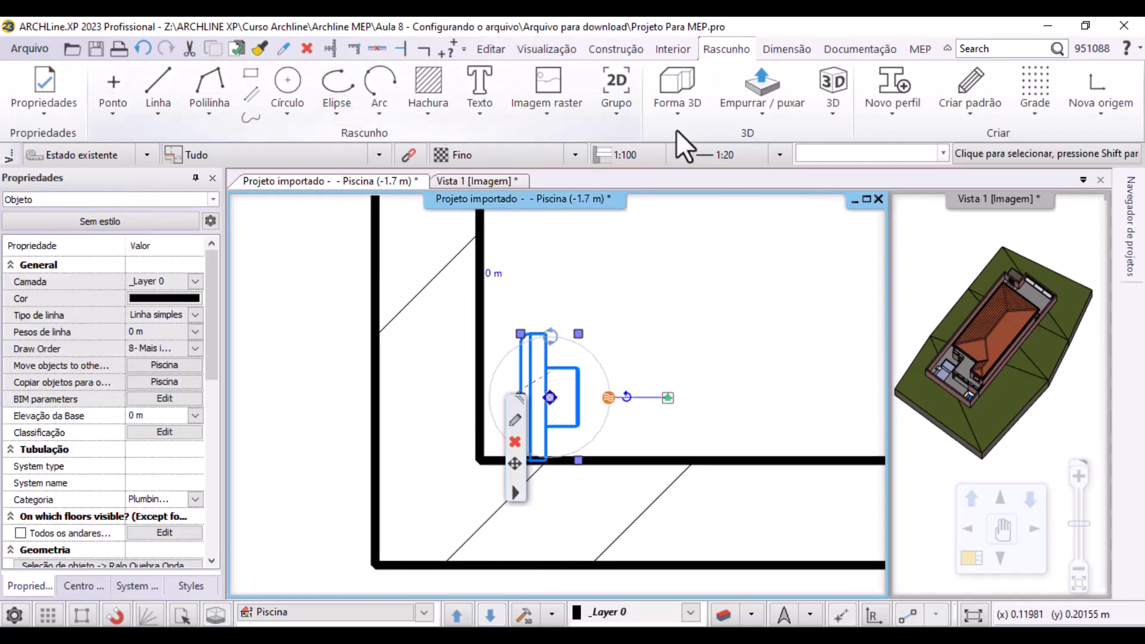
pyautogui.scroll(2, 563, 422)
pyautogui.click(547, 387)
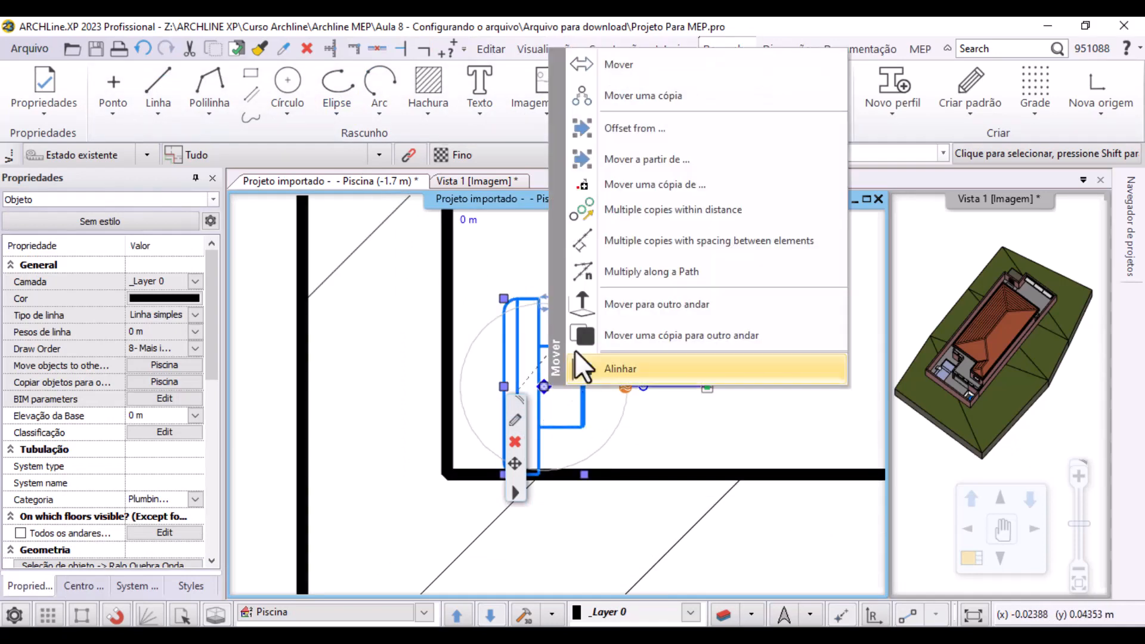
pyautogui.click(639, 66)
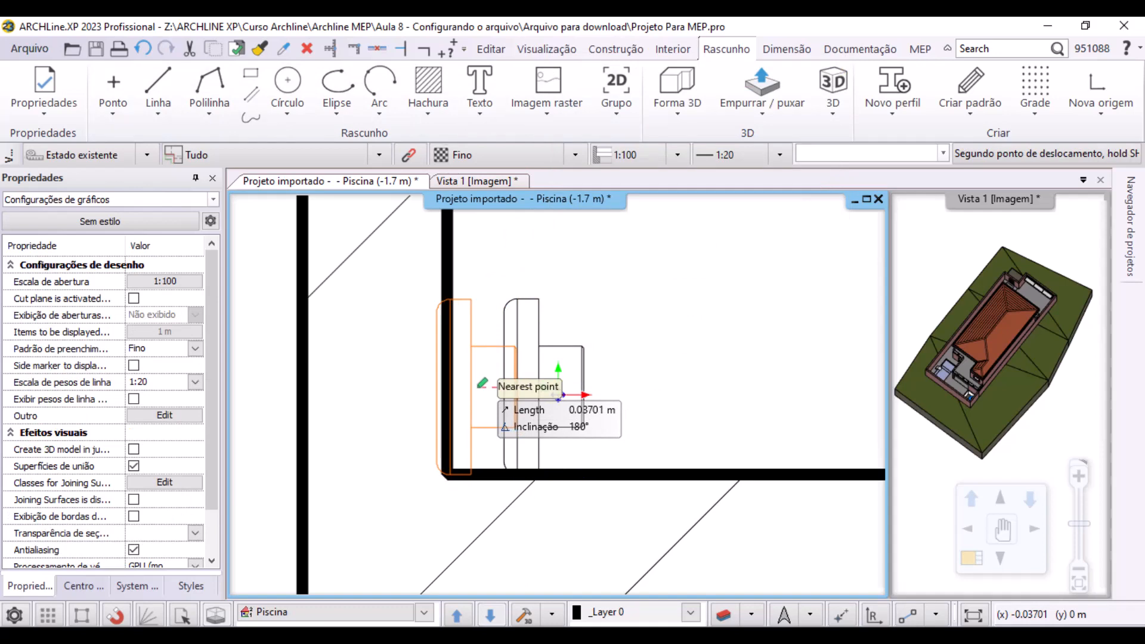
pyautogui.click(476, 387)
pyautogui.click(735, 354)
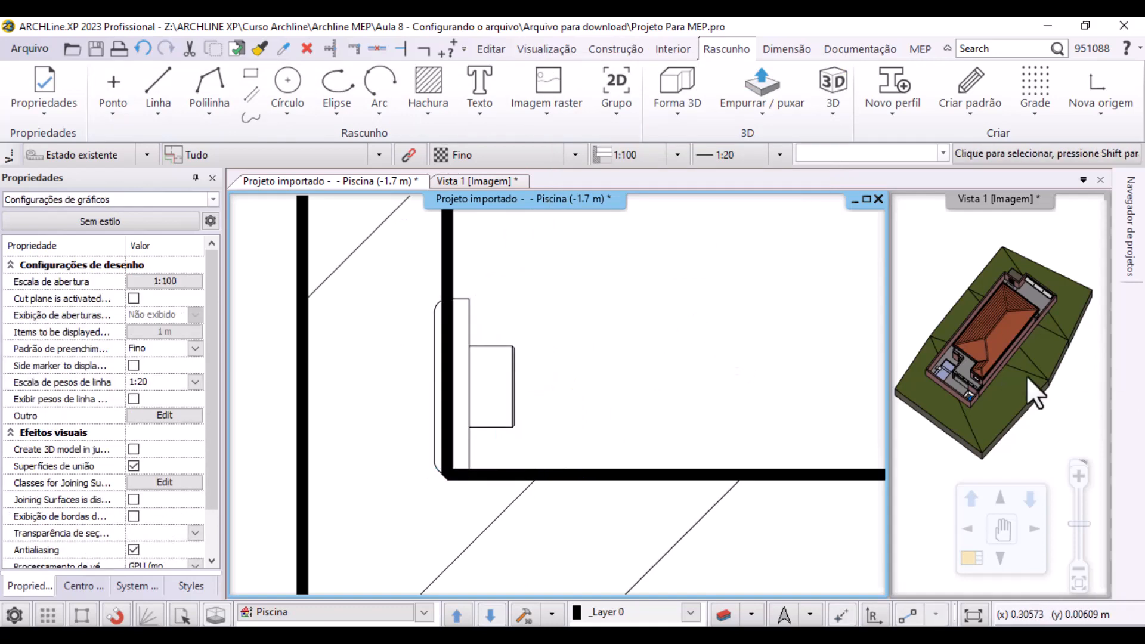
# Make the Vista 1 3D view the main view and clear the terrain selection
pyautogui.click(1062, 400)
pyautogui.scroll(3, 1045, 285)
pyautogui.scroll(2, 1046, 284)
pyautogui.scroll(-3, 933, 491)
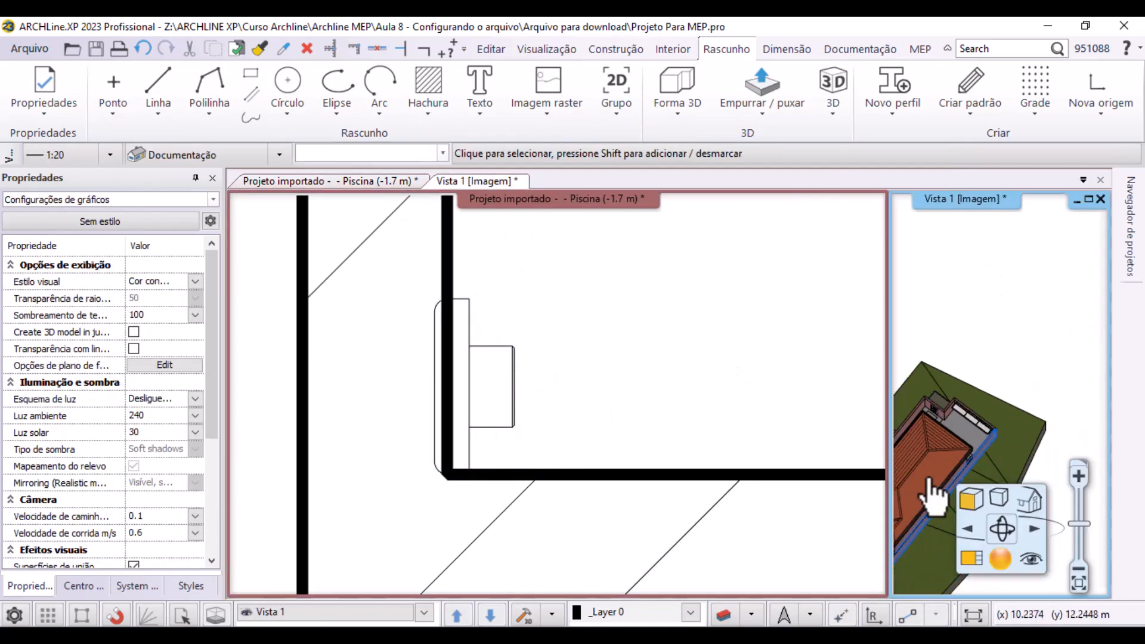
pyautogui.moveTo(913, 555); pyautogui.dragTo(939, 481, button='middle')
pyautogui.scroll(3, 950, 403)
pyautogui.scroll(3, 949, 403)
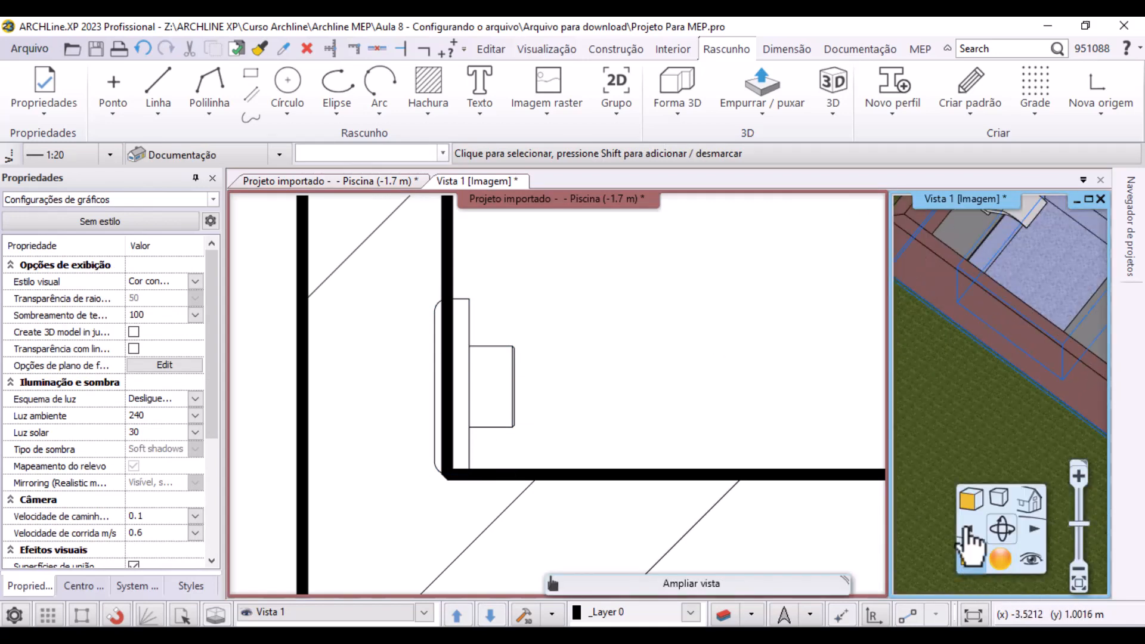
pyautogui.click(973, 540)
pyautogui.click(974, 565)
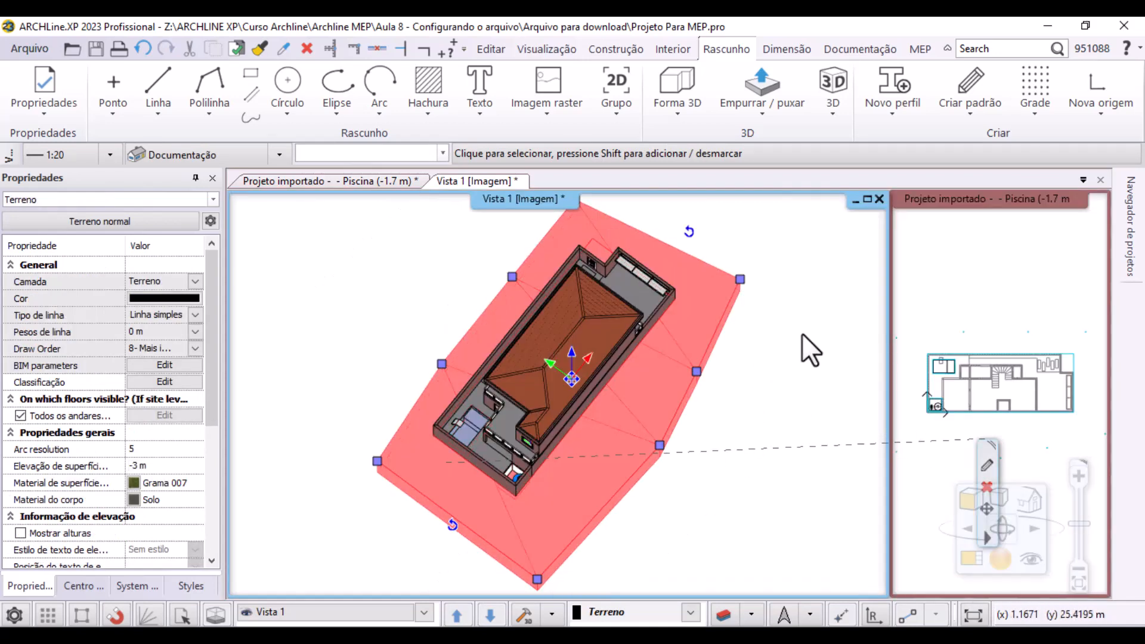
pyautogui.press('Escape')
# Set the base elevation of the Ralo Quebra Onda-50mm in the pool corner to 1.3 m
pyautogui.moveTo(468, 380); pyautogui.dragTo(740, 203, button='middle')
pyautogui.scroll(10, 396, 383)
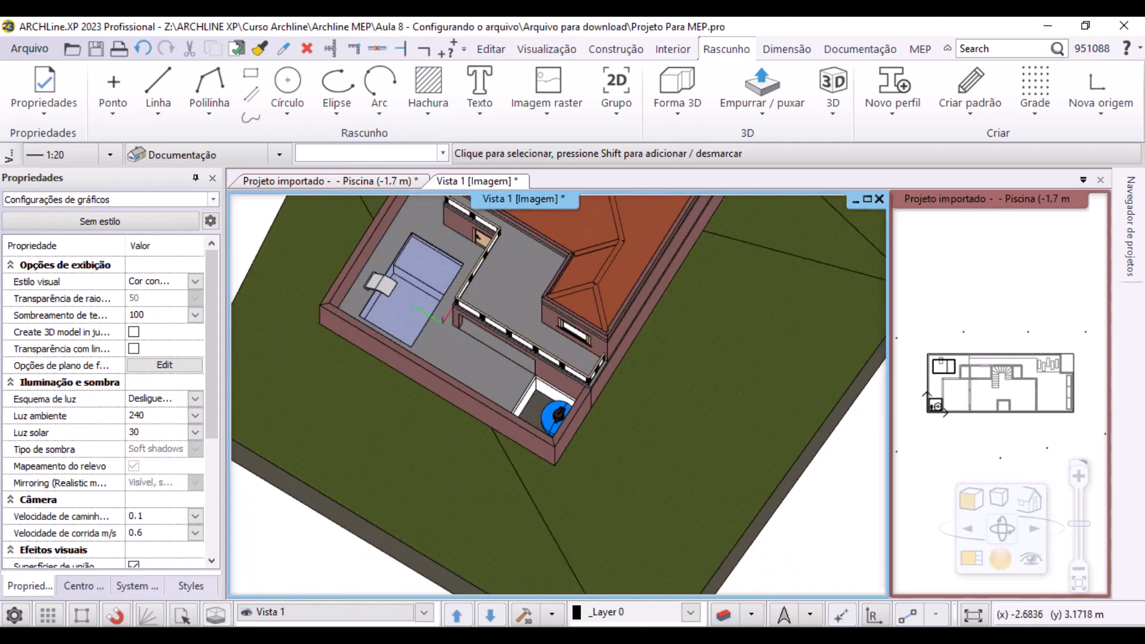
pyautogui.scroll(10, 525, 364)
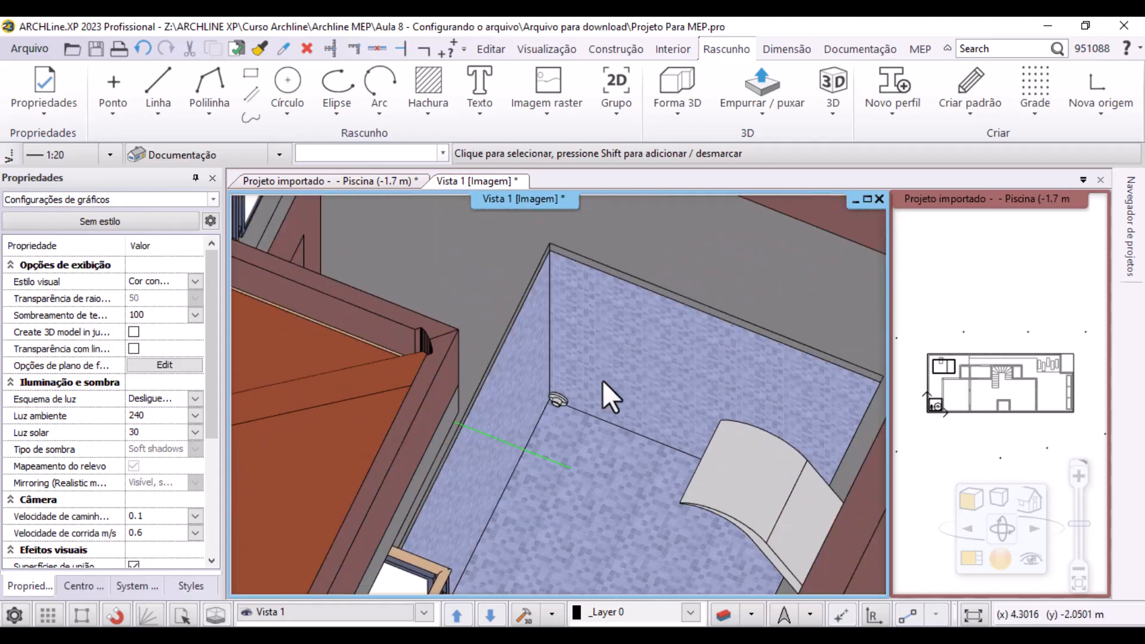
pyautogui.scroll(3, 560, 358)
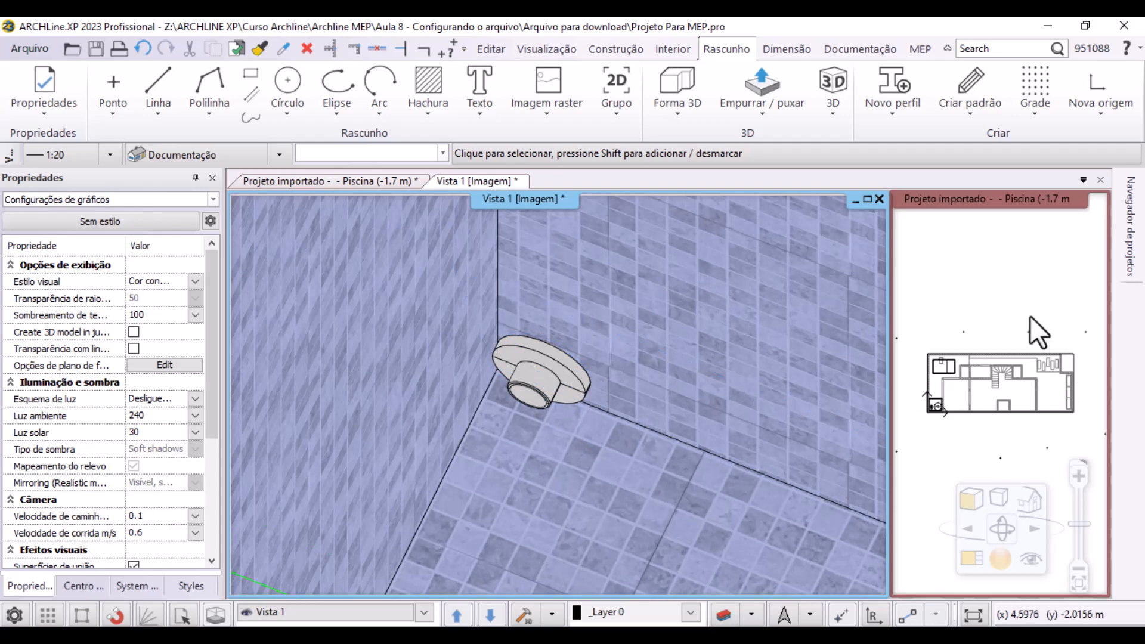
pyautogui.click(539, 392)
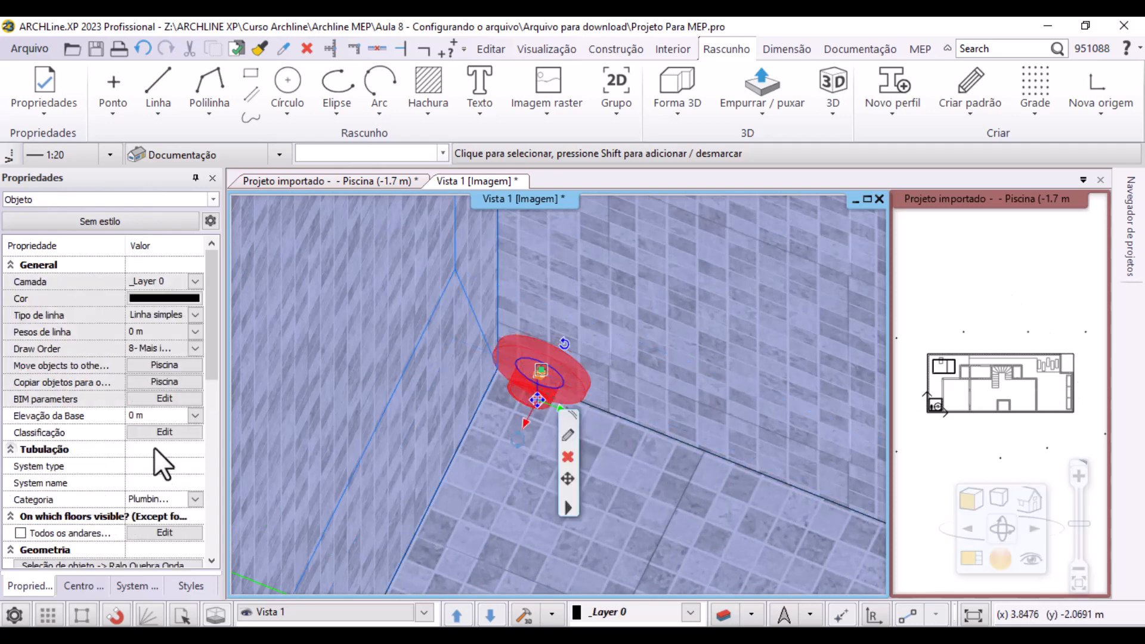
pyautogui.click(173, 416)
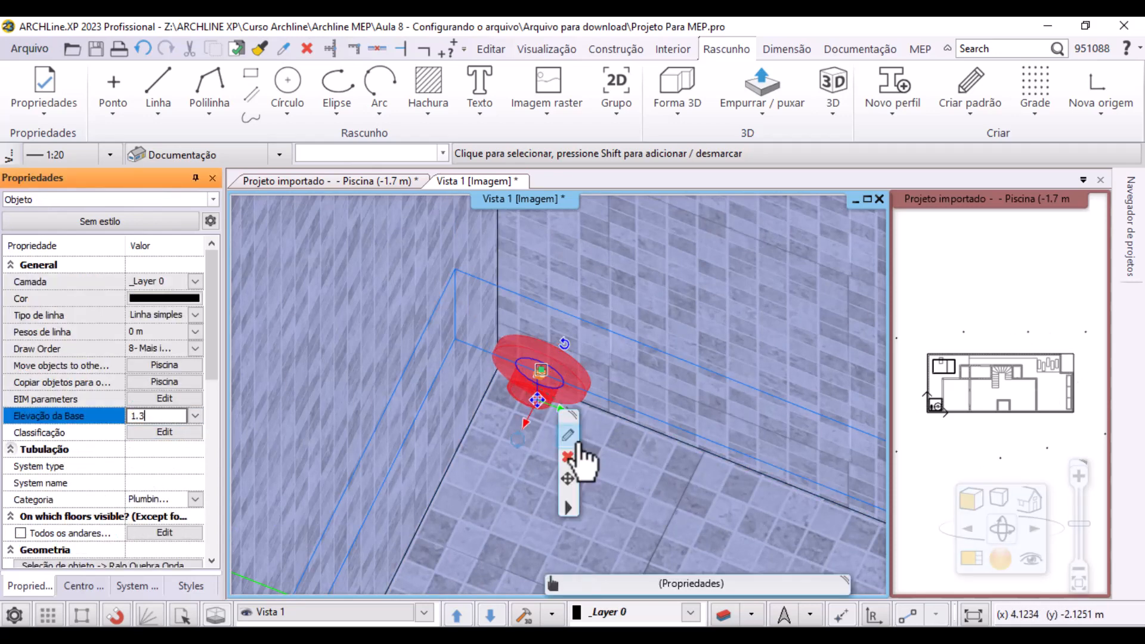
pyautogui.press('Return')
pyautogui.moveTo(602, 346); pyautogui.dragTo(621, 327, button='middle')
pyautogui.moveTo(635, 399); pyautogui.dragTo(715, 317, button='middle')
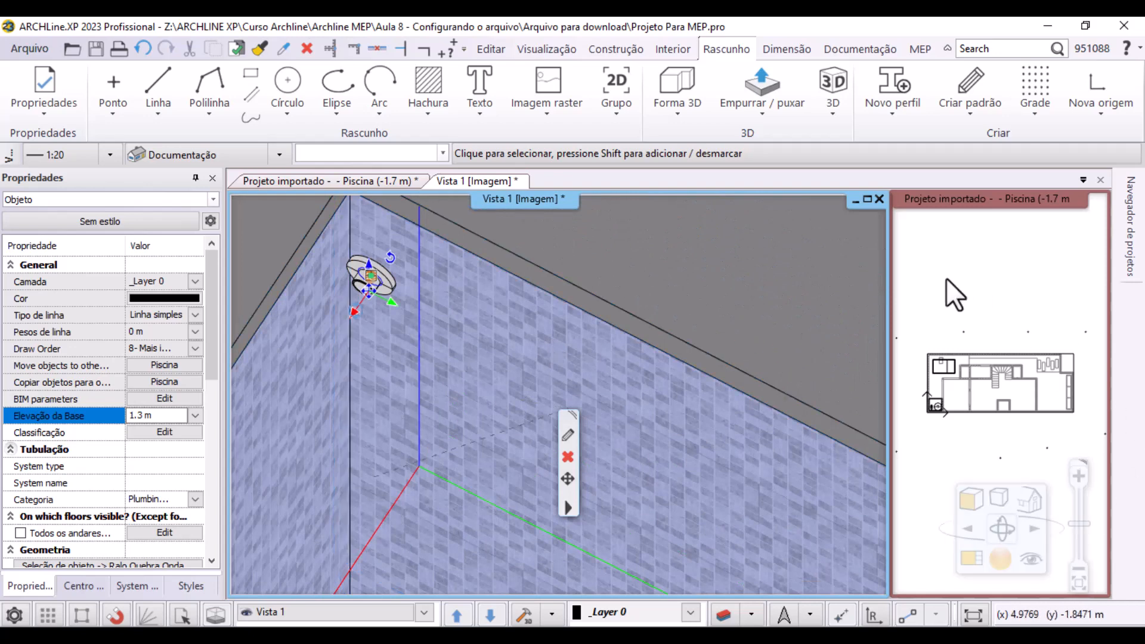
# Make the Piscina floor plan the main view again, focused on the pool corner with the drain
pyautogui.click(962, 238)
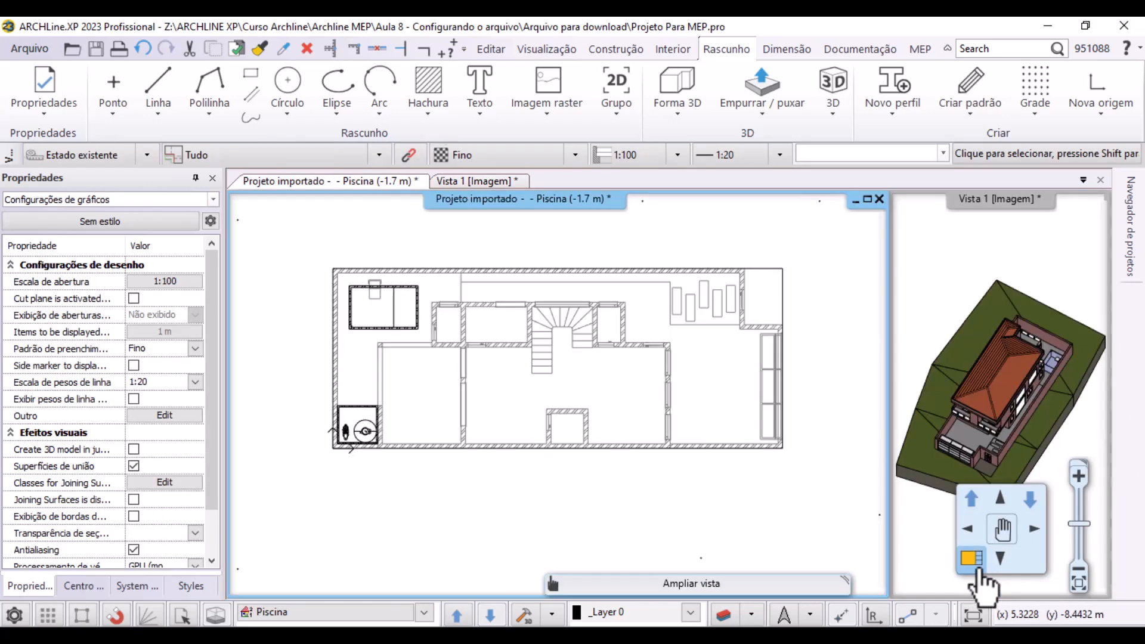
pyautogui.scroll(6, 450, 374)
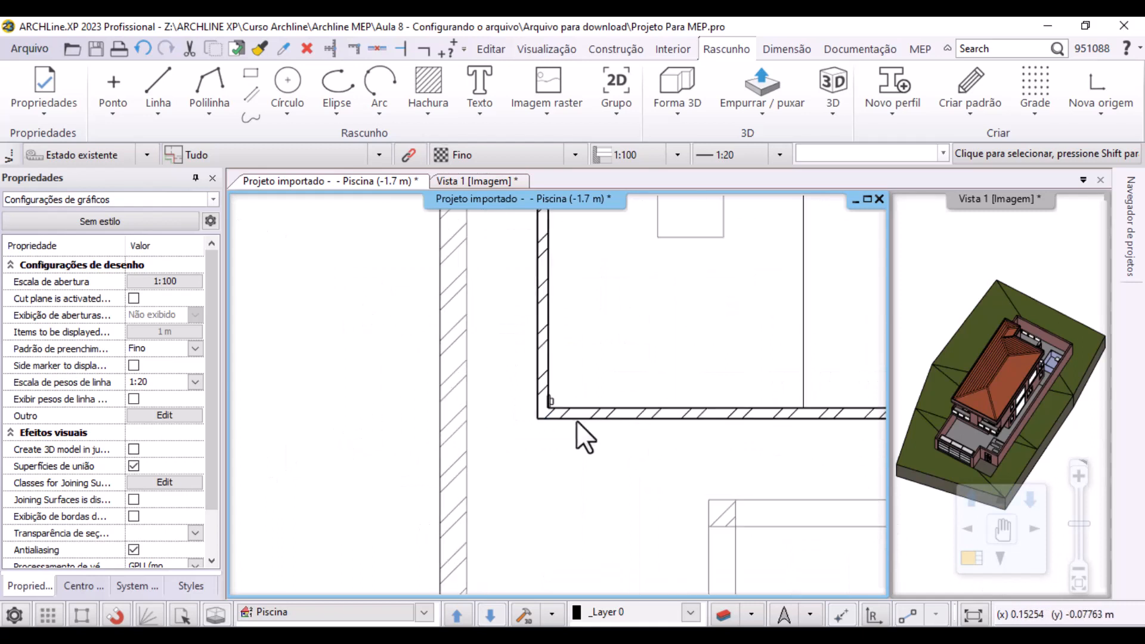
pyautogui.scroll(2, 614, 378)
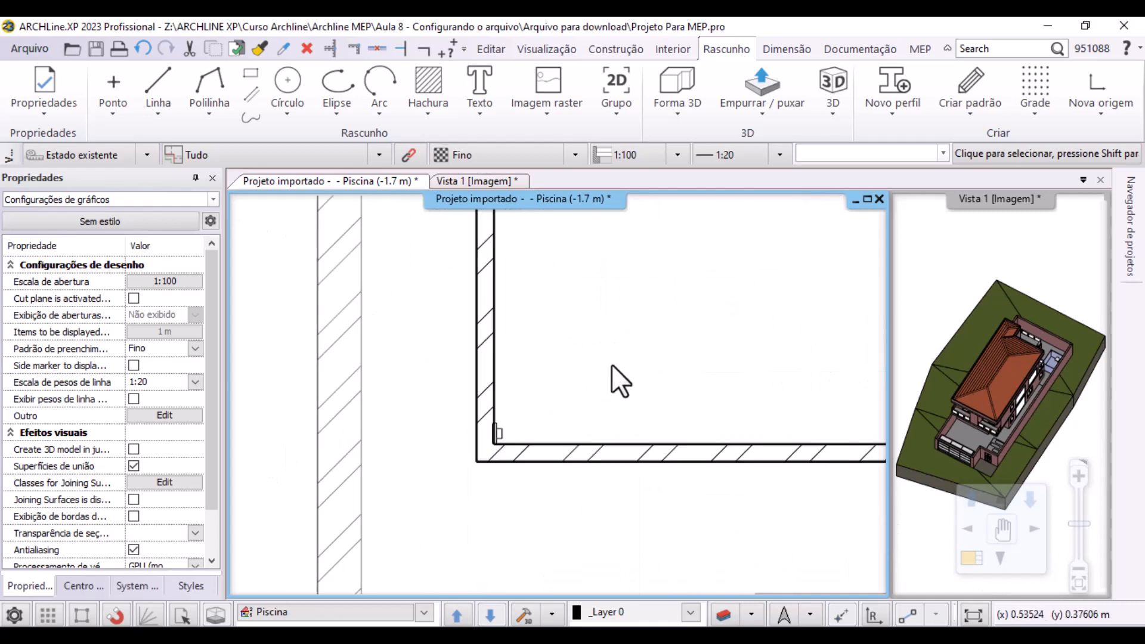
# Start duplicating the Ralo Quebra Onda-50mm as multiple copies within a distance, with 4 copies
pyautogui.click(496, 435)
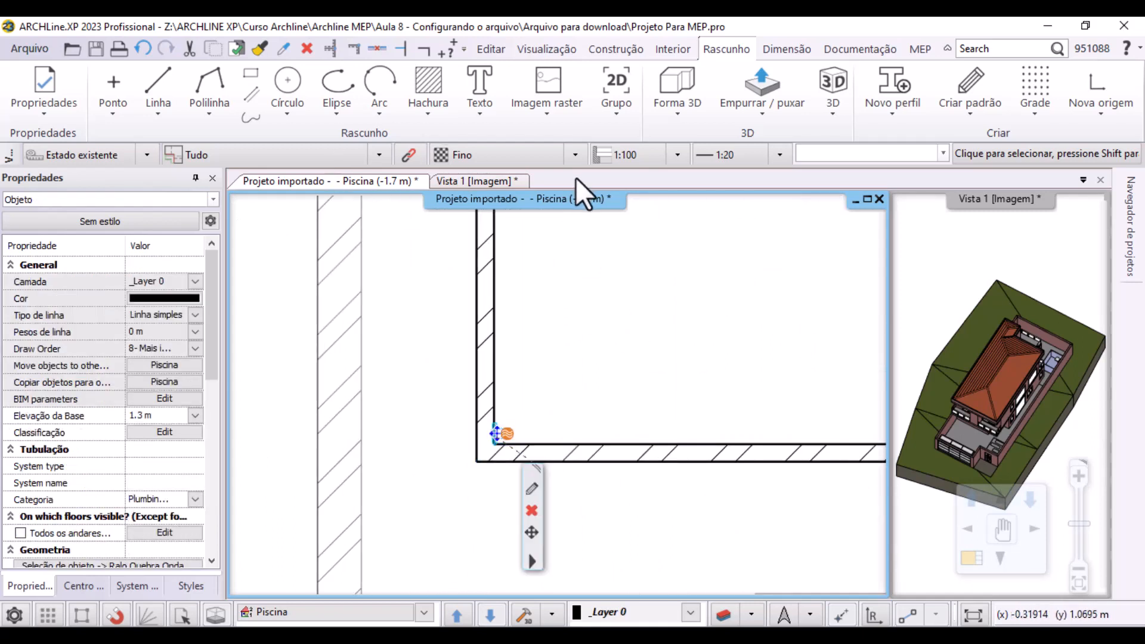
pyautogui.doubleClick(491, 49)
pyautogui.click(497, 51)
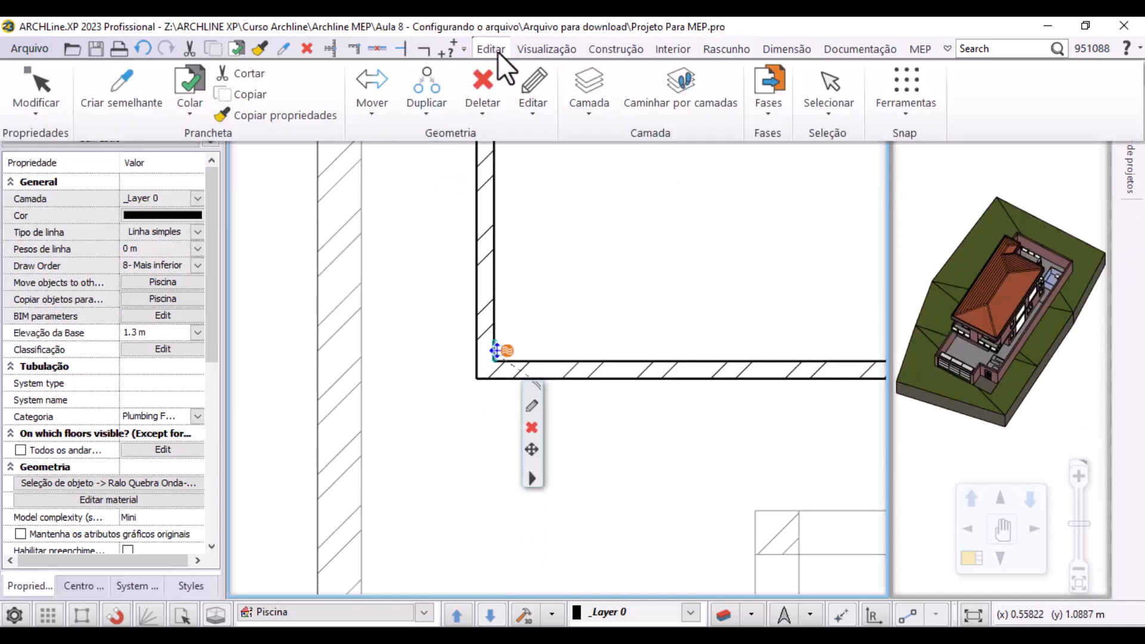
pyautogui.click(948, 49)
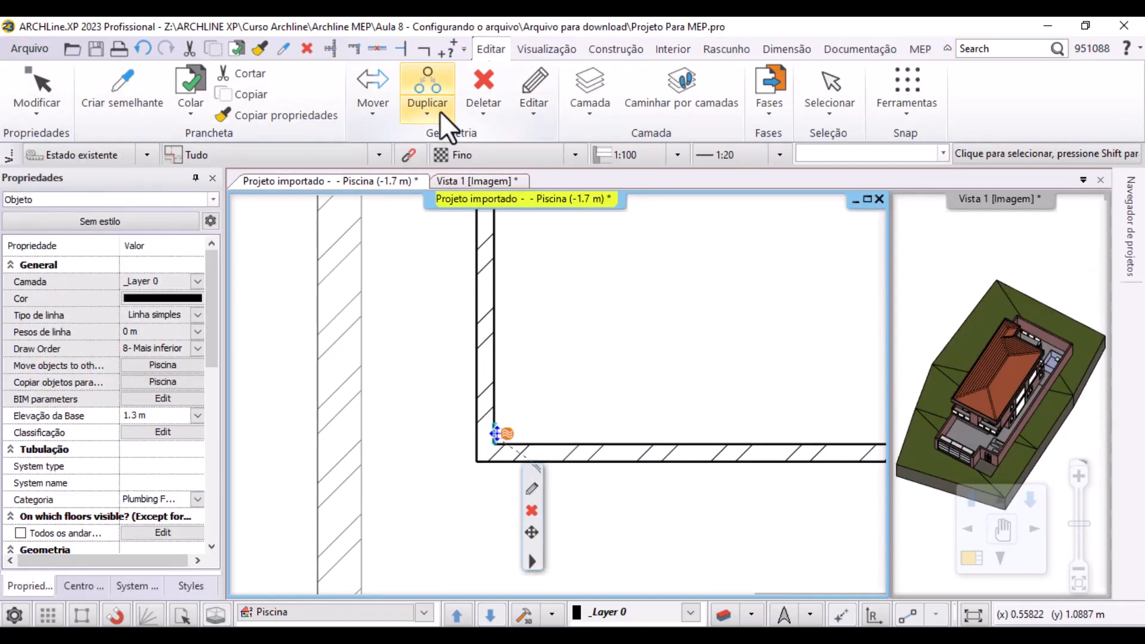
pyautogui.click(440, 111)
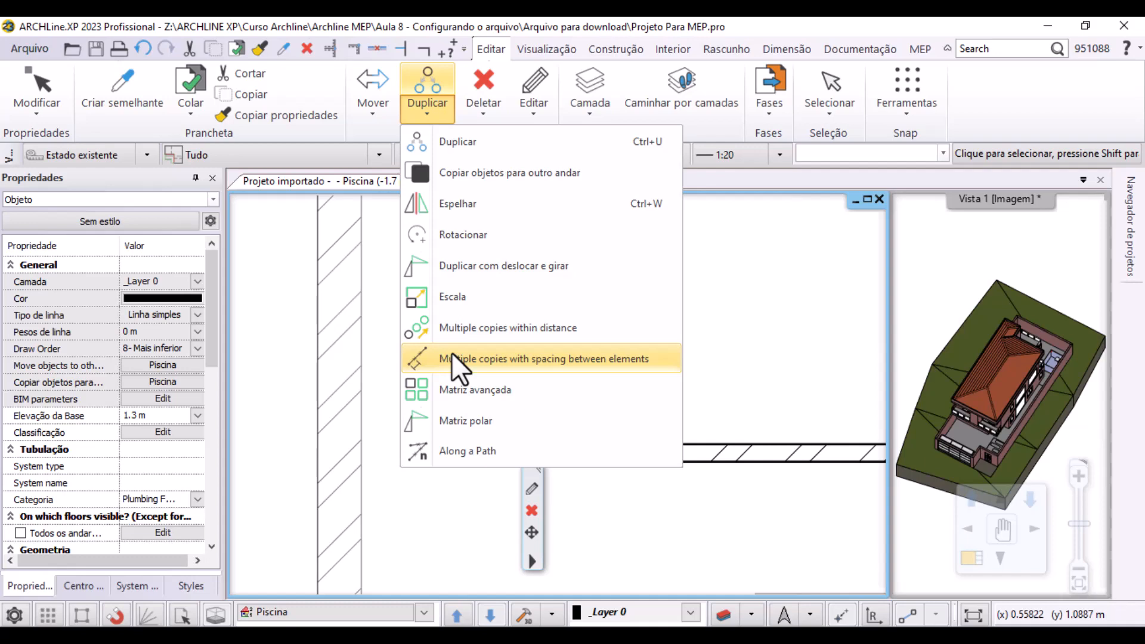
pyautogui.click(536, 328)
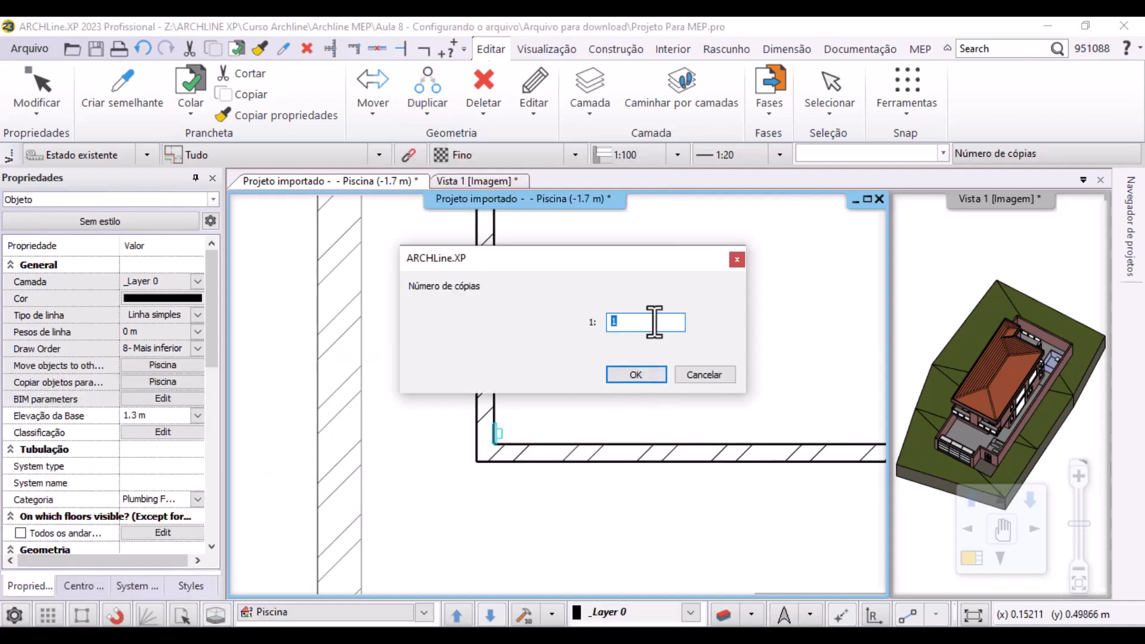
pyautogui.write('4')
pyautogui.press('Return')
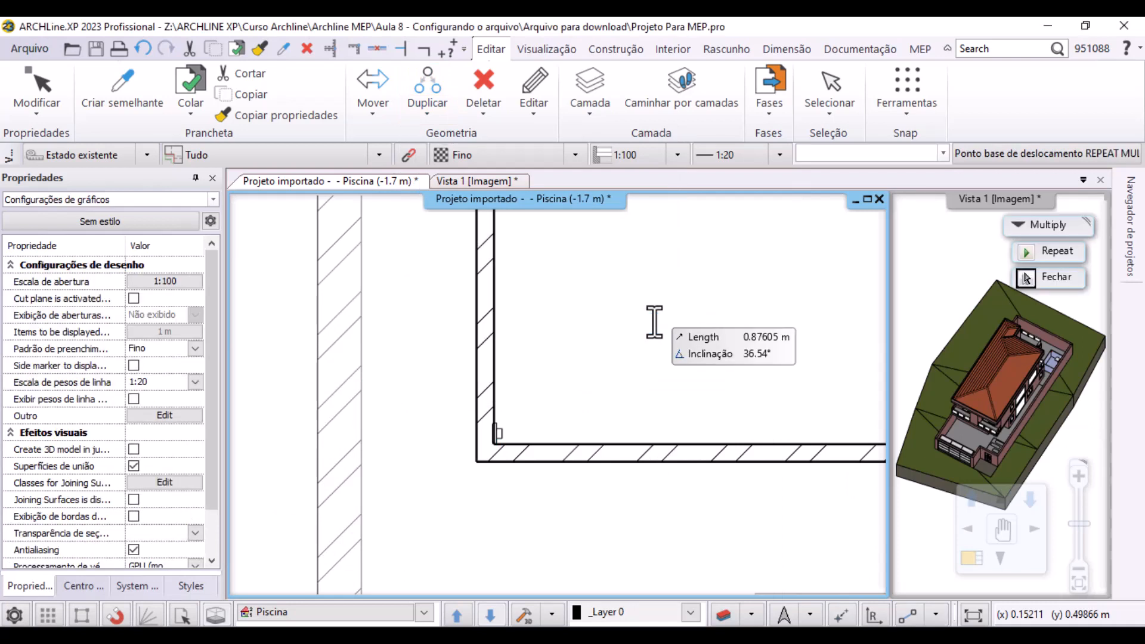
# Distribute the Ralo Quebra Onda-50mm copies along the pool's left wall, from its lower inner corner to its upper inner corner
pyautogui.scroll(2, 519, 426)
pyautogui.scroll(4, 519, 426)
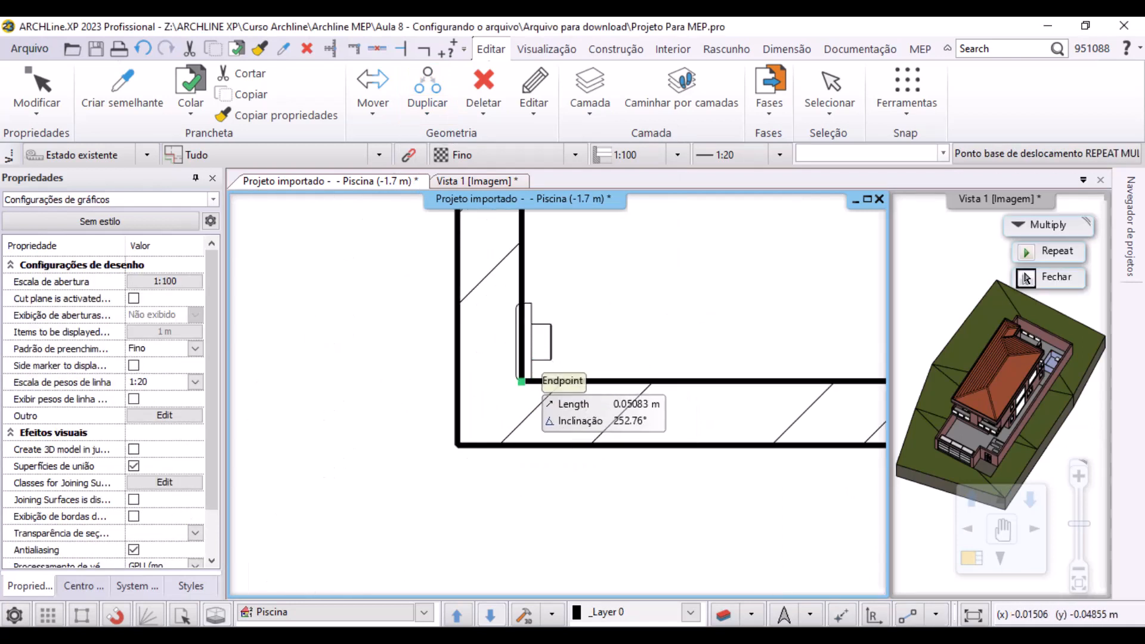
pyautogui.click(522, 381)
pyautogui.scroll(-5, 608, 334)
pyautogui.moveTo(651, 254); pyautogui.dragTo(687, 478, button='middle')
pyautogui.scroll(-3, 675, 341)
pyautogui.moveTo(676, 340); pyautogui.dragTo(607, 458, button='middle')
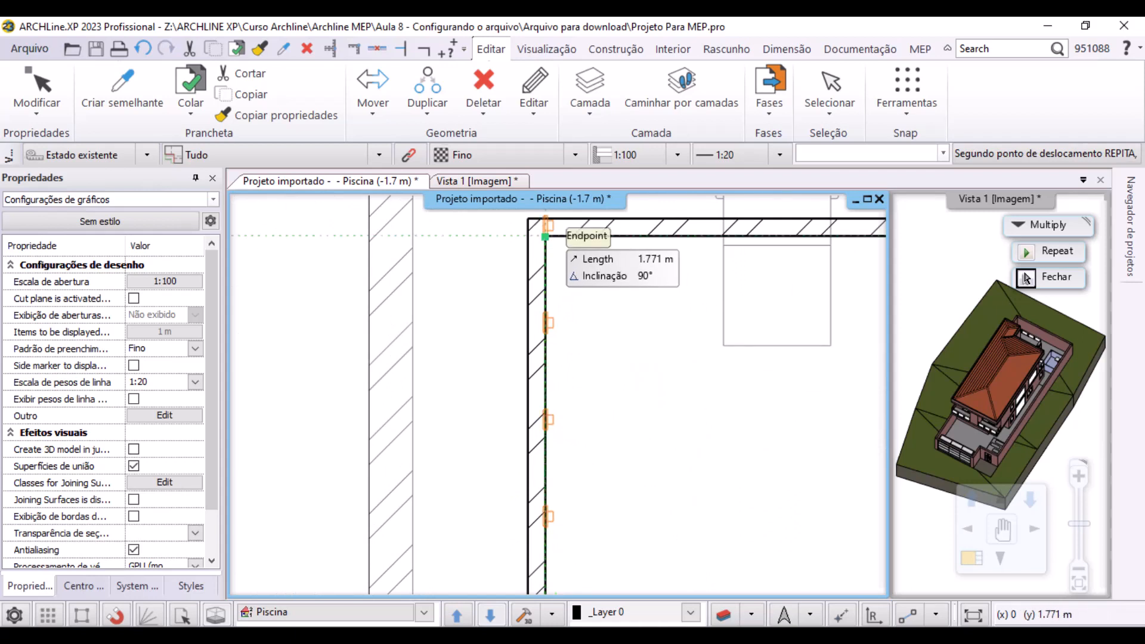
pyautogui.click(1027, 279)
# Delete the two Ralo Quebra Onda-50mm fittings at the lower and upper corners of the pool's left wall
pyautogui.moveTo(716, 422); pyautogui.dragTo(551, 337, button='middle')
pyautogui.scroll(3, 388, 429)
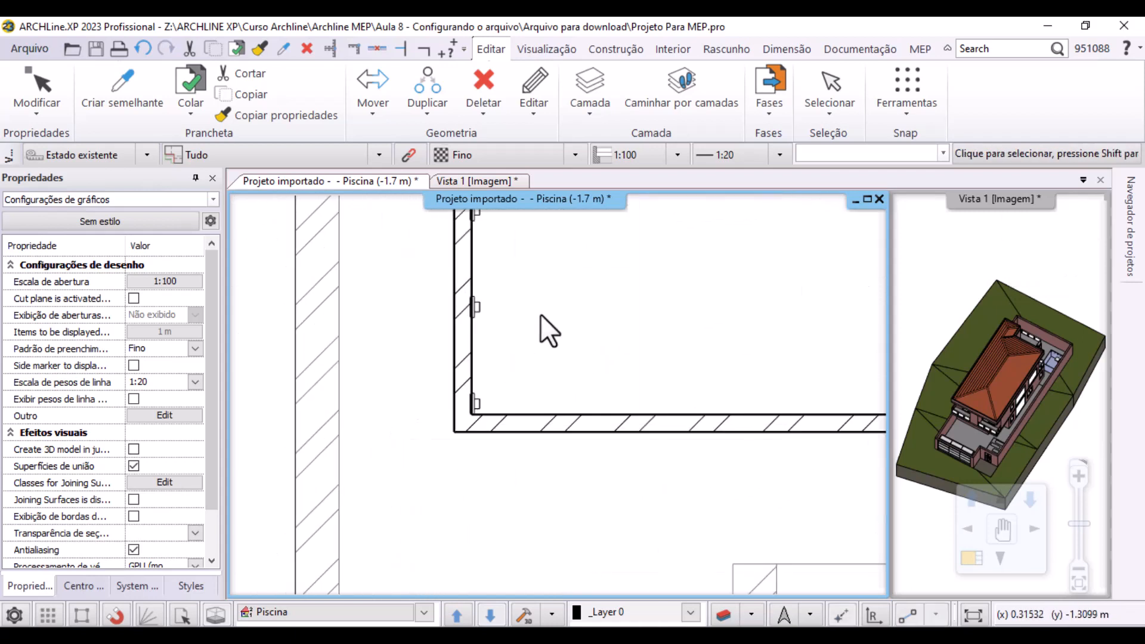
pyautogui.moveTo(492, 383); pyautogui.dragTo(482, 416, button='middle')
pyautogui.click(467, 436)
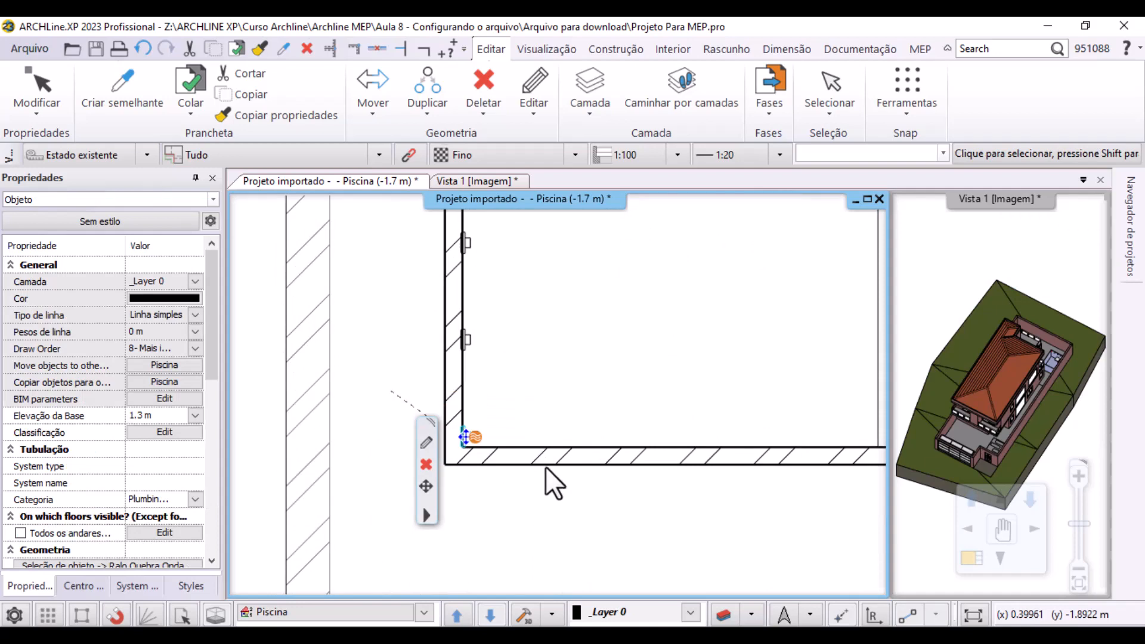
pyautogui.press('Escape')
pyautogui.scroll(-3, 555, 418)
pyautogui.moveTo(557, 356); pyautogui.dragTo(496, 579, button='middle')
pyautogui.moveTo(403, 369); pyautogui.dragTo(487, 430)
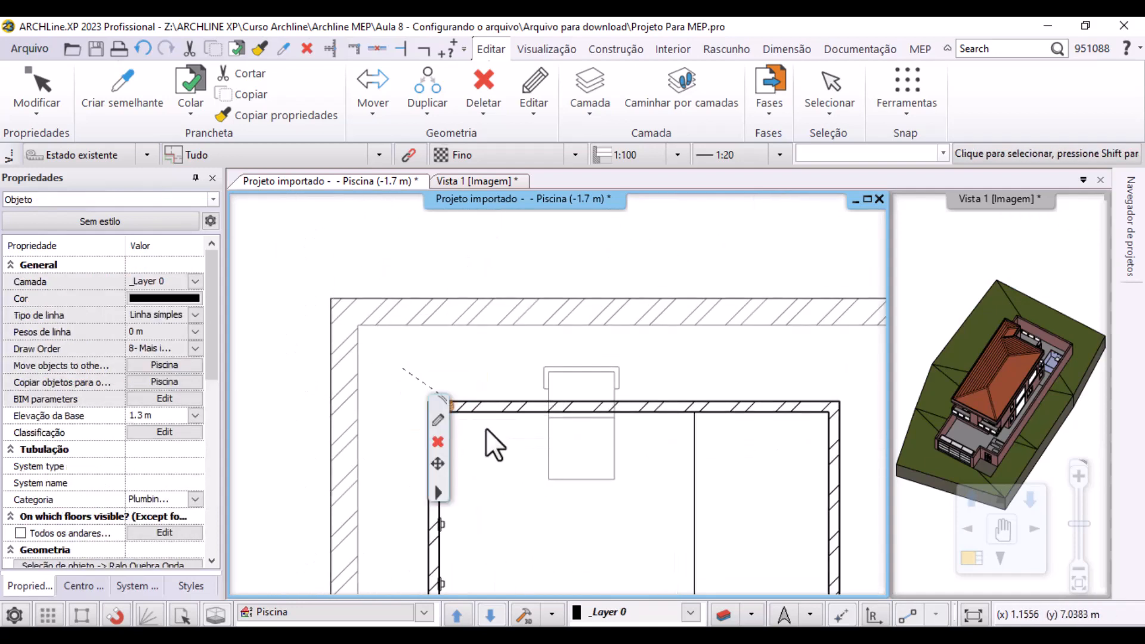
pyautogui.press('Escape')
# Place a Dispositivo de Hidromassagem-50mm without MEP connection, rotated 180°, at the right pool wall near its upper corner
pyautogui.scroll(-2, 528, 519)
pyautogui.moveTo(532, 523); pyautogui.dragTo(343, 350, button='middle')
pyautogui.click(78, 587)
pyautogui.scroll(3, 302, 542)
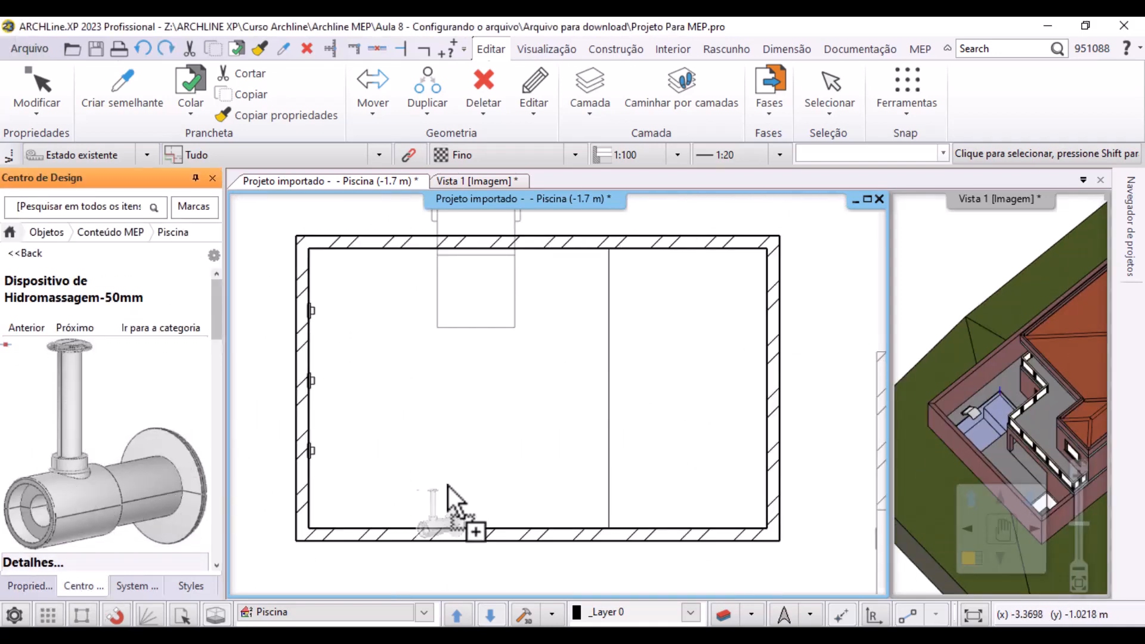
pyautogui.click(689, 333)
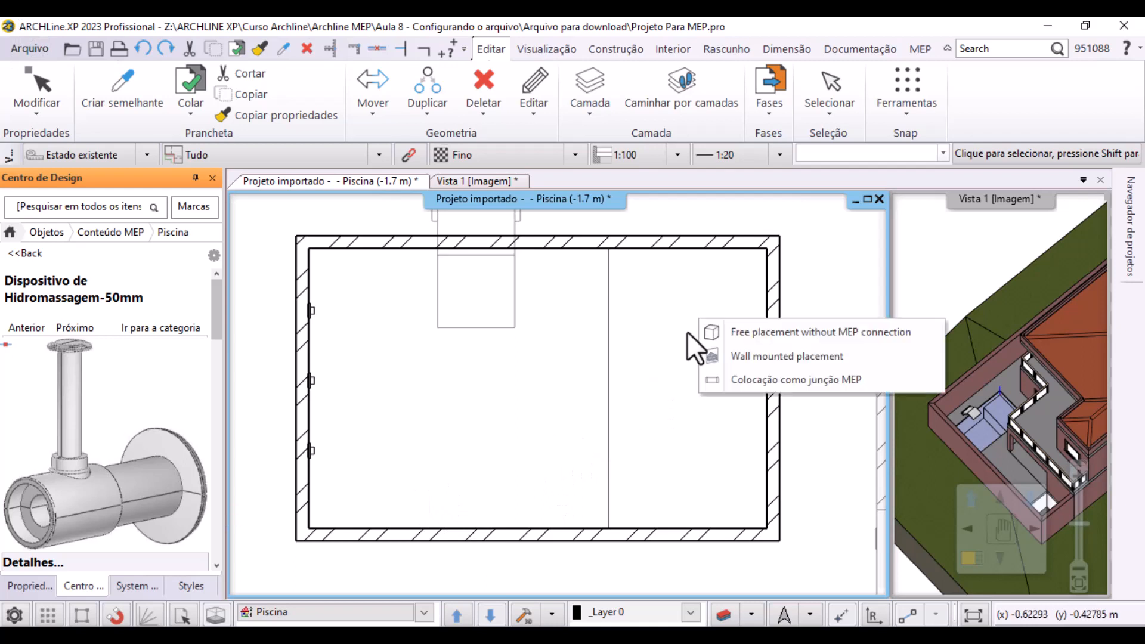
pyautogui.click(735, 333)
pyautogui.scroll(4, 724, 302)
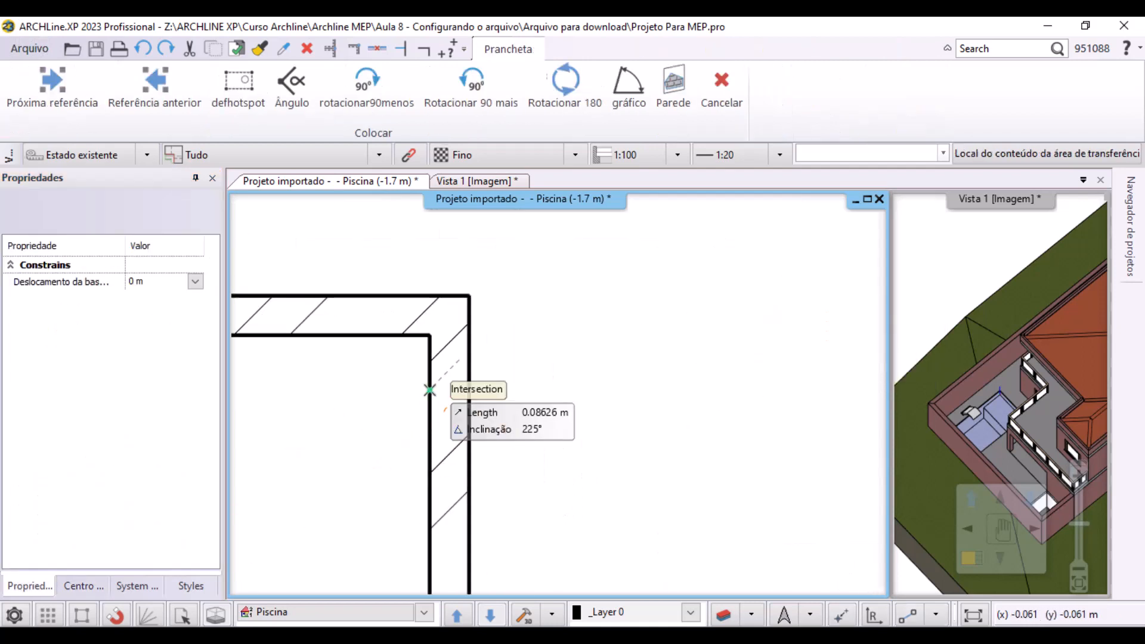
pyautogui.click(572, 82)
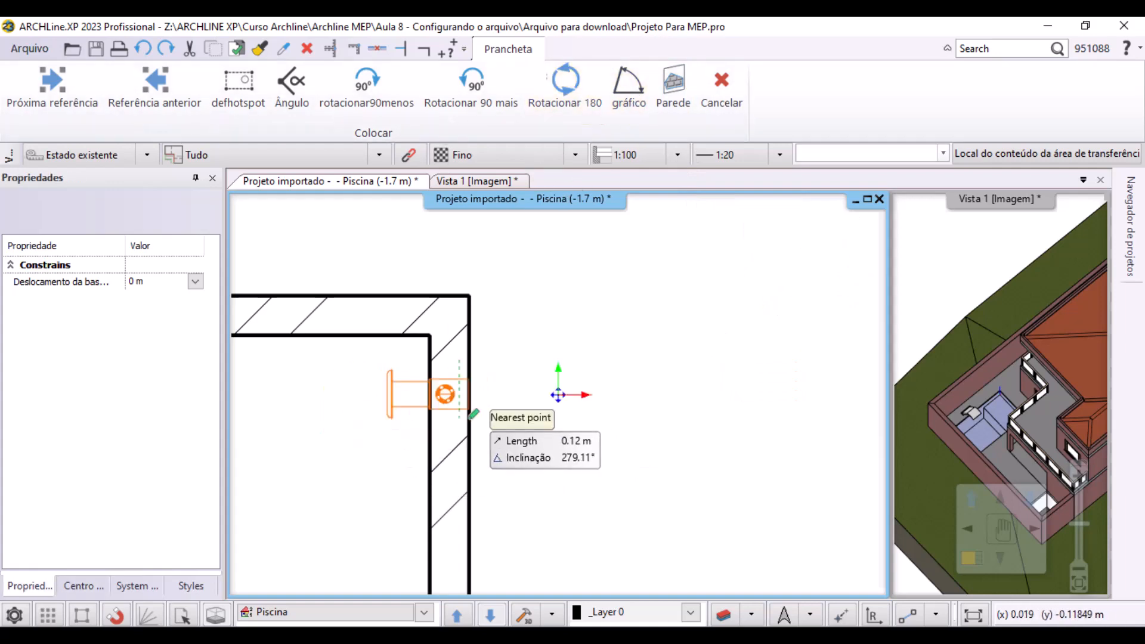
pyautogui.click(456, 417)
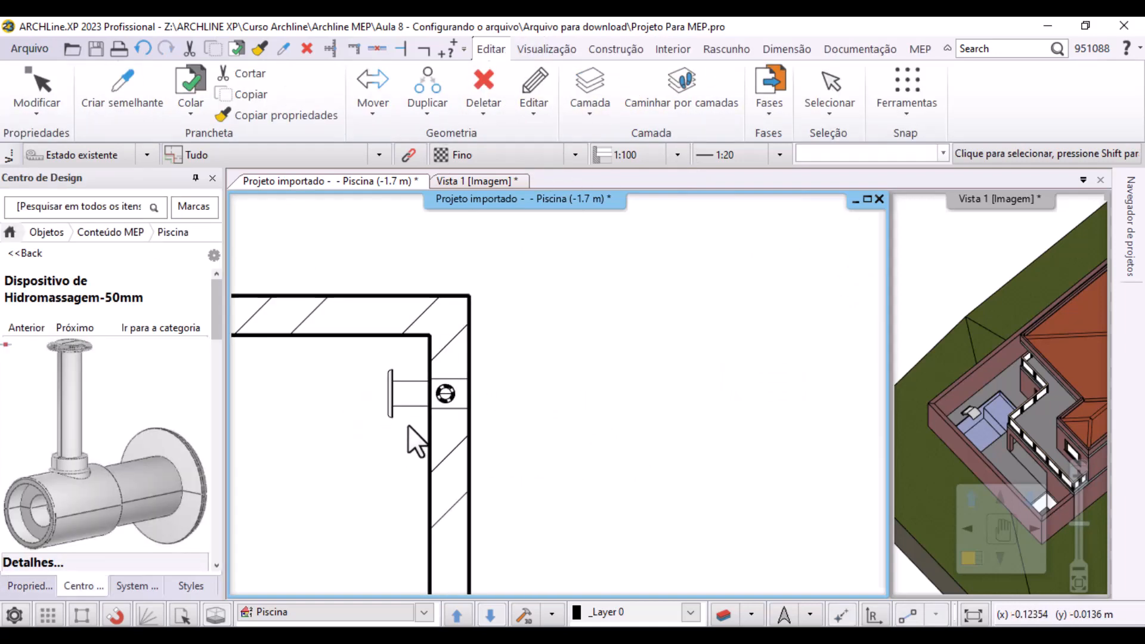
# Move the hydromassage device outward through the right pool wall so its flange rests against the inner wall face
pyautogui.click(410, 419)
pyautogui.scroll(2, 411, 422)
pyautogui.click(480, 383)
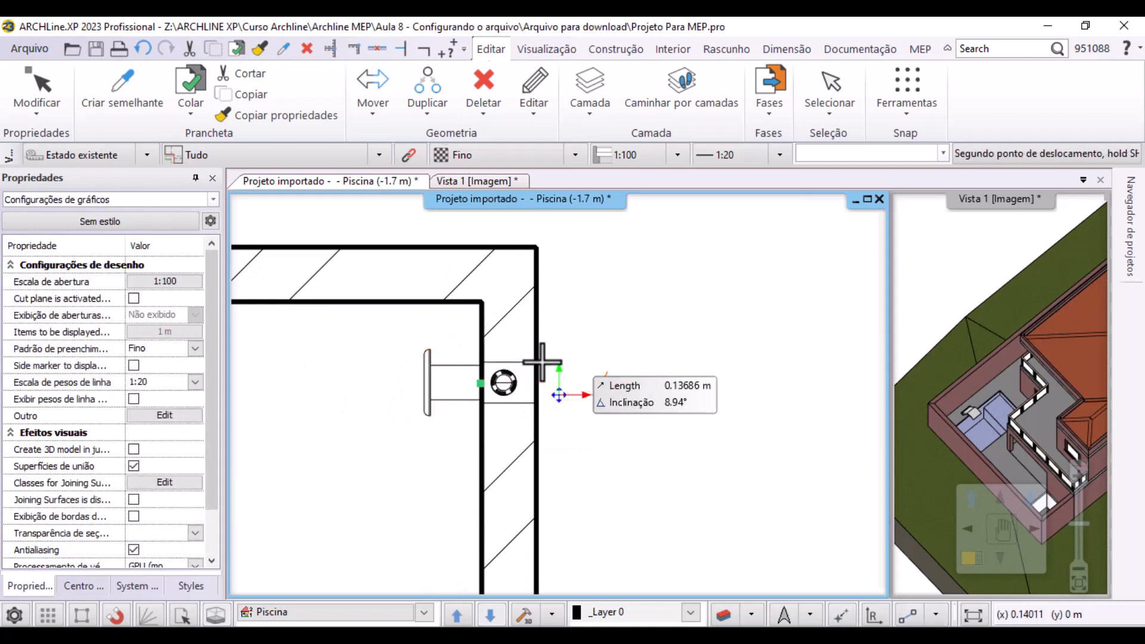
pyautogui.scroll(4, 448, 346)
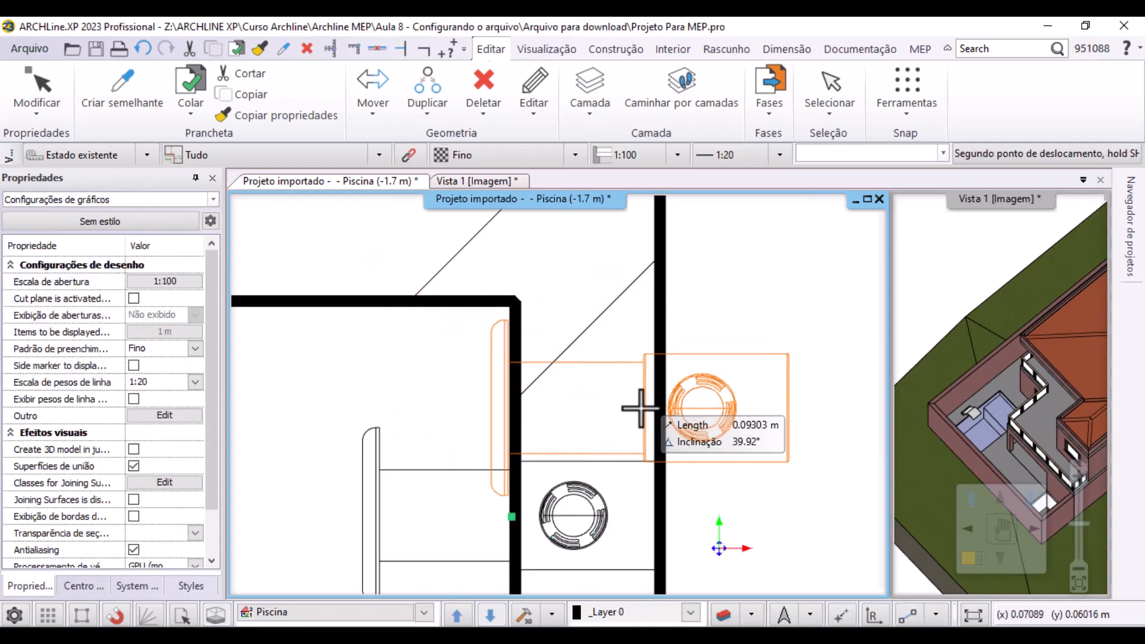
pyautogui.click(638, 408)
# Align the upper edge of the hydromassage device's flange with the pool's upper inner wall face
pyautogui.scroll(1, 576, 427)
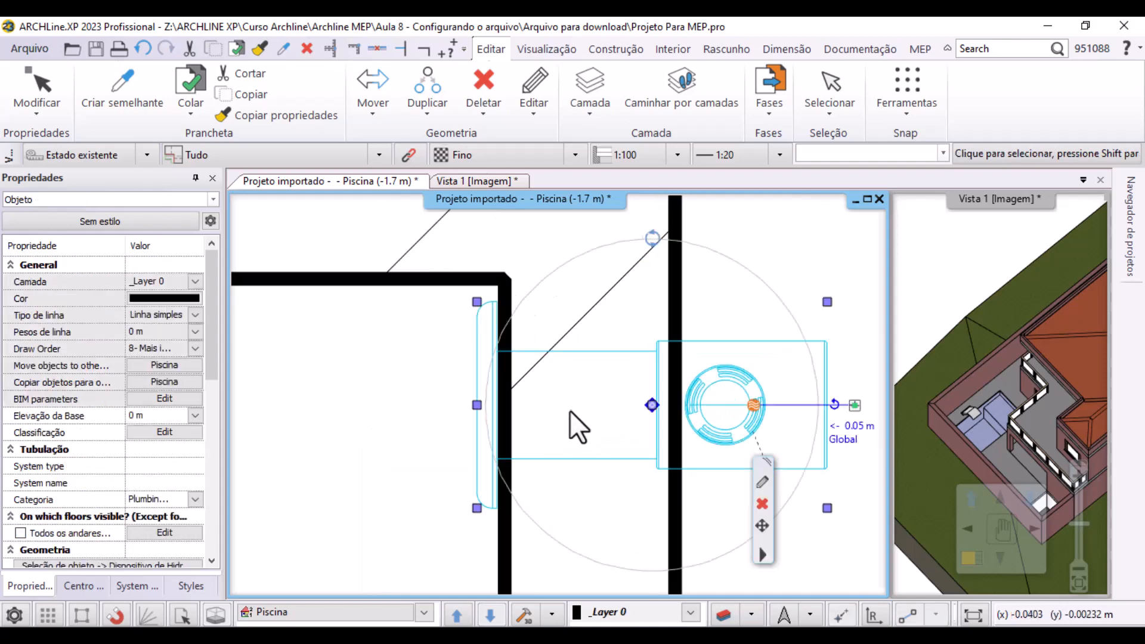
pyautogui.click(477, 302)
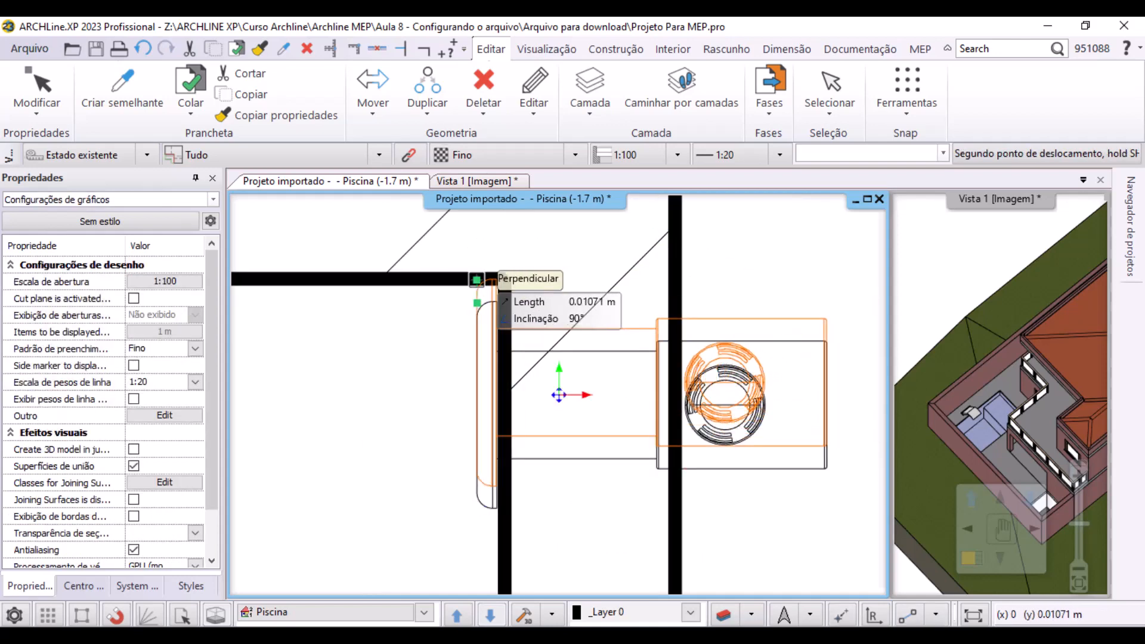
pyautogui.click(477, 280)
pyautogui.press('Escape')
# Duplicate the hydromassage device as 4 copies within the distance between the upper and lower inner corners of the right pool wall
pyautogui.scroll(-3, 688, 316)
pyautogui.moveTo(742, 339); pyautogui.dragTo(646, 303, button='middle')
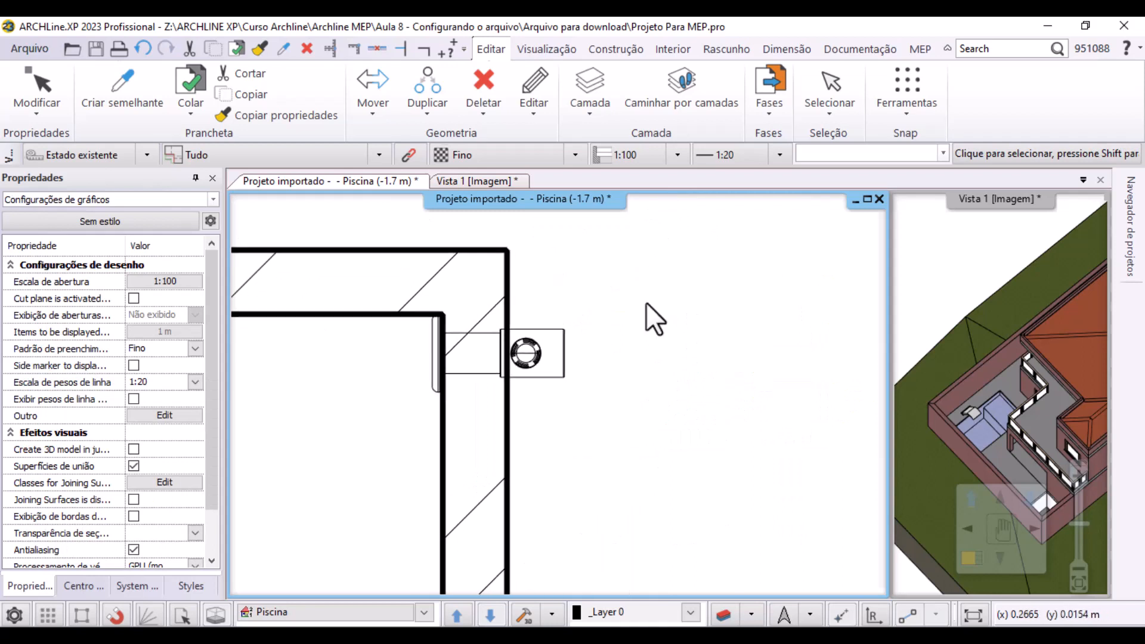
pyautogui.click(429, 119)
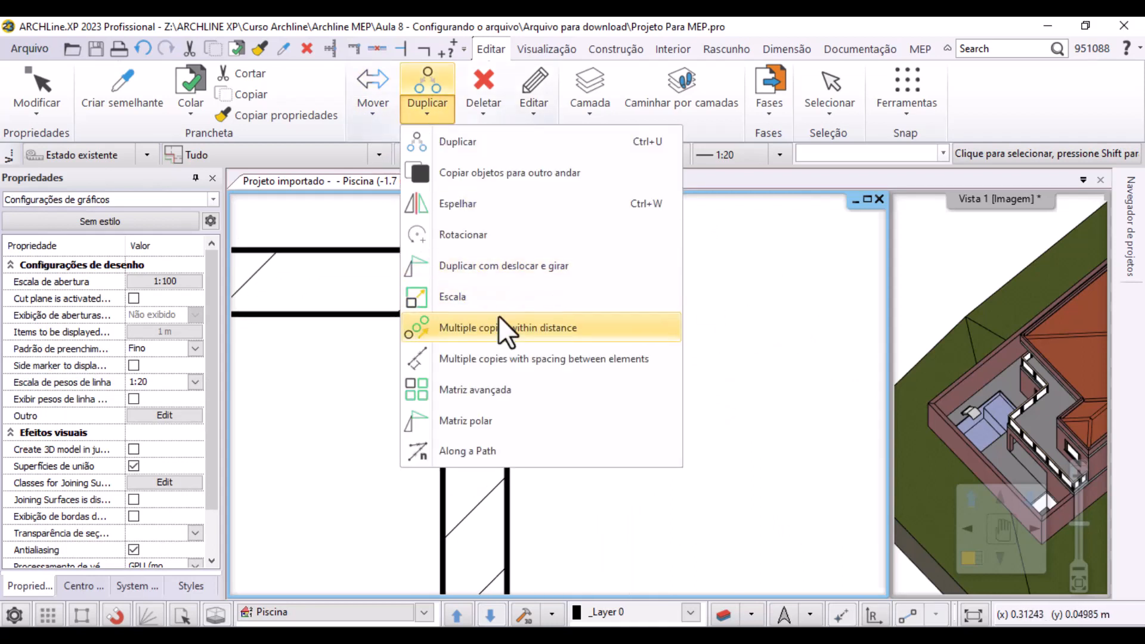
pyautogui.click(496, 331)
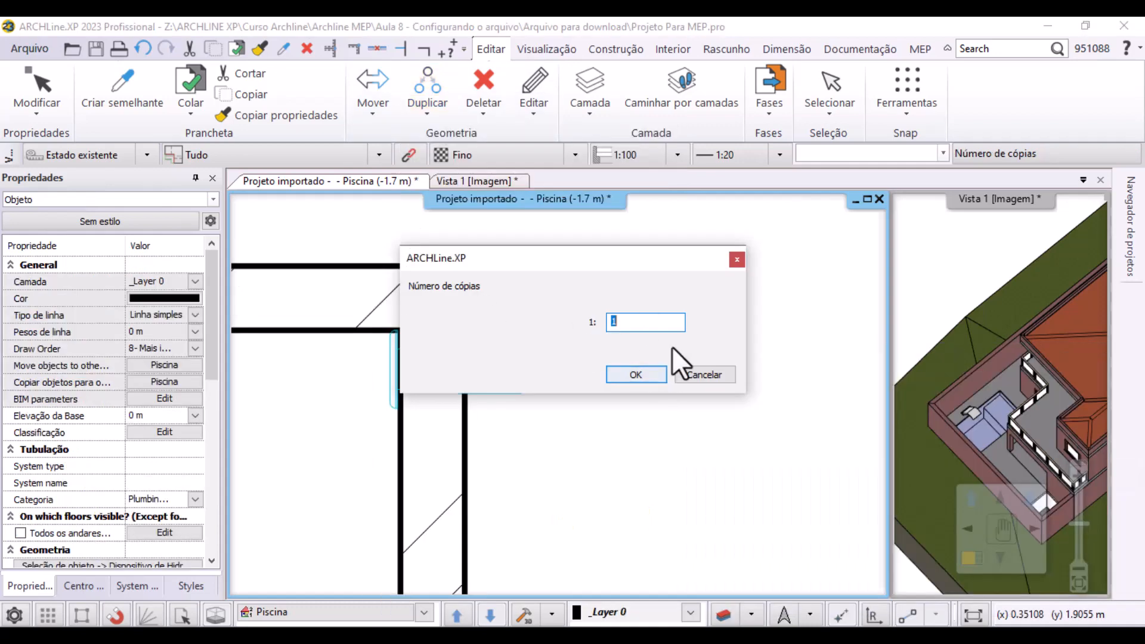
pyautogui.write('2')
pyautogui.press('Return')
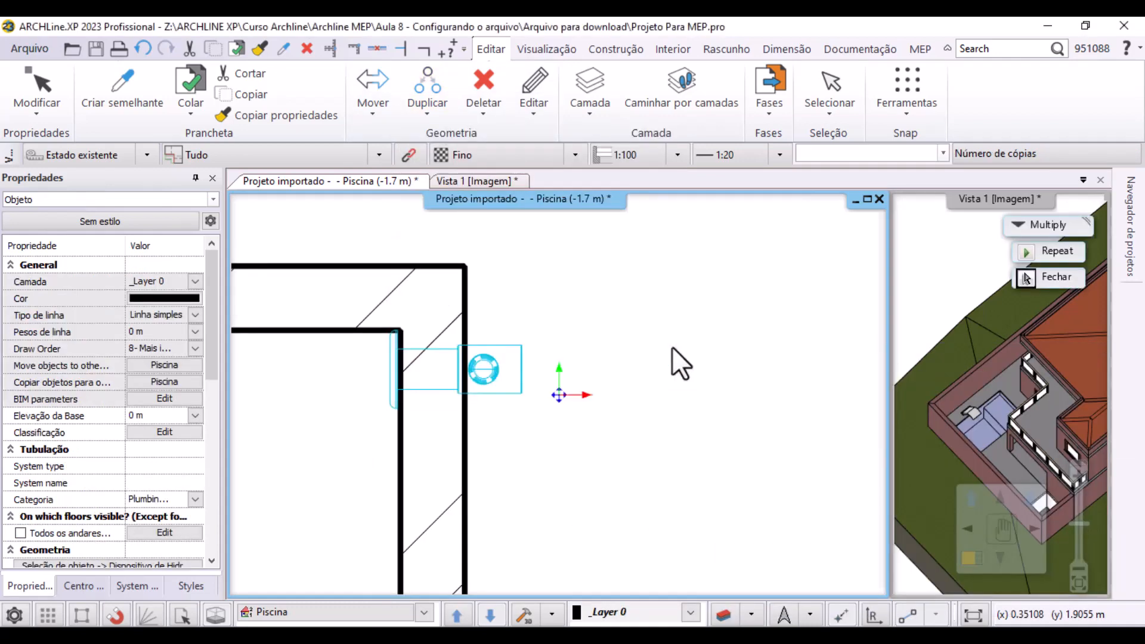
pyautogui.click(400, 330)
pyautogui.scroll(-3, 605, 417)
pyautogui.moveTo(605, 417); pyautogui.dragTo(561, 206, button='middle')
pyautogui.scroll(-2, 448, 384)
pyautogui.scroll(2, 462, 500)
pyautogui.click(486, 486)
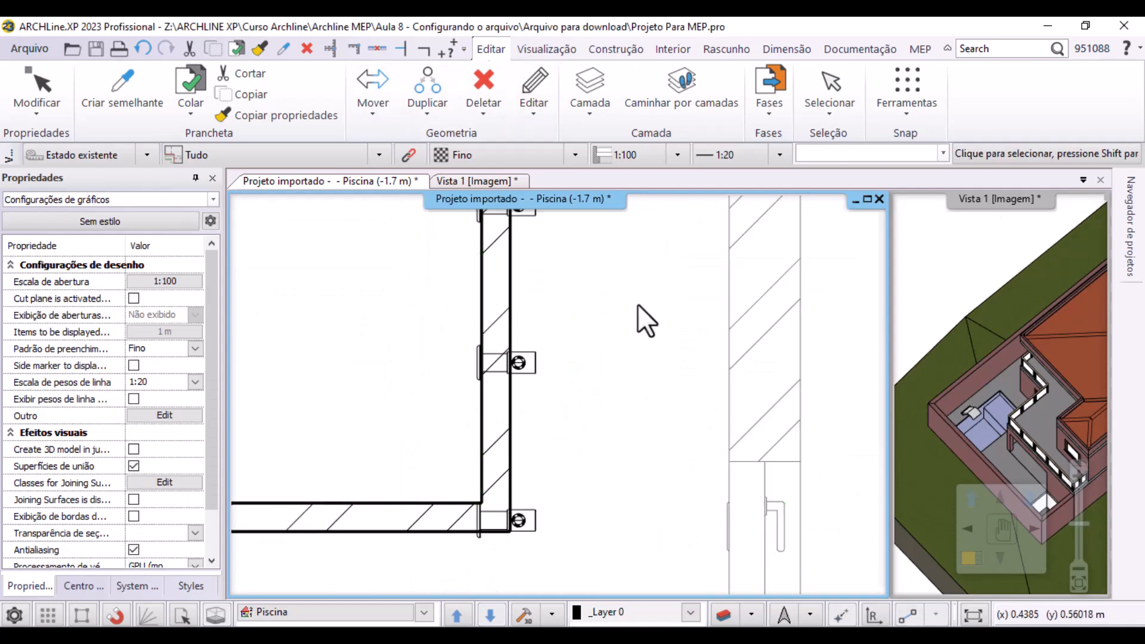
# Delete the two hydromassage devices at the lower and upper corners of the right pool wall
pyautogui.scroll(-4, 609, 398)
pyautogui.moveTo(613, 402)
pyautogui.mouseDown(button='middle')
pyautogui.moveTo(368, 370)
pyautogui.moveTo(380, 407)
pyautogui.moveTo(483, 519)
pyautogui.mouseUp(button='middle')
pyautogui.click(332, 372)
pyautogui.press('Delete')
pyautogui.scroll(1, 426, 238)
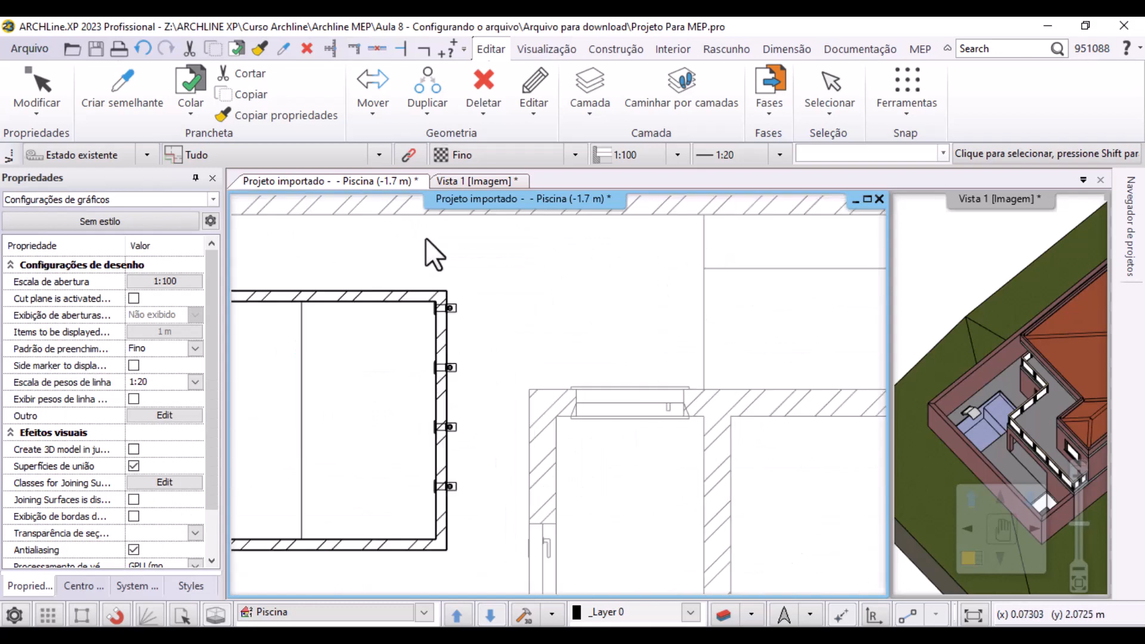
pyautogui.scroll(1, 435, 254)
pyautogui.click(471, 340)
pyautogui.press('Delete')
# Set the base elevation of the three remaining hydromassage devices on the right pool wall to 1.3 m
pyautogui.click(1012, 456)
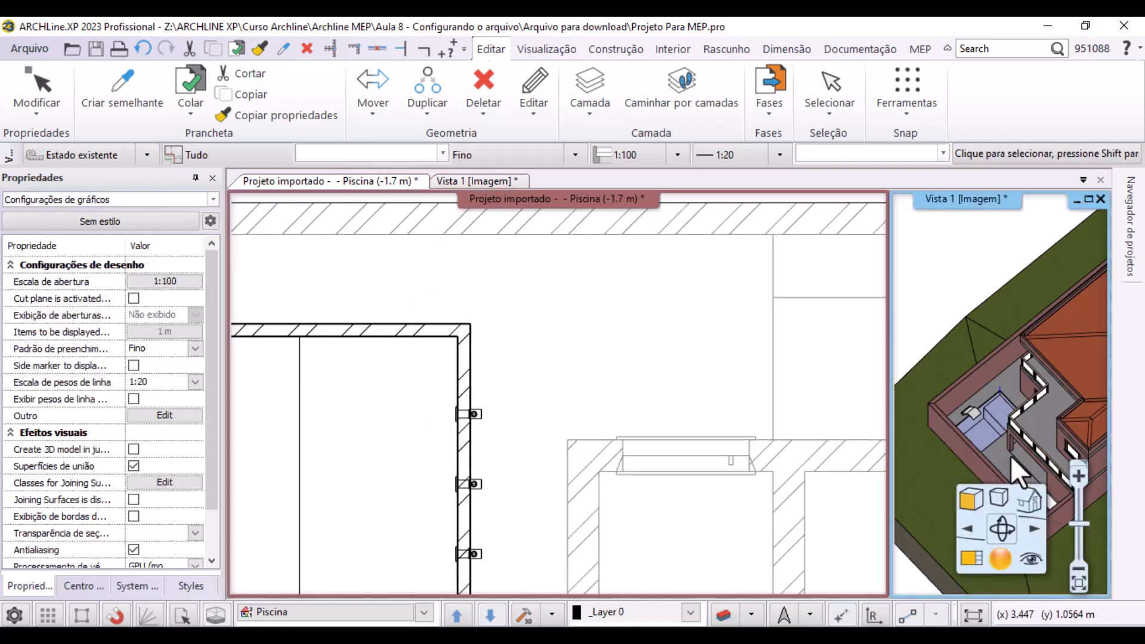
pyautogui.scroll(3, 1009, 445)
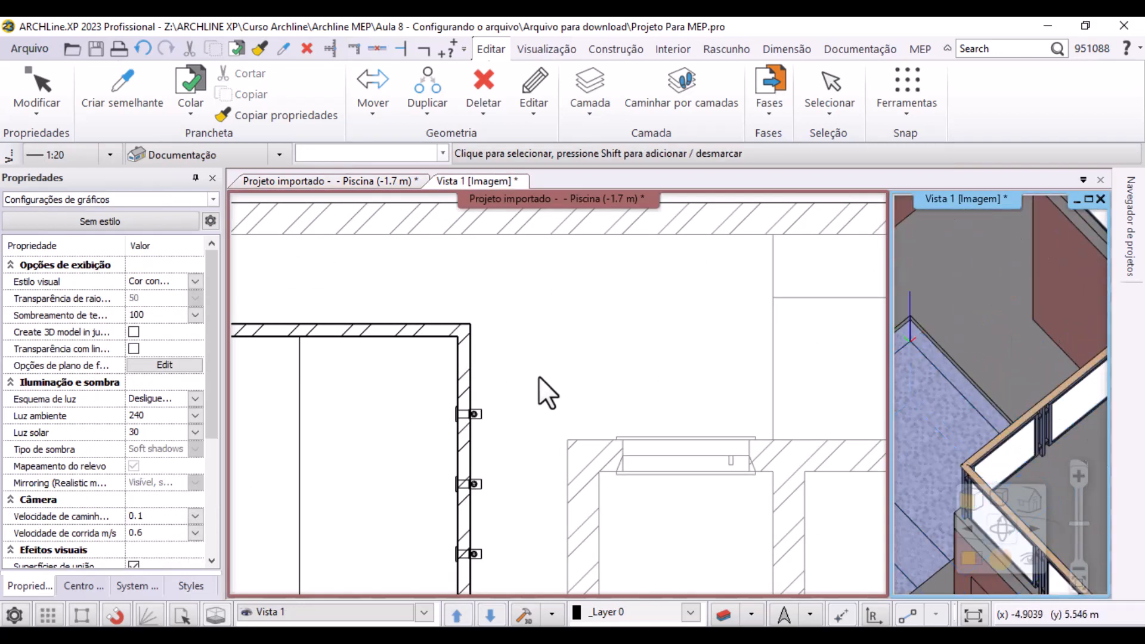
pyautogui.scroll(-1, 480, 443)
pyautogui.moveTo(510, 441); pyautogui.dragTo(509, 308, button='middle')
pyautogui.moveTo(397, 241); pyautogui.dragTo(566, 505)
pyautogui.click(166, 415)
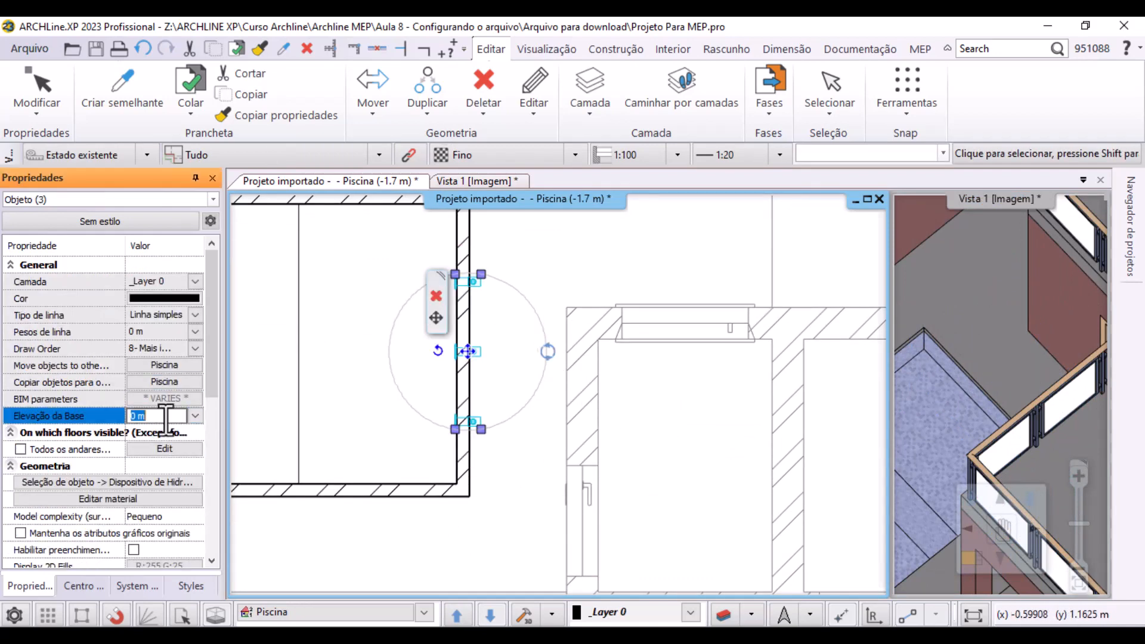
pyautogui.write('1.3')
pyautogui.press('Return')
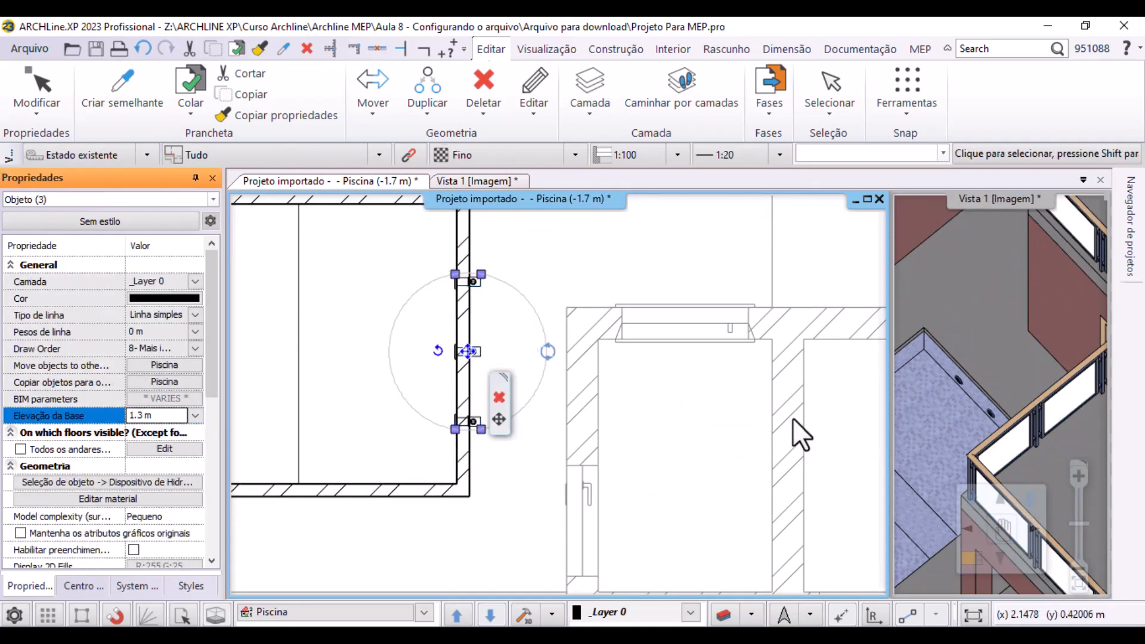
# Examine the hydromassage devices on the pool wall in the 3D view and clear their selection in the plan
pyautogui.click(1022, 349)
pyautogui.scroll(3, 1032, 421)
pyautogui.moveTo(1033, 421); pyautogui.dragTo(1061, 389, button='middle')
pyautogui.click(660, 257)
pyautogui.click(661, 254)
# Open the Piscina category under Conteúdo MEP in the object library
pyautogui.scroll(-5, 561, 382)
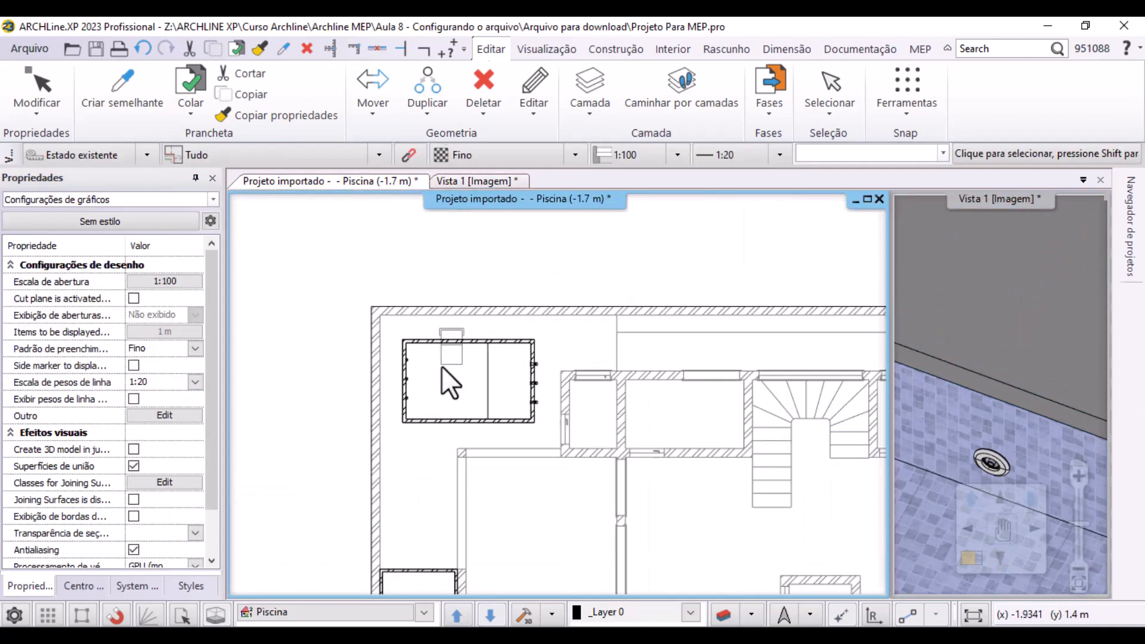
pyautogui.scroll(3, 441, 368)
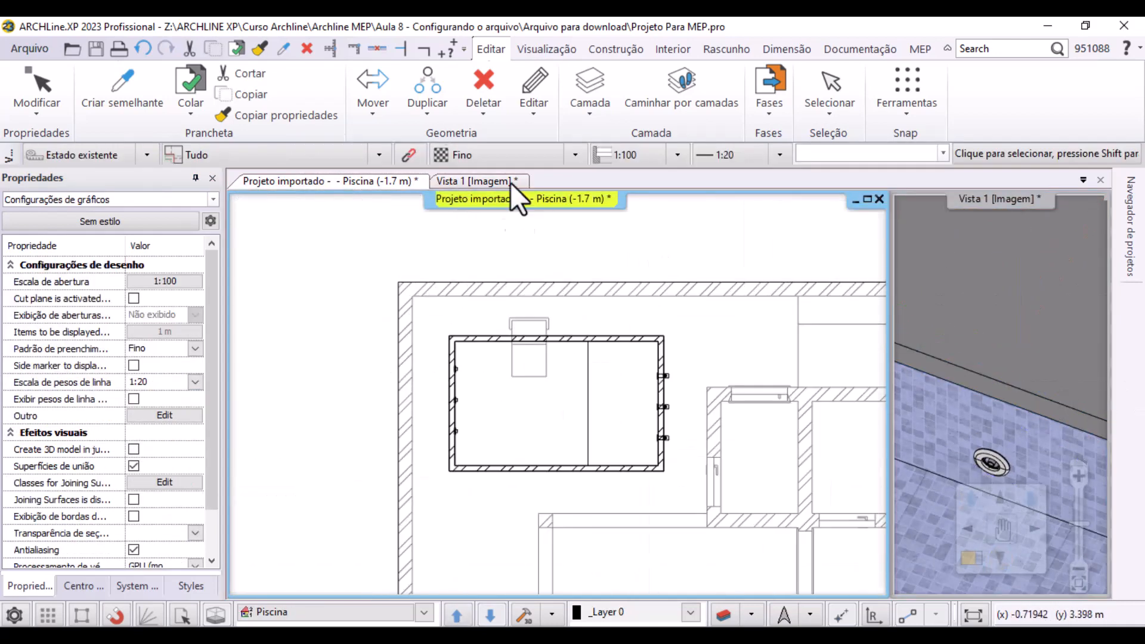
pyautogui.click(89, 588)
pyautogui.click(28, 252)
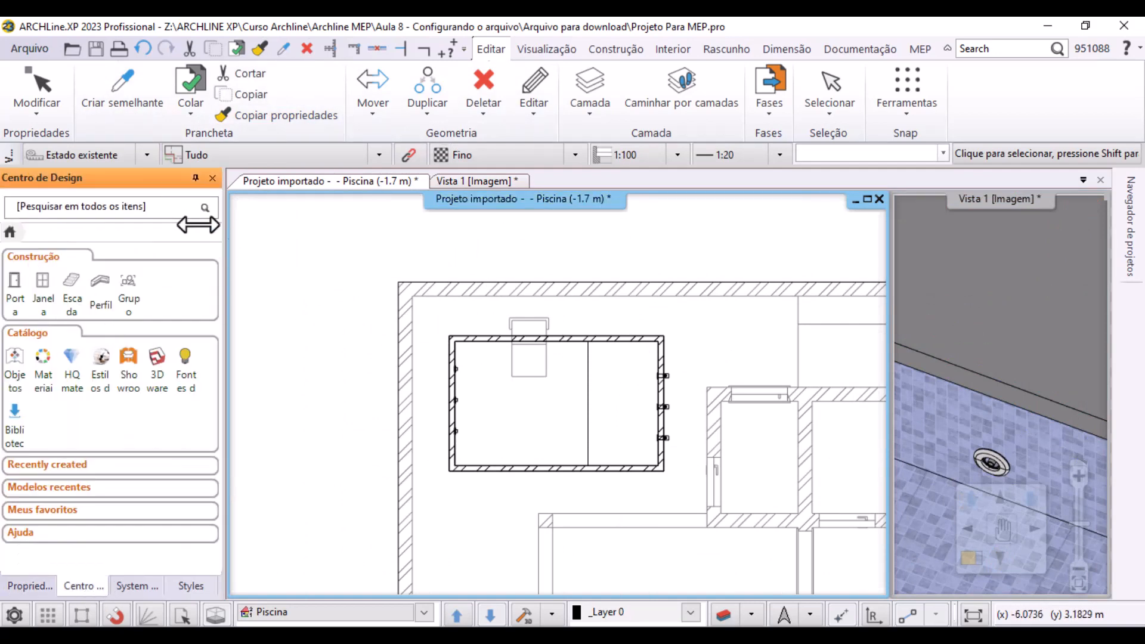
pyautogui.click(15, 360)
pyautogui.scroll(-2, 130, 382)
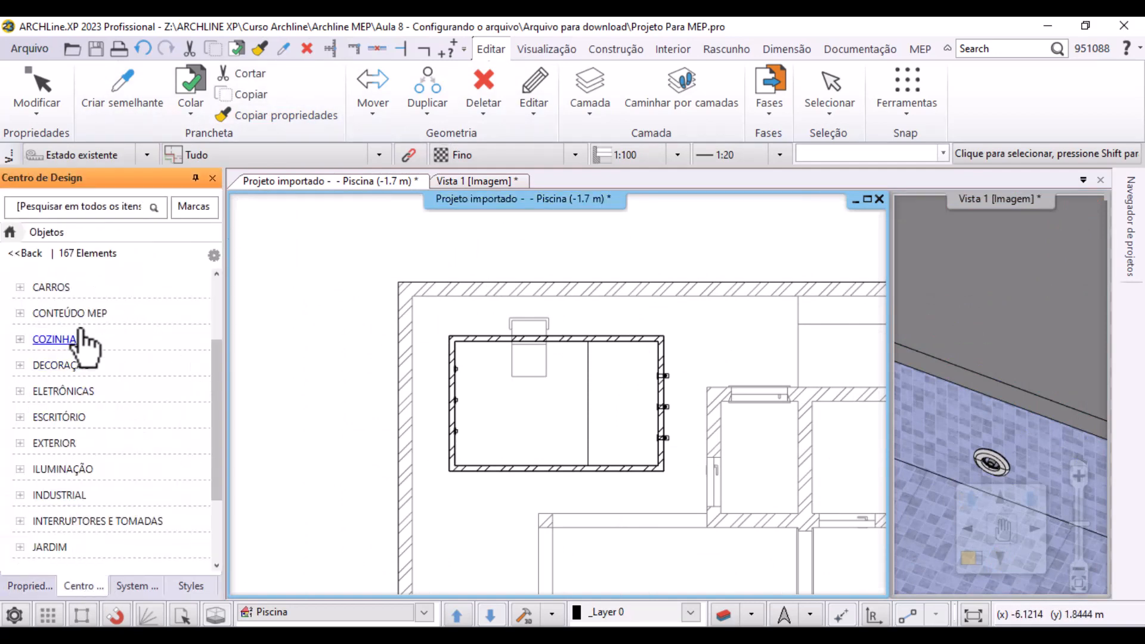
pyautogui.scroll(-4, 82, 401)
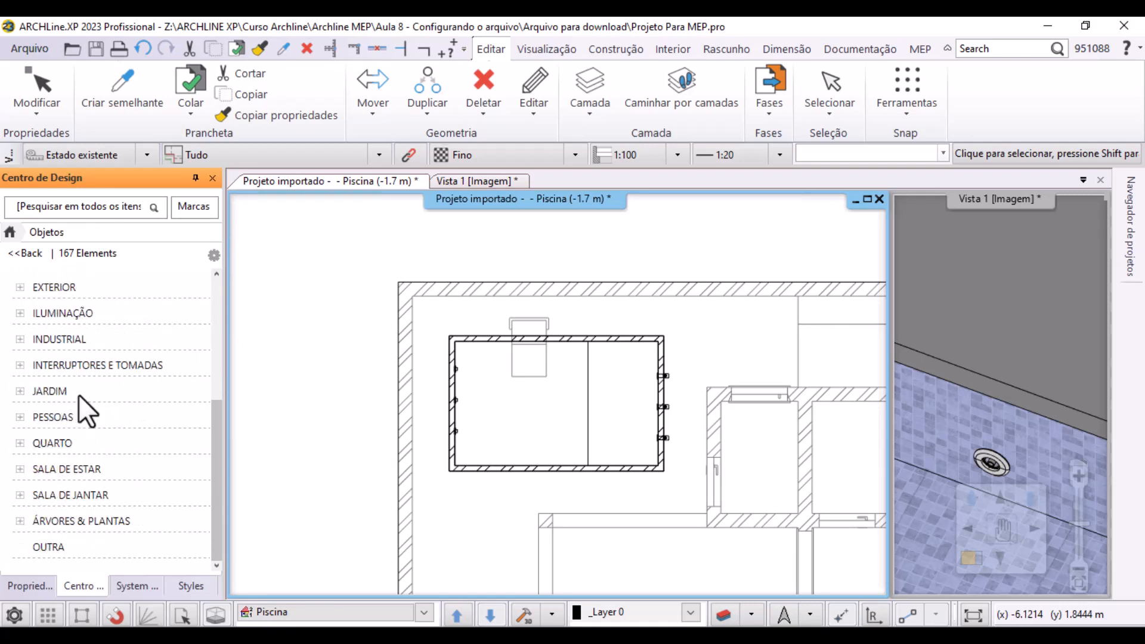
pyautogui.scroll(6, 86, 411)
pyautogui.click(81, 391)
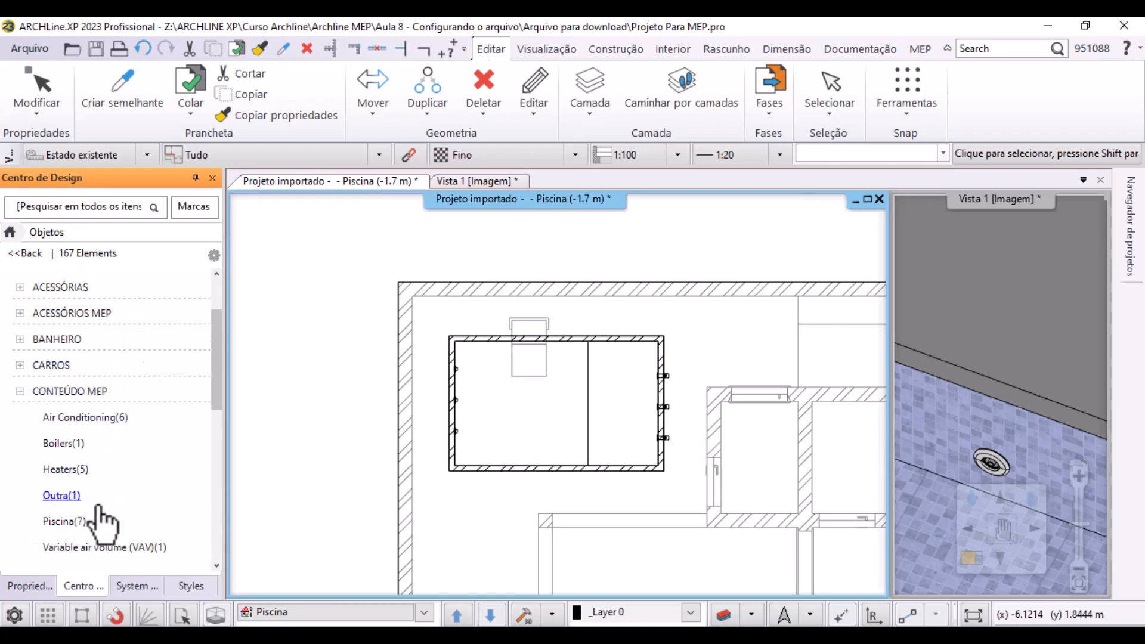
pyautogui.click(98, 518)
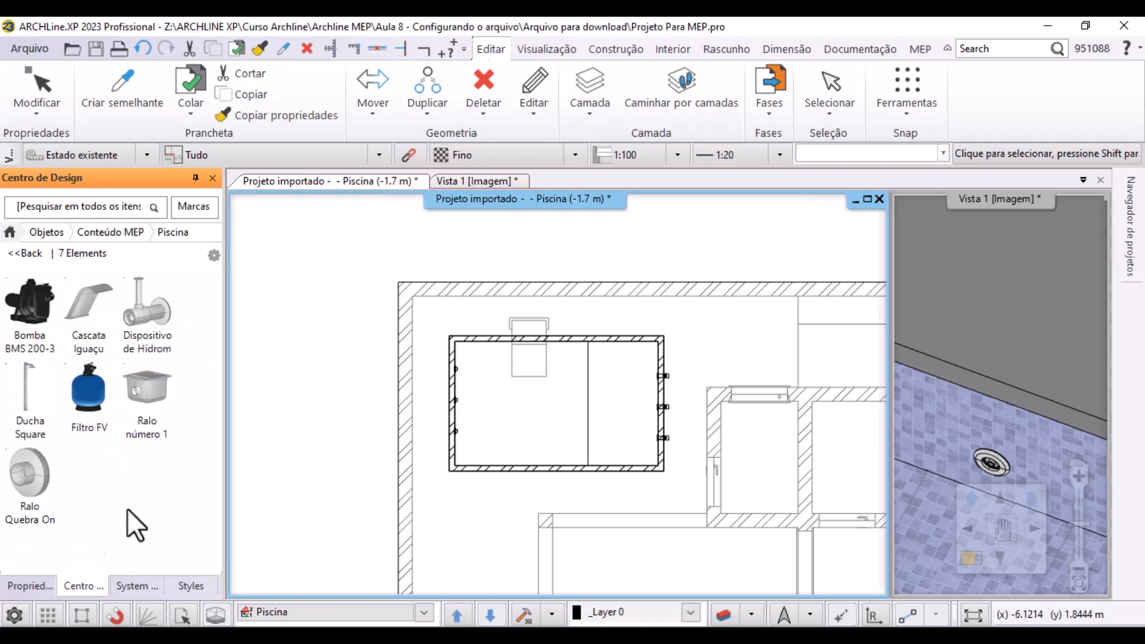
# Place one Ralo número 1 without MEP connection inside the larger section of the pool, below the waterfall
pyautogui.click(152, 404)
pyautogui.click(478, 452)
pyautogui.moveTo(95, 426); pyautogui.dragTo(440, 434)
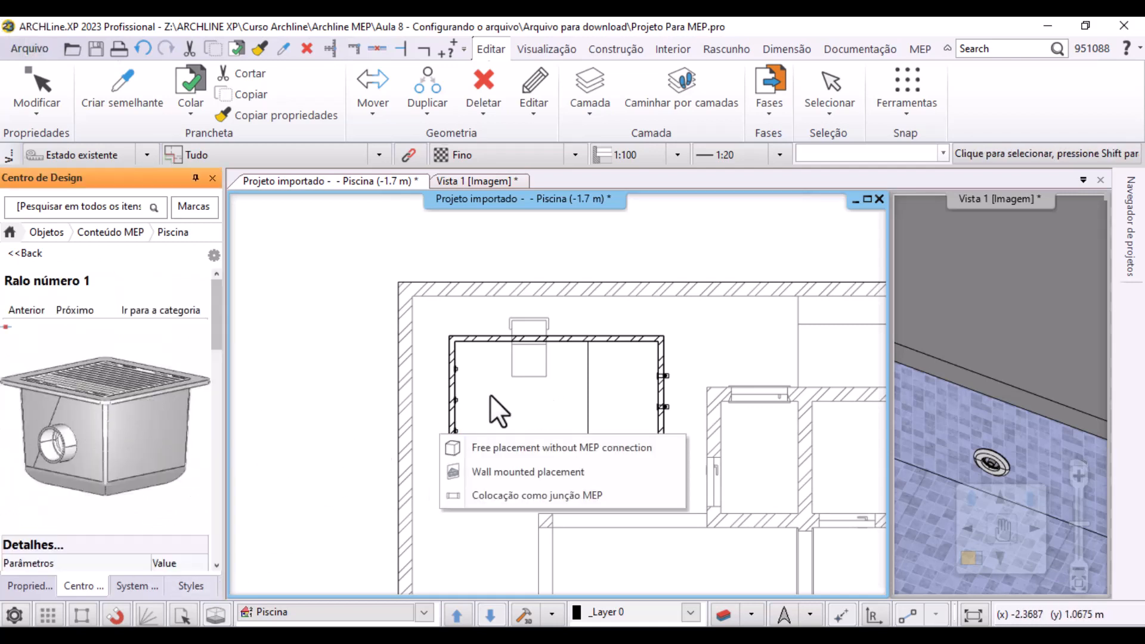
pyautogui.click(537, 448)
pyautogui.scroll(5, 513, 388)
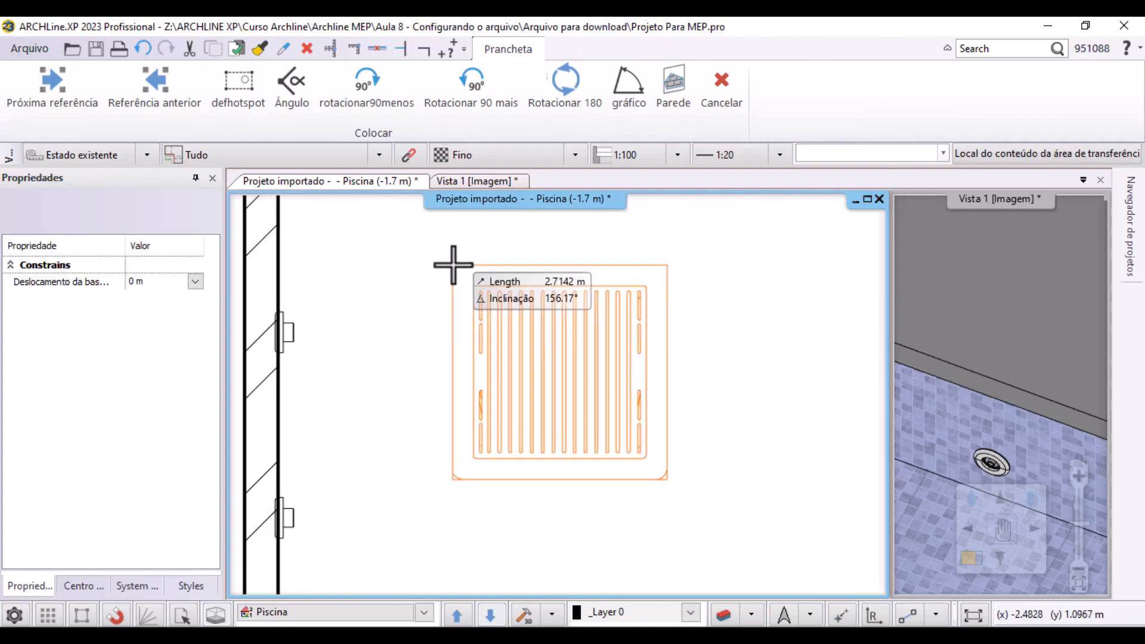
pyautogui.click(478, 239)
pyautogui.scroll(-4, 557, 396)
pyautogui.moveTo(734, 414); pyautogui.dragTo(454, 389, button='middle')
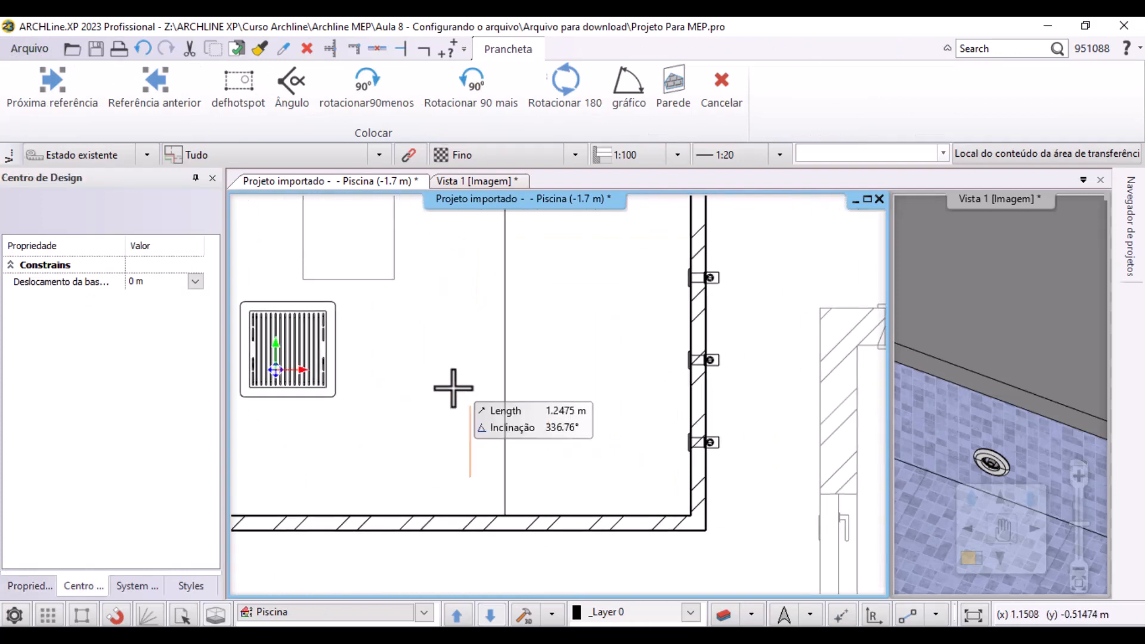
pyautogui.press('Escape')
# Stop placing drains and examine the floor drain of the pool up close in the enlarged 3D view
pyautogui.scroll(-3, 452, 364)
pyautogui.rightClick(990, 381)
pyautogui.click(1076, 333)
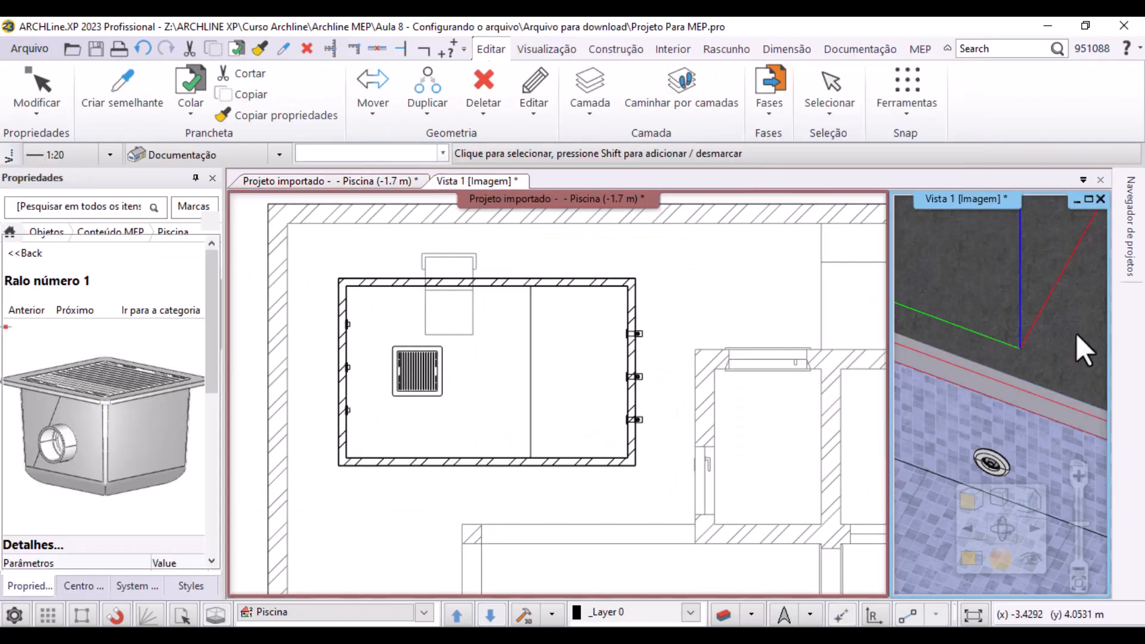
pyautogui.press('Escape')
pyautogui.click(987, 396)
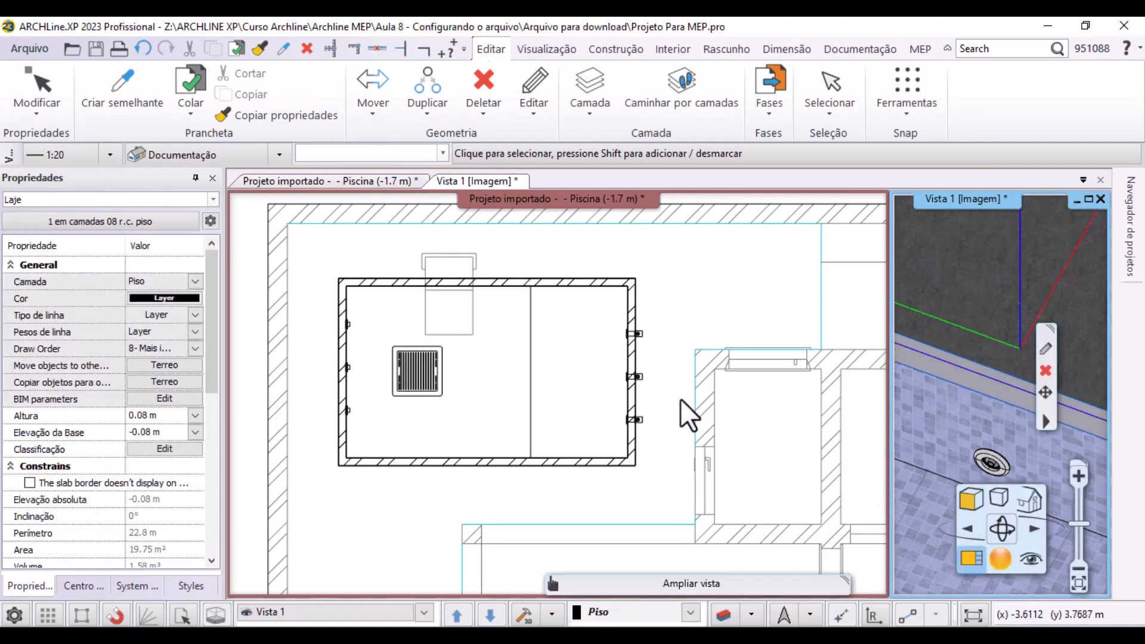
pyautogui.click(668, 584)
pyautogui.scroll(-3, 542, 457)
pyautogui.scroll(5, 525, 417)
pyautogui.scroll(10, 524, 422)
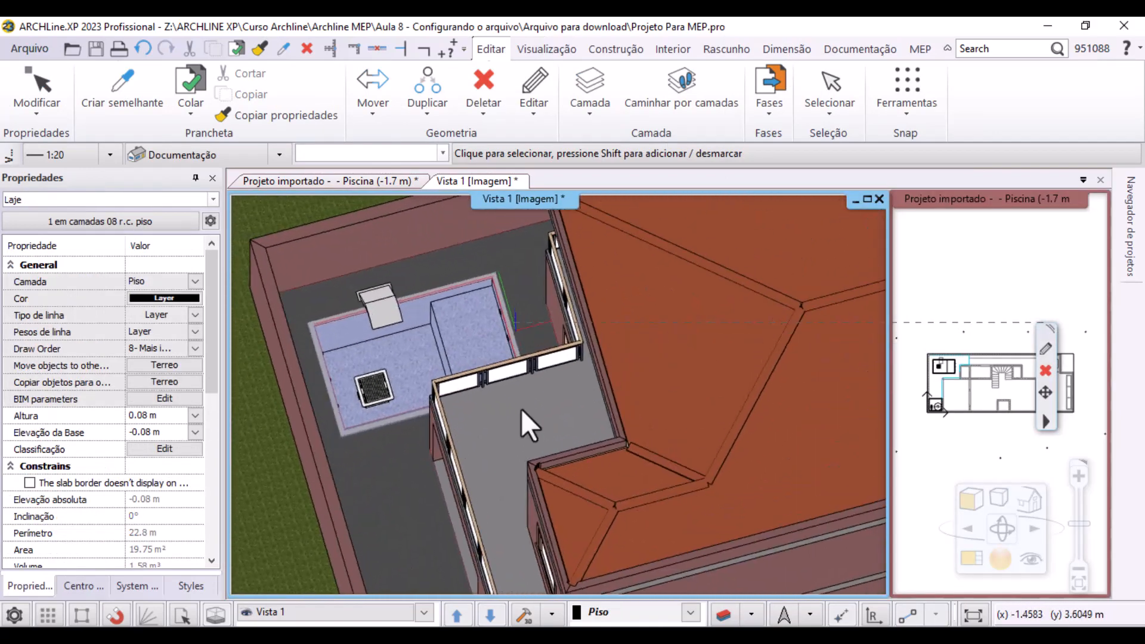
pyautogui.moveTo(504, 406); pyautogui.dragTo(530, 389, button='middle')
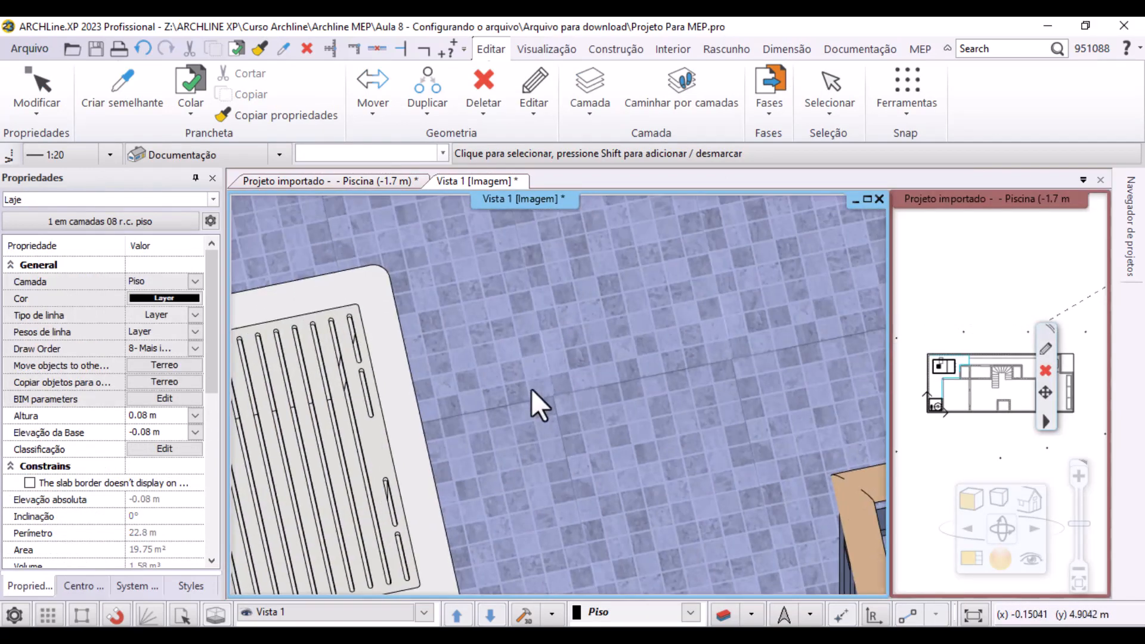
pyautogui.moveTo(667, 378); pyautogui.dragTo(456, 458, button='middle')
# Lower the floor drain vertically, using a point on its rim as the base, until the rim sits on the pool floor
pyautogui.click(456, 458)
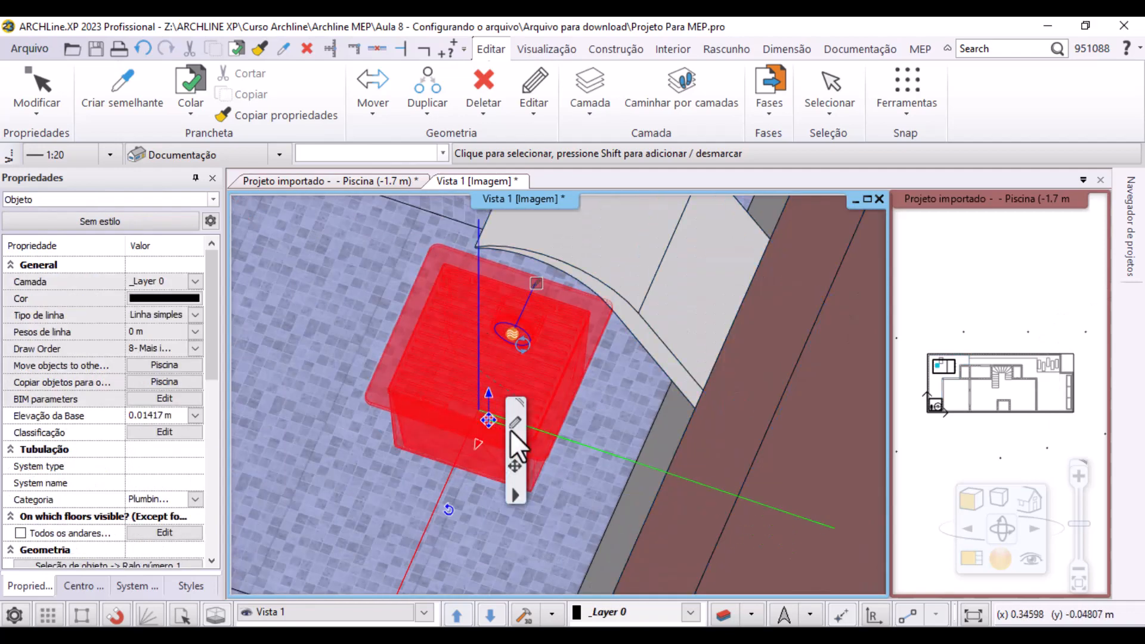
pyautogui.click(515, 467)
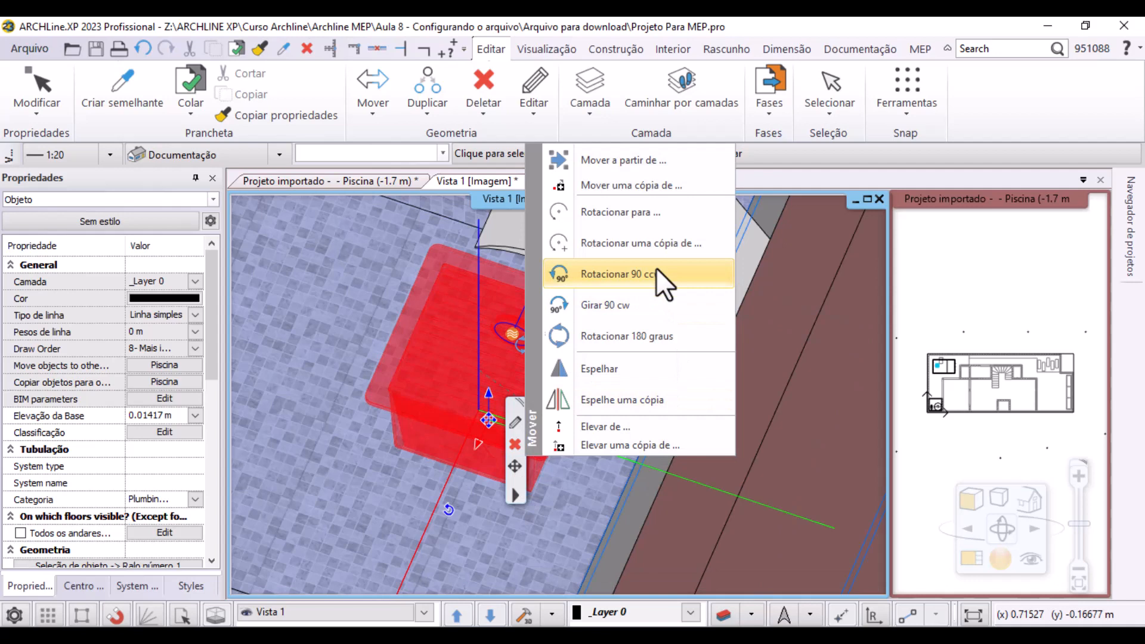
pyautogui.click(619, 158)
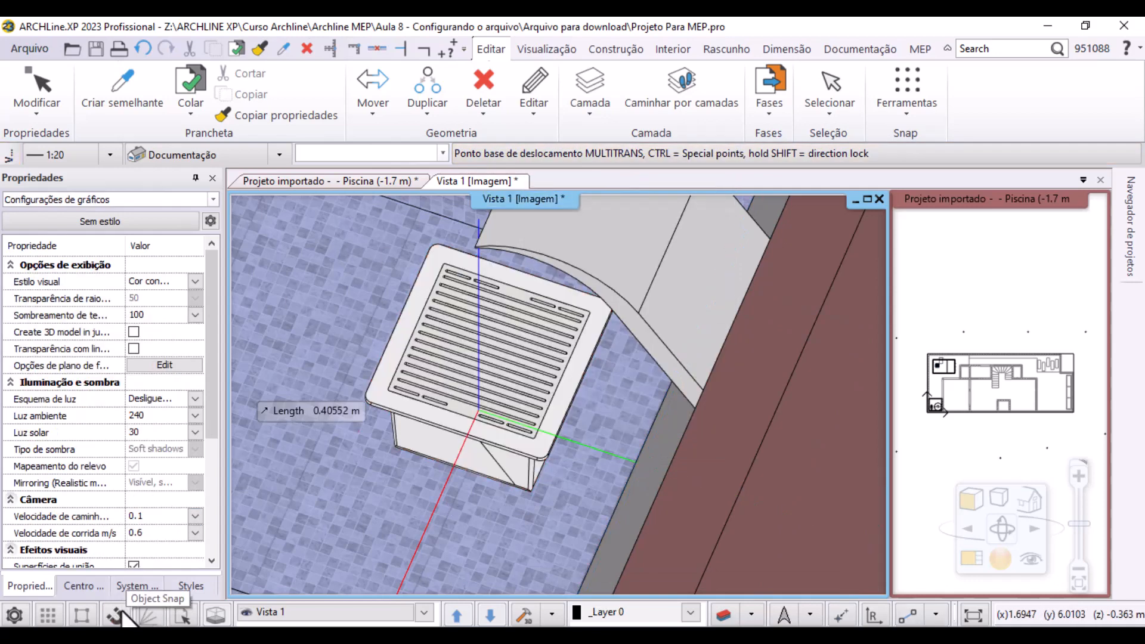
pyautogui.scroll(5, 466, 401)
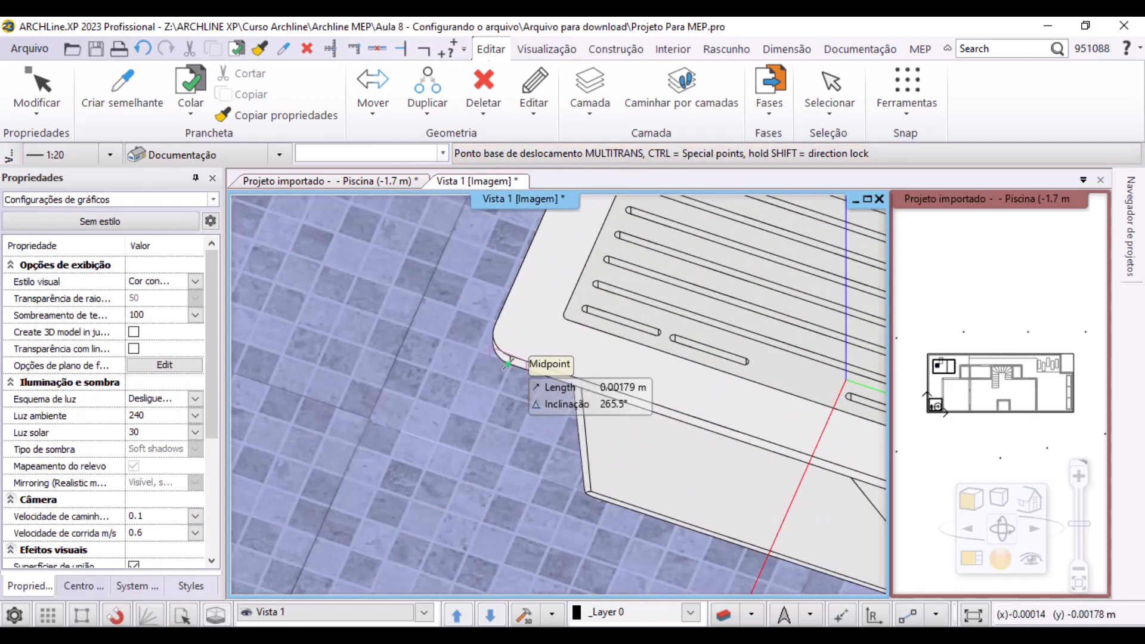
pyautogui.click(507, 363)
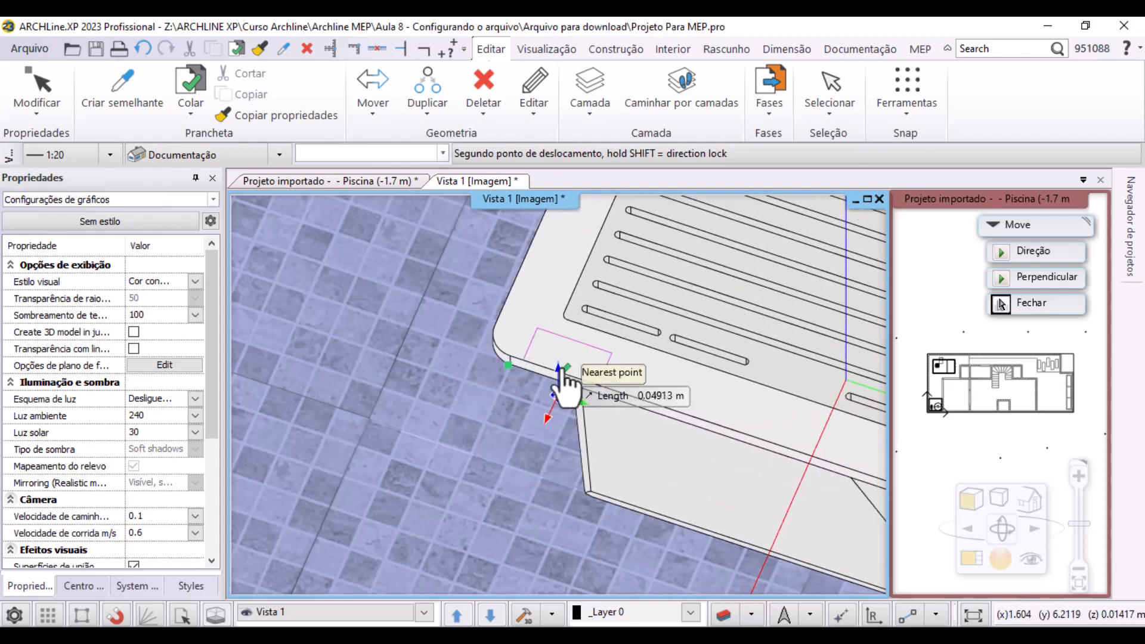
pyautogui.click(561, 381)
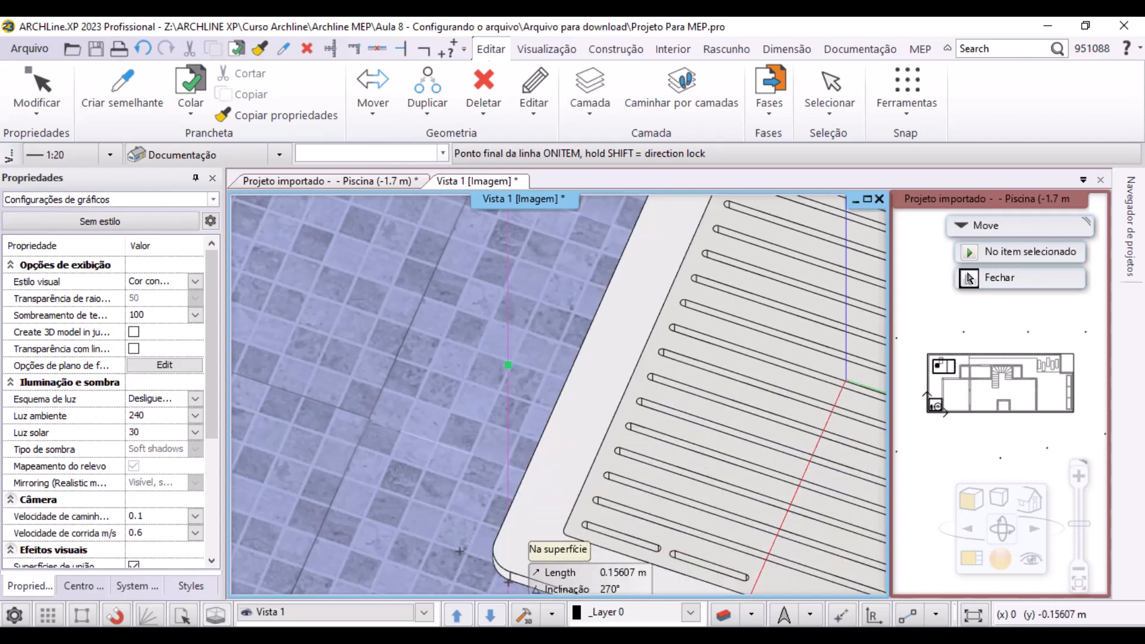
pyautogui.press('Escape')
pyautogui.scroll(-5, 536, 414)
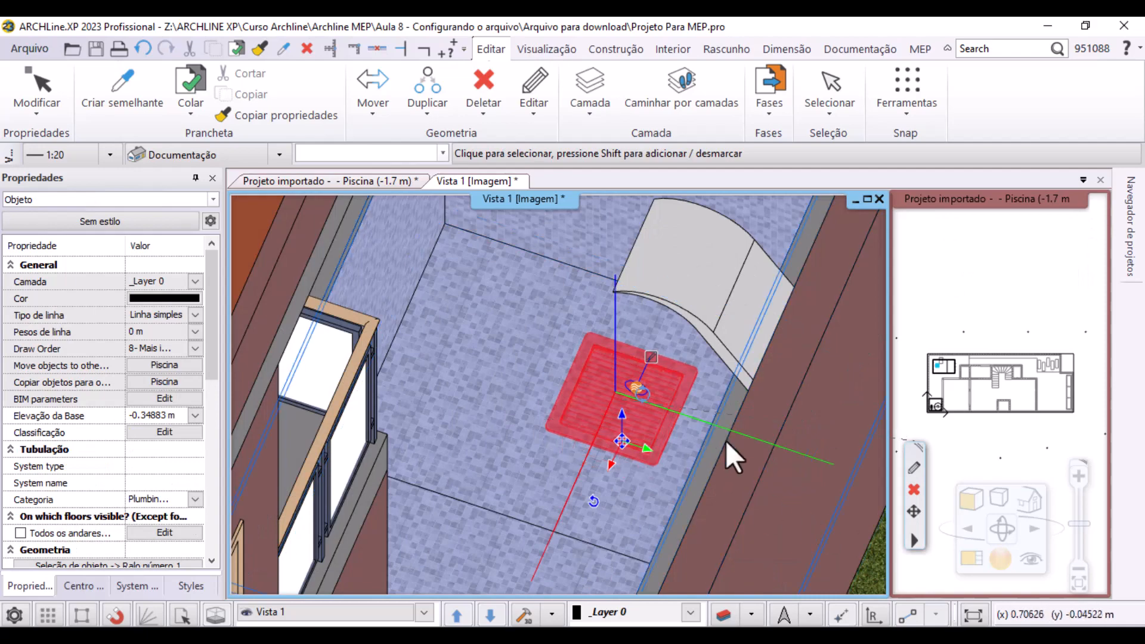
pyautogui.press('Escape')
pyautogui.scroll(3, 719, 516)
pyautogui.click(629, 414)
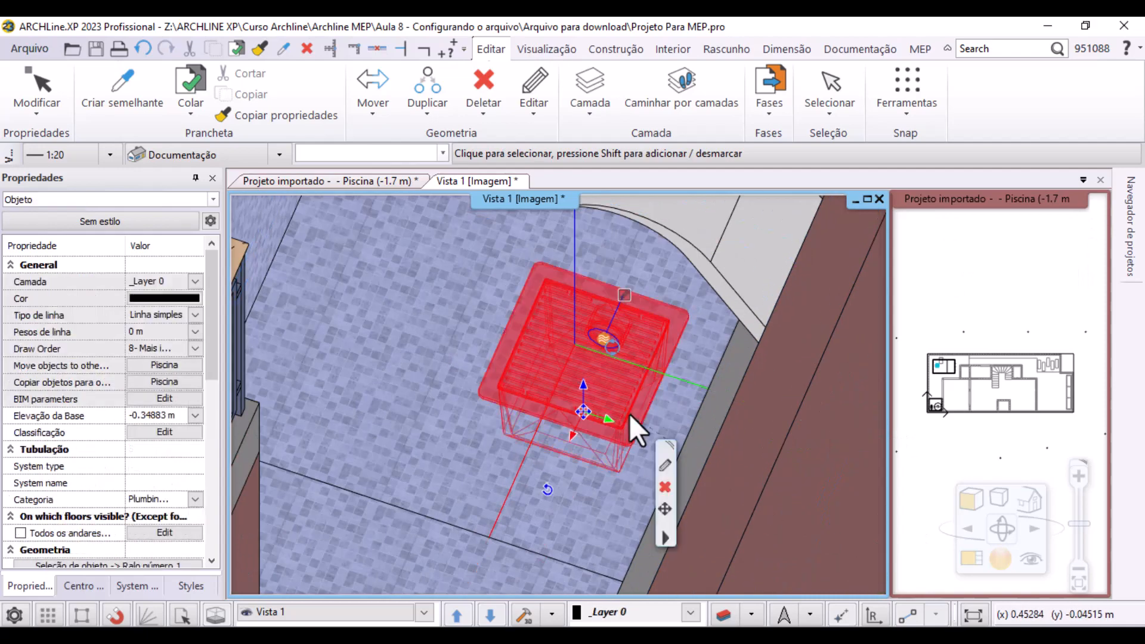
pyautogui.scroll(-4, 536, 426)
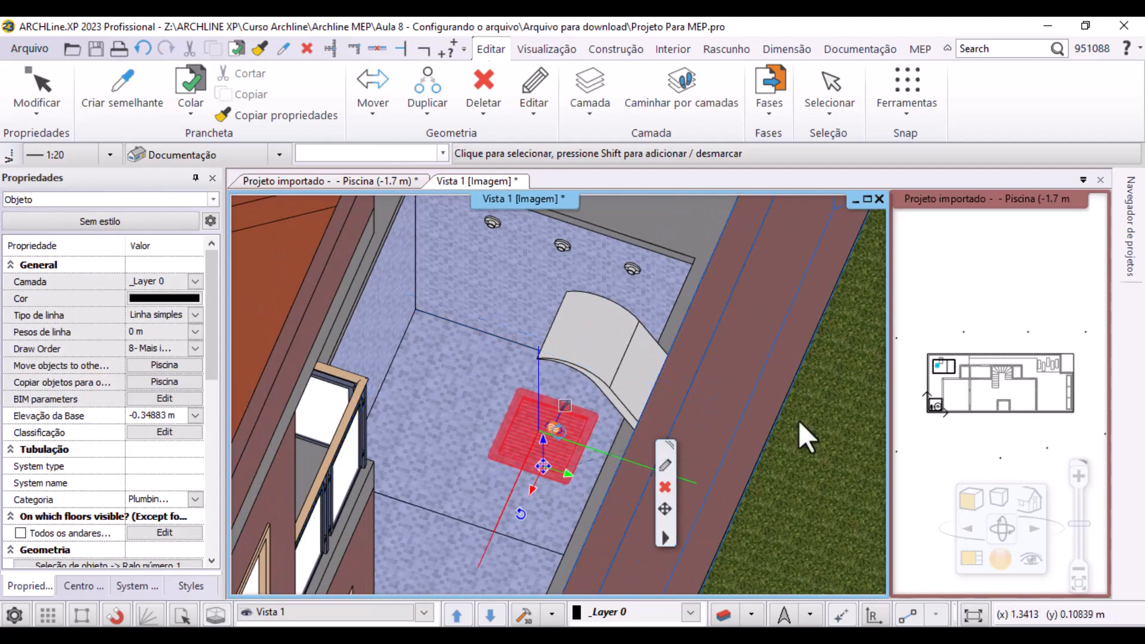
# Move the floor drain in the plan closer to the centre of the pool's larger section and clear its selection
pyautogui.click(997, 455)
pyautogui.click(974, 560)
pyautogui.scroll(5, 394, 316)
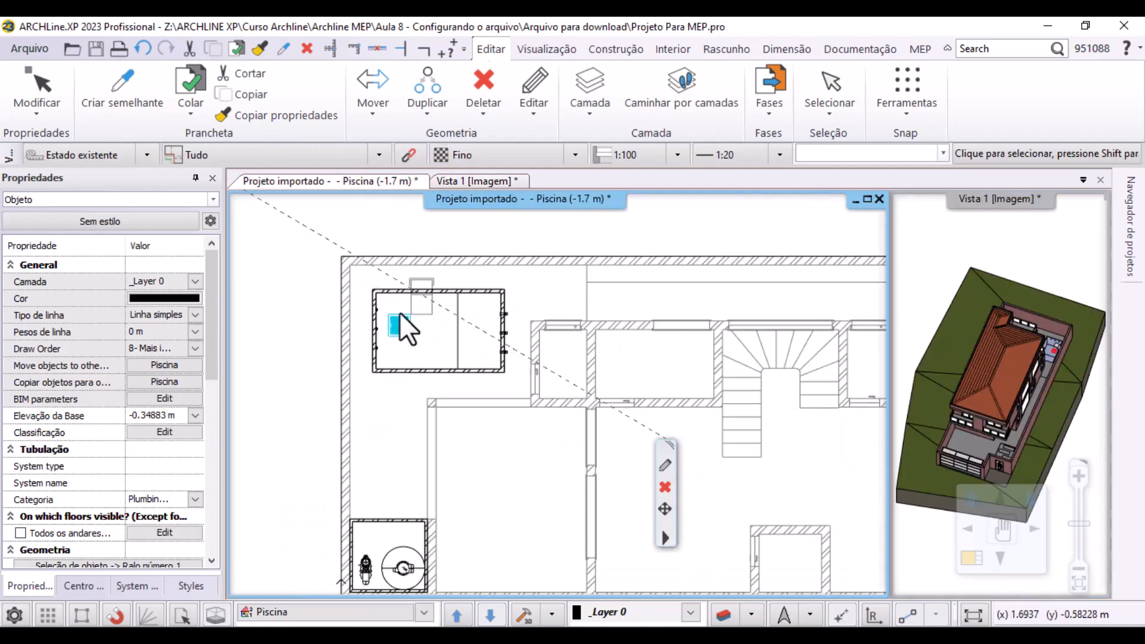
pyautogui.moveTo(396, 318); pyautogui.dragTo(430, 300, button='middle')
pyautogui.scroll(2, 552, 399)
pyautogui.click(458, 328)
pyautogui.click(460, 327)
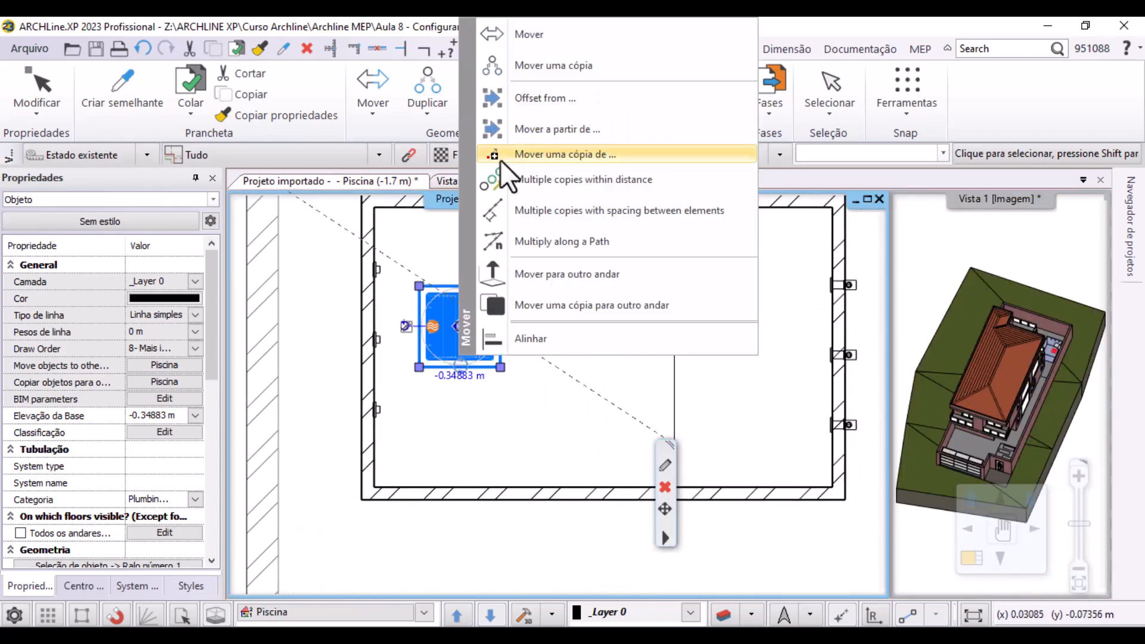
pyautogui.click(530, 39)
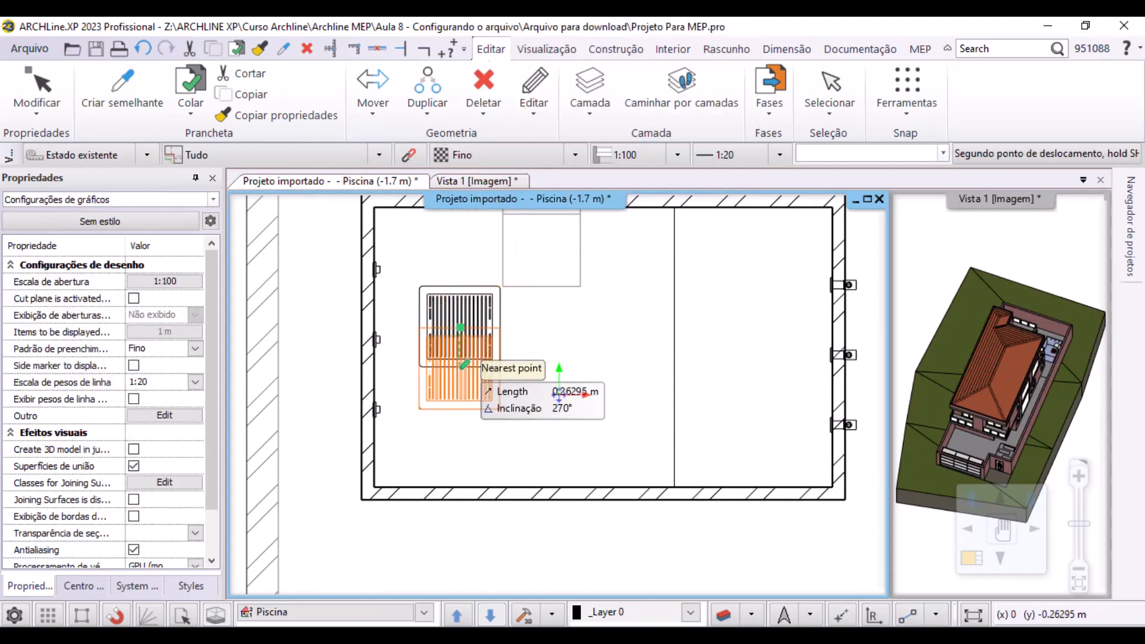
pyautogui.scroll(4, 385, 331)
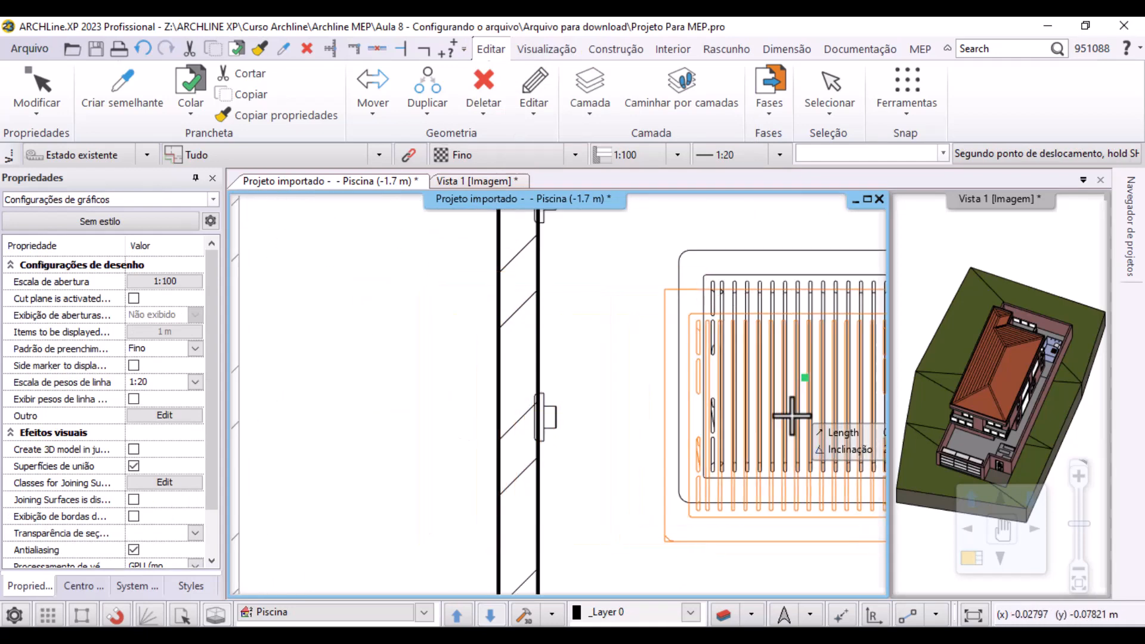
pyautogui.moveTo(873, 437); pyautogui.dragTo(401, 378, button='middle')
pyautogui.click(440, 392)
pyautogui.scroll(-3, 625, 387)
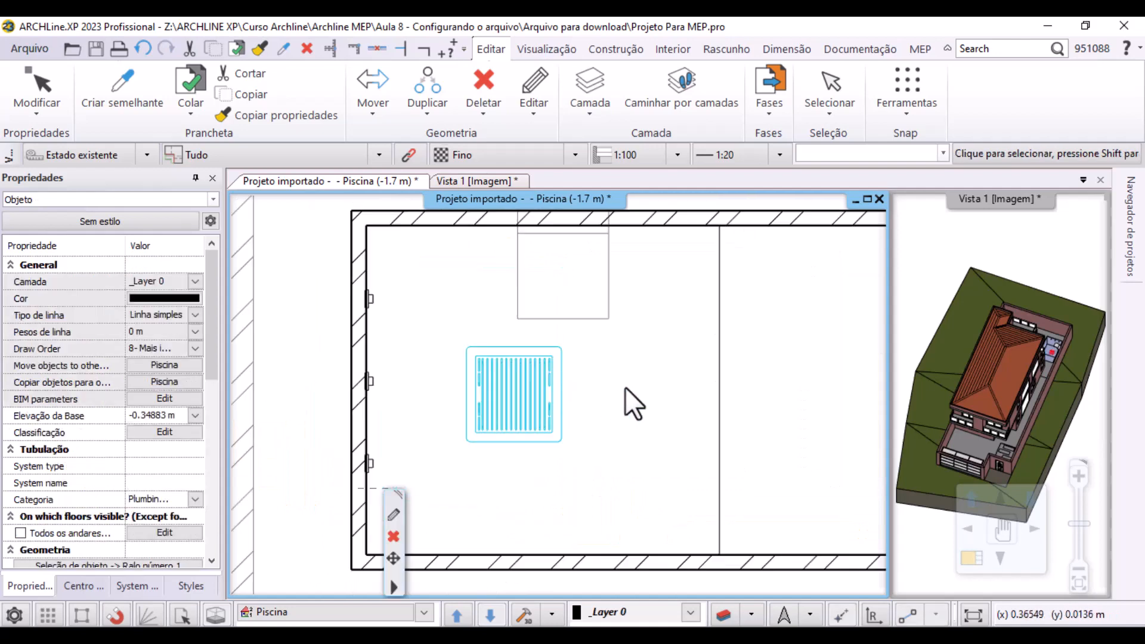
pyautogui.press('Escape')
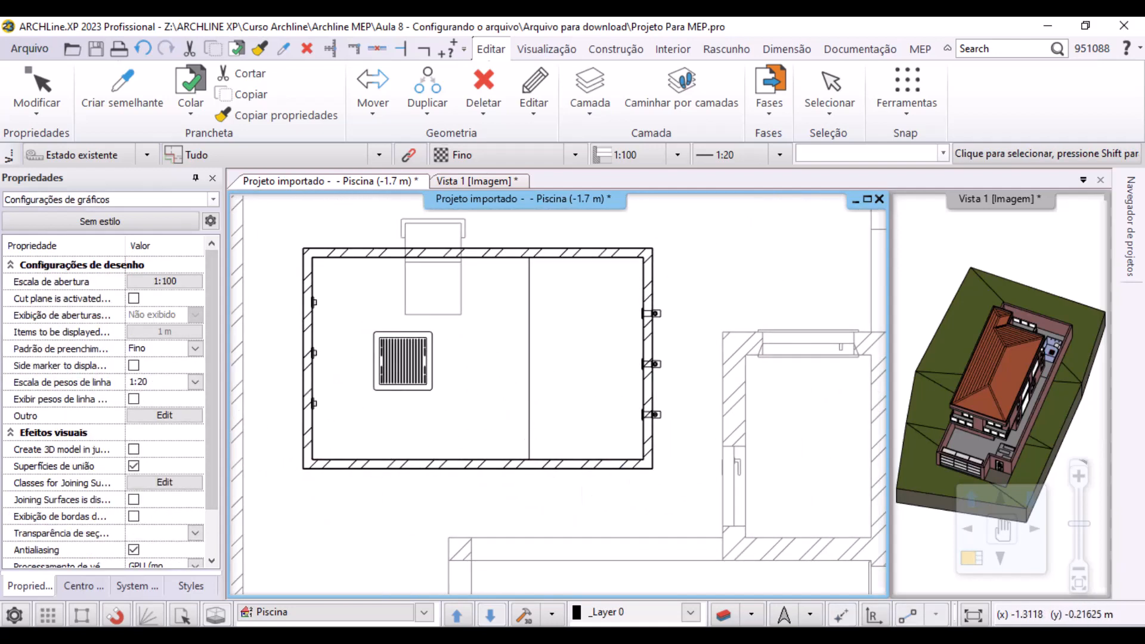
# Choose the Ducha Square shower from the Piscina category of the object library for placement in the plan
pyautogui.click(84, 586)
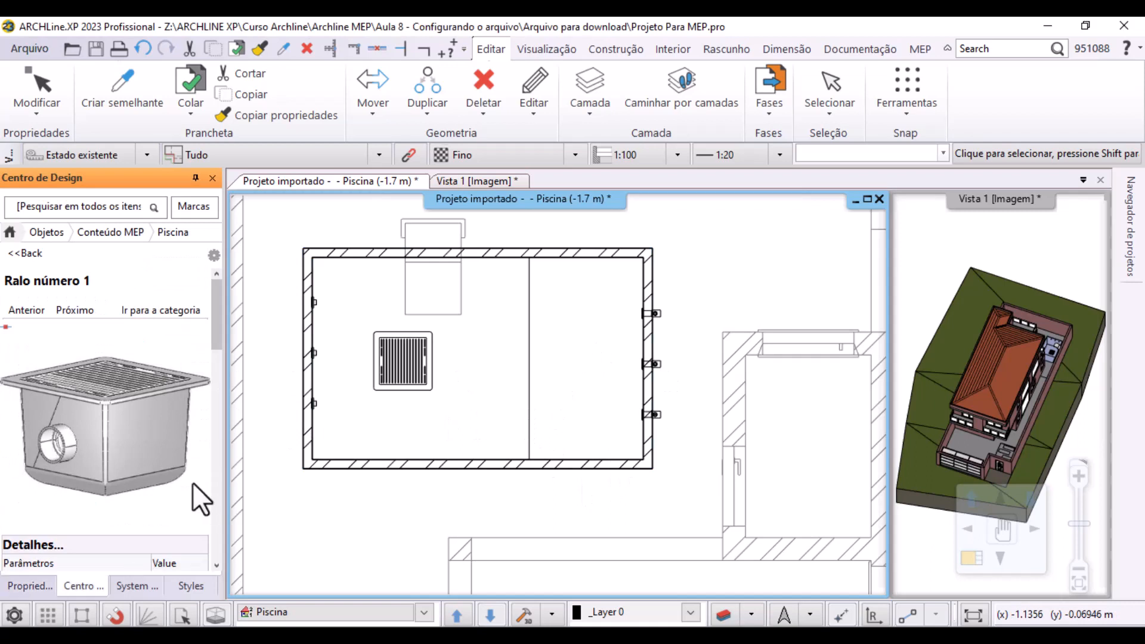
pyautogui.click(24, 254)
pyautogui.click(40, 426)
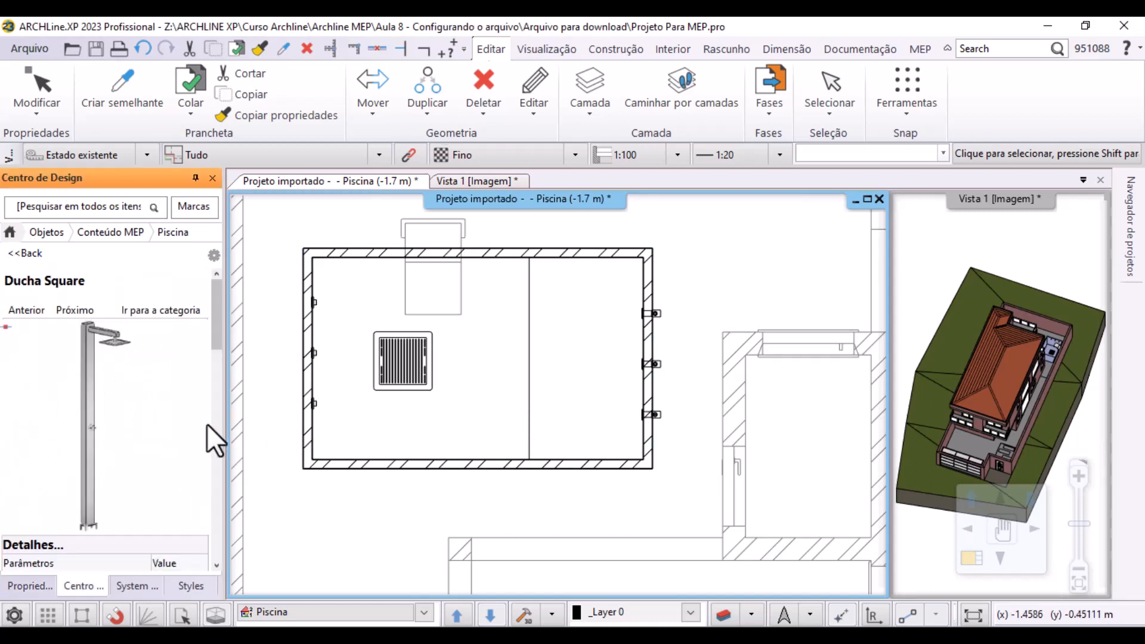
pyautogui.moveTo(389, 509); pyautogui.dragTo(391, 512)
pyautogui.click(501, 543)
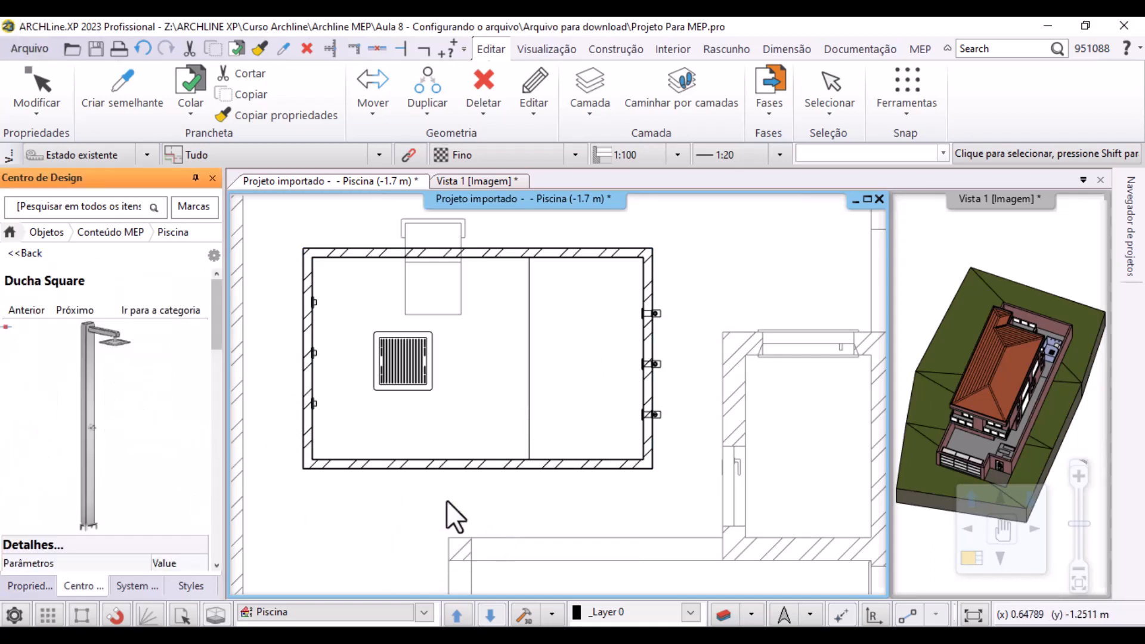
pyautogui.scroll(5, 446, 500)
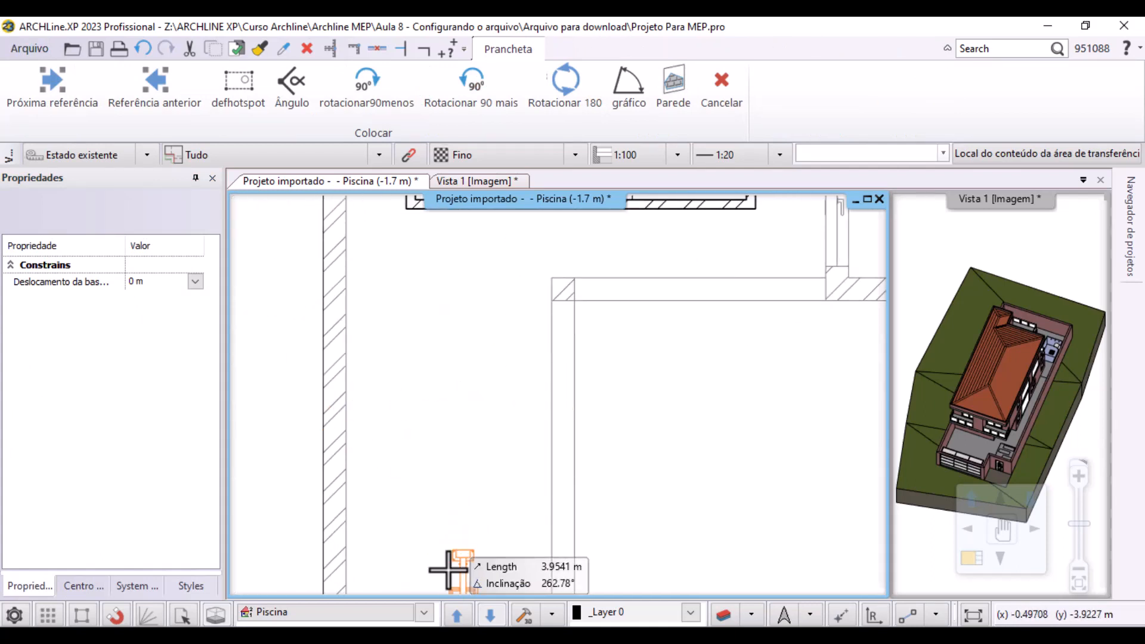
# Place one Ducha Square on the Terreo floor beside the left outer wall below the pool, rotated so its head points toward the house
pyautogui.click(456, 616)
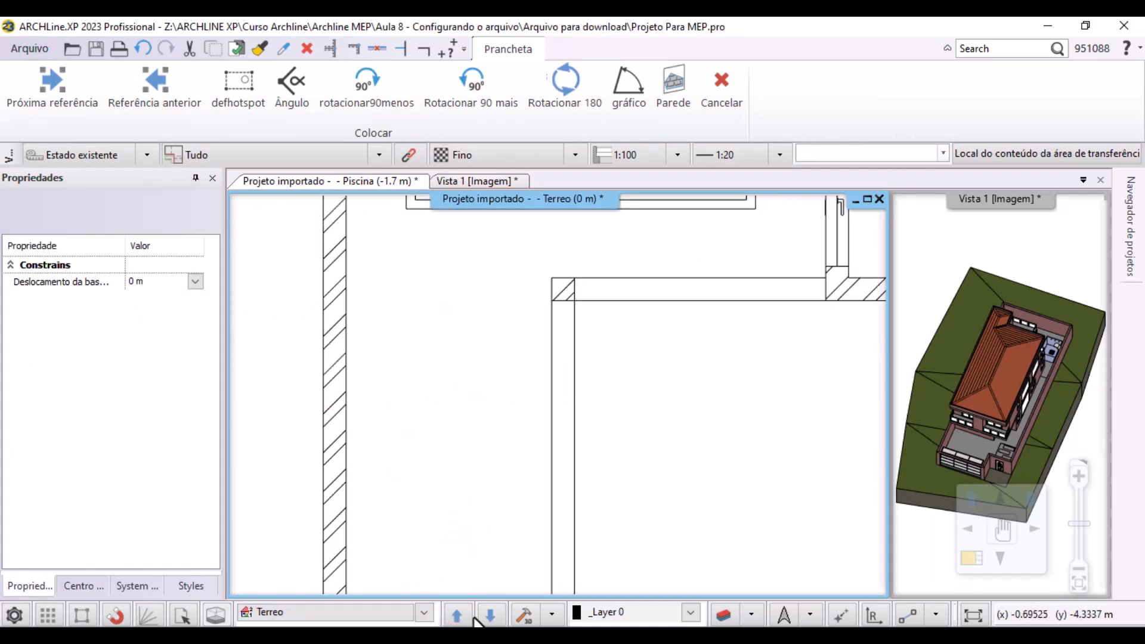
pyautogui.scroll(4, 396, 396)
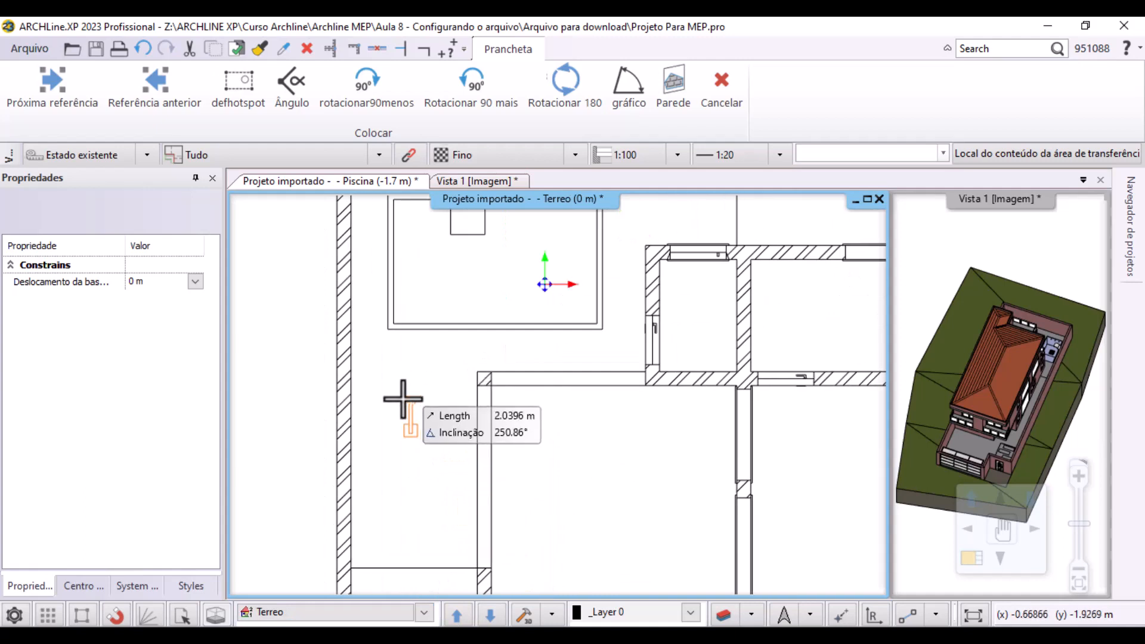
pyautogui.click(481, 97)
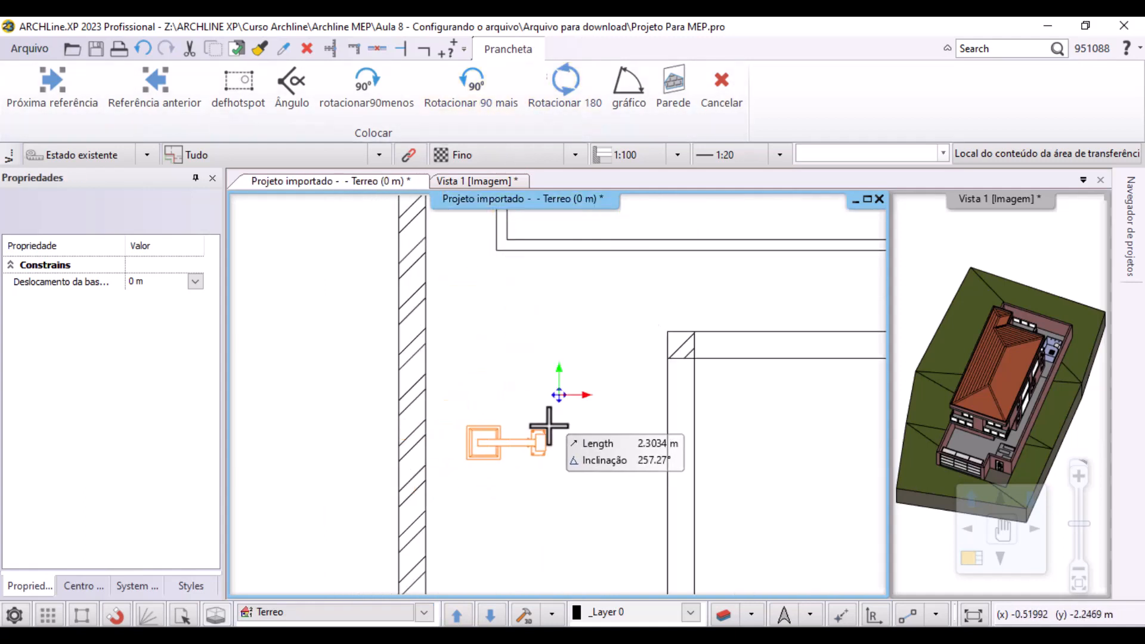
pyautogui.click(546, 95)
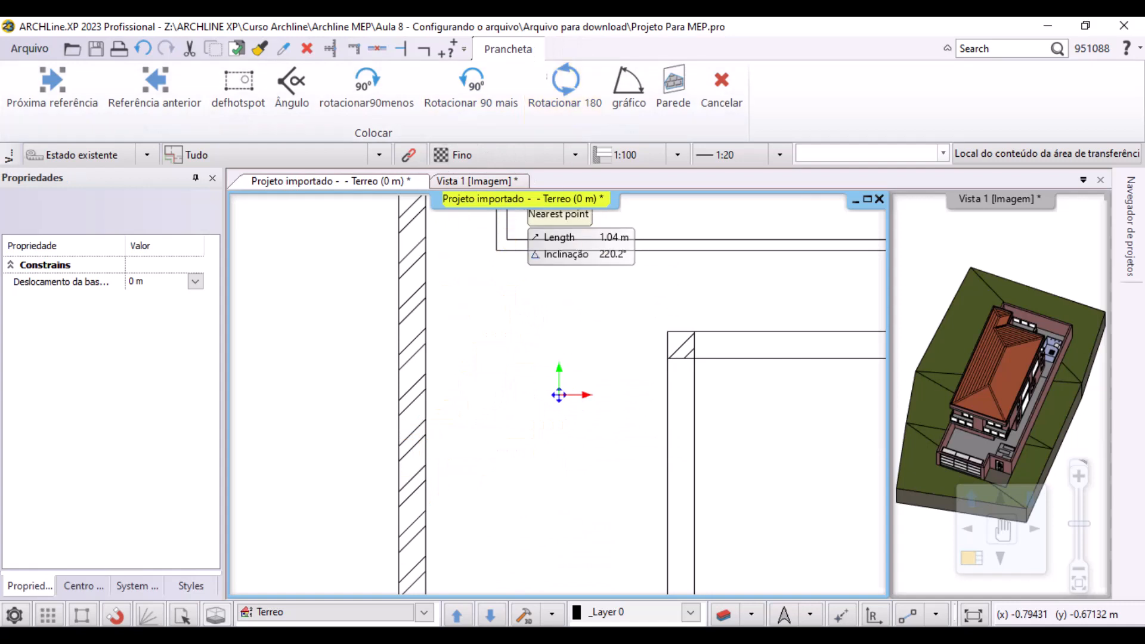
pyautogui.click(449, 469)
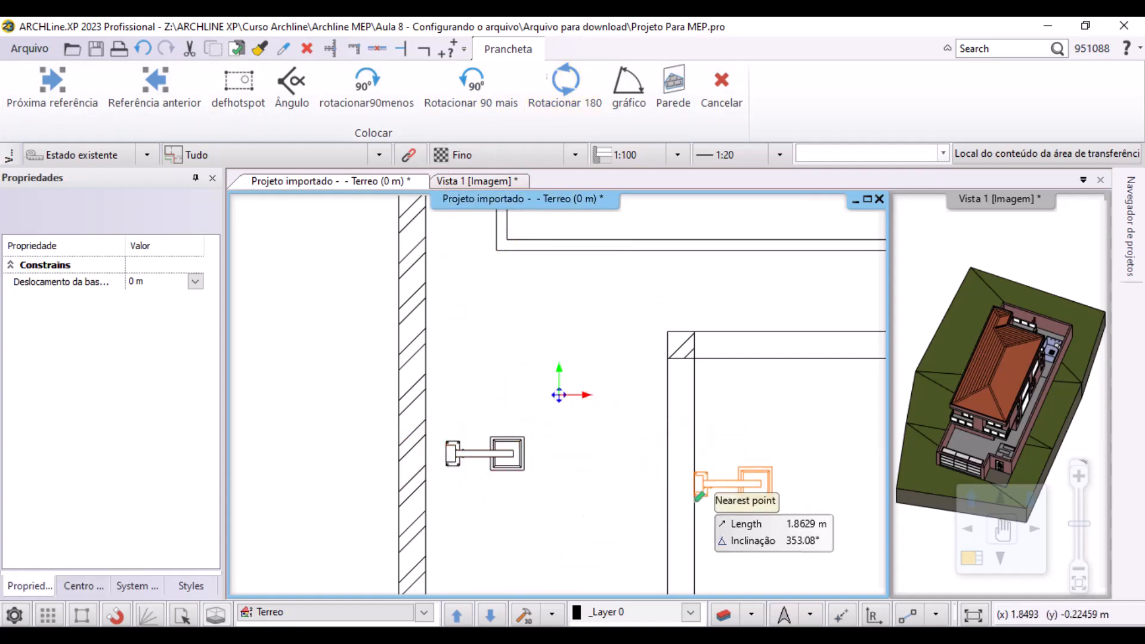
pyautogui.press('Escape')
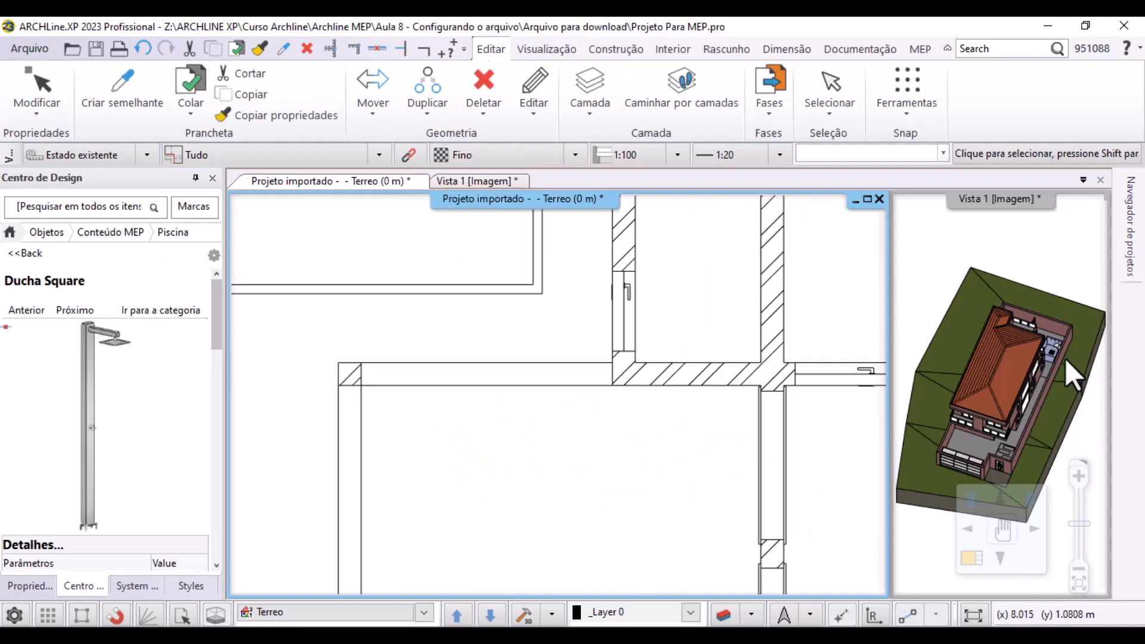
# Examine the base of the Ducha Square and its fixing bolts where it meets the floor in the 3D view
pyautogui.click(1066, 360)
pyautogui.scroll(6, 1057, 342)
pyautogui.scroll(8, 946, 400)
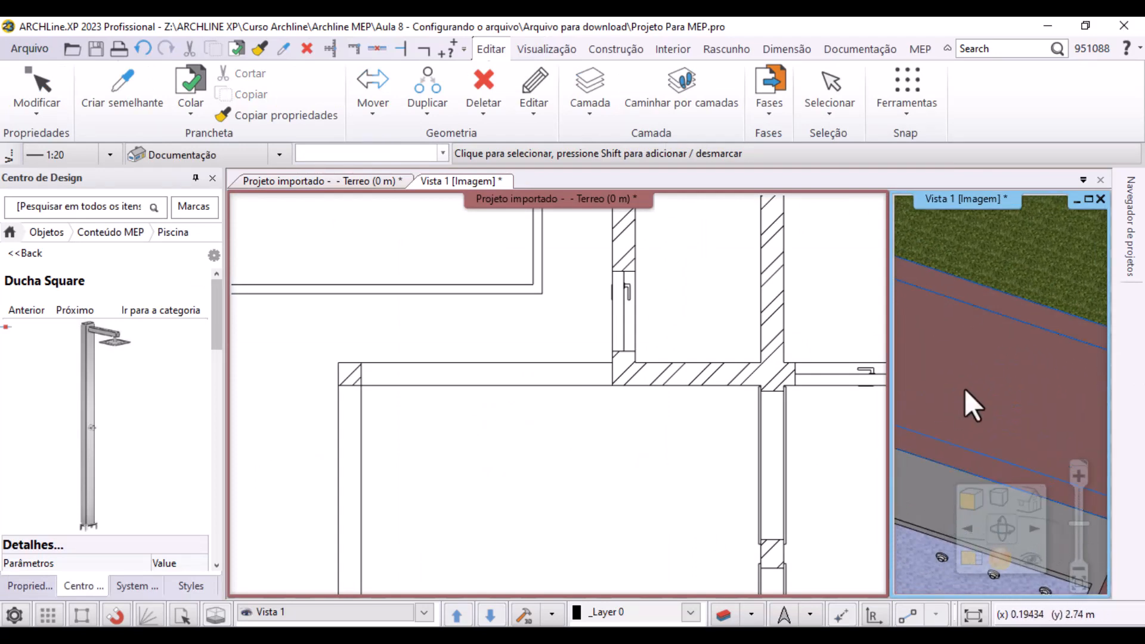
pyautogui.moveTo(947, 256); pyautogui.dragTo(1065, 328, button='middle')
pyautogui.scroll(5, 1014, 334)
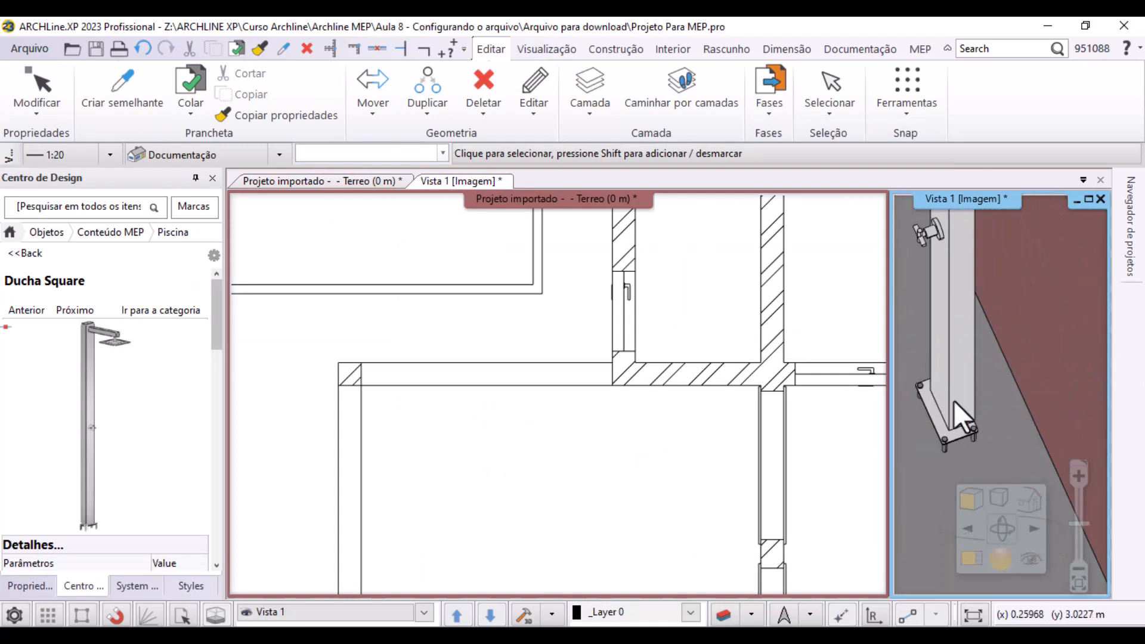
pyautogui.moveTo(968, 438); pyautogui.dragTo(955, 477, button='middle')
pyautogui.keyDown('shift'); pyautogui.moveTo(955, 436); pyautogui.dragTo(997, 370, button='middle'); pyautogui.keyUp('shift')
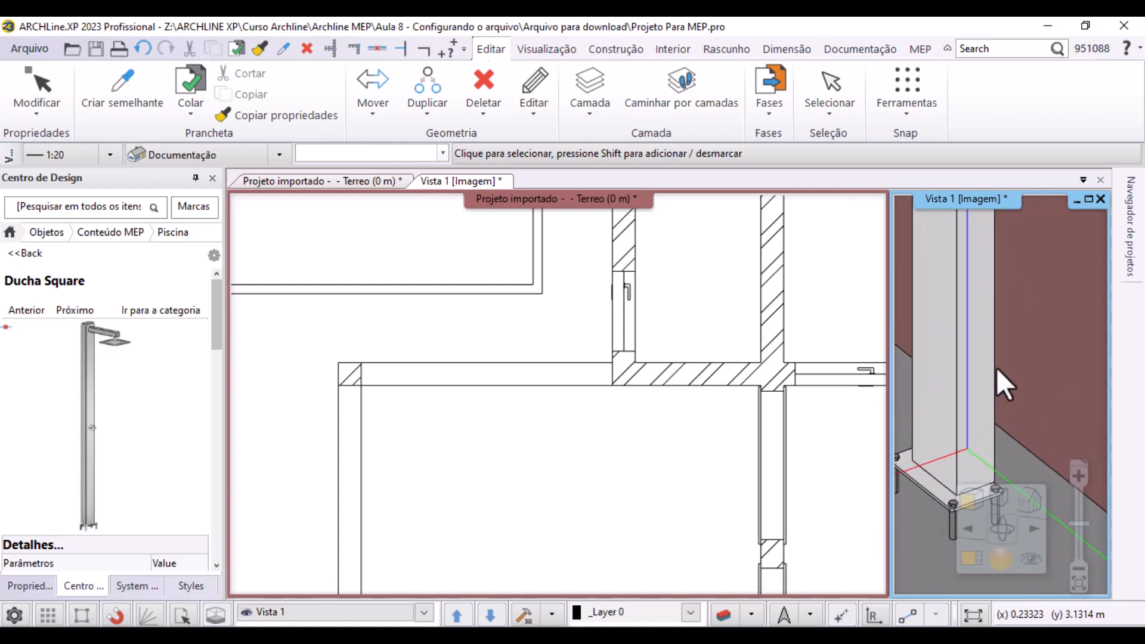
pyautogui.moveTo(1025, 428)
pyautogui.keyDown('shift'); pyautogui.mouseDown(button='middle')
pyautogui.moveTo(984, 428)
pyautogui.moveTo(1026, 426)
pyautogui.mouseUp(button='middle'); pyautogui.keyUp('shift')
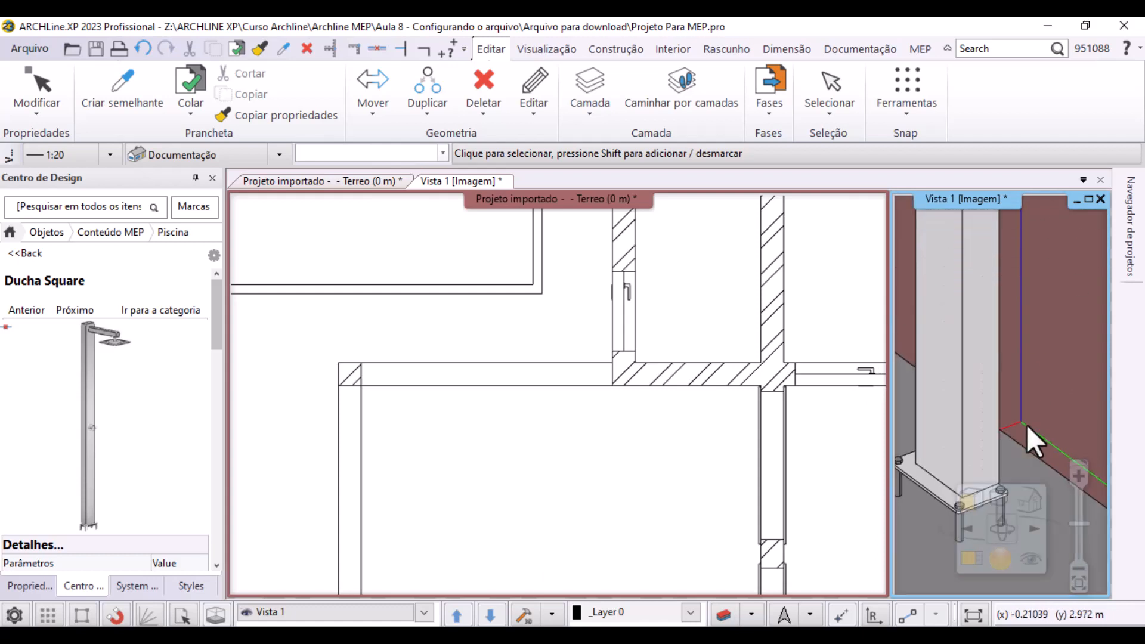
# Make the 3D view the large main view and select the Ducha Square shower near its base
pyautogui.click(956, 430)
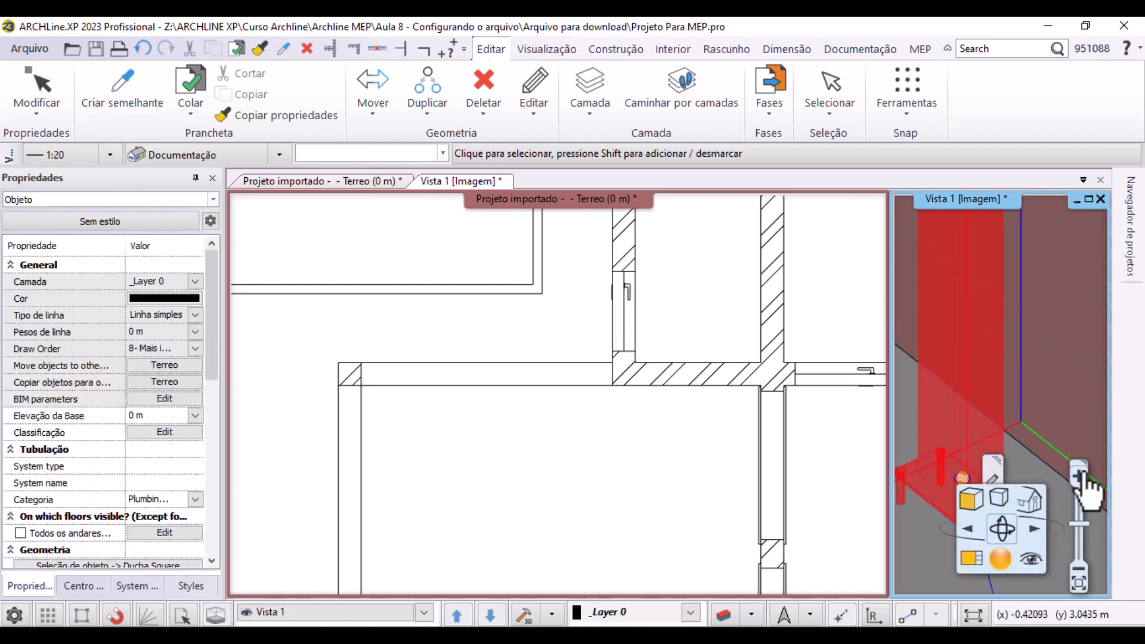
pyautogui.click(970, 564)
pyautogui.scroll(10, 561, 429)
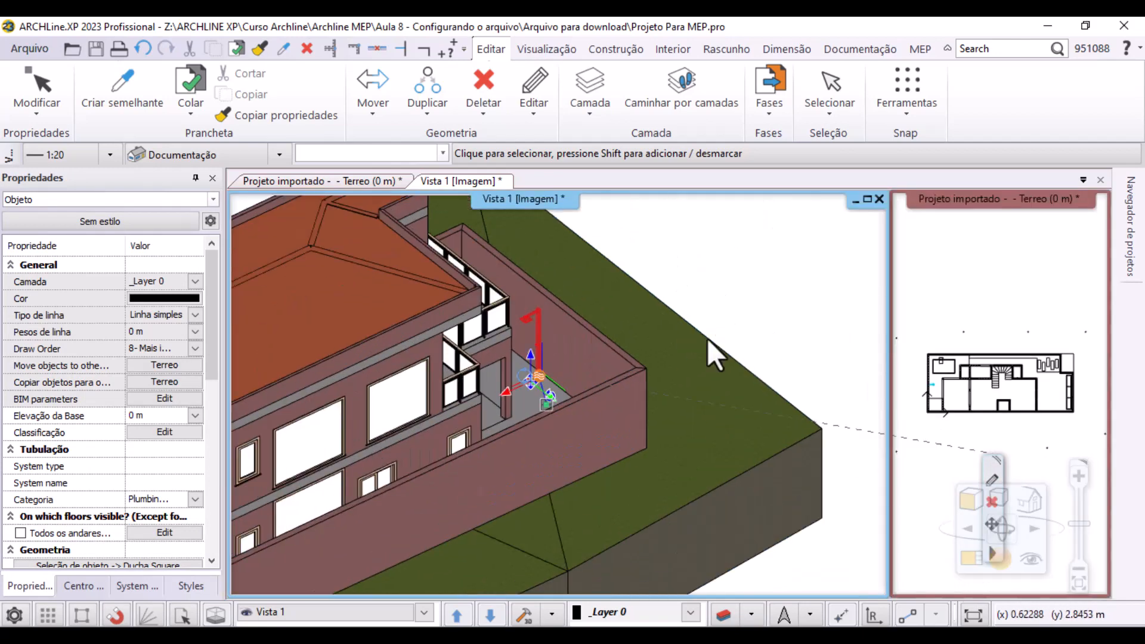
pyautogui.scroll(5, 579, 406)
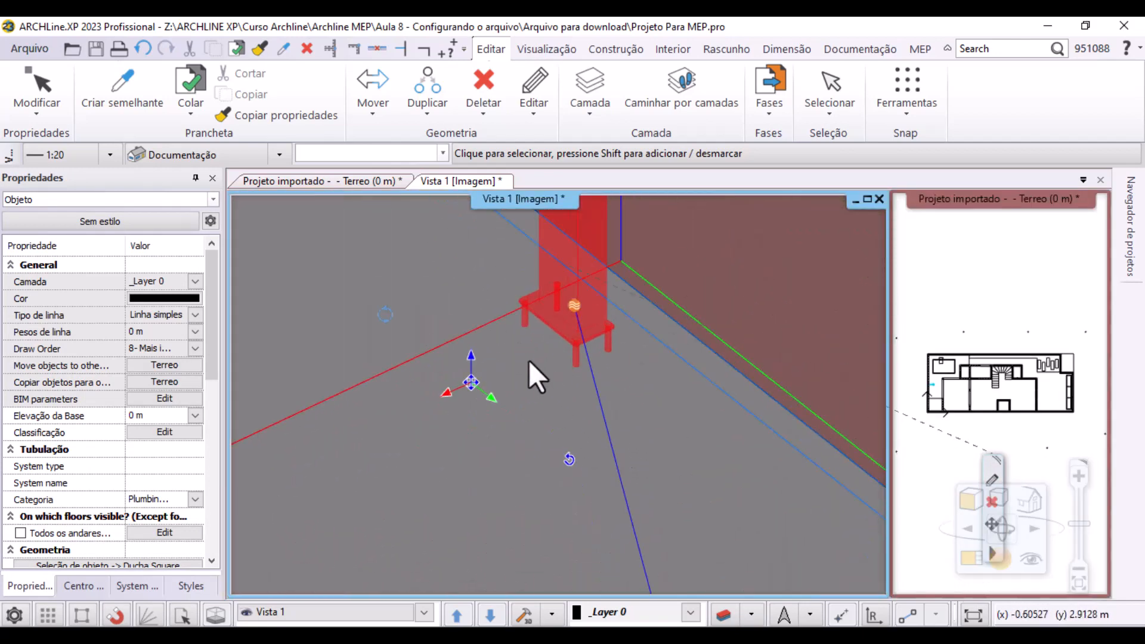
pyautogui.scroll(2, 588, 307)
pyautogui.scroll(-4, 553, 309)
pyautogui.press('Escape')
pyautogui.click(581, 382)
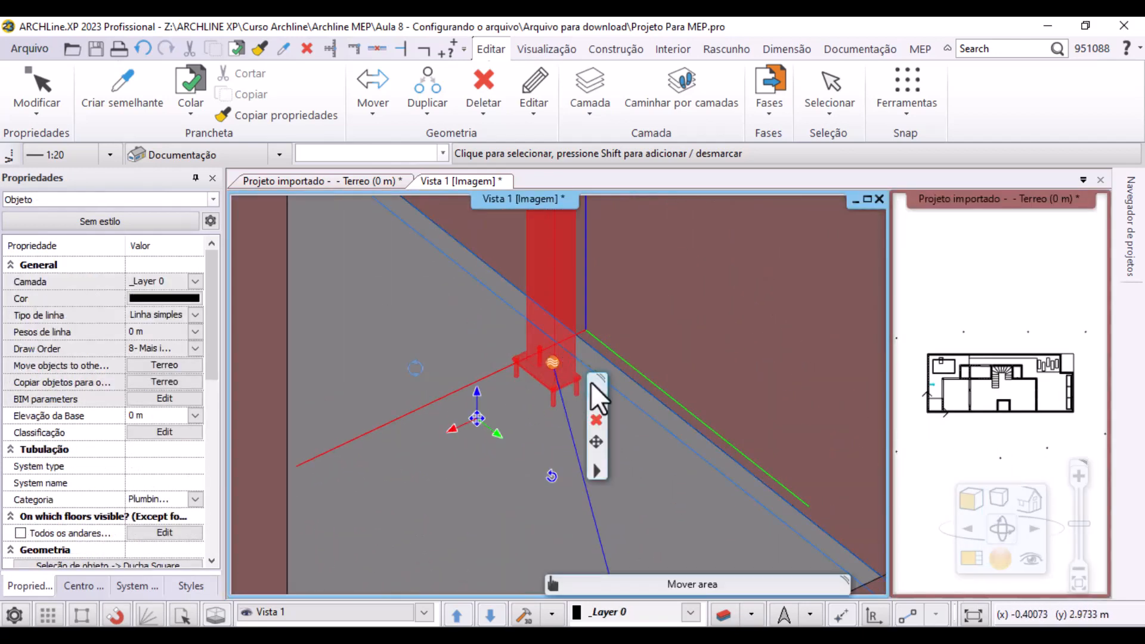
# Lower the Ducha Square from an endpoint on its base plate's lower edge to the floor surface, reaching base elevation -0.056 m
pyautogui.click(596, 471)
pyautogui.click(712, 134)
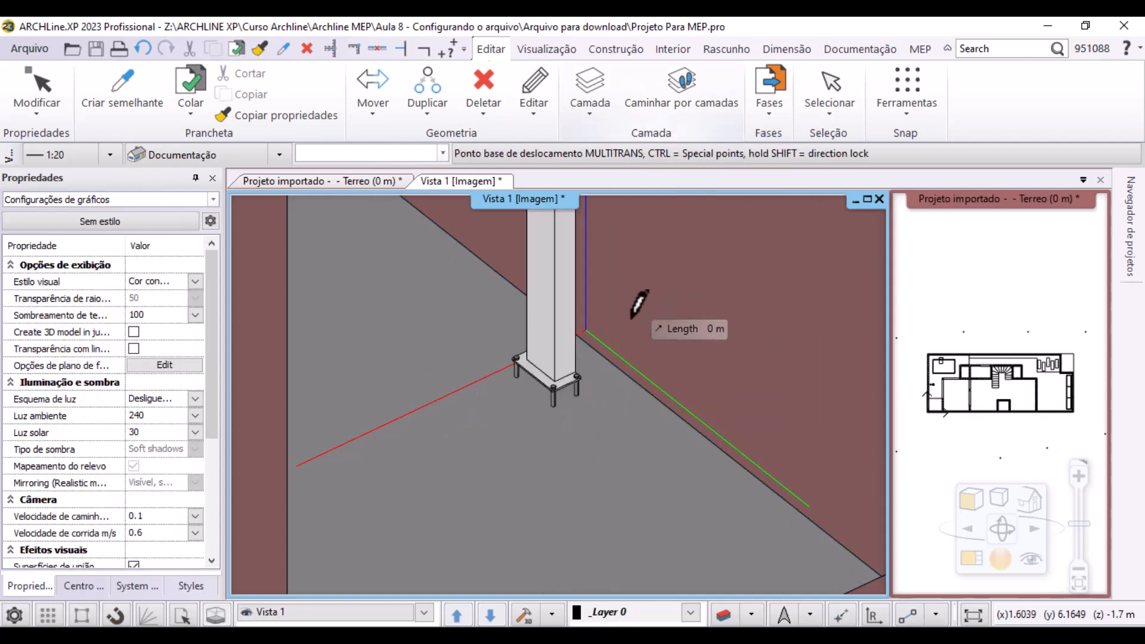
pyautogui.scroll(5, 544, 358)
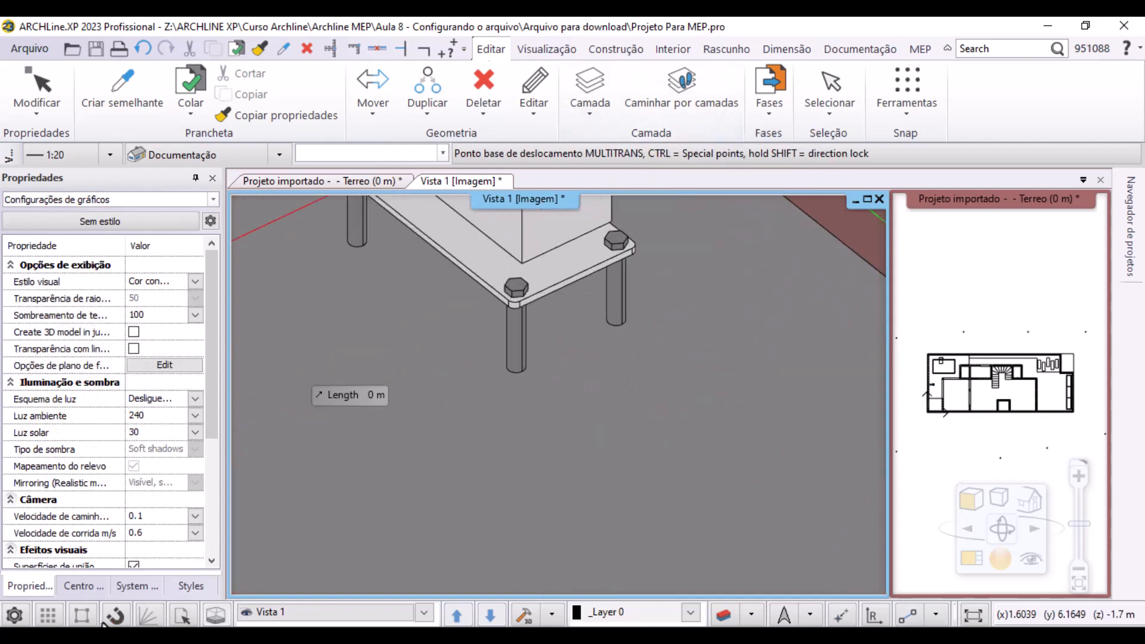
pyautogui.scroll(4, 608, 396)
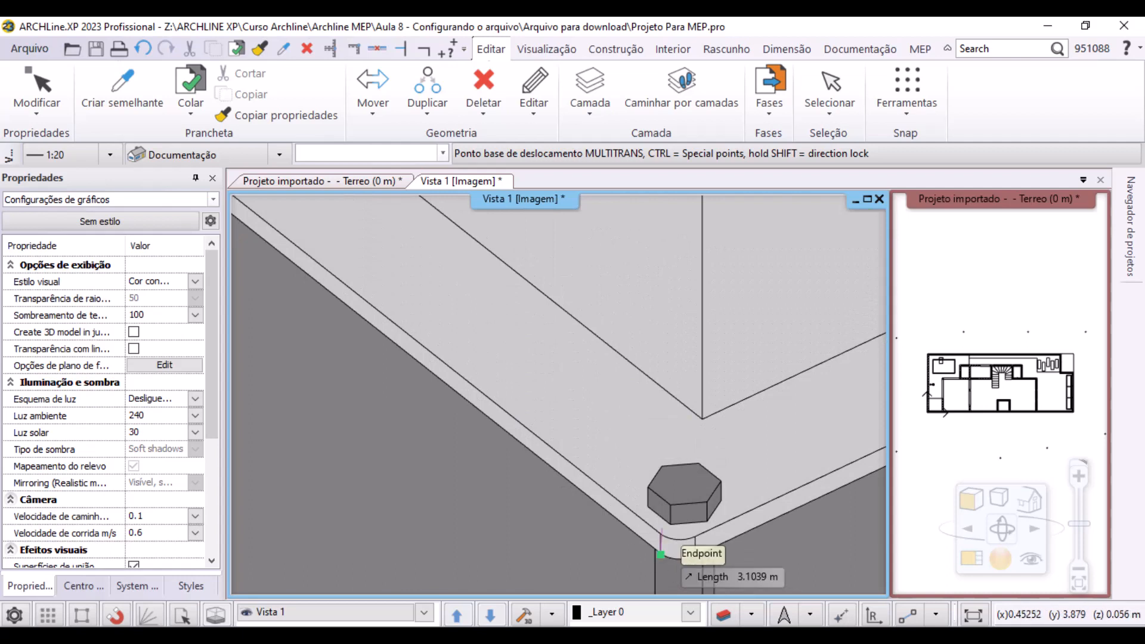
pyautogui.click(652, 550)
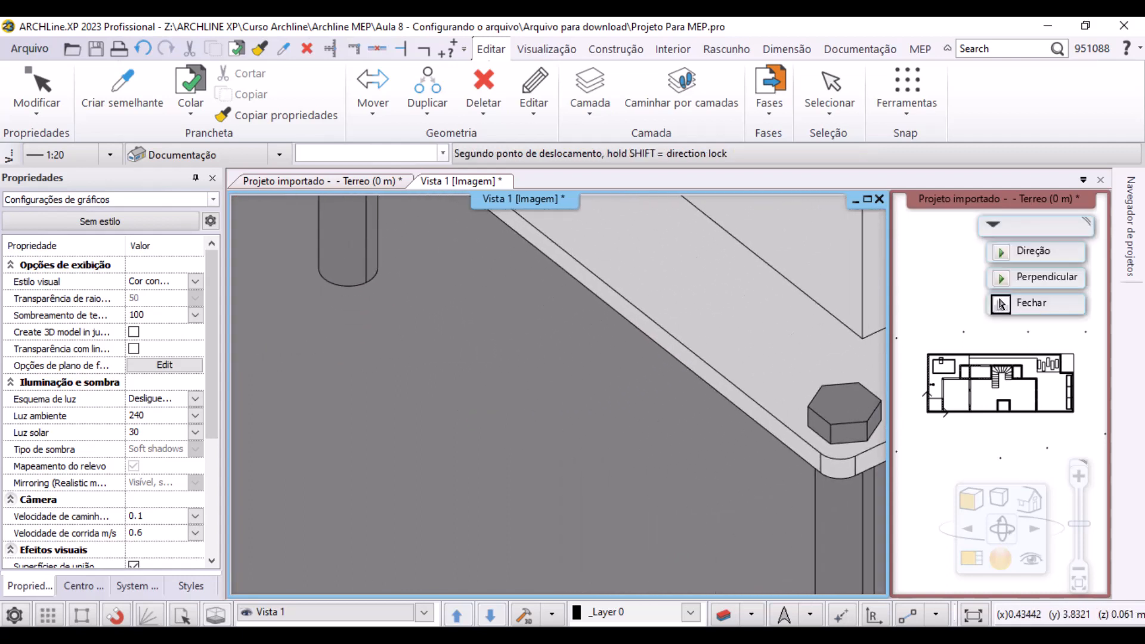
pyautogui.click(559, 390)
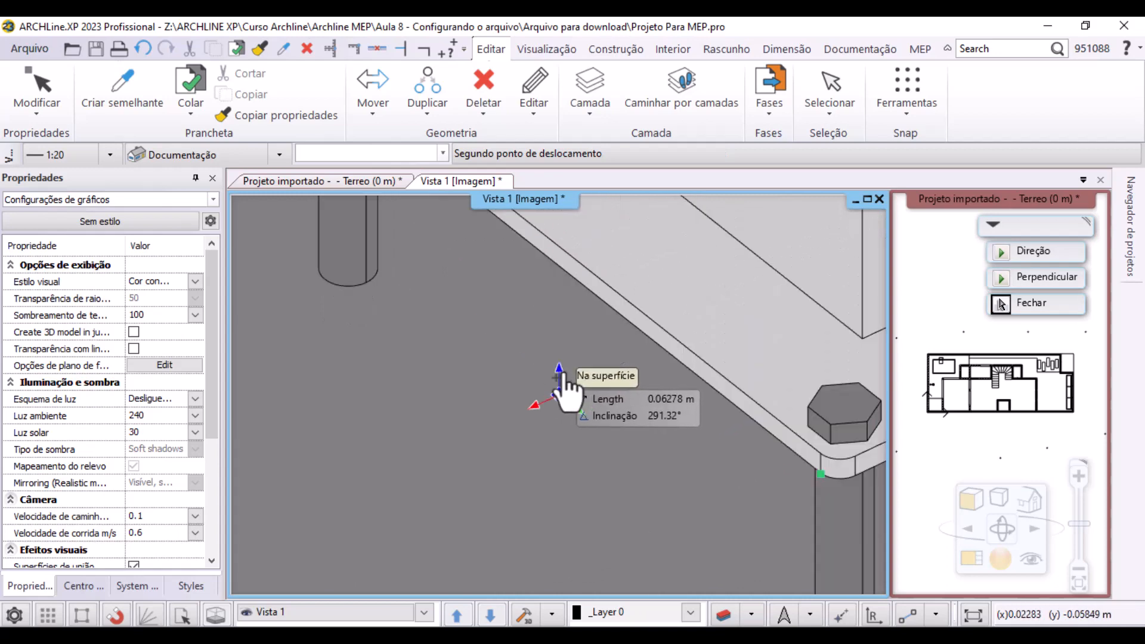
pyautogui.scroll(5, 637, 387)
pyautogui.scroll(-5, 463, 475)
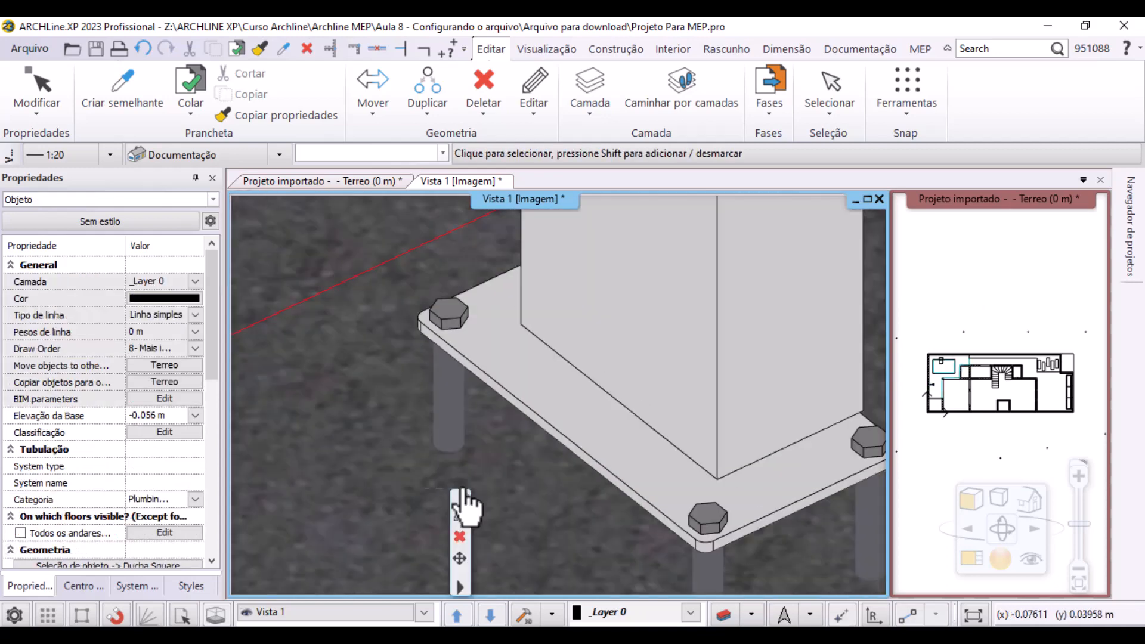
# Examine the shower, pit equipment and pool area from several angles in the 3D view, leaving nothing selected
pyautogui.click(461, 492)
pyautogui.scroll(3, 605, 396)
pyautogui.scroll(-5, 605, 396)
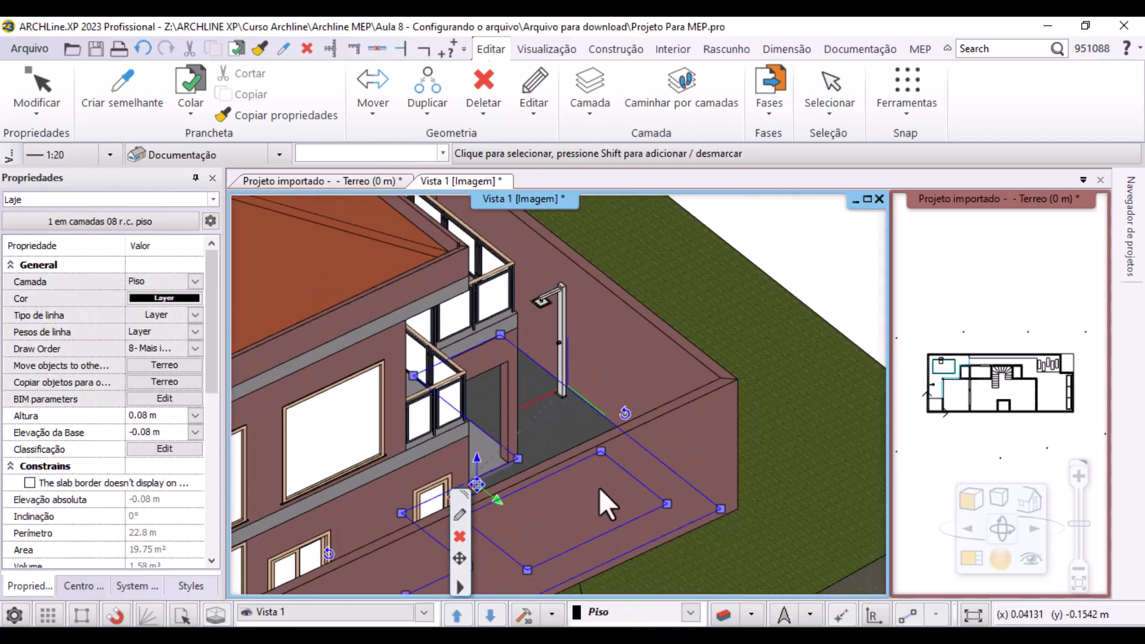
pyautogui.scroll(5, 544, 356)
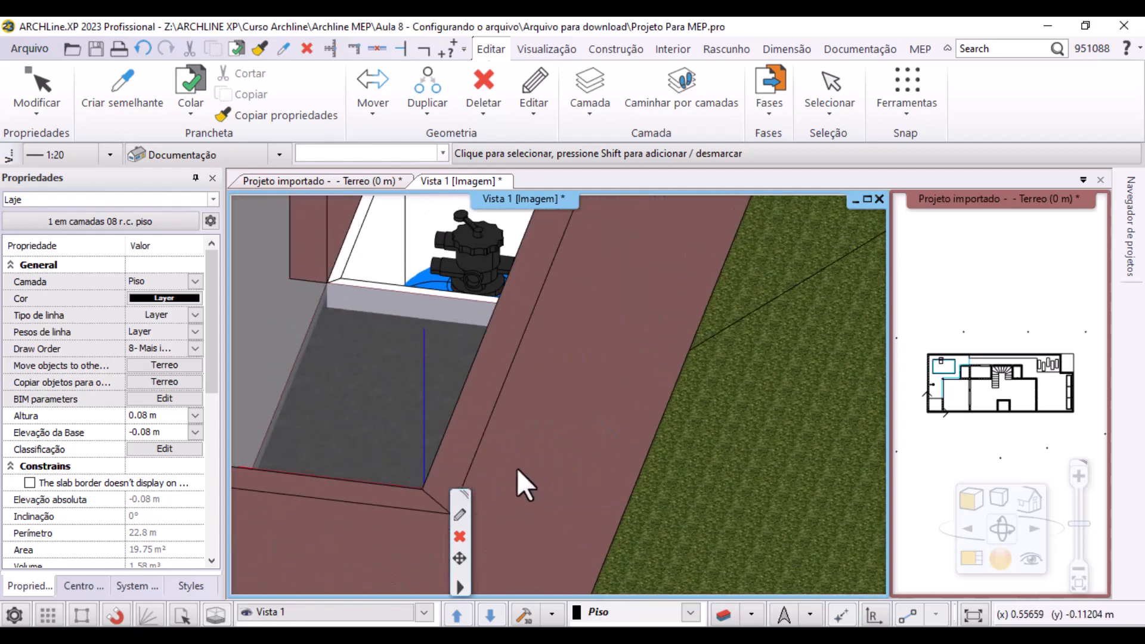
pyautogui.keyDown('shift'); pyautogui.moveTo(633, 484); pyautogui.dragTo(561, 513, button='middle'); pyautogui.keyUp('shift')
pyautogui.click(736, 396)
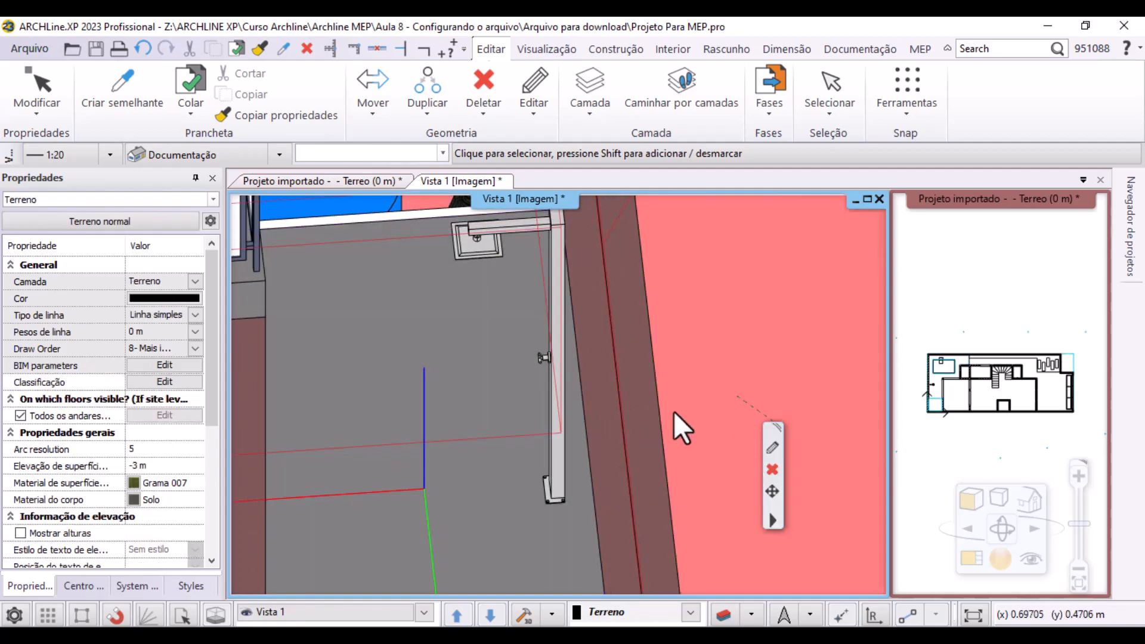
pyautogui.write('"')
pyautogui.keyDown('shift'); pyautogui.moveTo(674, 412); pyautogui.dragTo(502, 441, button='middle'); pyautogui.keyUp('shift')
pyautogui.press('Escape')
pyautogui.scroll(-8, 545, 377)
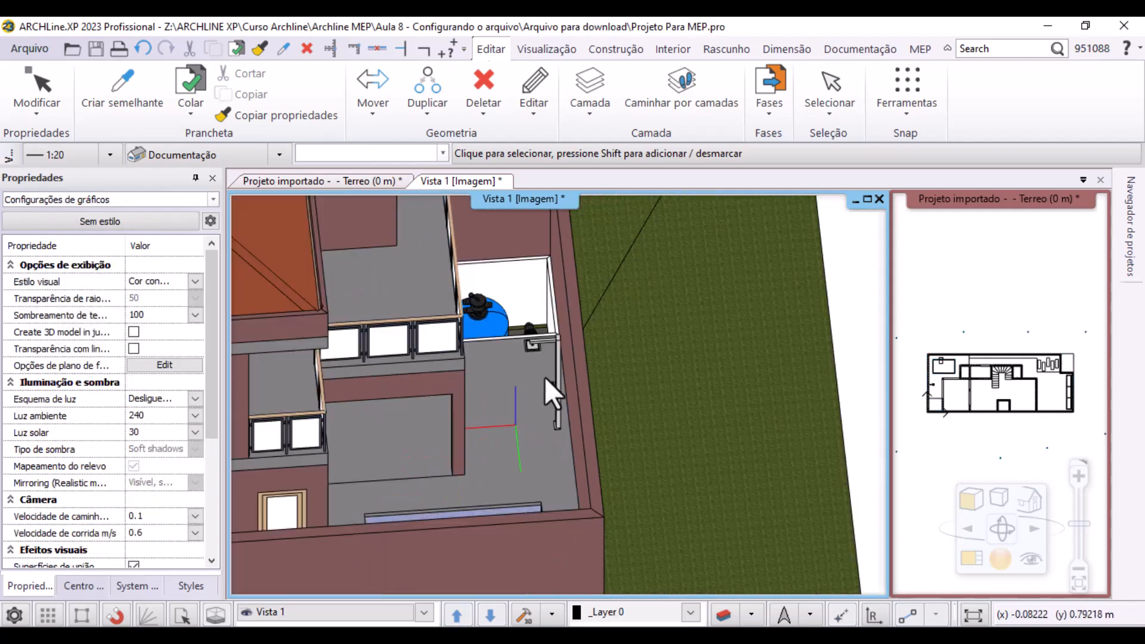
pyautogui.keyDown('shift'); pyautogui.moveTo(664, 405); pyautogui.dragTo(424, 385, button='middle'); pyautogui.keyUp('shift')
pyautogui.scroll(3, 804, 331)
pyautogui.scroll(3, 555, 360)
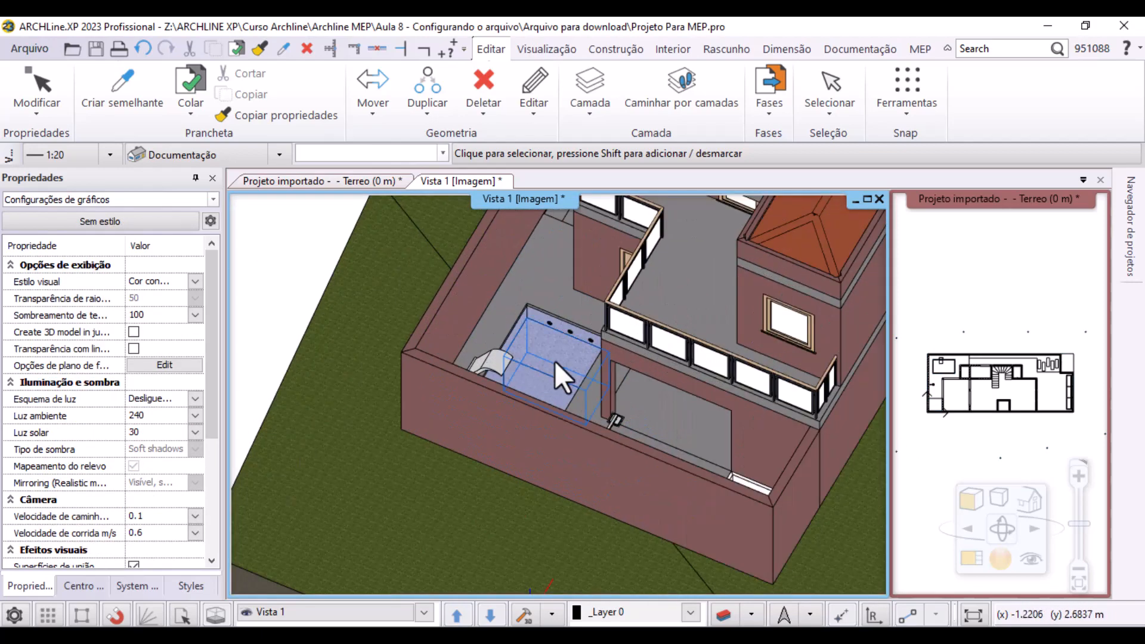
pyautogui.scroll(5, 722, 416)
pyautogui.moveTo(553, 409); pyautogui.dragTo(614, 494, button='middle')
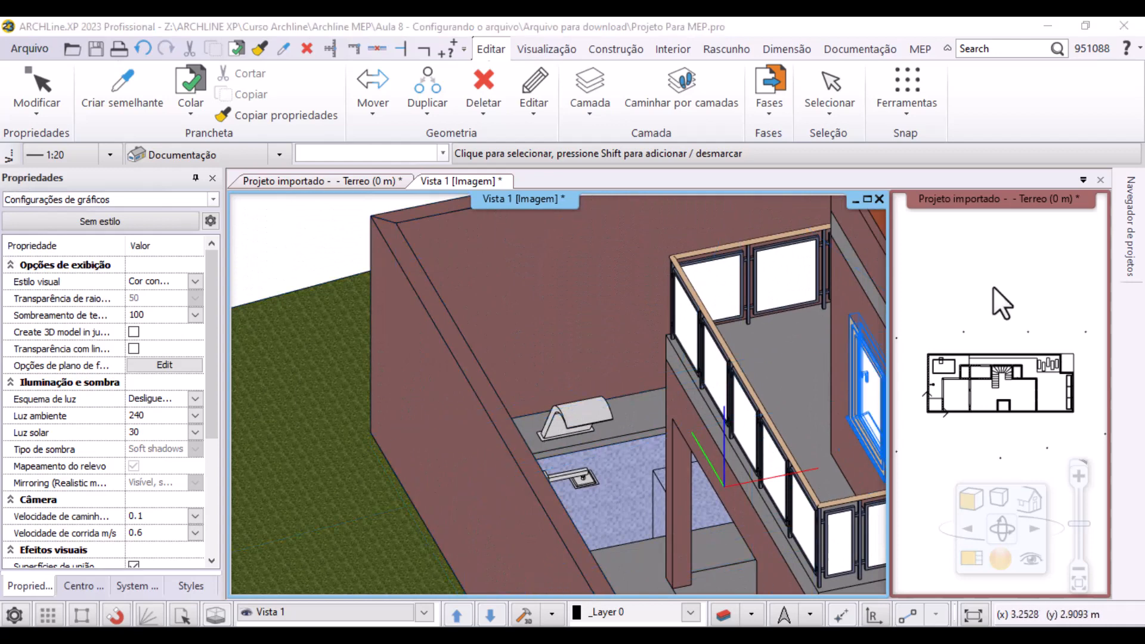
# Examine the layers offered for pipes and ducts in the MEP flow segment properties and close them without saving
pyautogui.click(920, 50)
pyautogui.click(67, 108)
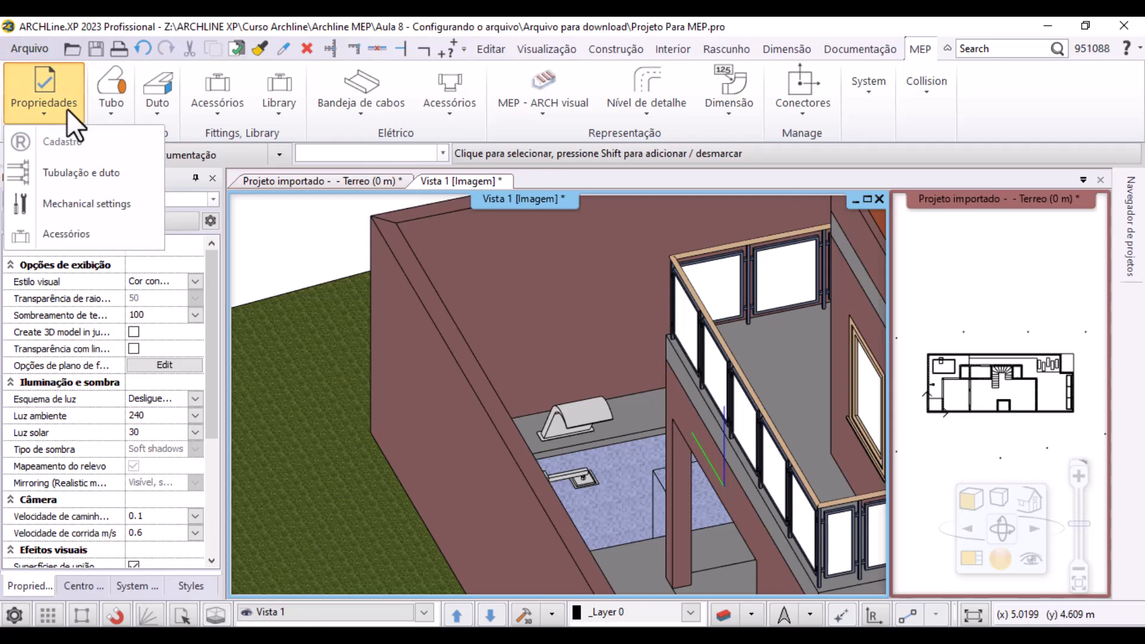
pyautogui.click(66, 172)
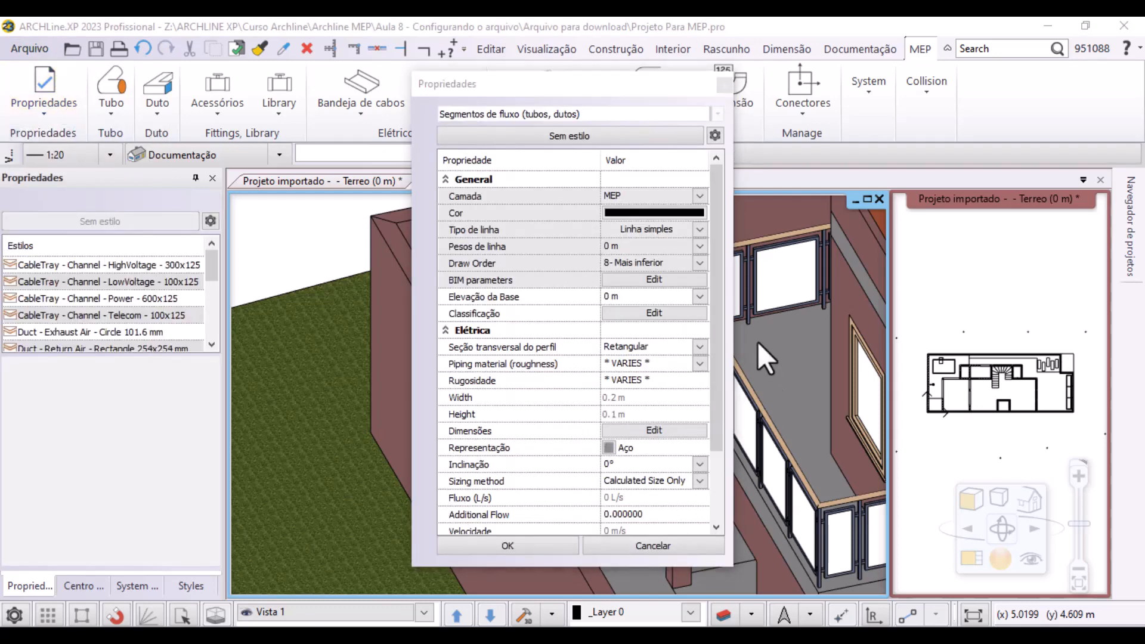
pyautogui.moveTo(582, 88); pyautogui.dragTo(481, 77)
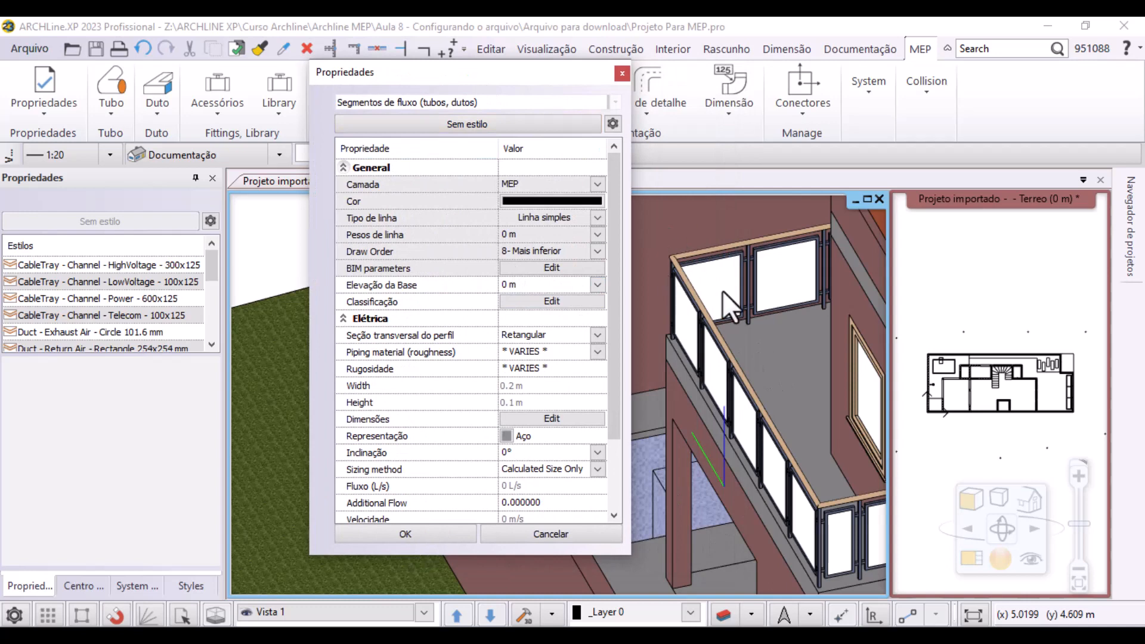
pyautogui.click(597, 184)
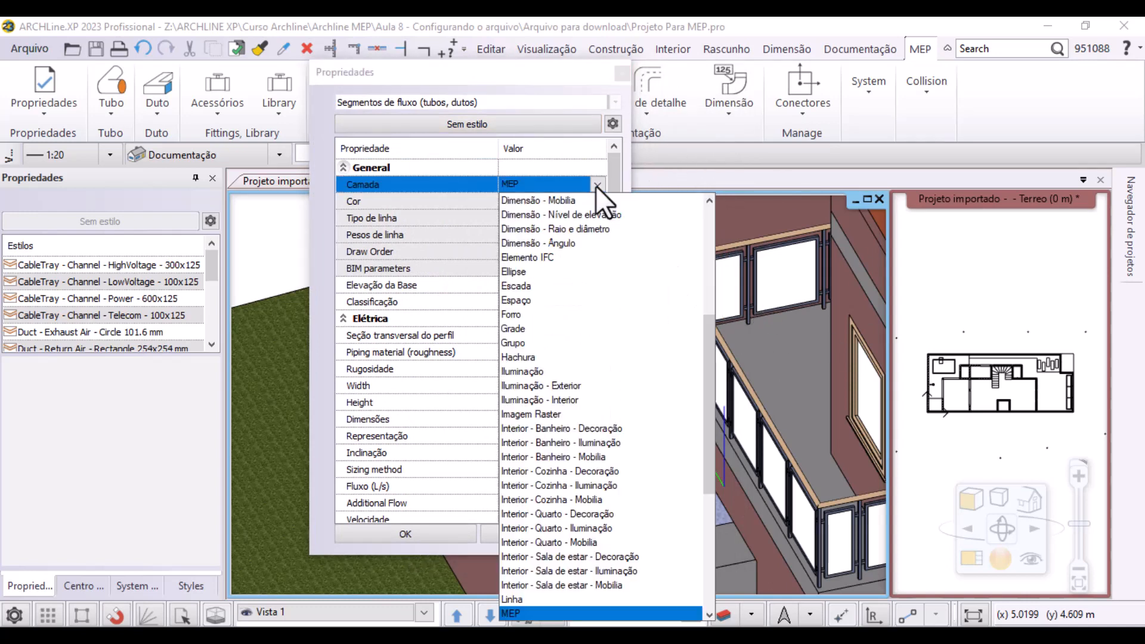
pyautogui.scroll(-5, 642, 294)
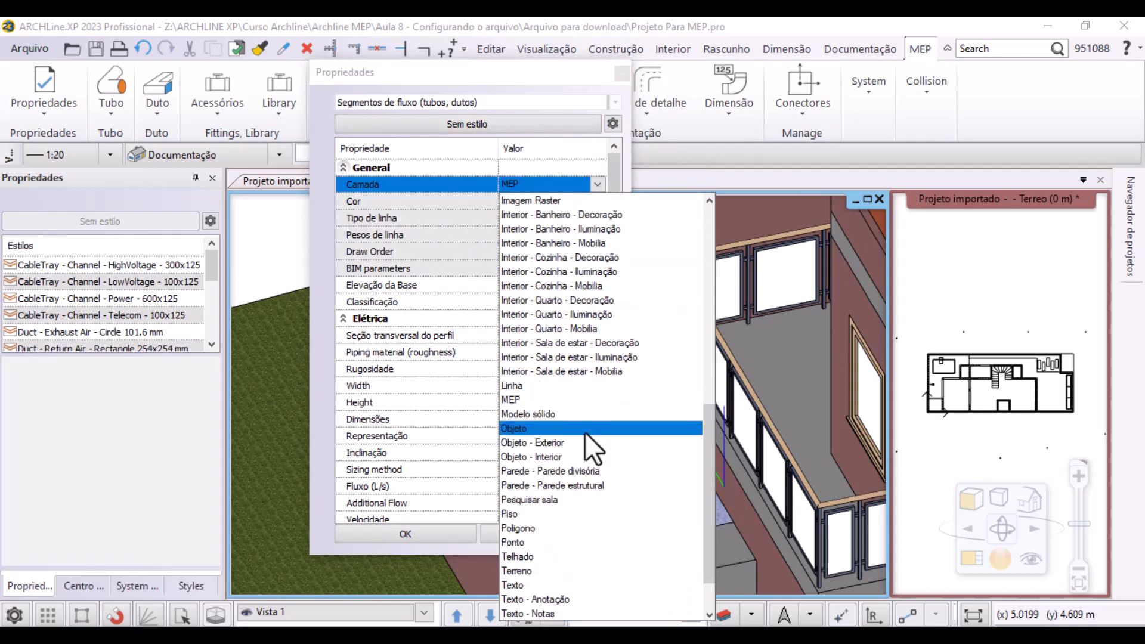
pyautogui.click(574, 401)
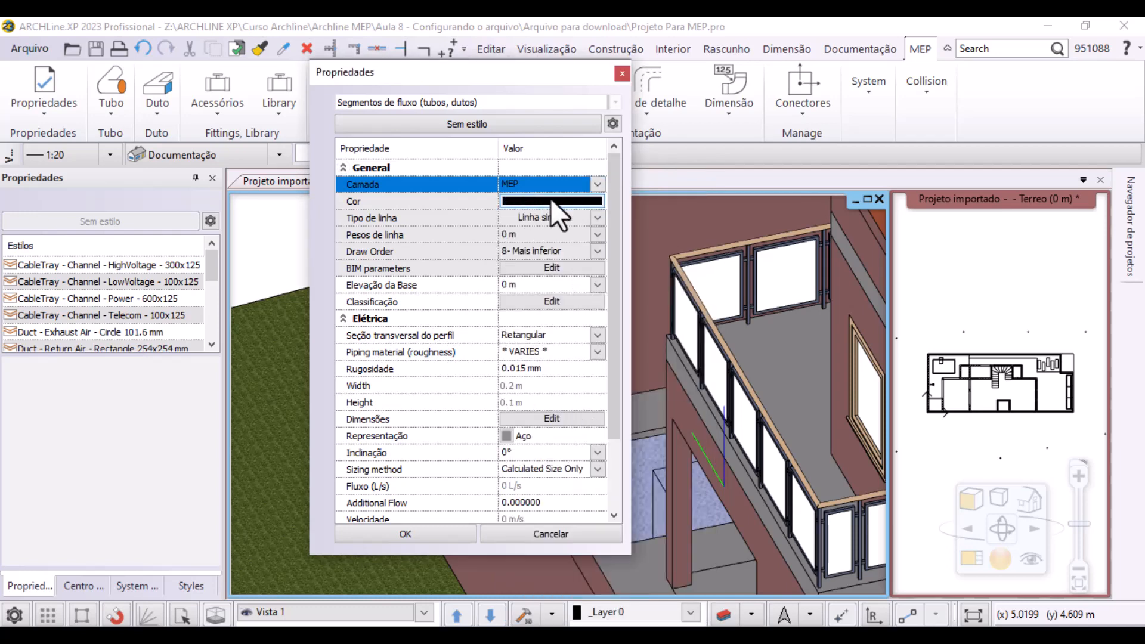
pyautogui.click(597, 185)
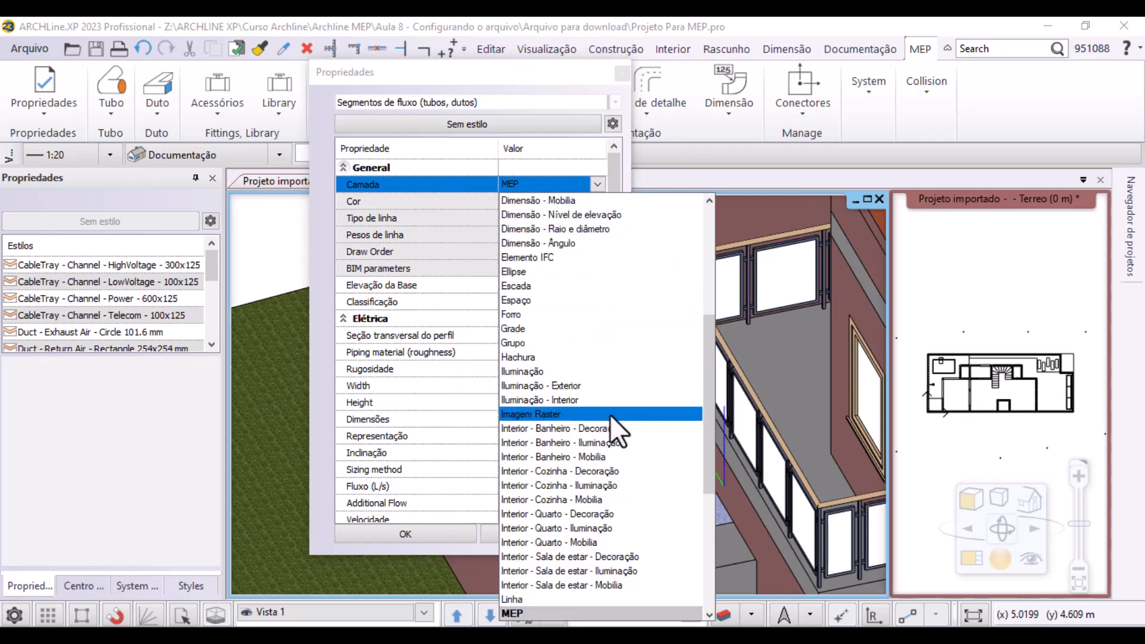
pyautogui.scroll(6, 610, 414)
pyautogui.scroll(-13, 618, 406)
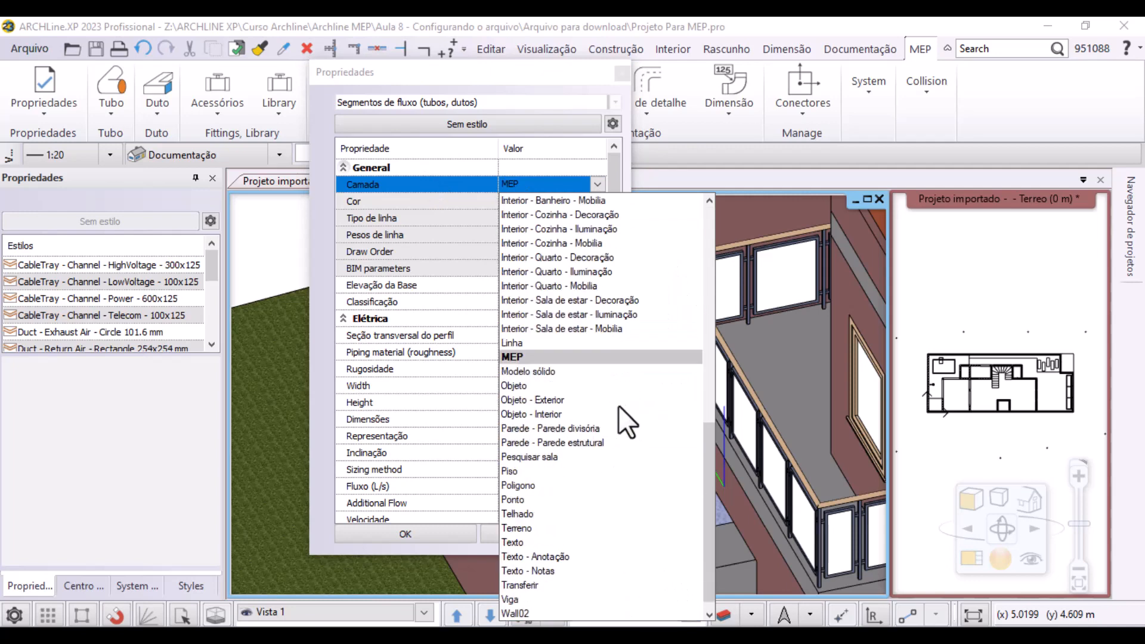
pyautogui.scroll(12, 618, 402)
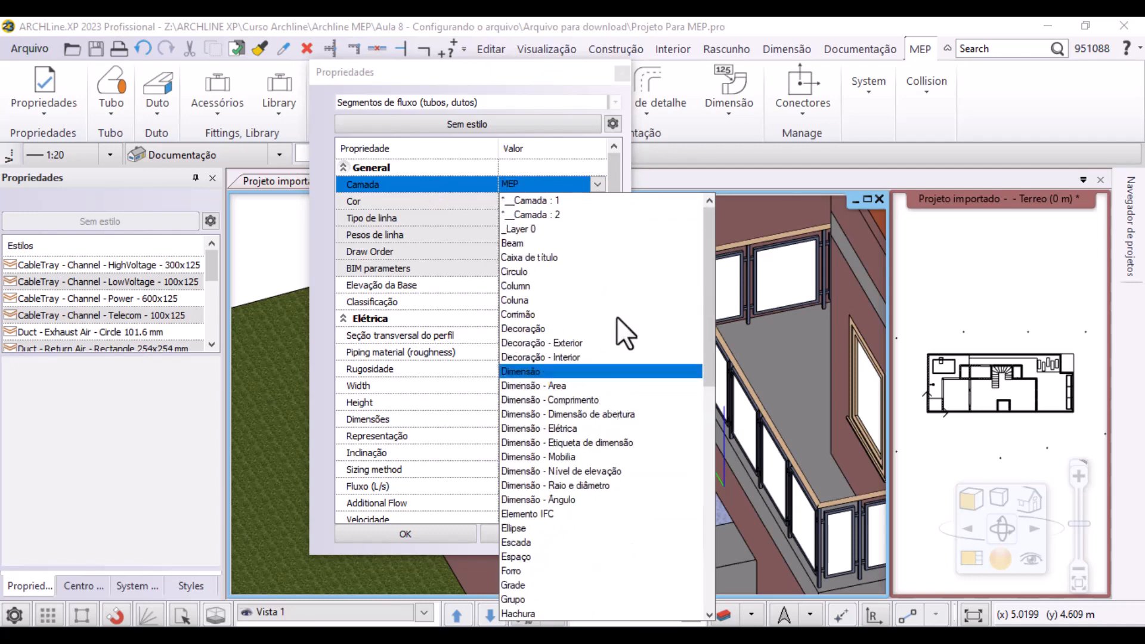
pyautogui.click(618, 213)
pyautogui.click(621, 73)
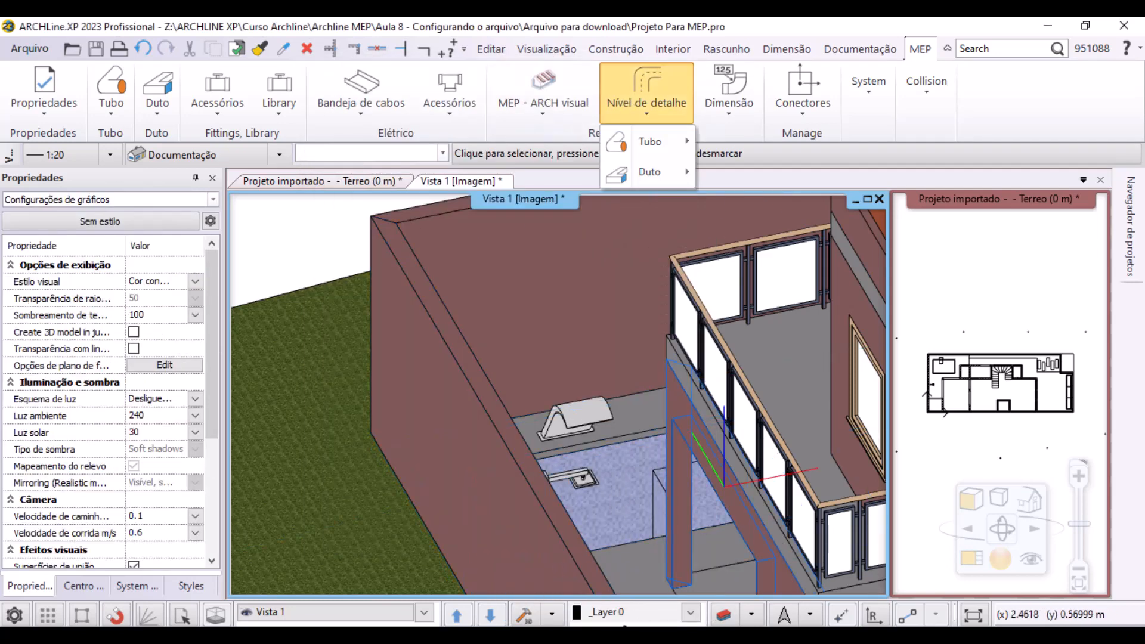
# Create a new layer named "MEP - Geral" in the layer manager and accept the layer list
pyautogui.click(691, 612)
pyautogui.click(725, 620)
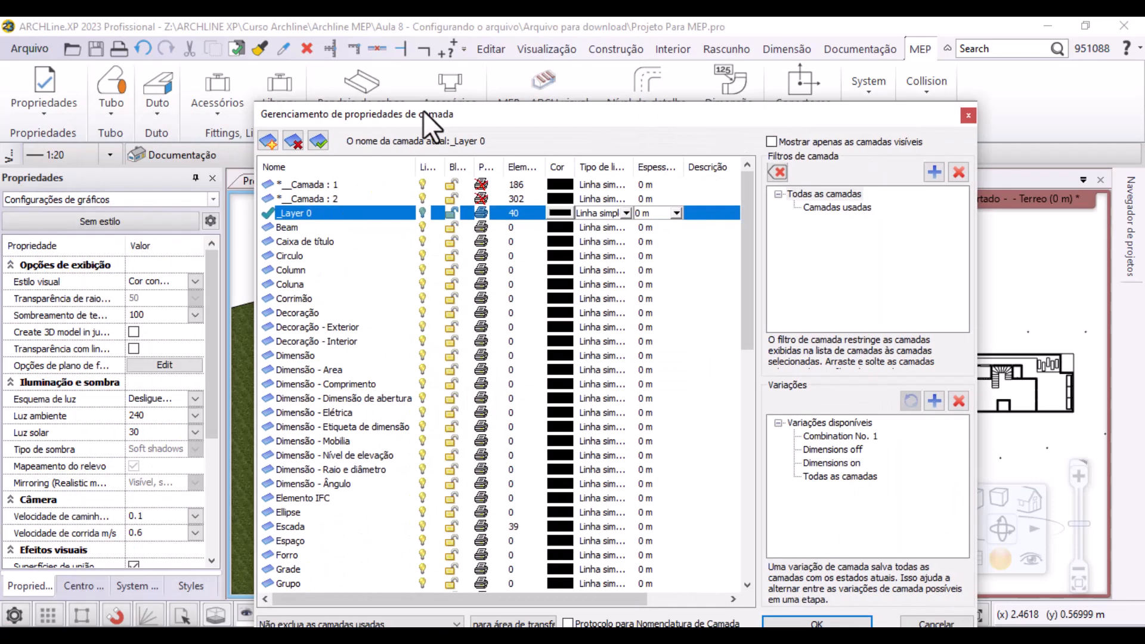
pyautogui.moveTo(424, 111); pyautogui.dragTo(395, 41)
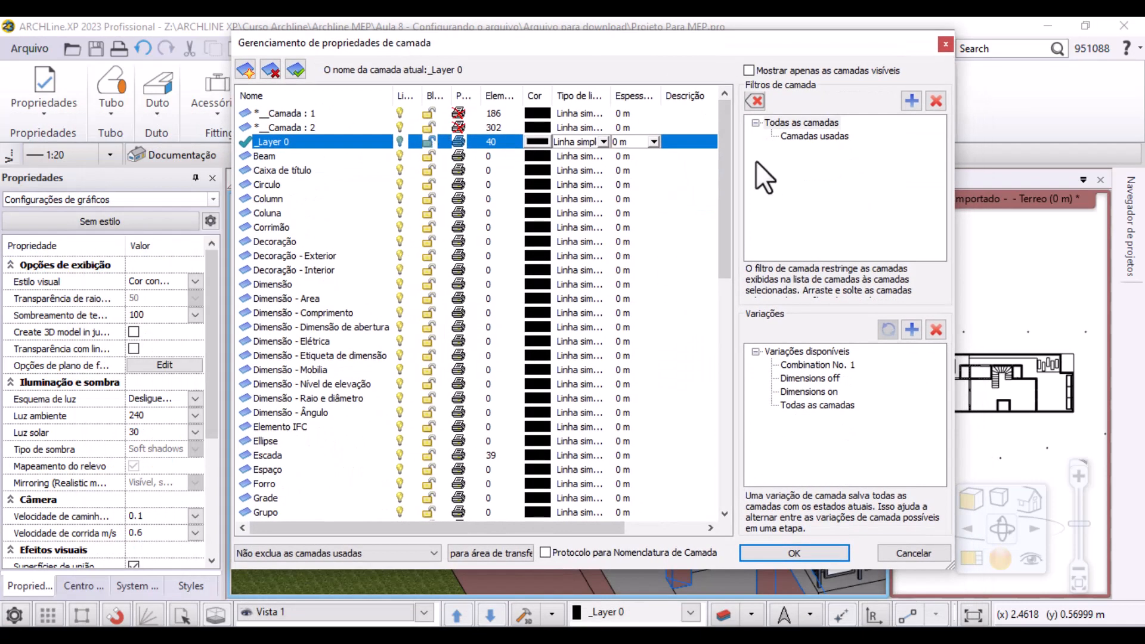
pyautogui.click(254, 71)
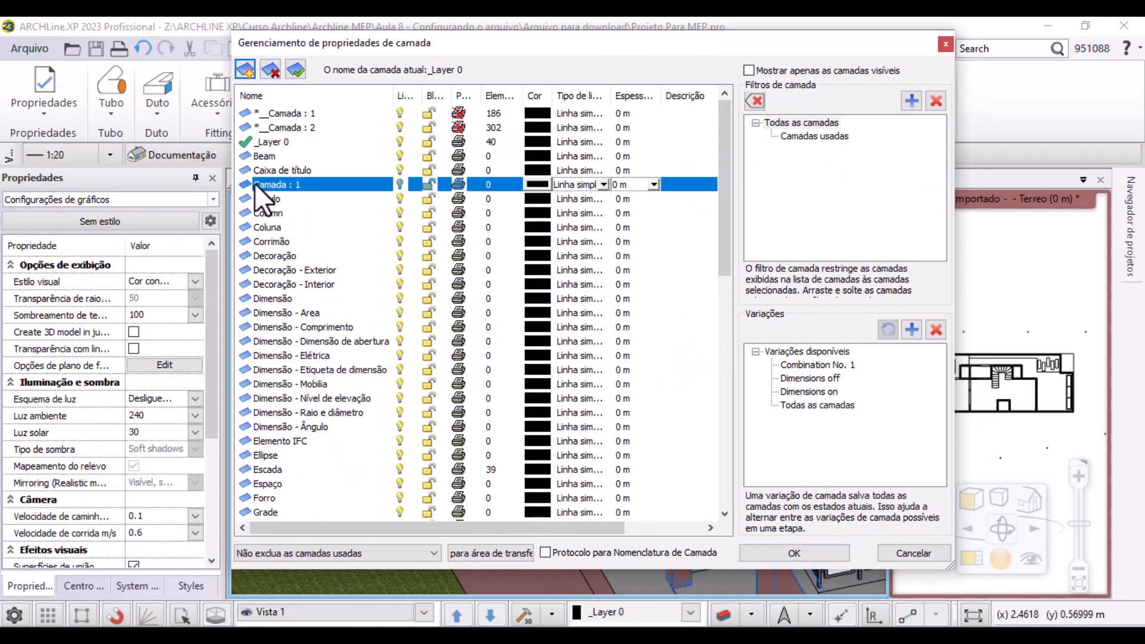
pyautogui.moveTo(325, 189); pyautogui.dragTo(49, 183)
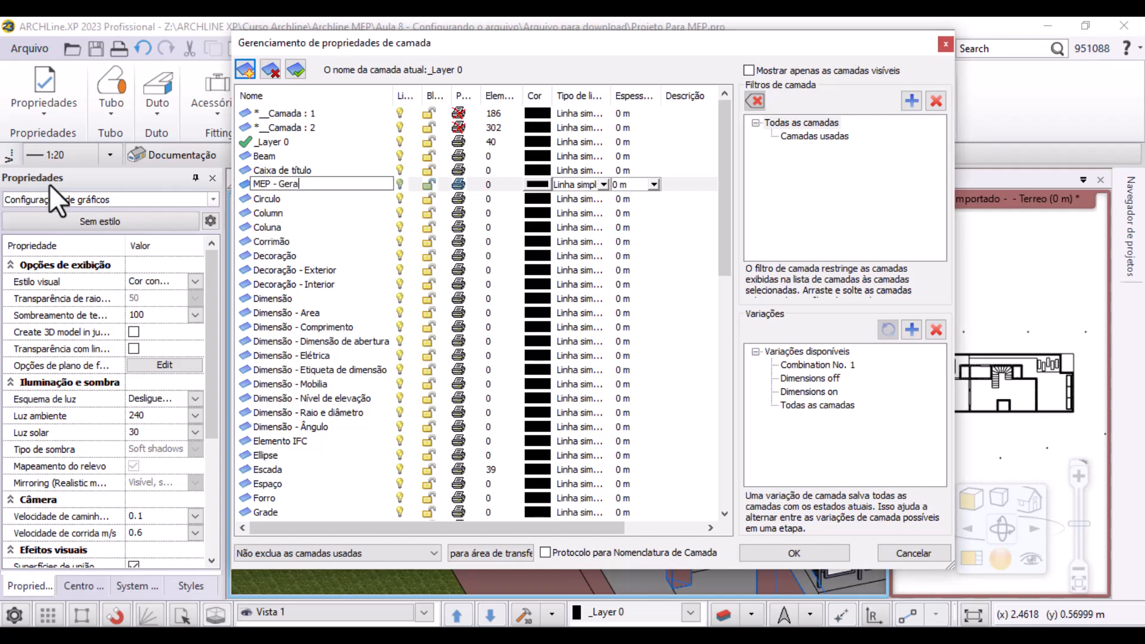
pyautogui.press('Return')
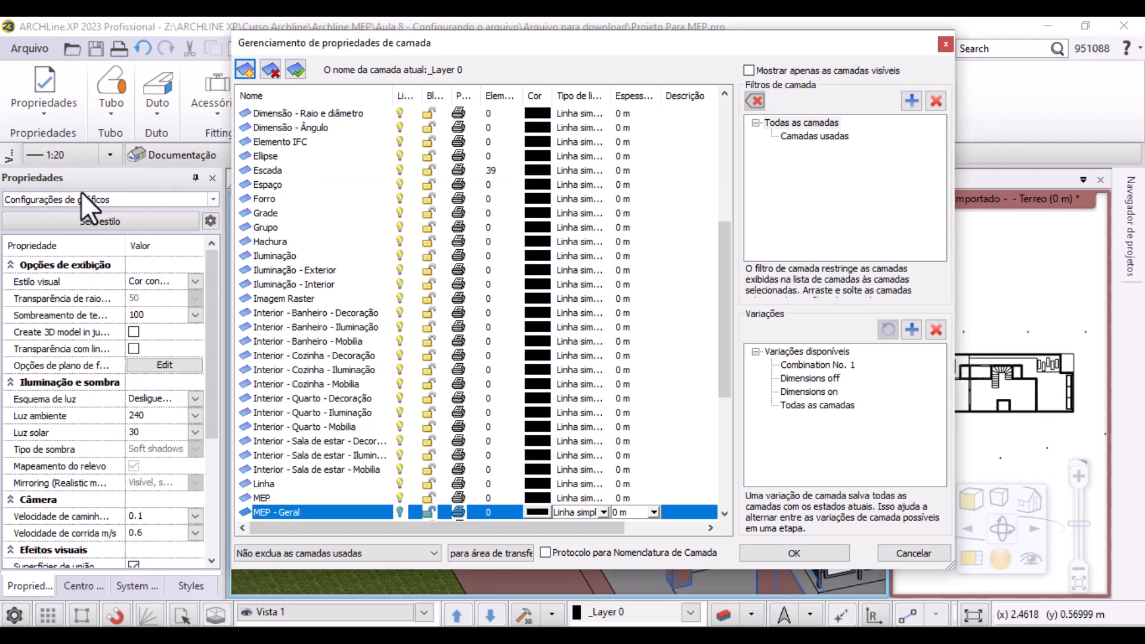
pyautogui.click(804, 550)
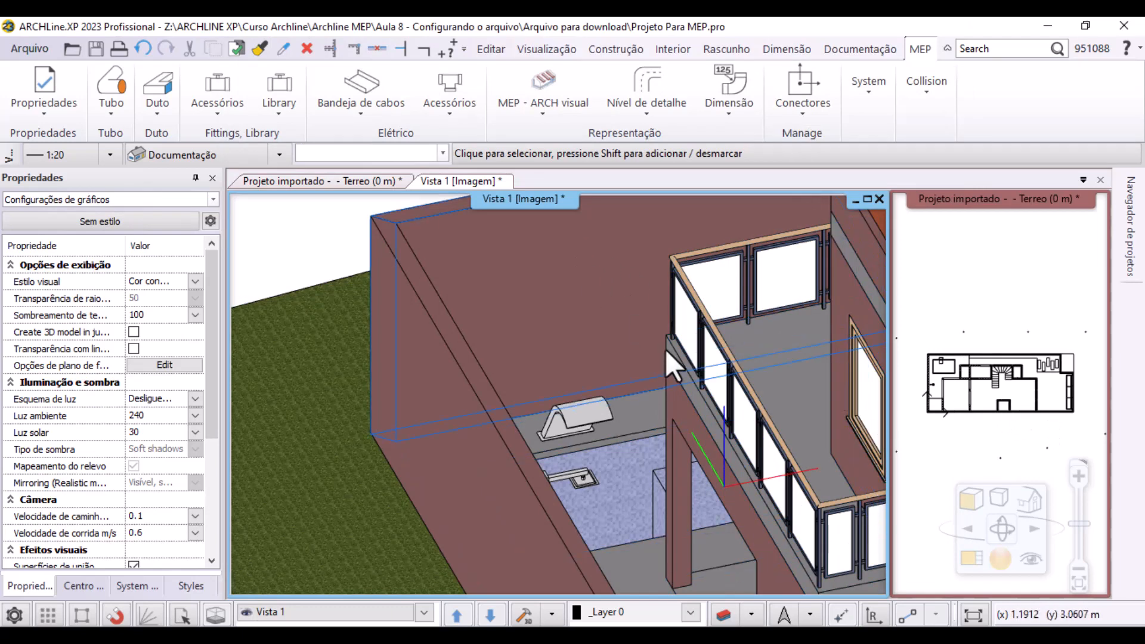
# Set the default flow segment properties for pipes and ducts to layer "MEP - Geral" with colour taken from Layer
pyautogui.click(59, 117)
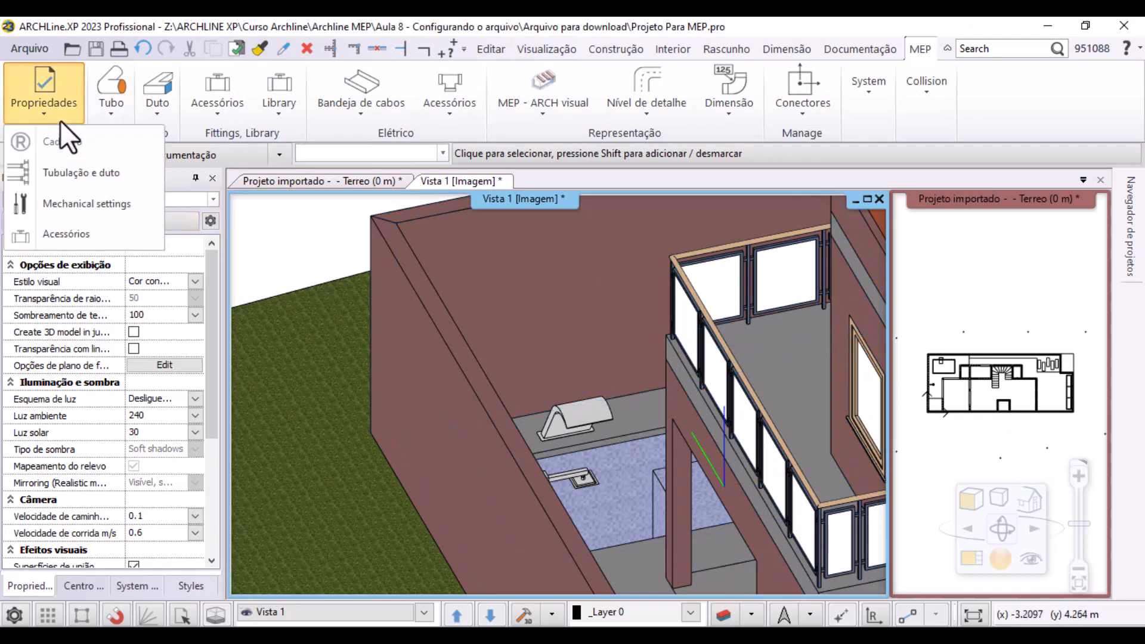
pyautogui.click(113, 172)
pyautogui.click(536, 183)
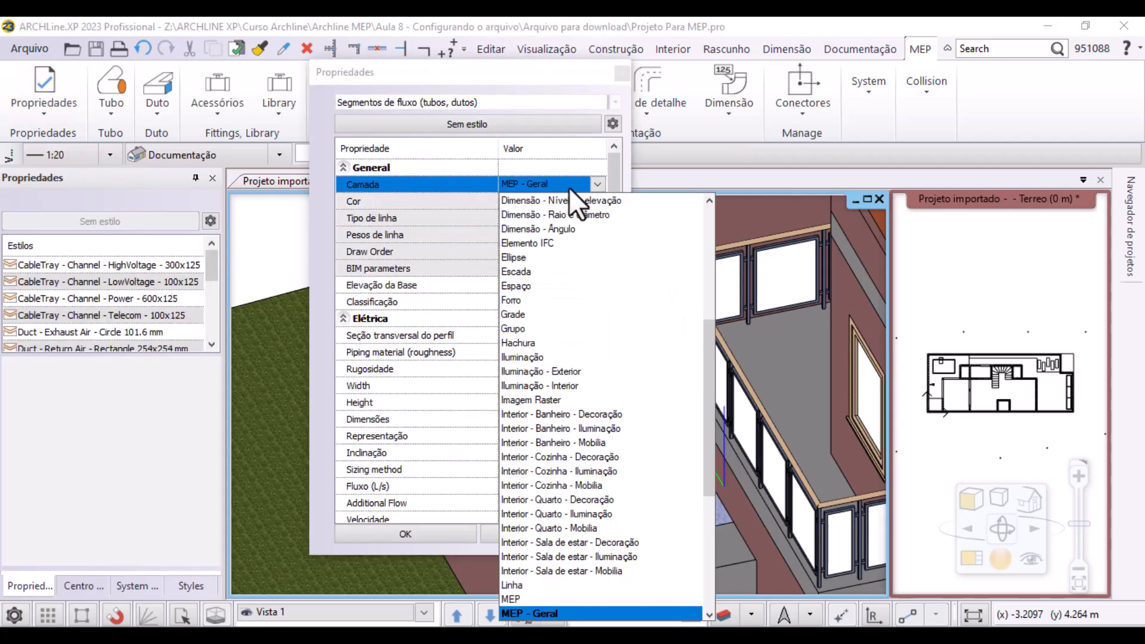
pyautogui.click(570, 187)
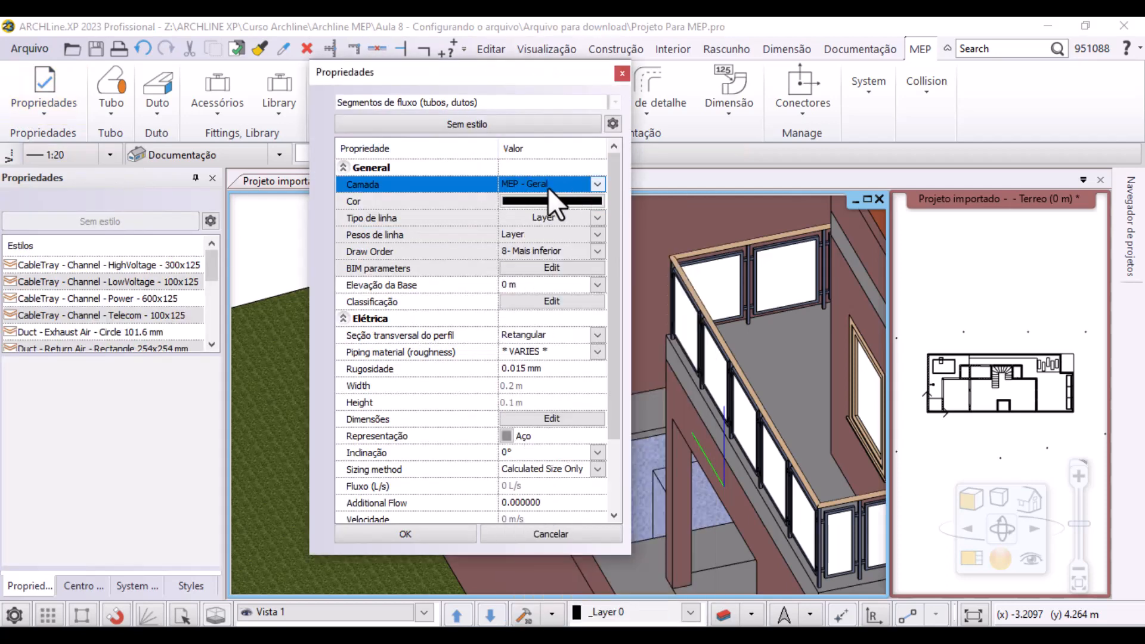
pyautogui.click(537, 207)
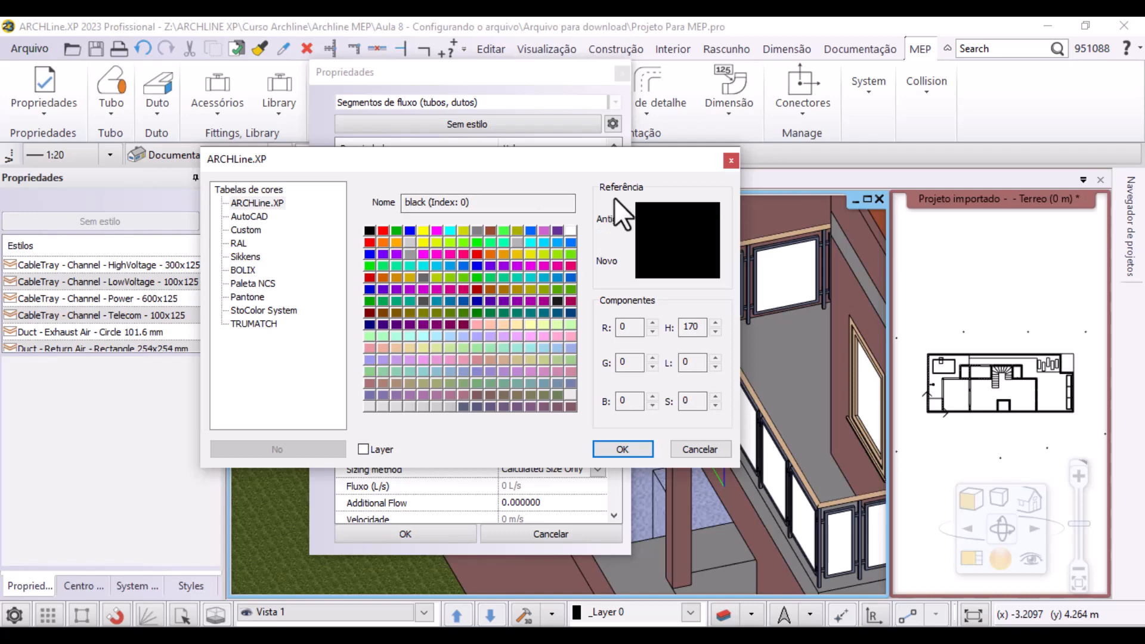
pyautogui.click(364, 450)
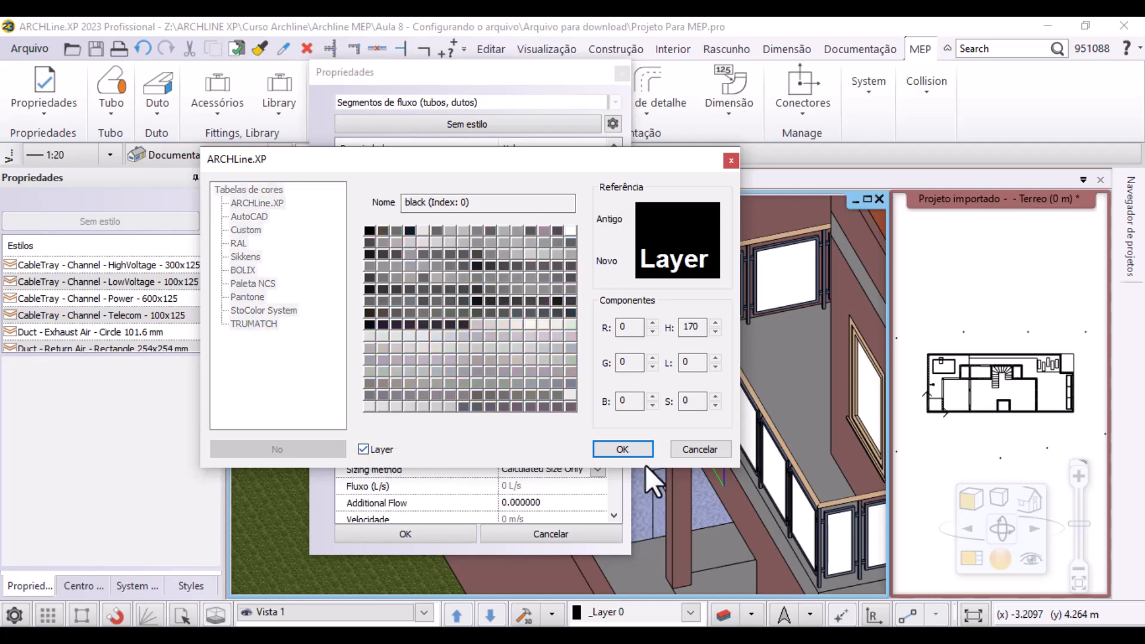
pyautogui.click(628, 452)
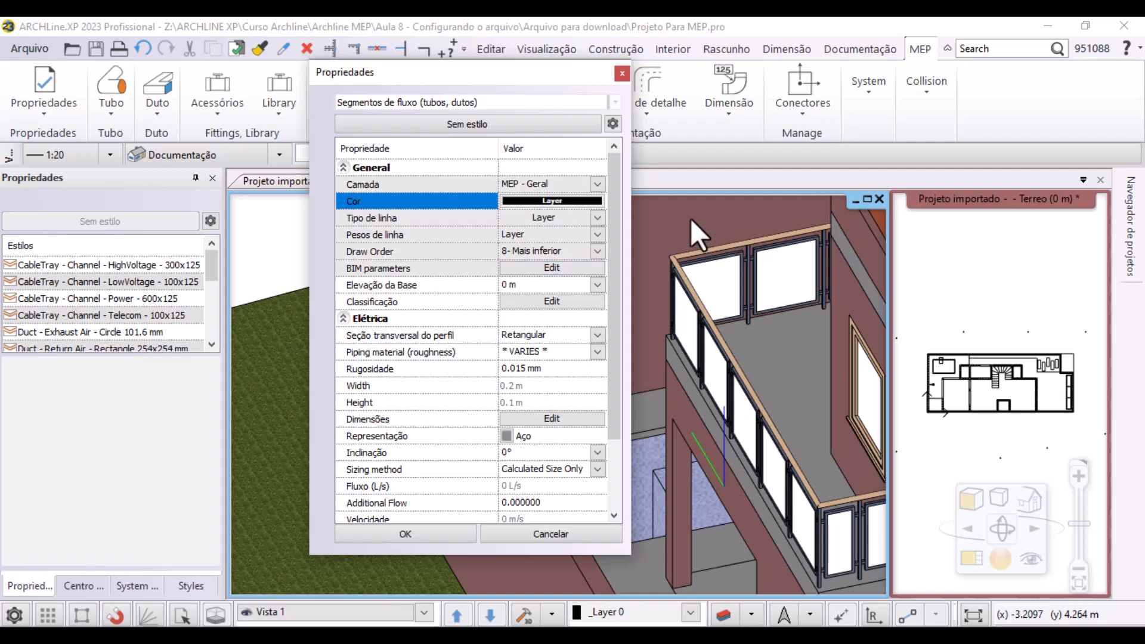
# Keep the flow segments' line type and line weight on Layer and accept the properties
pyautogui.click(557, 214)
pyautogui.click(543, 538)
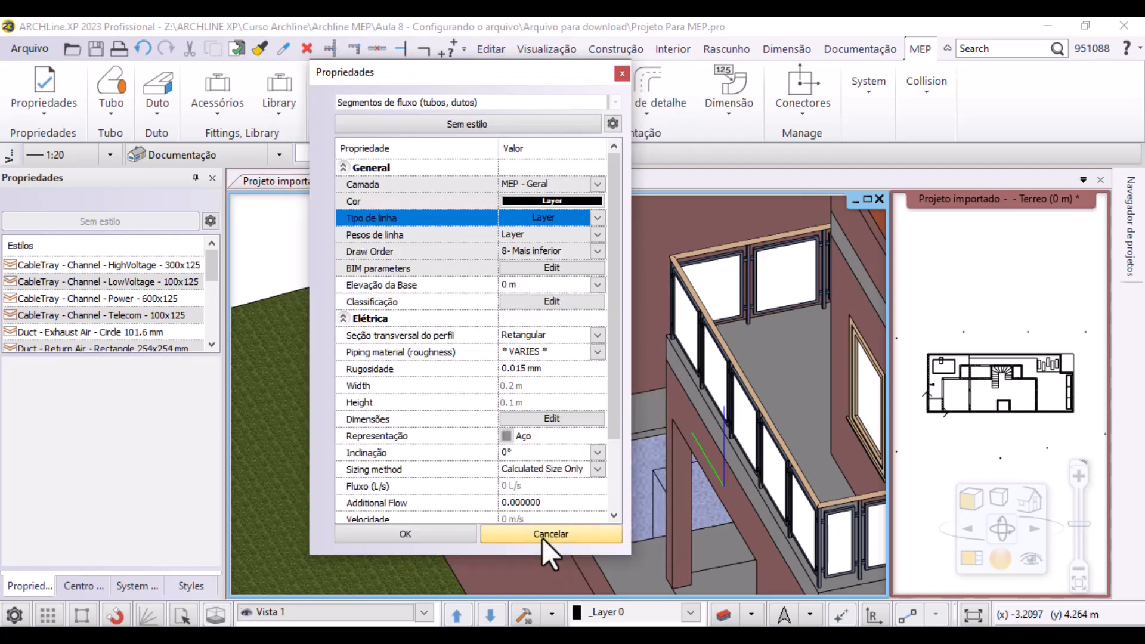
pyautogui.click(542, 232)
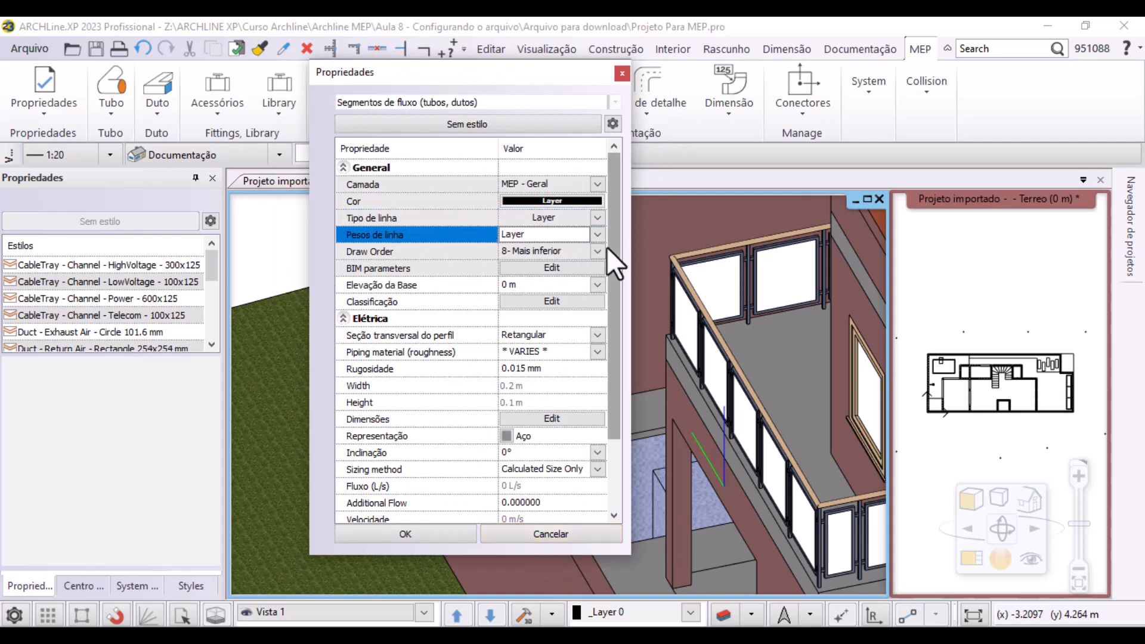
pyautogui.click(598, 236)
pyautogui.click(597, 235)
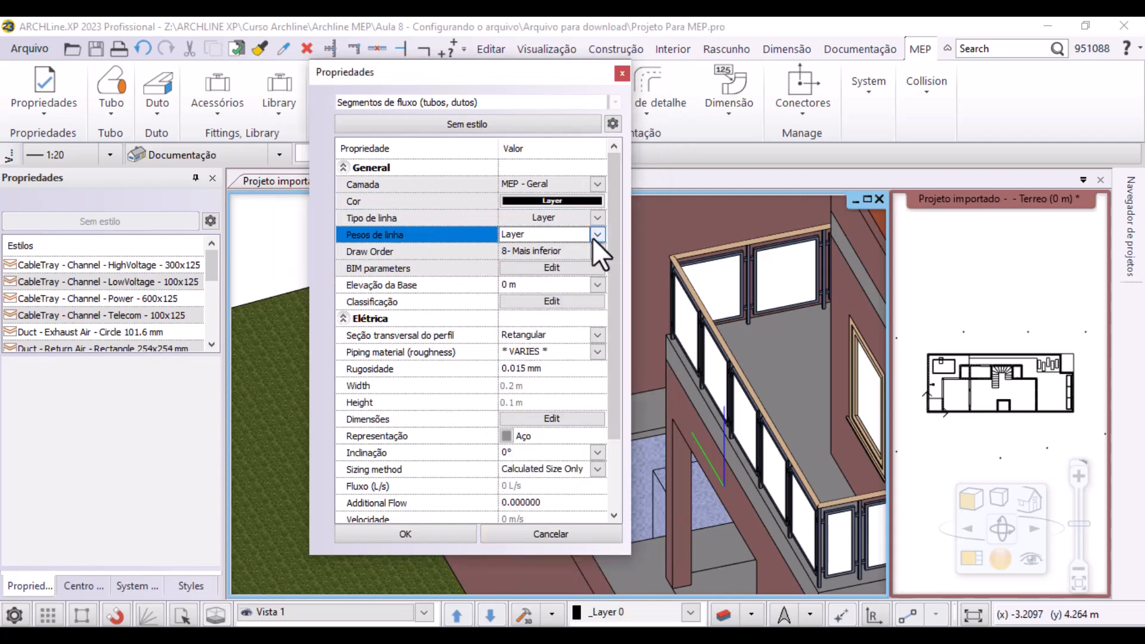
pyautogui.click(452, 539)
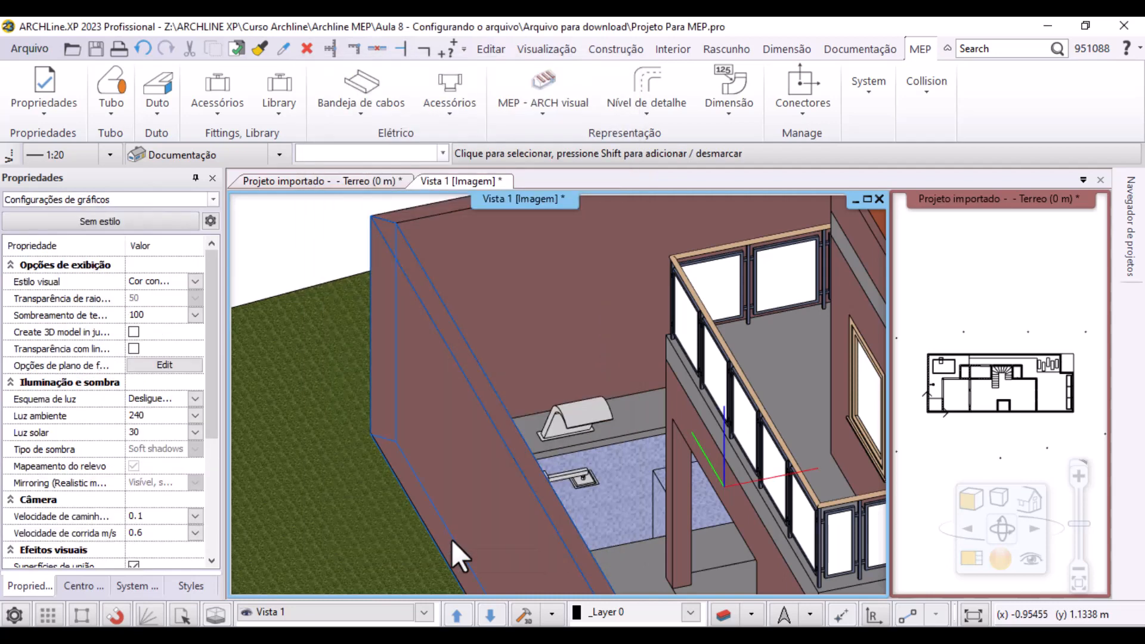
# Examine the system classification in the properties of the filter tank's pump-side connector in the Piscina plan, leaving it unchanged
pyautogui.click(112, 106)
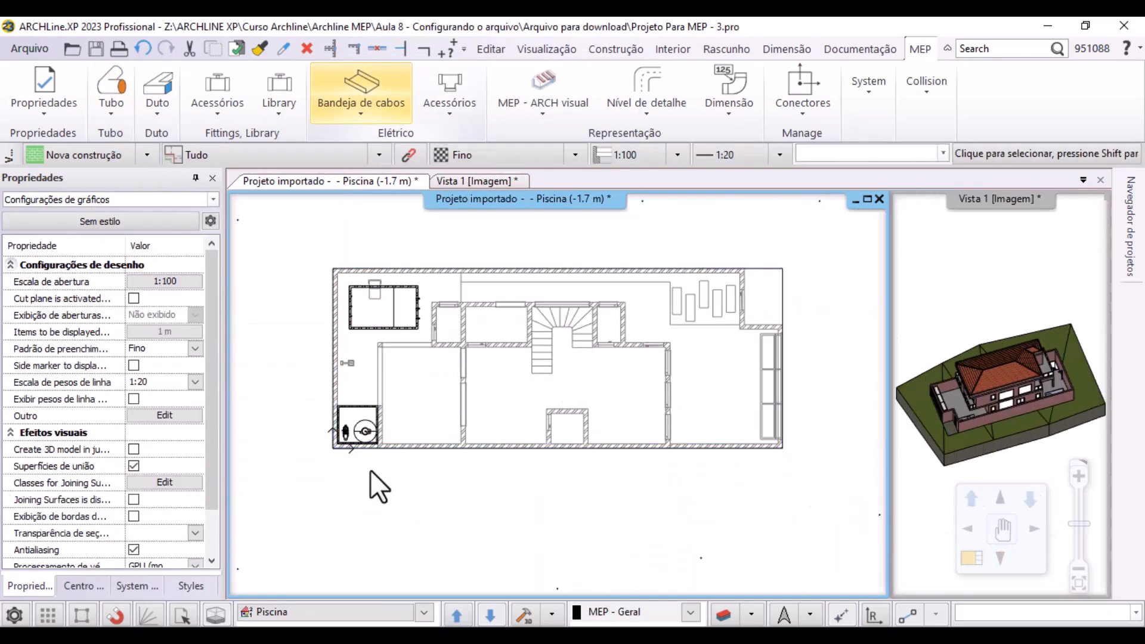
pyautogui.scroll(5, 376, 481)
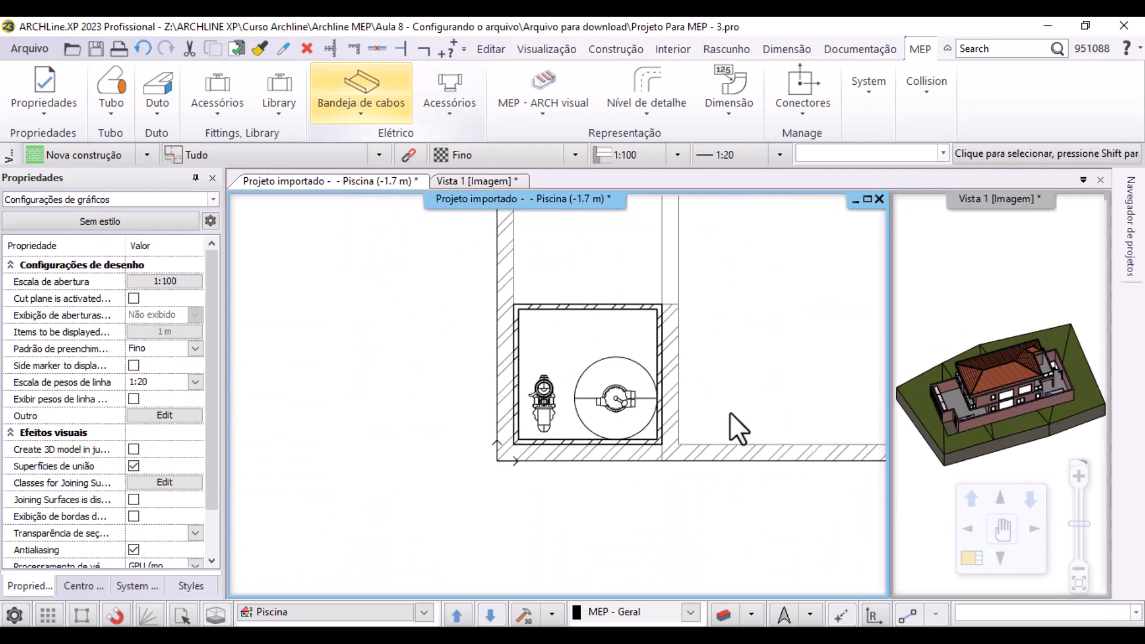
pyautogui.scroll(5, 739, 428)
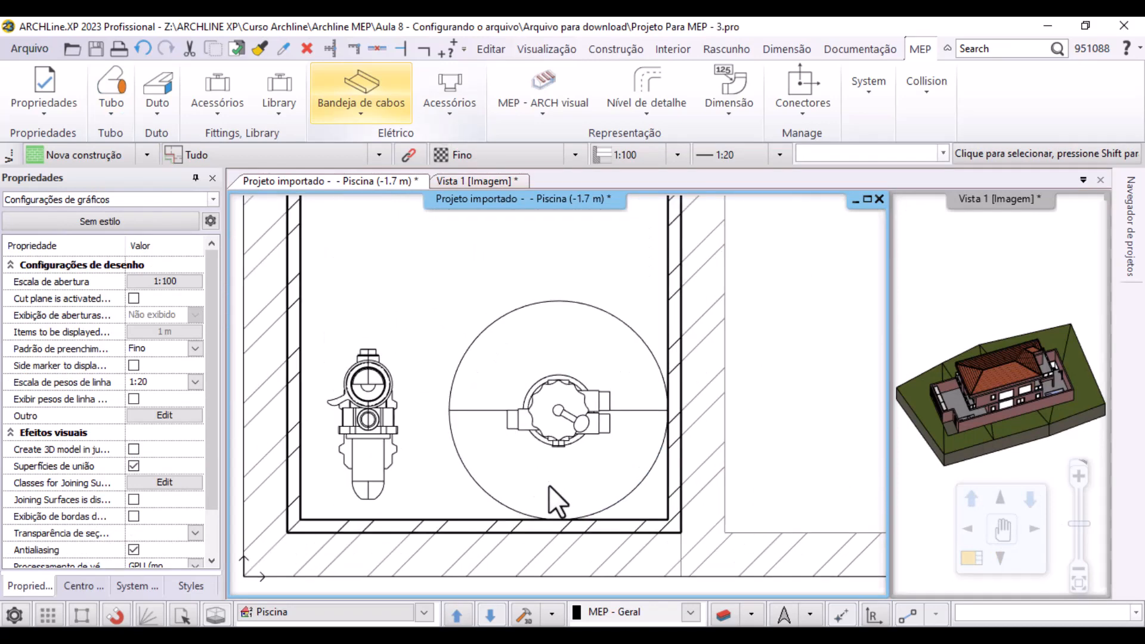
pyautogui.click(572, 427)
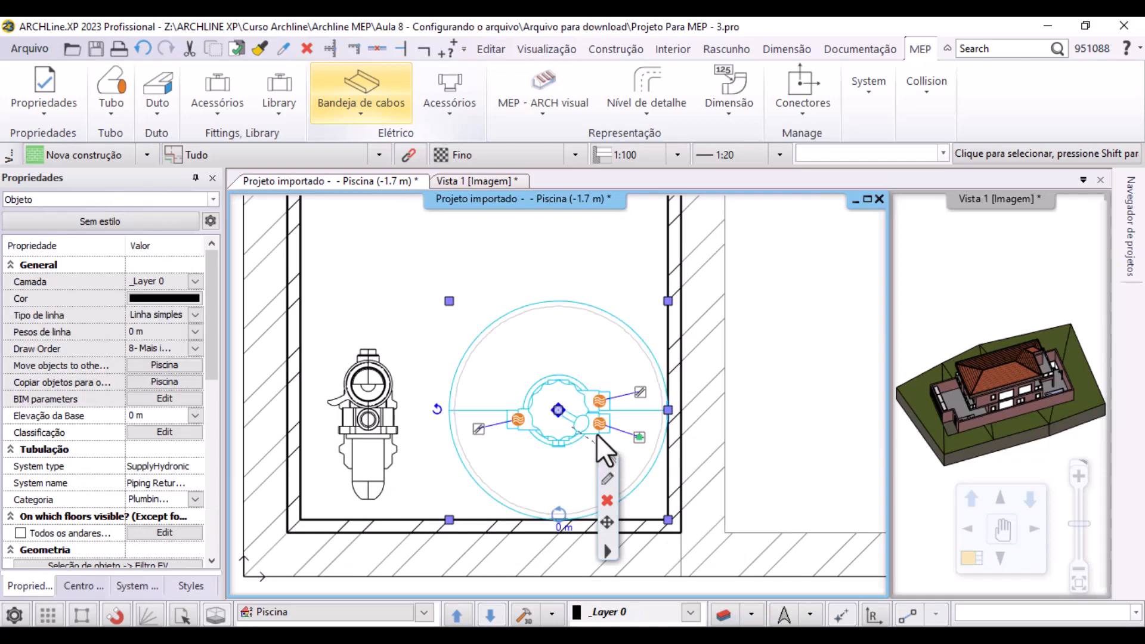
pyautogui.rightClick(515, 422)
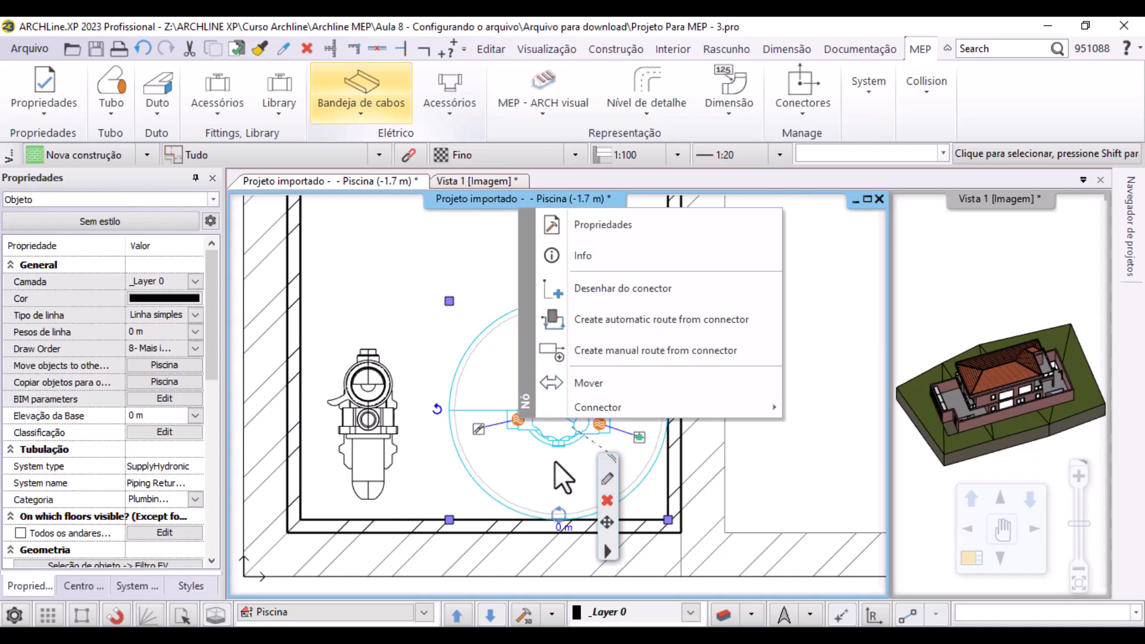
pyautogui.moveTo(555, 461); pyautogui.dragTo(514, 488, button='middle')
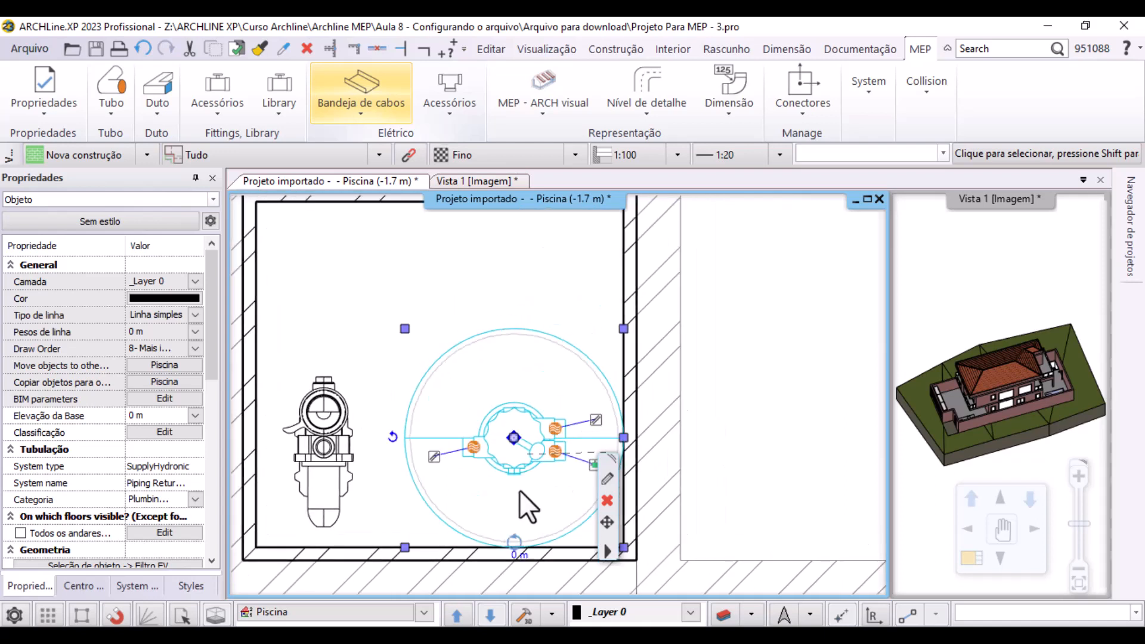
pyautogui.rightClick(474, 448)
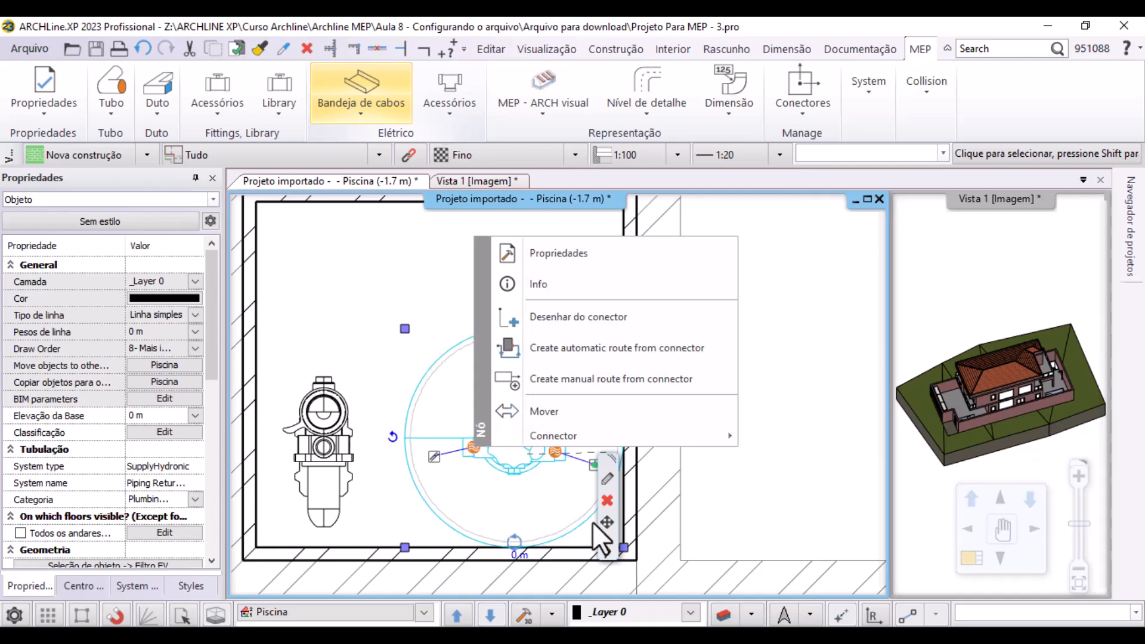
pyautogui.click(486, 501)
pyautogui.click(521, 437)
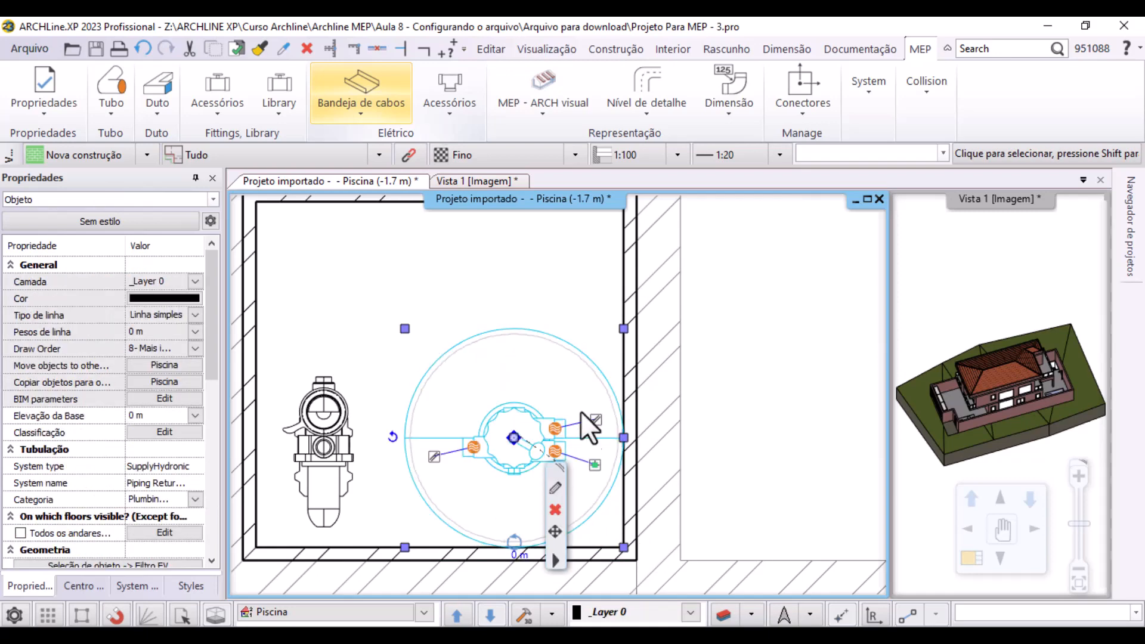
pyautogui.rightClick(475, 457)
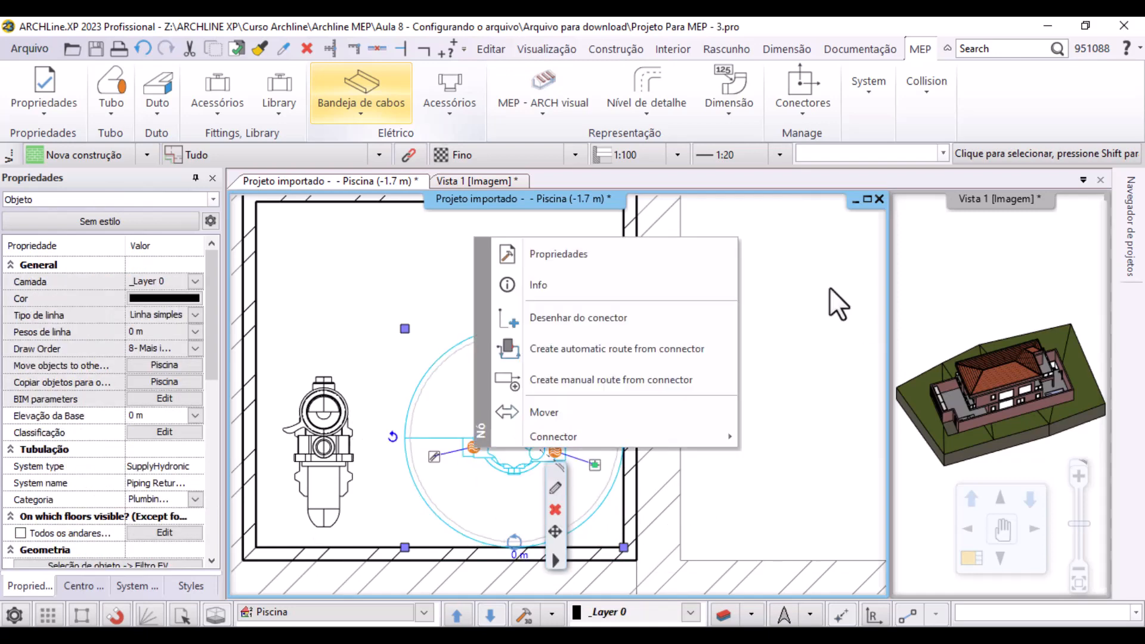
pyautogui.click(604, 259)
pyautogui.click(656, 231)
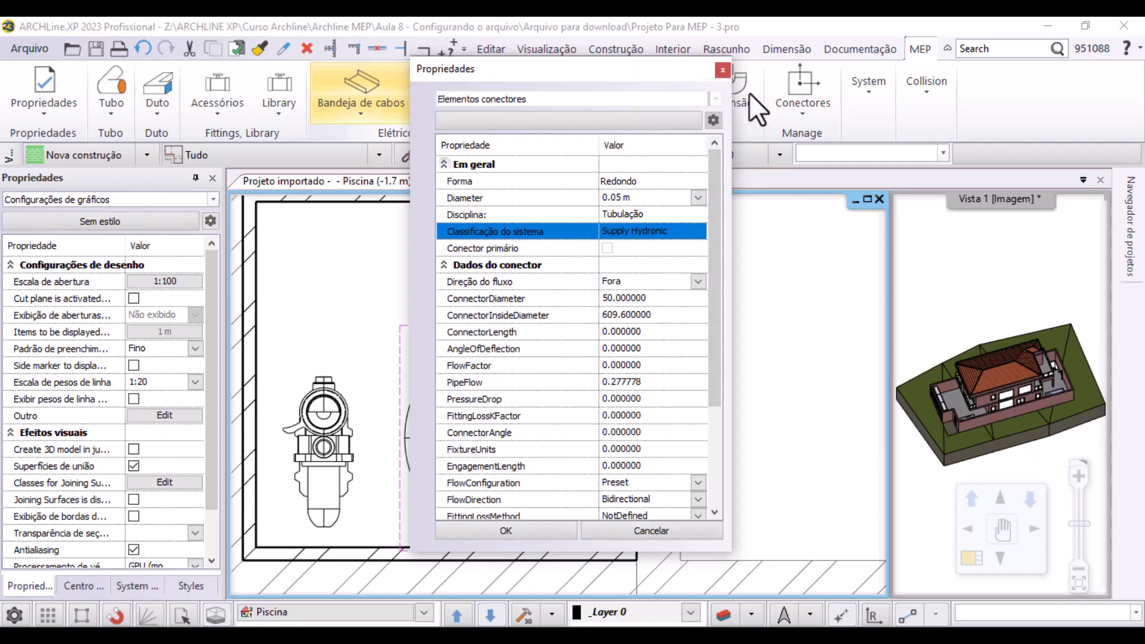
pyautogui.click(724, 70)
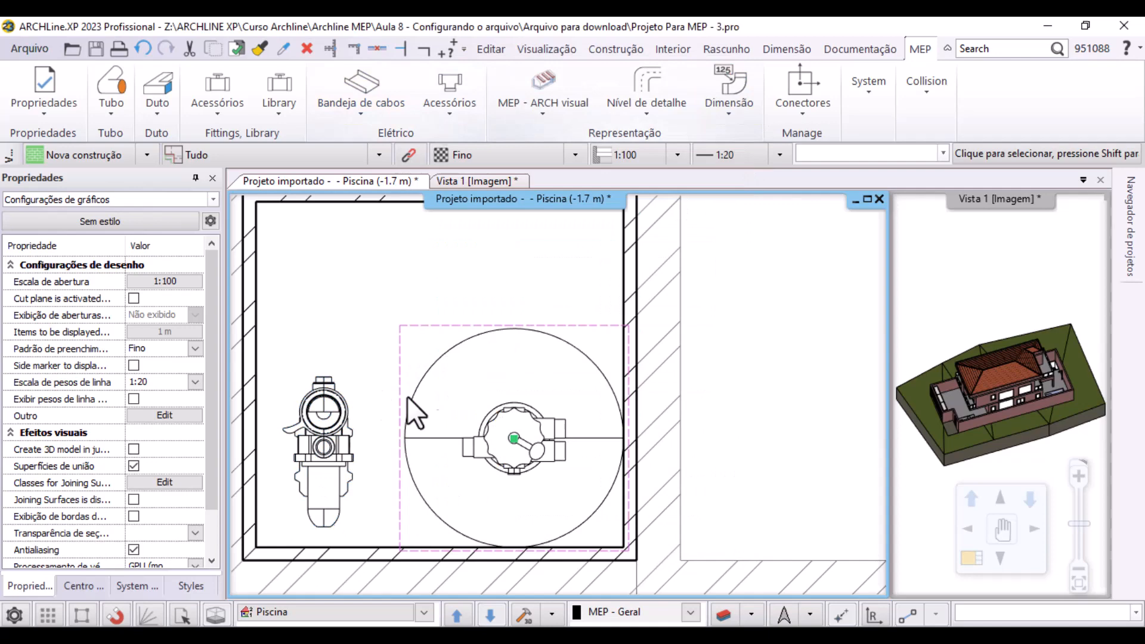
# Examine the system classification in the connector properties of the pump beside the filter and close them without saving
pyautogui.click(485, 460)
pyautogui.press('Escape')
pyautogui.click(330, 445)
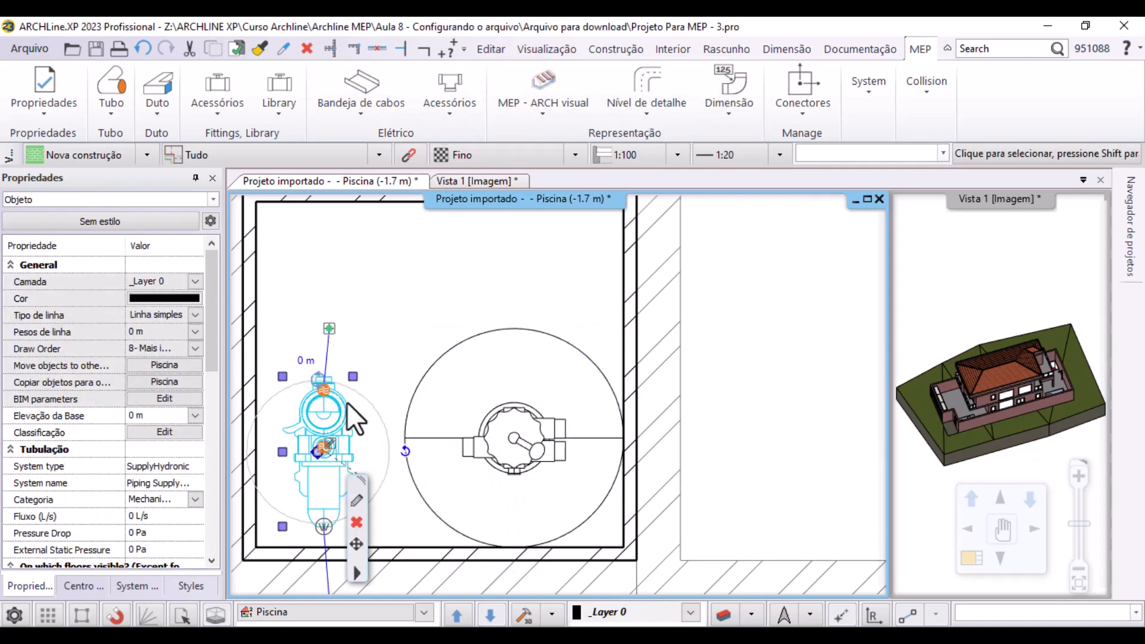
pyautogui.rightClick(324, 448)
pyautogui.click(396, 301)
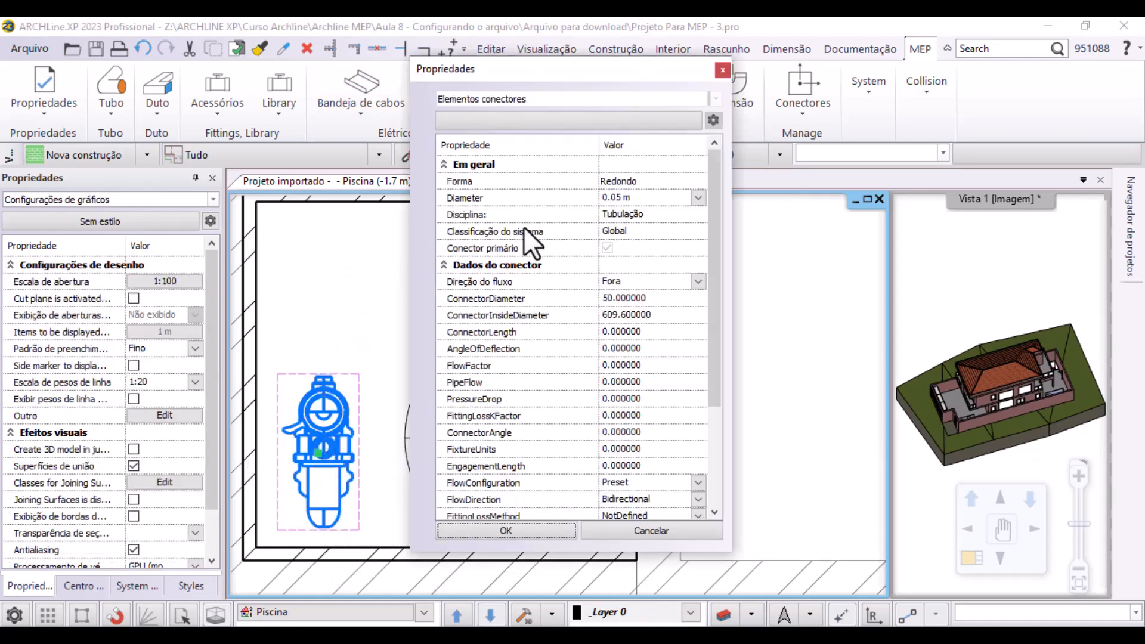
pyautogui.click(524, 229)
pyautogui.moveTo(573, 73); pyautogui.dragTo(608, 84)
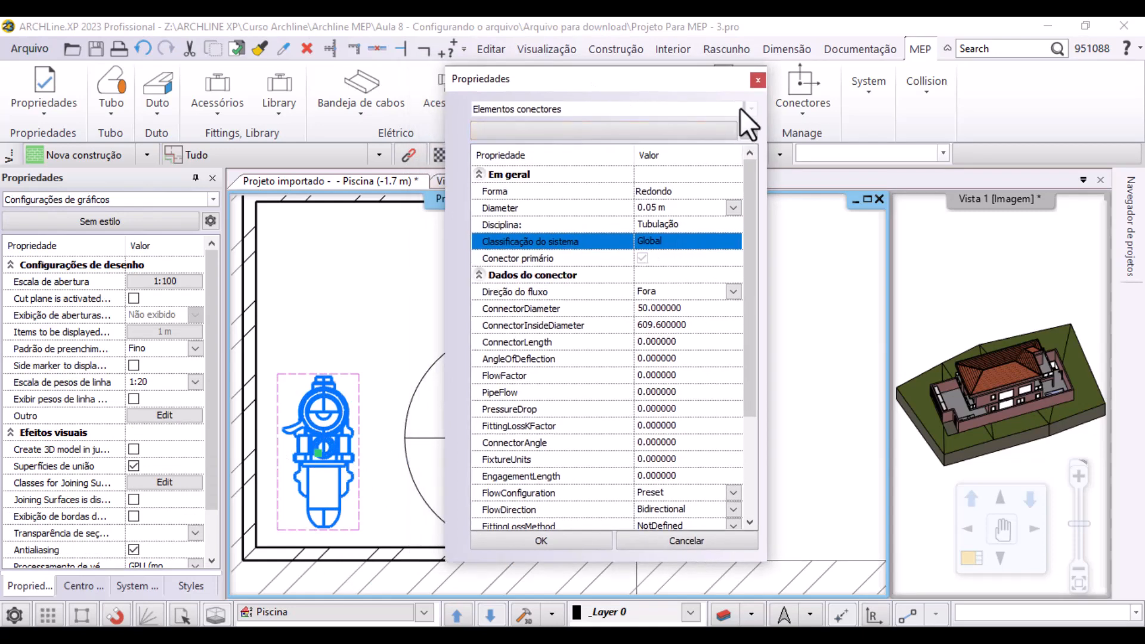
pyautogui.click(757, 79)
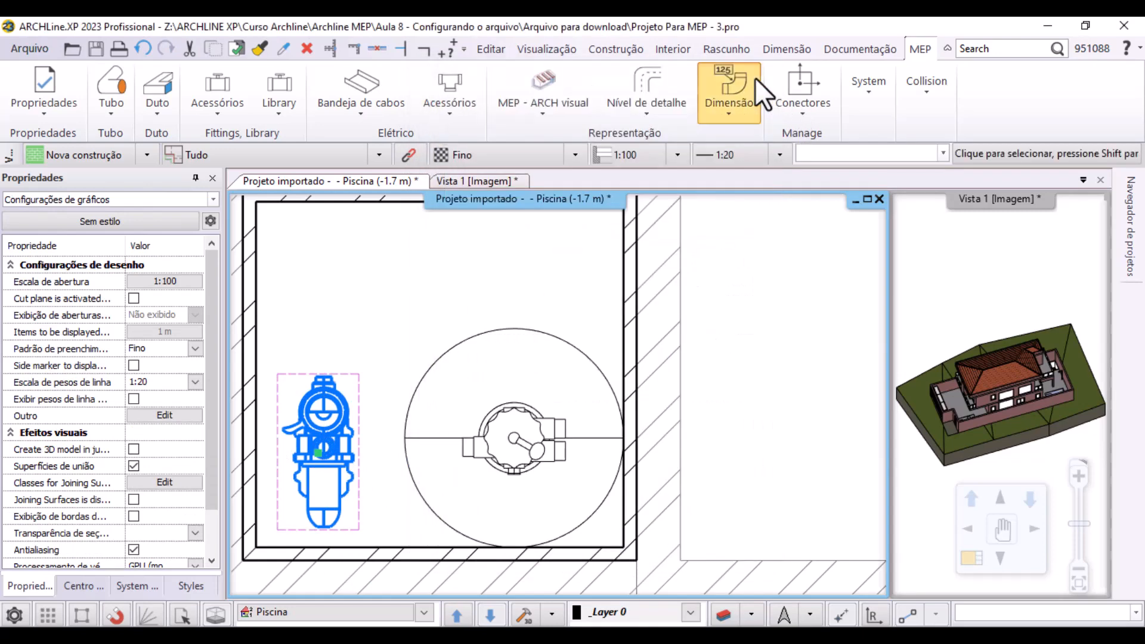
# Draw a straight horizontal pipe about 0.69 m long from the filter's pump-side connector to the pump's connector centre and finish the path
pyautogui.click(467, 454)
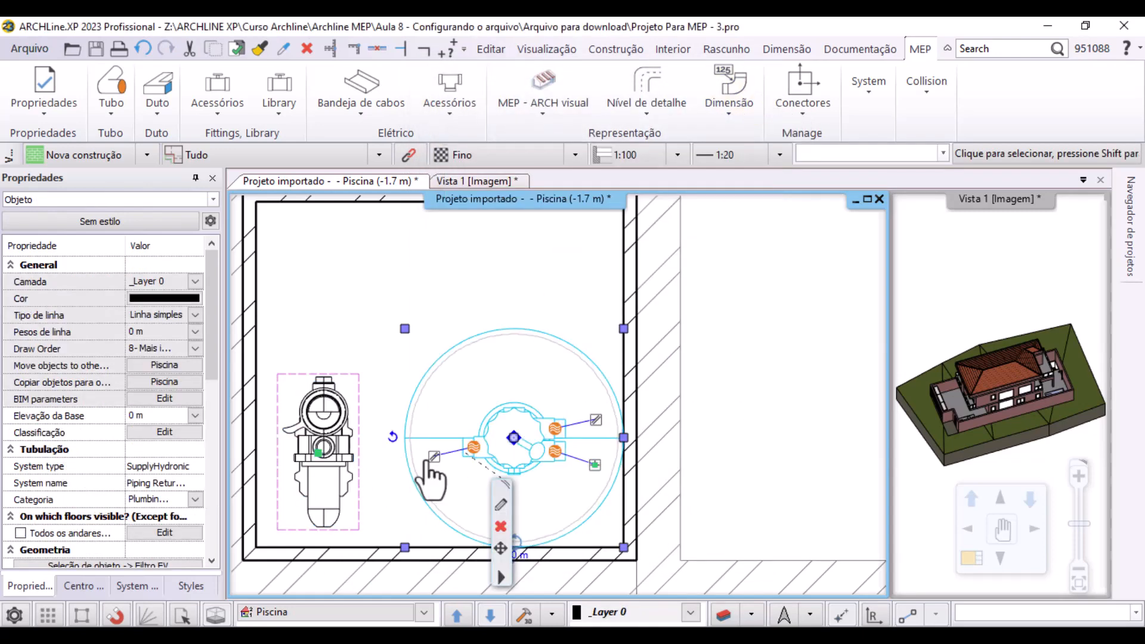
pyautogui.click(474, 449)
pyautogui.scroll(2, 418, 417)
pyautogui.scroll(2, 448, 391)
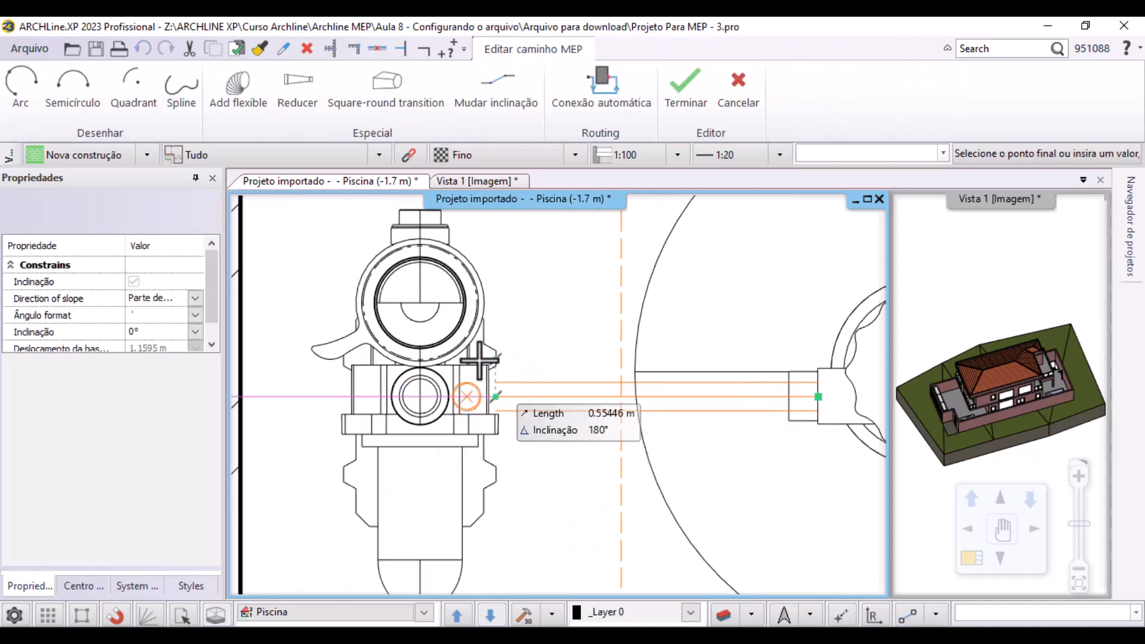
pyautogui.click(420, 397)
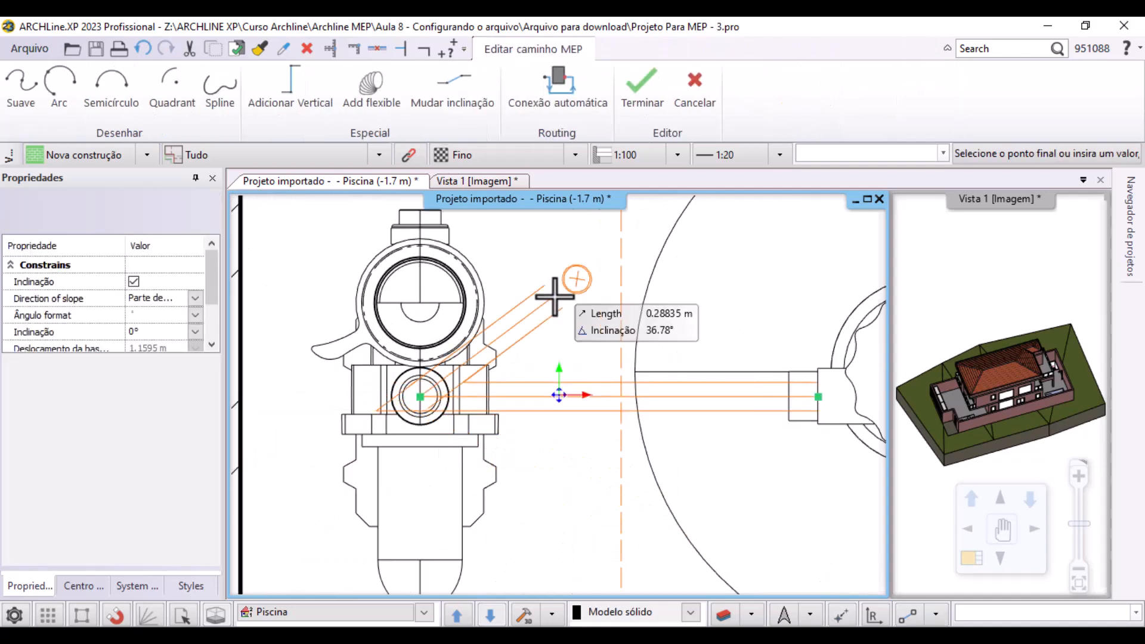
pyautogui.click(632, 113)
# In the 3D view, add a vertical segment from the pipe's open end down to the pump's Global connector and finish the path
pyautogui.click(994, 284)
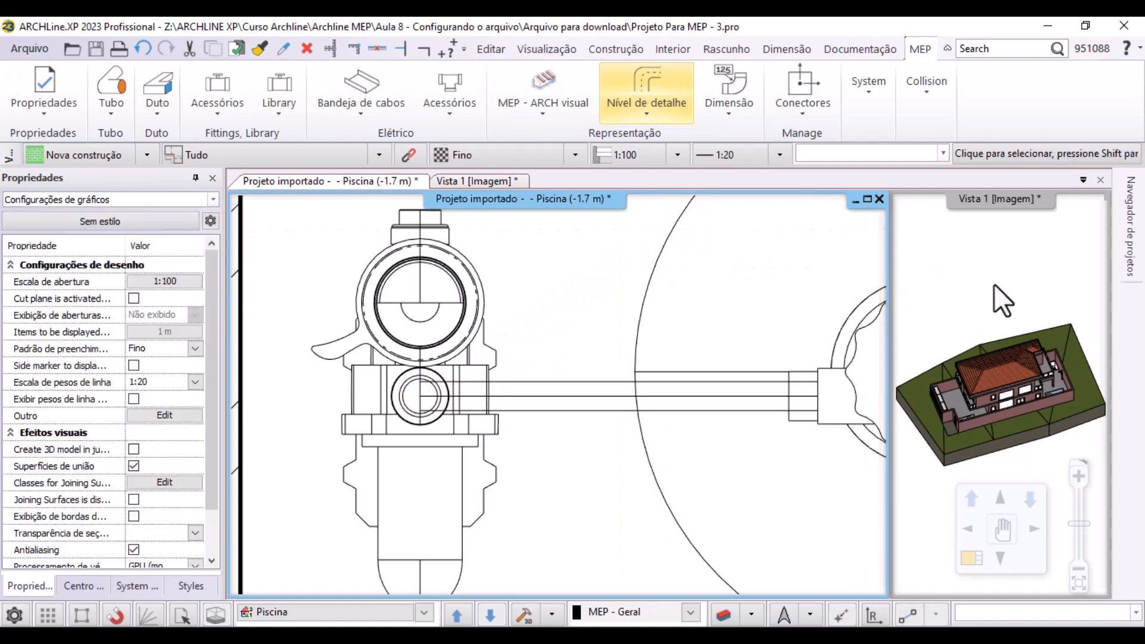
pyautogui.click(971, 561)
pyautogui.scroll(4, 736, 343)
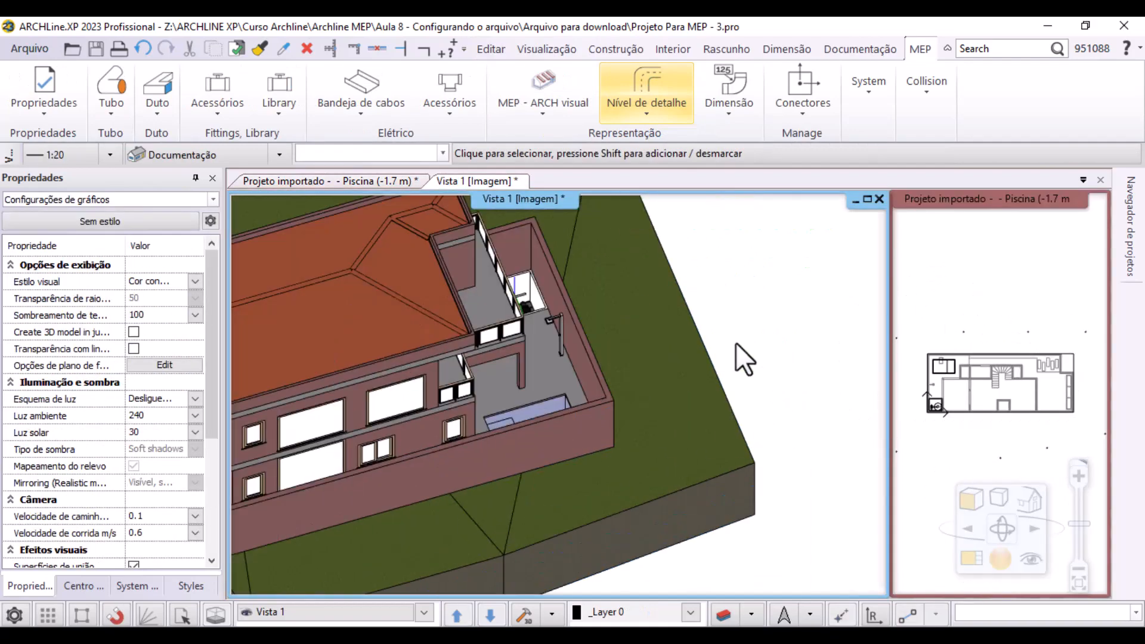
pyautogui.scroll(4, 509, 456)
pyautogui.moveTo(665, 427); pyautogui.dragTo(528, 573, button='middle')
pyautogui.moveTo(527, 478); pyautogui.dragTo(581, 555, button='middle')
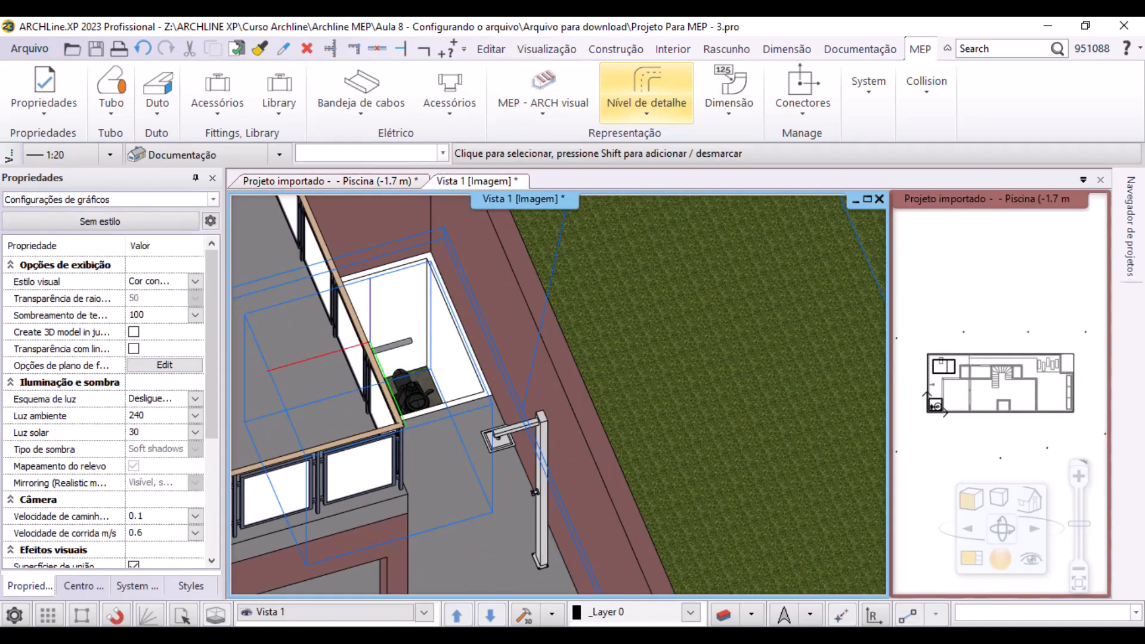
pyautogui.moveTo(674, 346); pyautogui.dragTo(567, 398, button='middle')
pyautogui.scroll(3, 474, 260)
pyautogui.scroll(5, 473, 260)
pyautogui.moveTo(473, 260); pyautogui.dragTo(534, 170, button='middle')
pyautogui.moveTo(604, 327); pyautogui.dragTo(627, 263, button='middle')
pyautogui.click(628, 262)
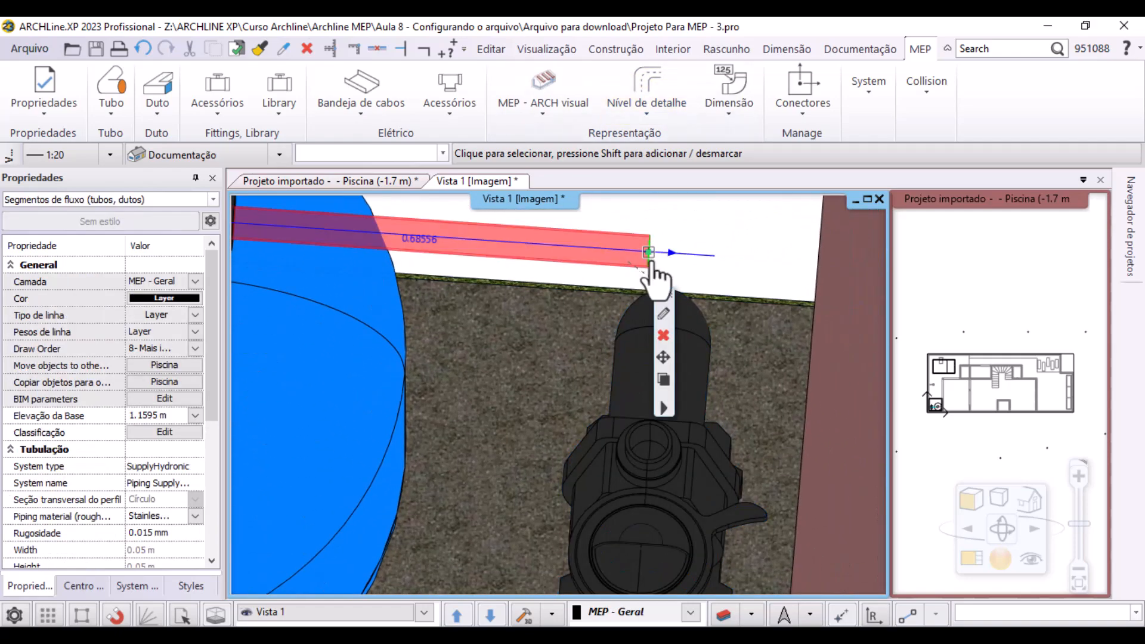
pyautogui.rightClick(650, 258)
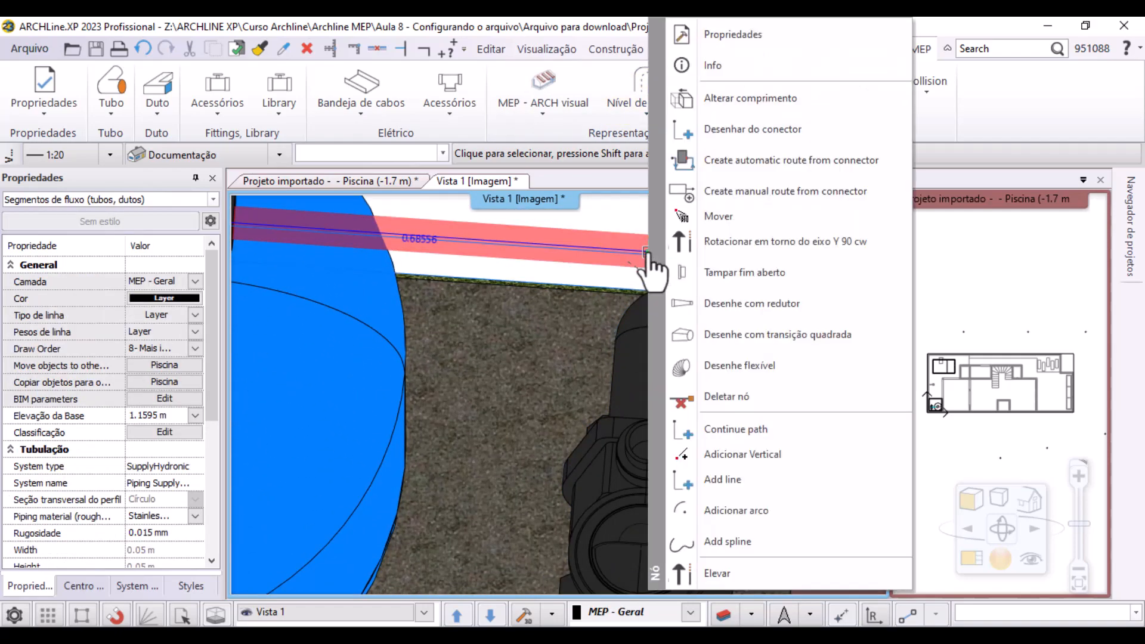
pyautogui.click(703, 449)
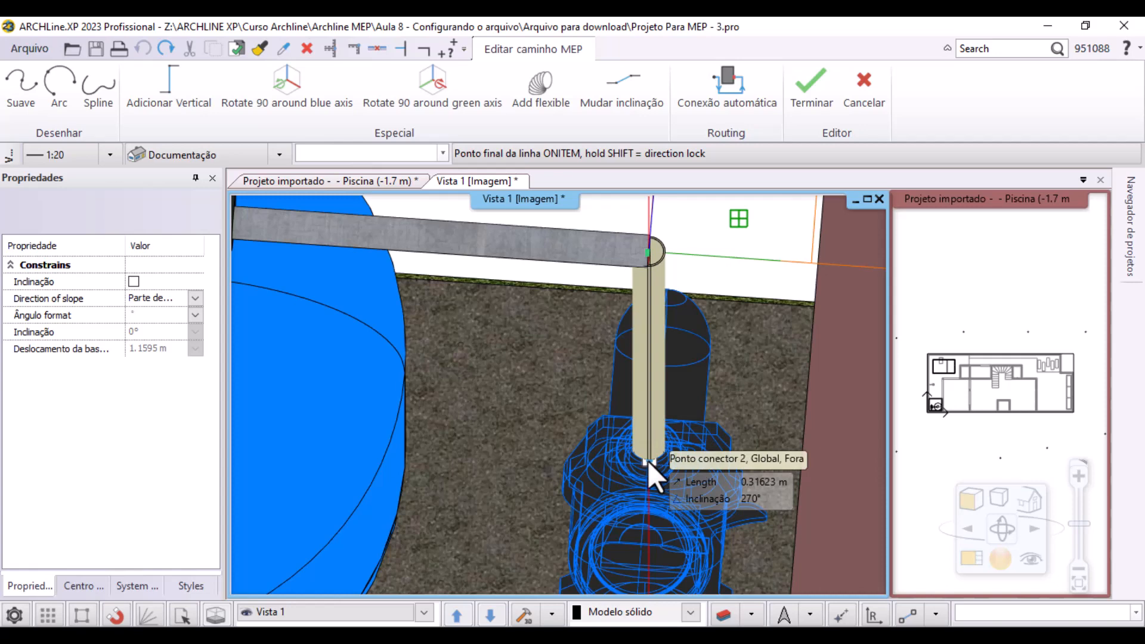
pyautogui.click(648, 460)
pyautogui.press('Return')
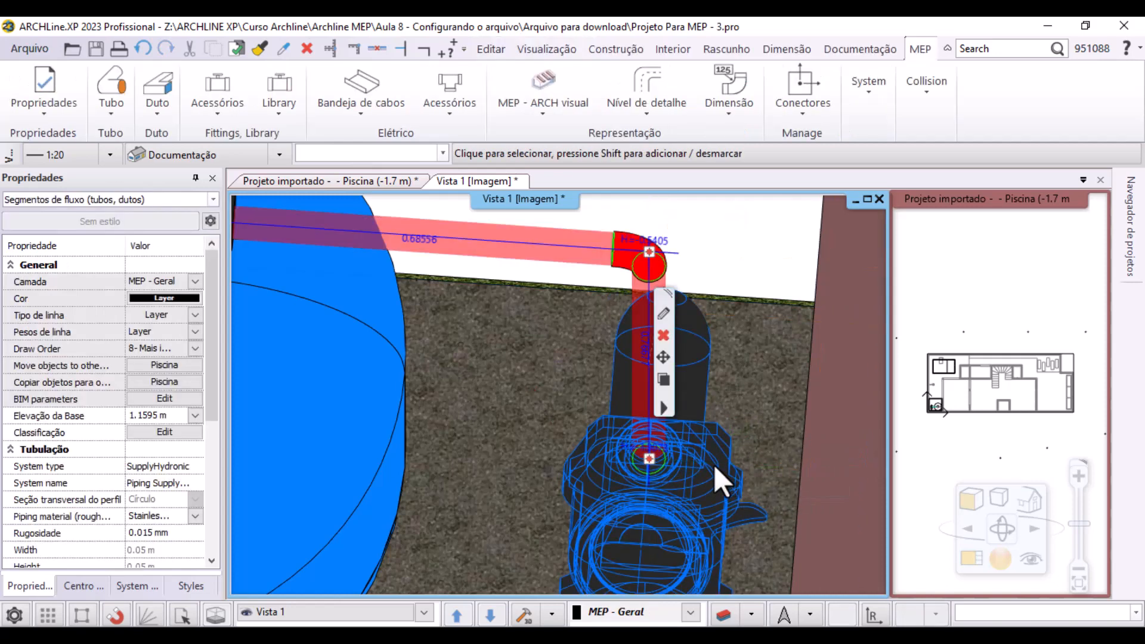
# Examine the pipe connection between the pump and the filter in the Piscina plan
pyautogui.press('Escape')
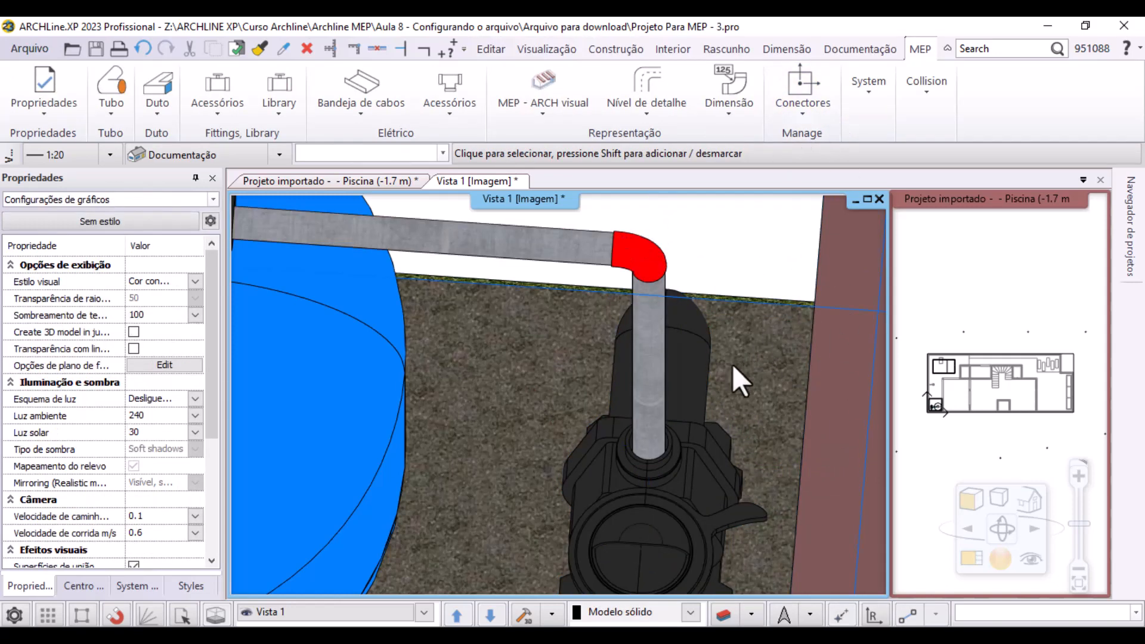
pyautogui.click(974, 561)
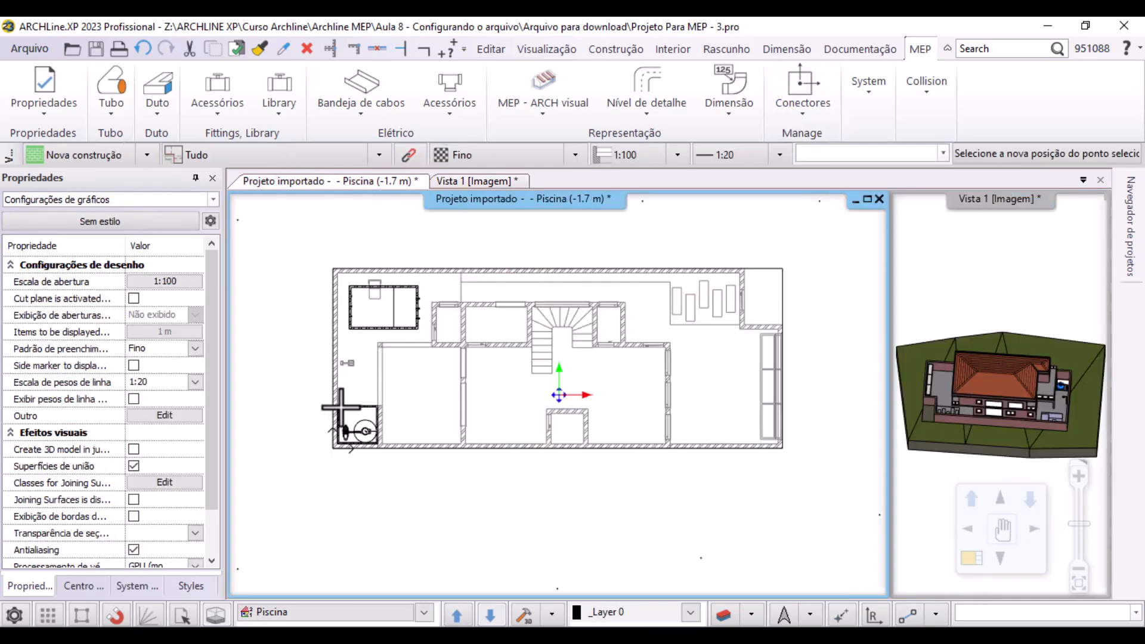
pyautogui.click(478, 386)
pyautogui.scroll(6, 378, 412)
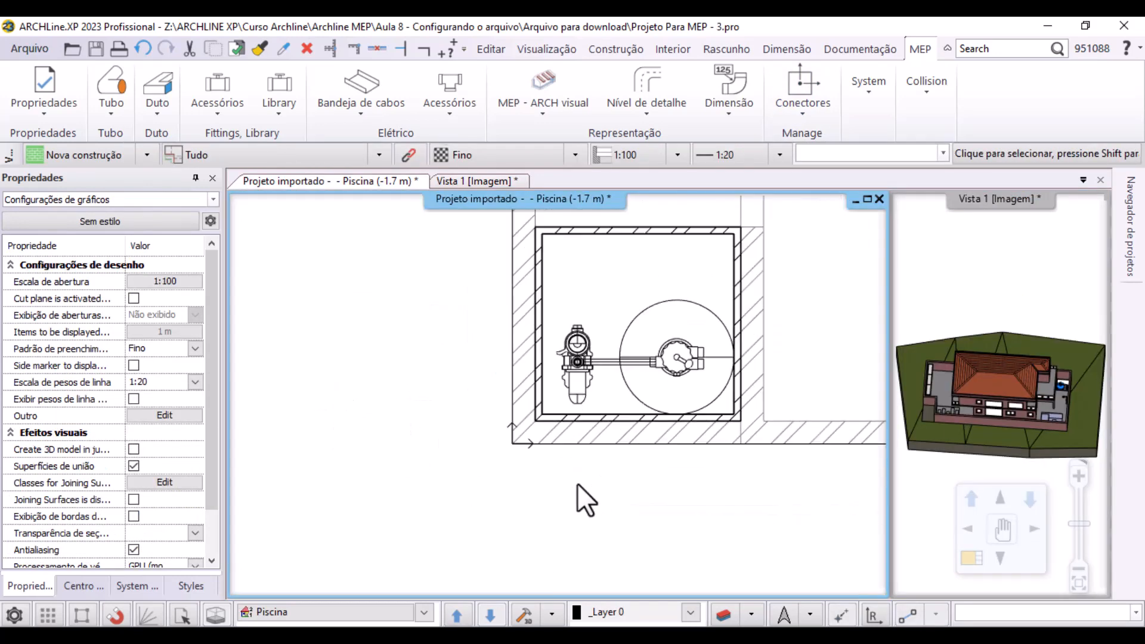
pyautogui.click(498, 490)
pyautogui.scroll(3, 430, 485)
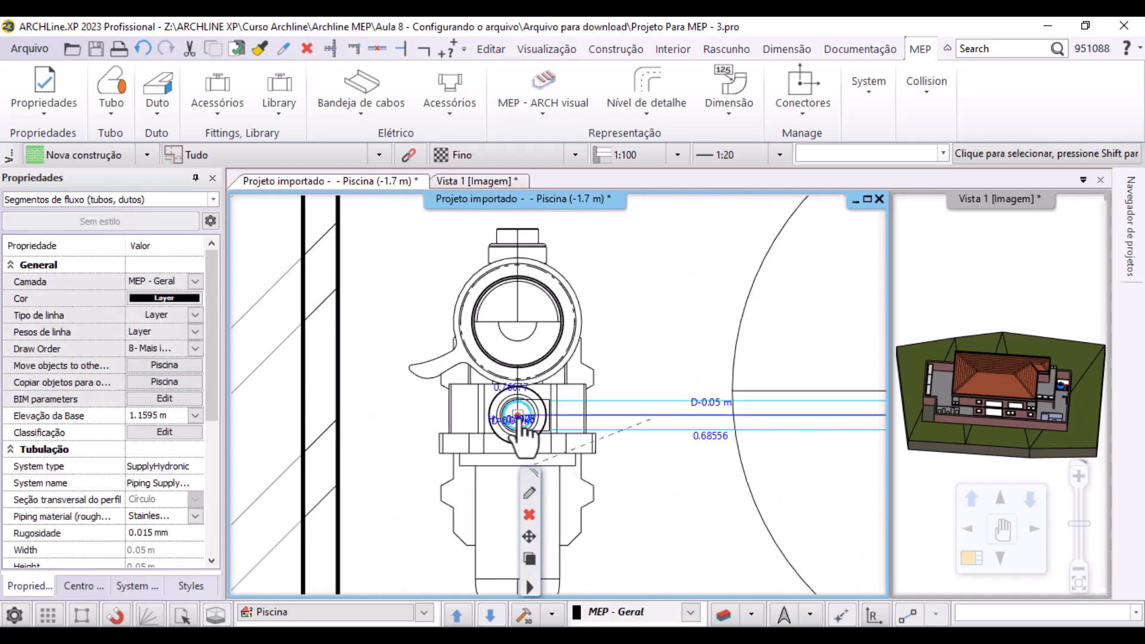
pyautogui.scroll(-2, 660, 481)
pyautogui.moveTo(692, 482); pyautogui.dragTo(613, 511, button='middle')
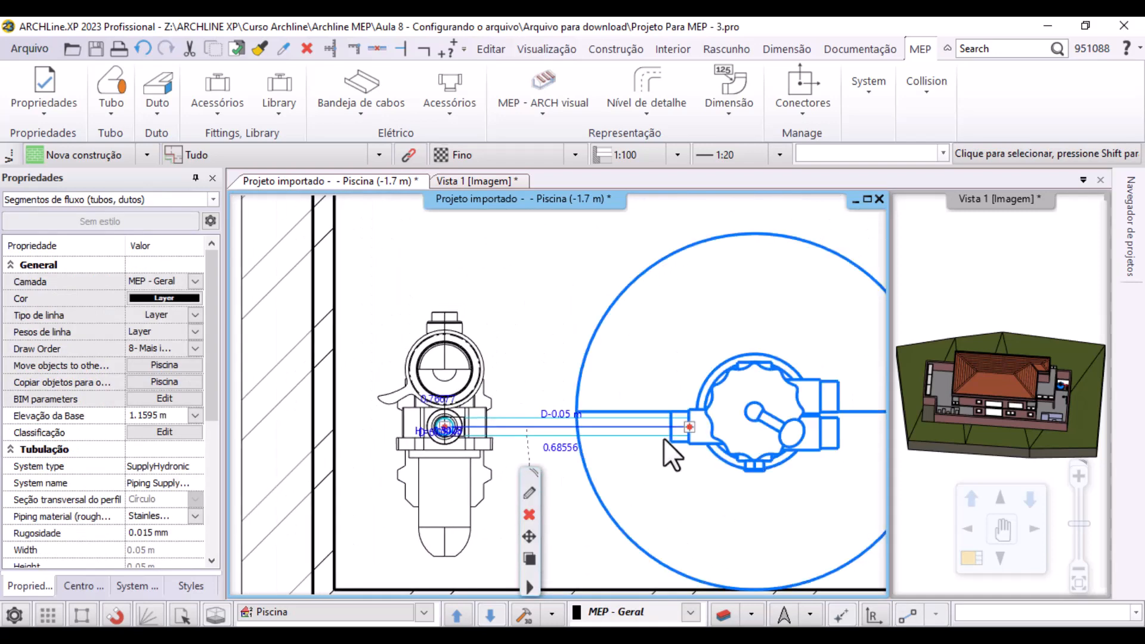
pyautogui.scroll(-5, 597, 441)
pyautogui.scroll(1, 501, 406)
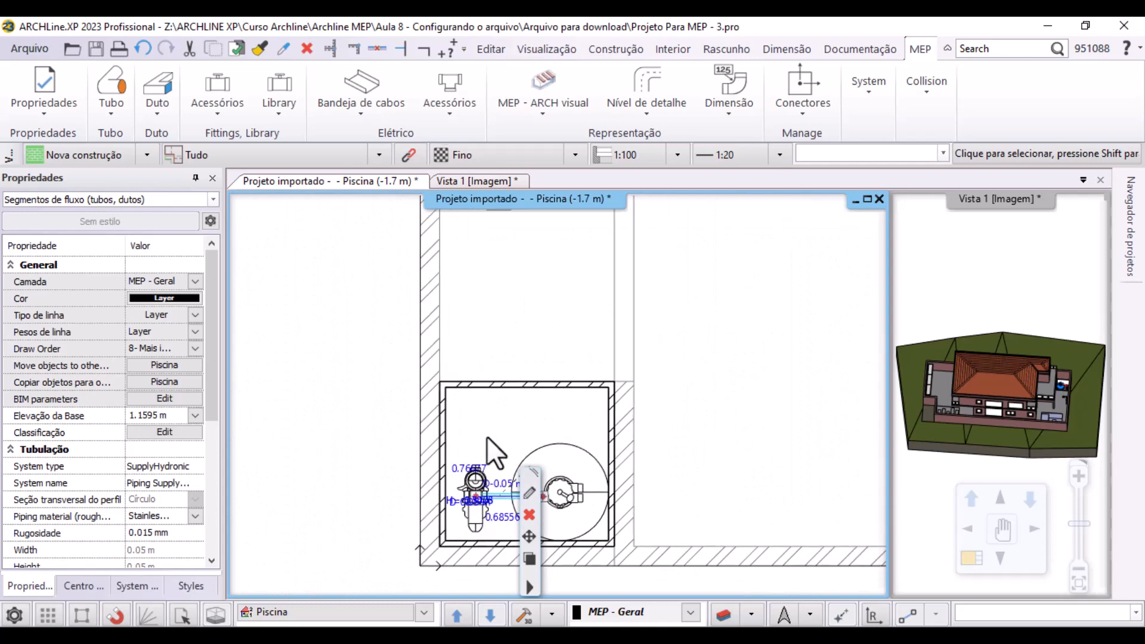
pyautogui.press('Escape')
pyautogui.scroll(4, 518, 446)
pyautogui.click(540, 381)
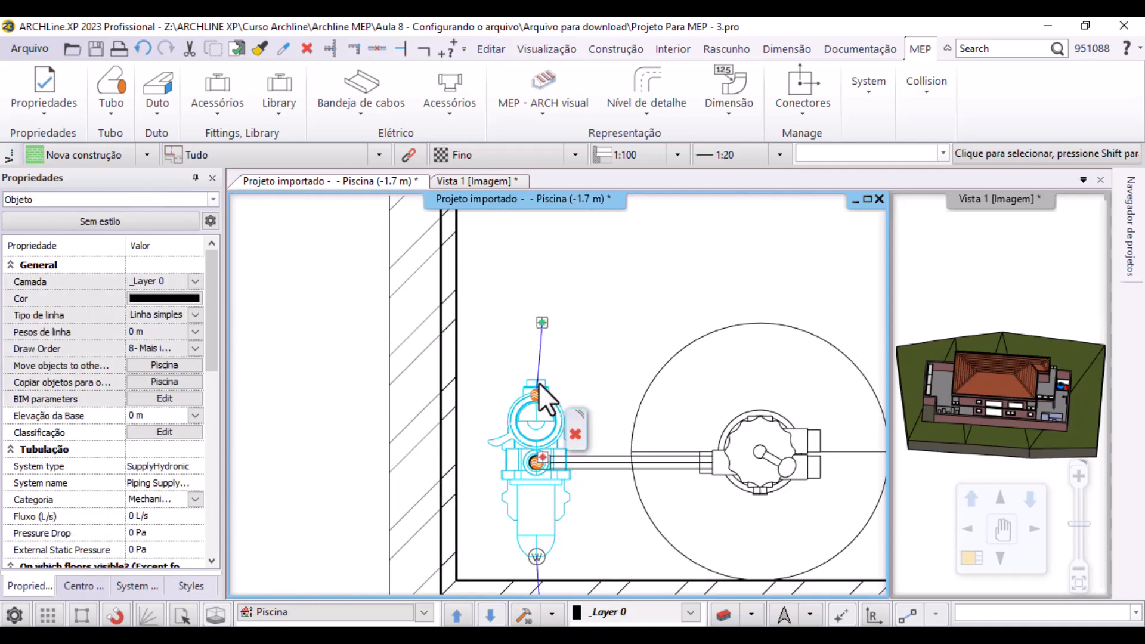
pyautogui.rightClick(545, 385)
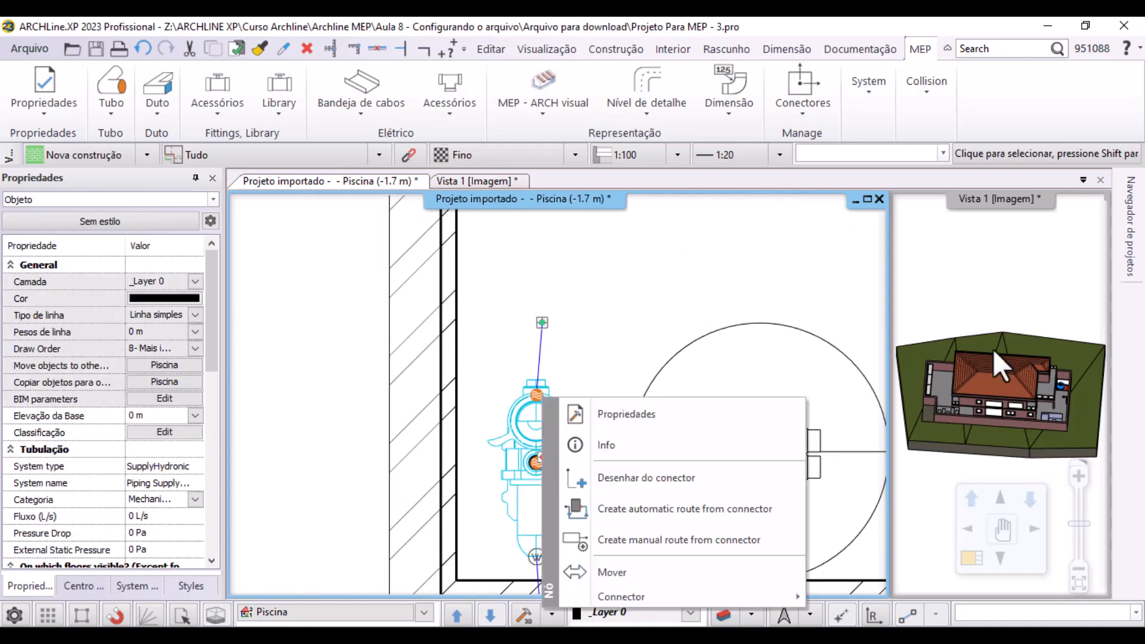
pyautogui.click(703, 441)
pyautogui.scroll(-4, 695, 305)
pyautogui.moveTo(632, 252); pyautogui.dragTo(525, 417, button='middle')
pyautogui.press('Escape')
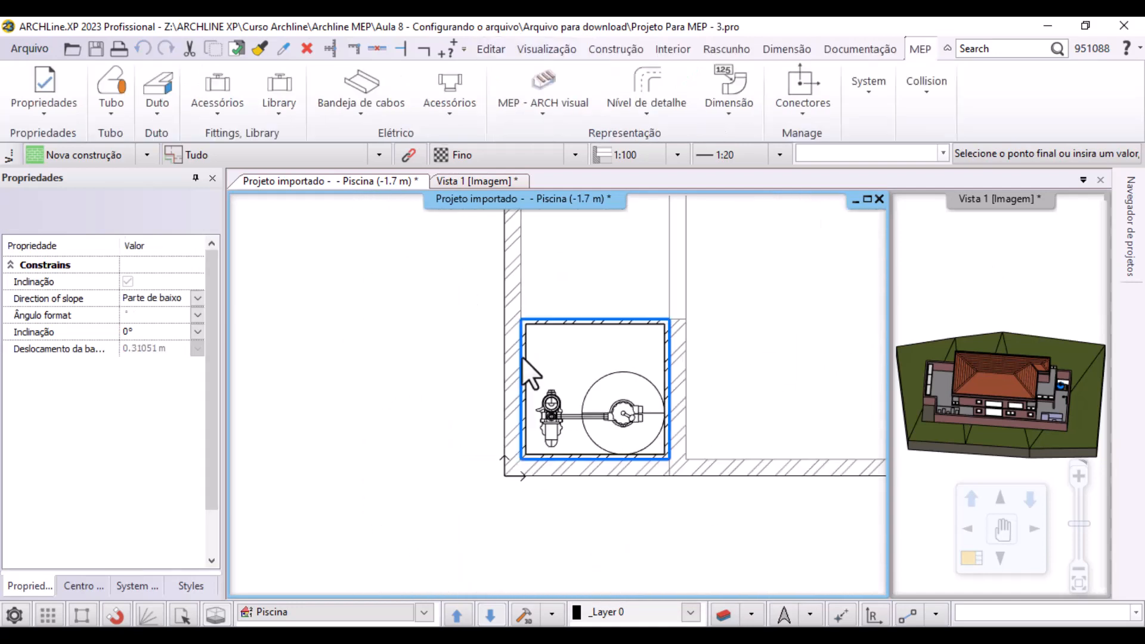
# Draw a pipe from the pump's front connector, about 6.42 m past the pool and about 1.30 m across to the pool-edge fixture, and finish the path
pyautogui.scroll(3, 562, 400)
pyautogui.rightClick(564, 393)
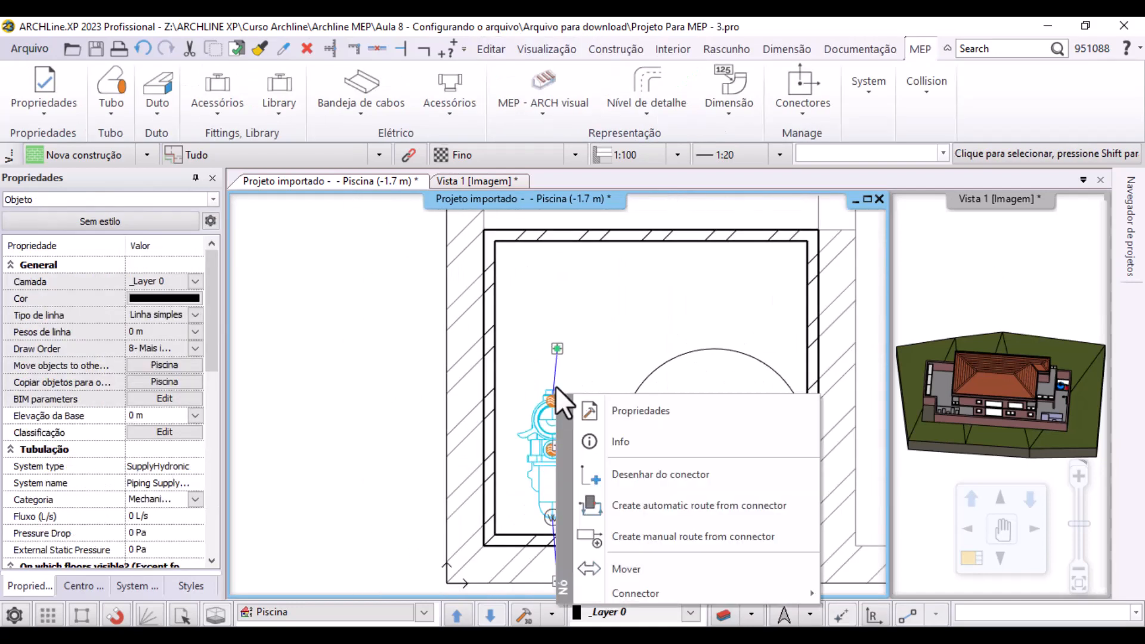
pyautogui.rightClick(553, 402)
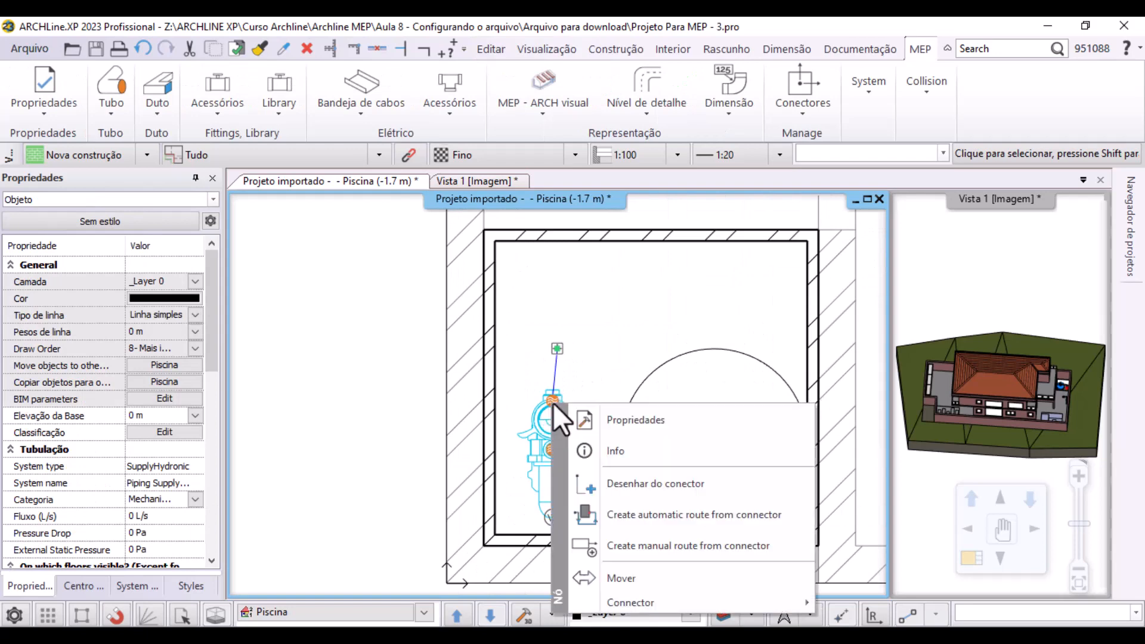
pyautogui.click(554, 346)
pyautogui.scroll(-3, 639, 287)
pyautogui.moveTo(639, 239); pyautogui.dragTo(605, 588, button='middle')
pyautogui.moveTo(624, 325); pyautogui.dragTo(632, 372, button='middle')
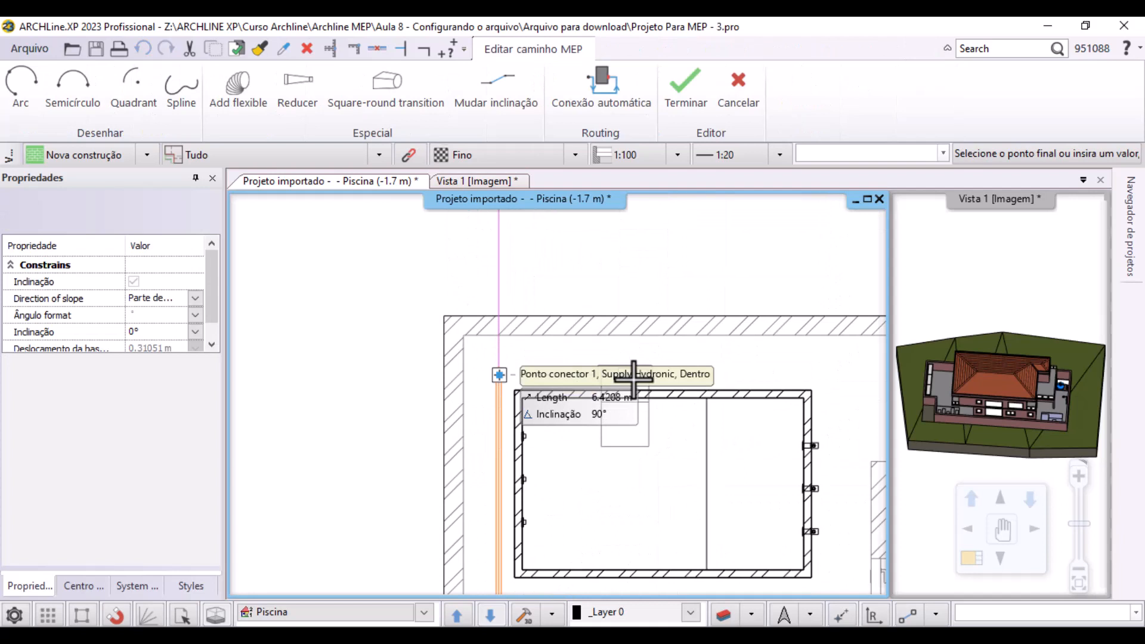
pyautogui.click(633, 379)
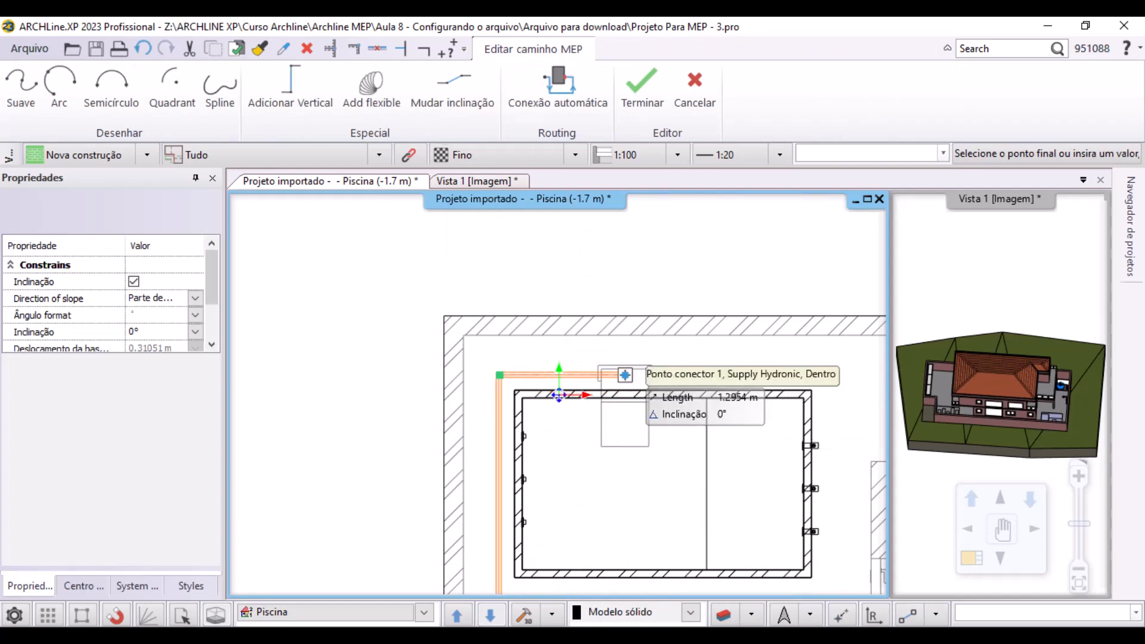
pyautogui.click(625, 374)
pyautogui.press('Return')
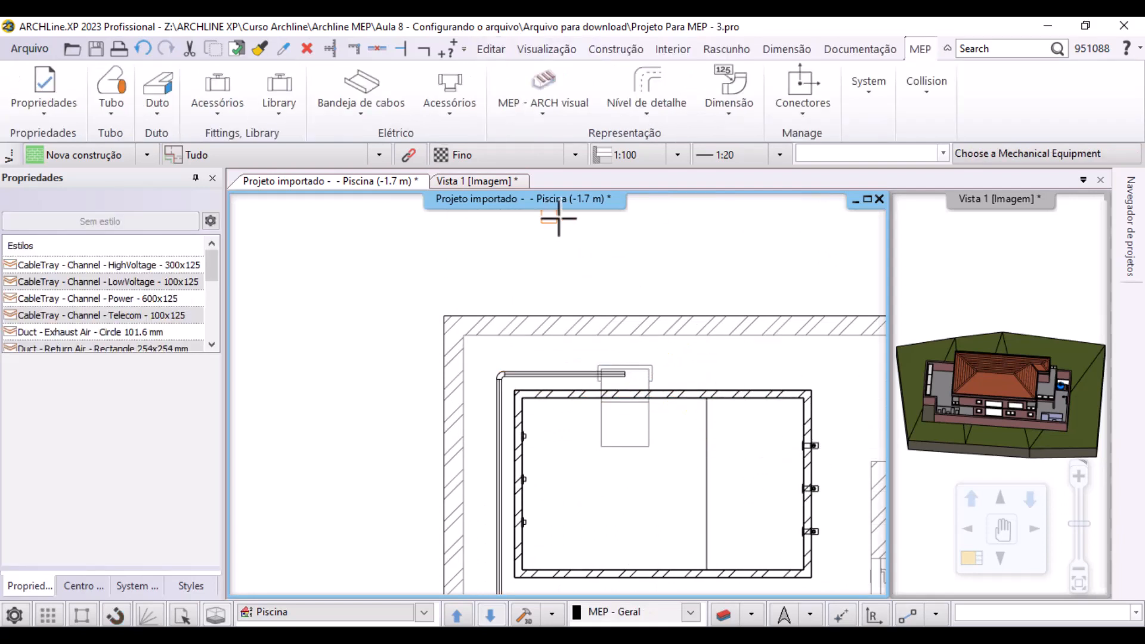
# Examine the new pipe run between the pump and the pool area in the 3D view
pyautogui.click(1050, 286)
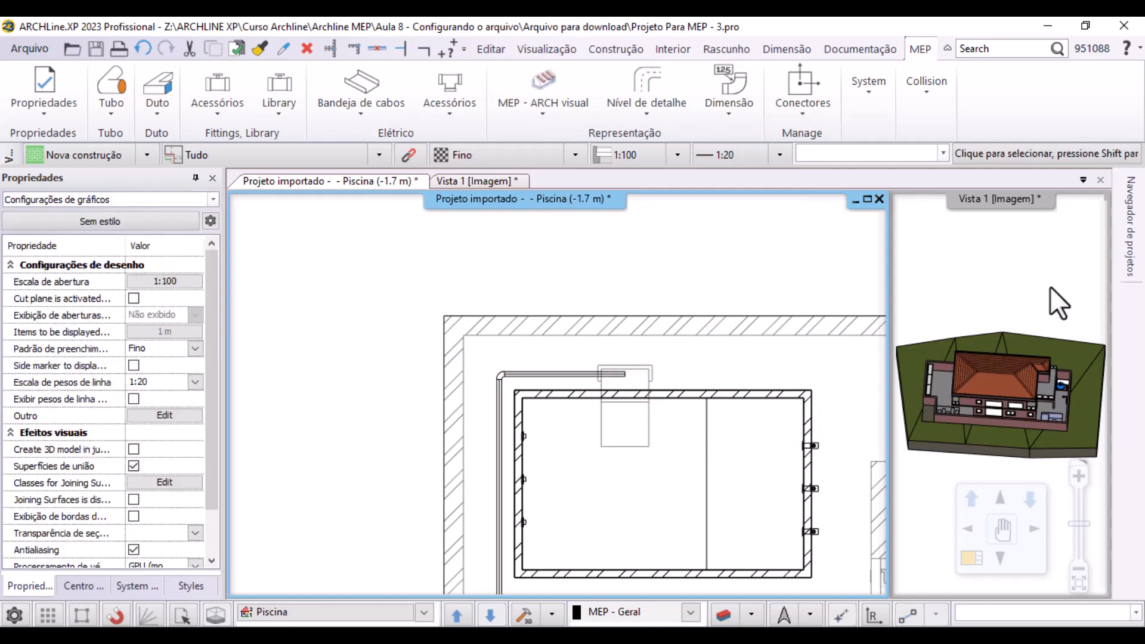
pyautogui.click(970, 561)
pyautogui.scroll(3, 757, 418)
pyautogui.moveTo(769, 418); pyautogui.dragTo(578, 352, button='middle')
pyautogui.scroll(4, 541, 361)
pyautogui.scroll(1, 540, 360)
pyautogui.moveTo(668, 496); pyautogui.dragTo(664, 467, button='middle')
pyautogui.scroll(-3, 654, 325)
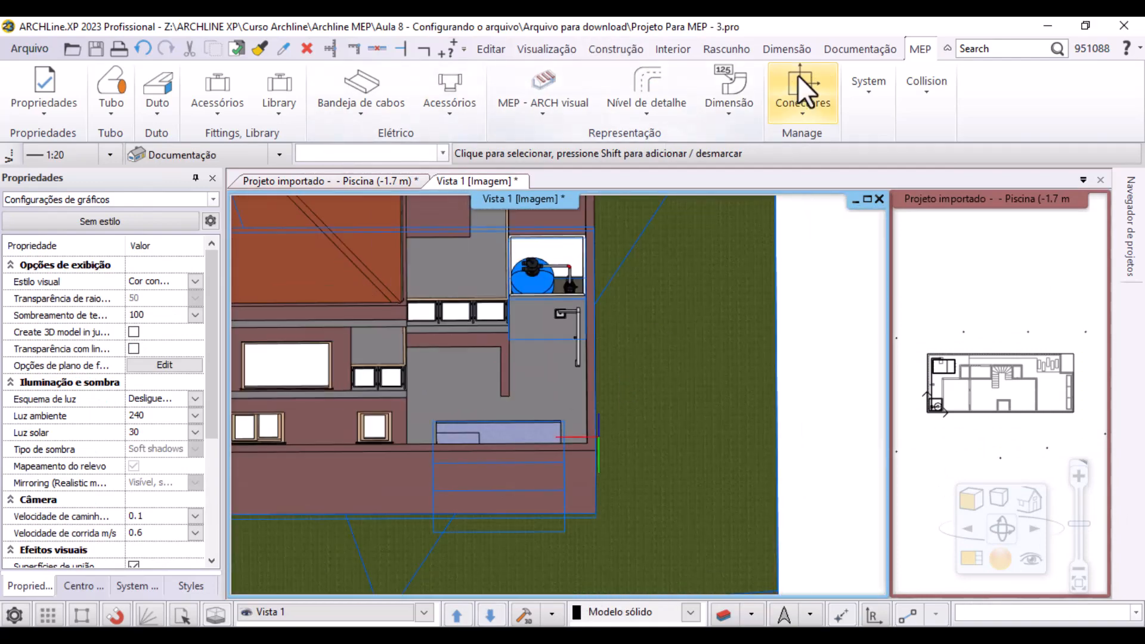
pyautogui.click(572, 106)
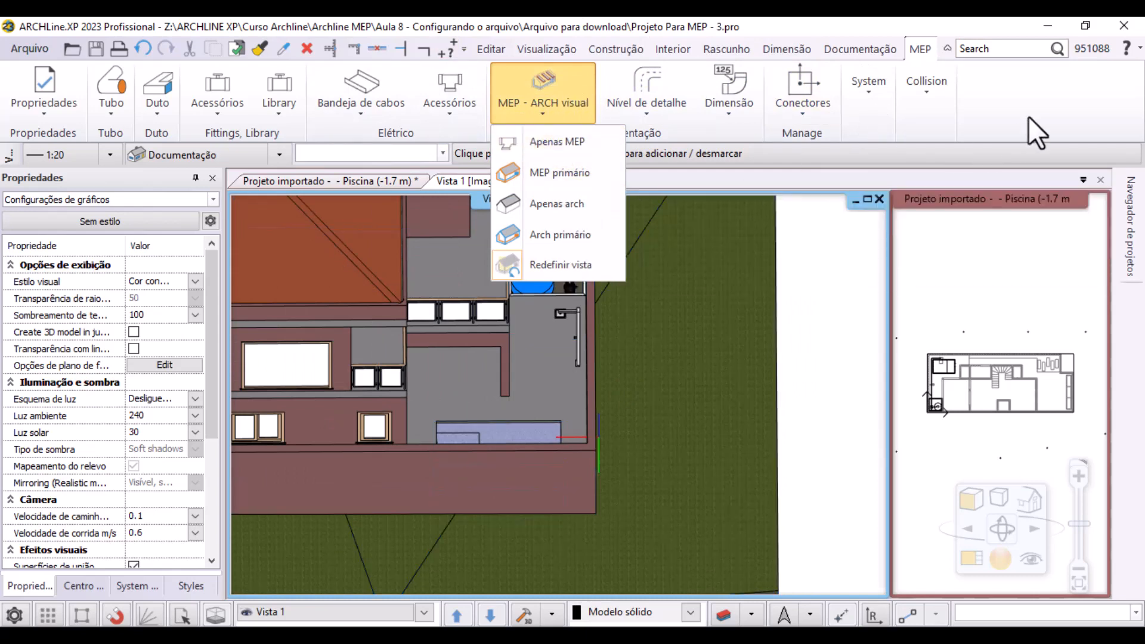
pyautogui.click(1028, 117)
pyautogui.scroll(-5, 685, 402)
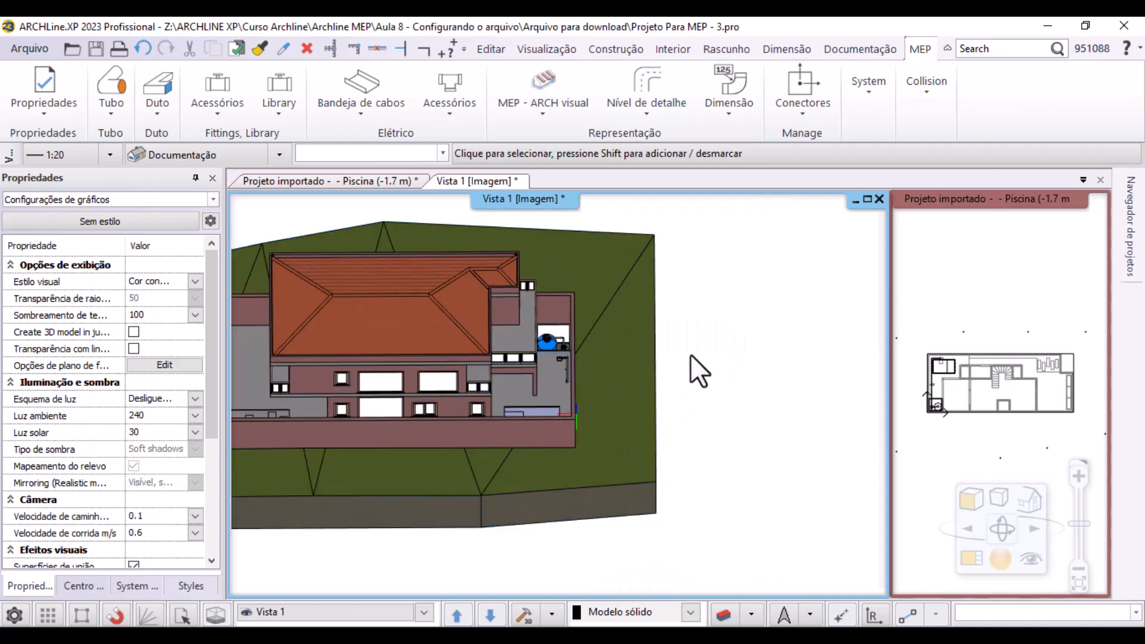
# Create a new 3D view of the project and maximize its window
pyautogui.click(546, 50)
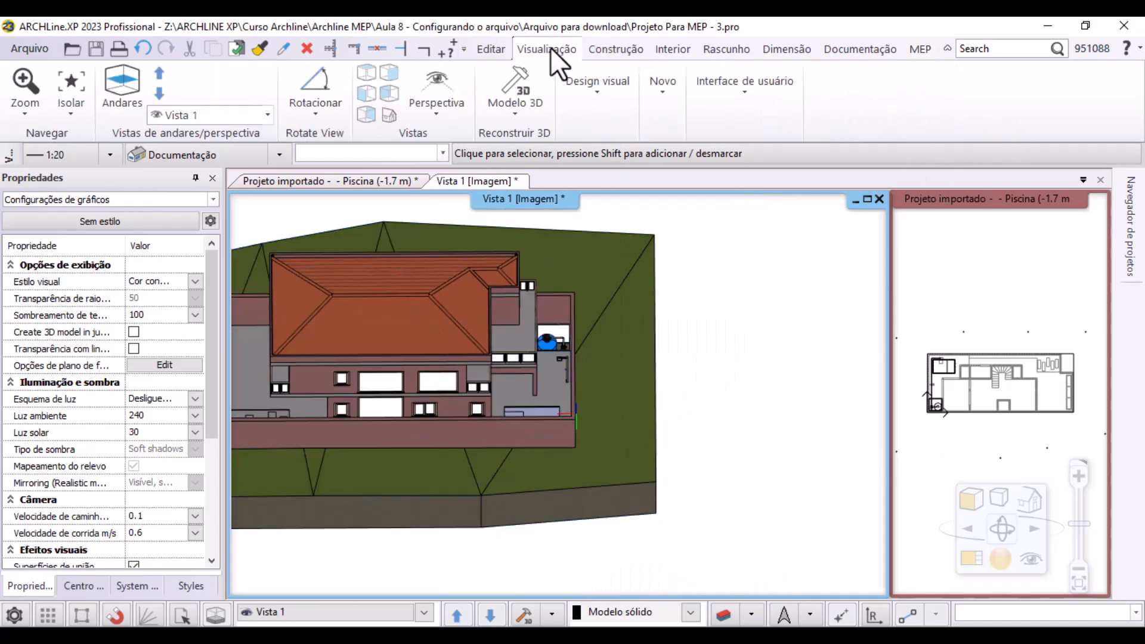
pyautogui.click(595, 95)
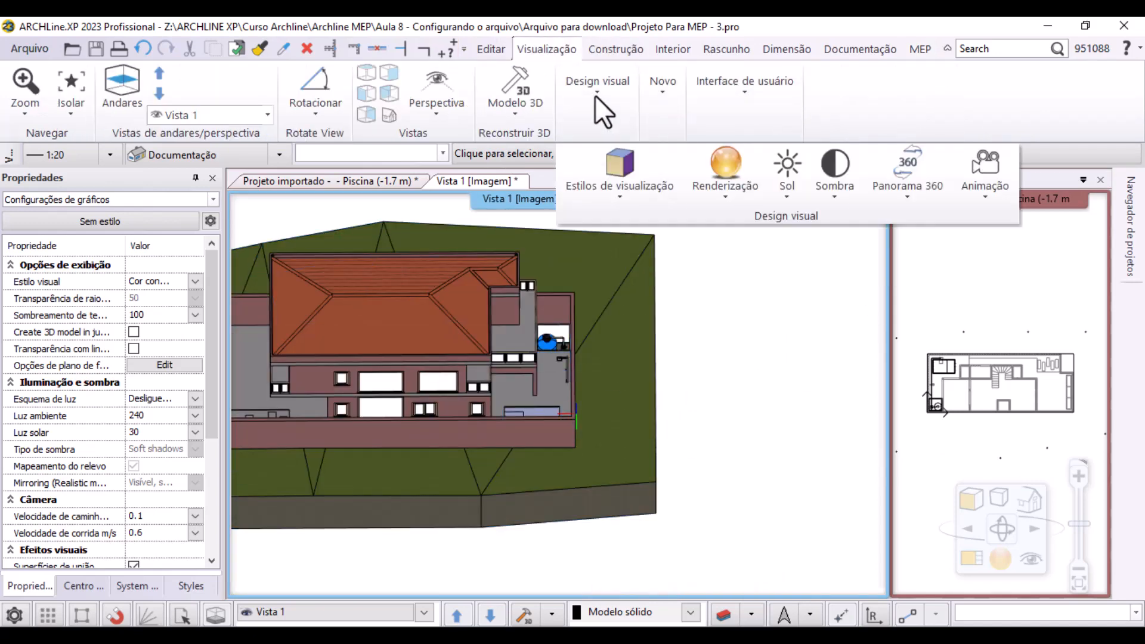
pyautogui.click(667, 98)
pyautogui.click(692, 182)
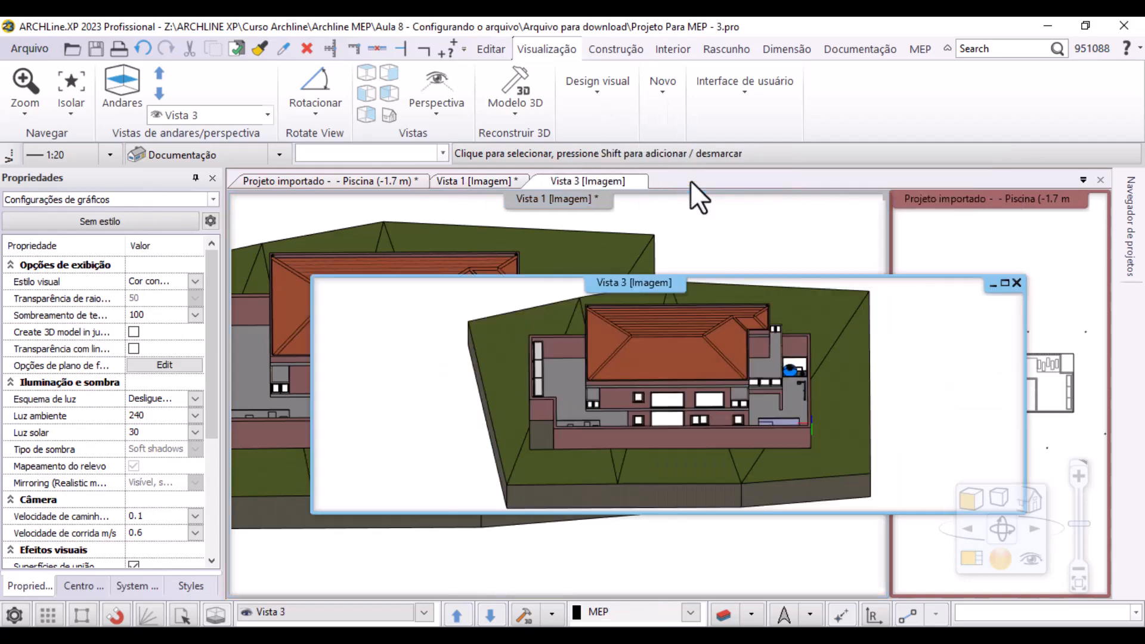
pyautogui.click(1008, 291)
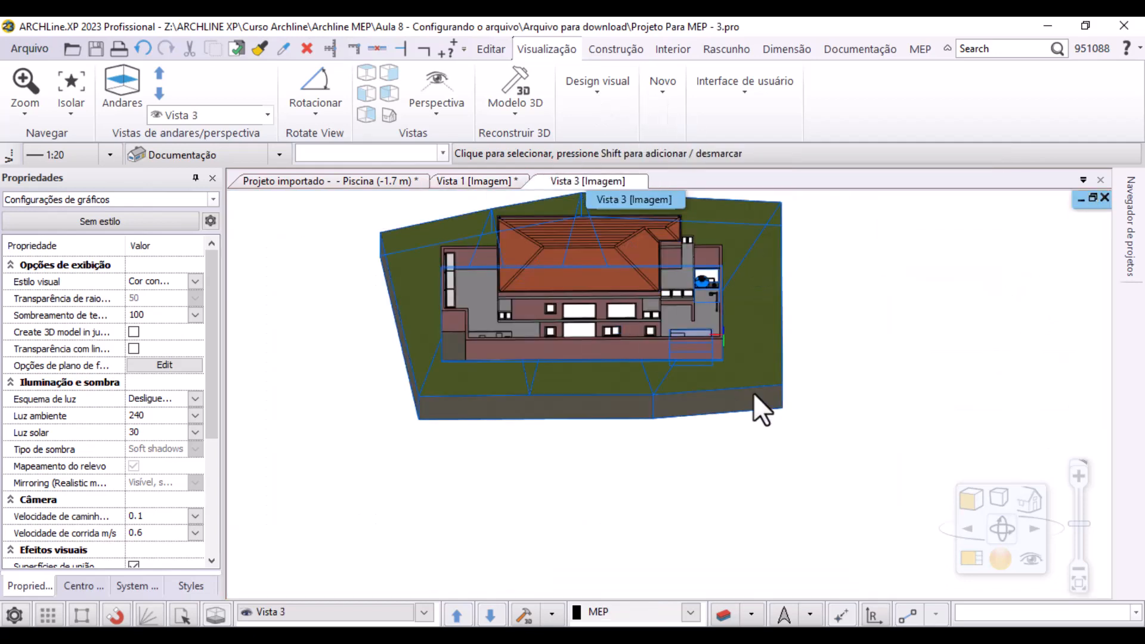
# Set the new 3D view's MEP-ARCH display to Apenas MEP
pyautogui.click(922, 50)
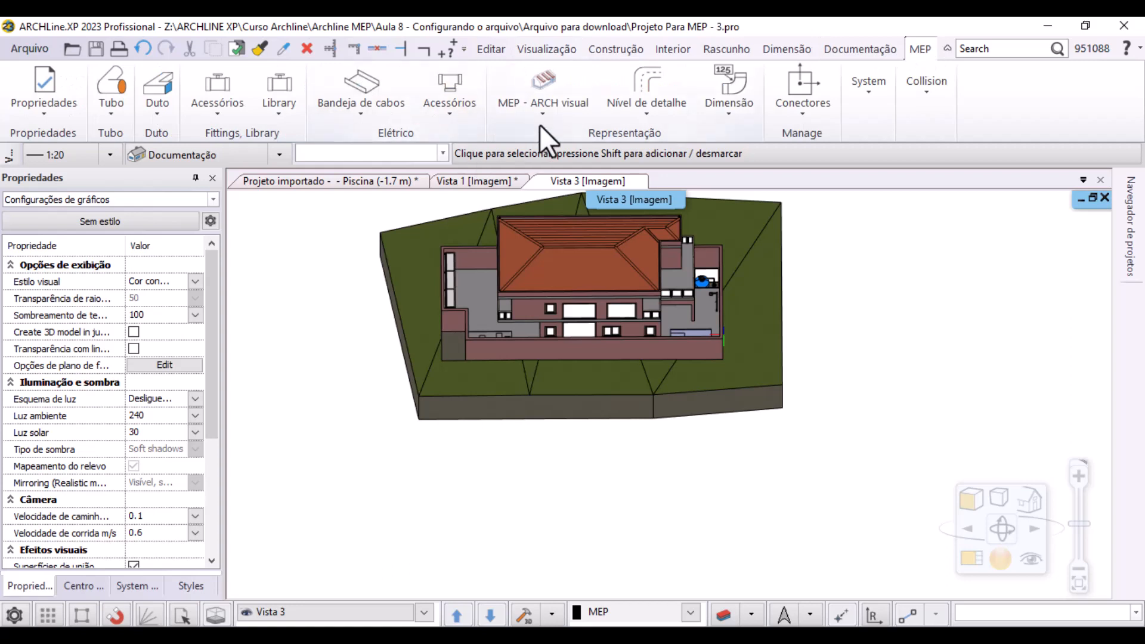
pyautogui.click(552, 96)
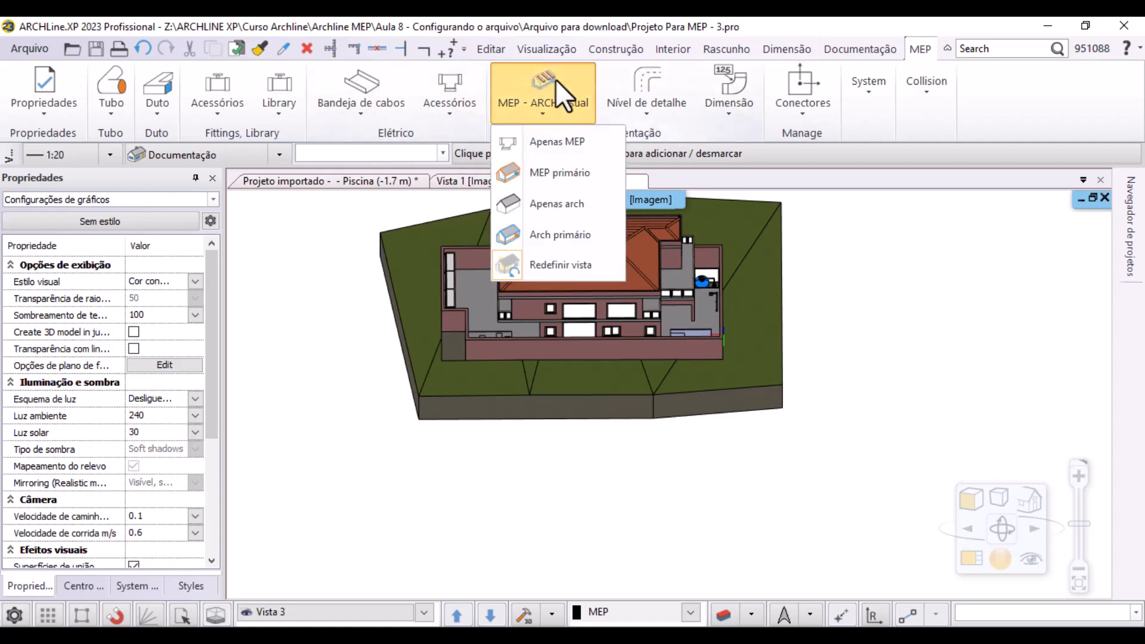
pyautogui.click(564, 149)
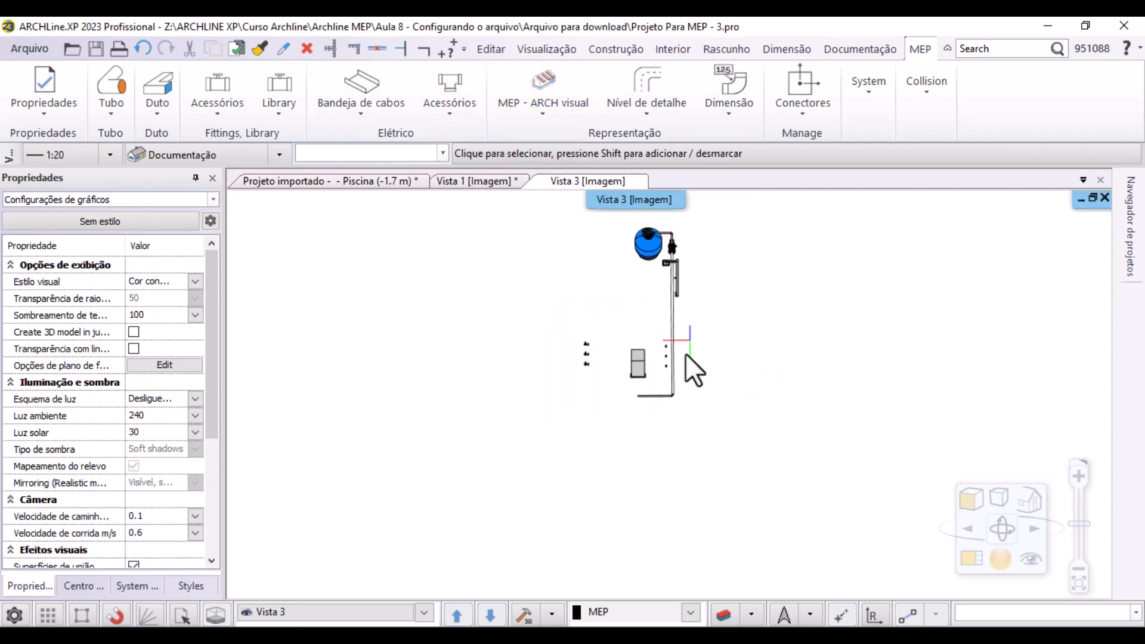
# Delete the 3D solid overlapping the long pipe run between the pump and the elbow
pyautogui.scroll(2, 686, 358)
pyautogui.moveTo(785, 469); pyautogui.dragTo(620, 366, button='middle')
pyautogui.scroll(5, 633, 461)
pyautogui.scroll(-3, 657, 363)
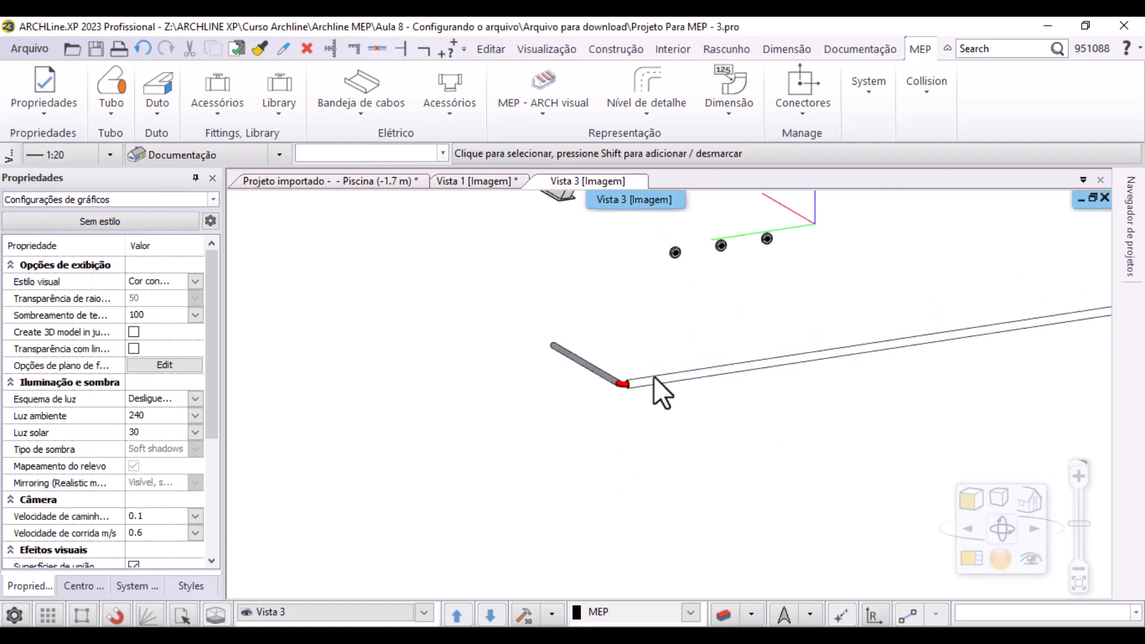
pyautogui.scroll(2, 625, 386)
pyautogui.scroll(-4, 638, 406)
pyautogui.moveTo(687, 449); pyautogui.dragTo(820, 436, button='middle')
pyautogui.click(895, 322)
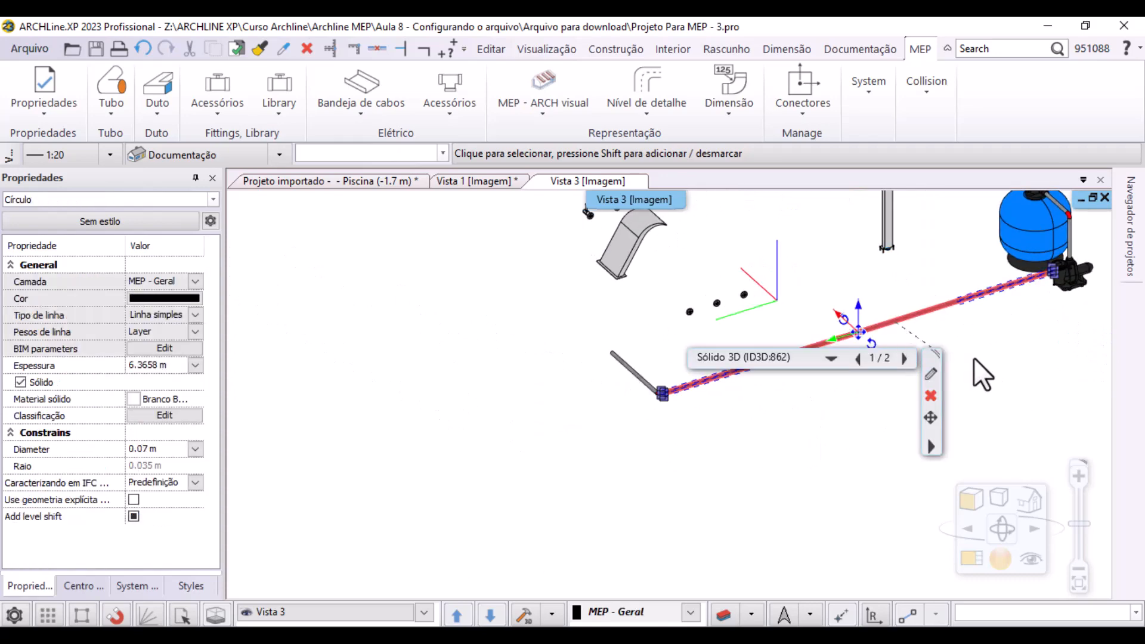
pyautogui.click(797, 390)
pyautogui.scroll(2, 861, 363)
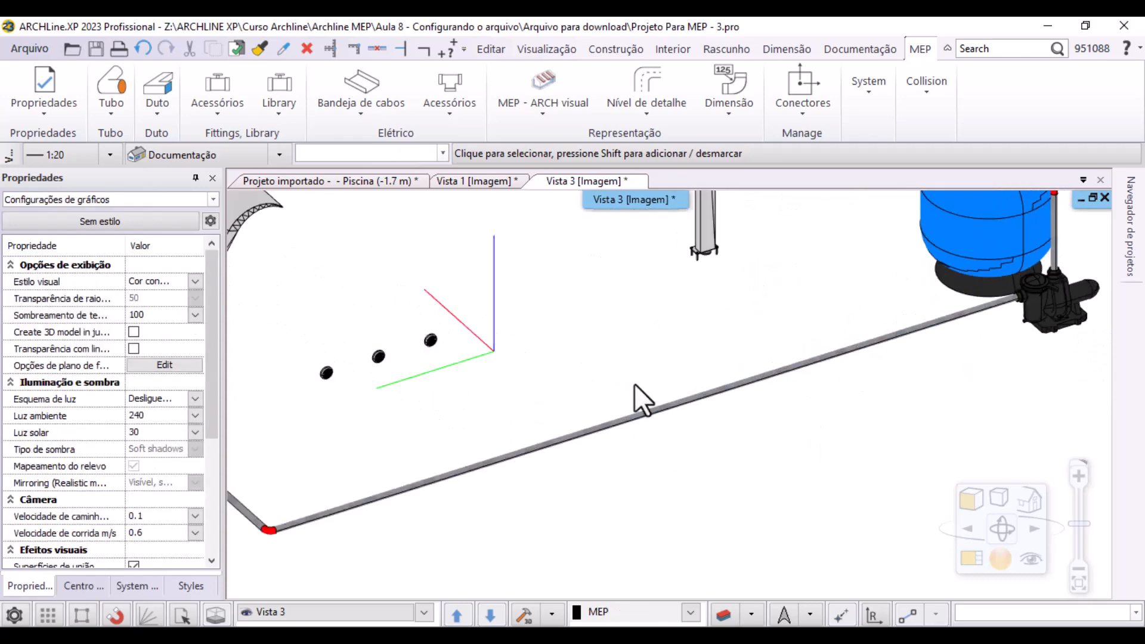
# Continue the pipe path vertically from its free end up to the curved waterfall spout's base connector and deselect the run
pyautogui.click(597, 418)
pyautogui.scroll(-2, 674, 463)
pyautogui.scroll(4, 525, 465)
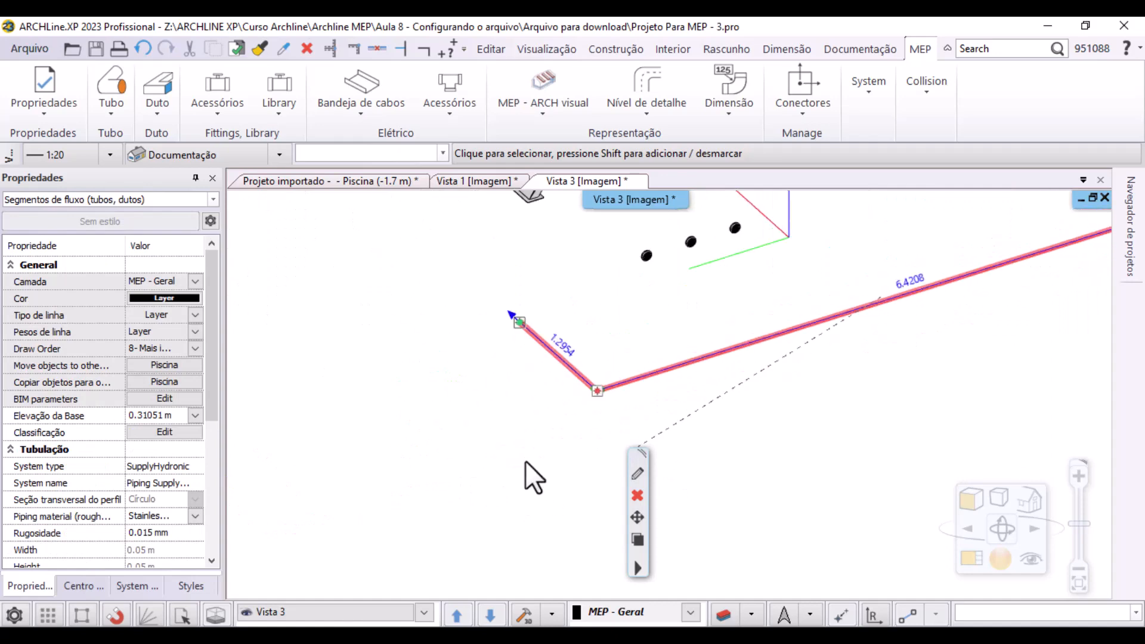
pyautogui.scroll(1, 531, 352)
pyautogui.rightClick(575, 357)
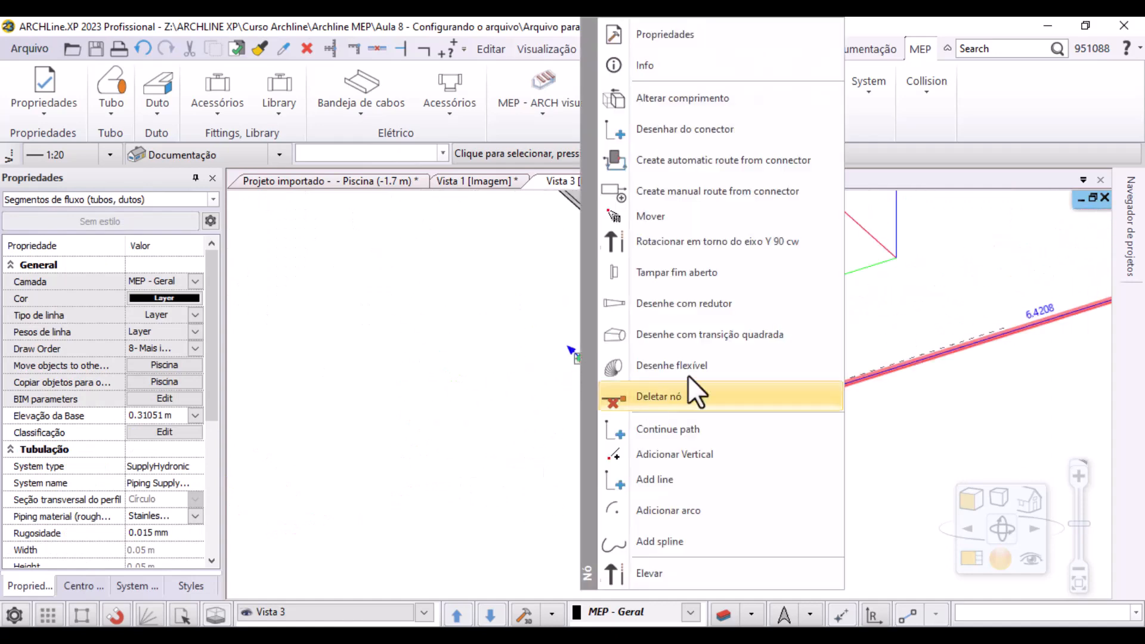
pyautogui.click(682, 425)
pyautogui.moveTo(599, 298); pyautogui.dragTo(596, 433, button='middle')
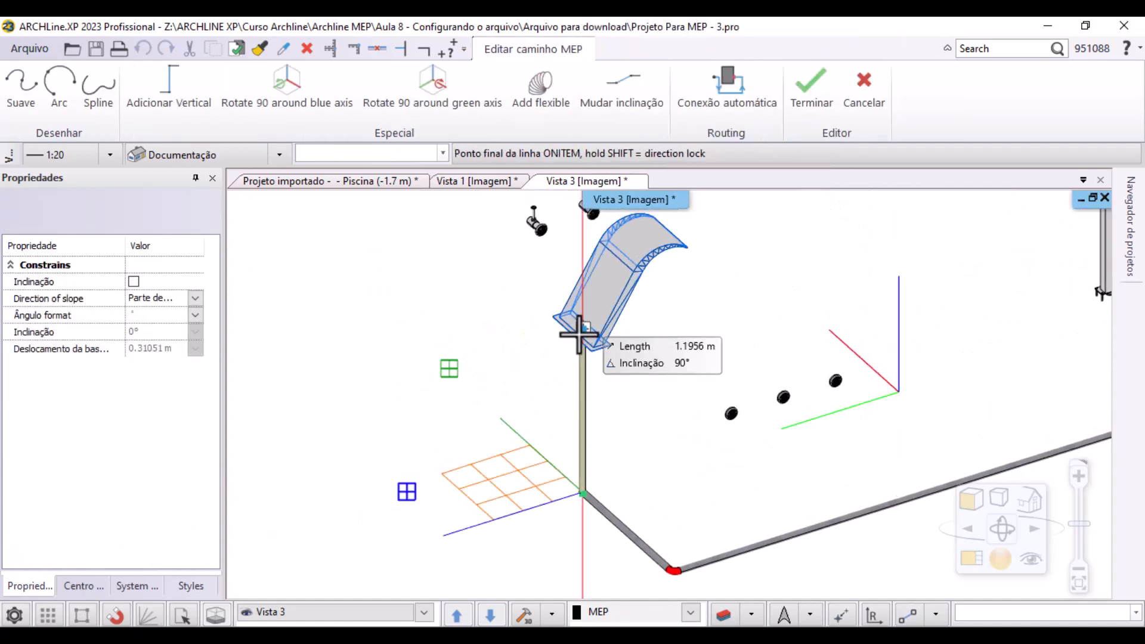
pyautogui.click(583, 330)
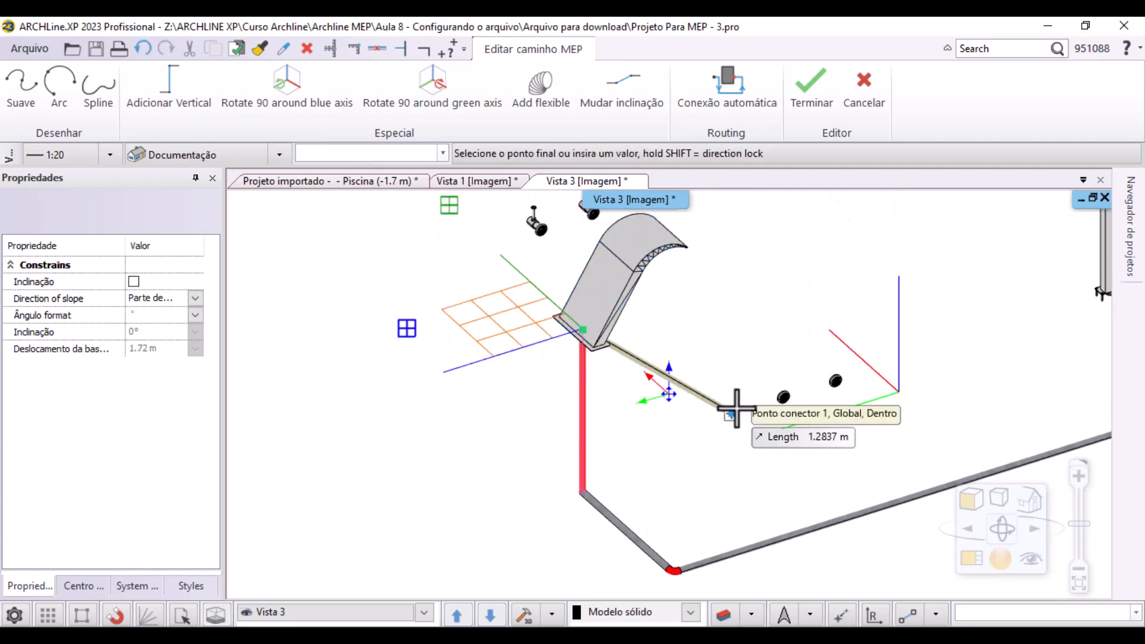
pyautogui.press('Escape')
pyautogui.scroll(-3, 733, 471)
pyautogui.rightClick(969, 476)
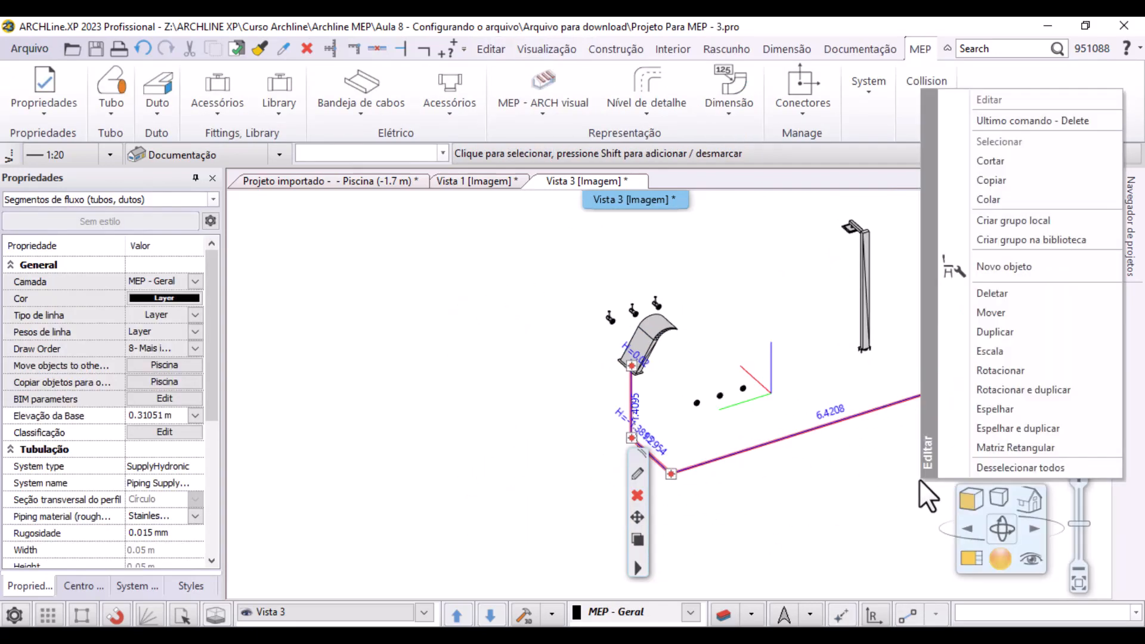
pyautogui.click(1014, 469)
# In the Piscina floor plan, insert a tee fitting on the long pipe run beside the shower, with its branch facing the hatched wall
pyautogui.scroll(2, 872, 349)
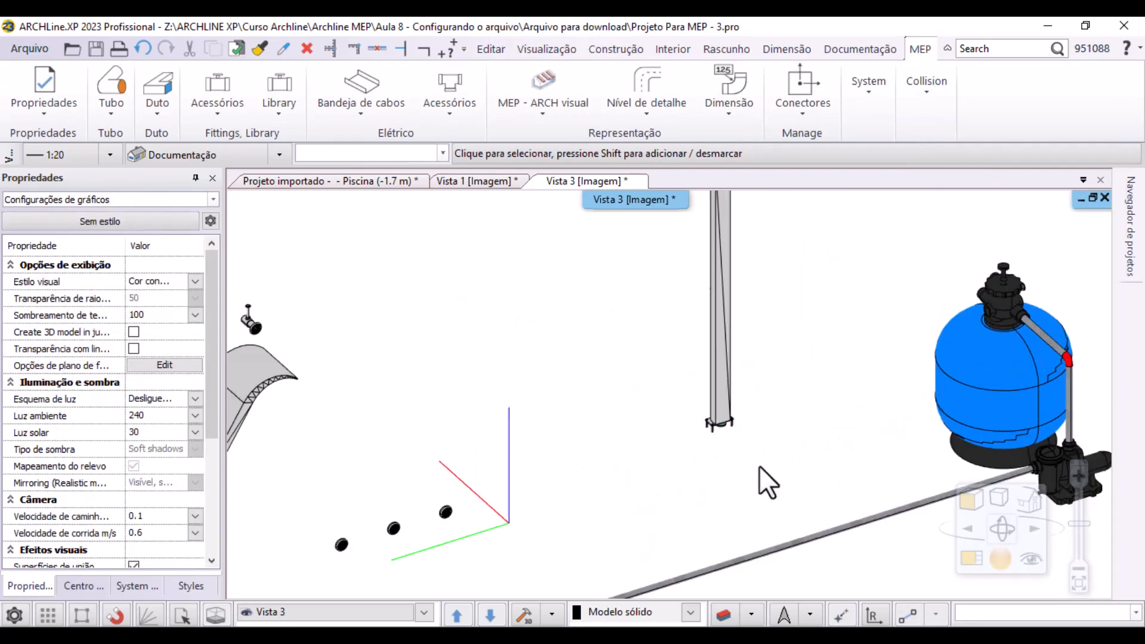
pyautogui.click(469, 181)
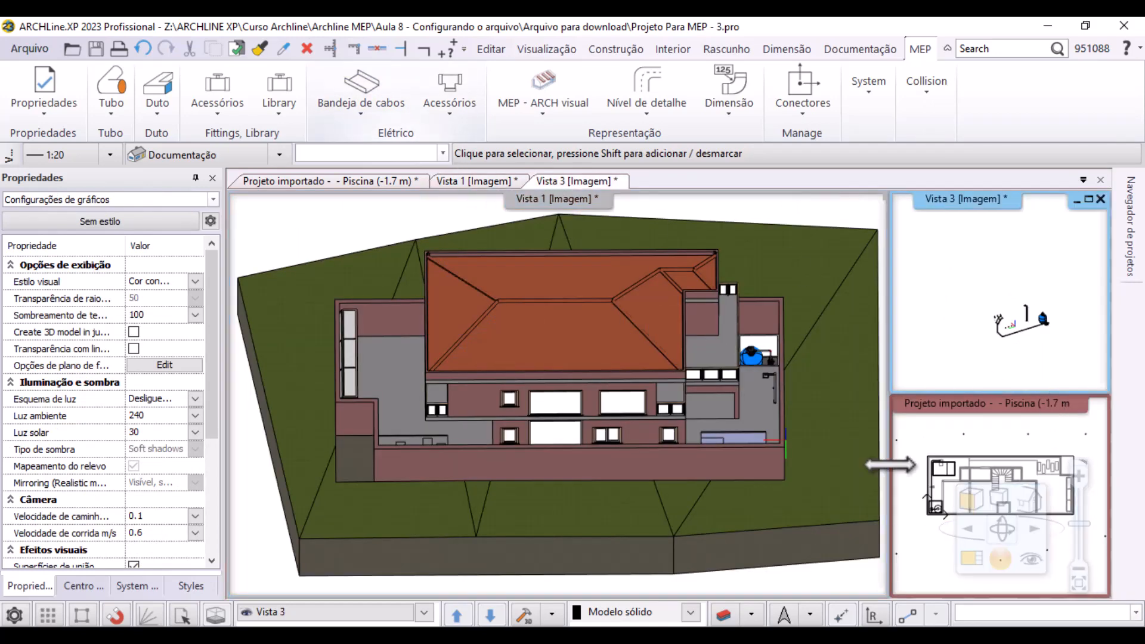
pyautogui.click(955, 536)
pyautogui.scroll(5, 358, 388)
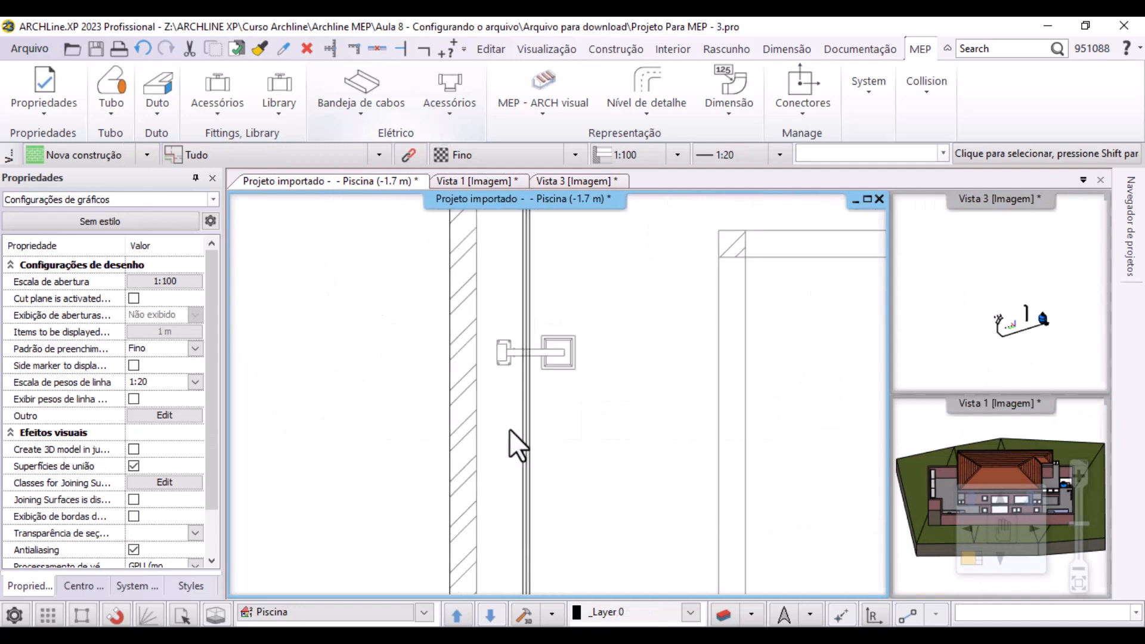
pyautogui.click(492, 441)
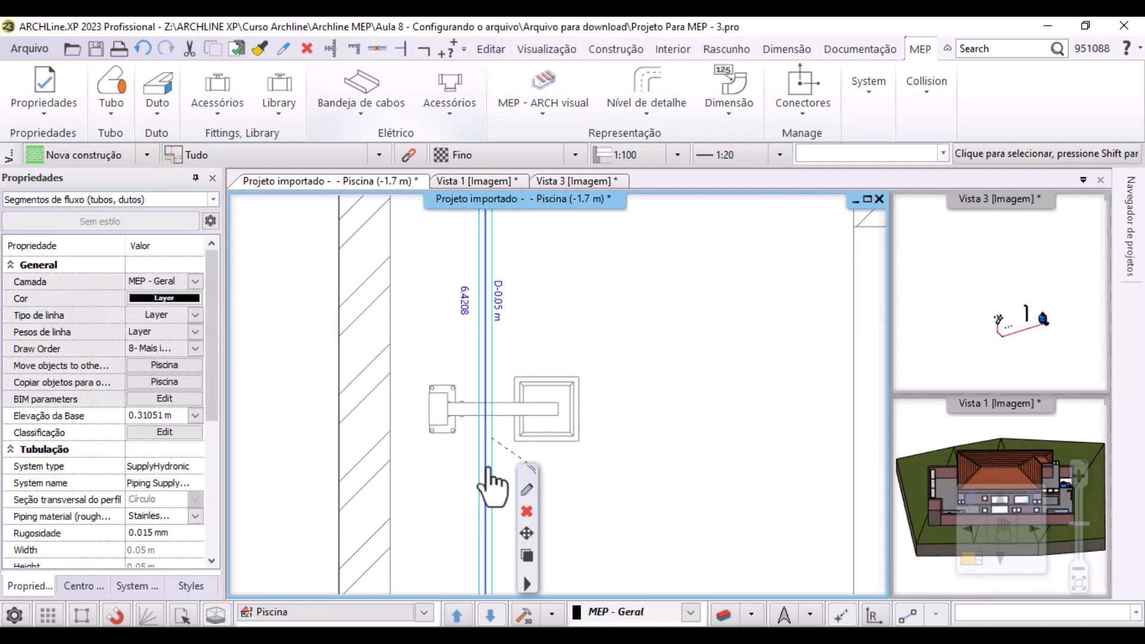
pyautogui.rightClick(491, 488)
pyautogui.click(591, 339)
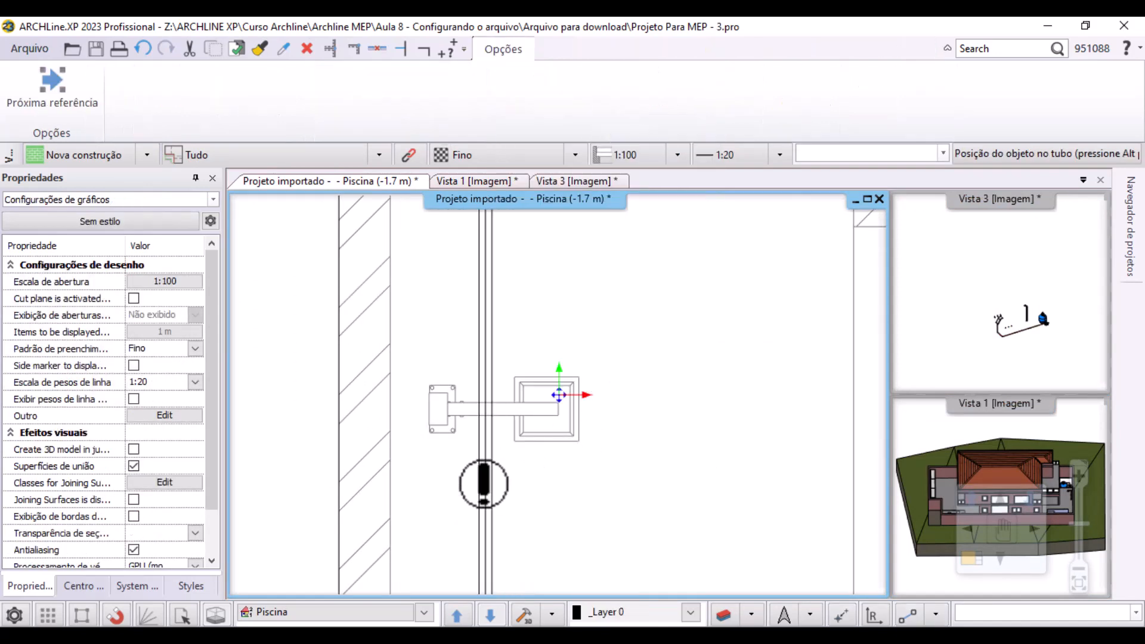
pyautogui.moveTo(490, 487); pyautogui.dragTo(593, 234, button='middle')
pyautogui.moveTo(589, 293); pyautogui.dragTo(553, 470, button='middle')
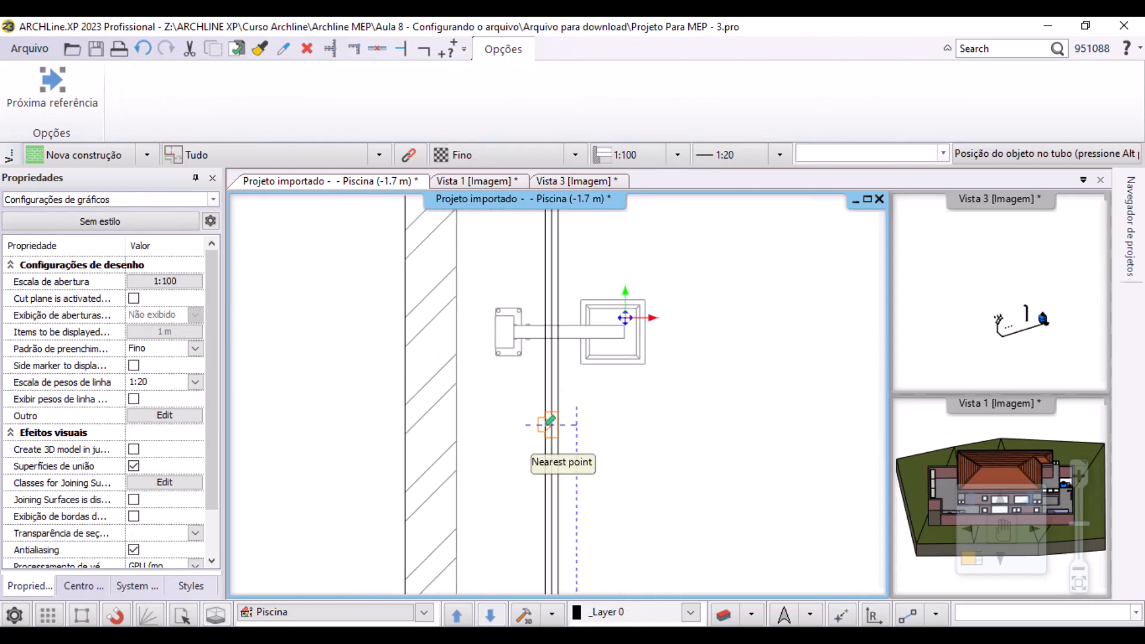
pyautogui.click(547, 423)
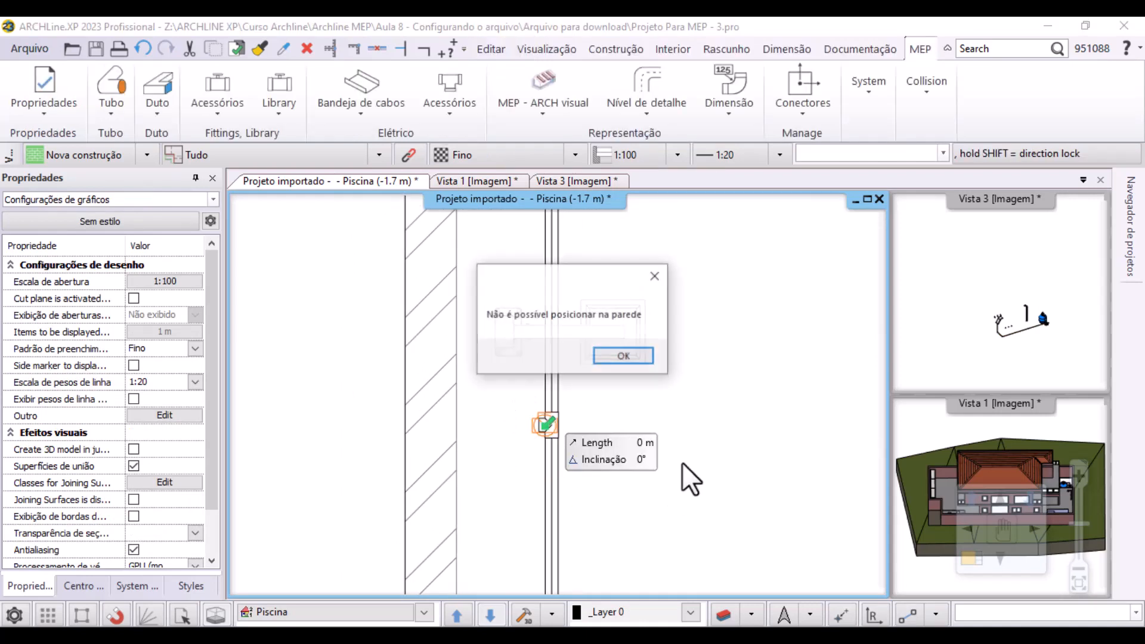
pyautogui.click(630, 362)
pyautogui.press('Escape')
pyautogui.scroll(2, 545, 434)
pyautogui.click(559, 406)
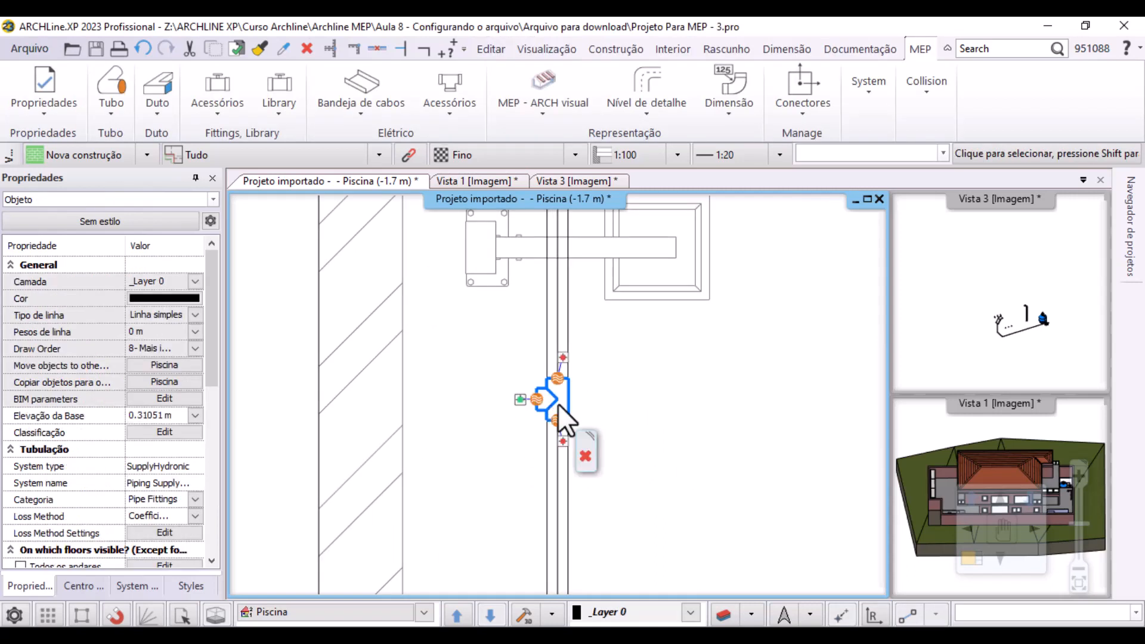
pyautogui.click(557, 383)
pyautogui.press('Escape')
pyautogui.press('Escape')
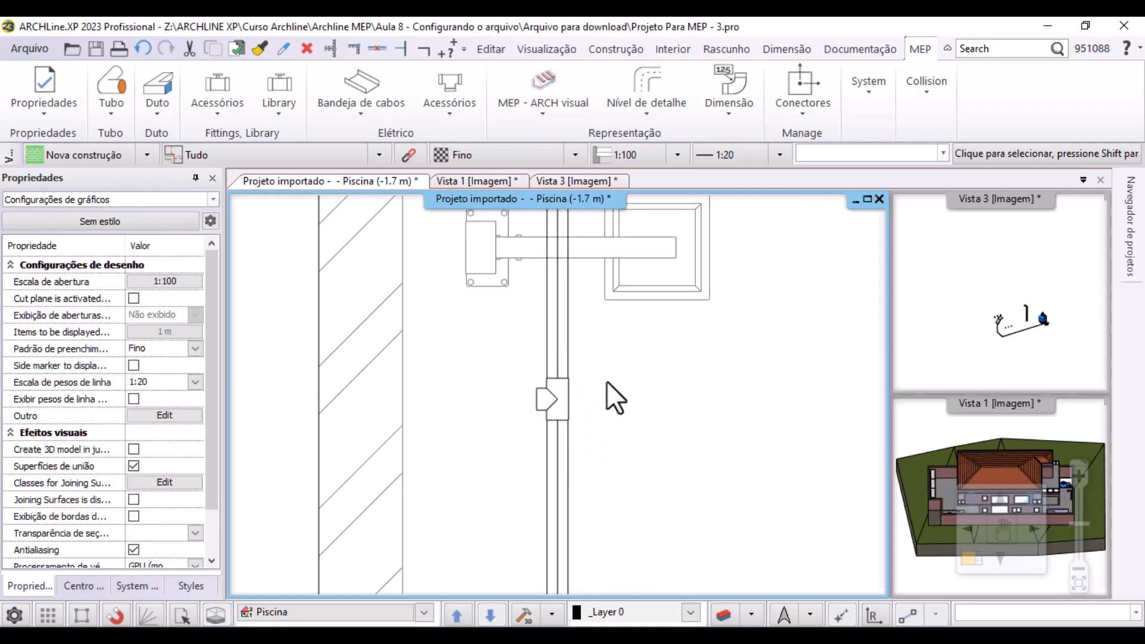
# Inspect the properties of the connector at the shower's base in the MEP-only 3D view, and close them without changes
pyautogui.click(1020, 323)
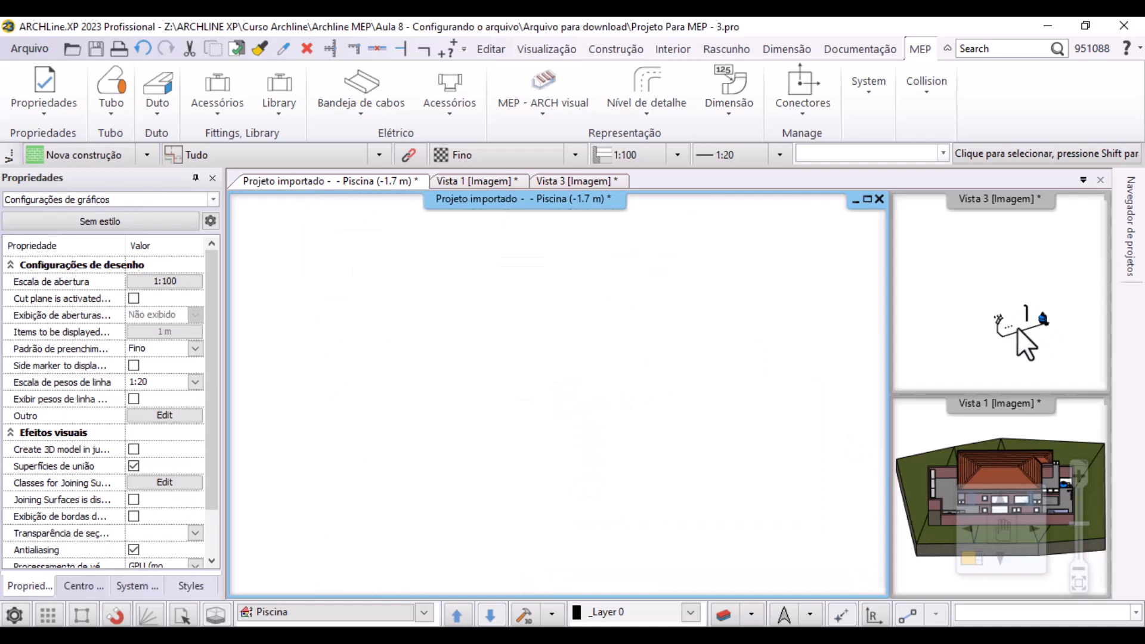
pyautogui.scroll(5, 1022, 313)
pyautogui.click(995, 268)
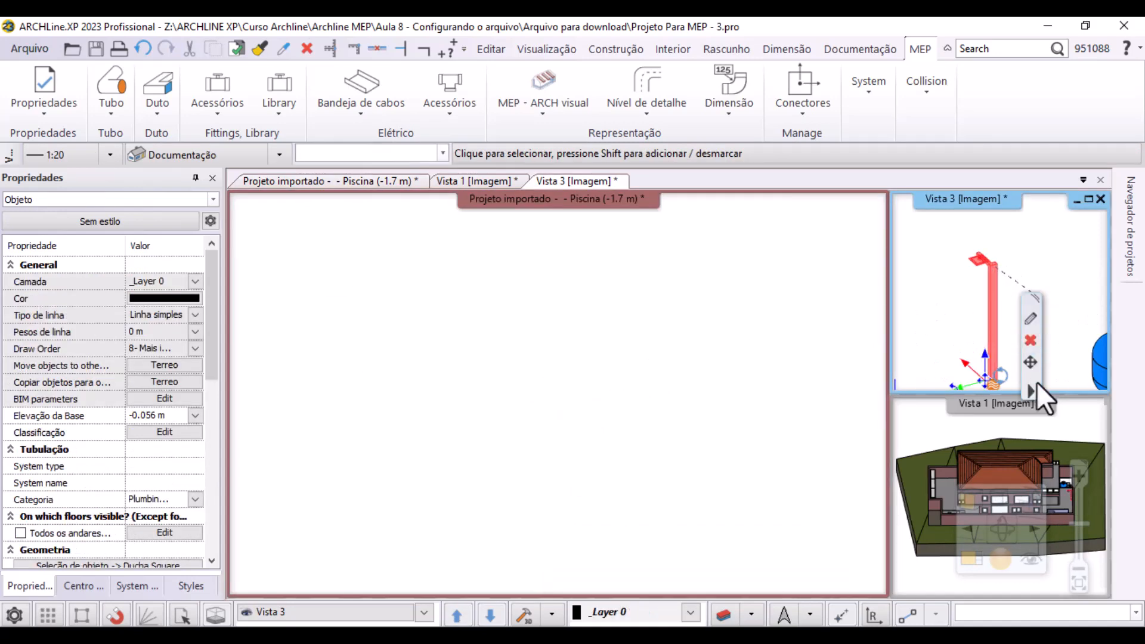
pyautogui.rightClick(1002, 387)
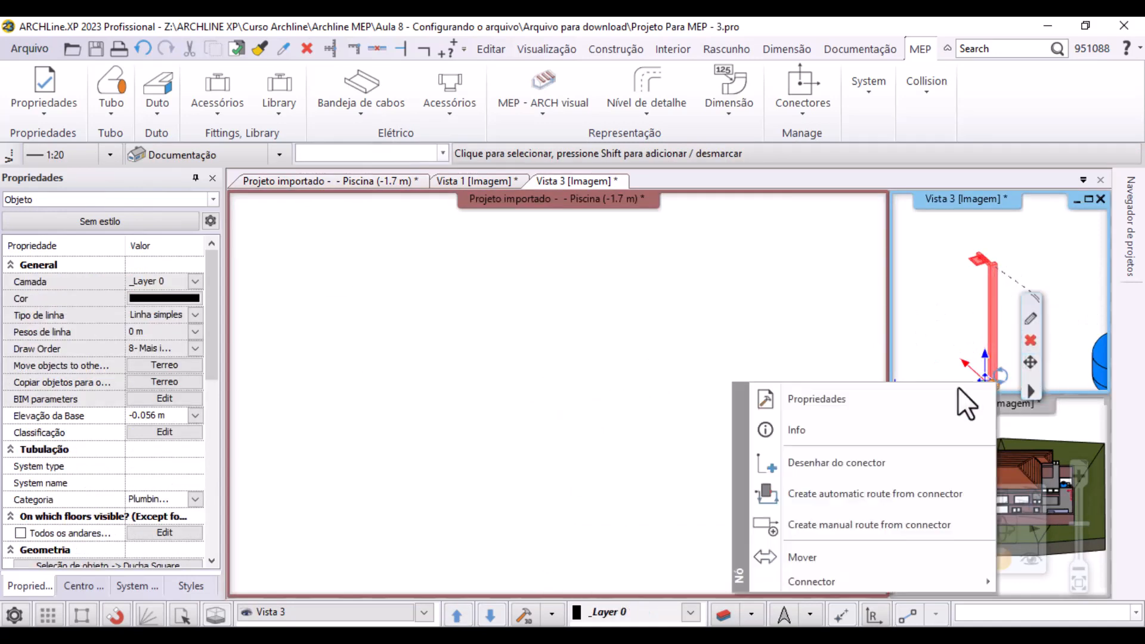
pyautogui.click(958, 395)
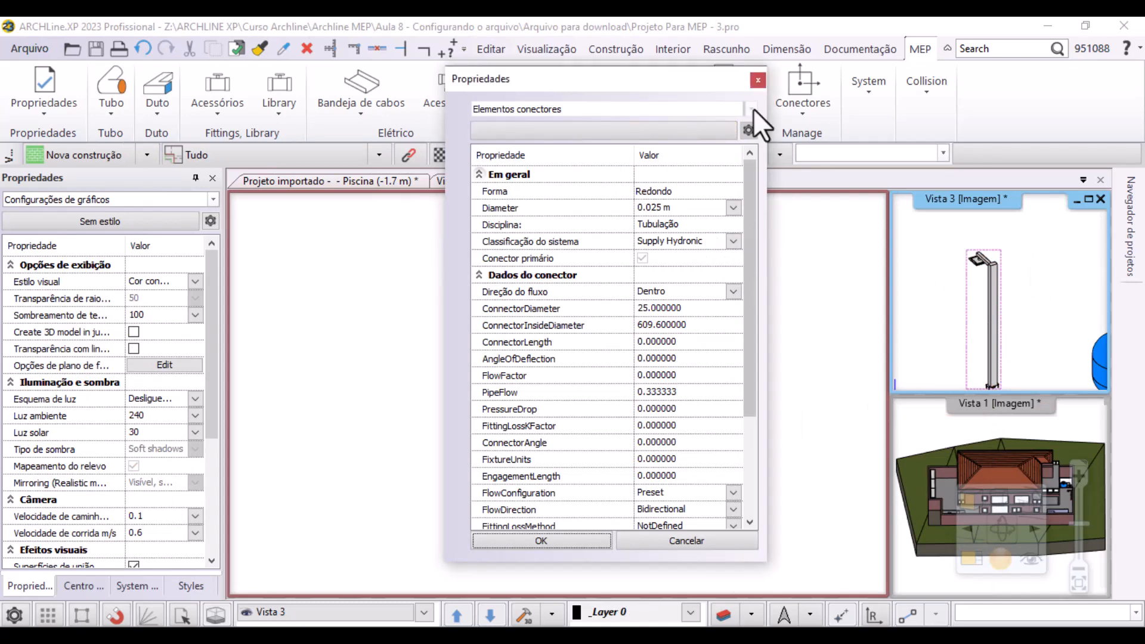
pyautogui.click(758, 80)
# Return to the Piscina floor plan and examine the tee's dimensions in its object placement settings without changing them
pyautogui.click(506, 435)
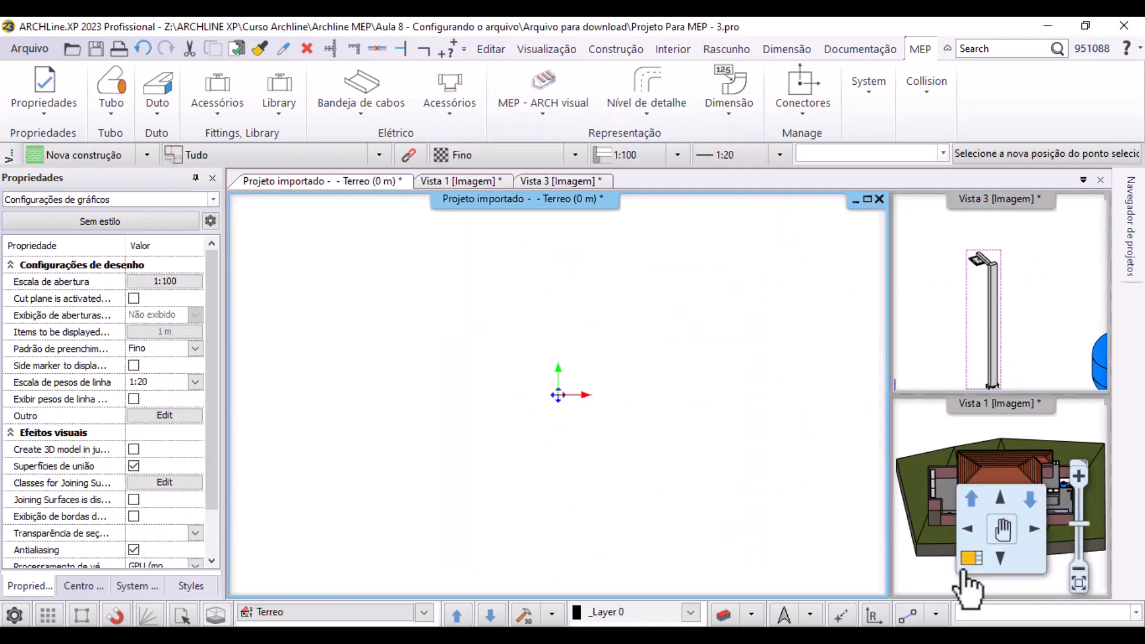
pyautogui.scroll(5, 303, 389)
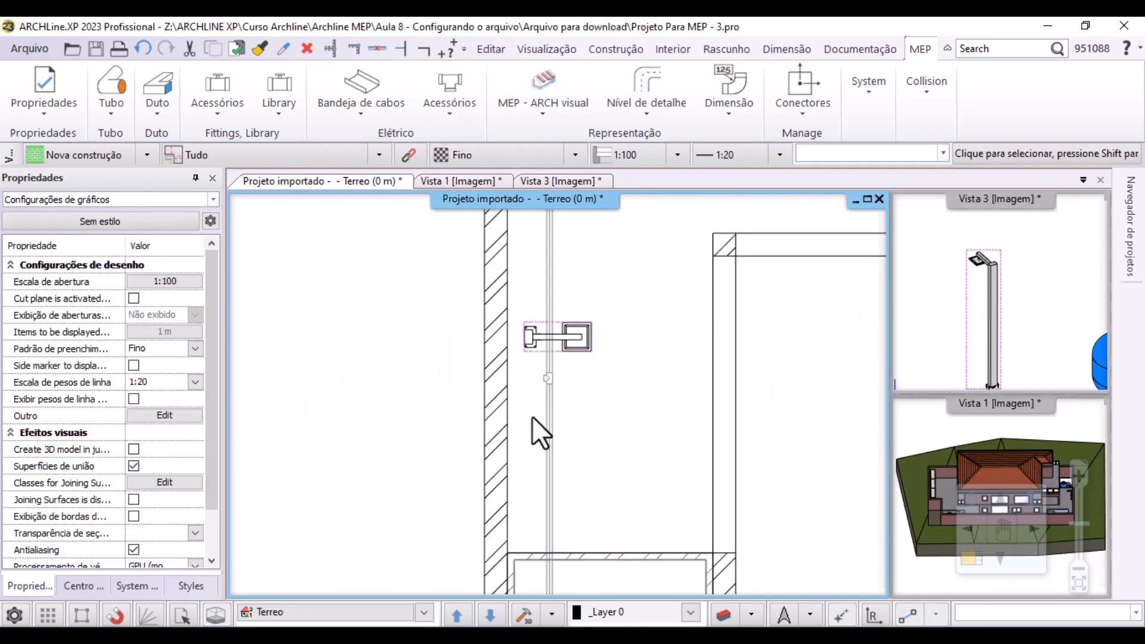
pyautogui.click(577, 370)
pyautogui.scroll(2, 515, 354)
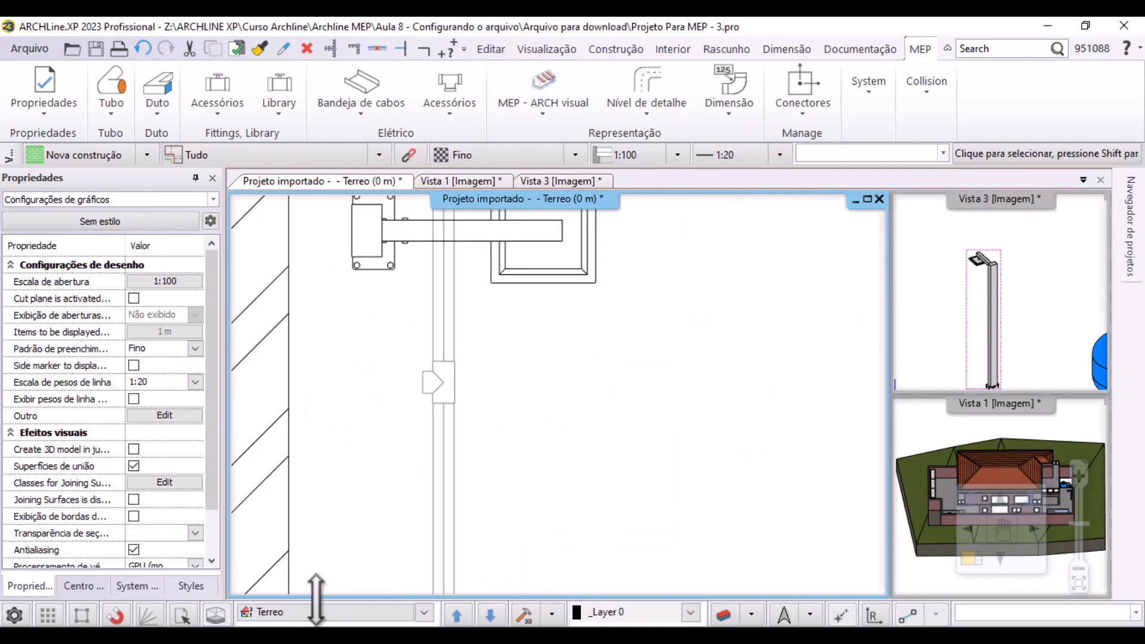
pyautogui.click(489, 616)
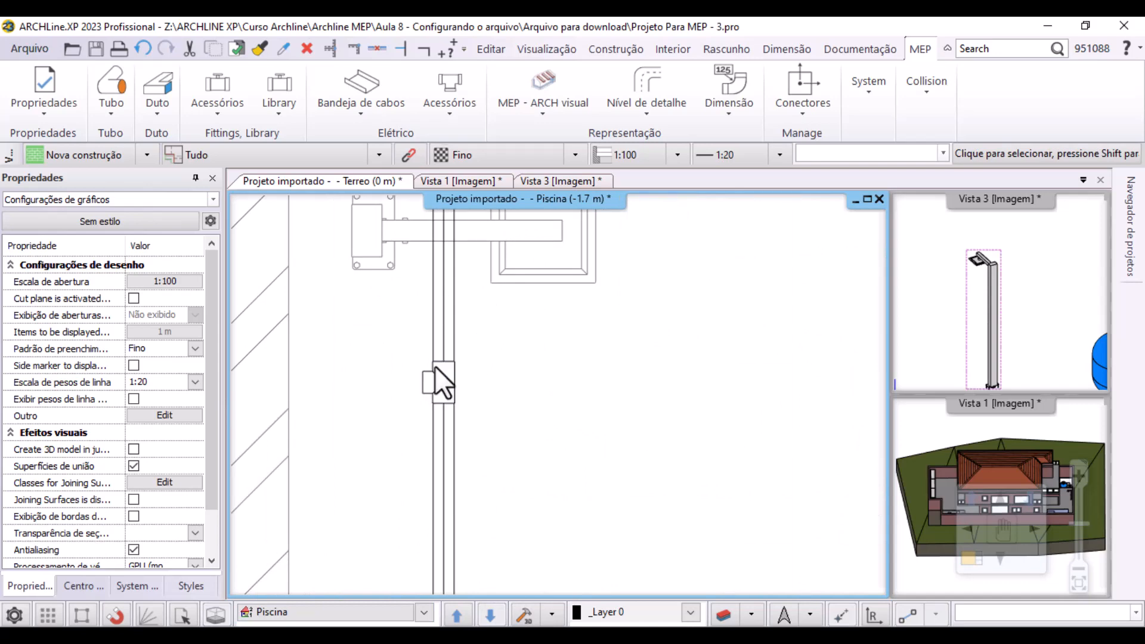
pyautogui.doubleClick(441, 382)
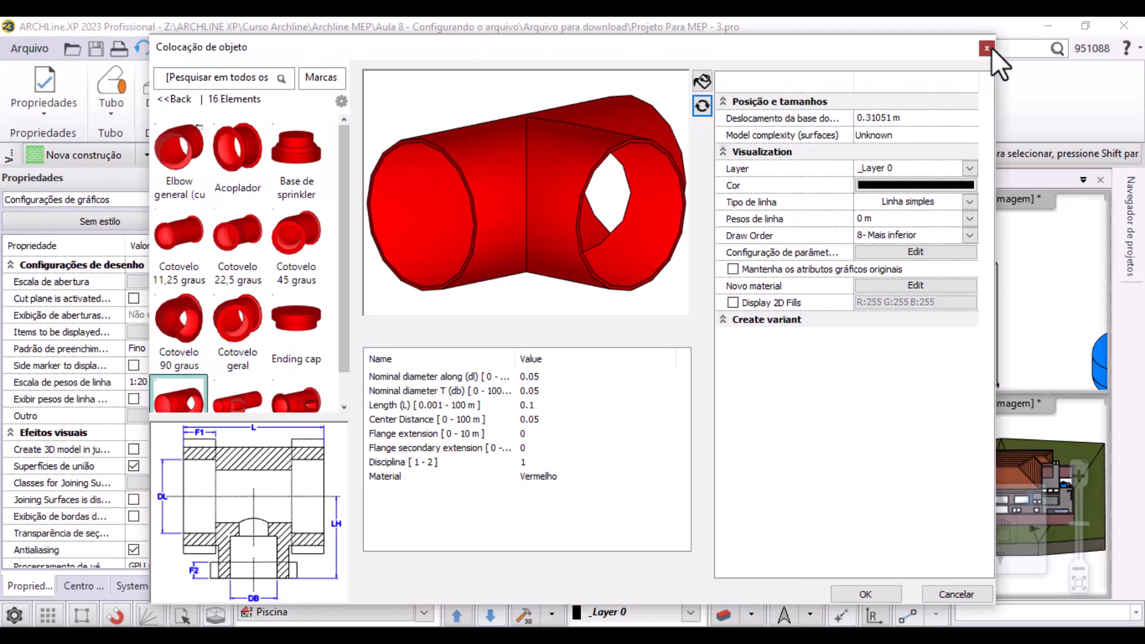
pyautogui.click(991, 47)
pyautogui.click(440, 378)
pyautogui.click(445, 362)
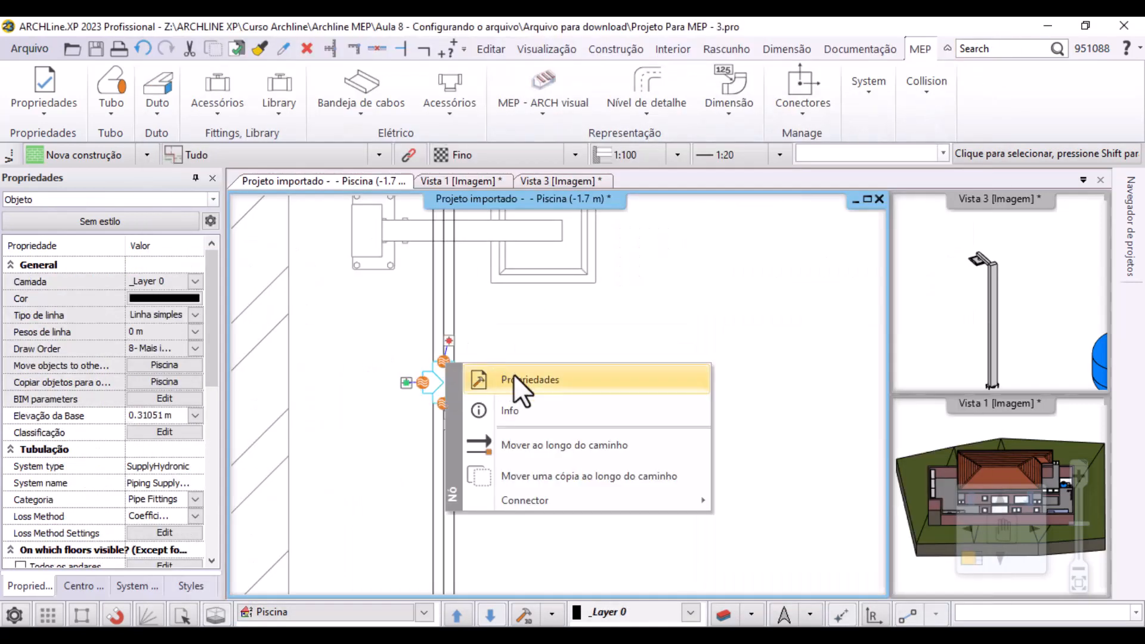
pyautogui.click(512, 445)
pyautogui.press('Escape')
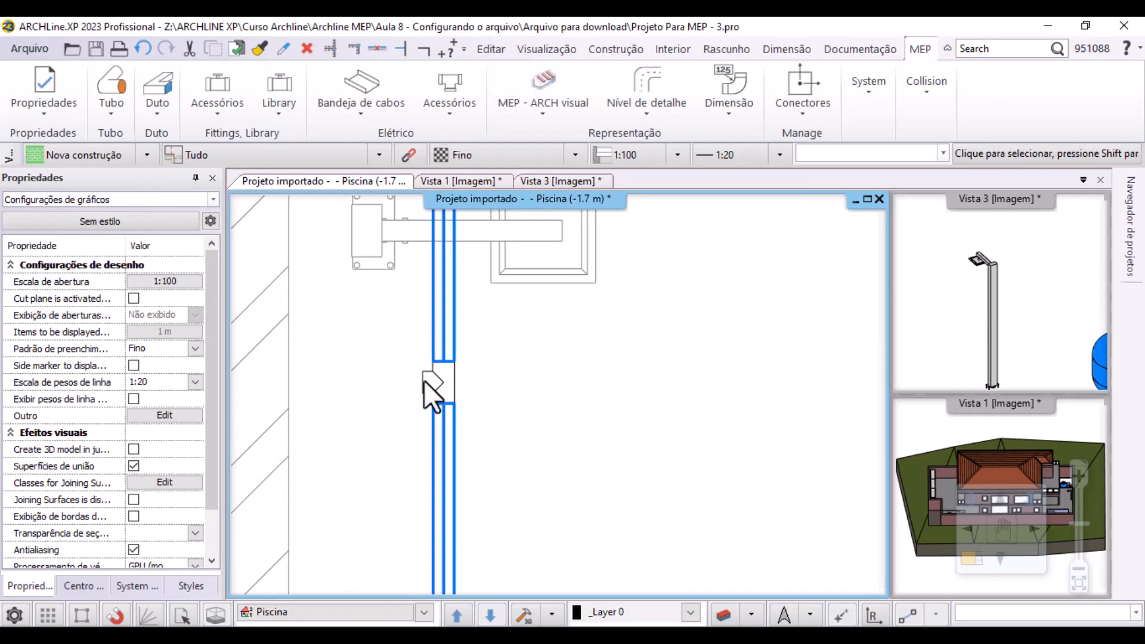
# Move the tee along the pipe run to align it with the midpoint of the shower's arm
pyautogui.scroll(2, 412, 398)
pyautogui.scroll(1, 421, 415)
pyautogui.moveTo(468, 271); pyautogui.dragTo(693, 479)
pyautogui.click(554, 393)
pyautogui.press('Escape')
pyautogui.click(577, 356)
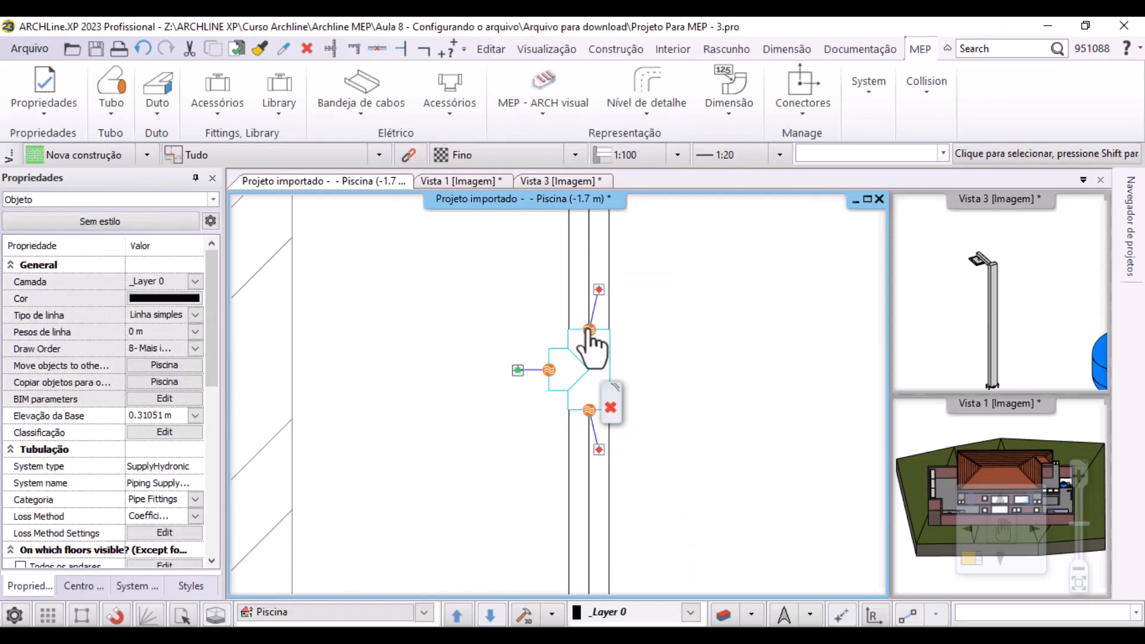
pyautogui.rightClick(590, 333)
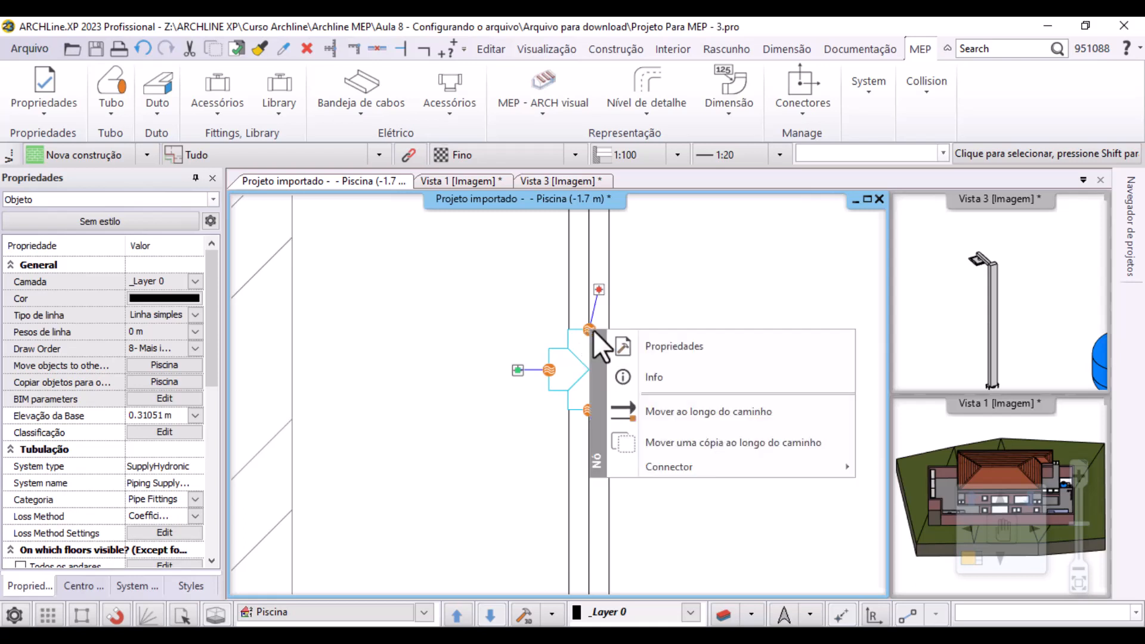
pyautogui.click(693, 411)
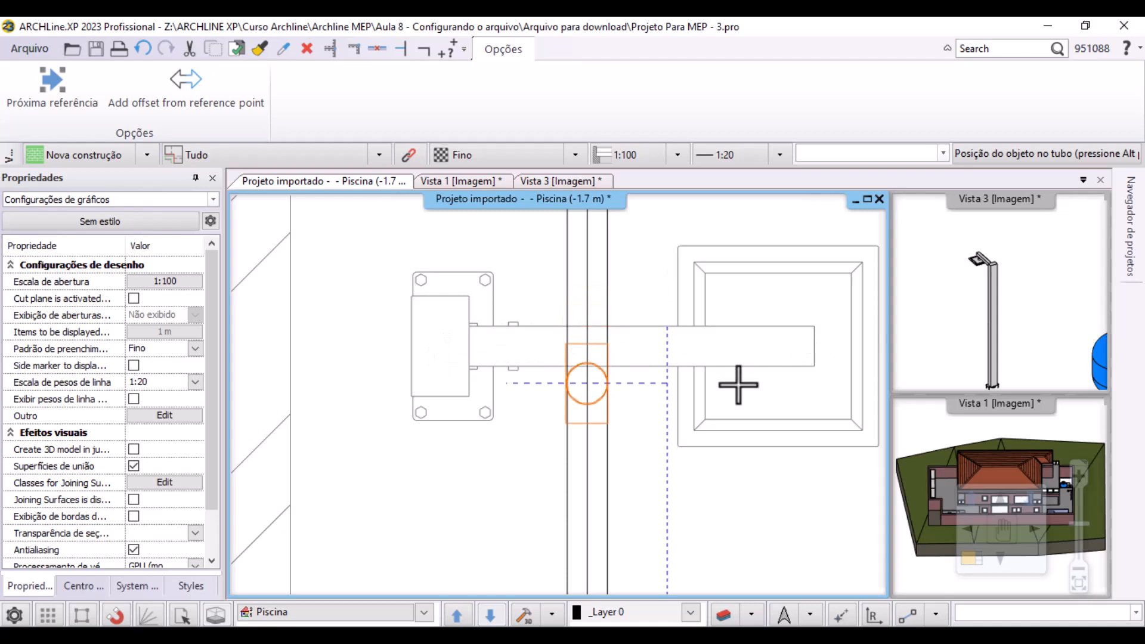
pyautogui.scroll(-2, 557, 395)
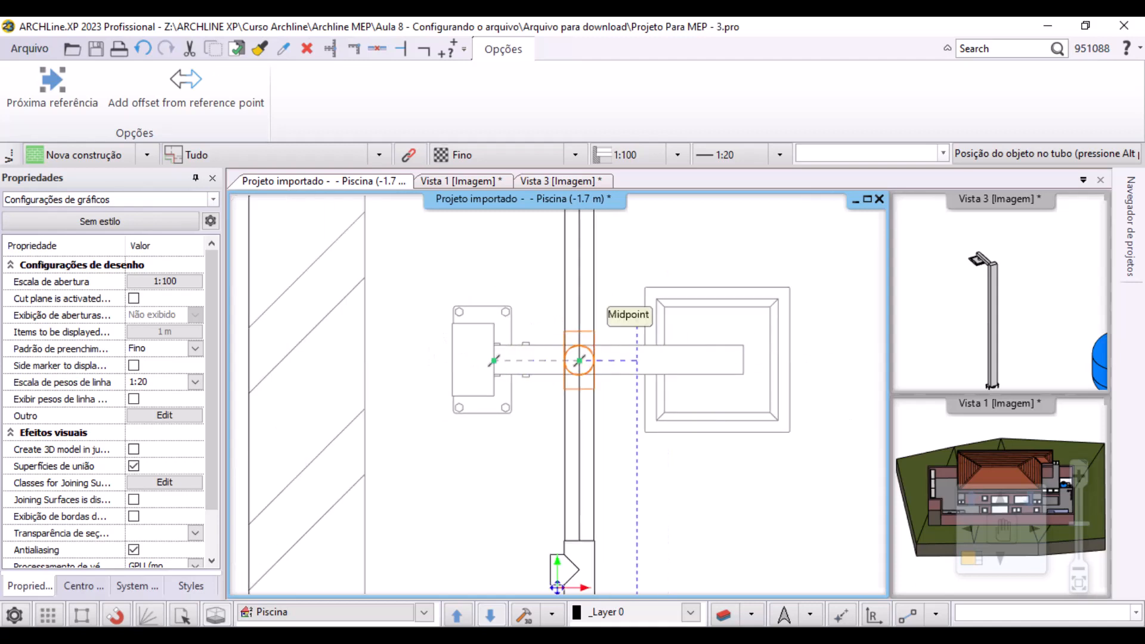
pyautogui.click(579, 361)
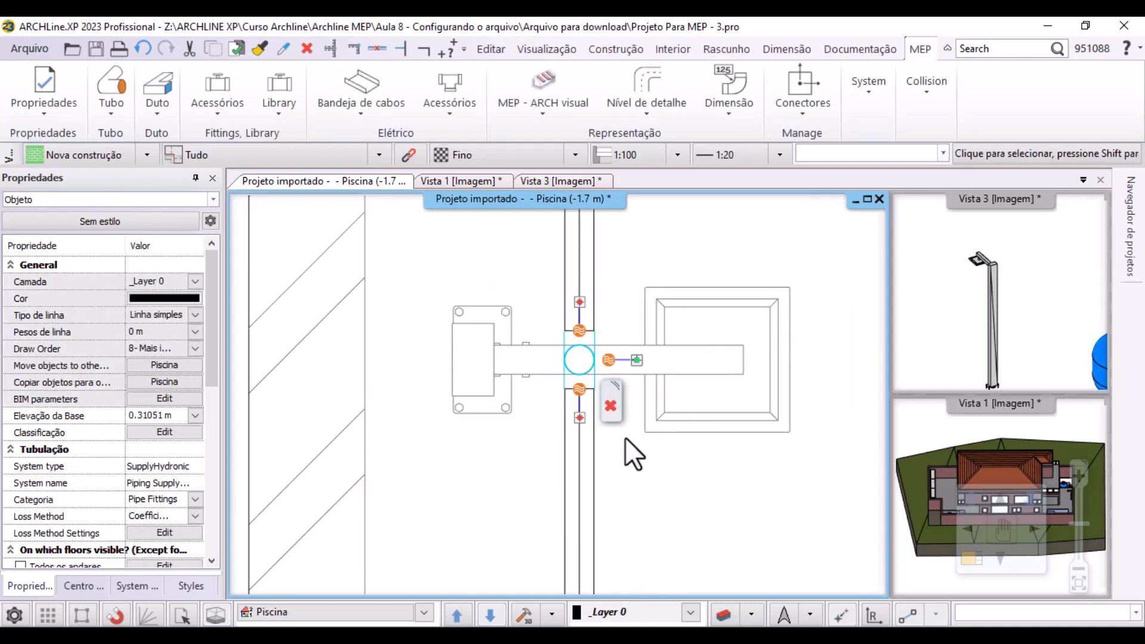
# Rotate the moved tee's connector by 90 degrees so its branch faces the shower base and the hatched wall
pyautogui.scroll(2, 612, 432)
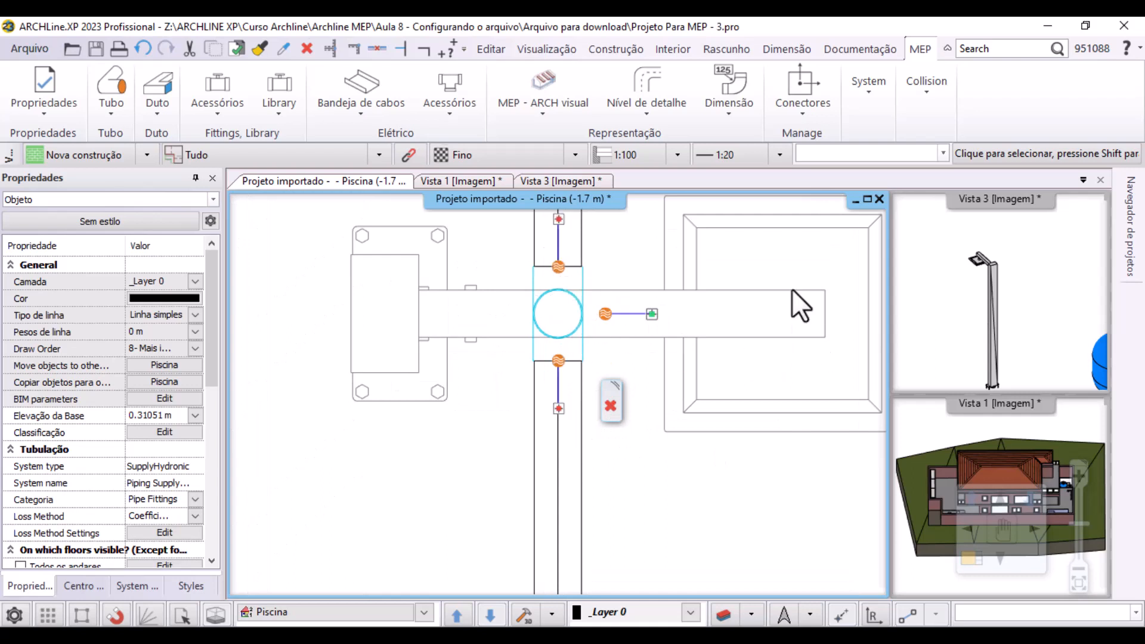
pyautogui.click(559, 266)
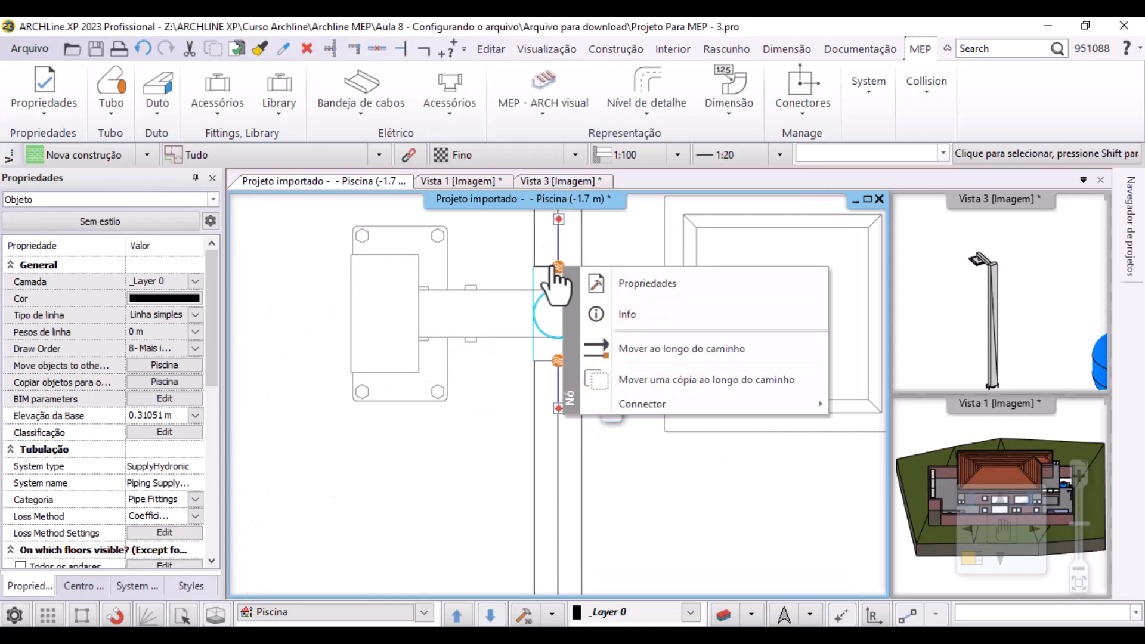
pyautogui.moveTo(655, 414)
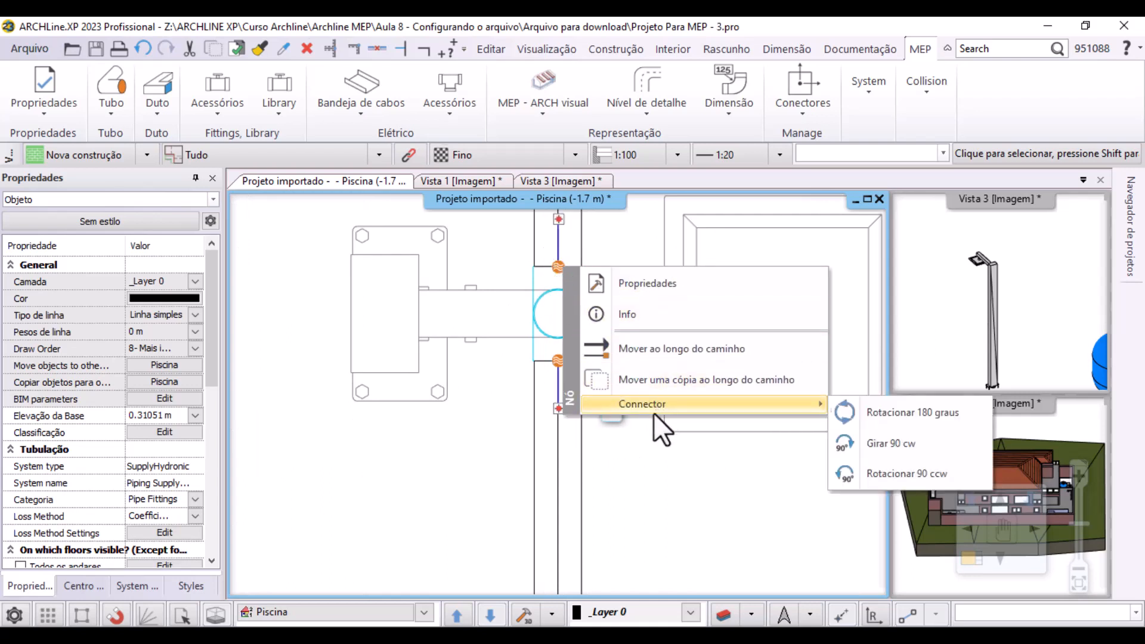
pyautogui.click(880, 461)
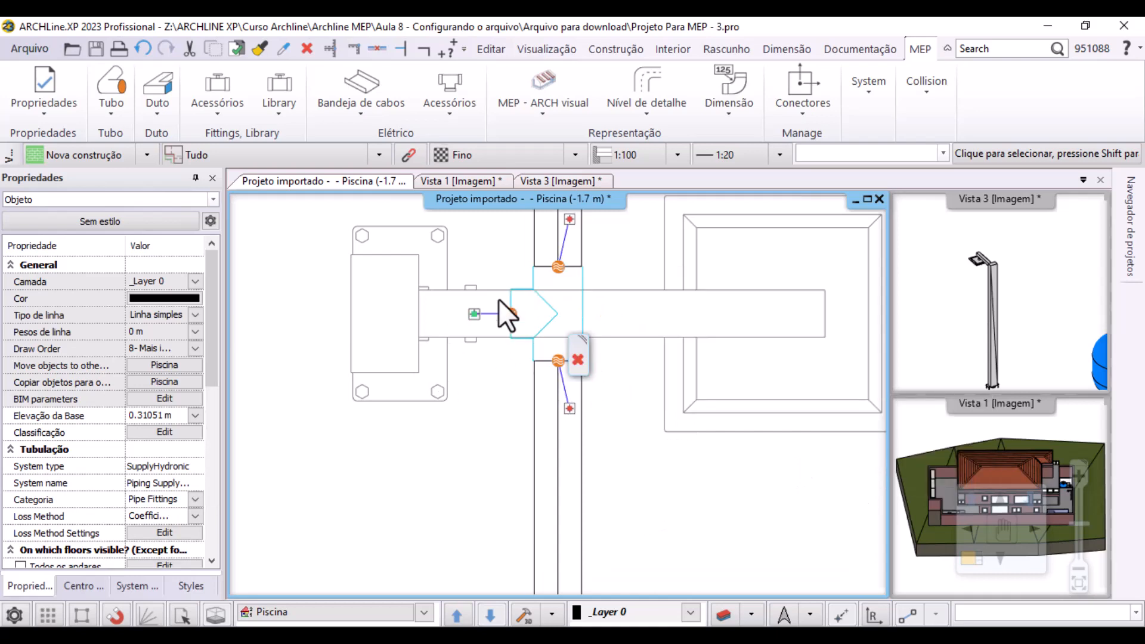
pyautogui.click(511, 314)
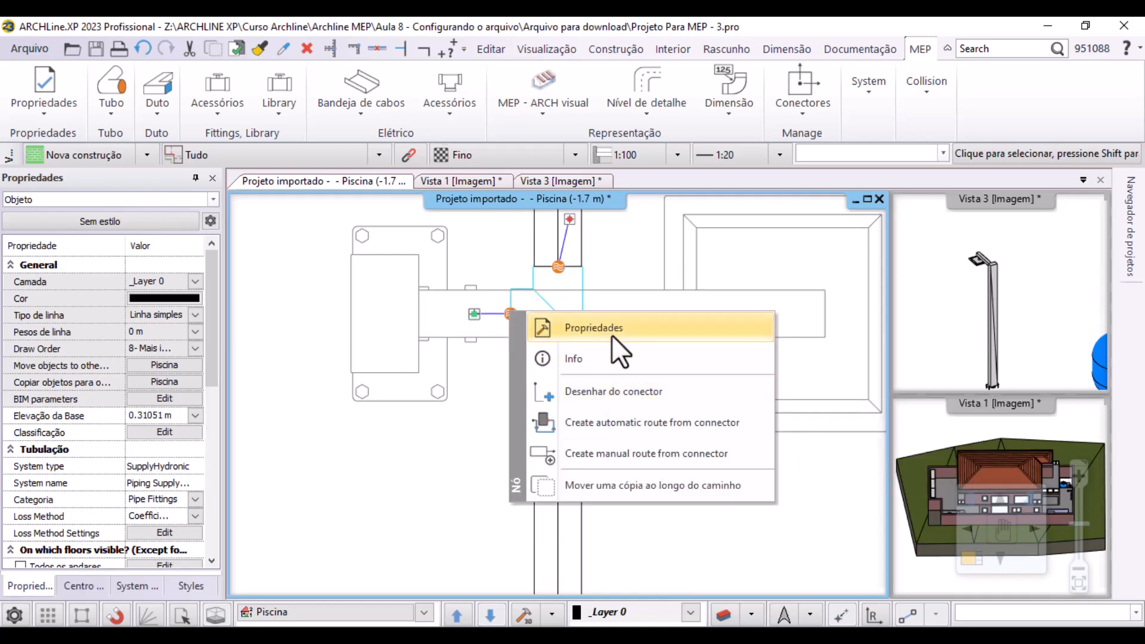
pyautogui.click(604, 388)
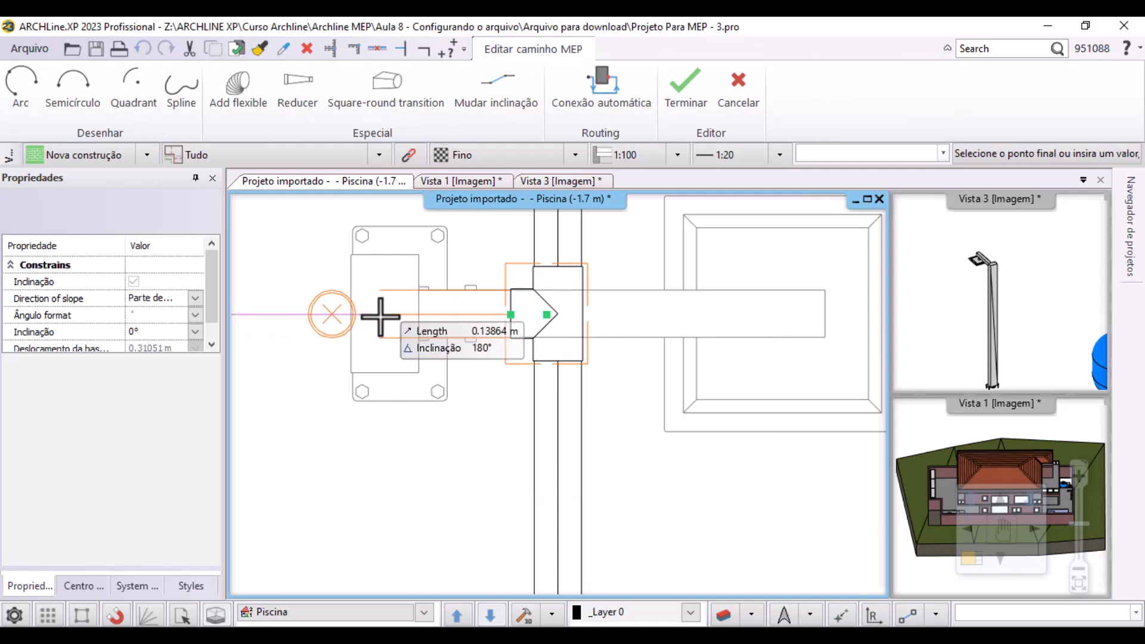
pyautogui.click(971, 319)
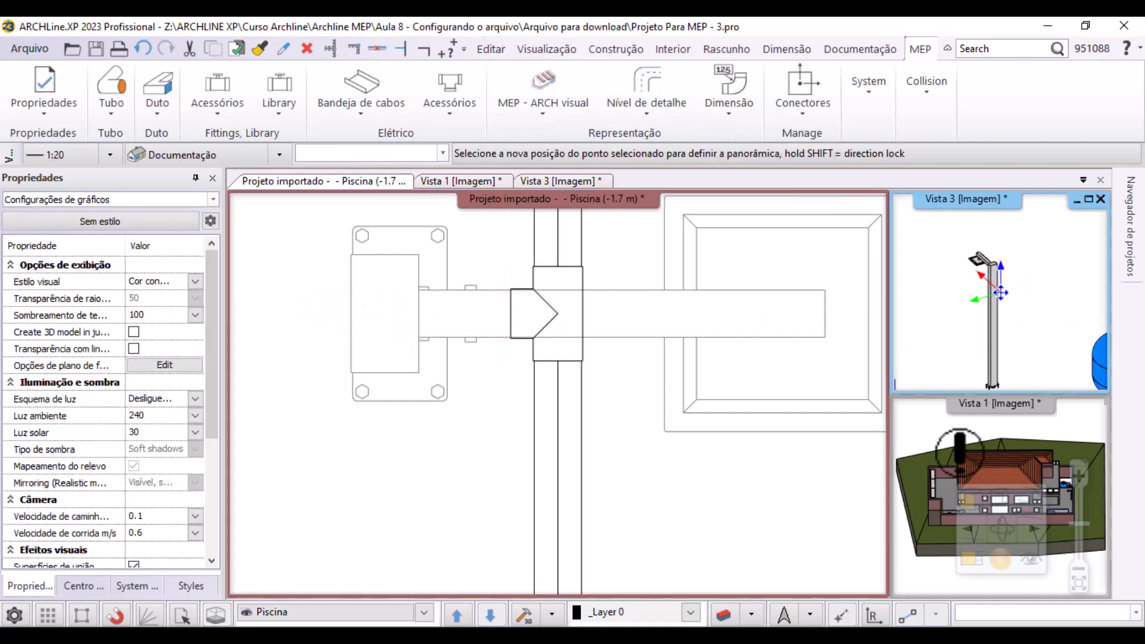
# In the MEP-only 3D view, draw a pipe path from the tee's branch connector toward the shower's base connector
pyautogui.click(976, 561)
pyautogui.scroll(8, 671, 425)
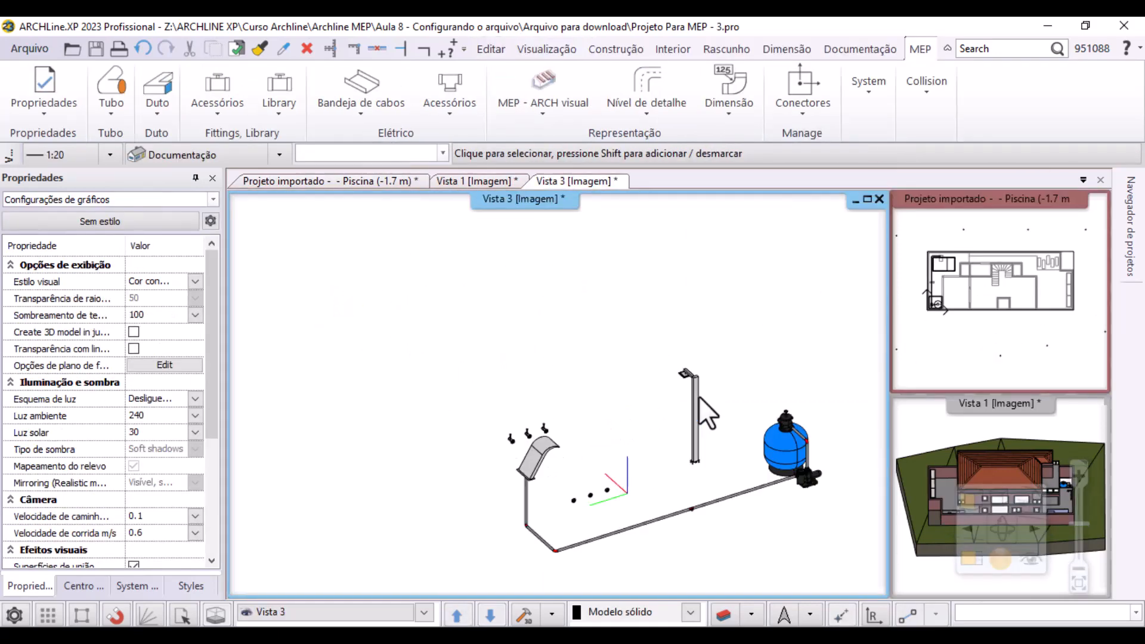
pyautogui.click(545, 415)
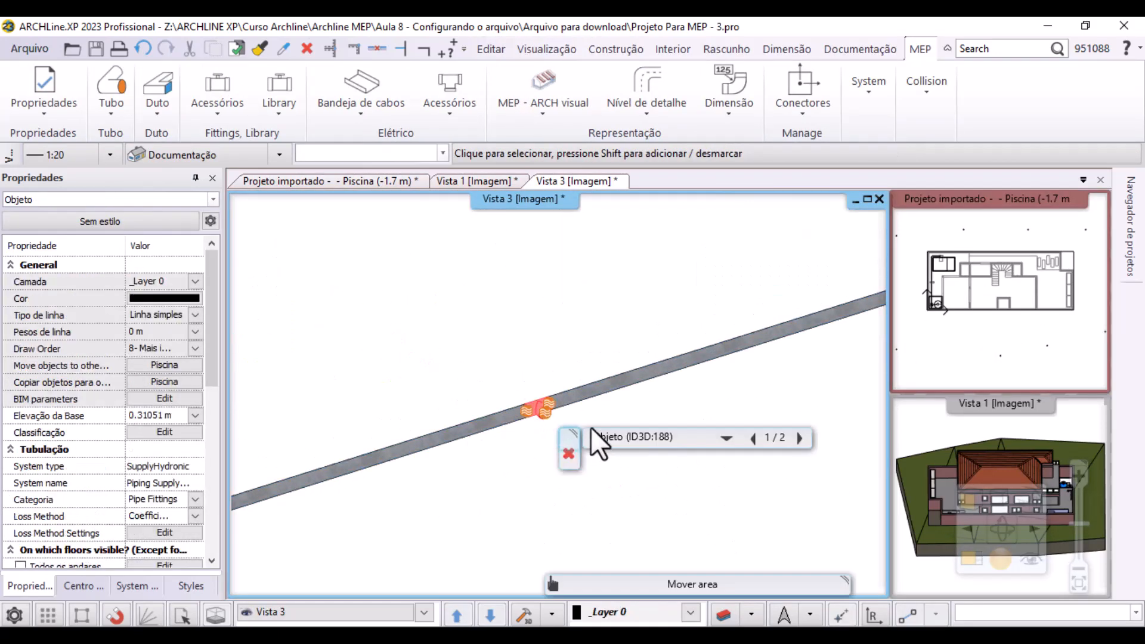
pyautogui.rightClick(546, 419)
pyautogui.click(625, 496)
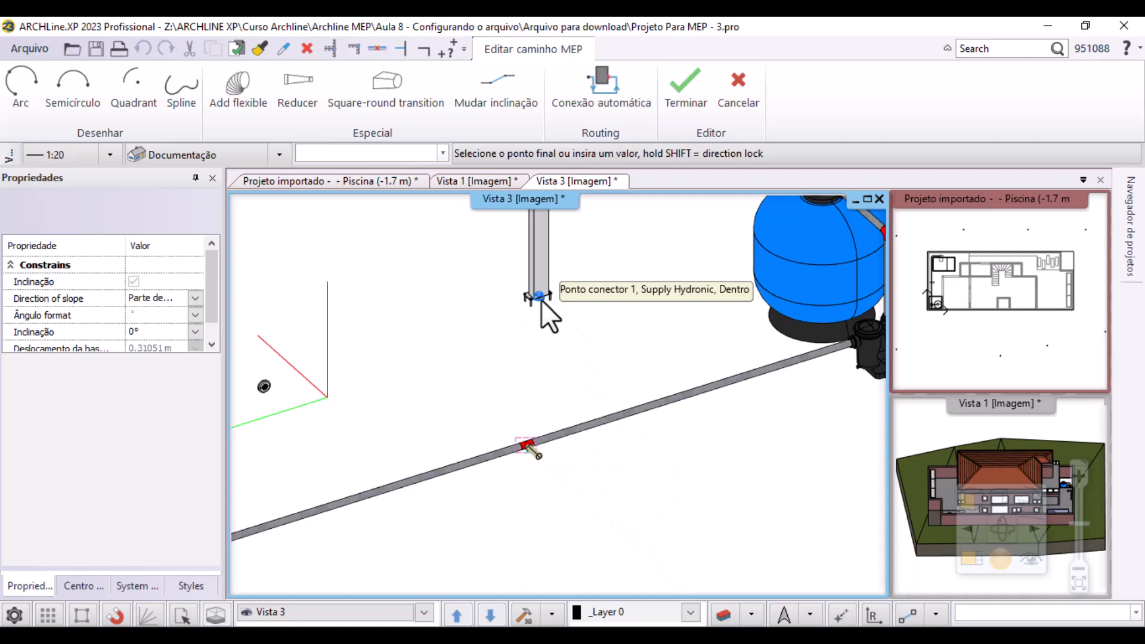
pyautogui.scroll(3, 545, 299)
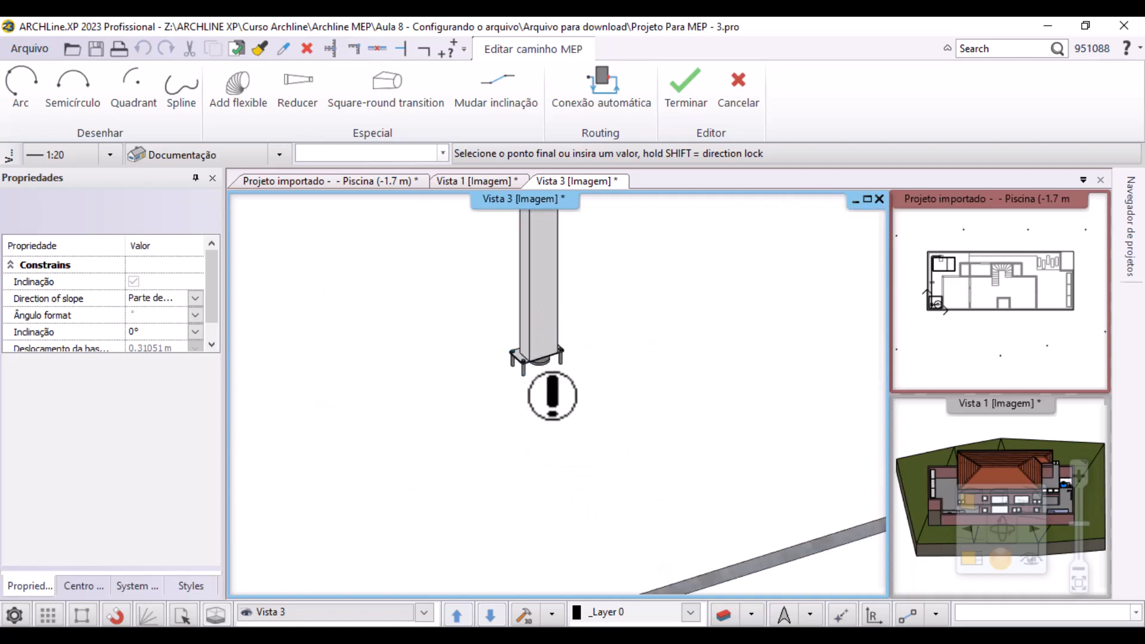
pyautogui.click(539, 358)
pyautogui.scroll(-2, 657, 508)
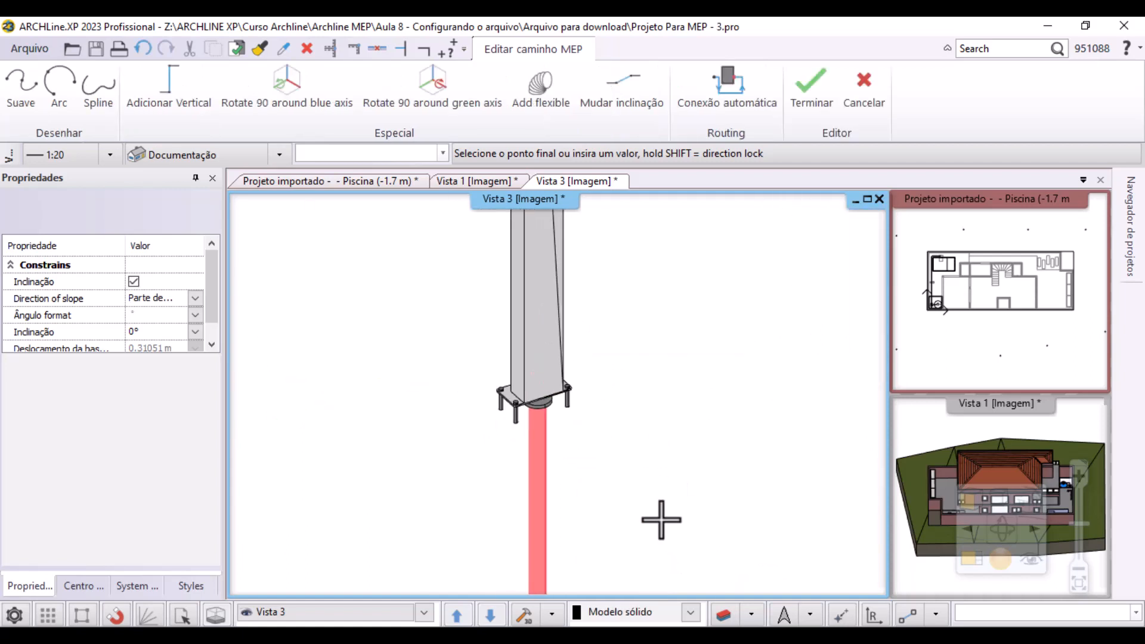
# Extend the branch path vertically from its free end up to the shower's base connector and finish the run
pyautogui.moveTo(646, 471); pyautogui.dragTo(600, 356, button='middle')
pyautogui.scroll(3, 535, 475)
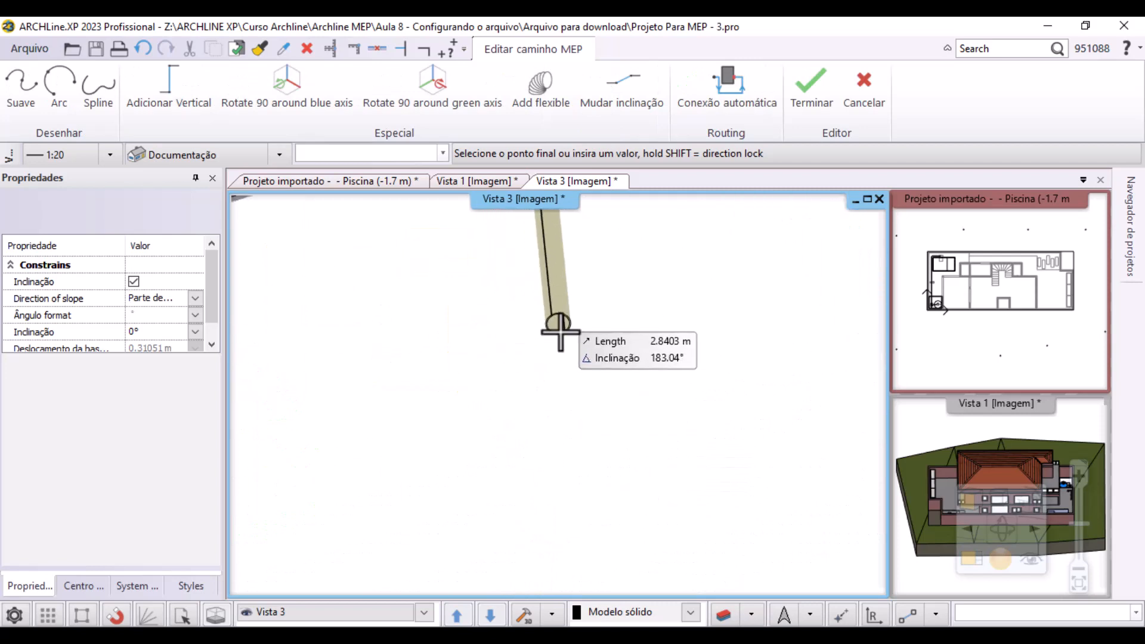
pyautogui.scroll(-2, 560, 325)
pyautogui.keyDown('shift'); pyautogui.moveTo(551, 289); pyautogui.dragTo(583, 295, button='middle'); pyautogui.keyUp('shift')
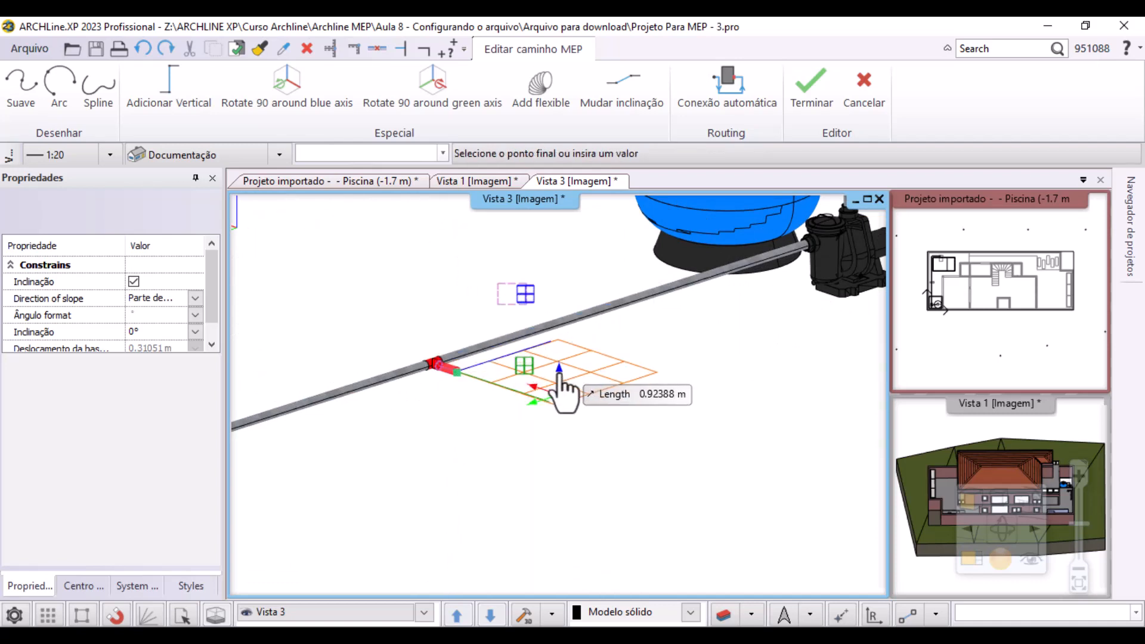
pyautogui.click(562, 382)
pyautogui.keyDown('shift'); pyautogui.moveTo(488, 273); pyautogui.dragTo(474, 408, button='middle'); pyautogui.keyUp('shift')
pyautogui.click(468, 347)
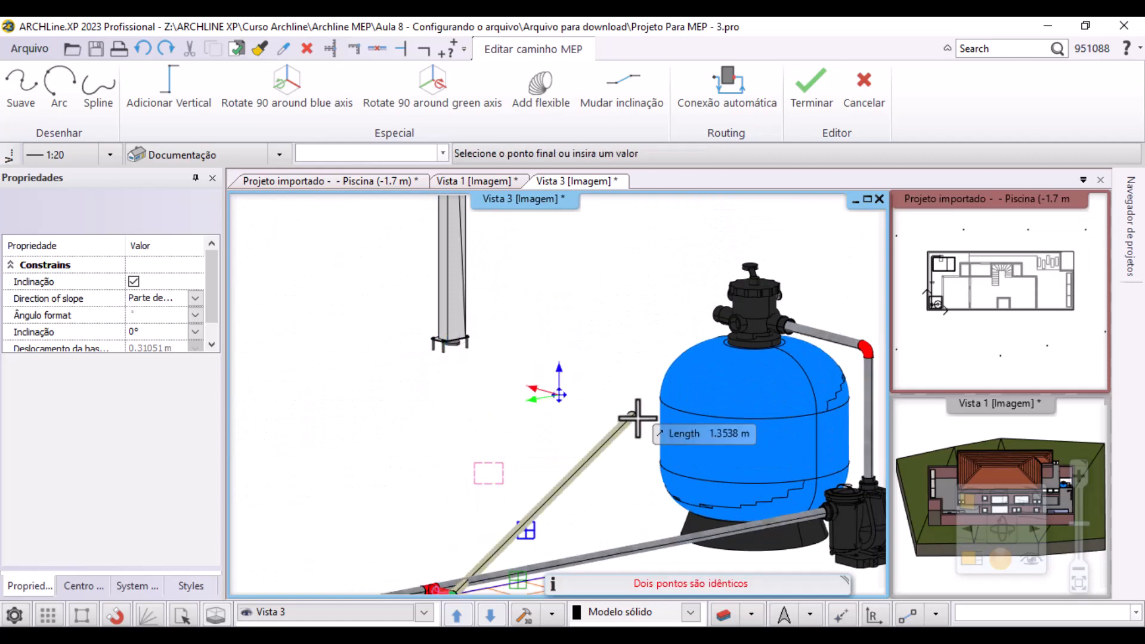
pyautogui.click(452, 338)
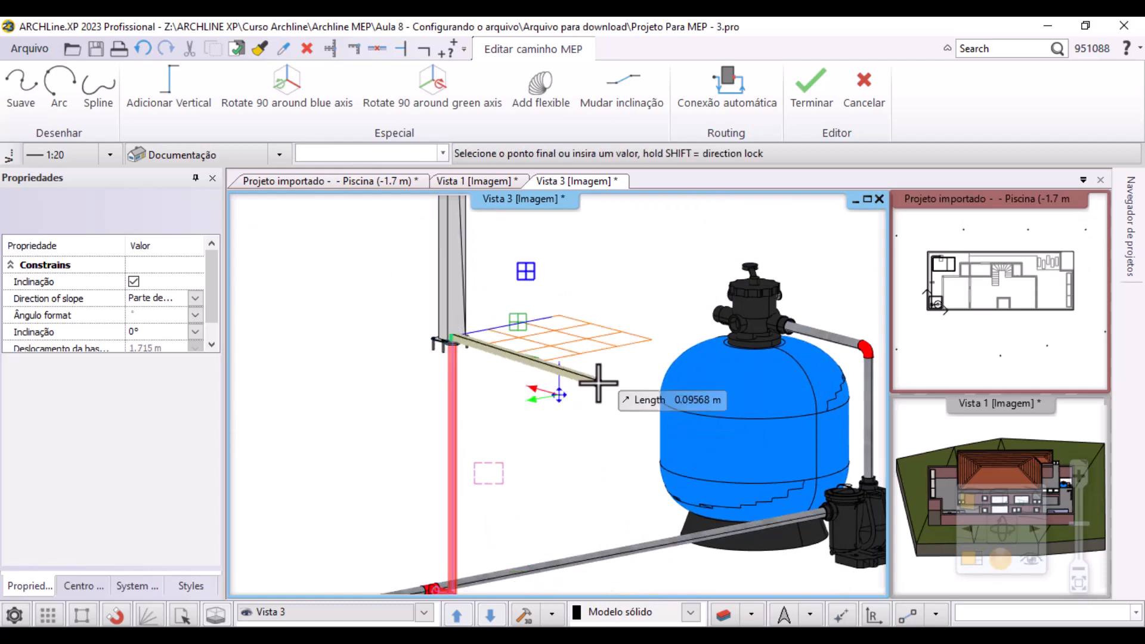
pyautogui.press('Return')
pyautogui.press('Escape')
# Examine the new pipe's joint at the shower base in 3D and its segments in the Piscina floor plan
pyautogui.scroll(8, 464, 339)
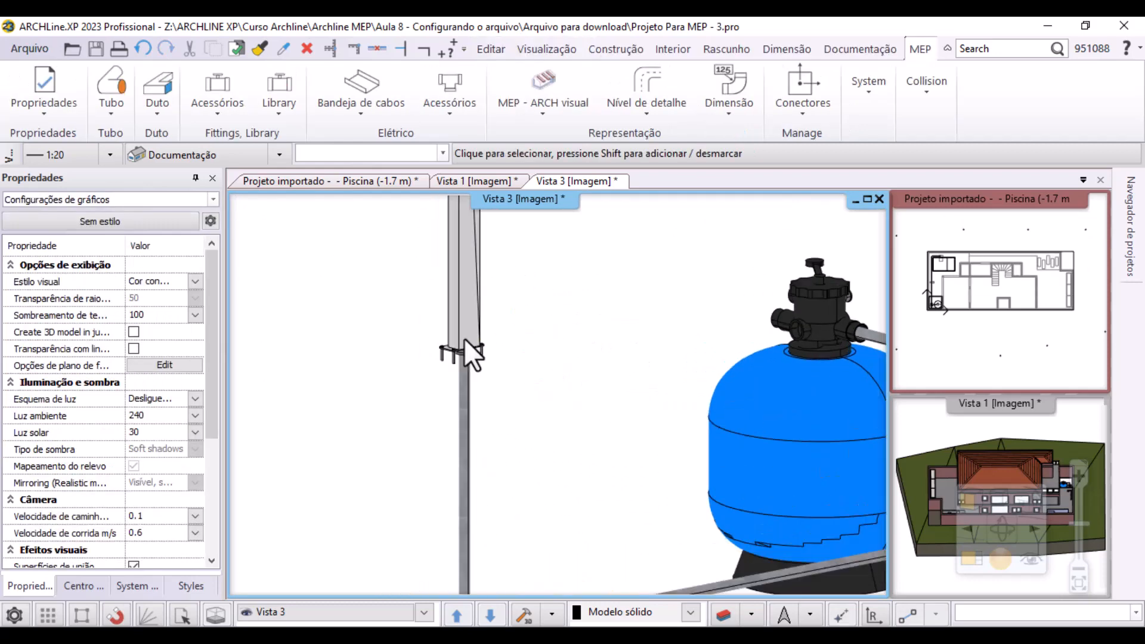
pyautogui.moveTo(511, 408); pyautogui.dragTo(594, 402, button='middle')
pyautogui.scroll(-10, 675, 397)
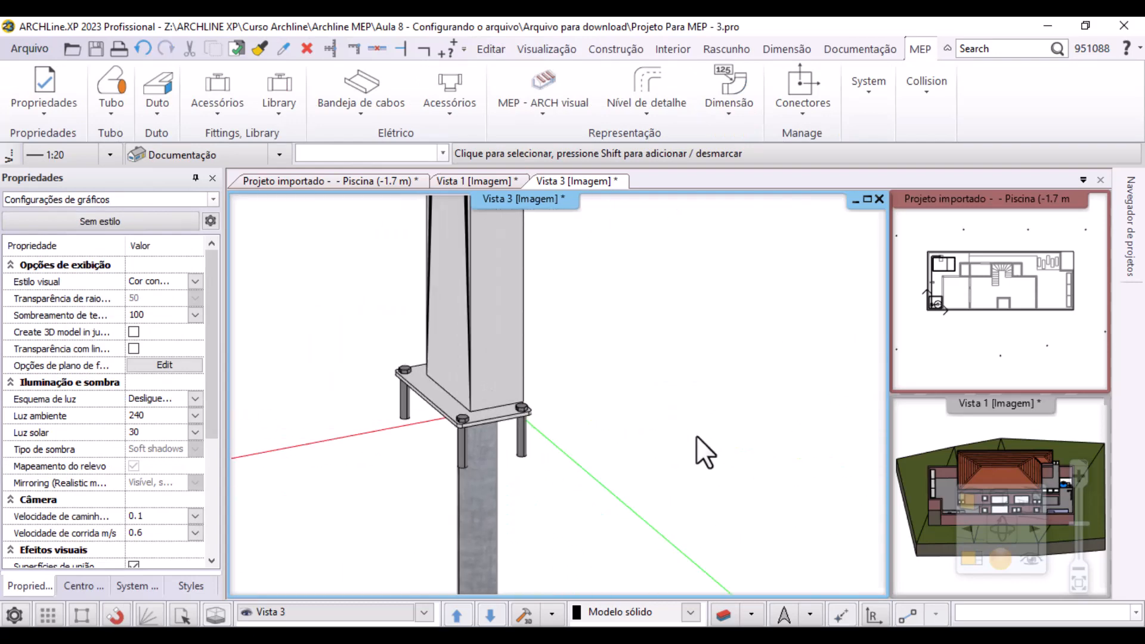
pyautogui.click(969, 388)
pyautogui.click(970, 555)
pyautogui.scroll(12, 390, 386)
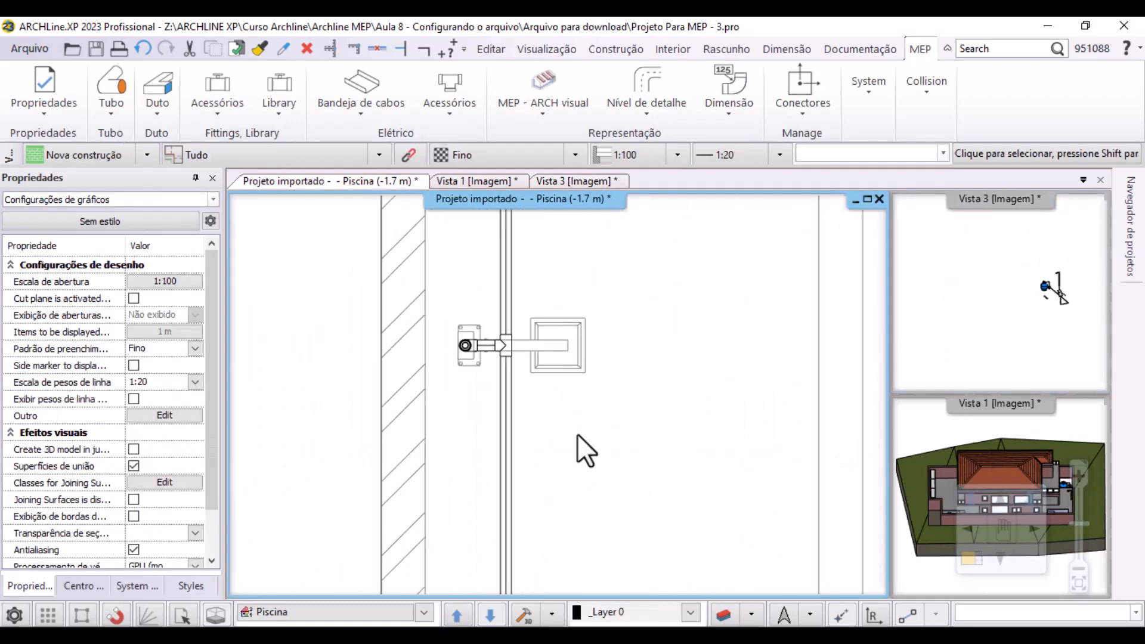
pyautogui.click(535, 471)
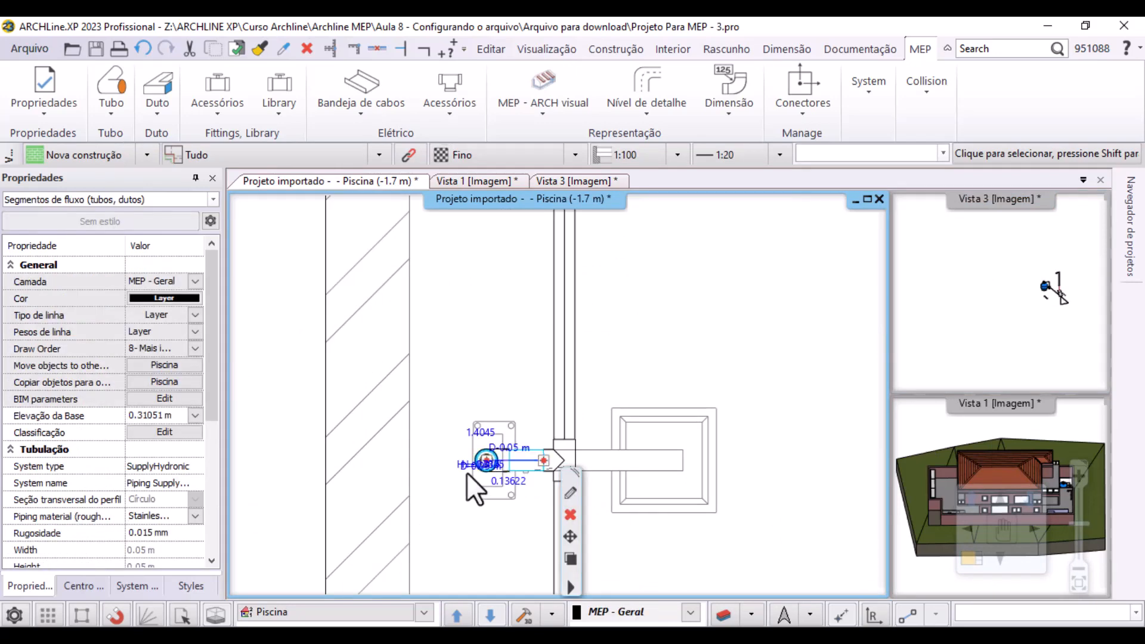
pyautogui.scroll(-3, 602, 358)
pyautogui.moveTo(616, 329); pyautogui.dragTo(361, 354, button='middle')
pyautogui.press('Escape')
# Examine the long pipe run from the pump and the three fittings on the pool's side wall in the floor plan
pyautogui.scroll(-4, 493, 386)
pyautogui.moveTo(428, 442); pyautogui.dragTo(392, 402, button='middle')
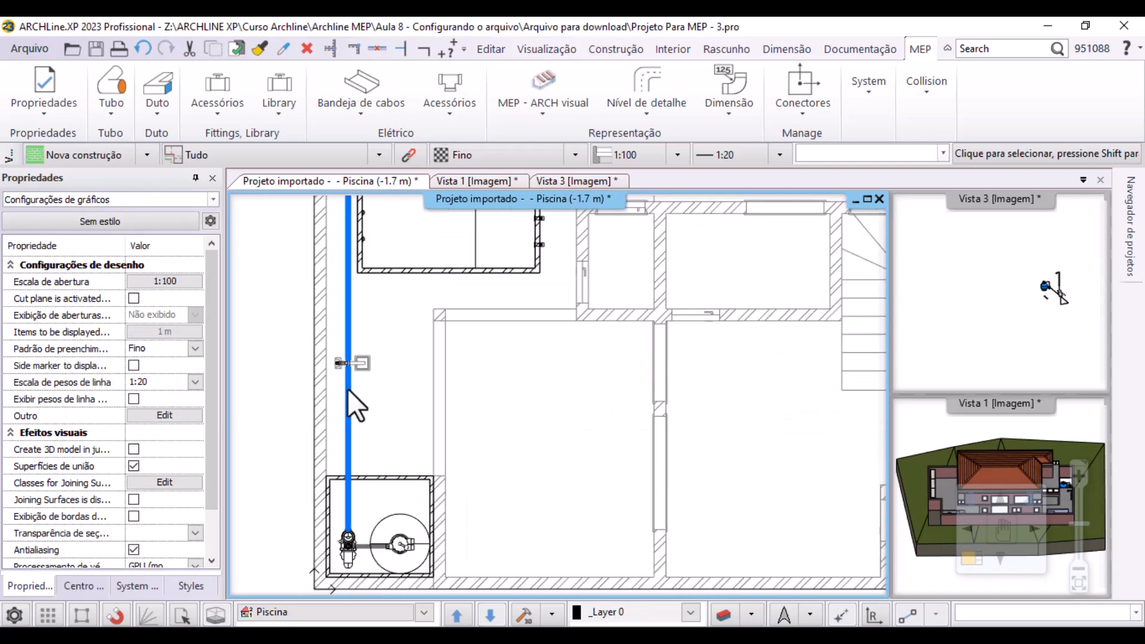
pyautogui.click(349, 440)
pyautogui.moveTo(570, 289); pyautogui.dragTo(498, 345, button='middle')
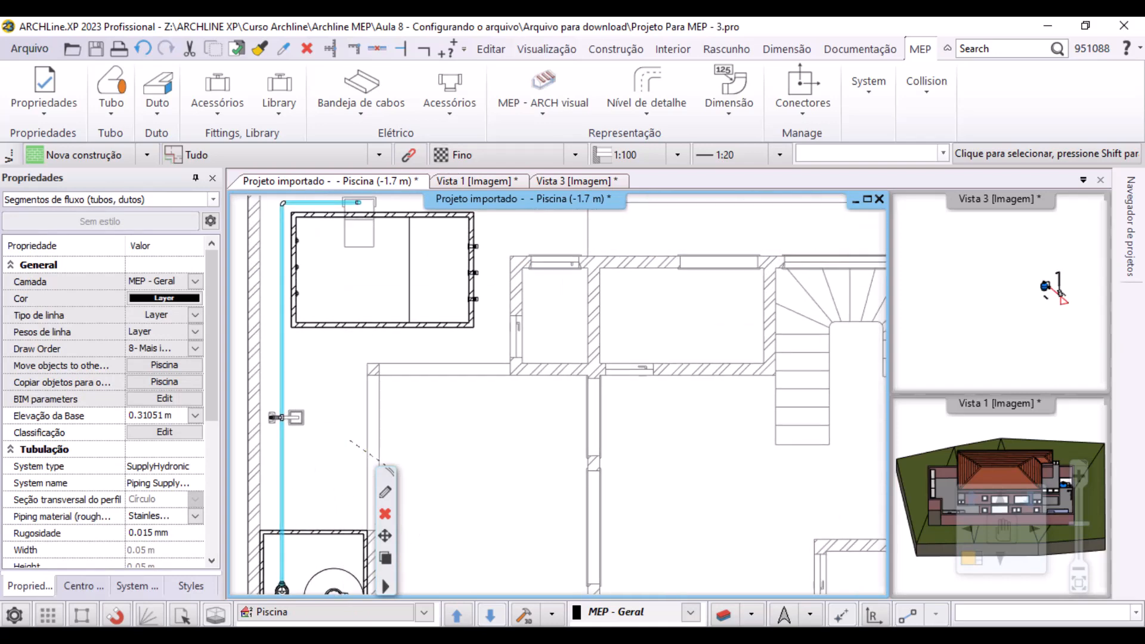
pyautogui.press('Escape')
pyautogui.scroll(3, 506, 249)
pyautogui.scroll(2, 429, 353)
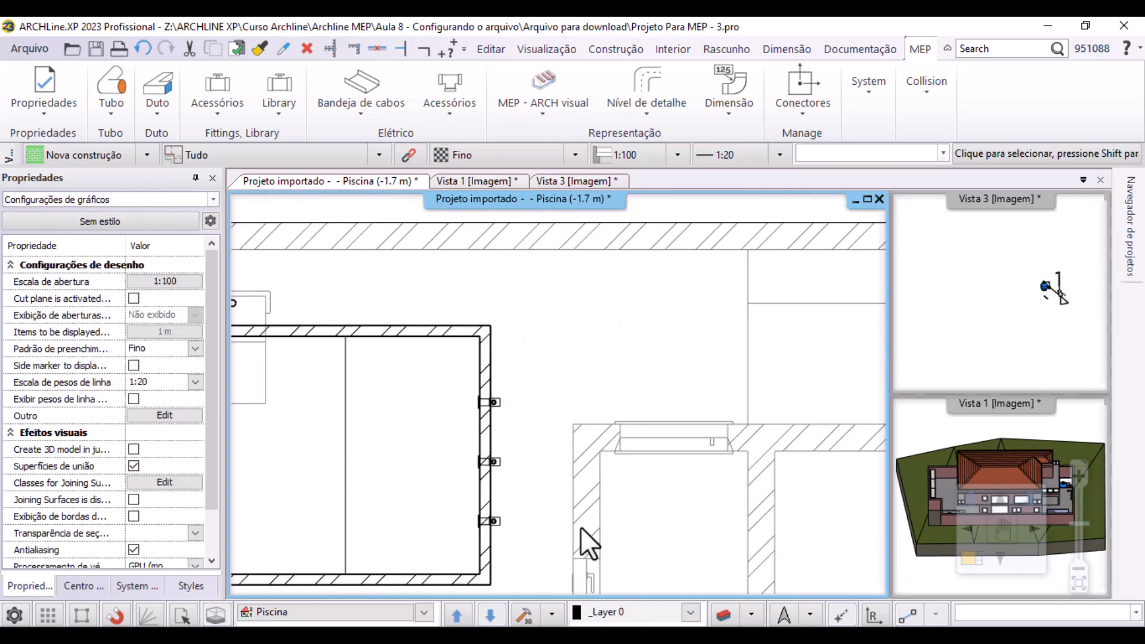
pyautogui.moveTo(581, 461); pyautogui.dragTo(582, 288, button='middle')
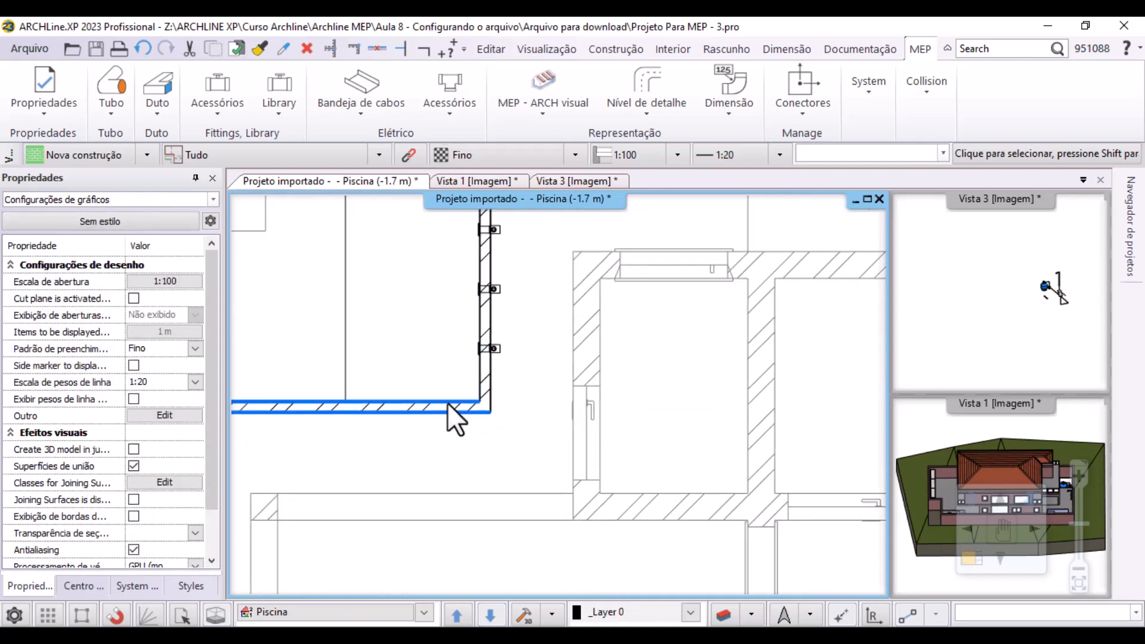
pyautogui.scroll(-2, 594, 379)
pyautogui.moveTo(633, 369); pyautogui.dragTo(644, 123, button='middle')
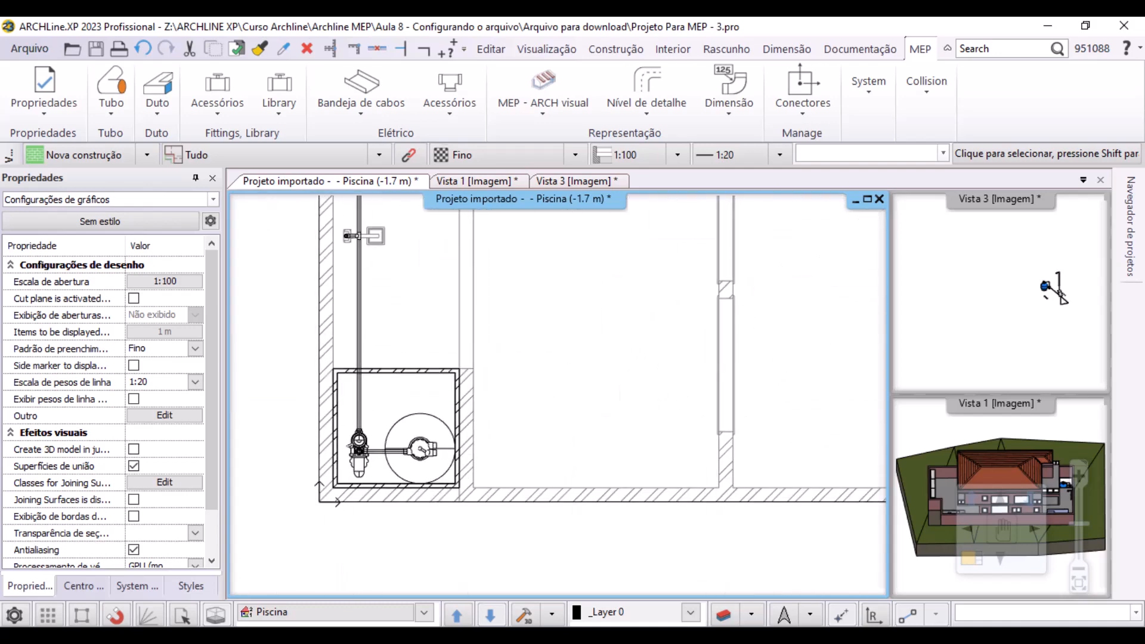
# Insert a tee fitting on the pipe run between the shower and the pump enclosure, with its branch facing away from the hatched wall
pyautogui.click(357, 265)
pyautogui.rightClick(358, 268)
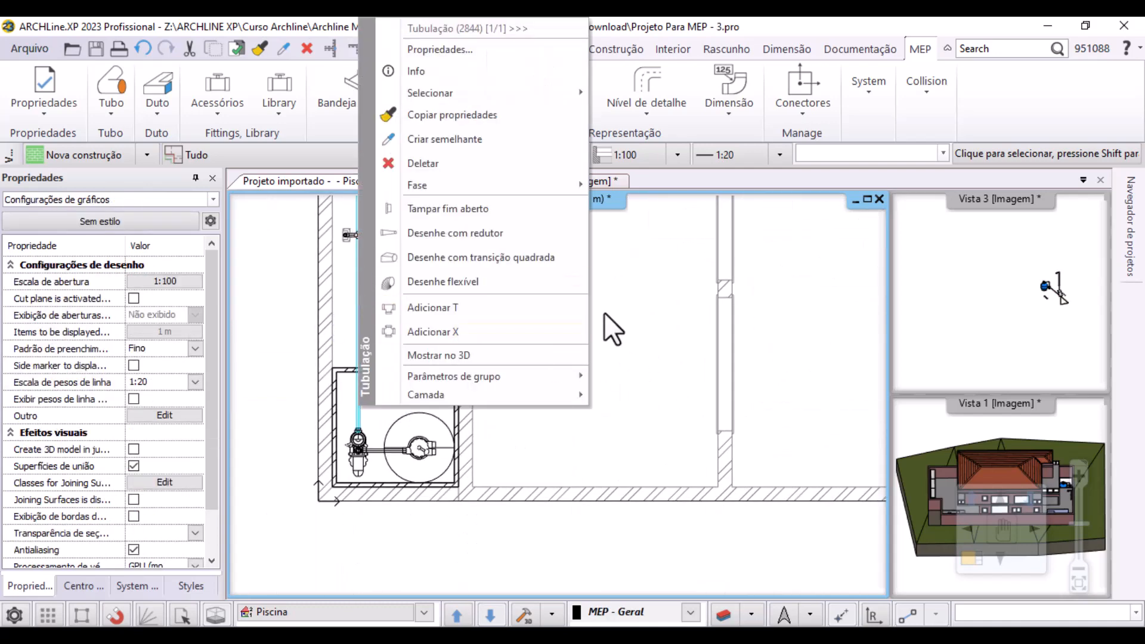
pyautogui.click(430, 308)
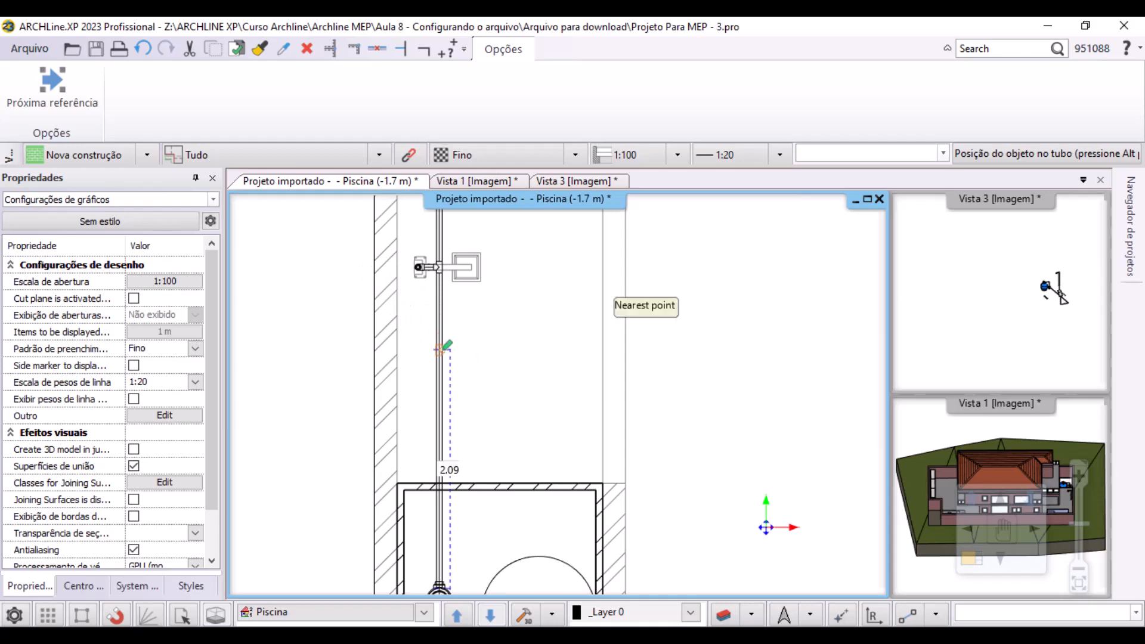
pyautogui.click(441, 352)
pyautogui.scroll(2, 441, 352)
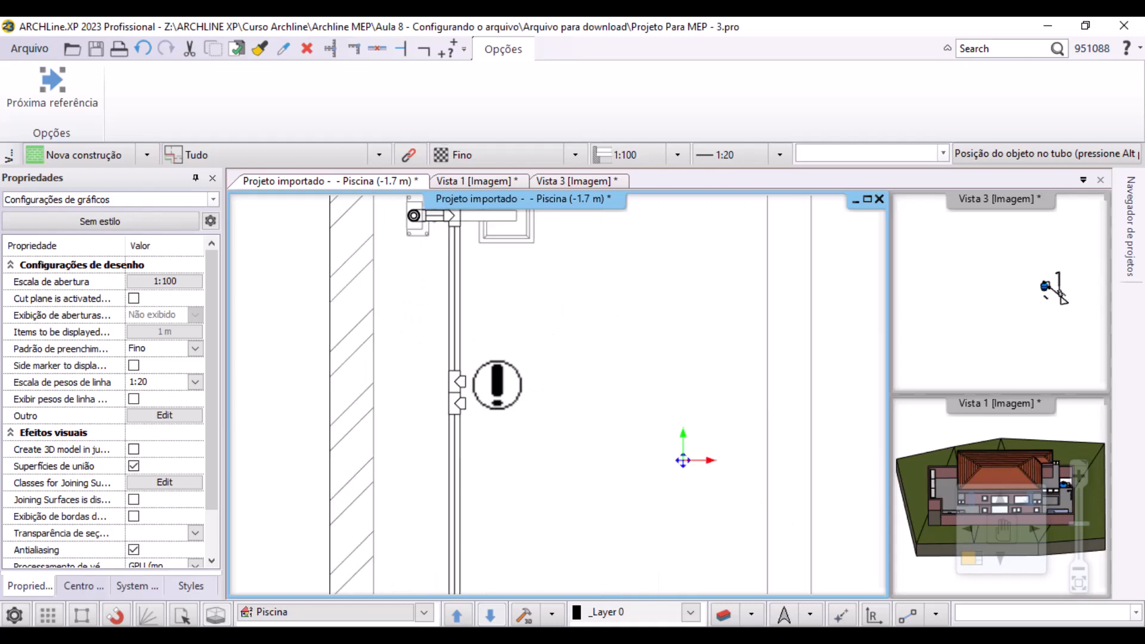
pyautogui.press('Escape')
# Delete the duplicate tee nearer the pump enclosure, keeping the one closer to the shower
pyautogui.scroll(2, 465, 403)
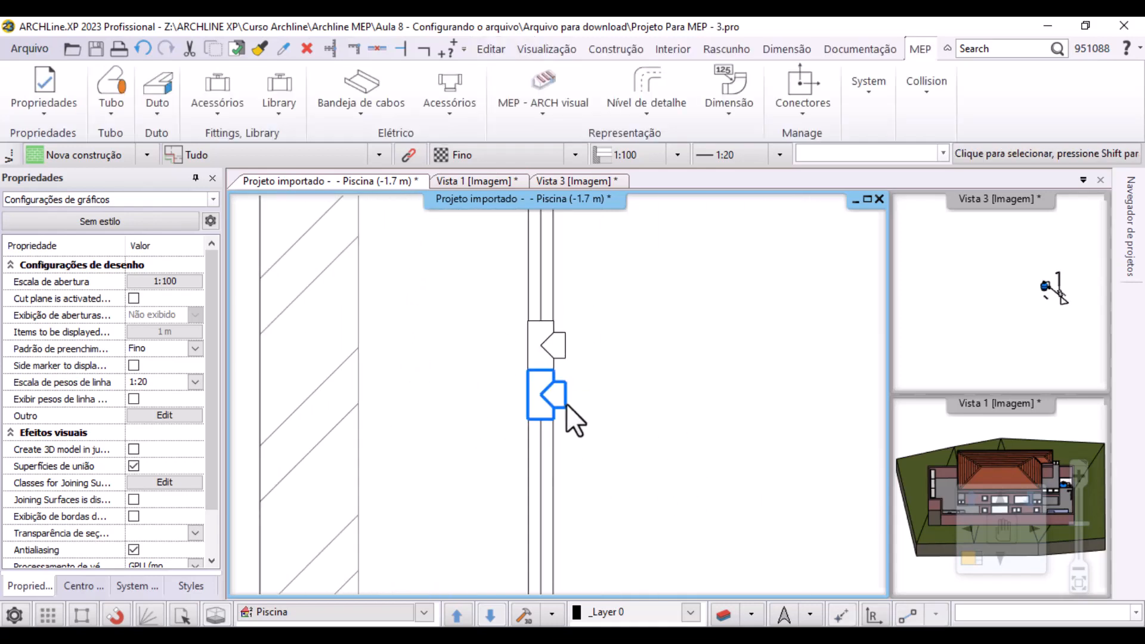
pyautogui.click(567, 403)
pyautogui.press('Delete')
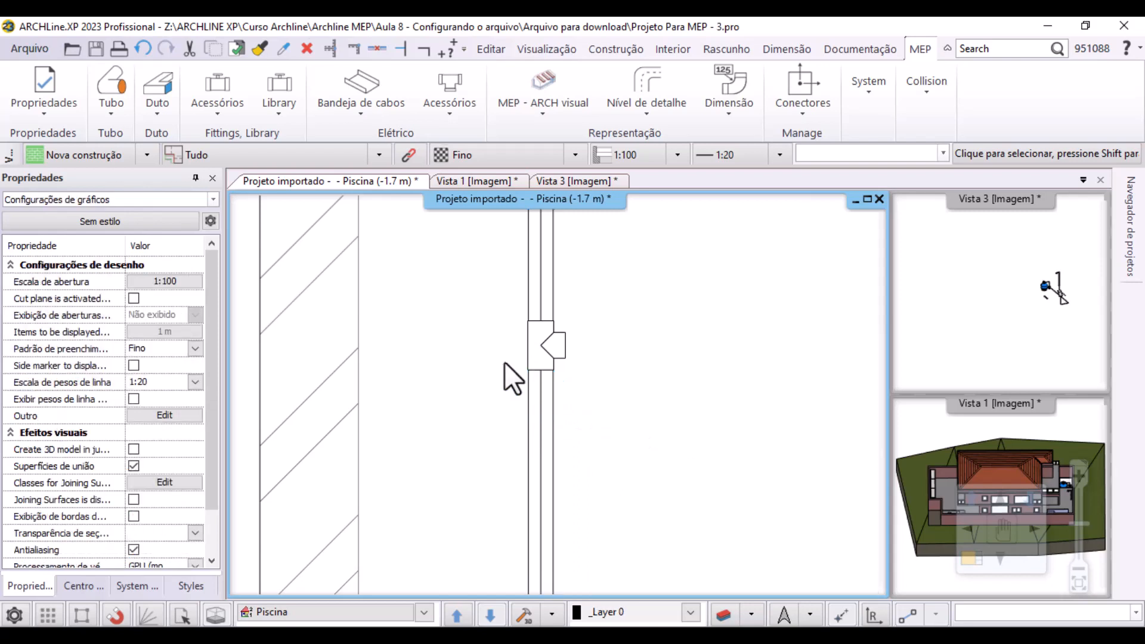
# Start a pipe from the tee's open branch connector and draw its first segment 1 m straight out from the existing run
pyautogui.click(564, 348)
pyautogui.moveTo(583, 373)
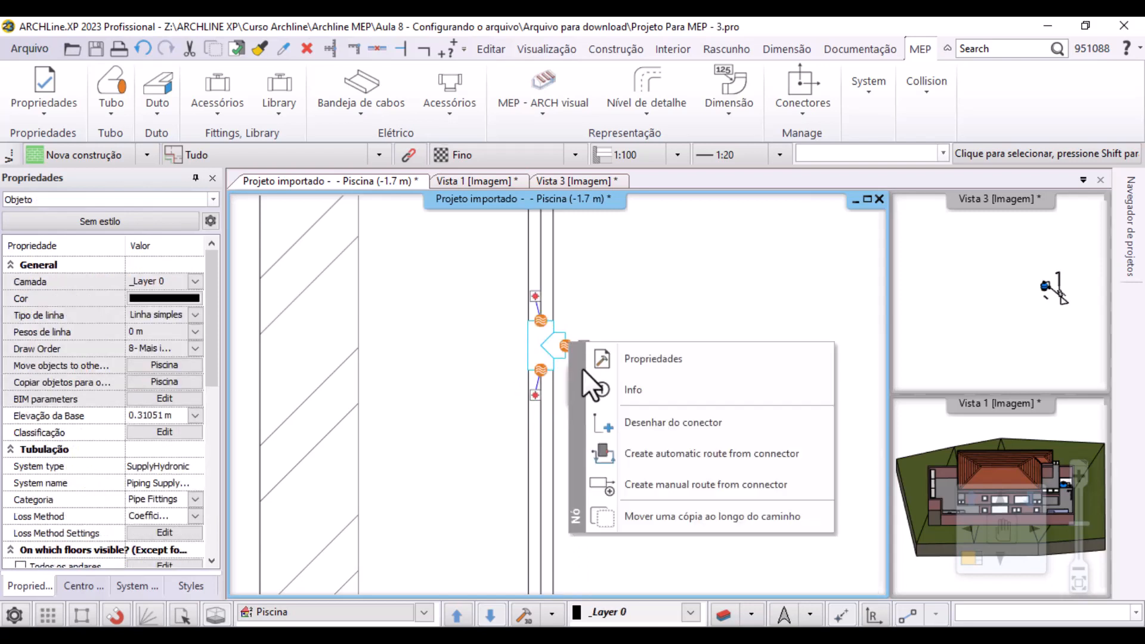
pyautogui.click(689, 423)
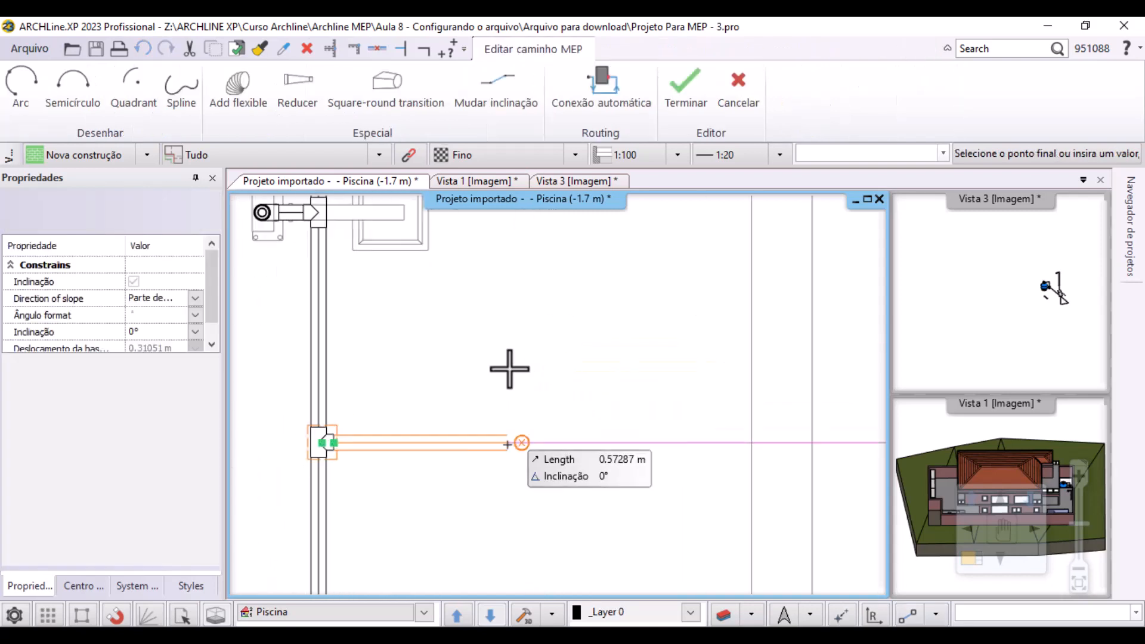
pyautogui.scroll(-2, 537, 365)
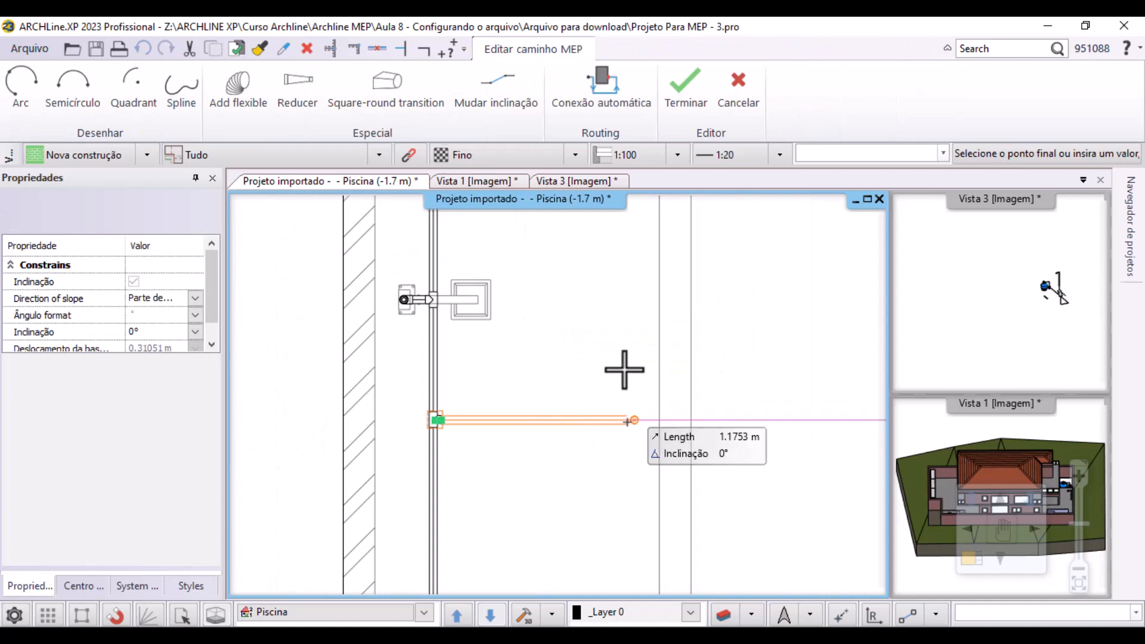
pyautogui.write('1')
pyautogui.press('Return')
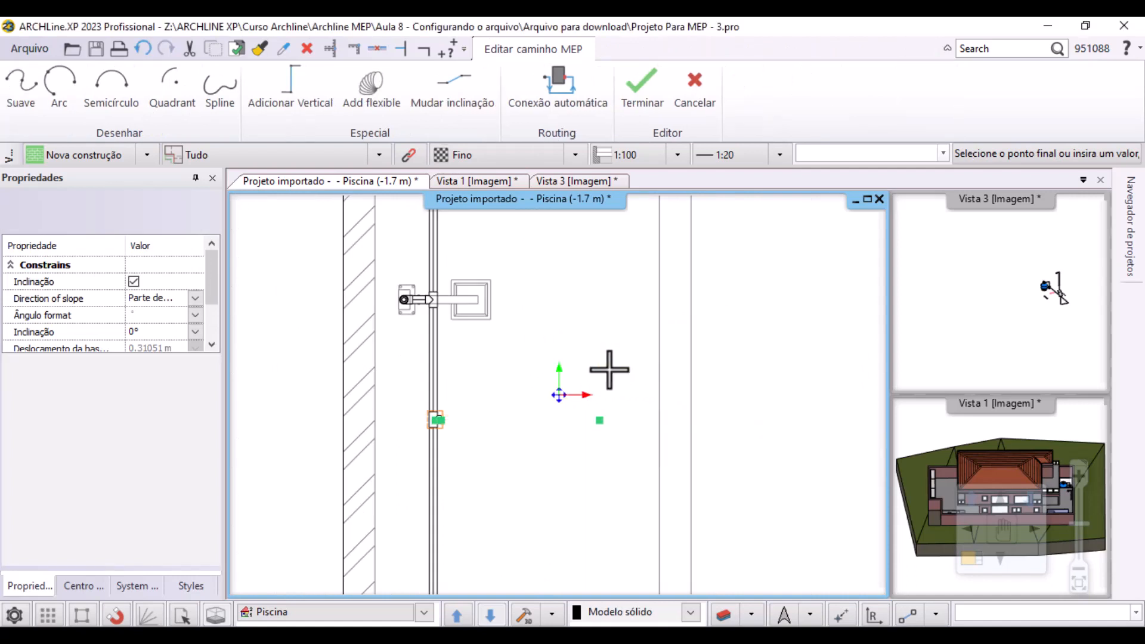
# Extend the pipe 1.9 m toward the pool, then 2.6 m parallel to its near wall, past the corner by the side fittings
pyautogui.scroll(-2, 649, 327)
pyautogui.moveTo(649, 328); pyautogui.dragTo(566, 571, button='middle')
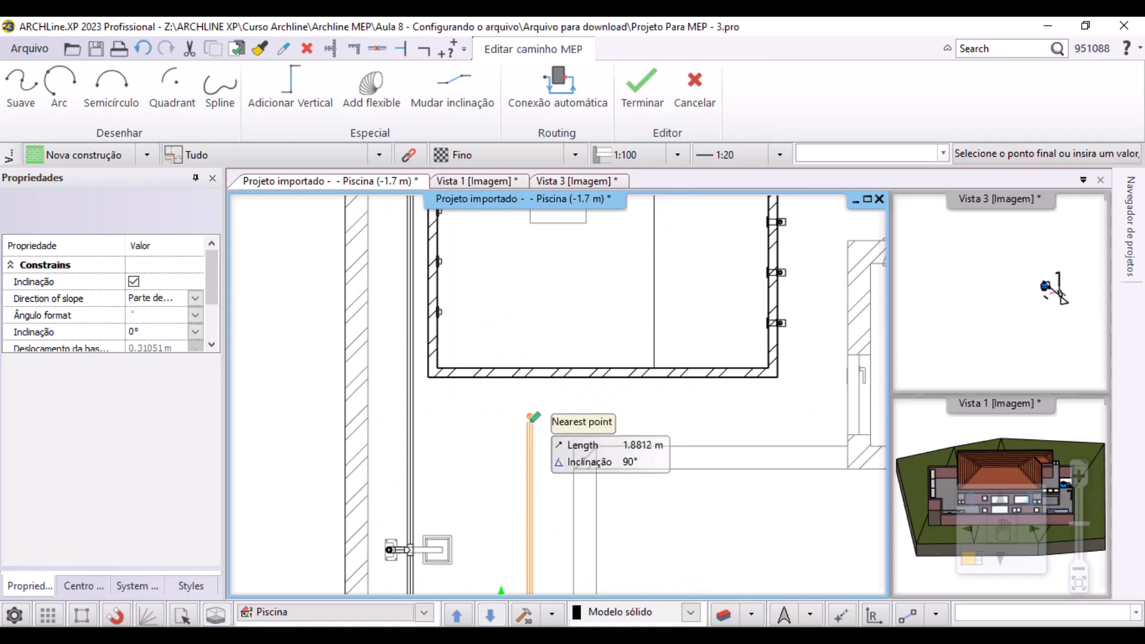
pyautogui.write('1.')
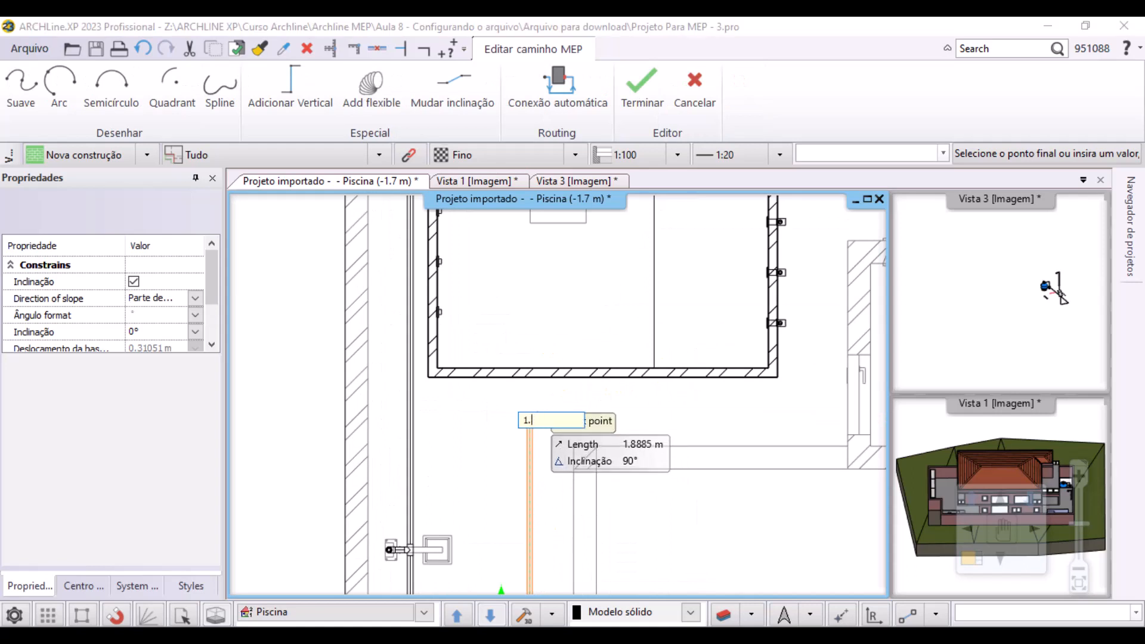
pyautogui.write('9')
pyautogui.press('Return')
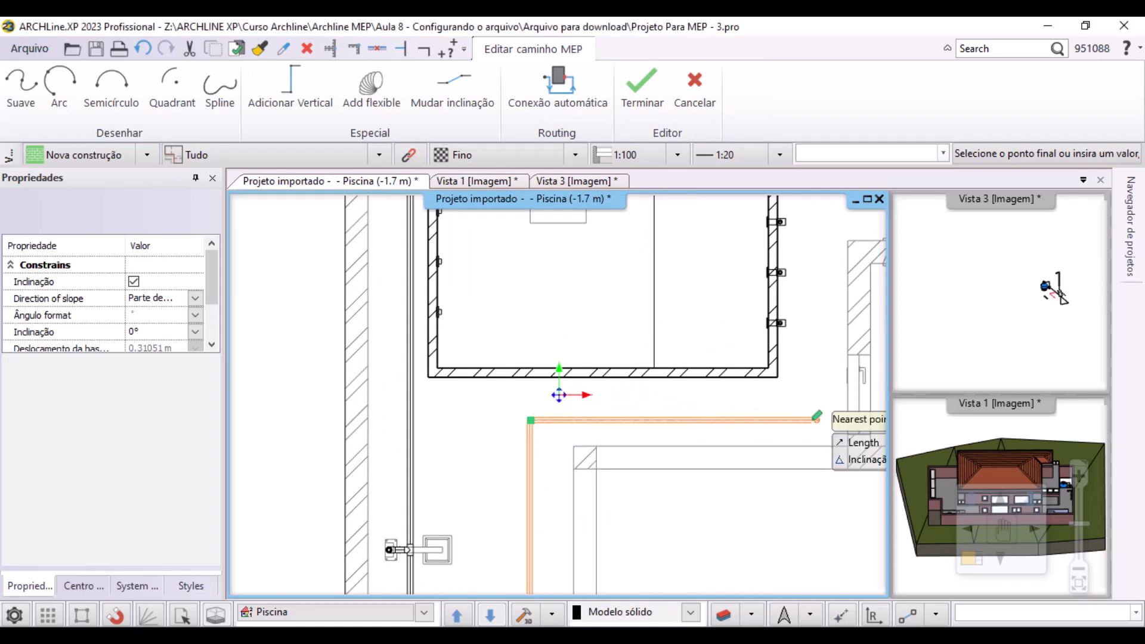
pyautogui.scroll(-2, 803, 410)
pyautogui.moveTo(802, 410); pyautogui.dragTo(661, 412, button='middle')
pyautogui.scroll(1, 661, 412)
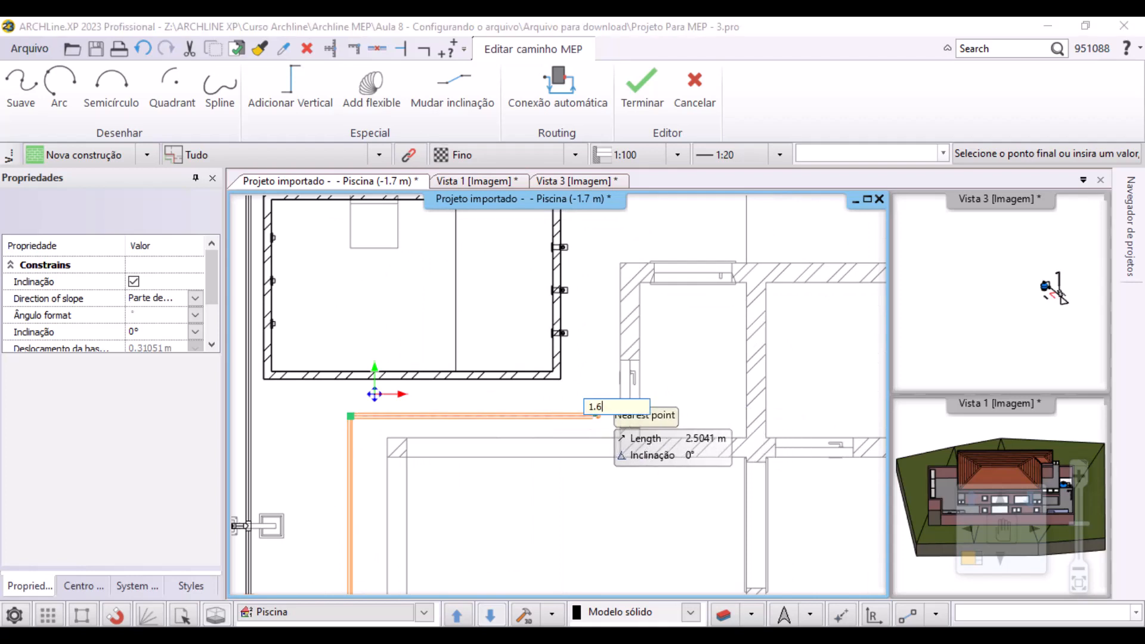
pyautogui.press('Return')
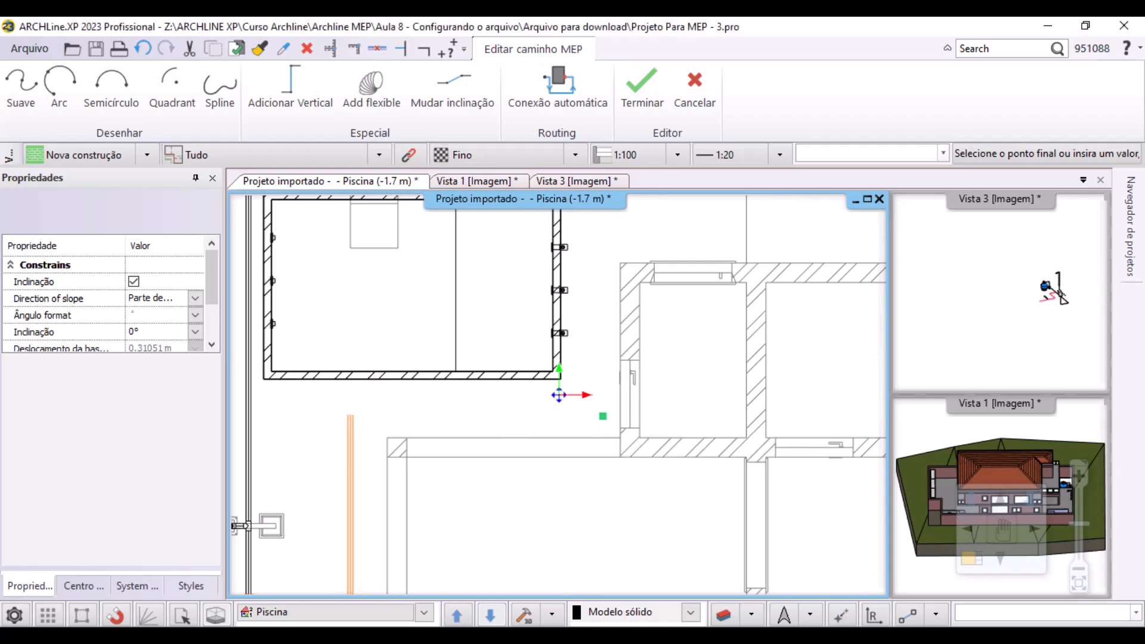
# Run a last segment about 1.73 m along the pool's side wall, level with the farthest fitting, and finish the pipe
pyautogui.scroll(1, 608, 250)
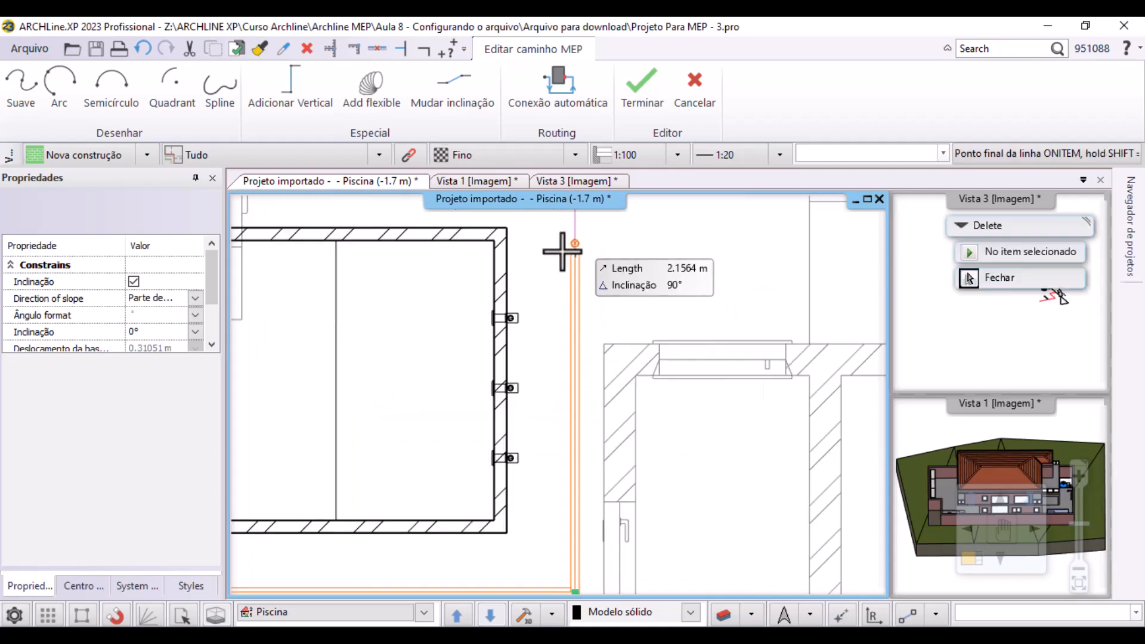
pyautogui.scroll(1, 555, 262)
pyautogui.doubleClick(513, 330)
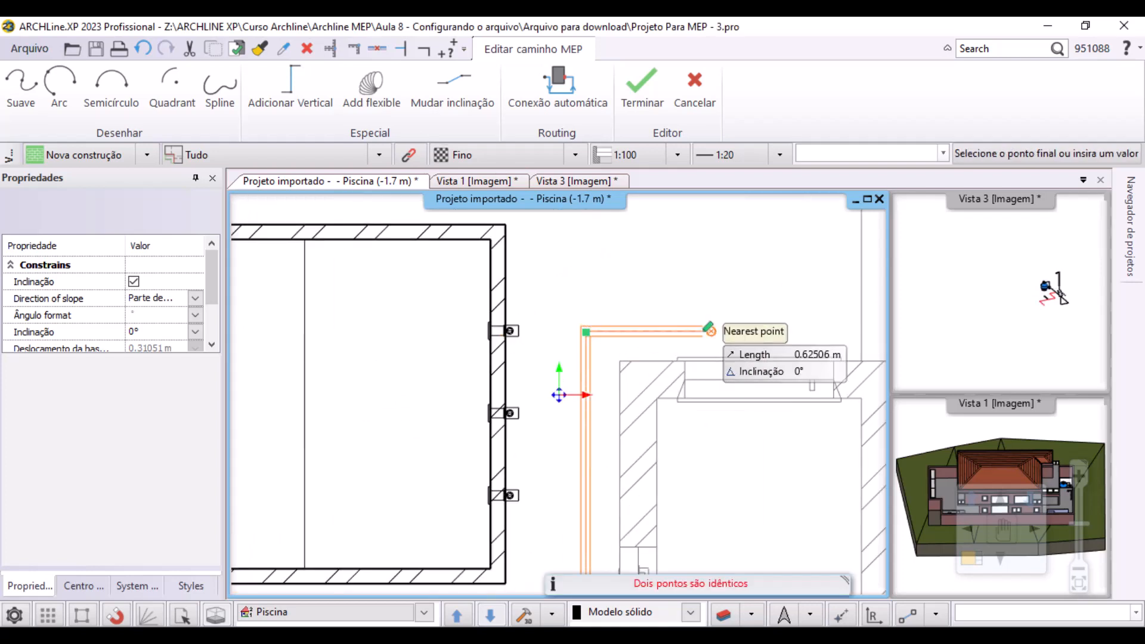
pyautogui.click(647, 103)
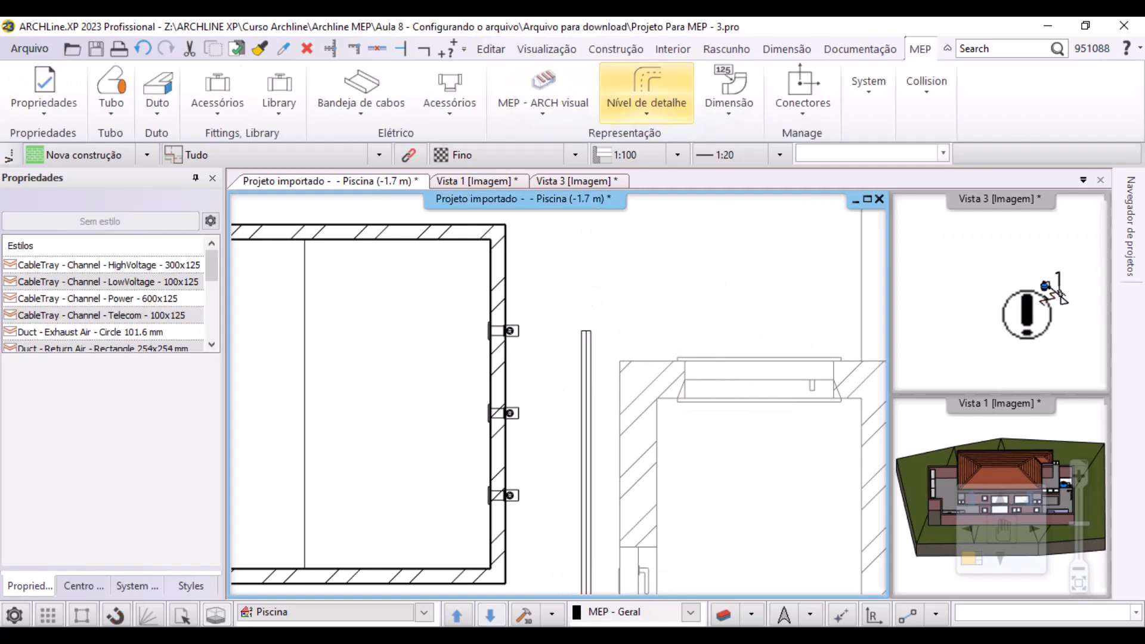
# Examine the new pipe branch and its height relative to the three pool wall fittings in the Vista 3 3D view
pyautogui.click(947, 305)
pyautogui.click(970, 563)
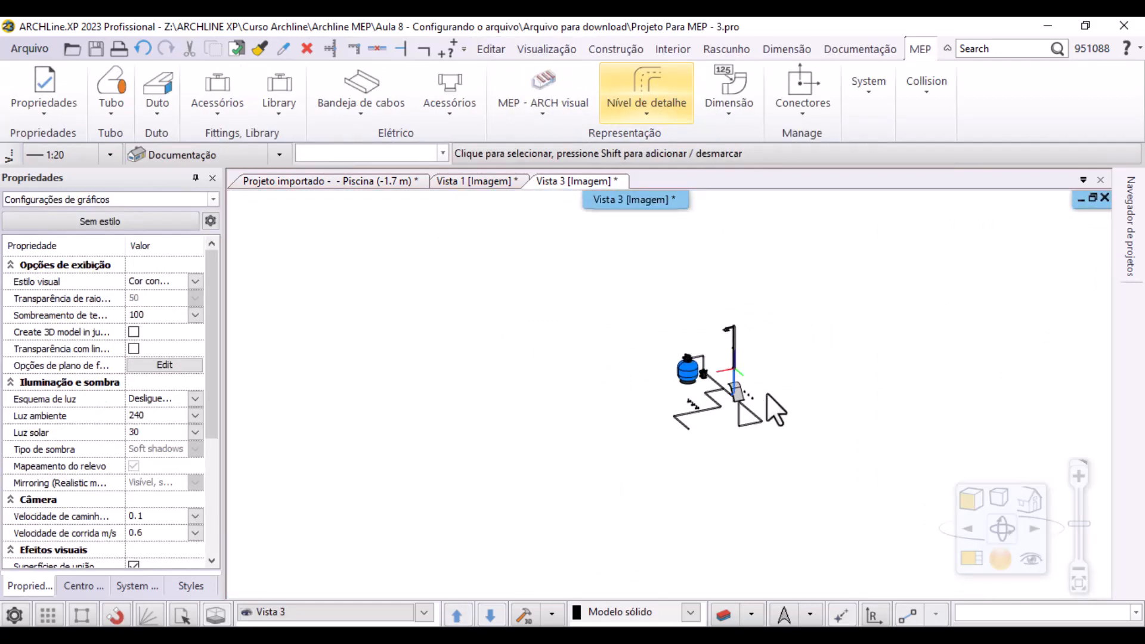
pyautogui.scroll(6, 739, 398)
pyautogui.moveTo(294, 450); pyautogui.dragTo(332, 414, button='middle')
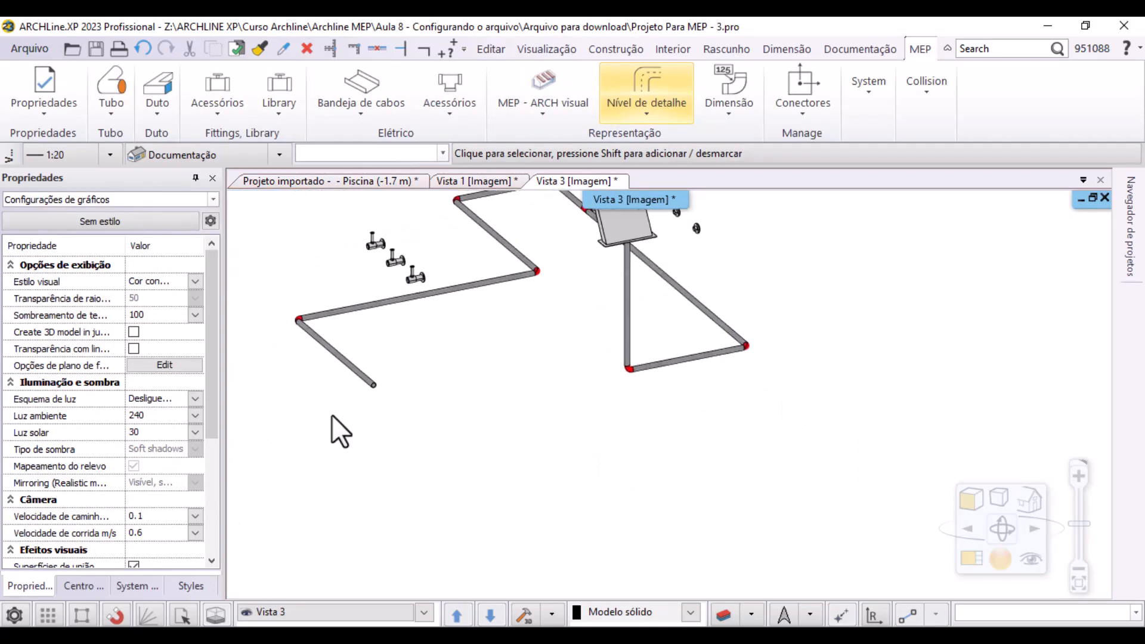
pyautogui.scroll(5, 477, 397)
pyautogui.scroll(6, 581, 394)
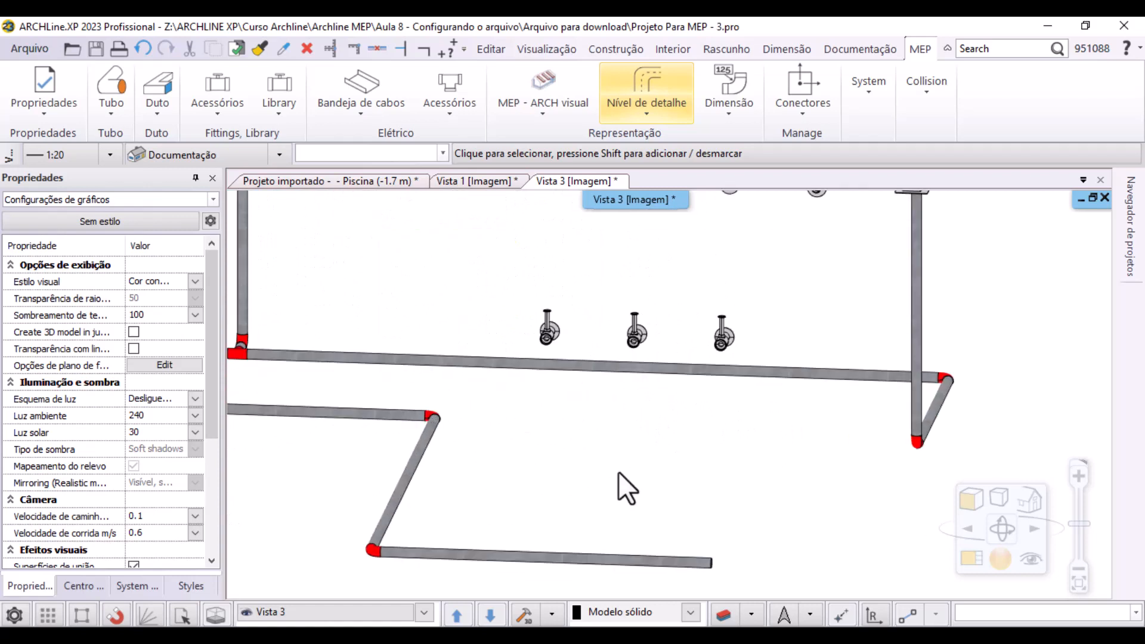
pyautogui.scroll(-4, 707, 471)
pyautogui.keyDown('shift'); pyautogui.moveTo(707, 471); pyautogui.dragTo(441, 421, button='middle'); pyautogui.keyUp('shift')
pyautogui.scroll(5, 454, 452)
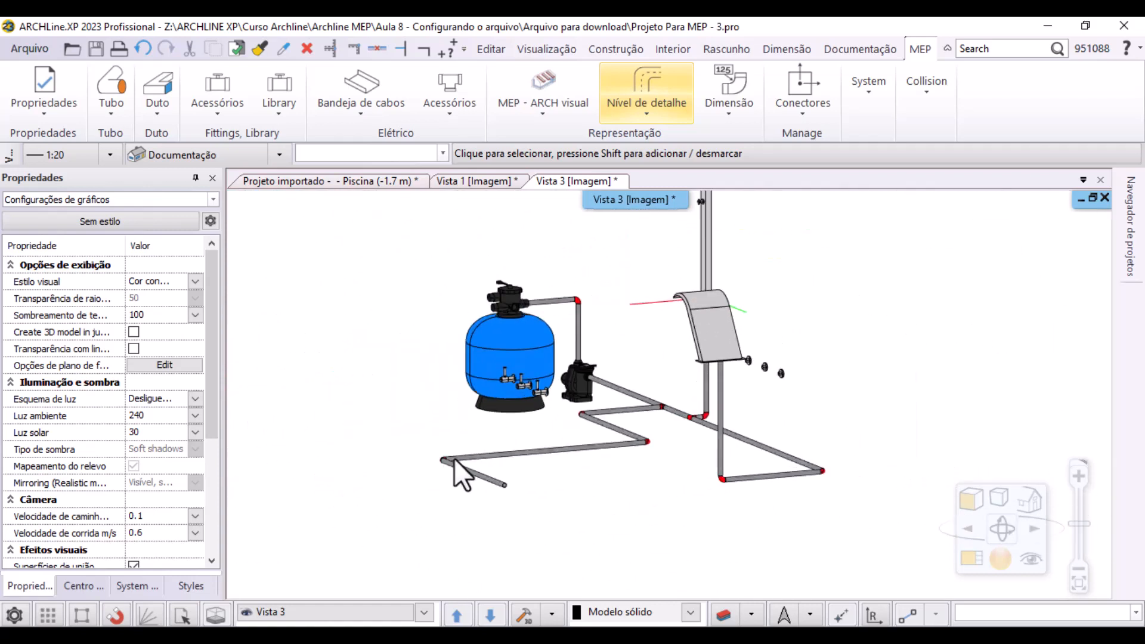
pyautogui.click(585, 441)
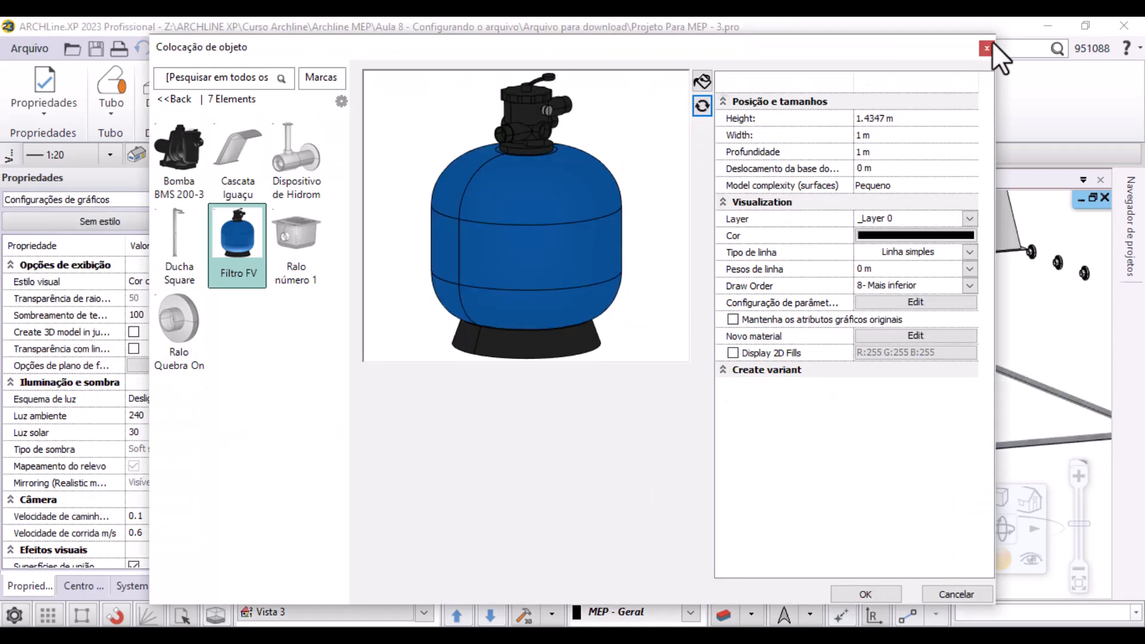
pyautogui.click(987, 47)
pyautogui.scroll(-5, 500, 403)
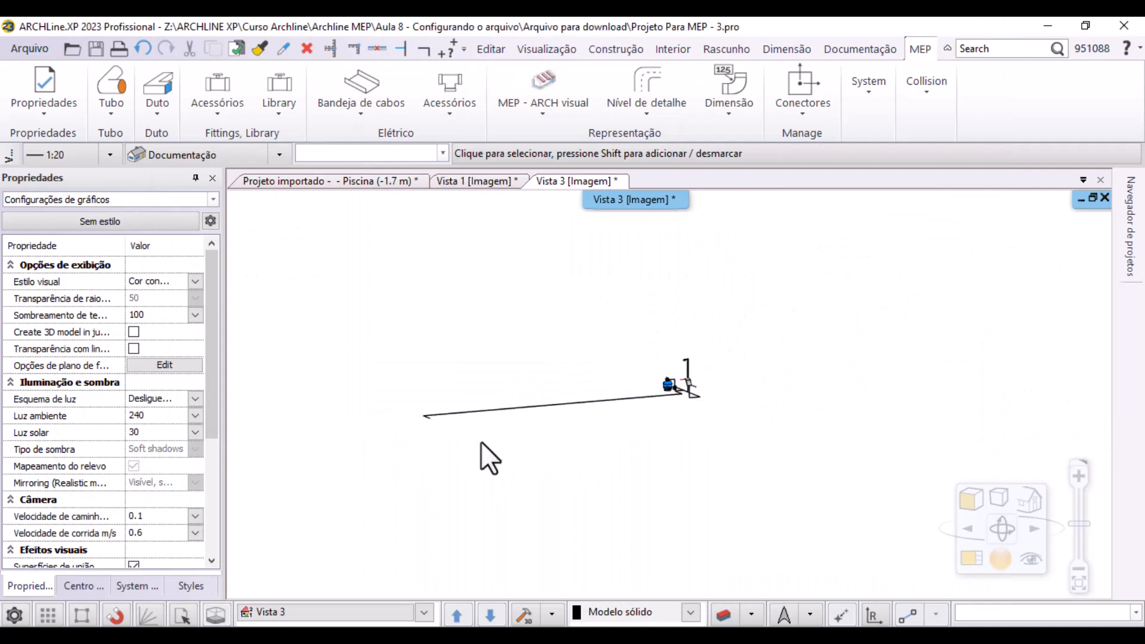
pyautogui.scroll(3, 490, 459)
pyautogui.hotkey('ctrl', 'z')
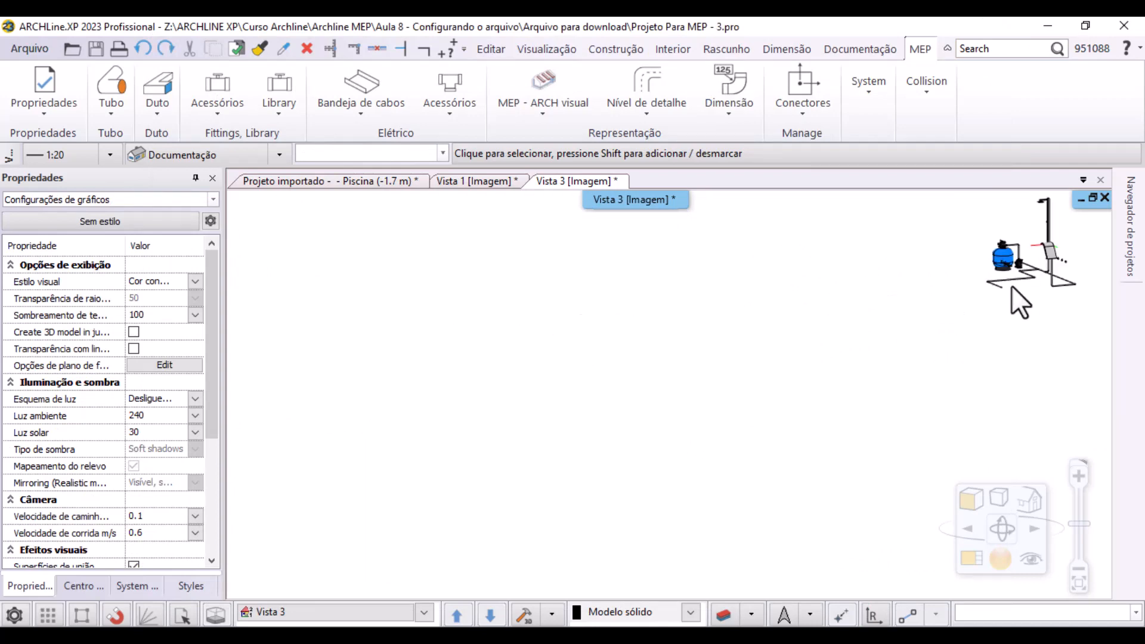
# Raise the branch's open-ended last segment about 1.04 m to the wall fittings' height, with a vertical riser at its corner
pyautogui.moveTo(1011, 285); pyautogui.dragTo(681, 398, button='middle')
pyautogui.scroll(3, 682, 398)
pyautogui.scroll(4, 656, 388)
pyautogui.click(651, 408)
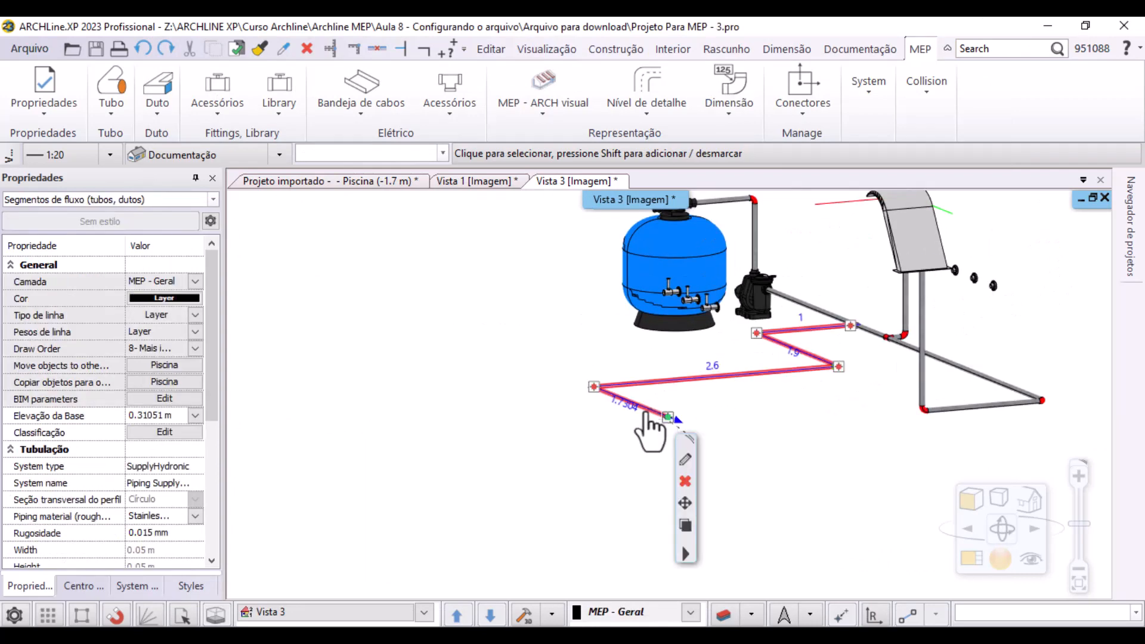
pyautogui.rightClick(655, 410)
pyautogui.click(710, 195)
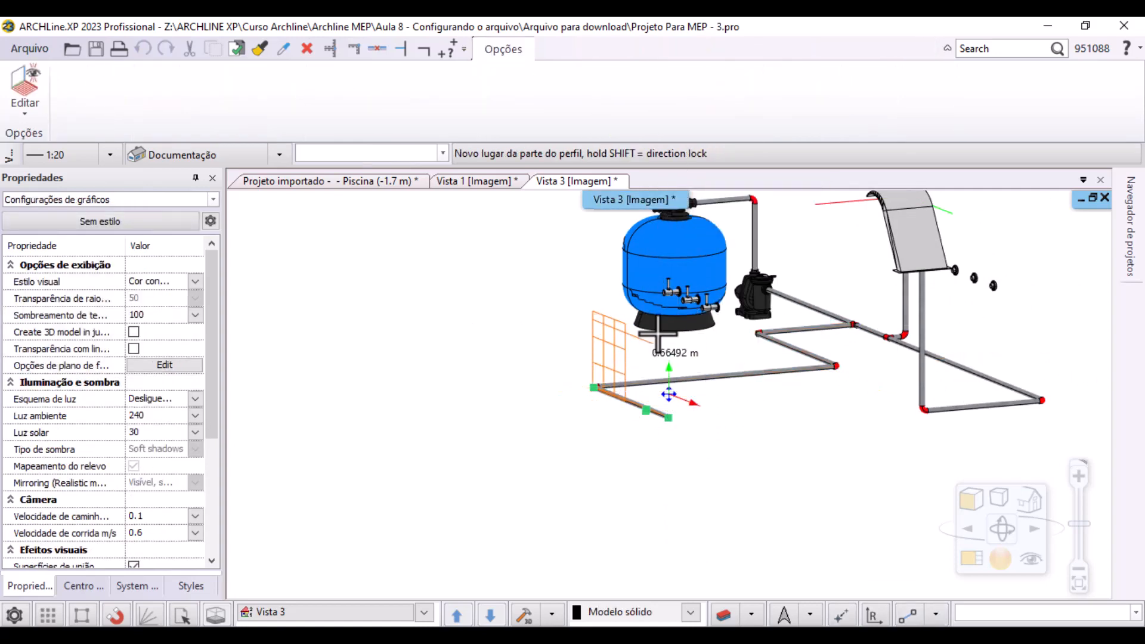
pyautogui.click(706, 312)
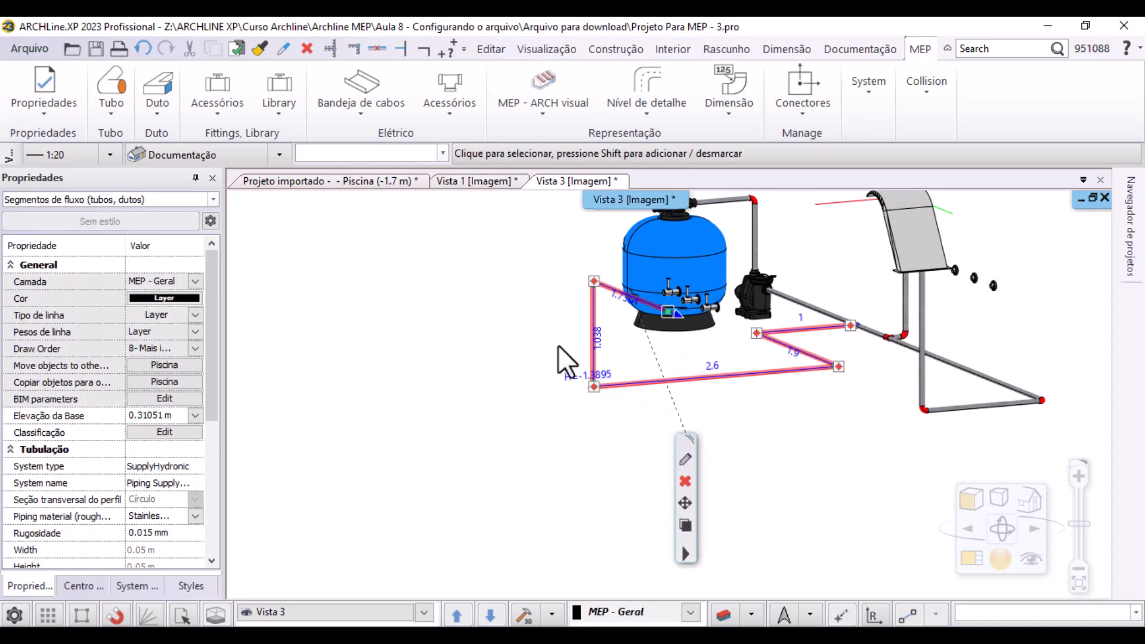
pyautogui.click(834, 399)
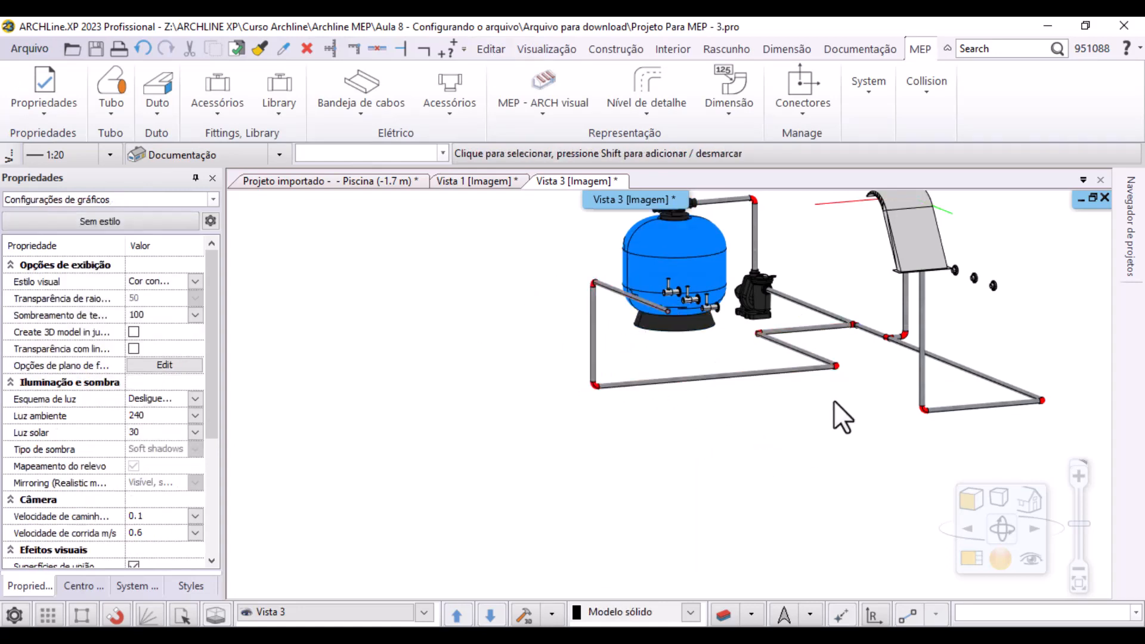
# Show the Piscina floor plan around the raised pipe's open end and the pool's three side-wall fittings
pyautogui.scroll(3, 825, 284)
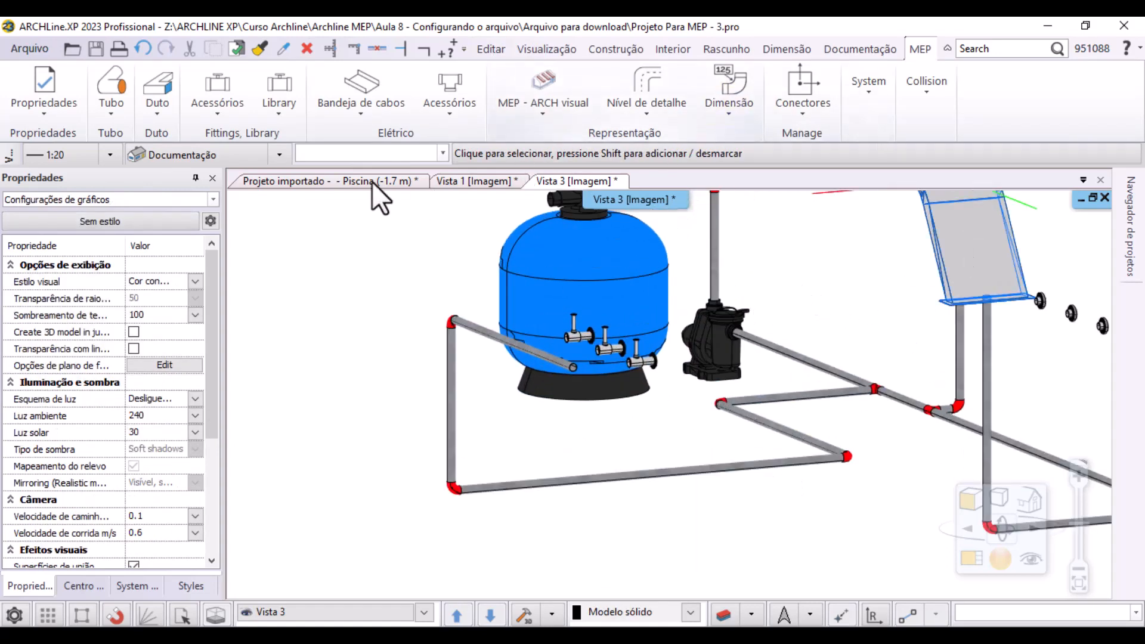
pyautogui.click(372, 181)
pyautogui.scroll(3, 285, 300)
pyautogui.scroll(7, 743, 328)
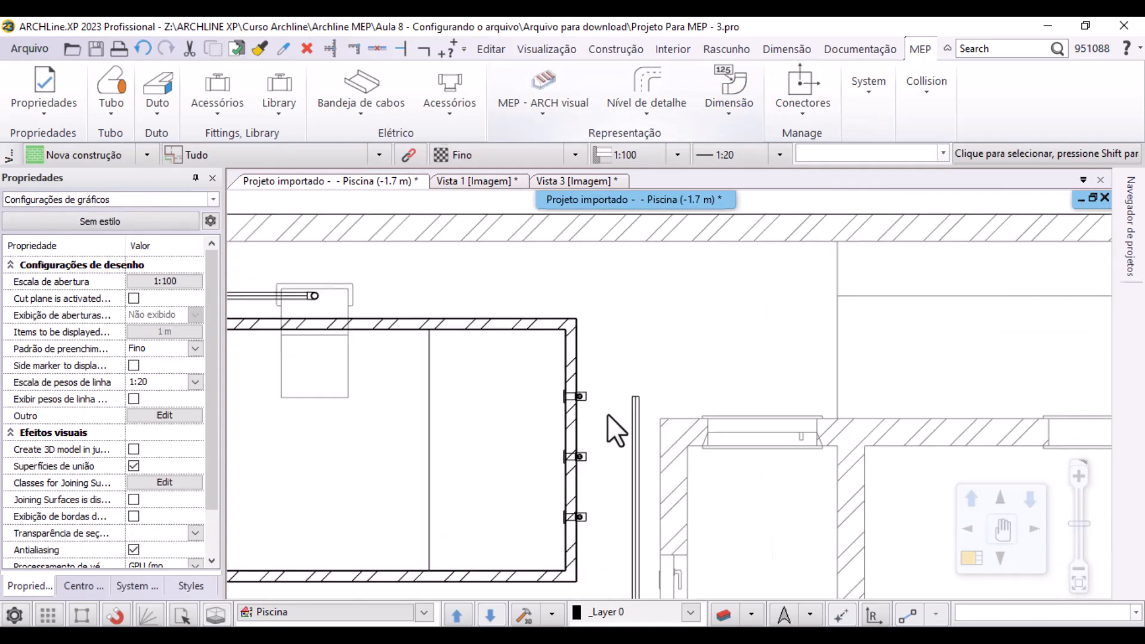
pyautogui.scroll(3, 607, 413)
pyautogui.click(632, 379)
pyautogui.click(630, 325)
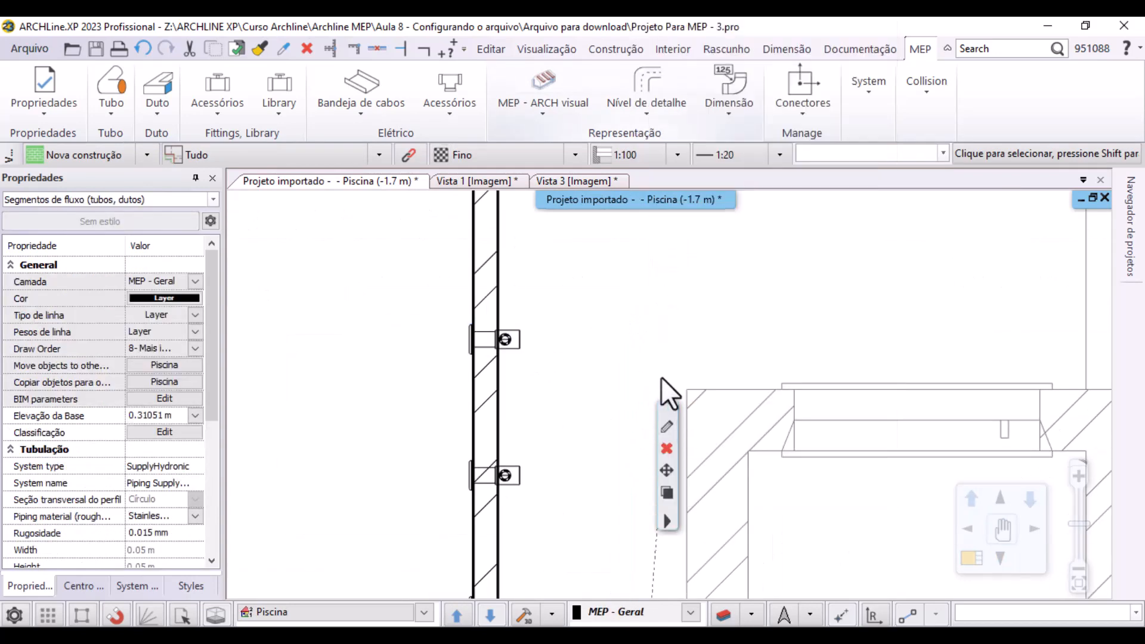
pyautogui.hotkey('ctrl', 'z')
# Continue the raised pipe from its open end straight to the connector of the farthest side-wall fitting and finish the route
pyautogui.click(635, 356)
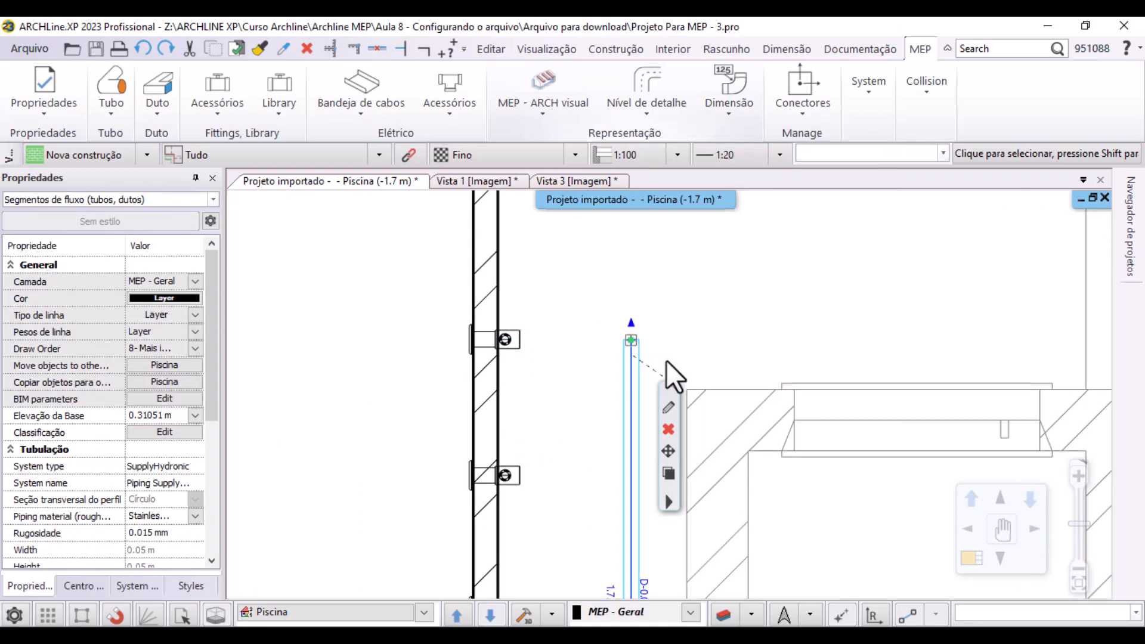
pyautogui.click(631, 342)
pyautogui.click(647, 429)
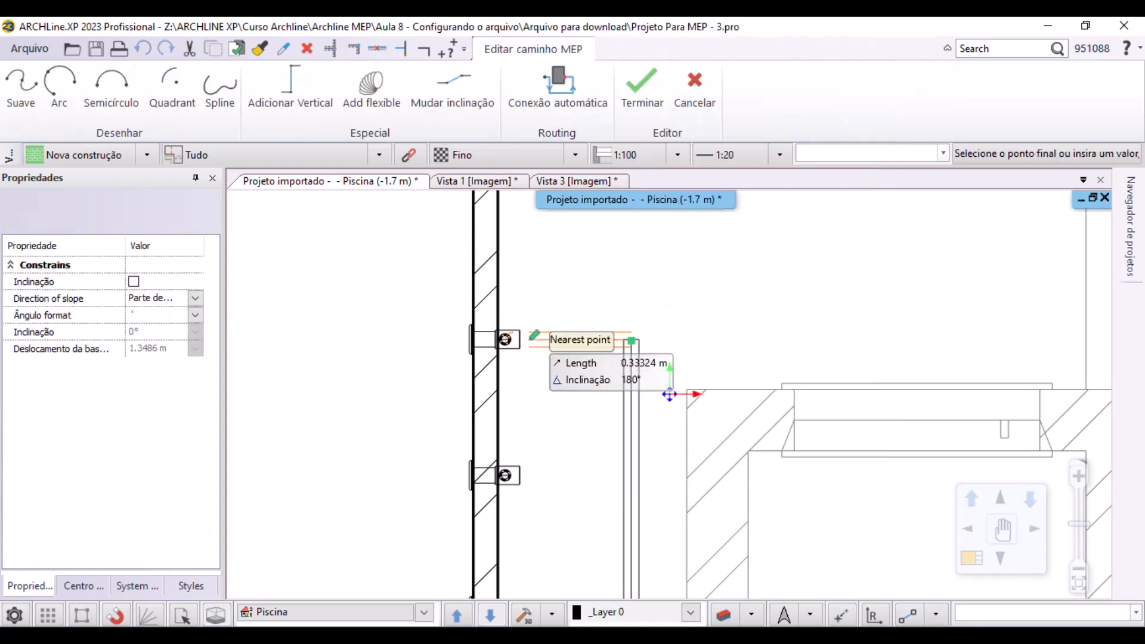
pyautogui.click(506, 340)
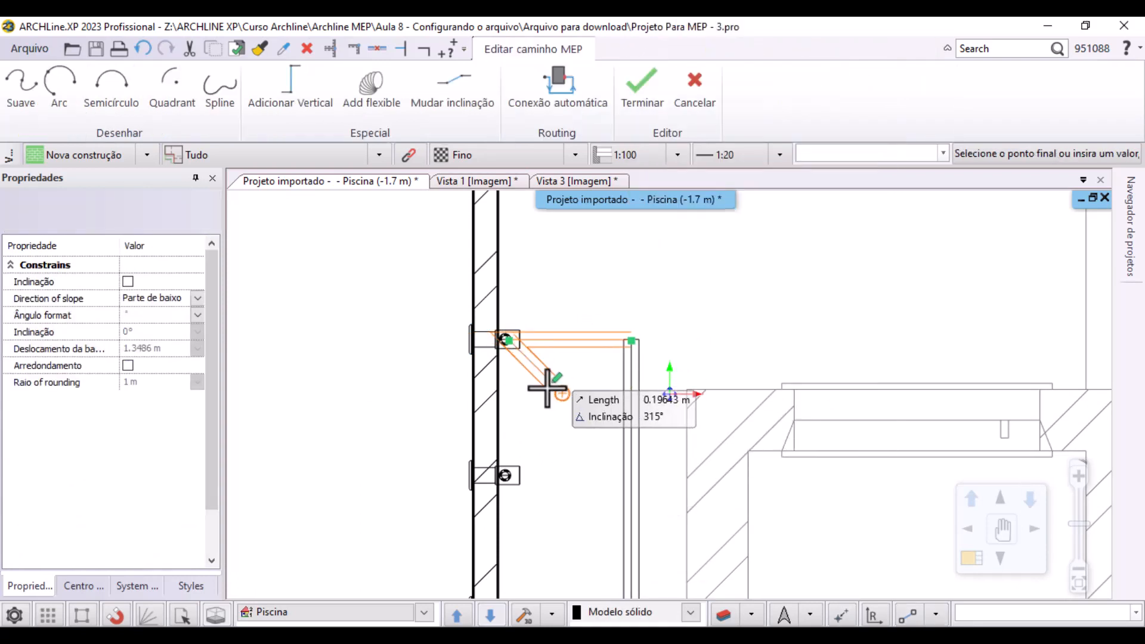
pyautogui.press('Return')
# Insert two tees on the raised pipe, opposite the middle and nearest side-wall fittings, with their branches facing the pool
pyautogui.scroll(-3, 657, 373)
pyautogui.moveTo(634, 410)
pyautogui.mouseDown(button='middle')
pyautogui.moveTo(537, 231)
pyautogui.moveTo(475, 324)
pyautogui.moveTo(546, 335)
pyautogui.mouseUp(button='middle')
pyautogui.scroll(2, 475, 324)
pyautogui.rightClick(550, 343)
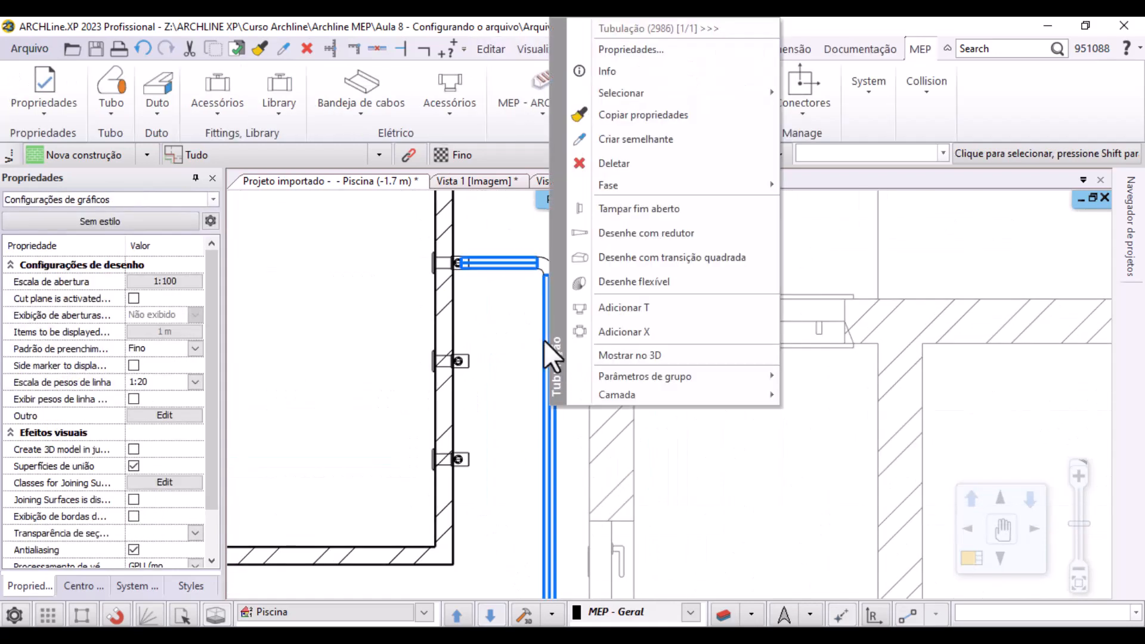
pyautogui.click(618, 301)
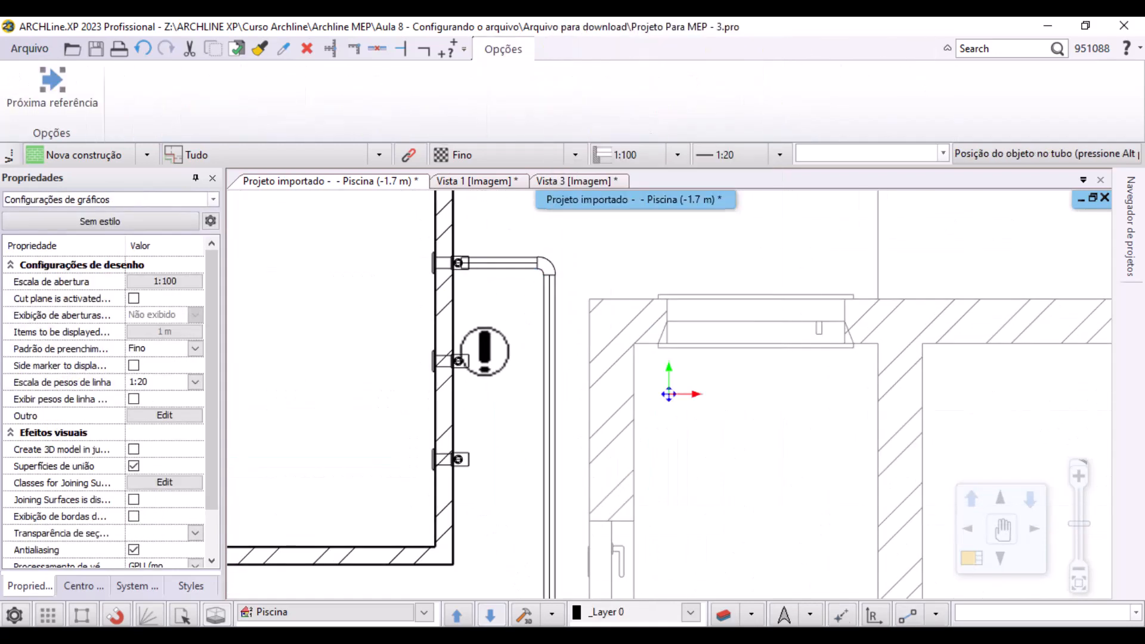
pyautogui.click(547, 360)
pyautogui.click(547, 461)
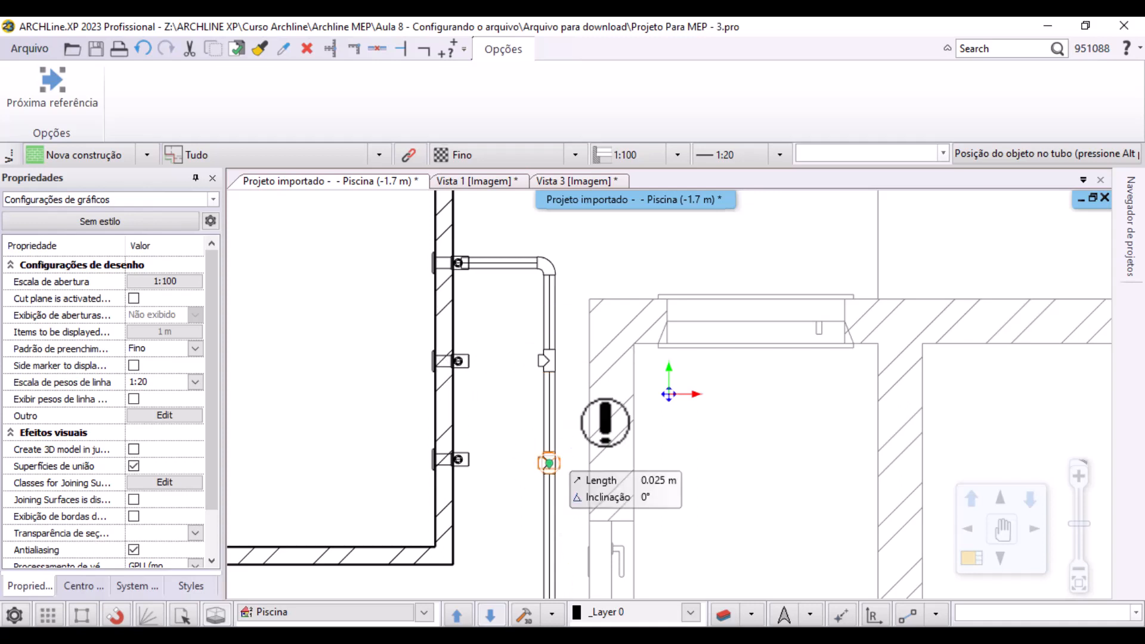
# Move the middle tee along the pipe to align its branch with the middle side-wall fitting's connector
pyautogui.scroll(5, 524, 338)
pyautogui.click(648, 401)
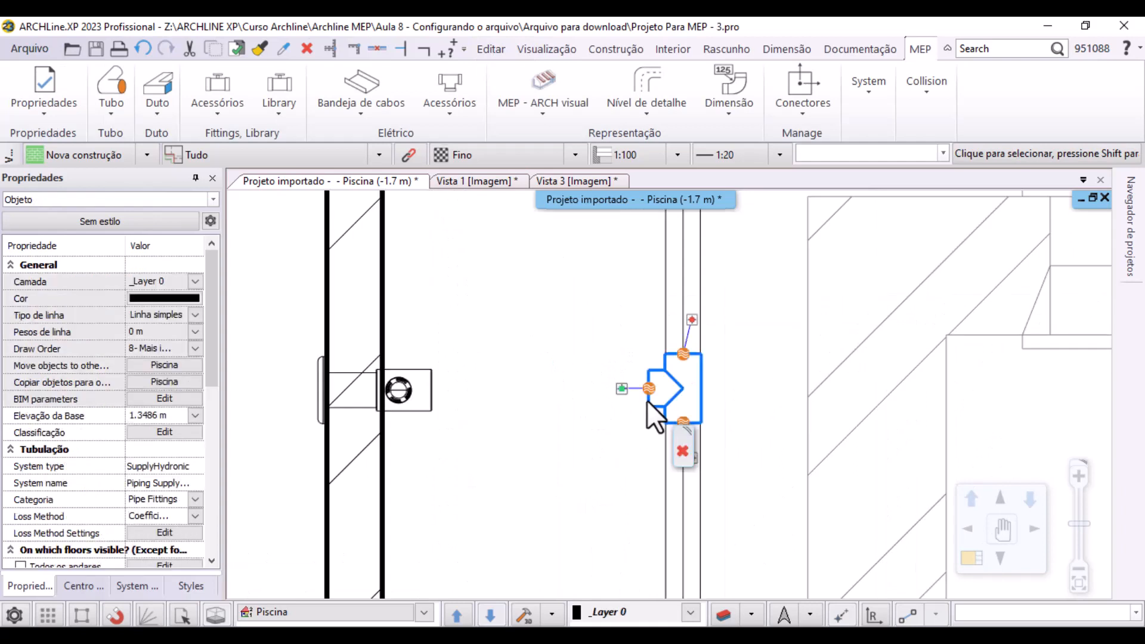
pyautogui.rightClick(687, 375)
pyautogui.click(759, 439)
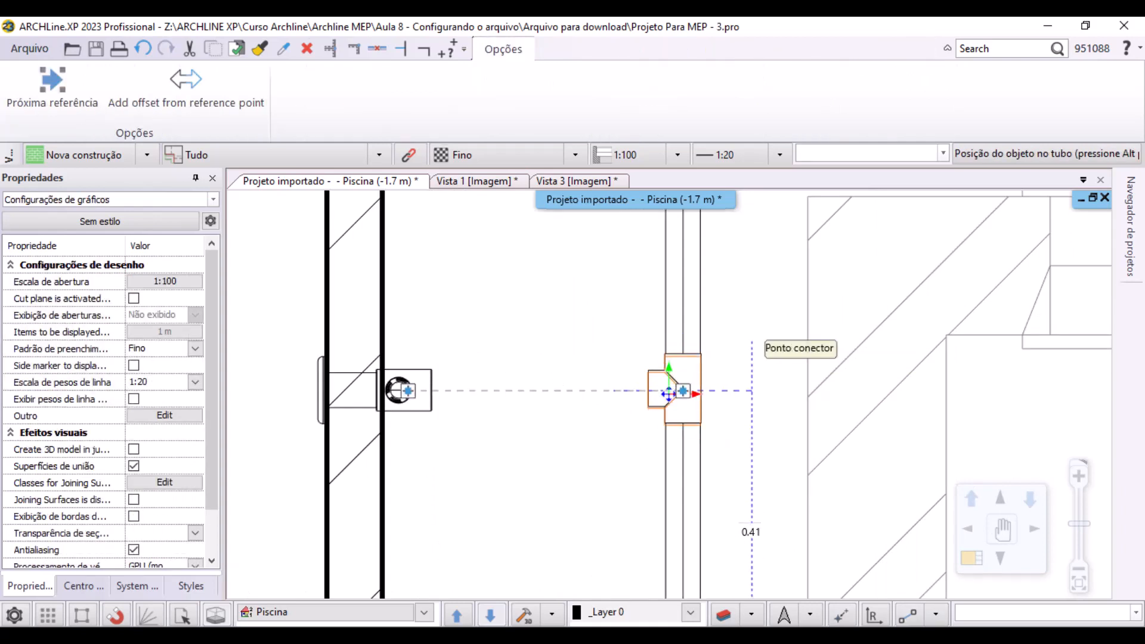
pyautogui.click(669, 394)
# Draw a branch pipe straight from the middle tee to the middle side-wall fitting's connector and finish the route
pyautogui.rightClick(649, 393)
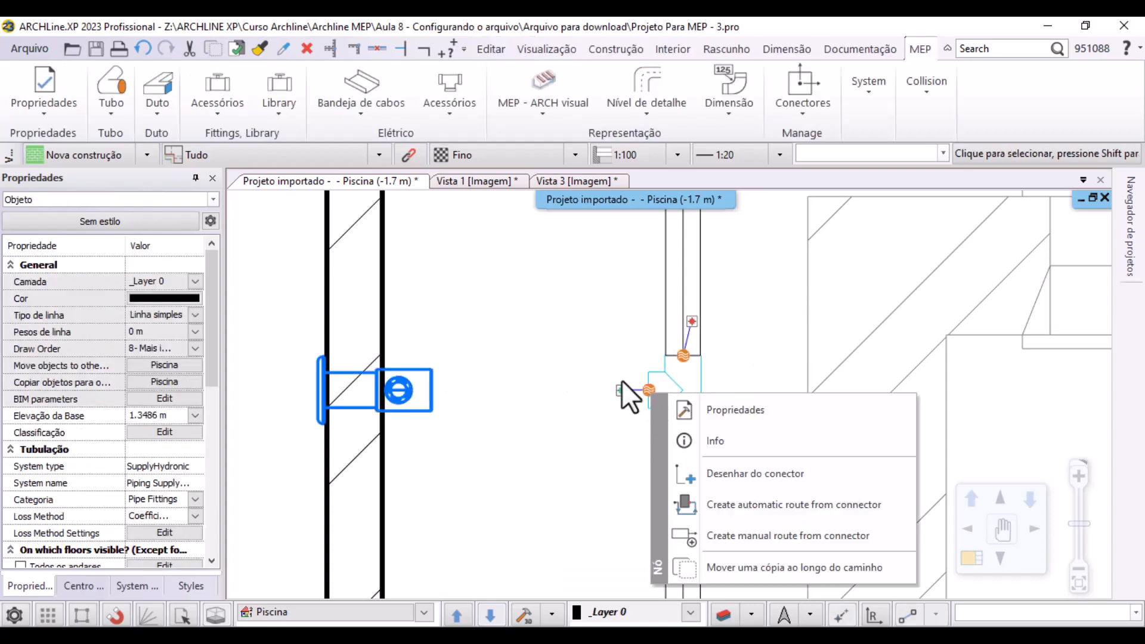
pyautogui.click(736, 471)
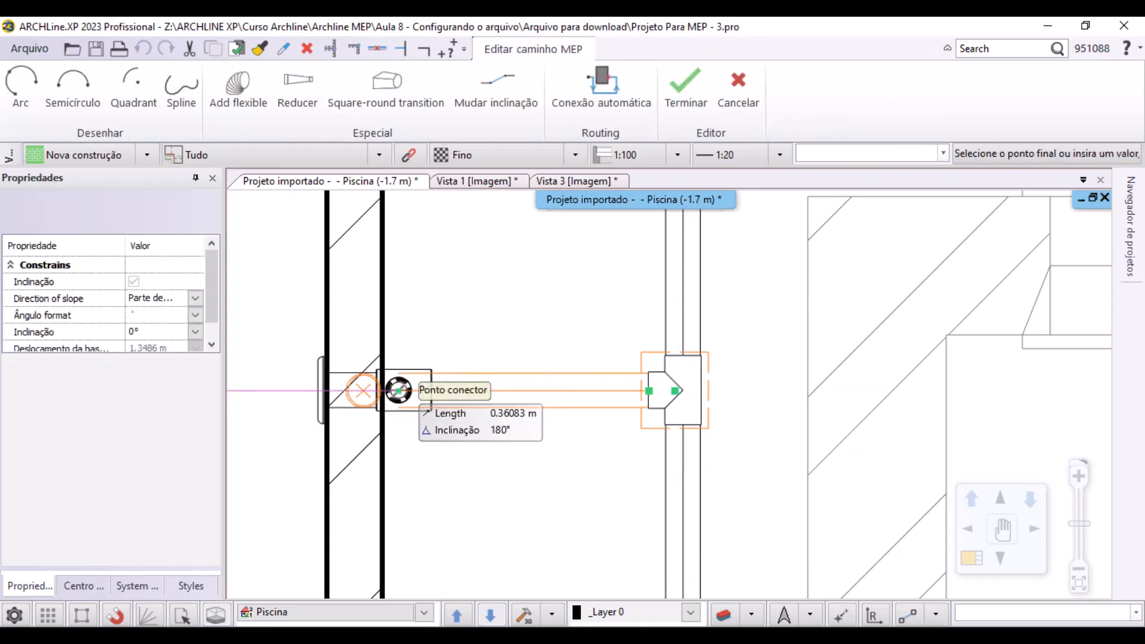
pyautogui.click(397, 390)
pyautogui.press('Return')
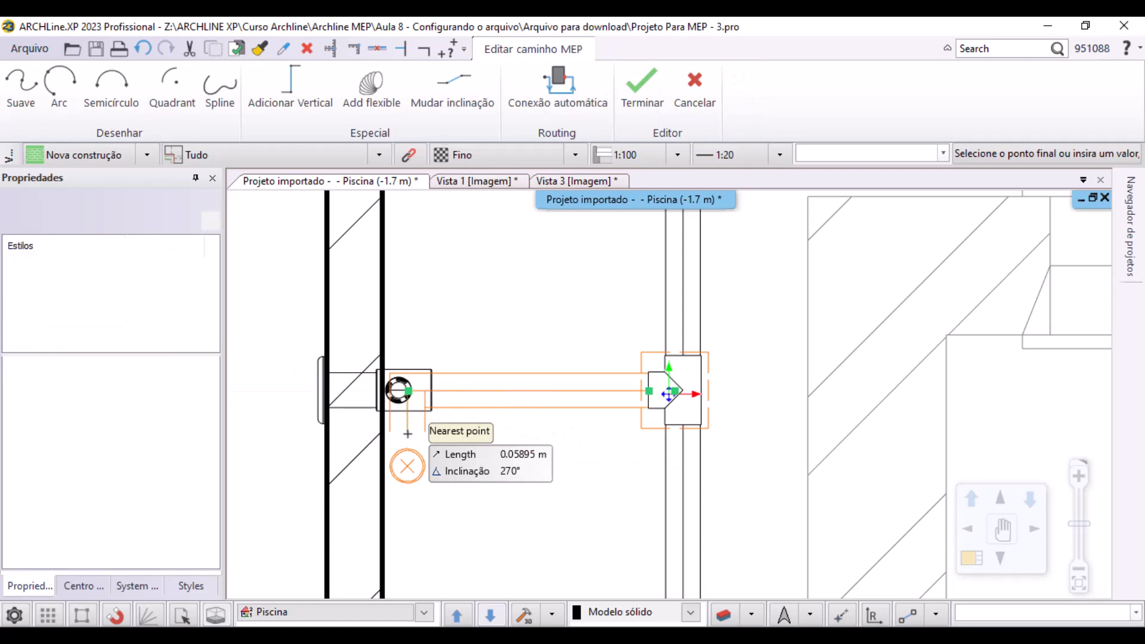
# Move the nearest tee along the pipe to line up its branch with the nearest side-wall fitting's connector
pyautogui.scroll(-3, 669, 394)
pyautogui.scroll(2, 645, 477)
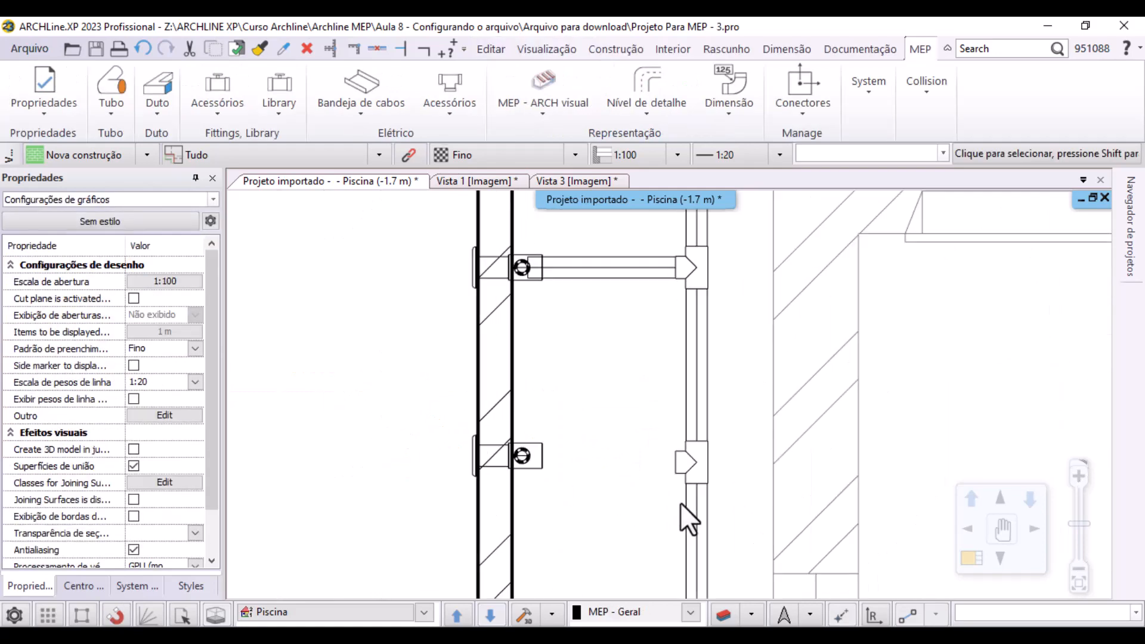
pyautogui.click(691, 461)
pyautogui.rightClick(695, 446)
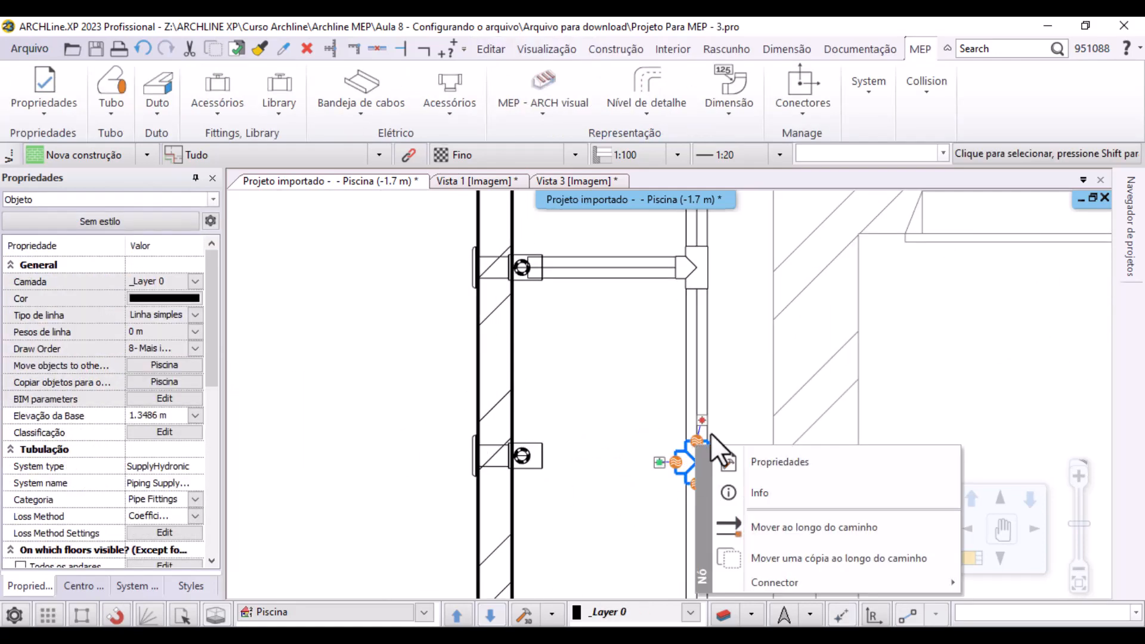
pyautogui.click(785, 529)
pyautogui.click(740, 457)
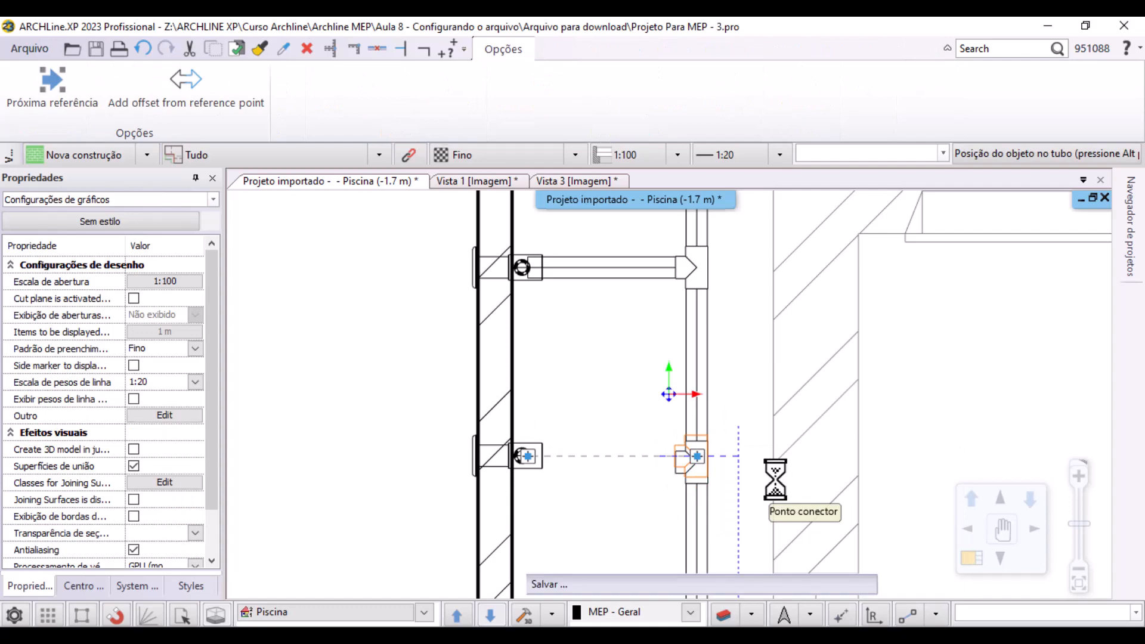
pyautogui.click(878, 591)
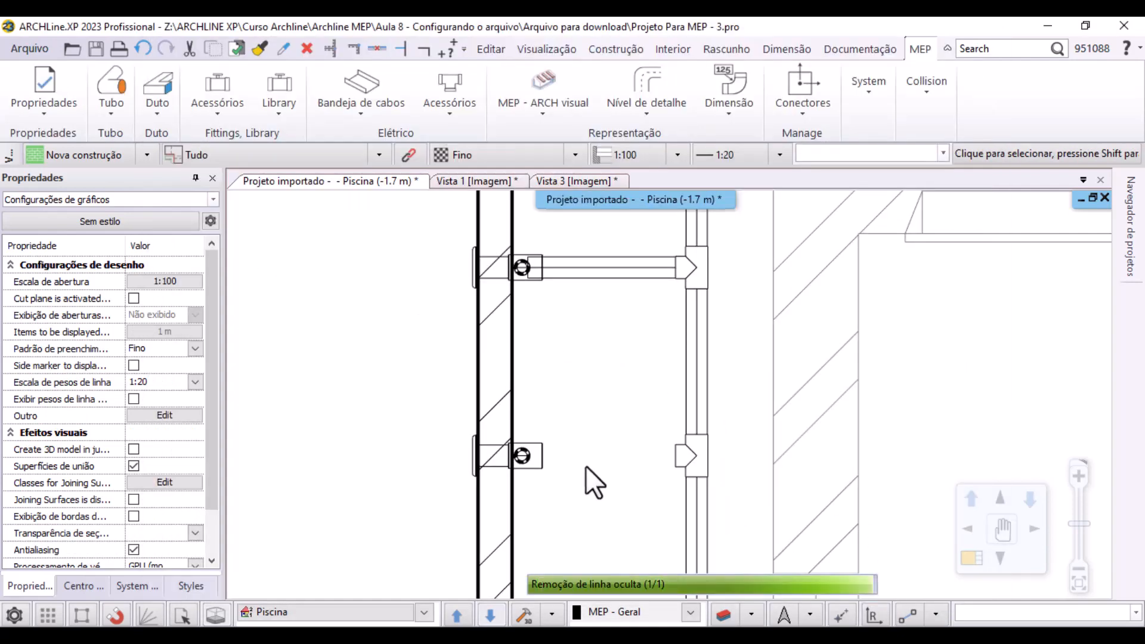
# Realign the nearest tee along the path by snapping it to the connector point of its side-wall fitting
pyautogui.click(679, 464)
pyautogui.rightClick(667, 457)
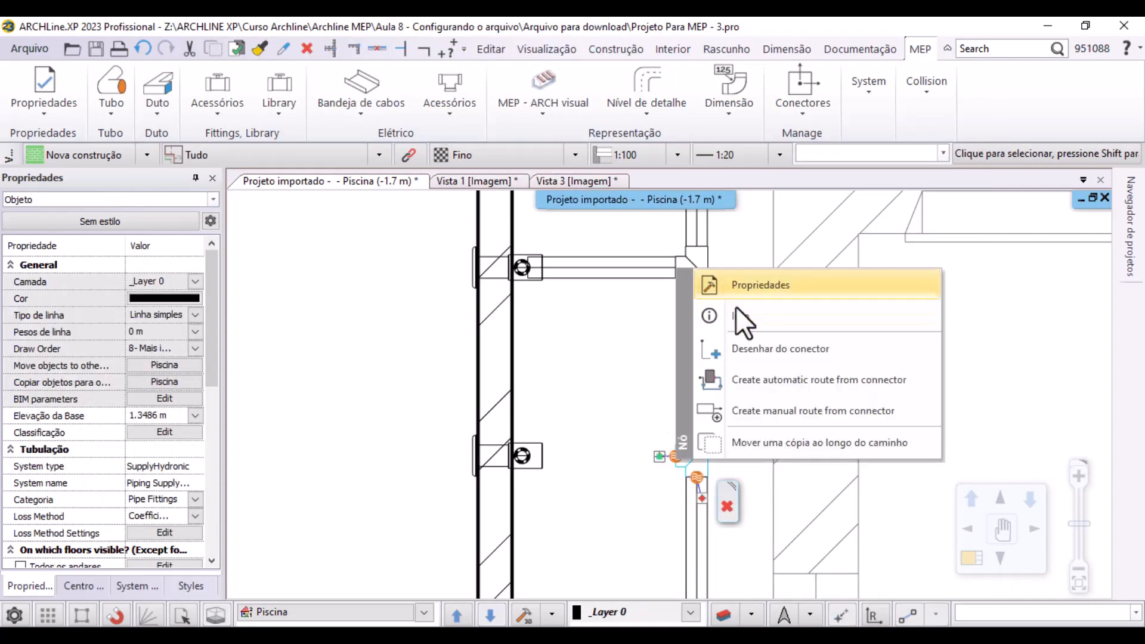
pyautogui.click(751, 353)
pyautogui.rightClick(729, 422)
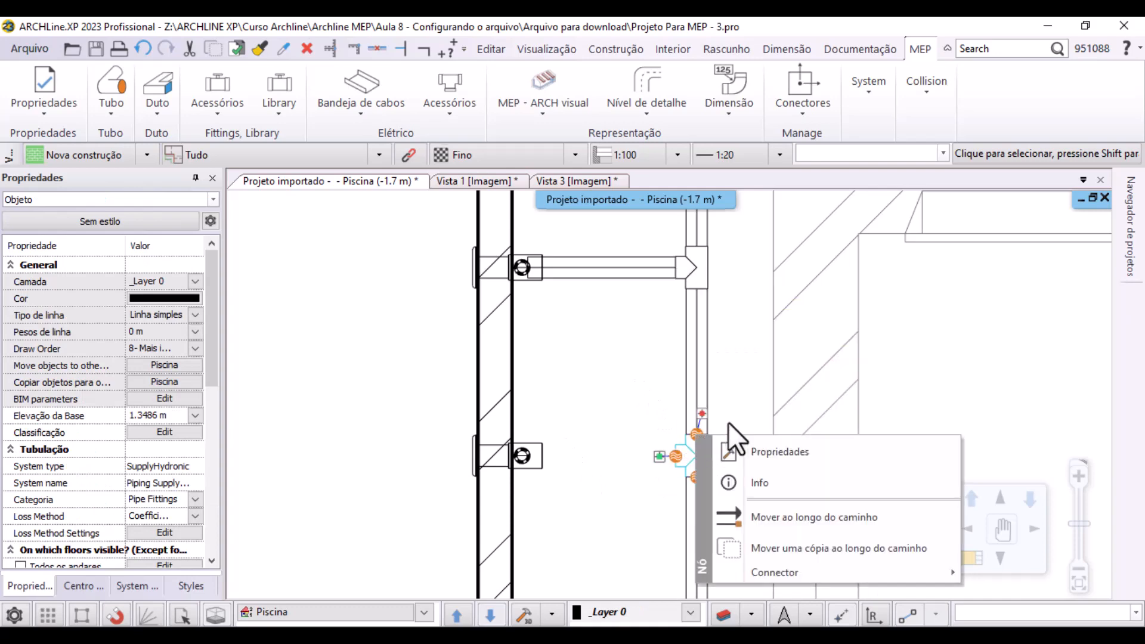
pyautogui.click(776, 517)
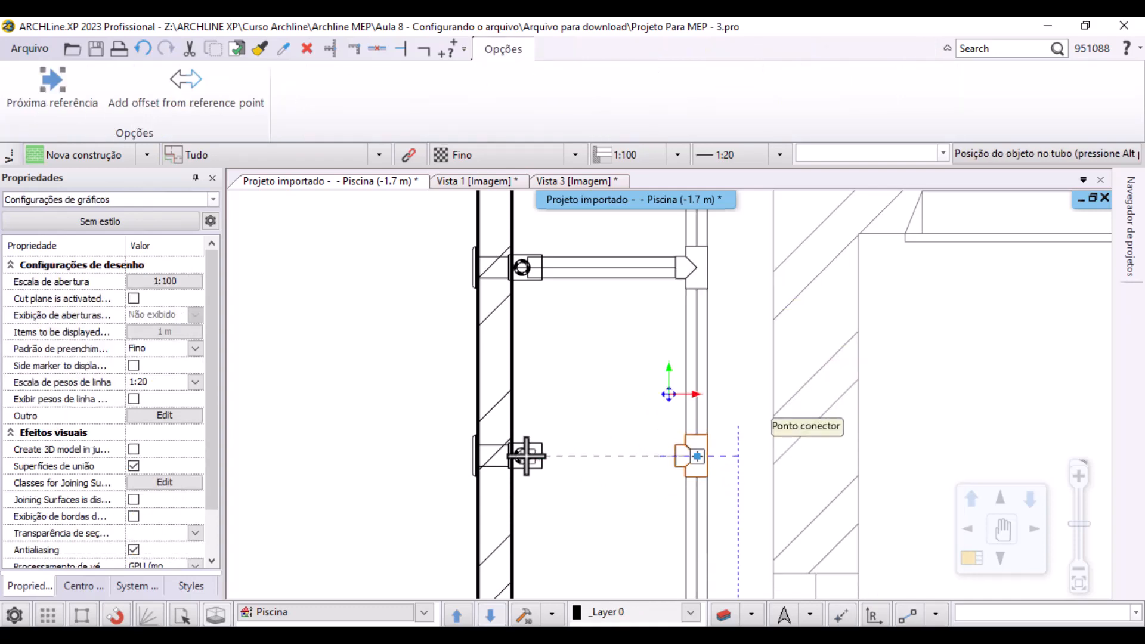
pyautogui.click(527, 456)
# Draw a branch pipe from the nearest tee to the nearest side-wall fitting's connector and finish the route
pyautogui.click(730, 340)
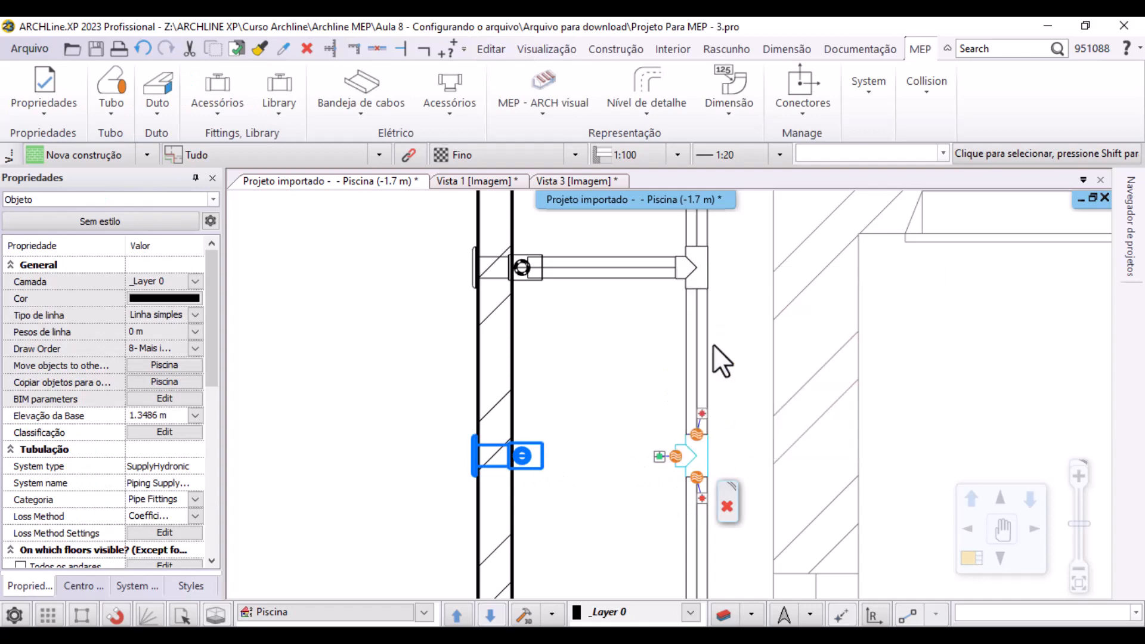
pyautogui.click(564, 401)
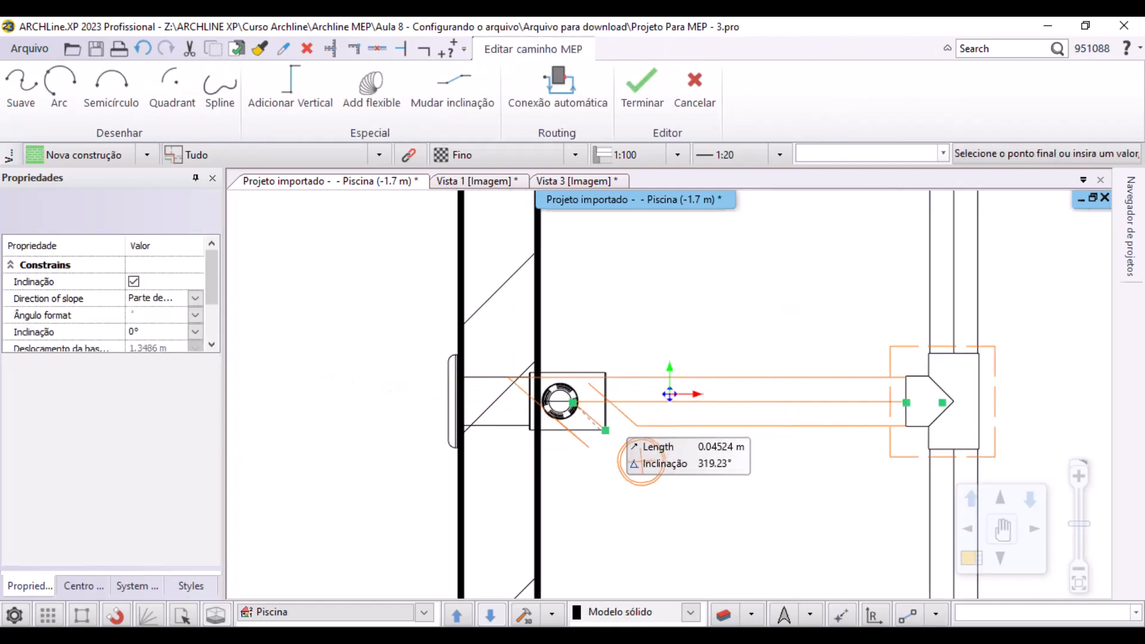
pyautogui.press('Return')
# Examine the piping around the pool in the Piscina floor plan, from the side-wall branches to the waterfall and shower
pyautogui.scroll(-4, 756, 425)
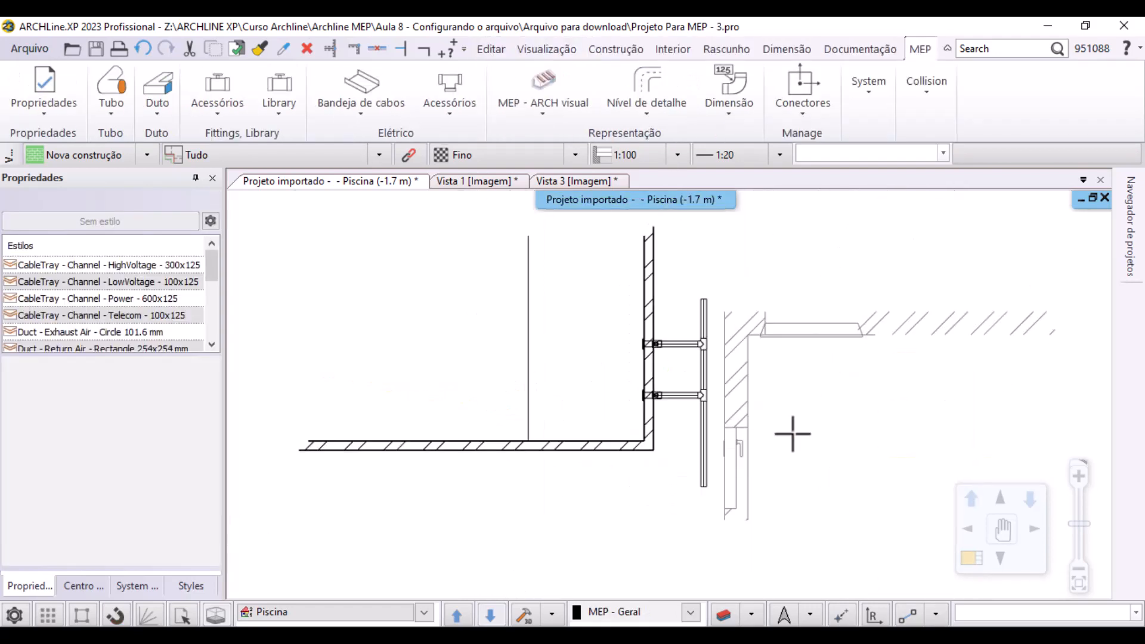
pyautogui.scroll(-2, 686, 304)
pyautogui.scroll(3, 576, 452)
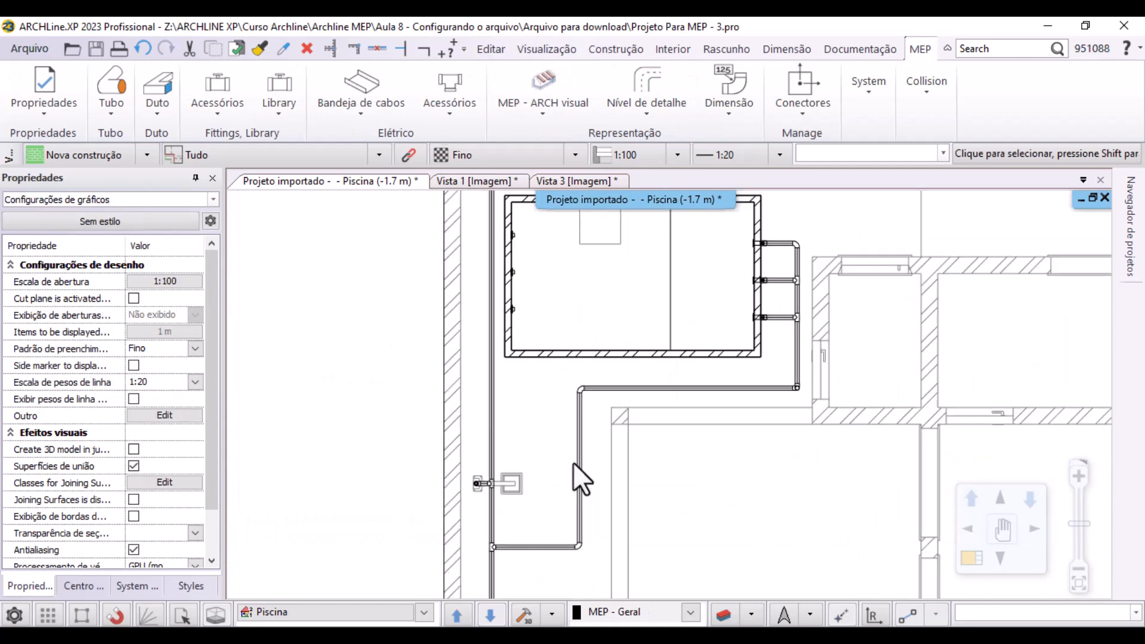
pyautogui.scroll(-3, 566, 446)
pyautogui.moveTo(651, 379); pyautogui.dragTo(522, 374, button='middle')
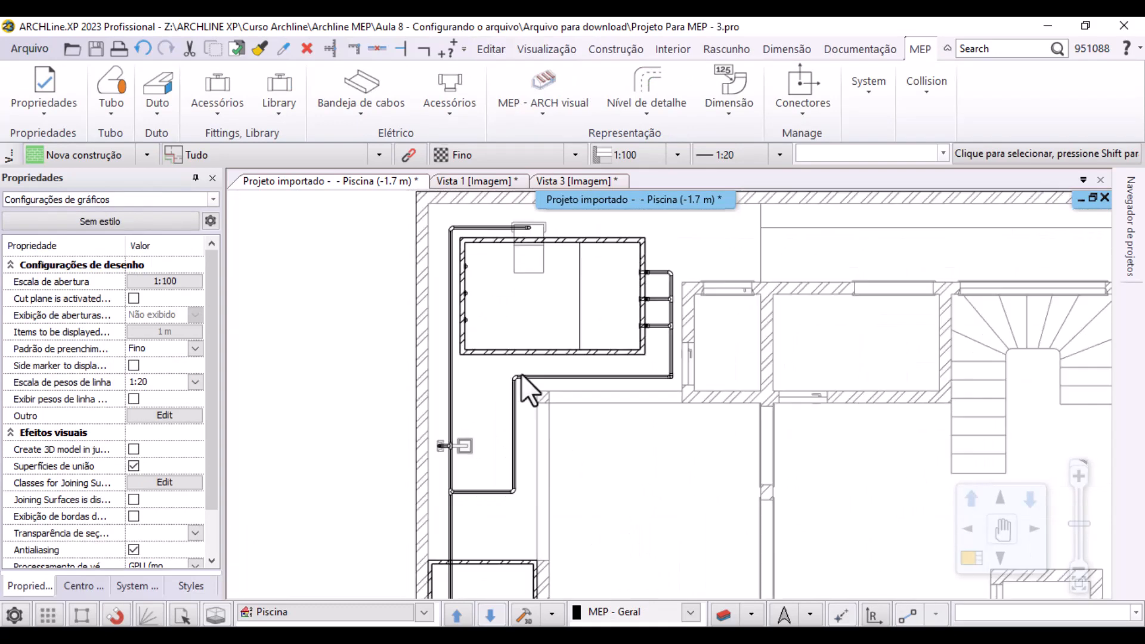
pyautogui.scroll(2, 532, 253)
pyautogui.moveTo(532, 253); pyautogui.dragTo(499, 382, button='middle')
pyautogui.scroll(5, 585, 437)
pyautogui.scroll(-4, 686, 383)
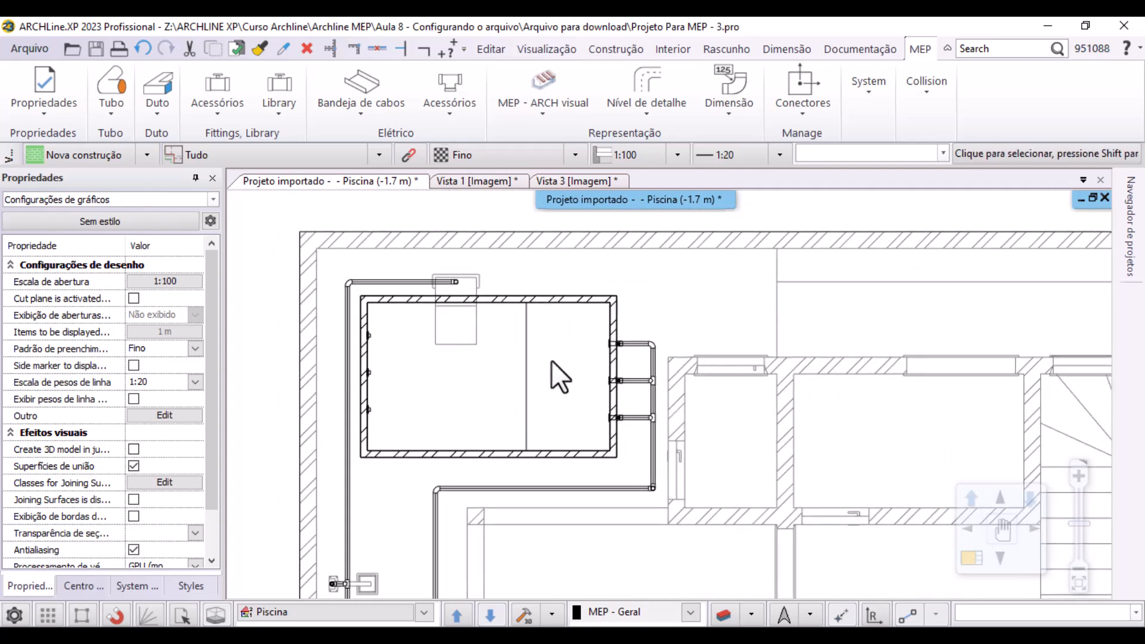
# Insert one drain "Ralo número 1" from the Piscina MEP content inside the pool, below the waterfall
pyautogui.click(83, 586)
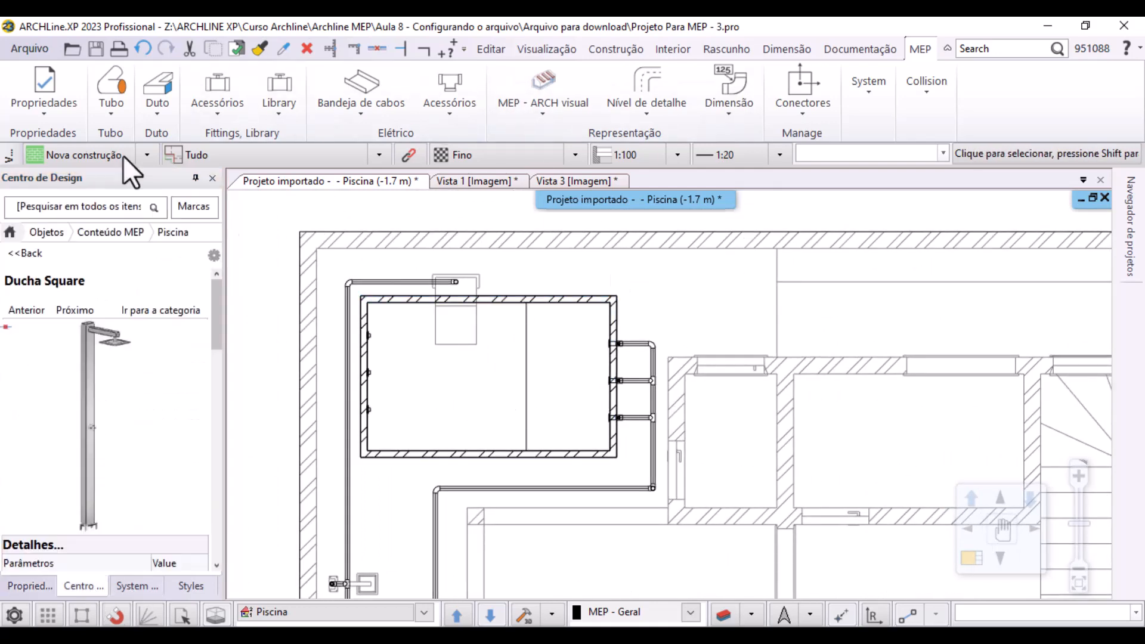
pyautogui.click(27, 253)
pyautogui.click(170, 421)
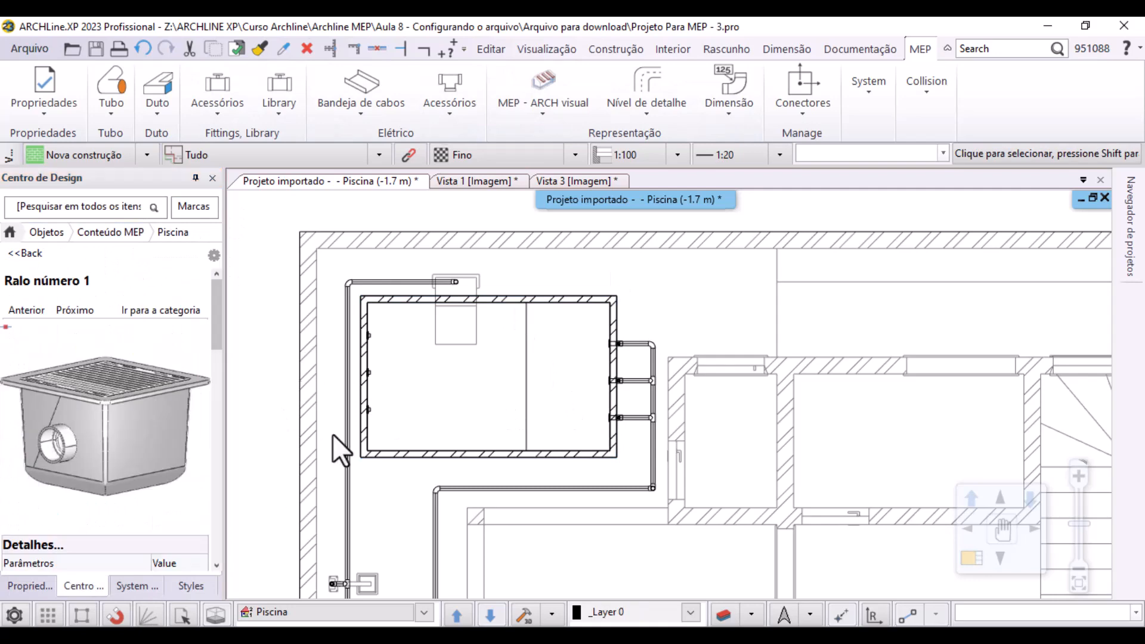
pyautogui.moveTo(131, 460); pyautogui.dragTo(410, 371)
pyautogui.click(450, 384)
pyautogui.scroll(5, 442, 394)
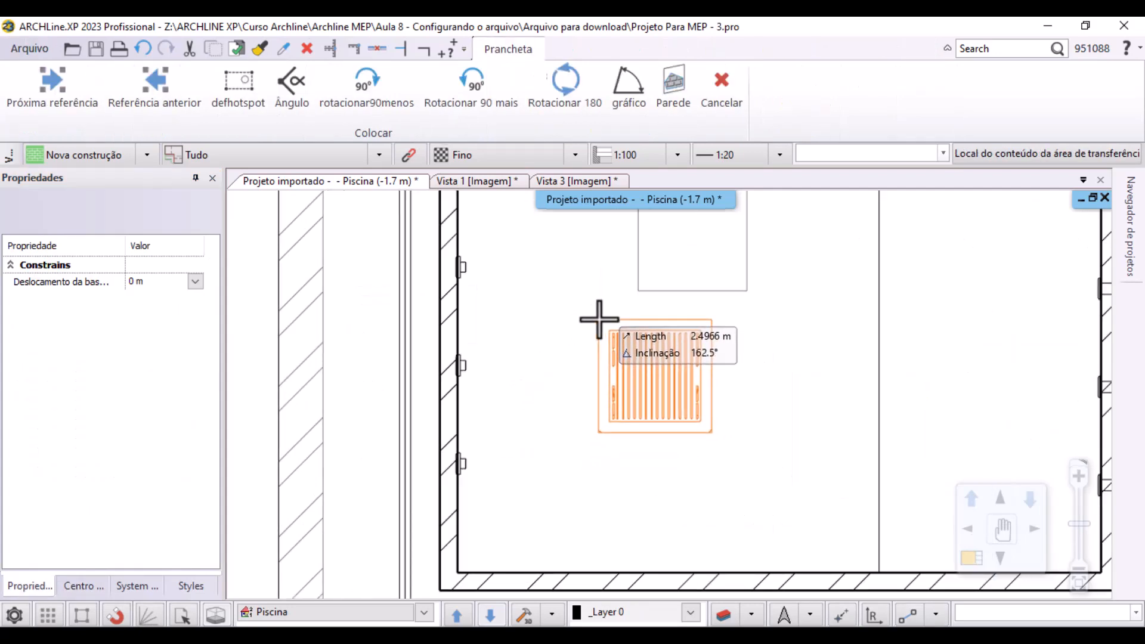
pyautogui.click(625, 372)
pyautogui.press('Escape')
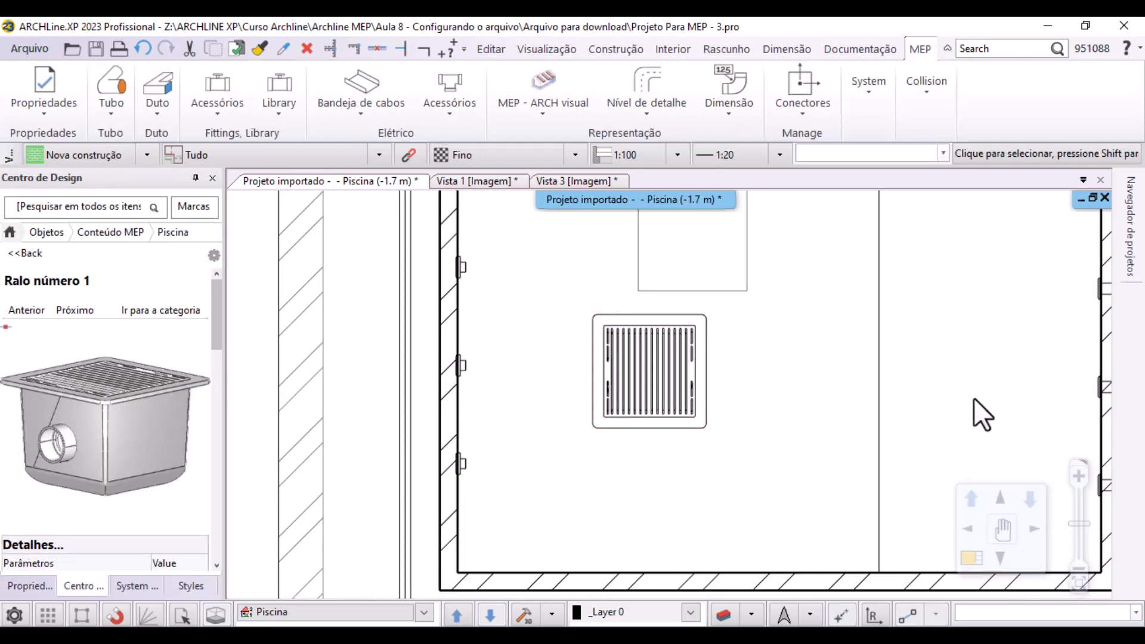
# Show the placed drain up close in the Vista 1 3D view
pyautogui.click(477, 181)
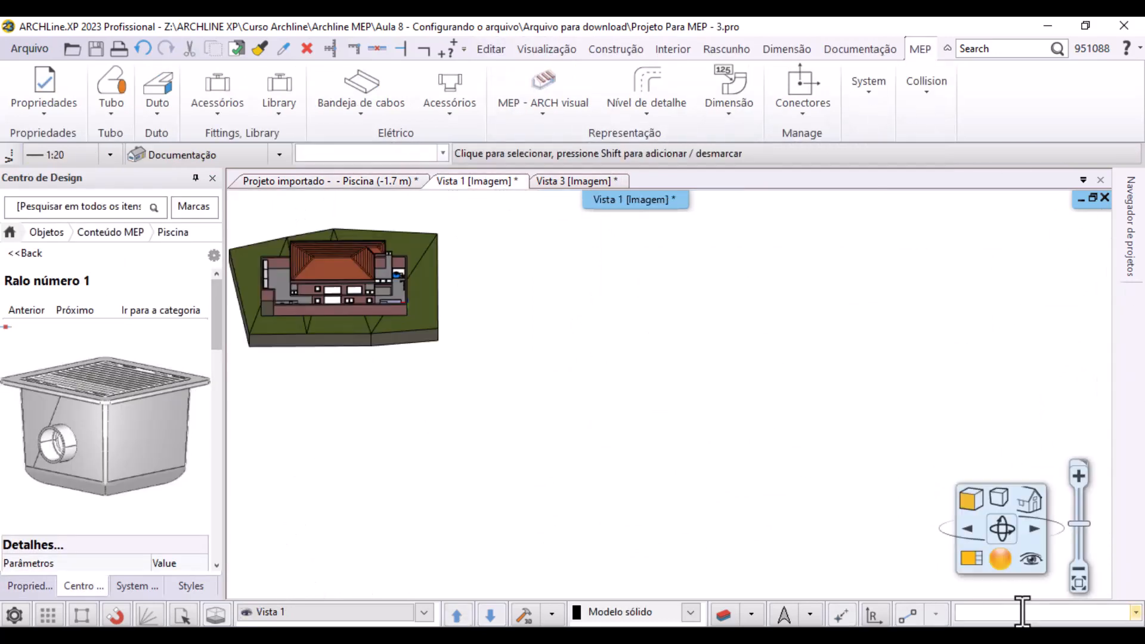
pyautogui.scroll(5, 499, 288)
pyautogui.scroll(8, 535, 280)
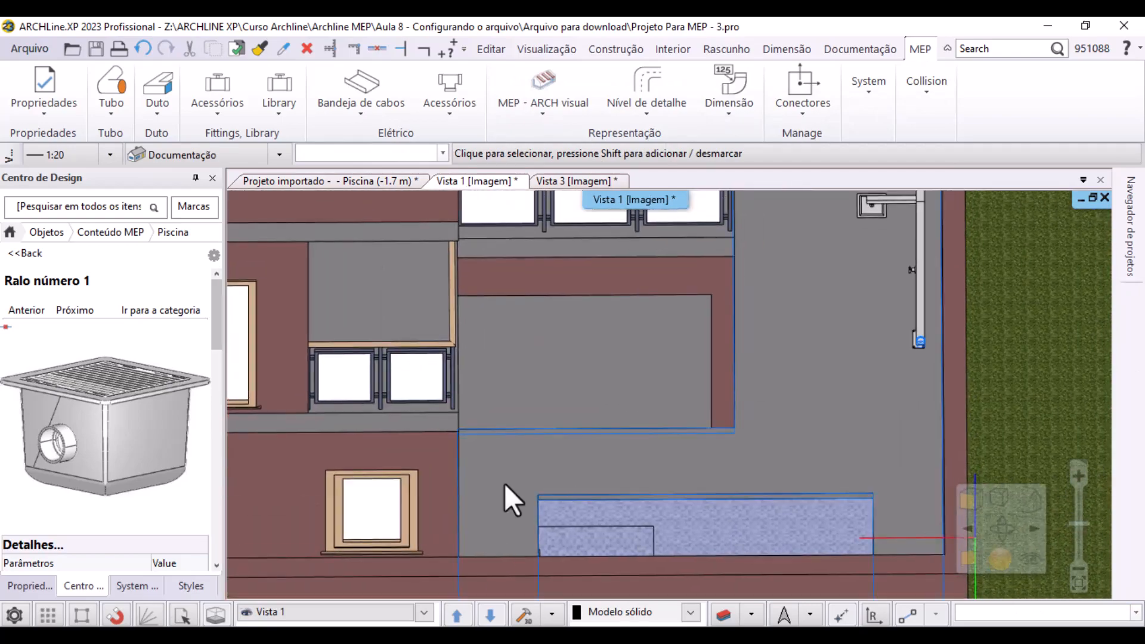
pyautogui.moveTo(505, 483); pyautogui.dragTo(664, 484, button='middle')
pyautogui.scroll(8, 778, 400)
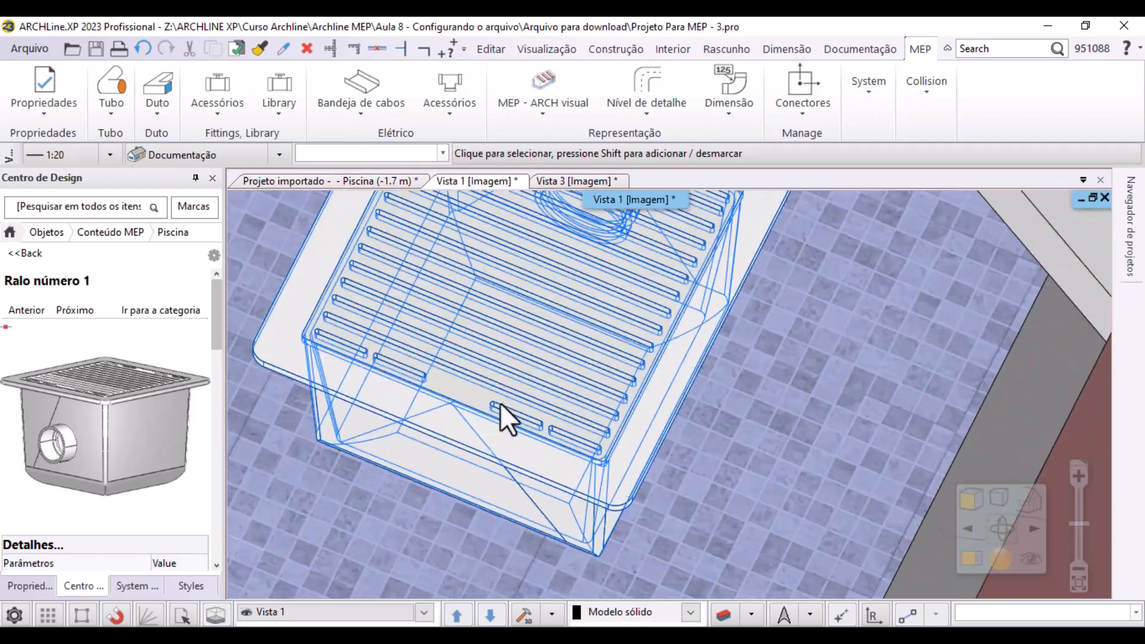
pyautogui.moveTo(500, 403); pyautogui.dragTo(557, 367, button='middle')
pyautogui.scroll(3, 560, 365)
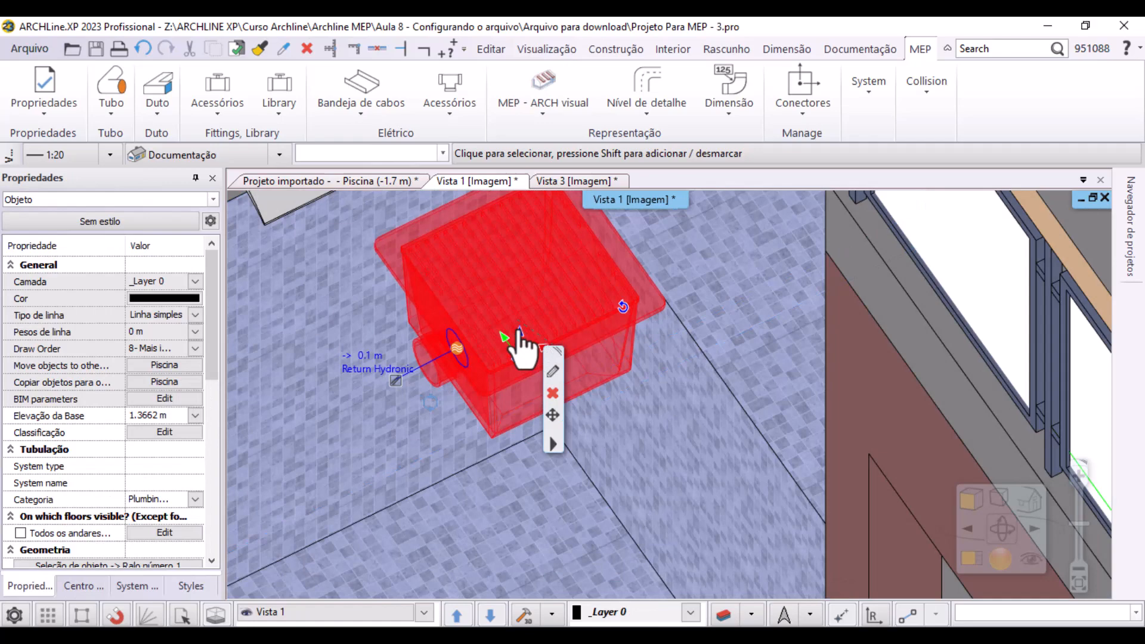
pyautogui.click(553, 445)
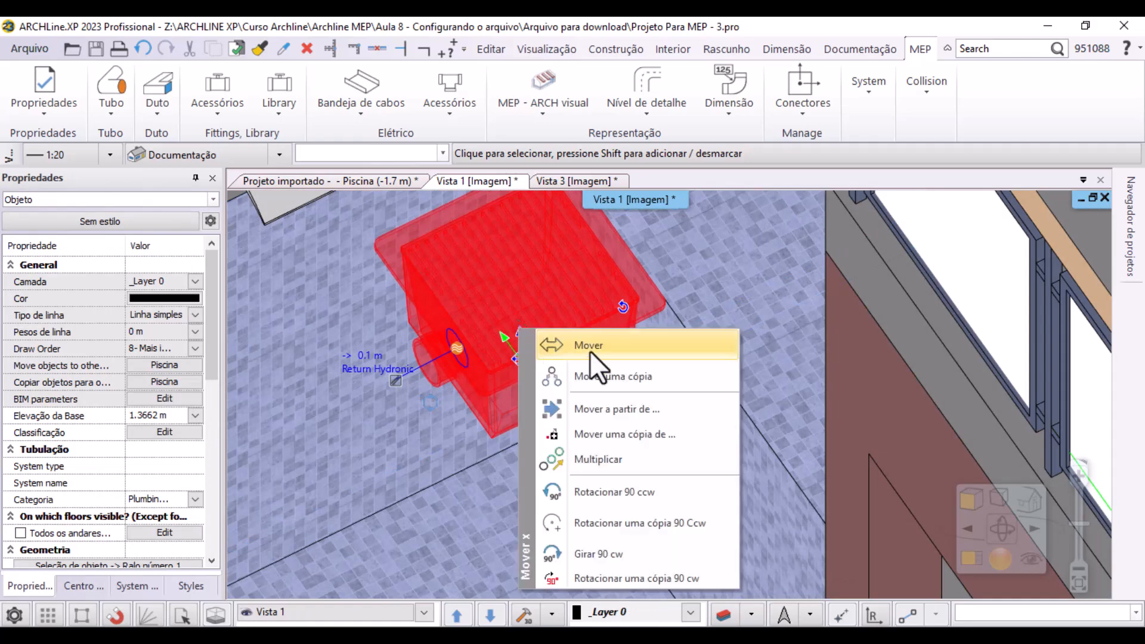
pyautogui.click(590, 350)
pyautogui.press('Escape')
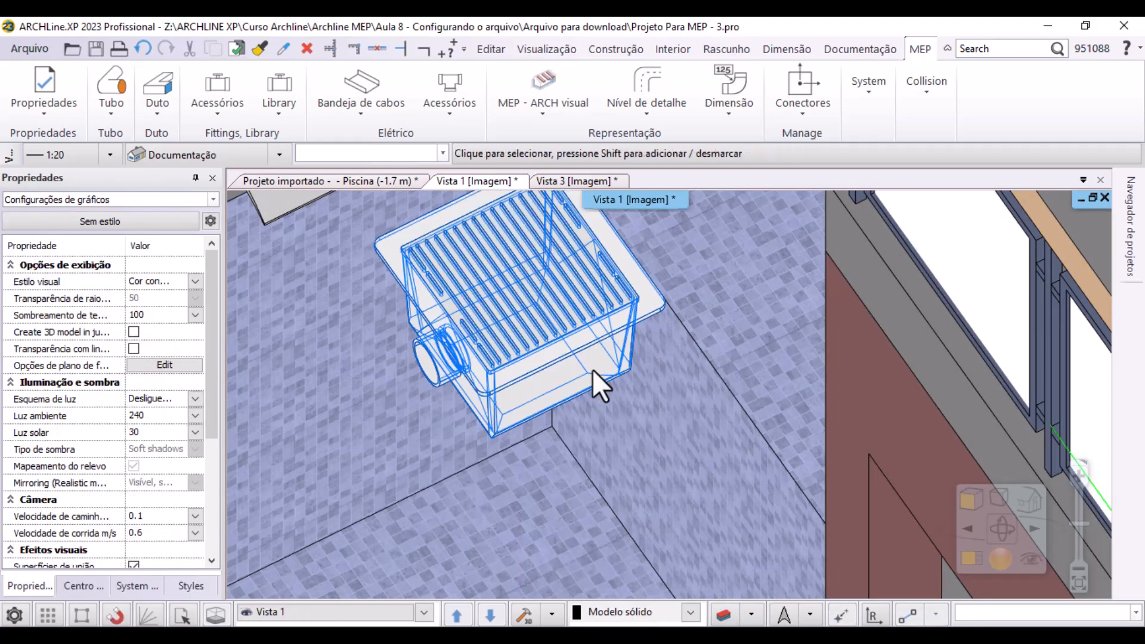
# Move the drain from a corner of its rim down onto the pool floor slab, keeping the slab's properties
pyautogui.click(594, 370)
pyautogui.moveTo(621, 432)
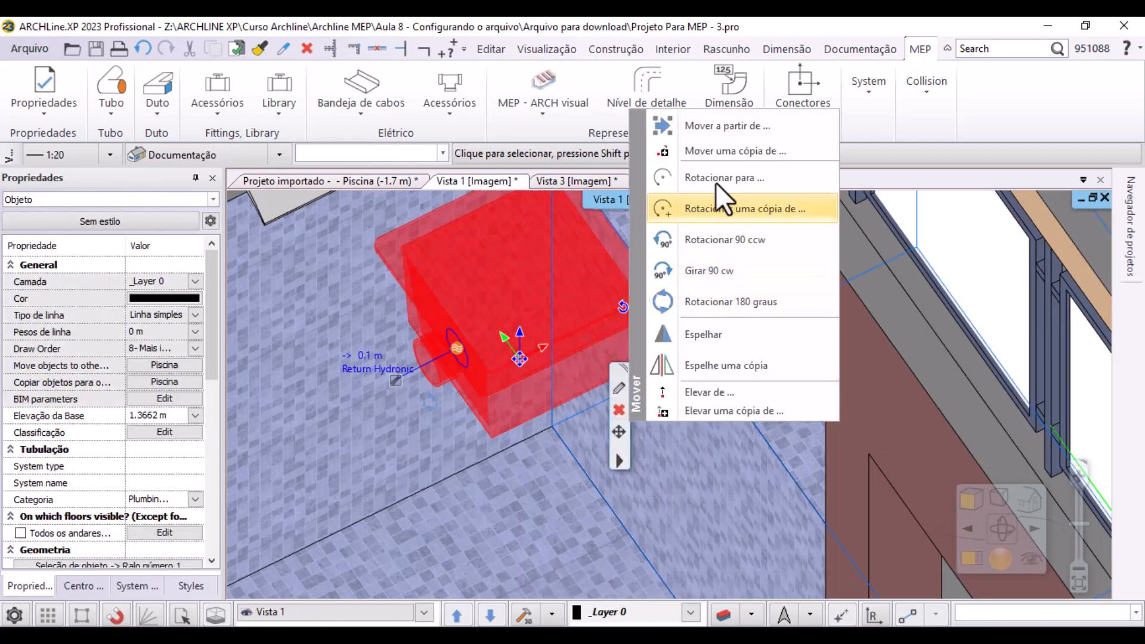
pyautogui.click(714, 127)
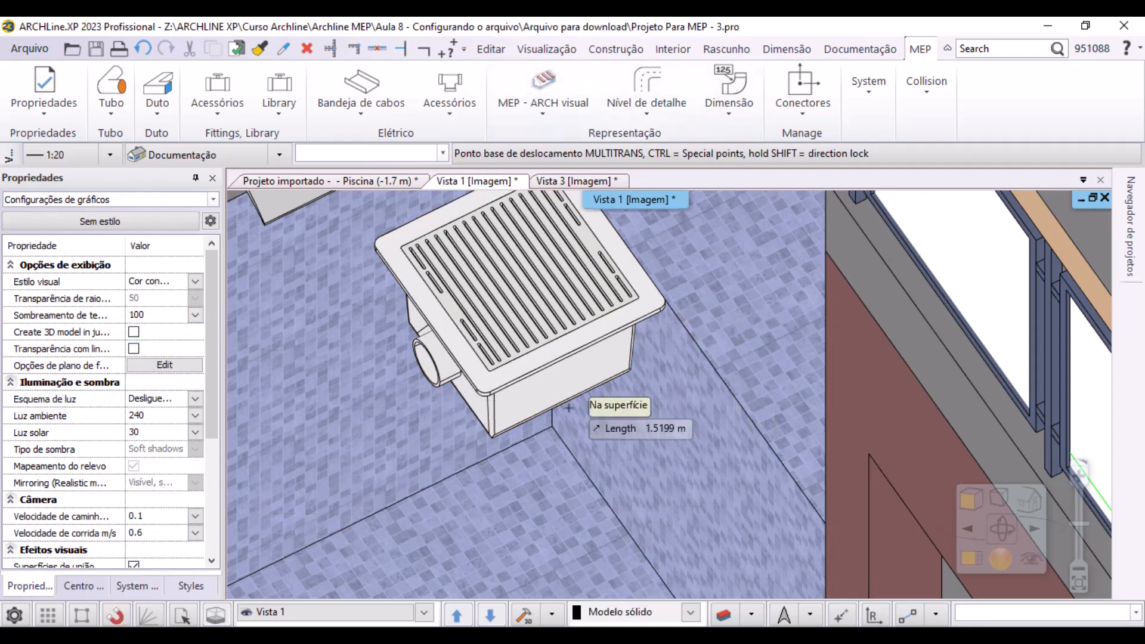
pyautogui.scroll(5, 569, 408)
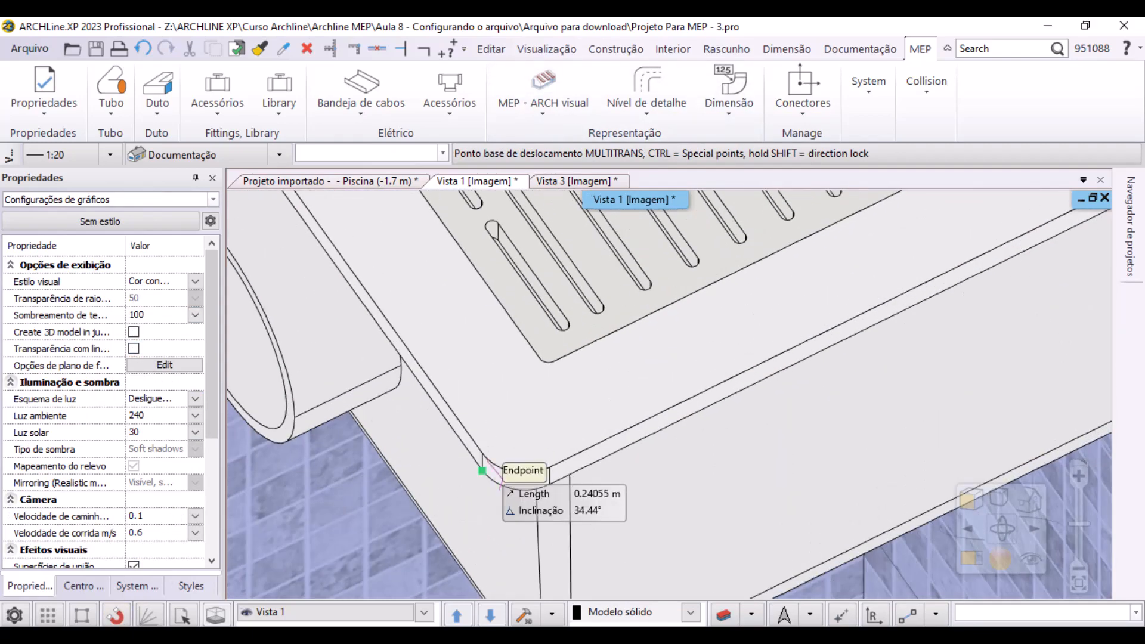
pyautogui.click(487, 470)
pyautogui.keyDown('shift'); pyautogui.moveTo(544, 502); pyautogui.dragTo(591, 385, button='middle'); pyautogui.keyUp('shift')
pyautogui.scroll(-5, 506, 431)
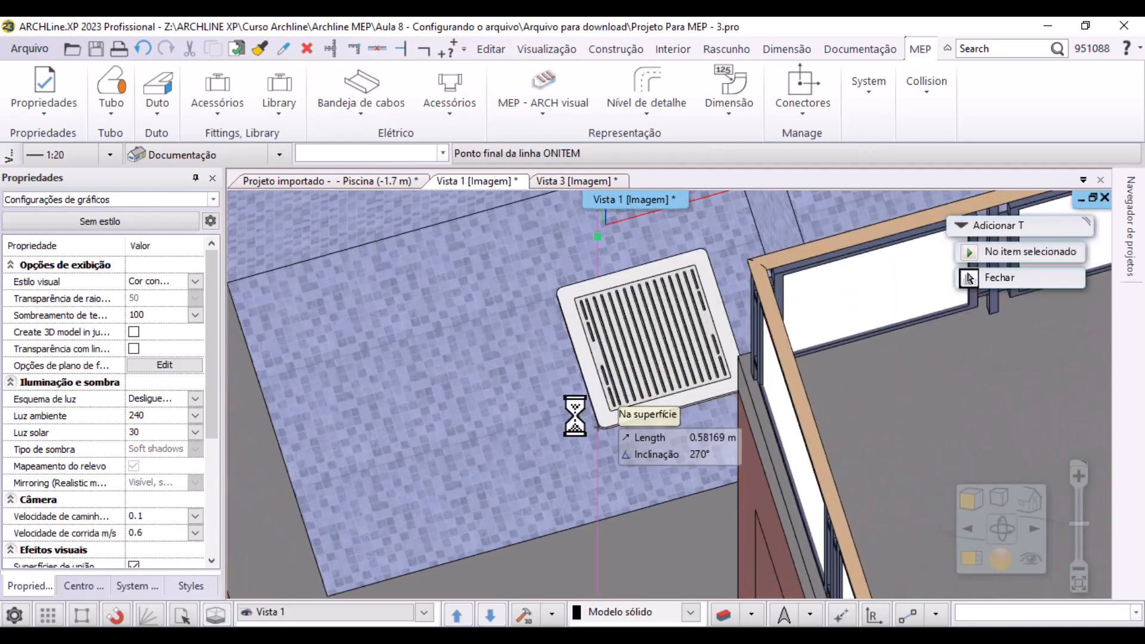
pyautogui.doubleClick(550, 427)
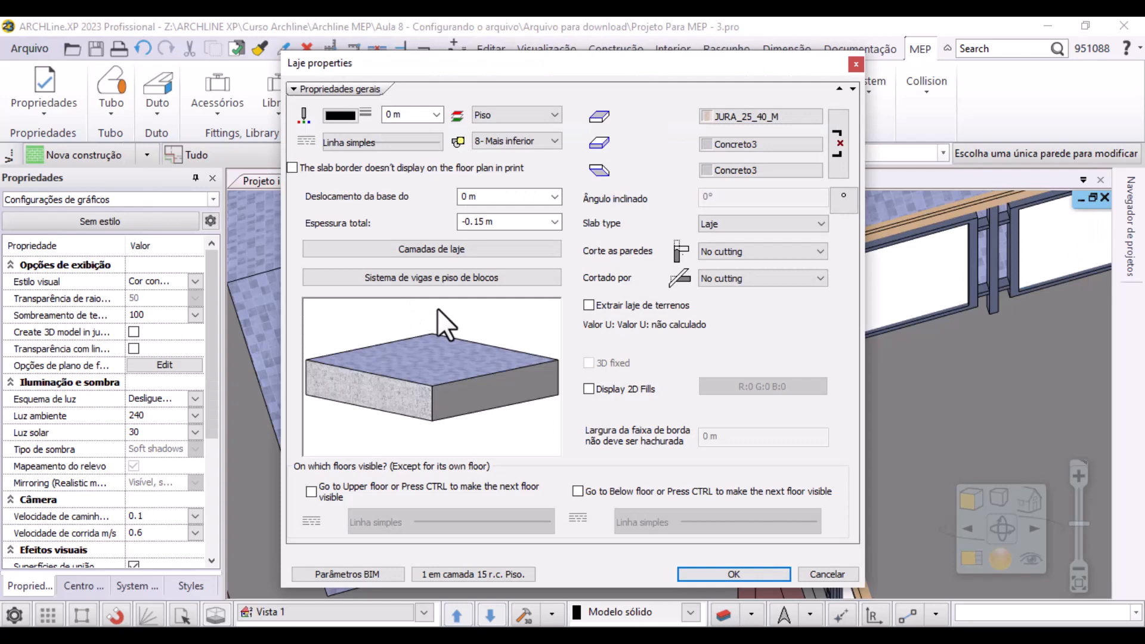
pyautogui.click(737, 574)
# Check the drain's new height in the Vista 1 and Vista 3 3D views
pyautogui.scroll(-2, 629, 342)
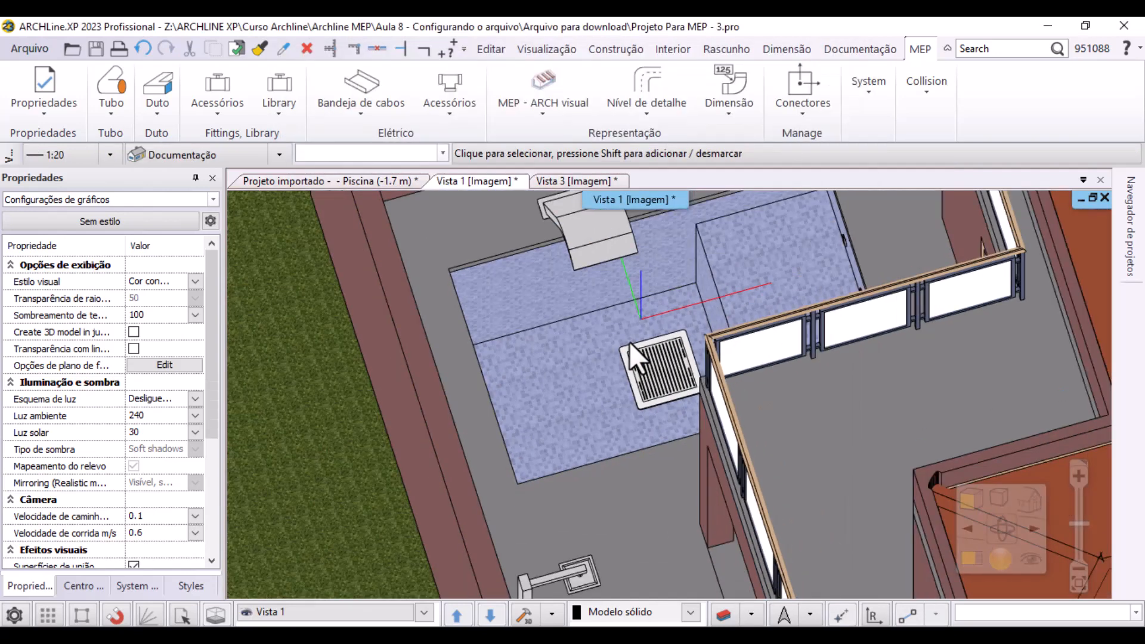
pyautogui.click(647, 380)
pyautogui.press('Escape')
pyautogui.click(586, 185)
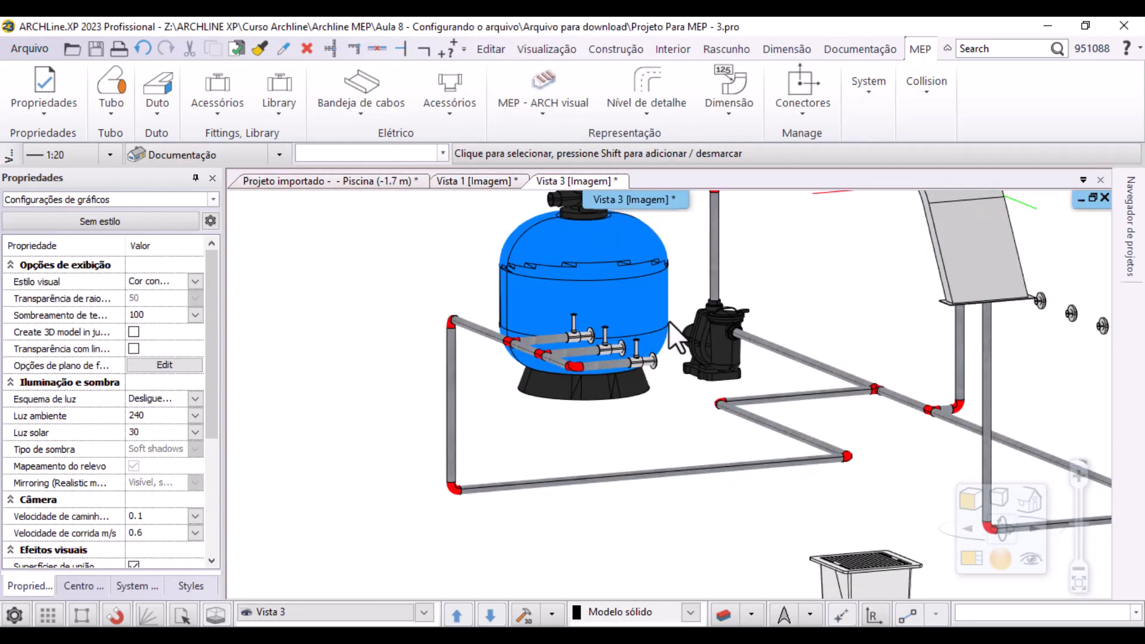
# In the Piscina floor plan, move the drain from its centre about 0.58 m at 270°, away from the waterfall
pyautogui.click(361, 180)
pyautogui.scroll(-2, 793, 374)
pyautogui.click(746, 369)
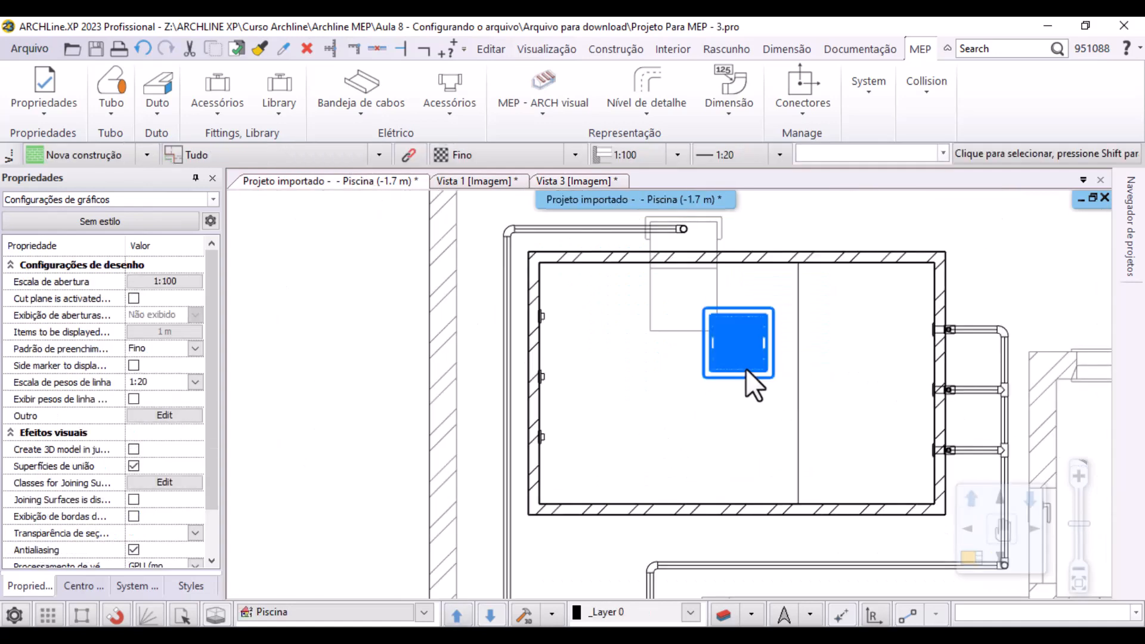
pyautogui.click(739, 377)
pyautogui.click(773, 378)
pyautogui.rightClick(740, 345)
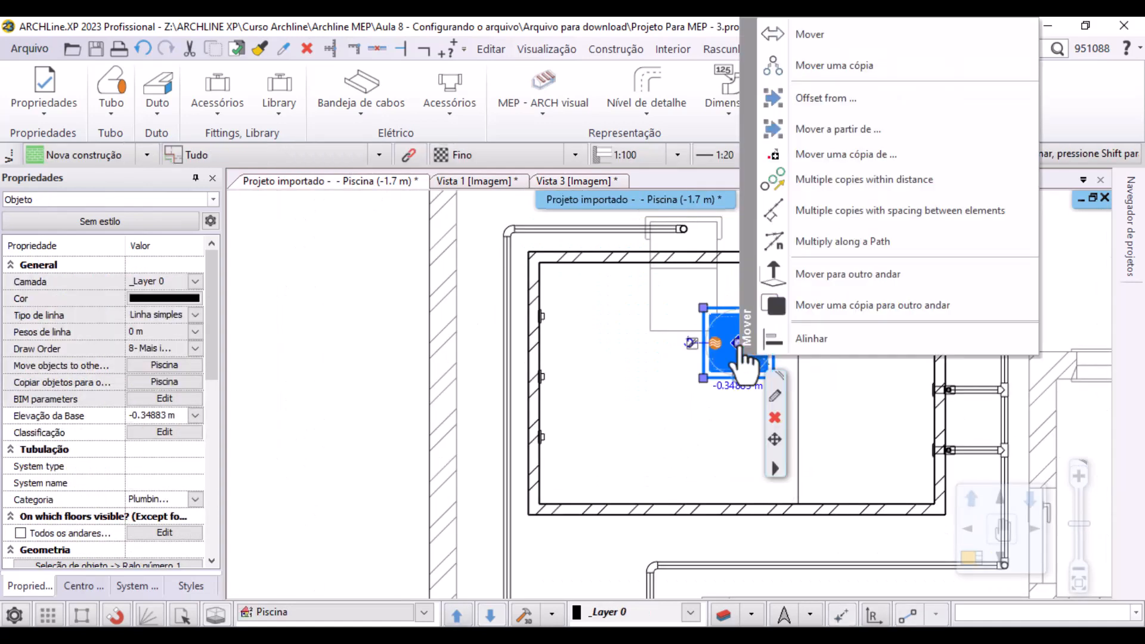
pyautogui.click(793, 35)
pyautogui.click(738, 344)
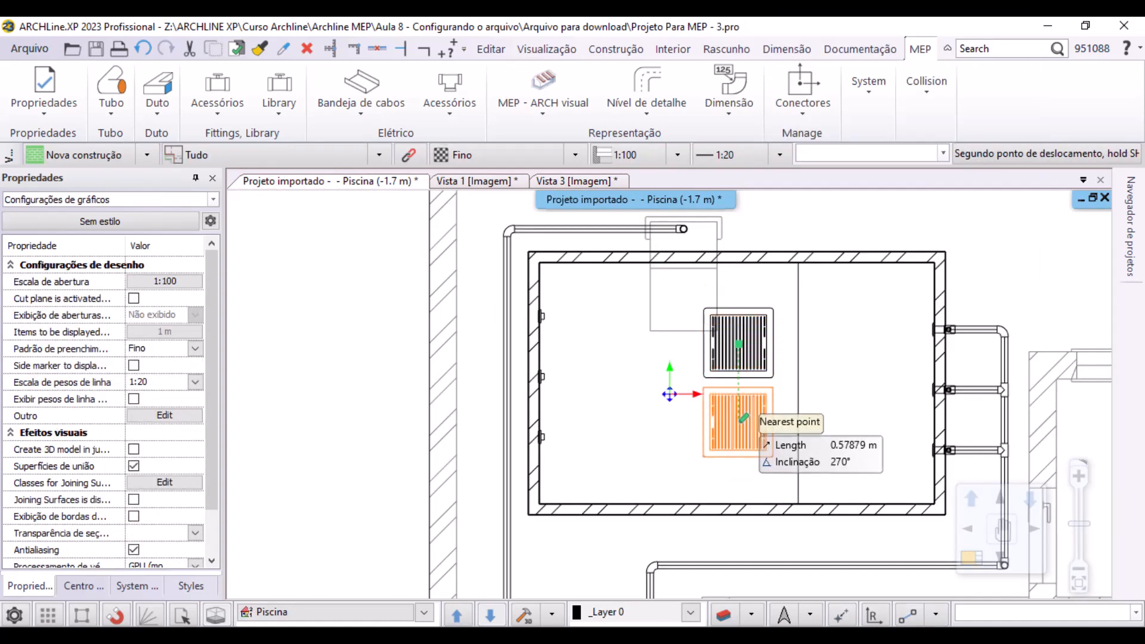
pyautogui.click(743, 420)
# Move the drain another 0.78 m or so at about 162°, toward the wall with the three unconnected fittings
pyautogui.rightClick(742, 431)
pyautogui.click(797, 98)
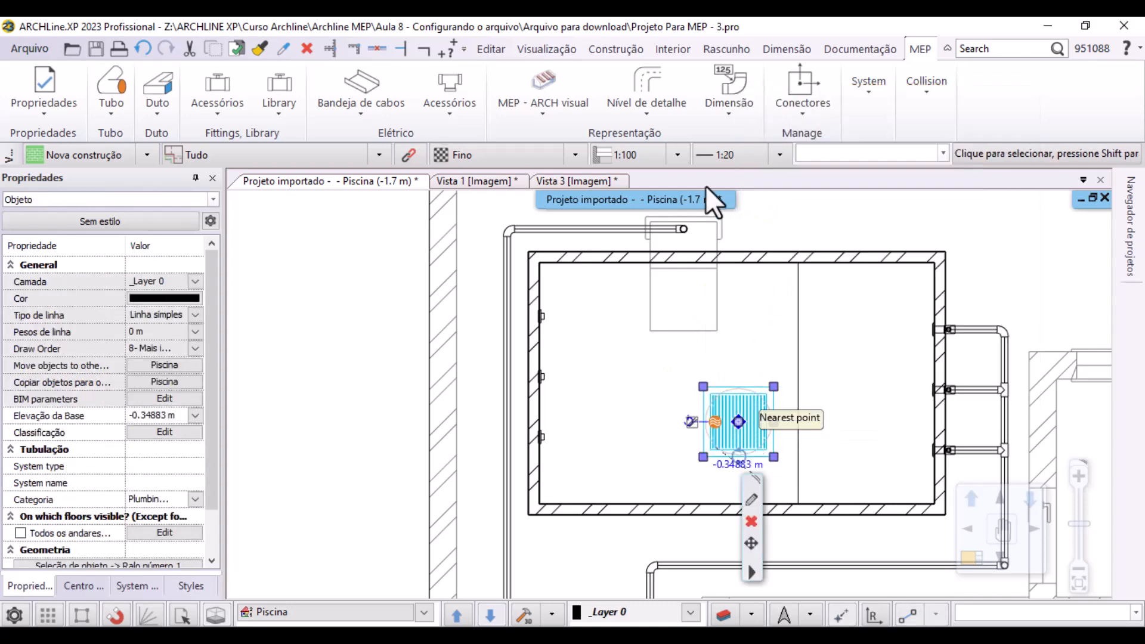
pyautogui.click(739, 422)
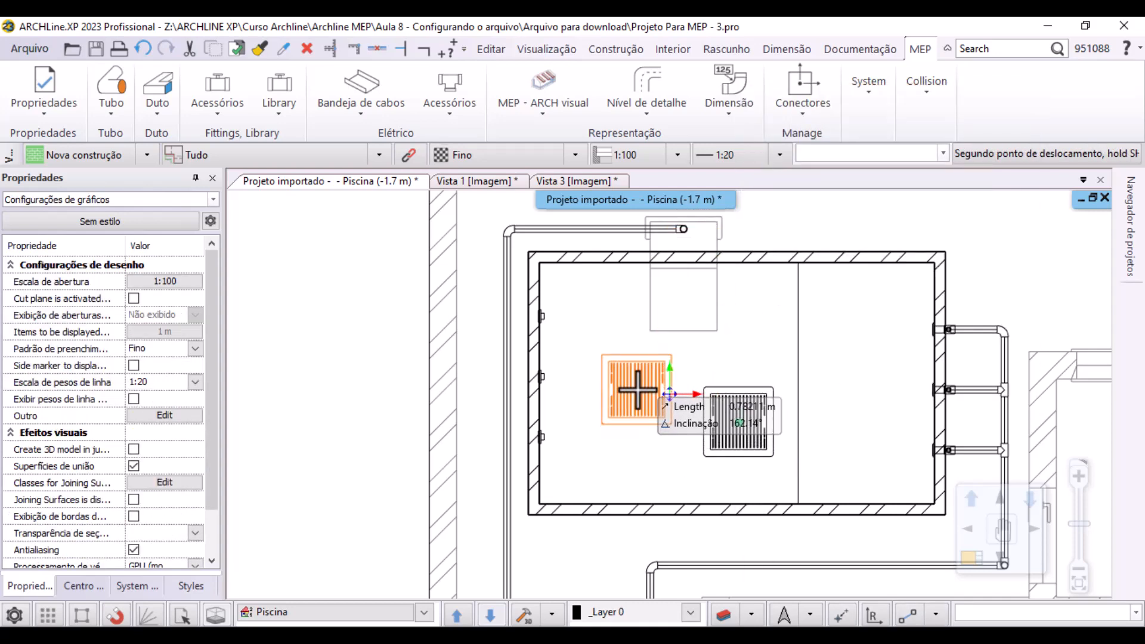
pyautogui.click(637, 390)
pyautogui.press('Escape')
pyautogui.scroll(2, 660, 371)
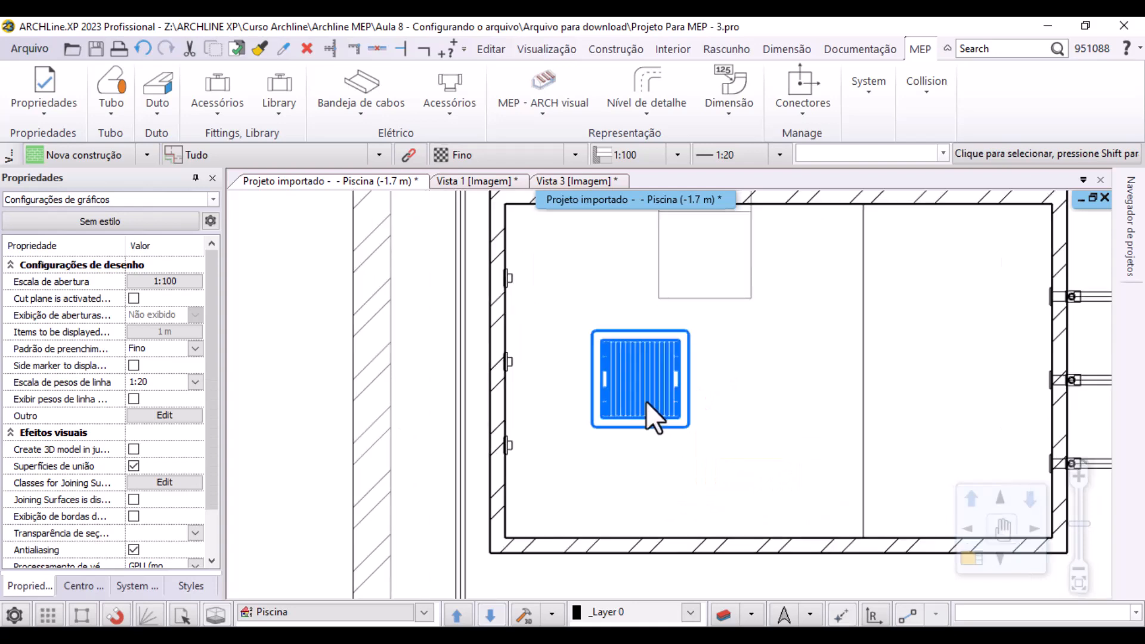
pyautogui.click(650, 410)
pyautogui.scroll(-3, 707, 409)
pyautogui.moveTo(708, 410); pyautogui.dragTo(541, 388, button='middle')
pyautogui.press('Escape')
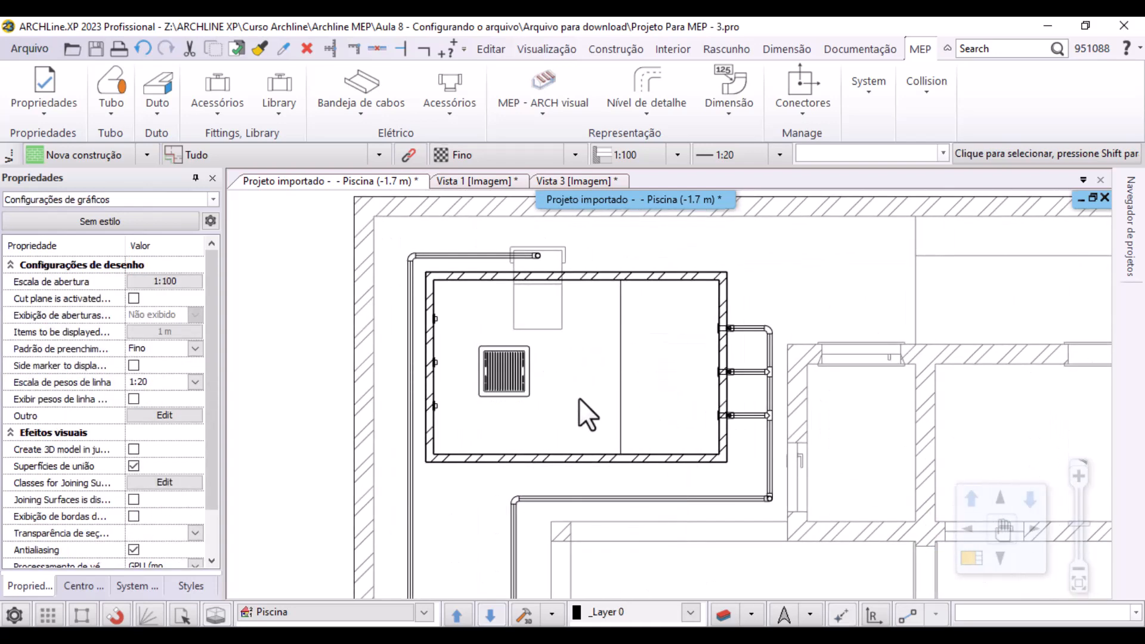
# Examine the properties of the pool filter's Return Hydronic connector, leaving them unchanged
pyautogui.scroll(-1, 579, 398)
pyautogui.moveTo(600, 483); pyautogui.dragTo(579, 374, button='middle')
pyautogui.scroll(-4, 668, 306)
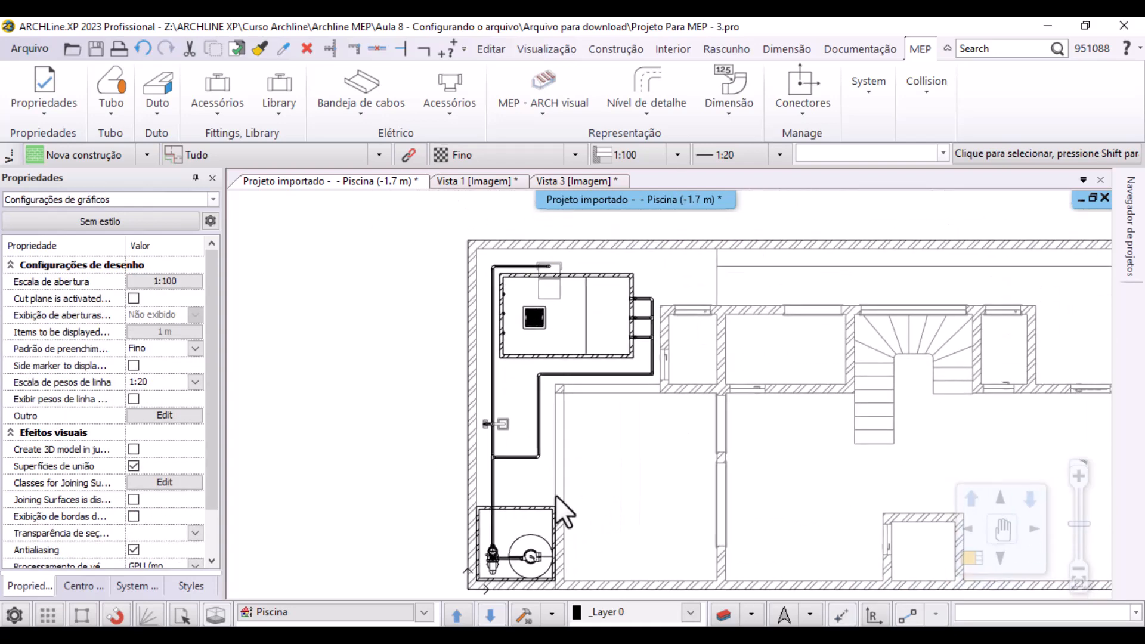
pyautogui.scroll(5, 480, 542)
pyautogui.scroll(-1, 468, 512)
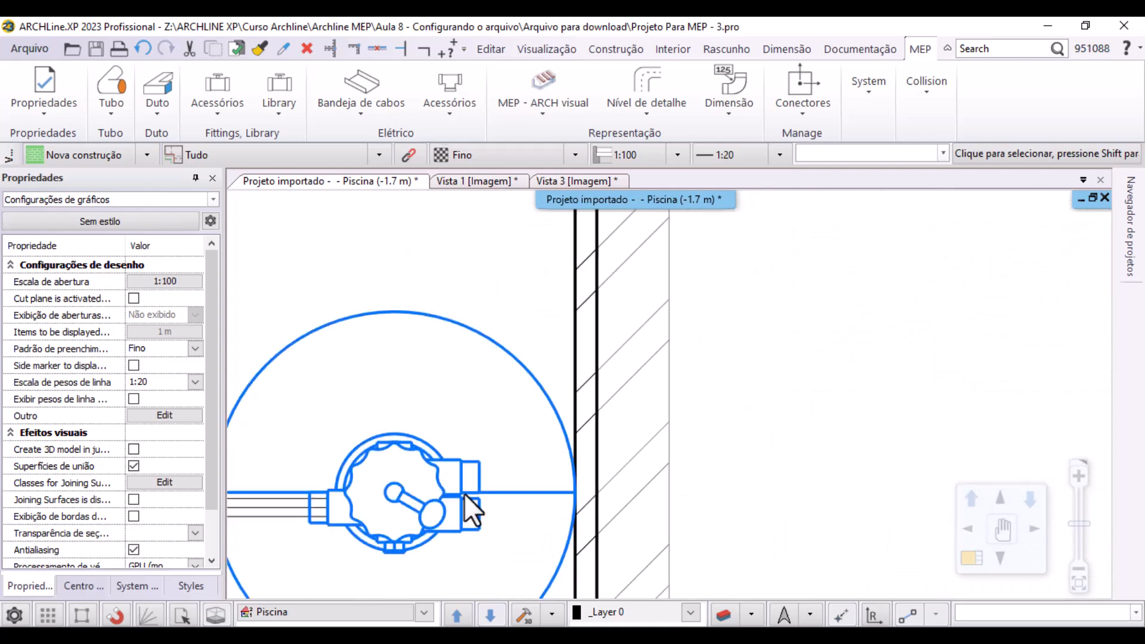
pyautogui.click(459, 477)
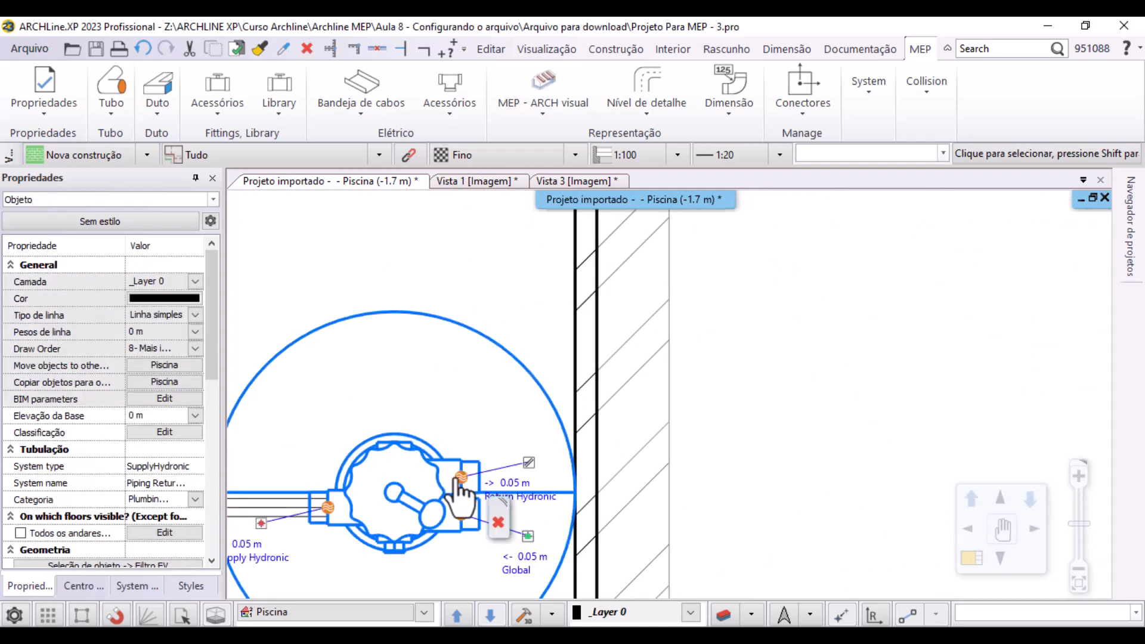
pyautogui.rightClick(461, 477)
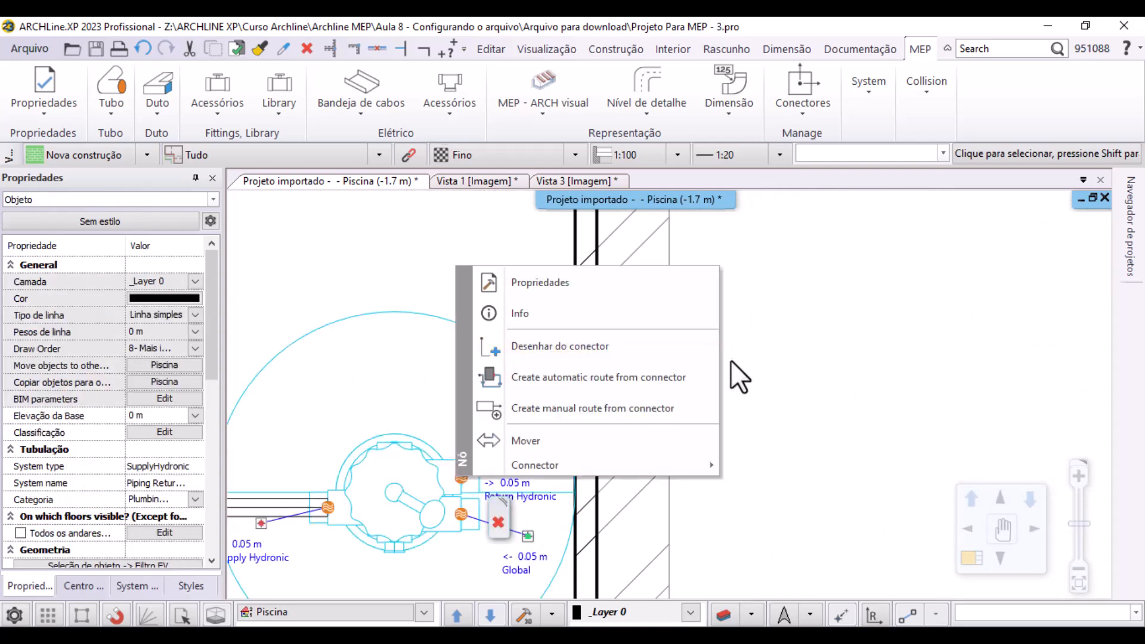
pyautogui.click(543, 285)
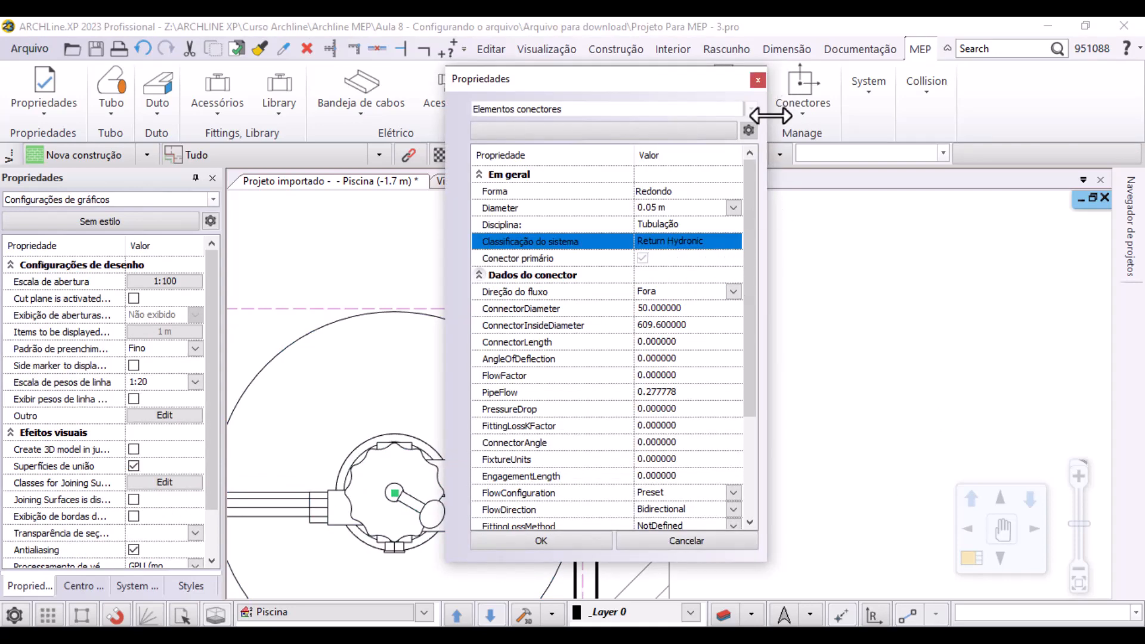
pyautogui.click(758, 80)
# Start a pipe from the filter's Return Hydronic connector and run it at 90° up to the existing pipe corner beside the pool
pyautogui.click(460, 475)
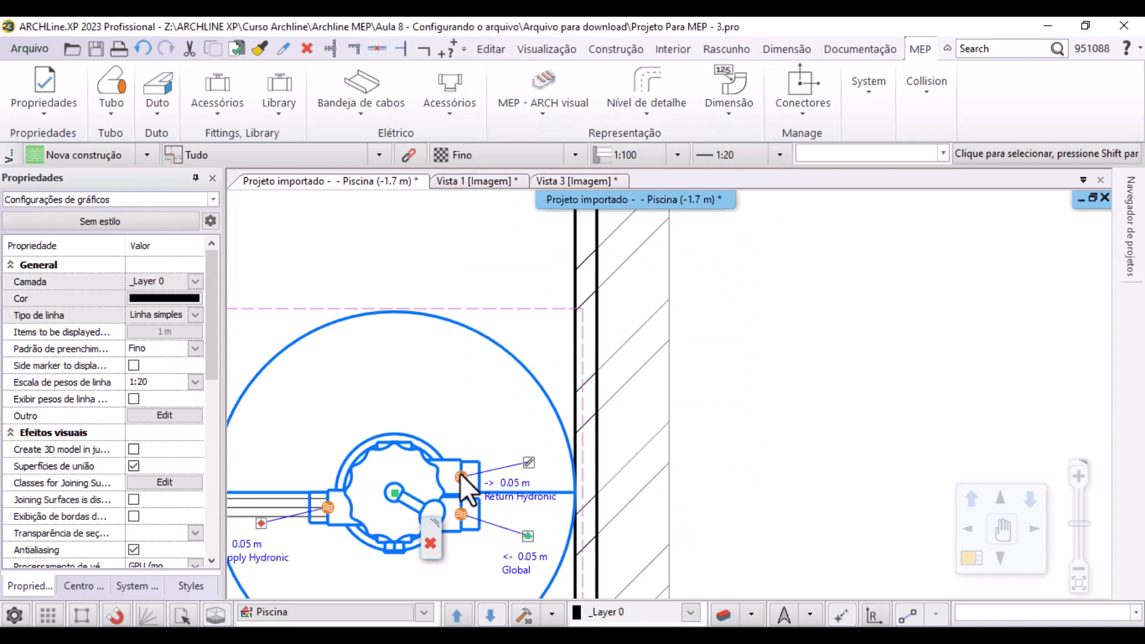
pyautogui.click(529, 464)
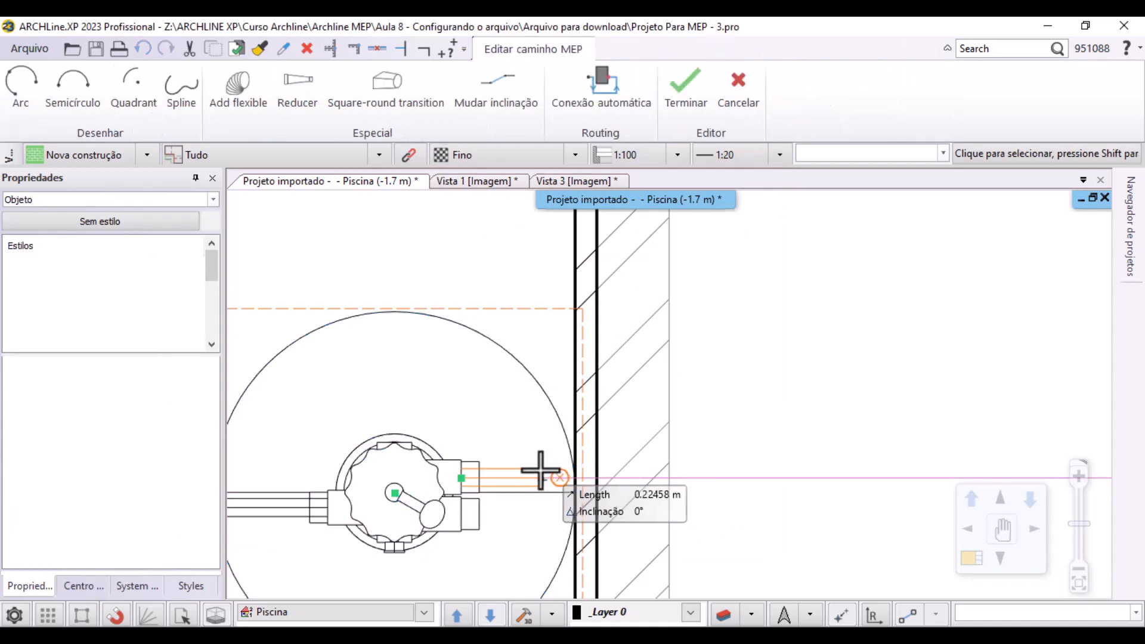
pyautogui.press('Return')
pyautogui.scroll(-3, 670, 391)
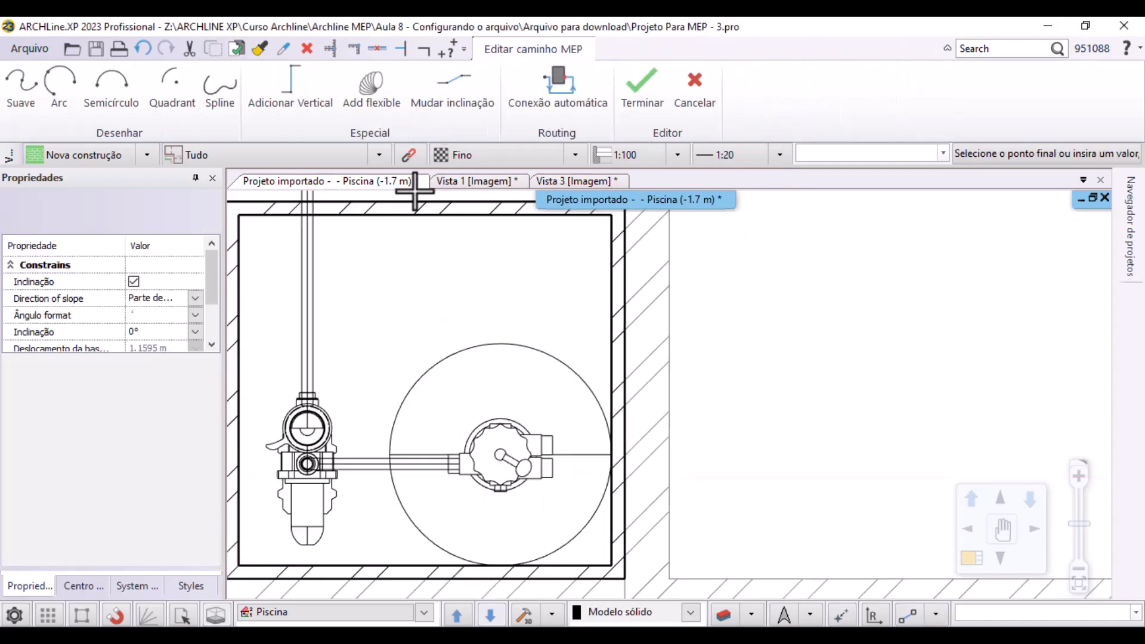
pyautogui.moveTo(578, 240); pyautogui.dragTo(566, 609, button='middle')
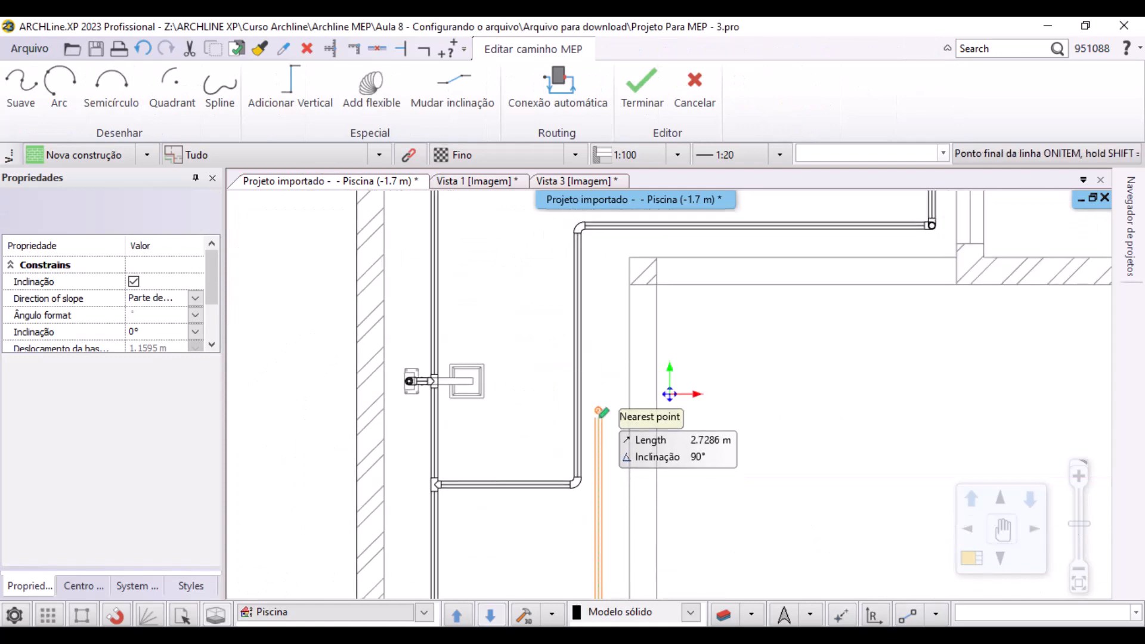
pyautogui.moveTo(599, 320); pyautogui.dragTo(585, 507, button='middle')
pyautogui.scroll(3, 593, 383)
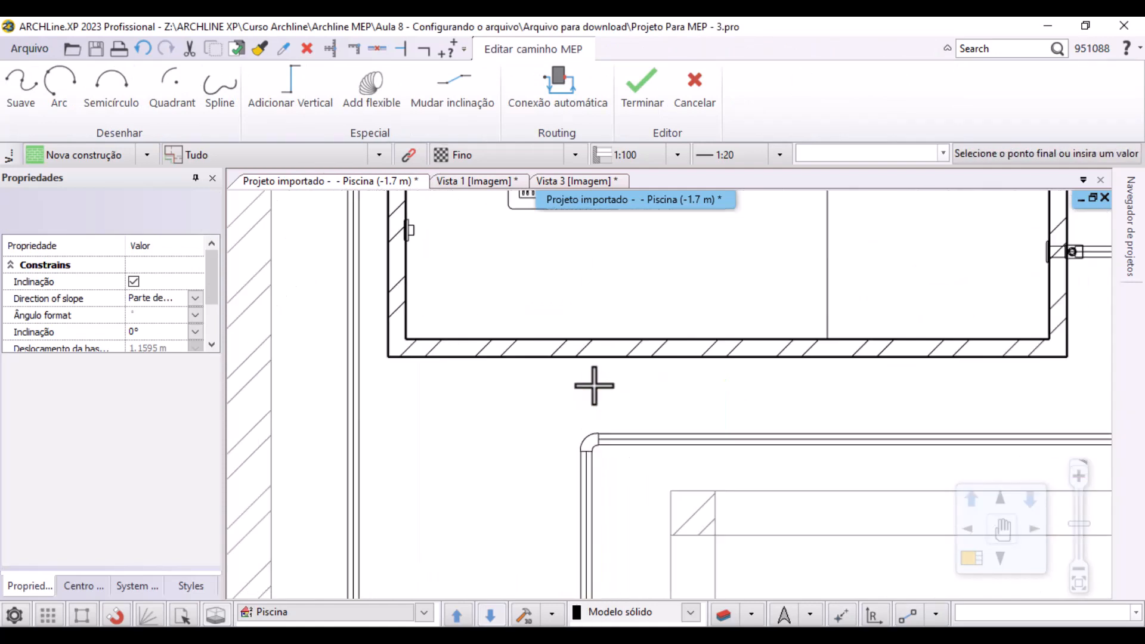
pyautogui.click(637, 446)
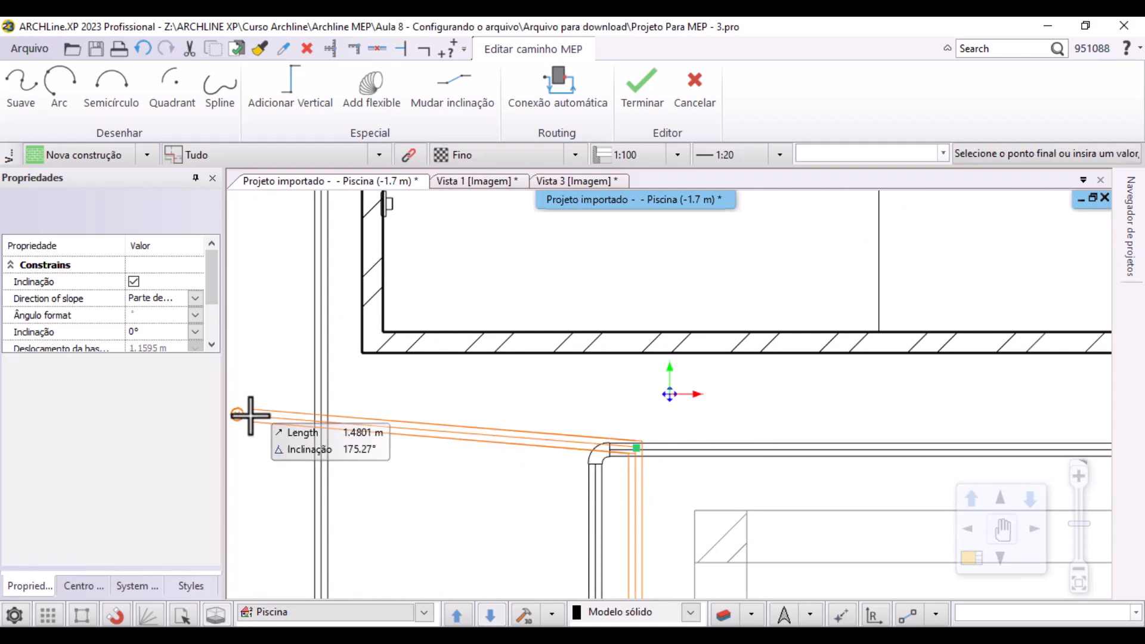
# Continue the pipe horizontally to the existing side pipe, run it along the pool's side wall to the farthest fitting, and finish the route
pyautogui.click(322, 446)
pyautogui.moveTo(332, 235); pyautogui.dragTo(324, 509, button='middle')
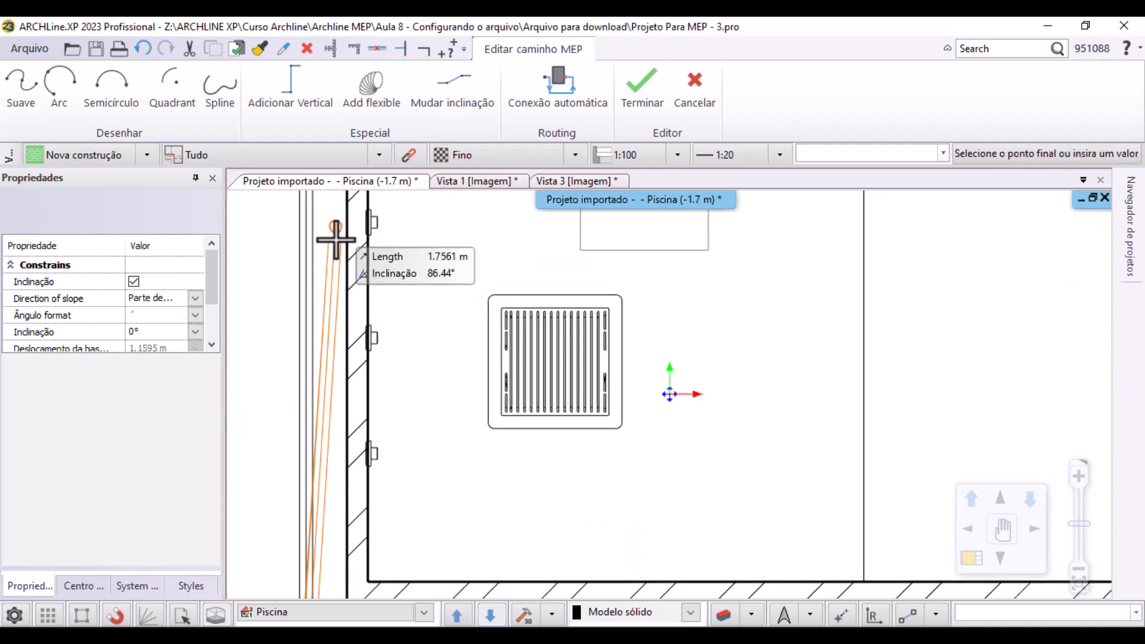
pyautogui.scroll(2, 418, 227)
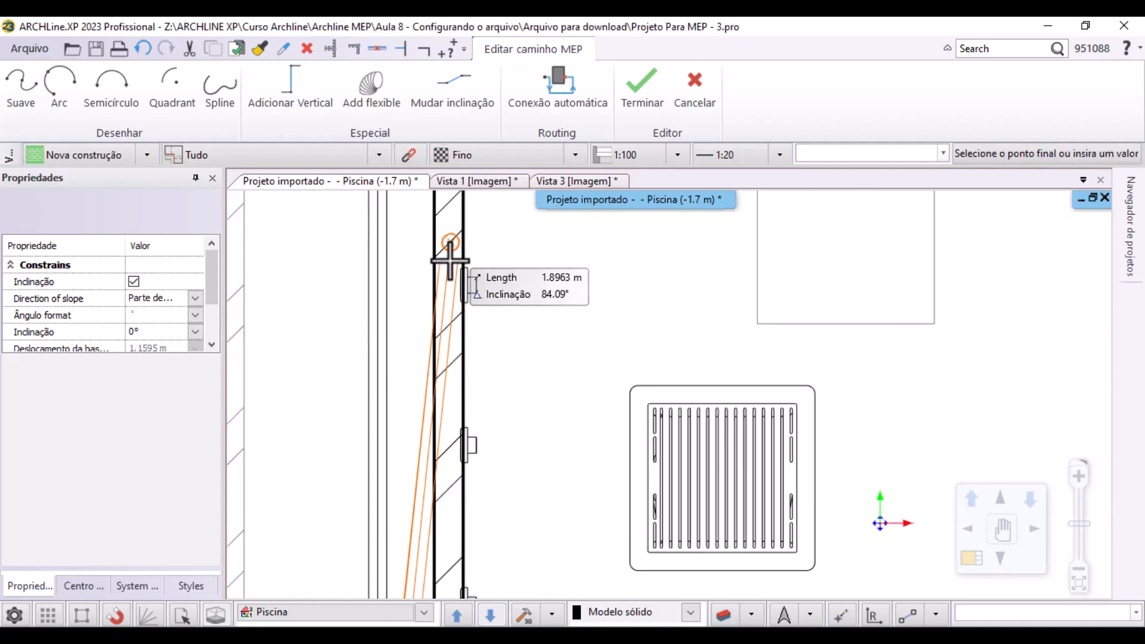
pyautogui.click(457, 291)
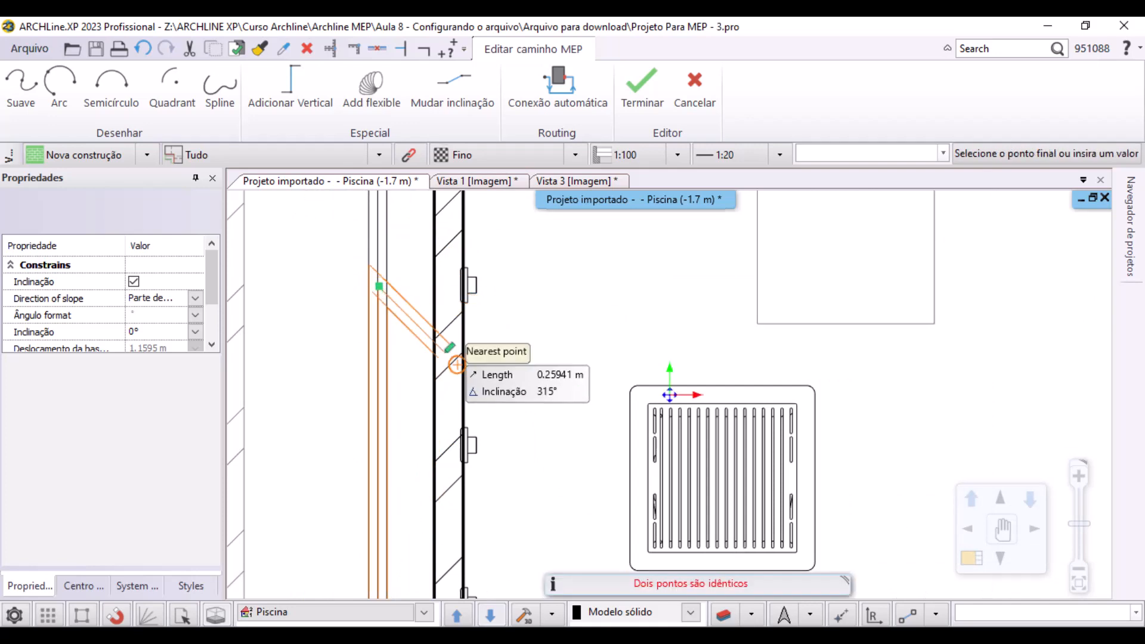
pyautogui.press('Return')
pyautogui.scroll(-3, 657, 388)
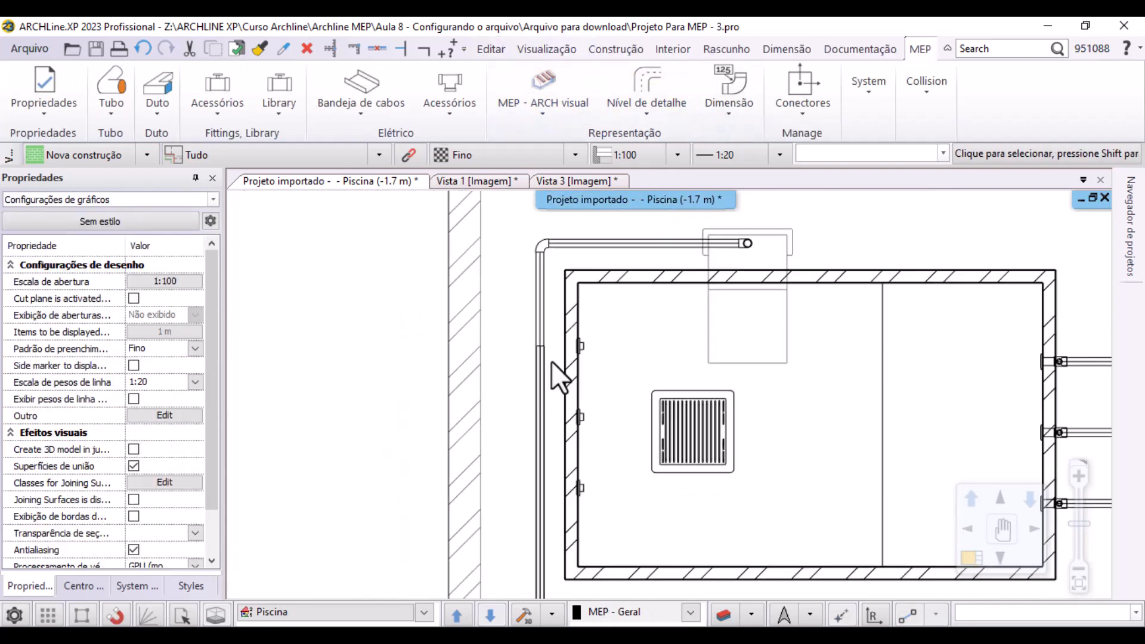
# In the Vista 3 3D view, raise the new pipe's last segment to the height of the three unconnected side-wall fittings
pyautogui.click(470, 183)
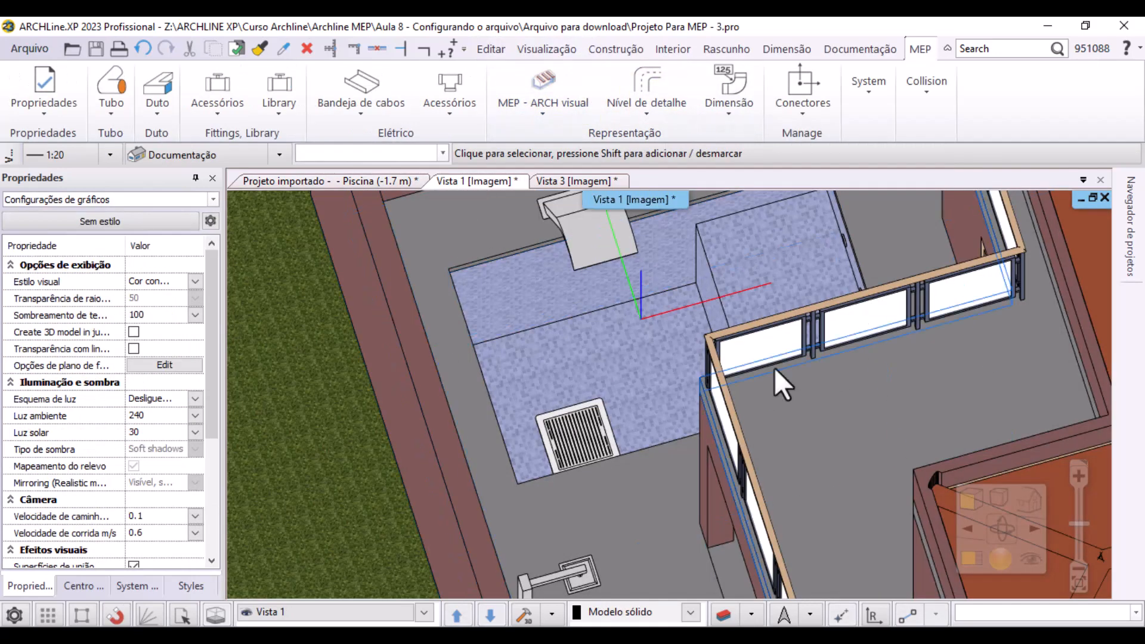
pyautogui.scroll(-3, 716, 417)
pyautogui.scroll(4, 710, 494)
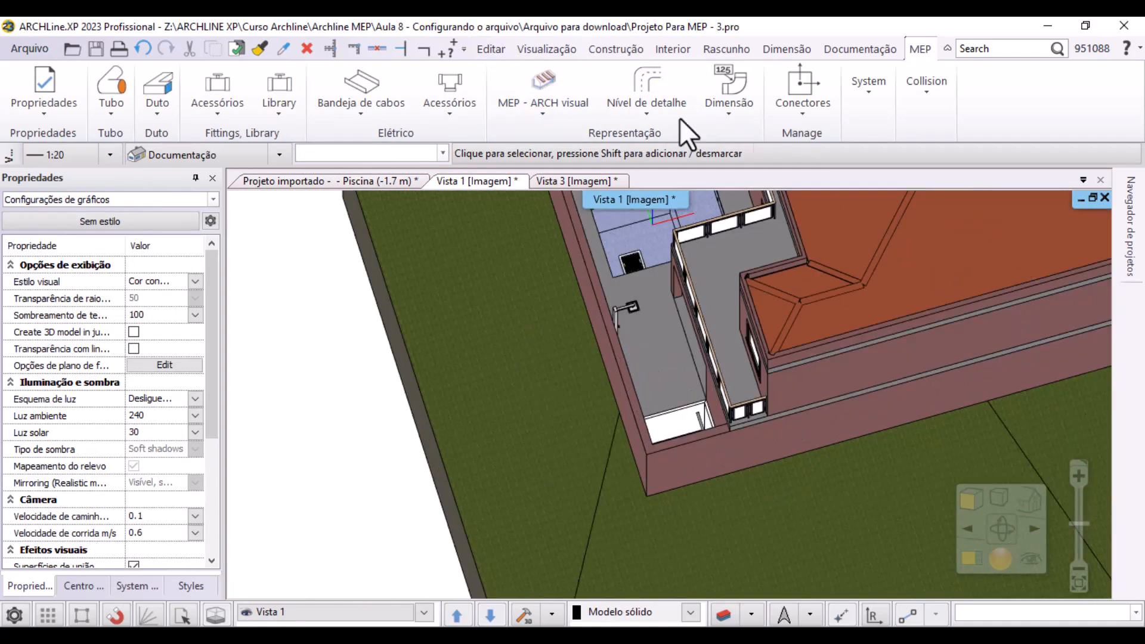
pyautogui.click(593, 182)
pyautogui.moveTo(835, 319); pyautogui.dragTo(467, 350, button='middle')
pyautogui.scroll(4, 467, 350)
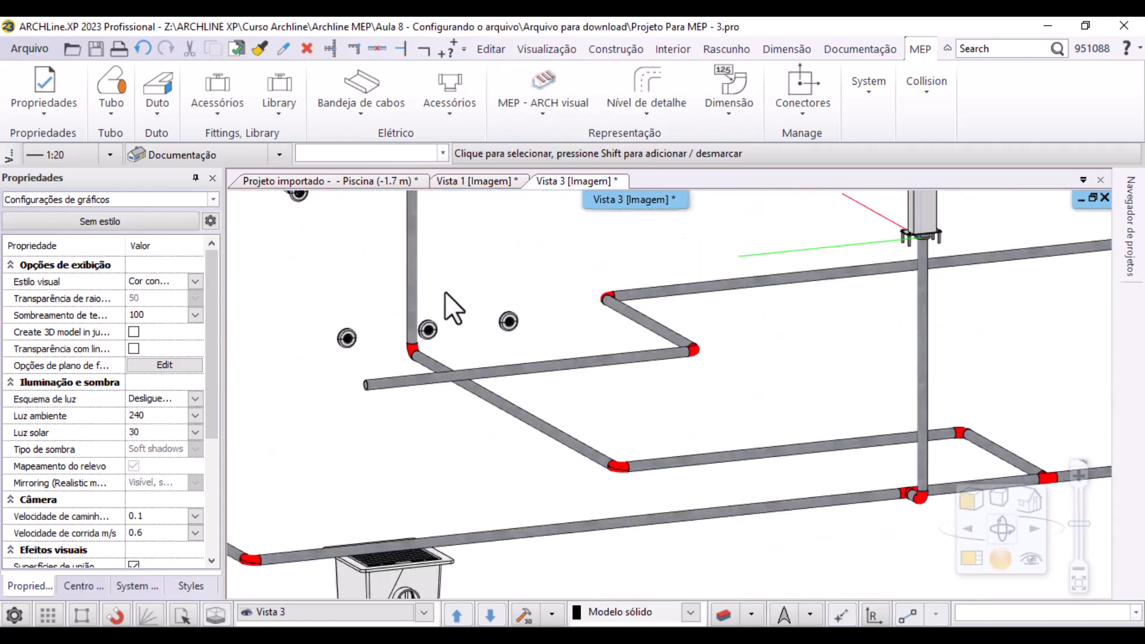
pyautogui.click(457, 392)
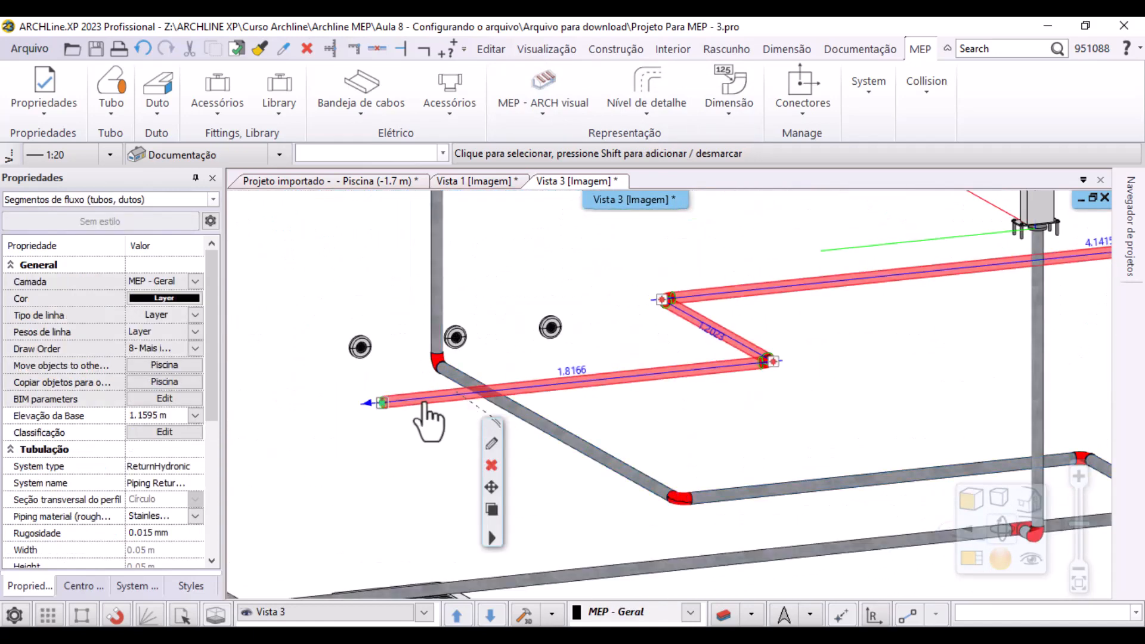
pyautogui.click(492, 443)
pyautogui.click(482, 190)
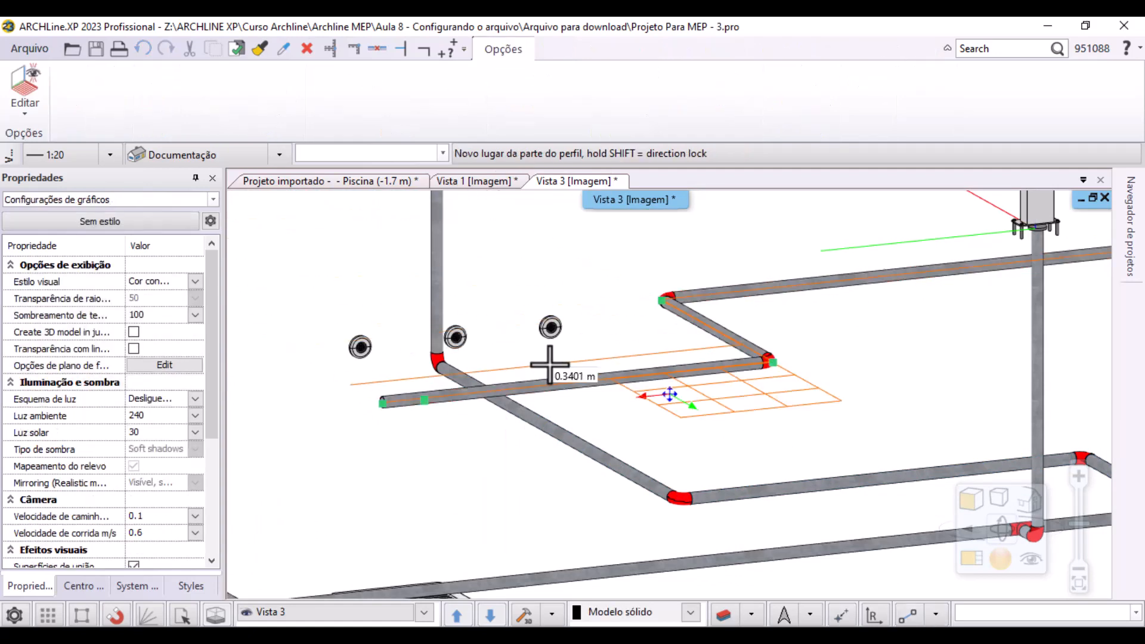
pyautogui.click(366, 351)
pyautogui.click(845, 328)
# Try deleting the lower elbow of the new pipe's short vertical section and undo the deletion
pyautogui.click(778, 363)
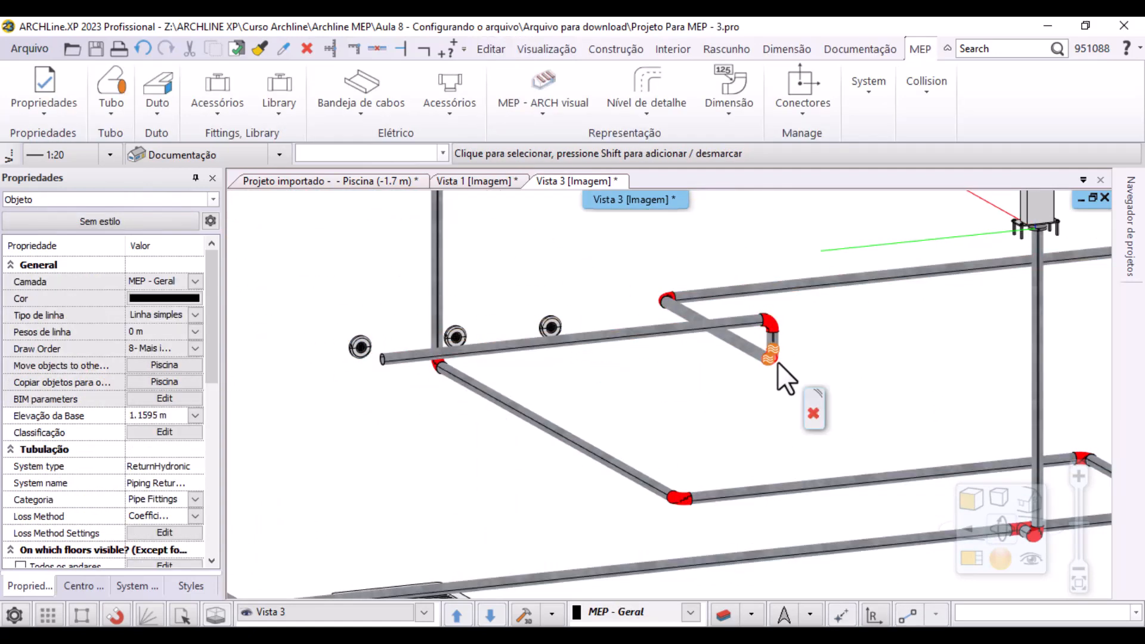
pyautogui.click(847, 346)
pyautogui.moveTo(846, 346); pyautogui.dragTo(631, 353, button='middle')
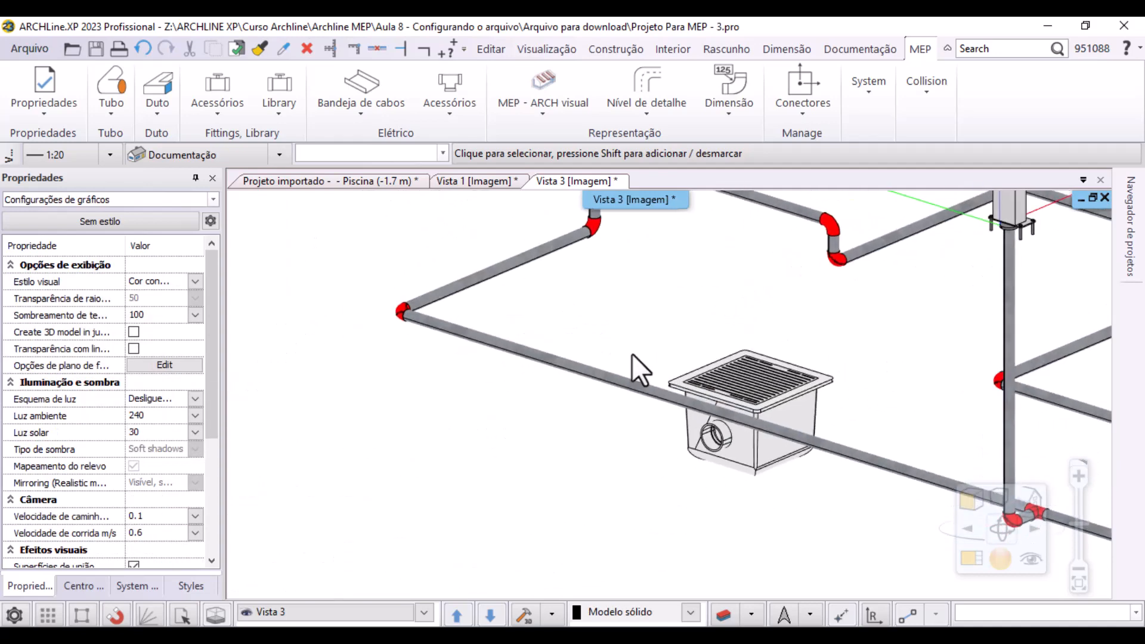
pyautogui.scroll(3, 861, 234)
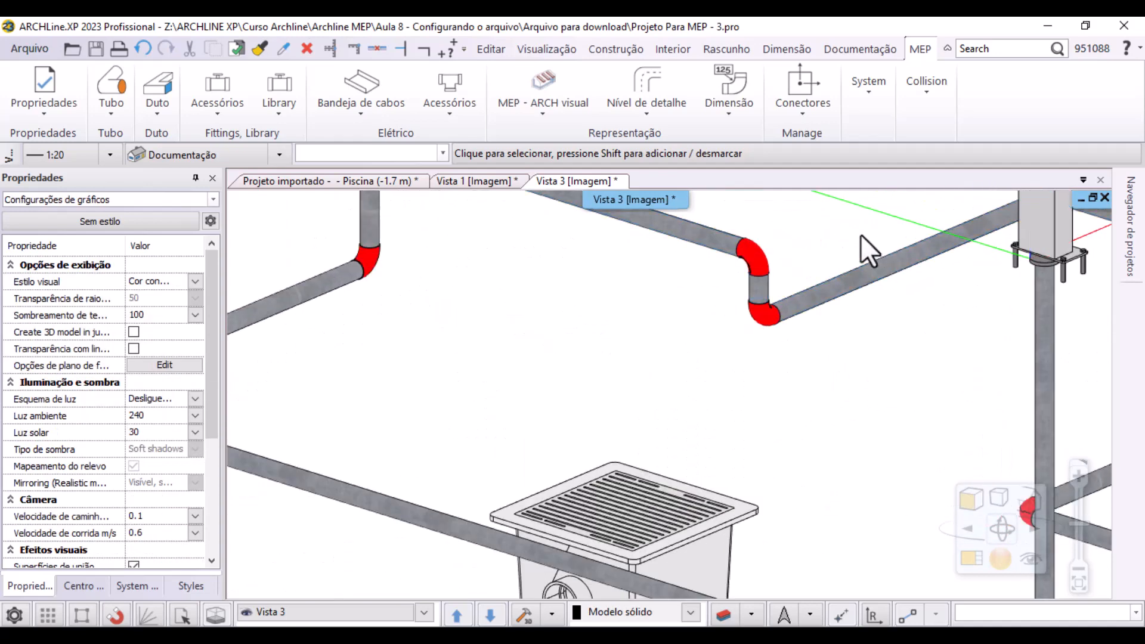
pyautogui.click(769, 309)
pyautogui.click(890, 349)
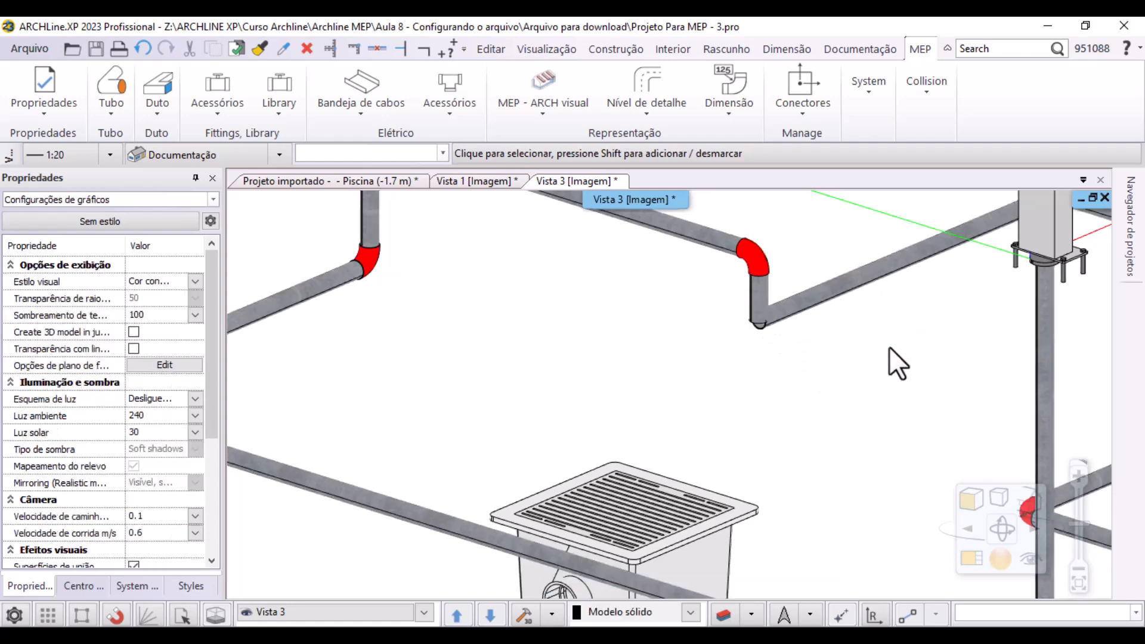
pyautogui.click(768, 314)
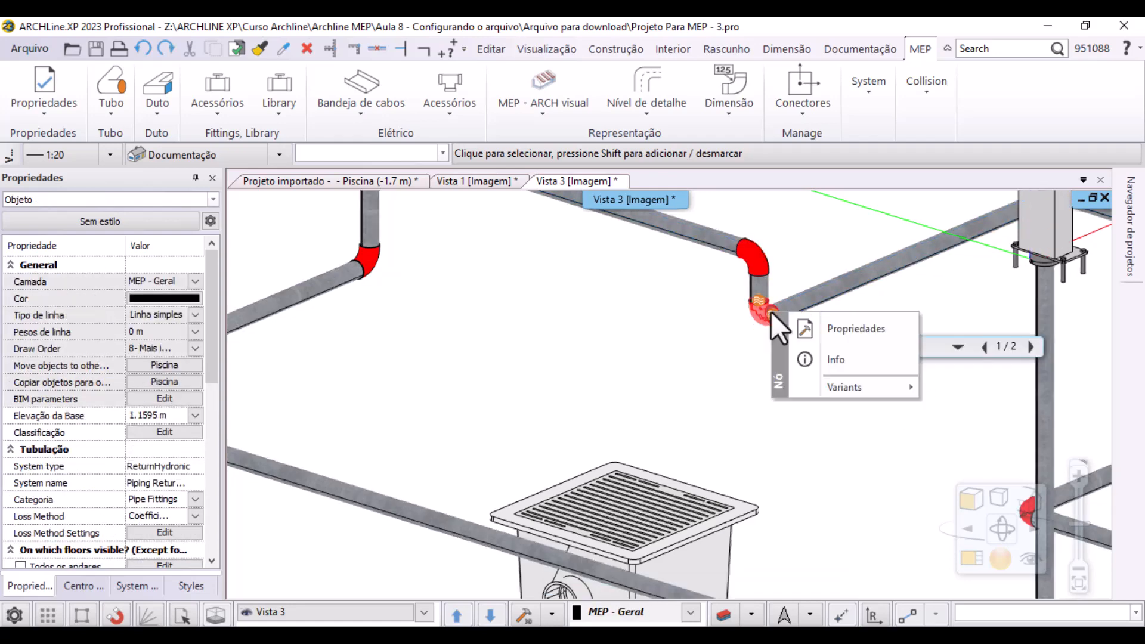
pyautogui.rightClick(754, 316)
pyautogui.click(836, 50)
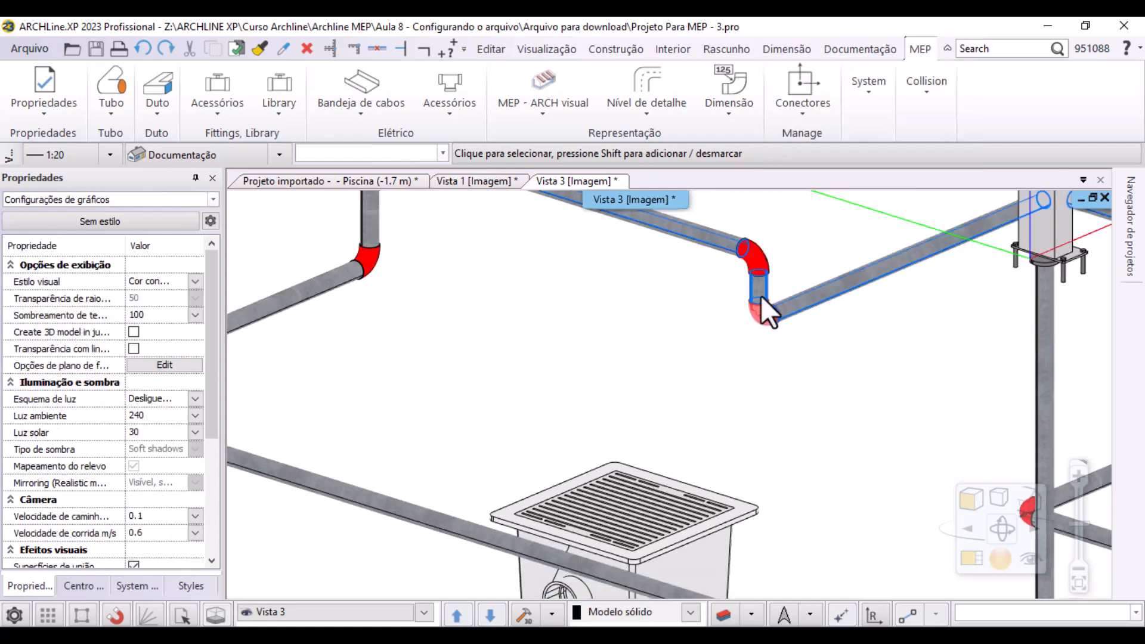
# Delete the new pipe's node at the bottom of its short vertical section
pyautogui.click(787, 314)
pyautogui.click(759, 321)
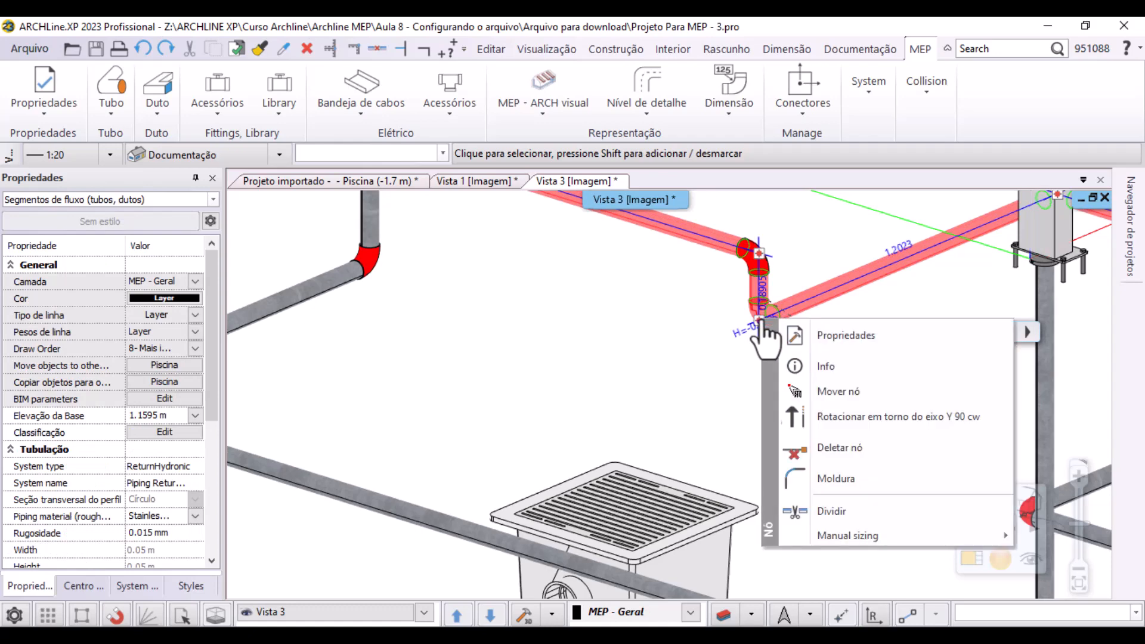
pyautogui.click(873, 456)
pyautogui.click(876, 285)
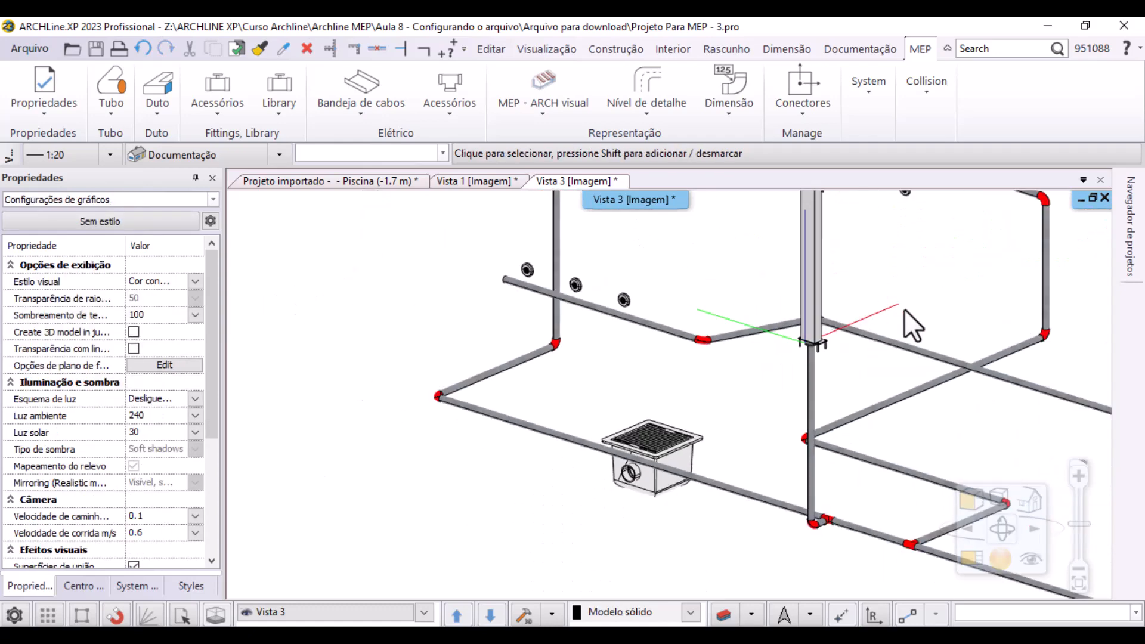
# In the Piscina floor plan, continue the new pipe's open end horizontally to the farthest side-wall fitting and finish the route
pyautogui.moveTo(905, 309); pyautogui.dragTo(785, 284, button='middle')
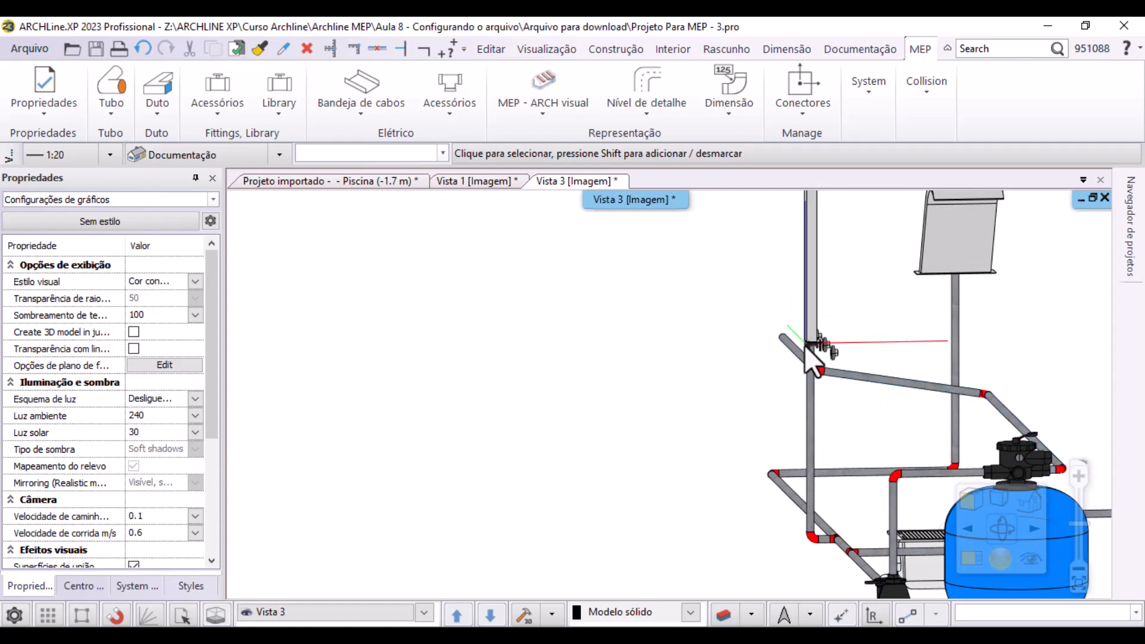
pyautogui.moveTo(655, 409); pyautogui.dragTo(698, 416, button='middle')
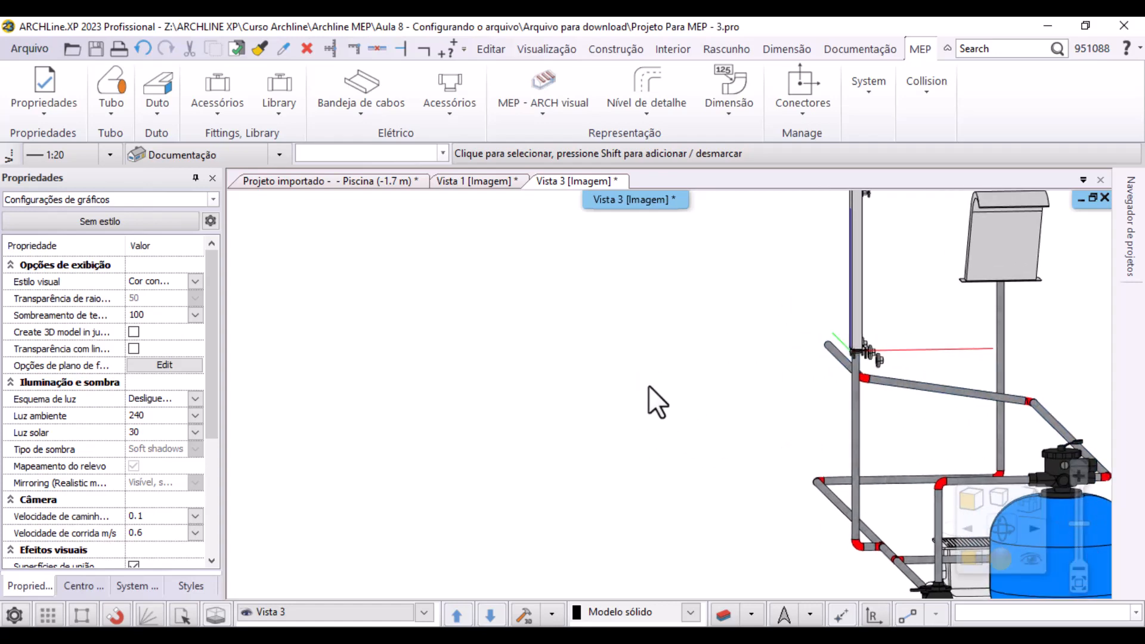
pyautogui.moveTo(649, 386); pyautogui.dragTo(739, 411, button='middle')
pyautogui.scroll(4, 429, 221)
pyautogui.click(417, 179)
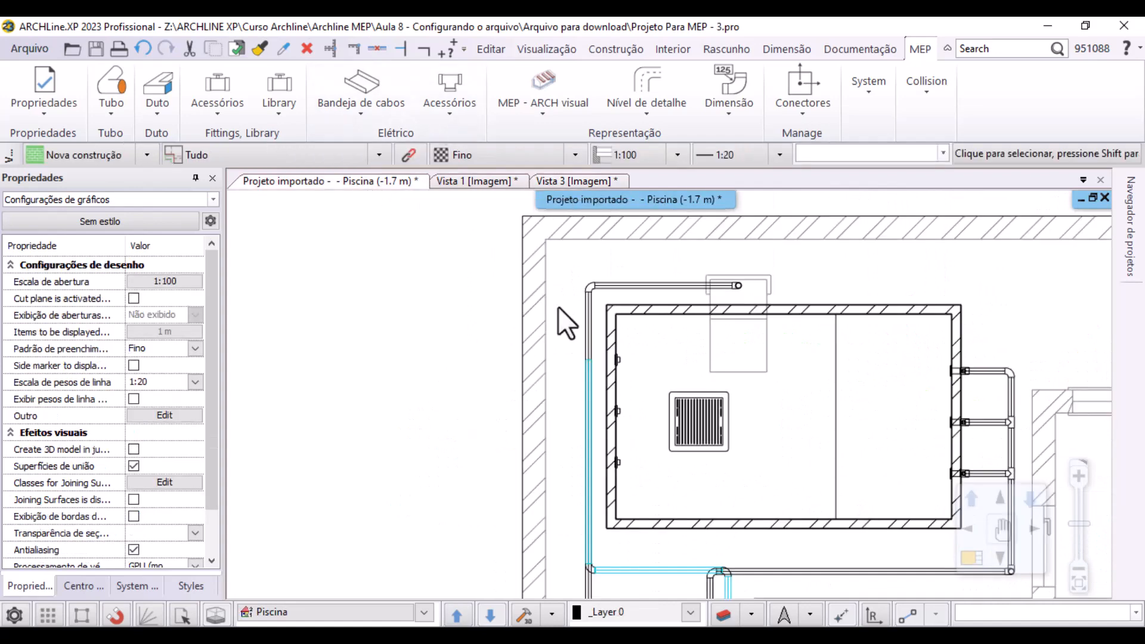
pyautogui.scroll(6, 596, 358)
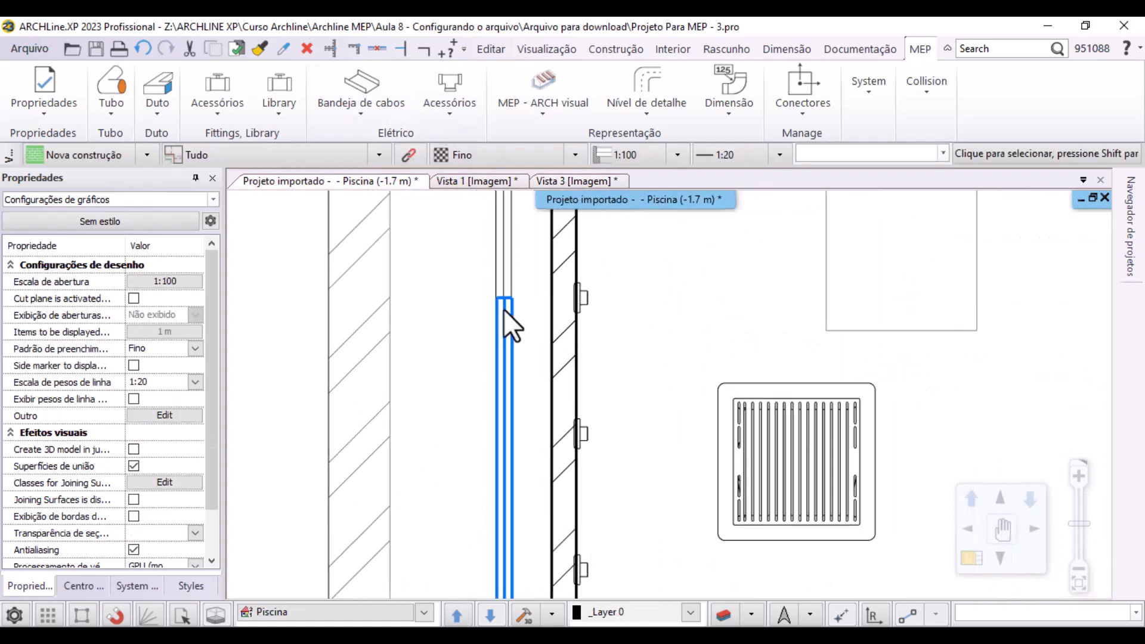
pyautogui.click(504, 309)
pyautogui.click(503, 298)
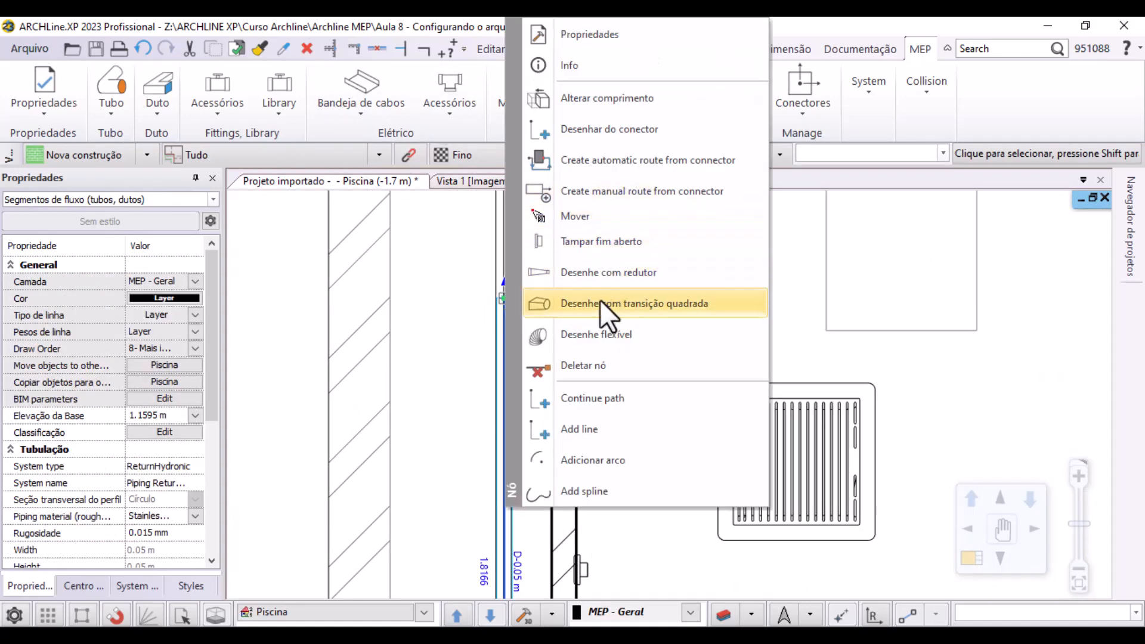
pyautogui.click(592, 401)
pyautogui.scroll(2, 646, 275)
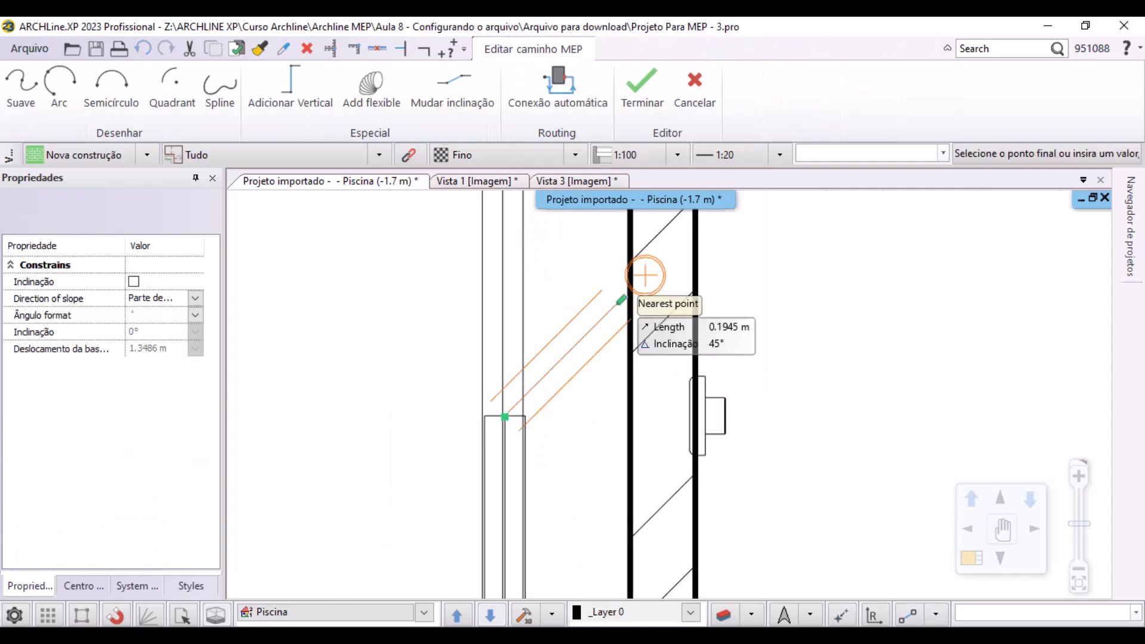
pyautogui.click(705, 417)
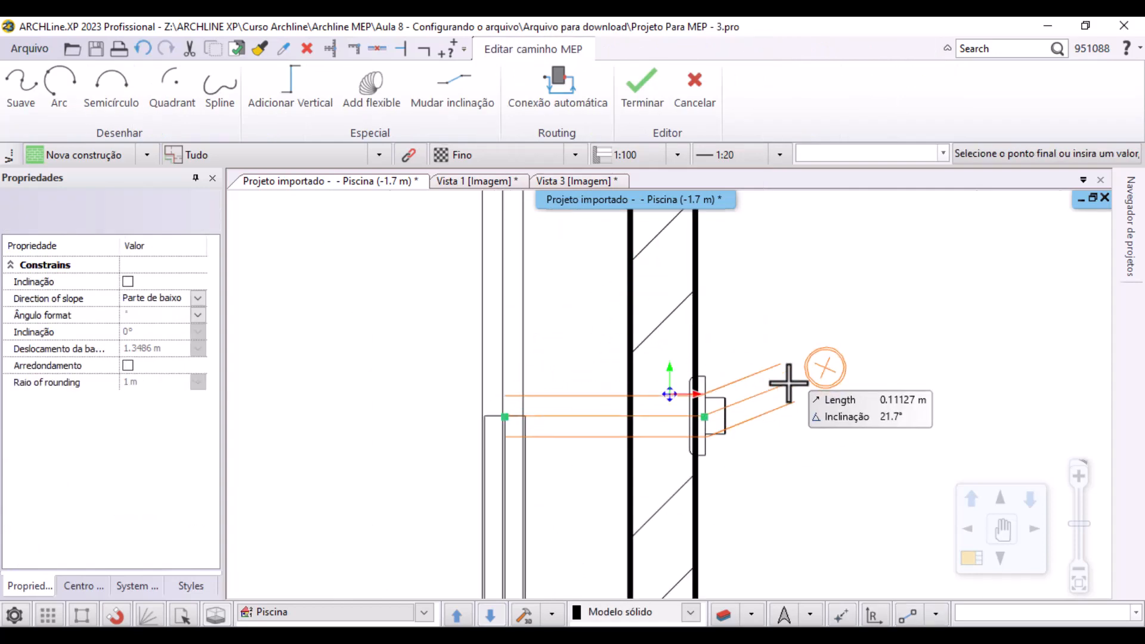
pyautogui.press('Return')
pyautogui.scroll(-2, 704, 418)
pyautogui.moveTo(651, 466); pyautogui.dragTo(470, 210, button='middle')
pyautogui.press('Escape')
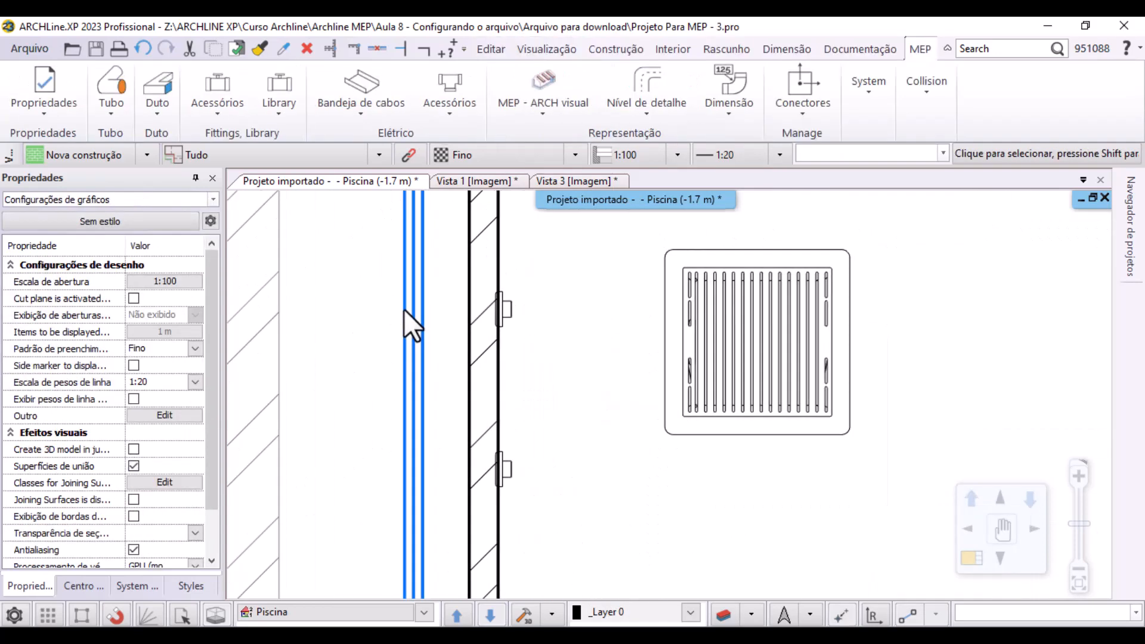
# Insert two tees on the pipe along the side wall, one beside the middle fitting and one beside the nearest fitting
pyautogui.moveTo(404, 309); pyautogui.dragTo(437, 616, button='middle')
pyautogui.moveTo(449, 570); pyautogui.dragTo(454, 382, button='middle')
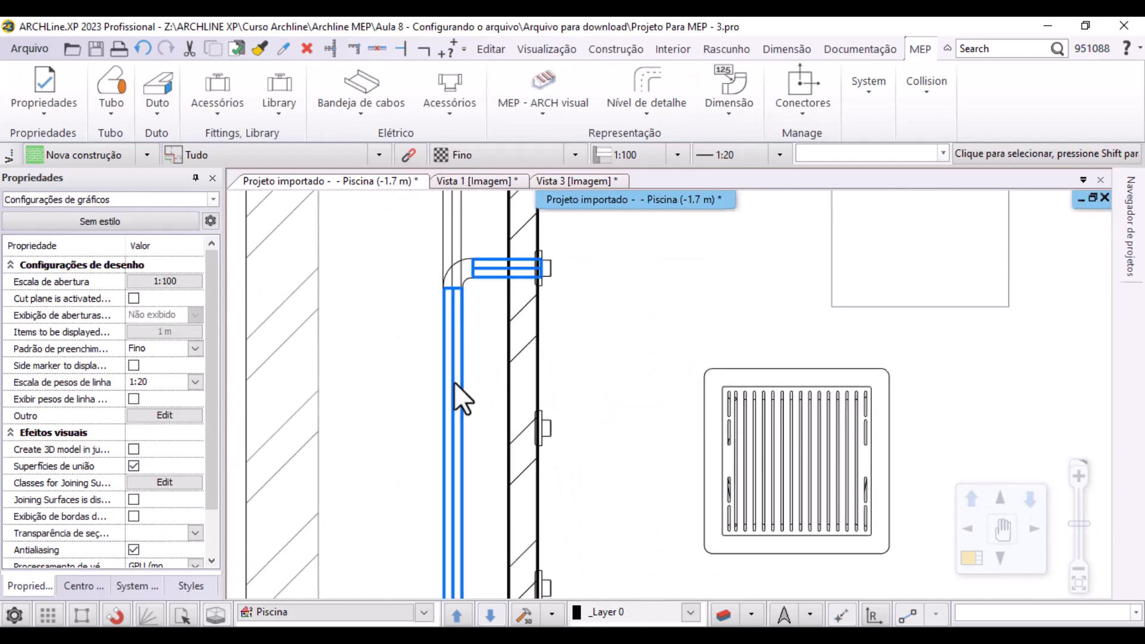
pyautogui.click(453, 382)
pyautogui.rightClick(455, 396)
pyautogui.click(554, 308)
pyautogui.click(493, 387)
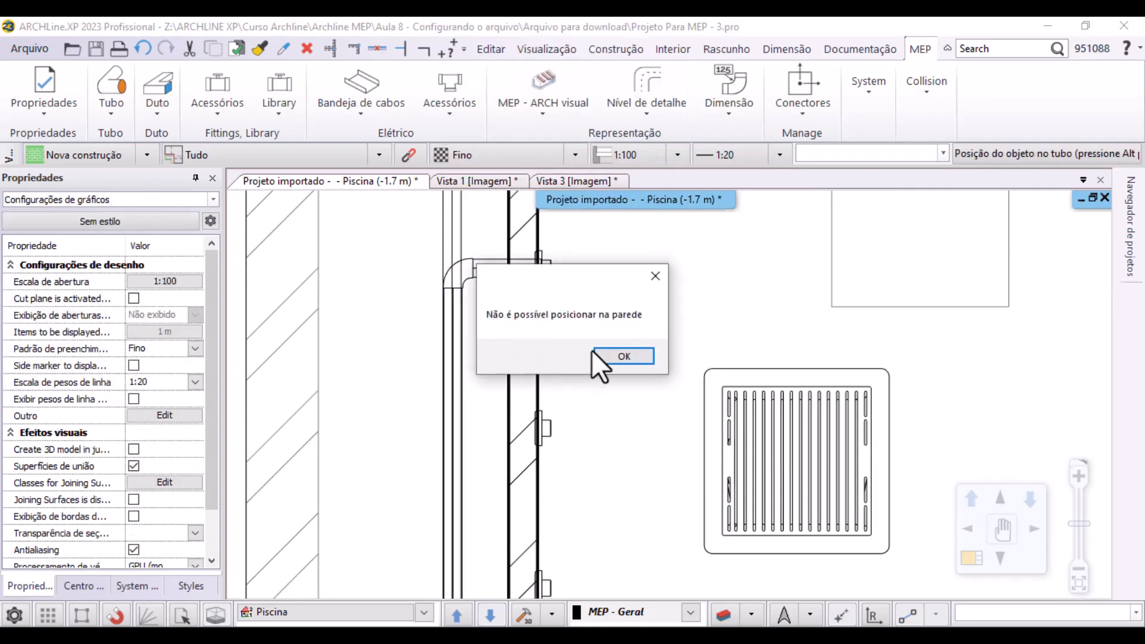
pyautogui.click(594, 354)
pyautogui.scroll(2, 467, 453)
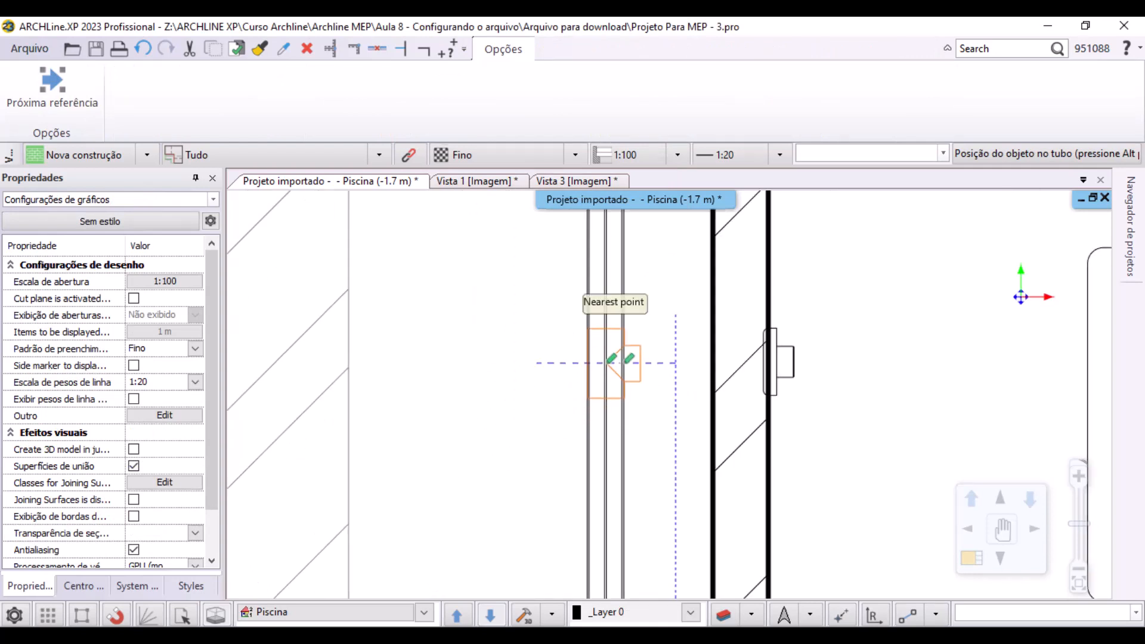
pyautogui.click(624, 363)
pyautogui.moveTo(665, 491); pyautogui.dragTo(586, 444, button='middle')
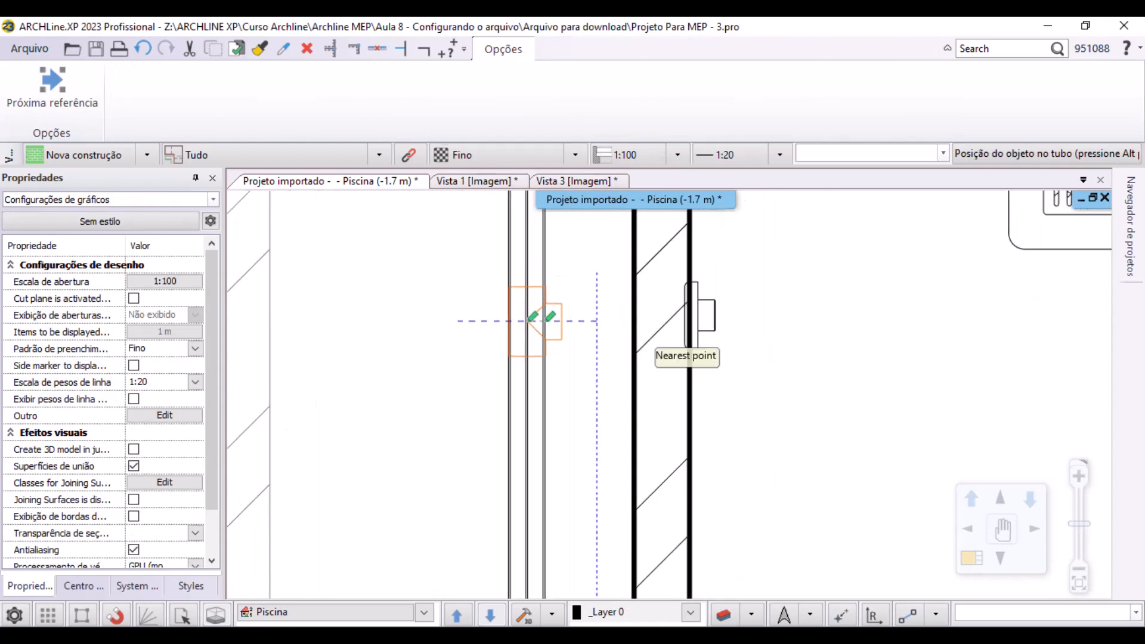
pyautogui.press('Escape')
pyautogui.scroll(-2, 608, 299)
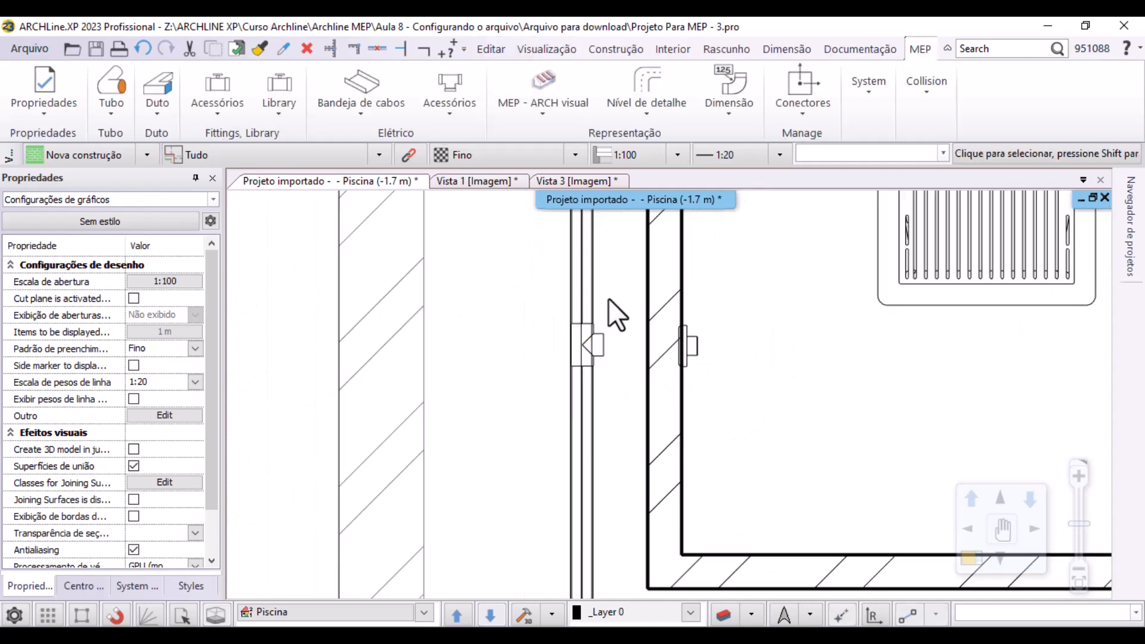
# Move the middle tee along the pipe's path to align it with the connector of the middle side-wall fitting
pyautogui.moveTo(608, 298); pyautogui.dragTo(521, 419, button='middle')
pyautogui.click(515, 279)
pyautogui.rightClick(517, 278)
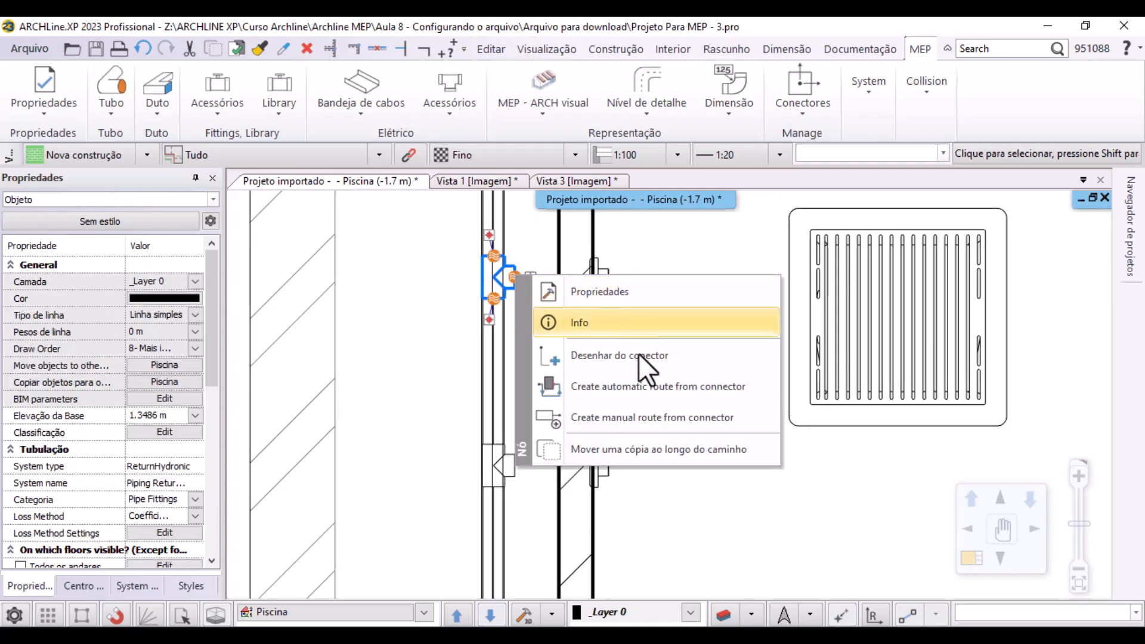
pyautogui.rightClick(492, 299)
pyautogui.click(577, 378)
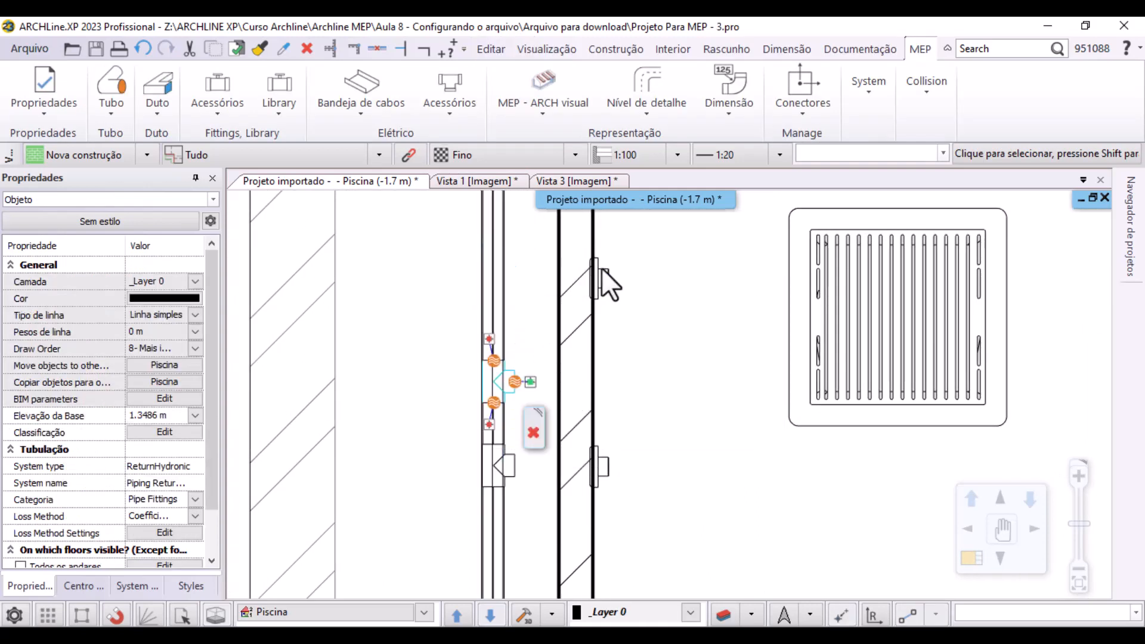
pyautogui.rightClick(499, 411)
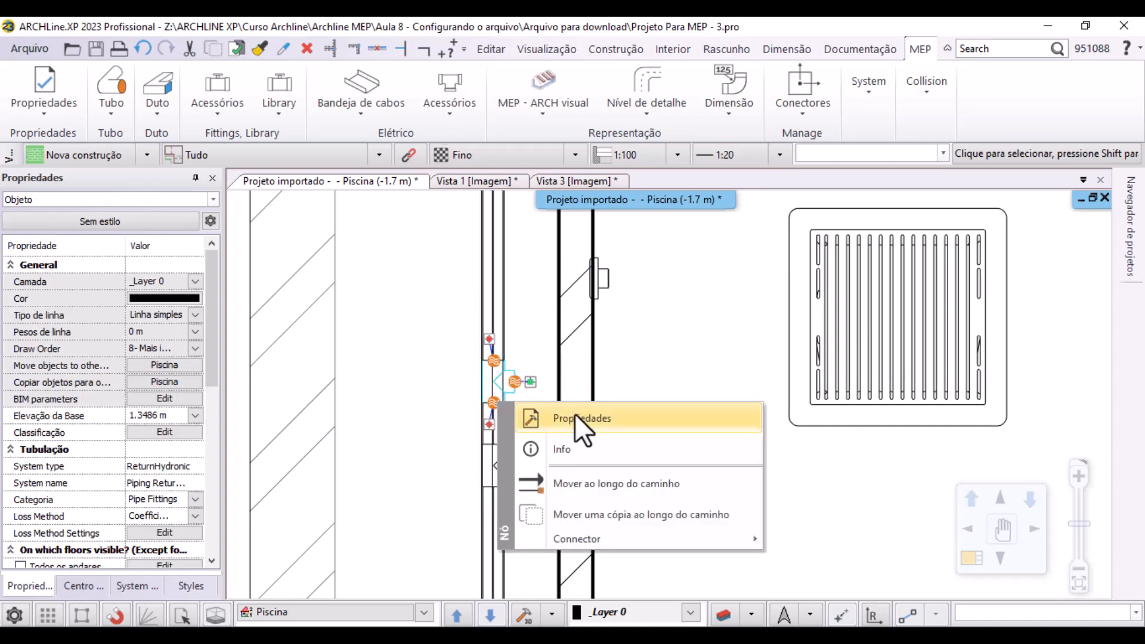
pyautogui.click(574, 481)
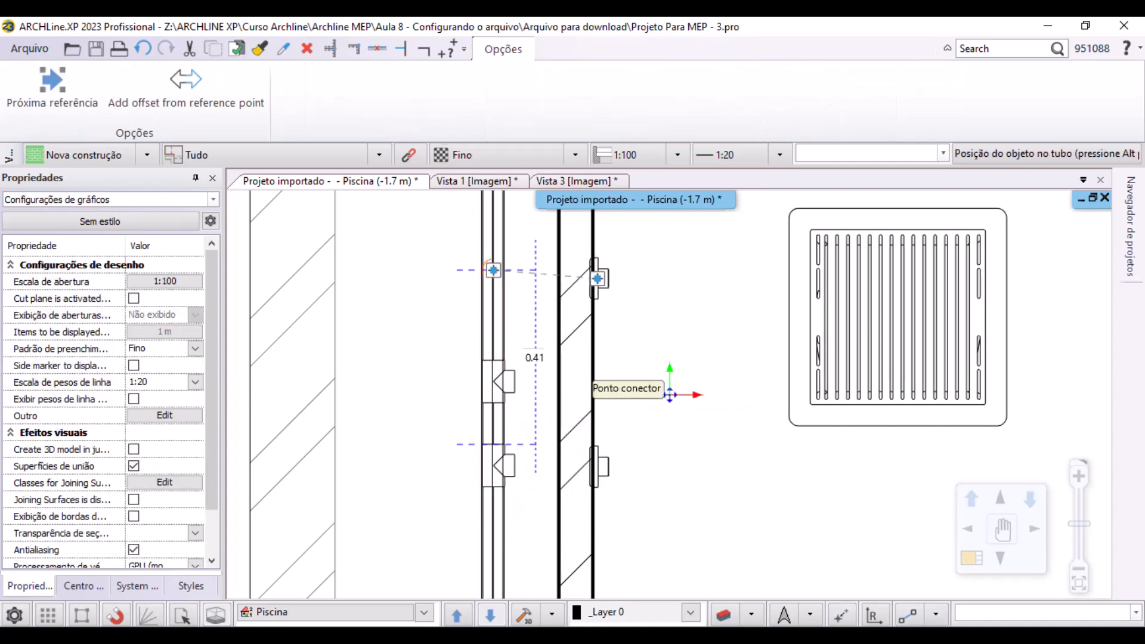
pyautogui.click(670, 394)
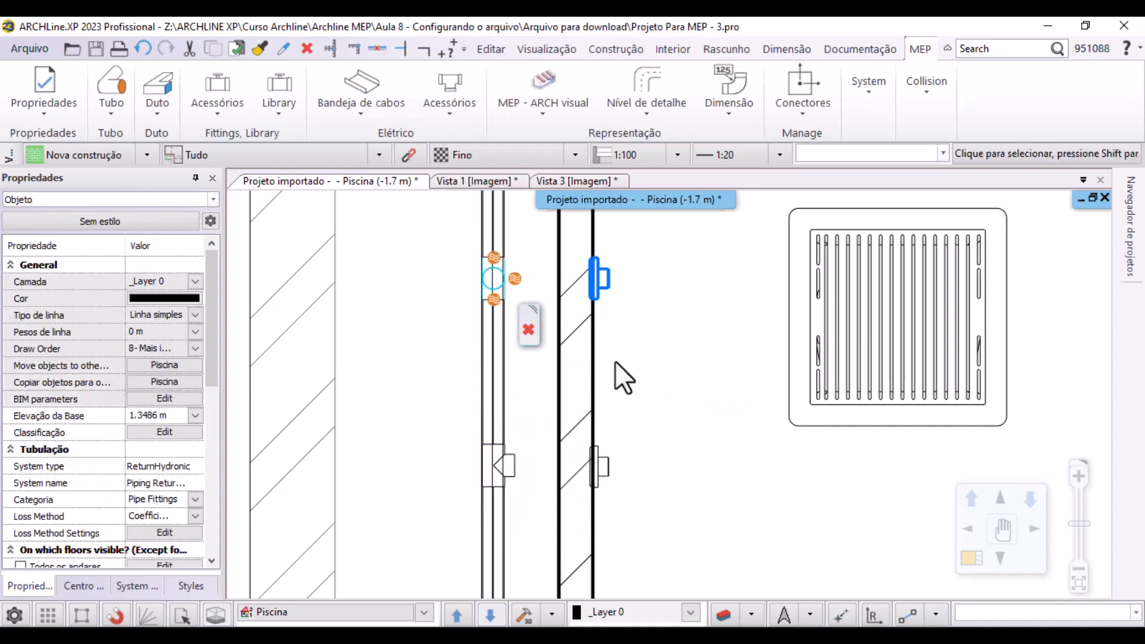
# Move the lower tee along the pipe's path to align it with the connector of the lowest side-wall fitting in plan
pyautogui.press('Escape')
pyautogui.click(512, 463)
pyautogui.press('Escape')
pyautogui.click(511, 459)
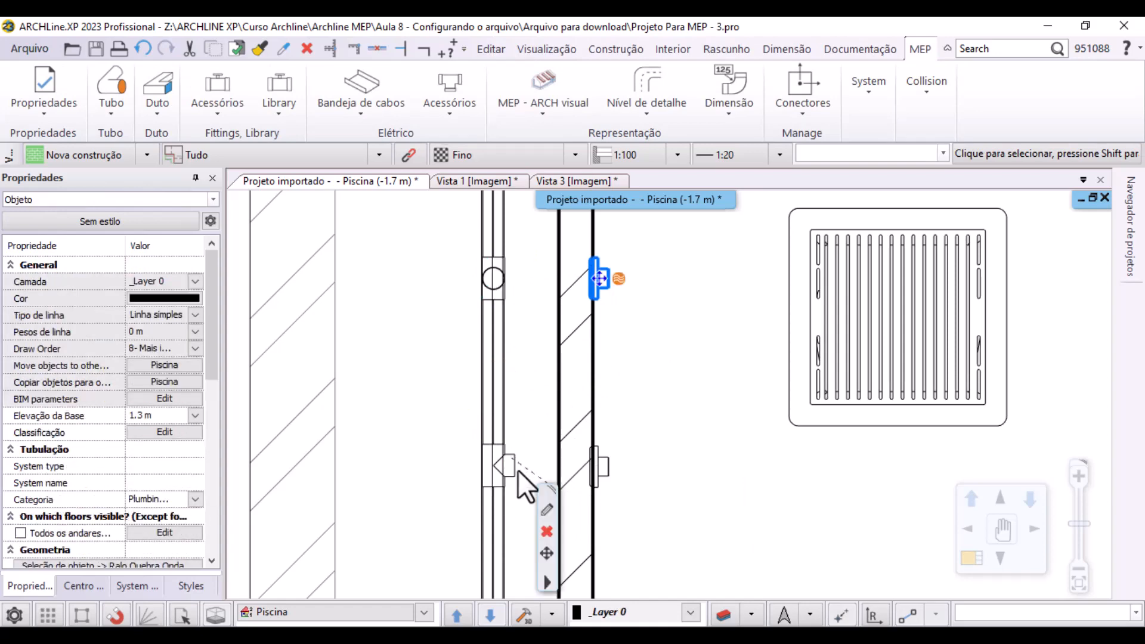
pyautogui.scroll(3, 518, 470)
pyautogui.press('Escape')
pyautogui.click(702, 327)
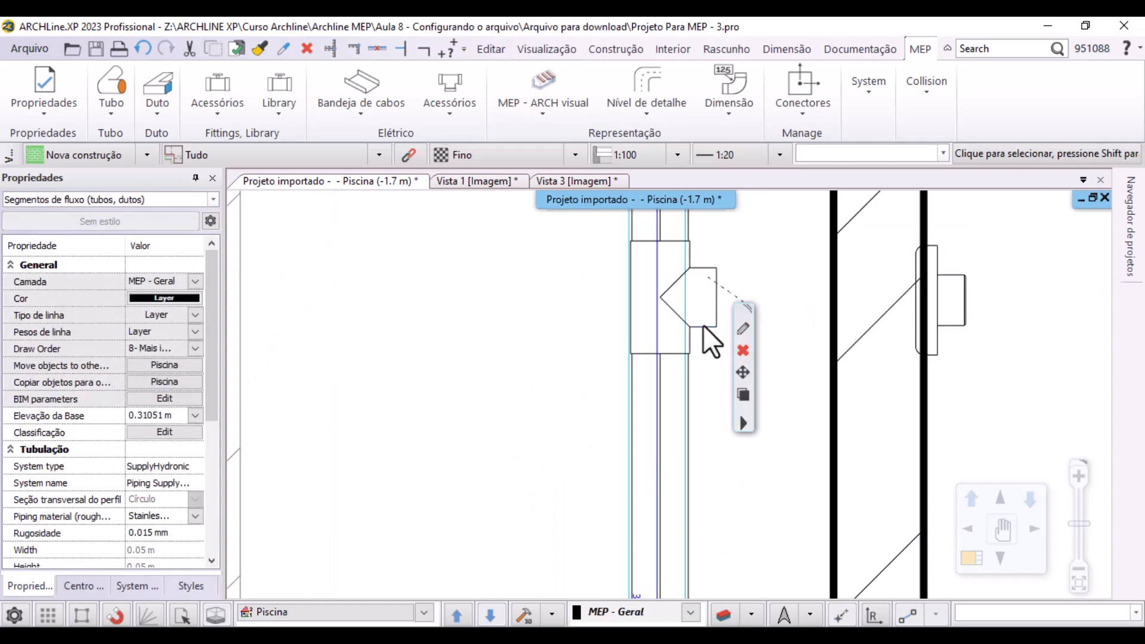
pyautogui.click(703, 324)
pyautogui.click(703, 324)
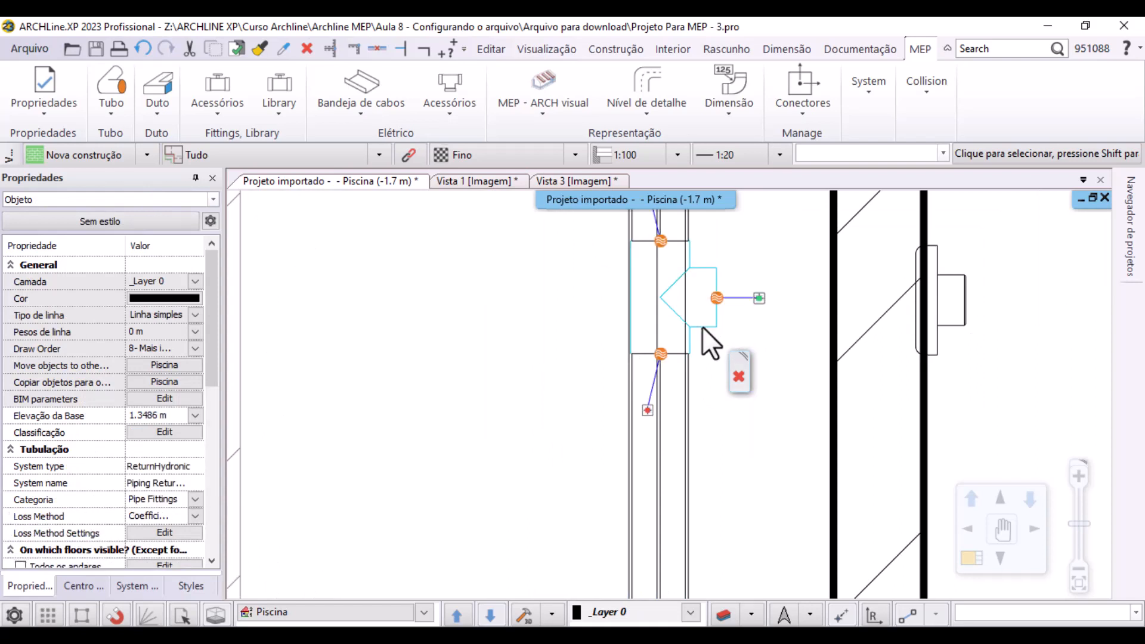
pyautogui.click(703, 327)
pyautogui.click(703, 327)
pyautogui.click(660, 354)
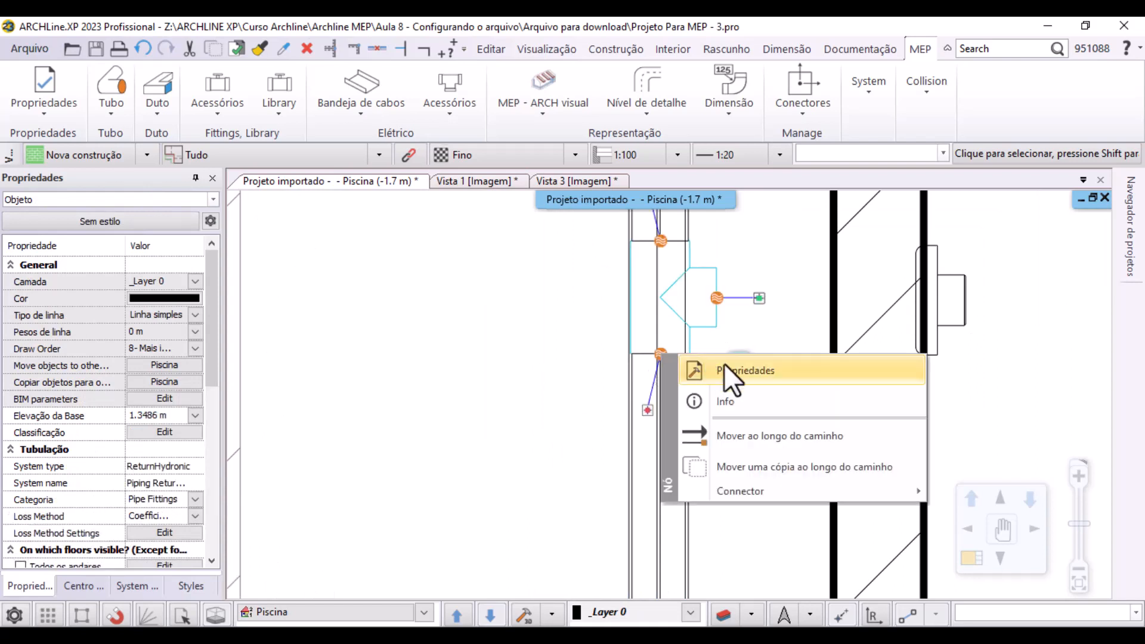
pyautogui.click(775, 438)
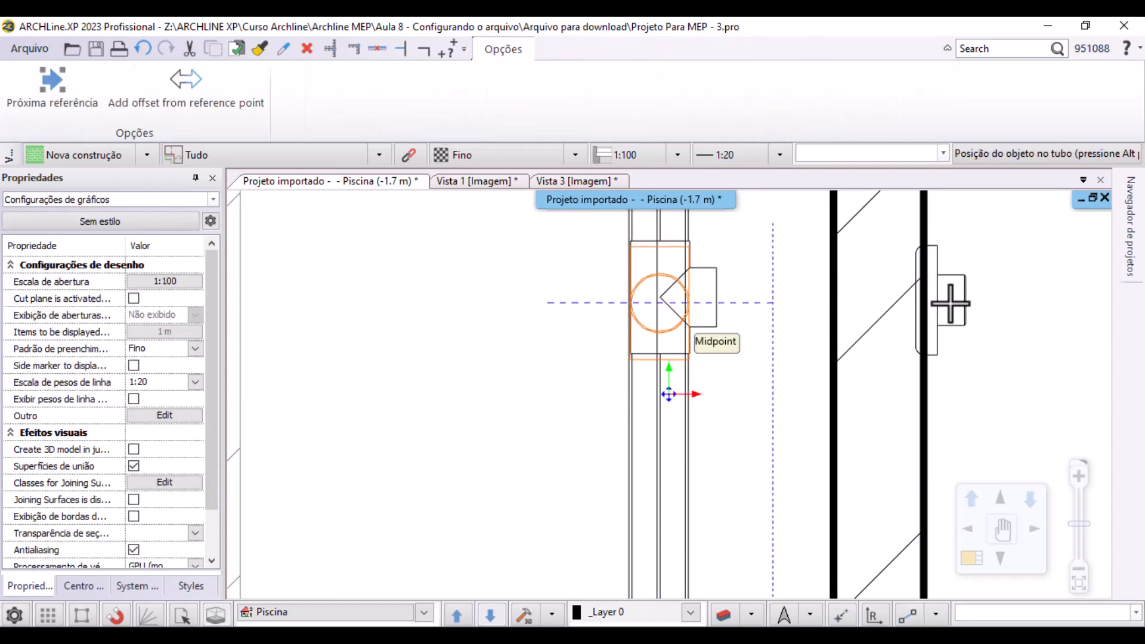
pyautogui.click(661, 301)
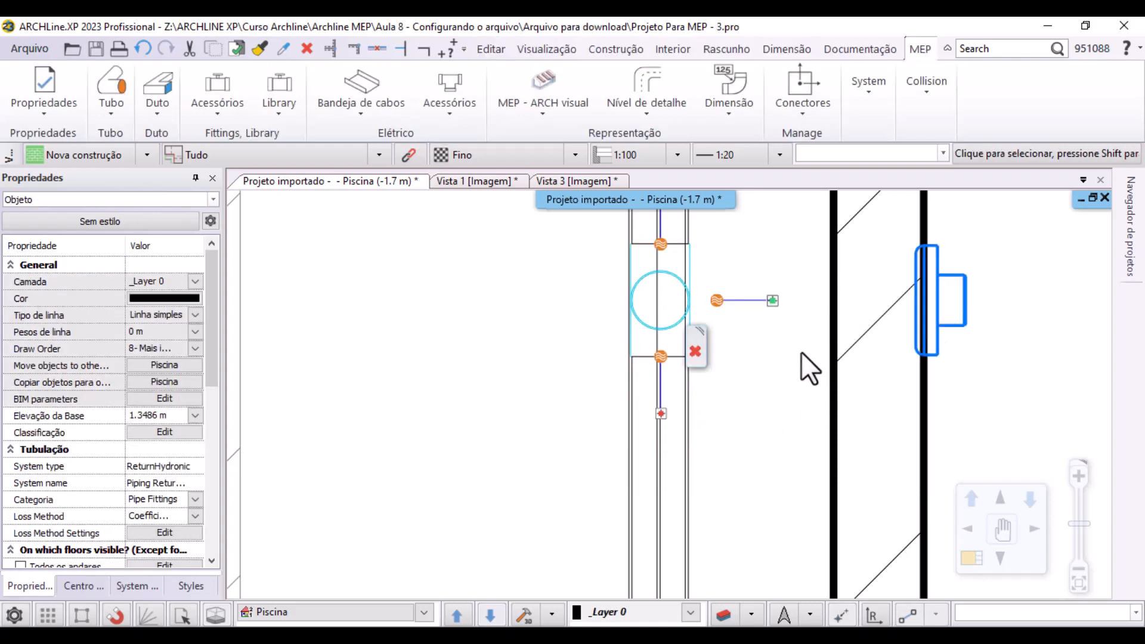
# Rotate the lower tee's connector 90° clockwise so its branch faces the pool wall
pyautogui.click(659, 361)
pyautogui.moveTo(748, 501)
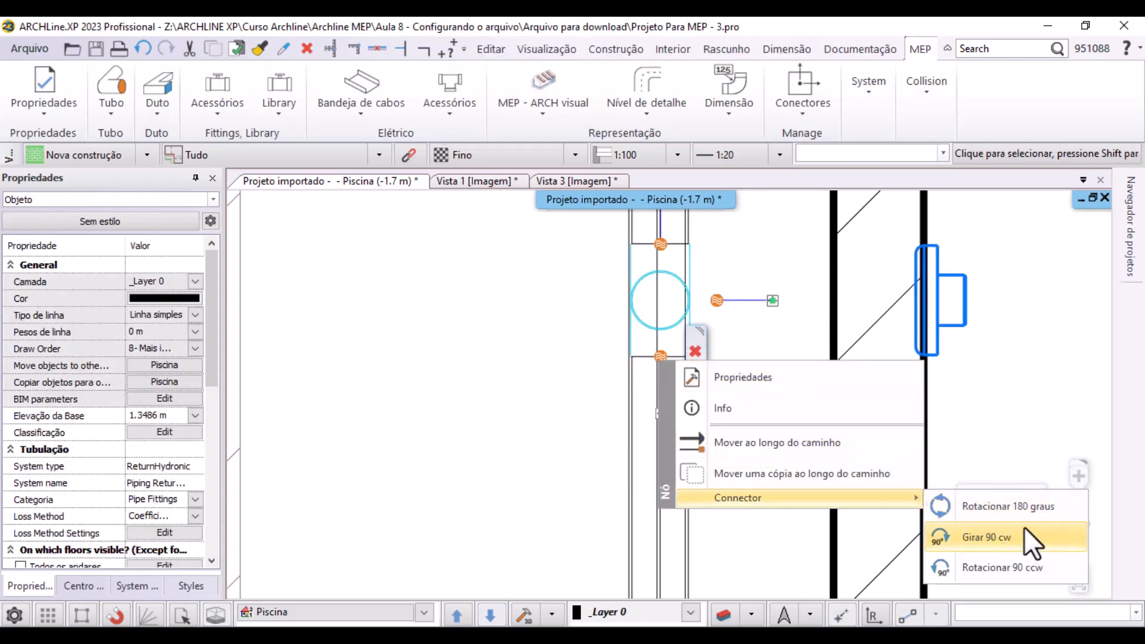
pyautogui.click(1001, 544)
# Draw a straight pipe from the lower tee's branch connector to the lower side-wall fitting's connector and finish the route
pyautogui.click(718, 300)
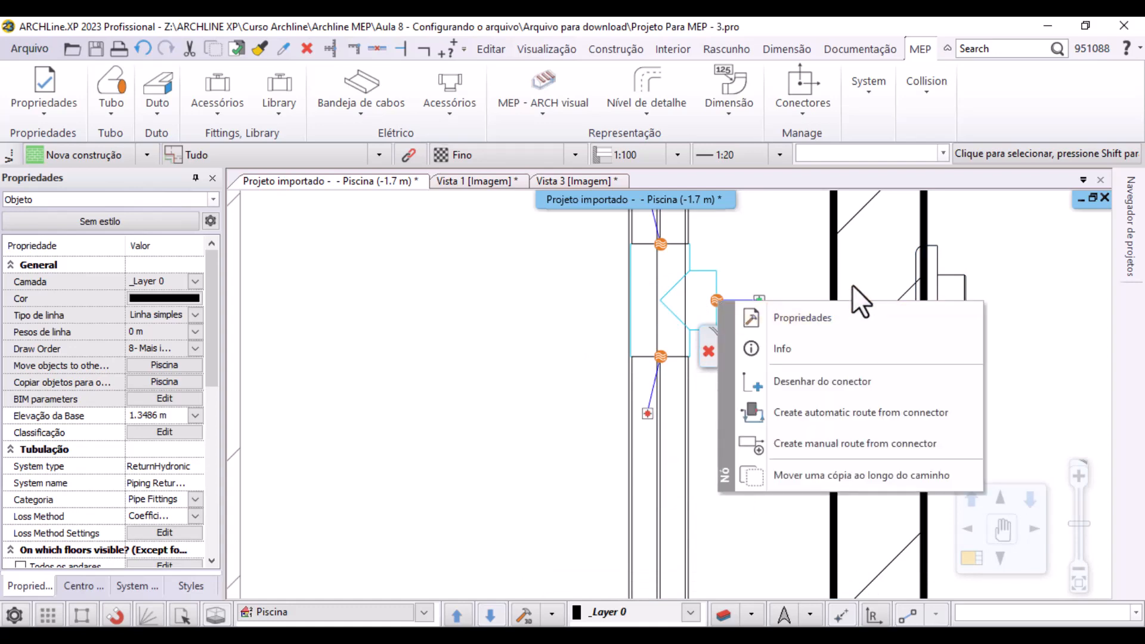
pyautogui.click(793, 393)
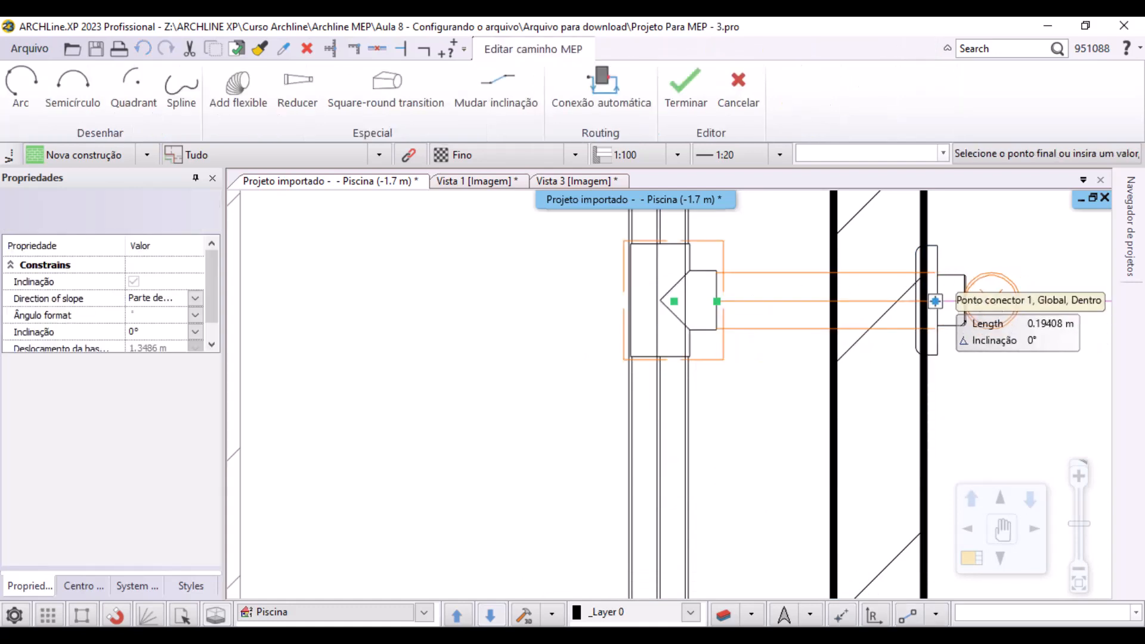
pyautogui.click(936, 302)
pyautogui.press('Return')
pyautogui.scroll(-2, 835, 315)
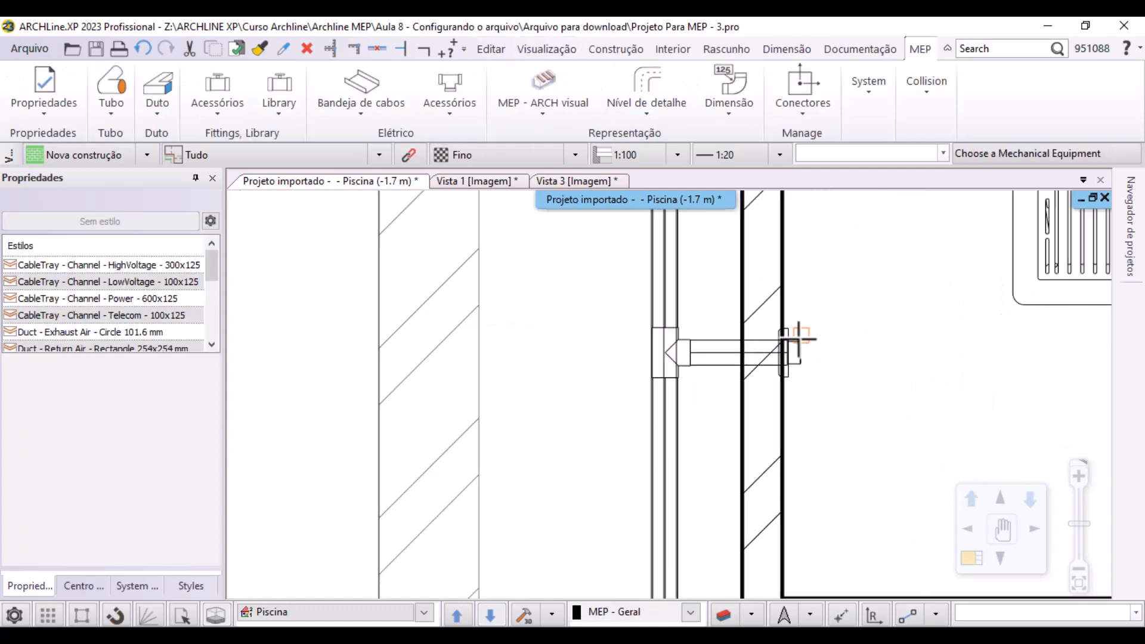
pyautogui.moveTo(799, 339); pyautogui.dragTo(492, 525, button='middle')
pyautogui.scroll(2, 442, 384)
pyautogui.press('Escape')
# Rotate the middle tee's connector 90° clockwise so its branch faces the pool wall
pyautogui.click(385, 303)
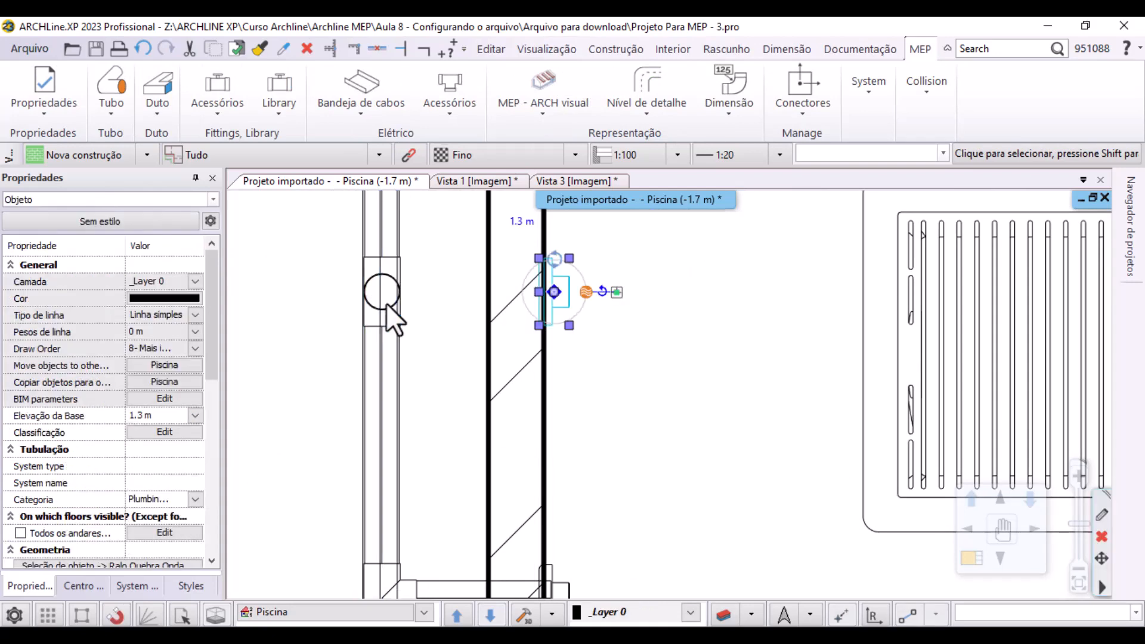
pyautogui.press('Escape')
pyautogui.click(431, 370)
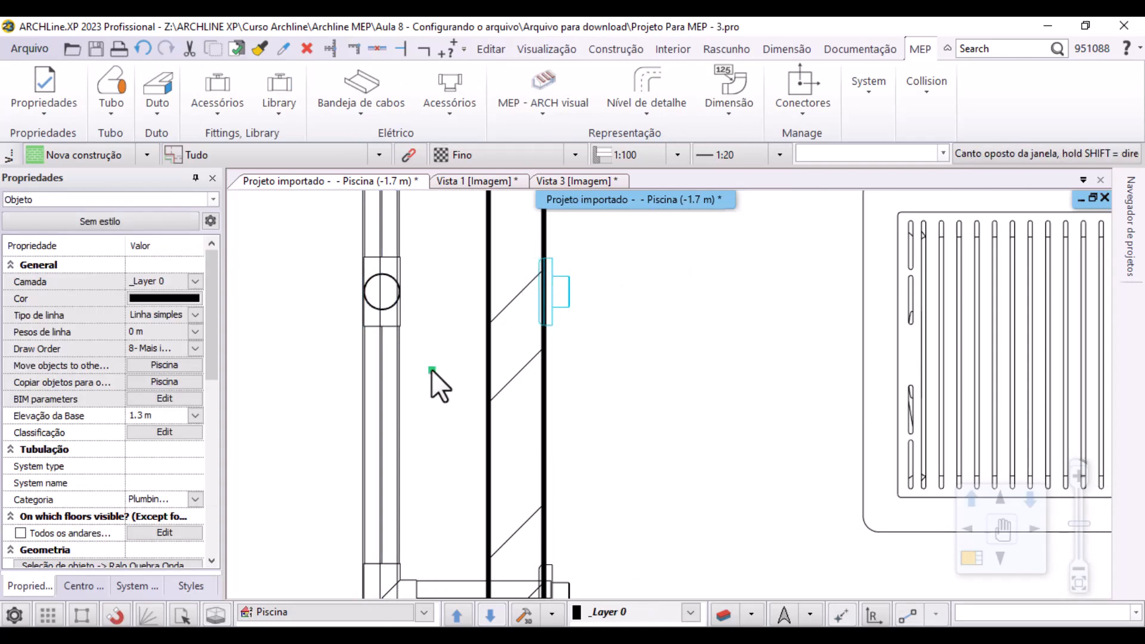
pyautogui.scroll(2, 400, 305)
pyautogui.click(487, 345)
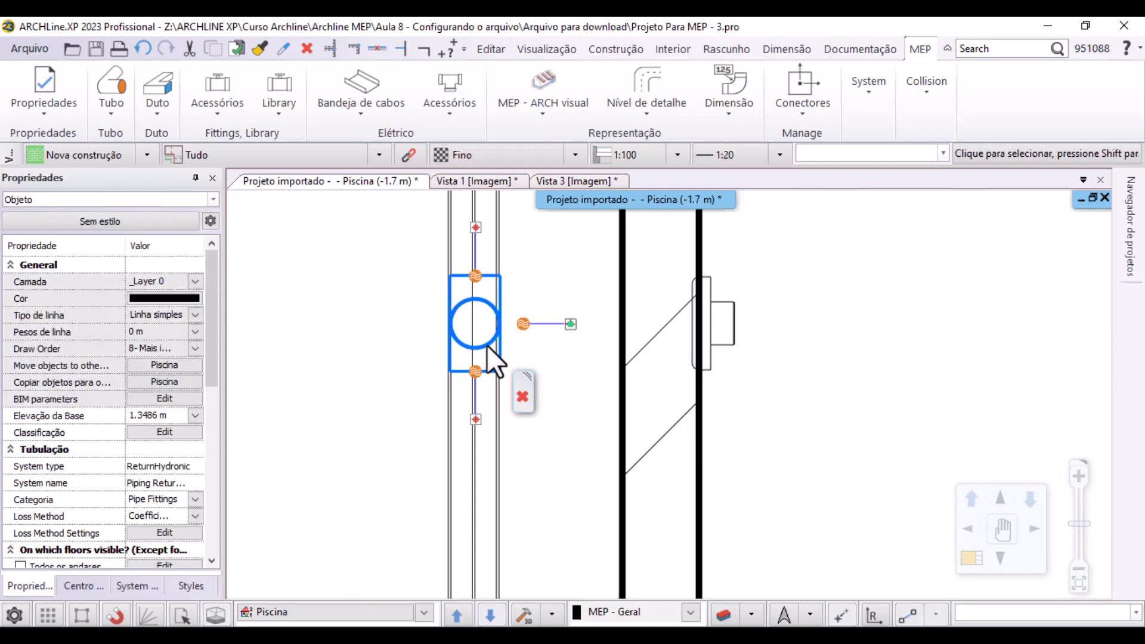
pyautogui.rightClick(476, 372)
pyautogui.moveTo(670, 507)
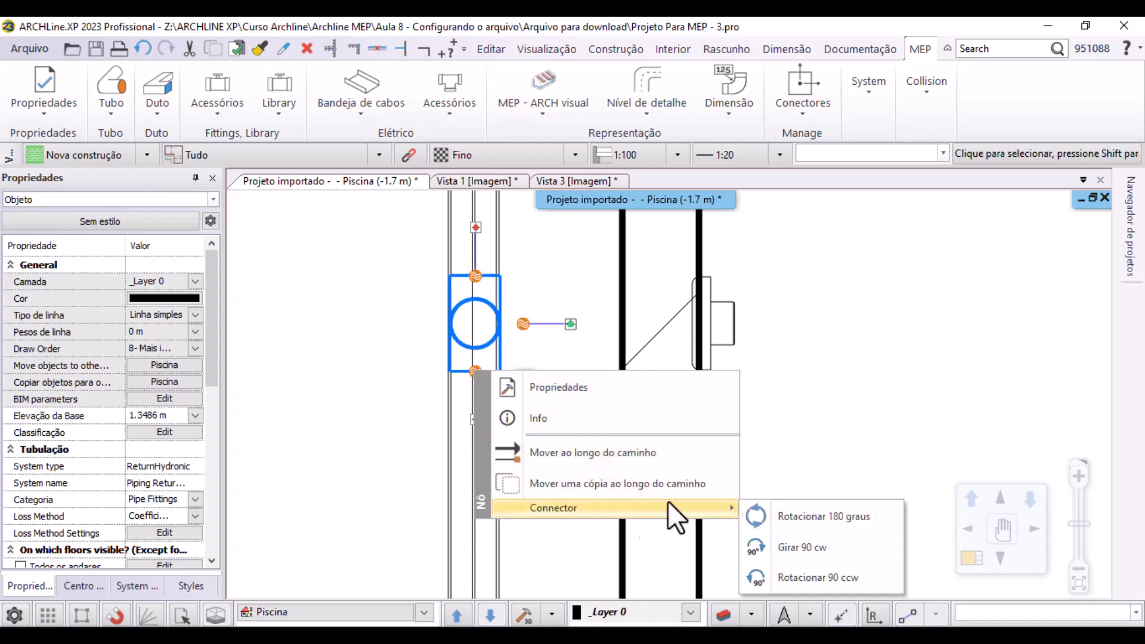
pyautogui.click(808, 549)
# Draw a straight pipe from the middle tee's branch connector to the middle side-wall fitting and finish the route
pyautogui.rightClick(523, 325)
pyautogui.click(630, 412)
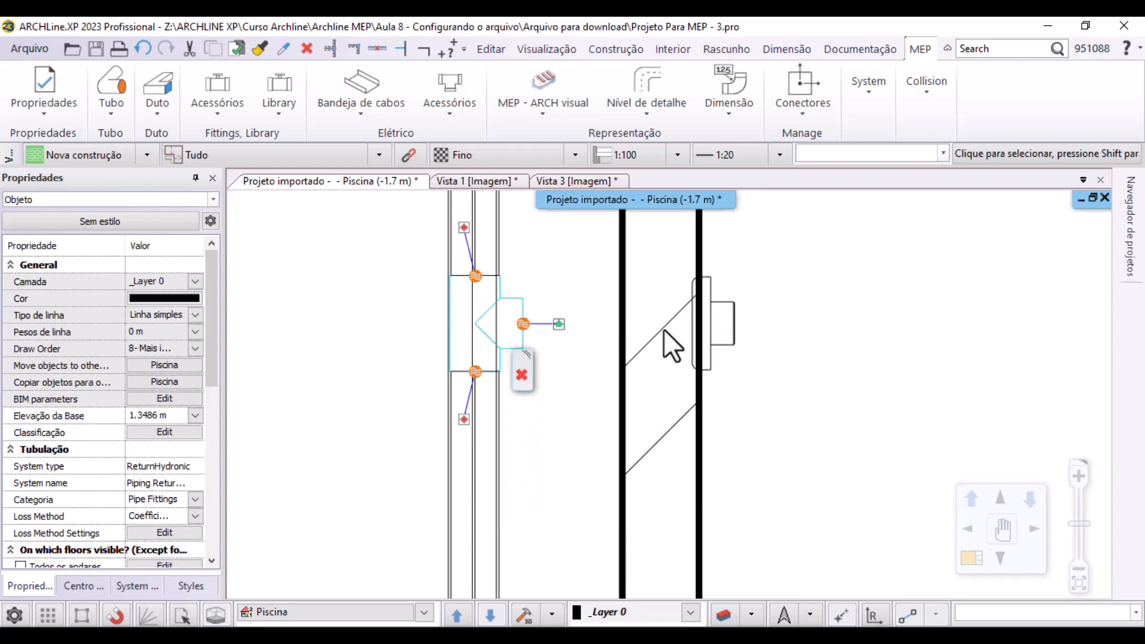
pyautogui.click(704, 327)
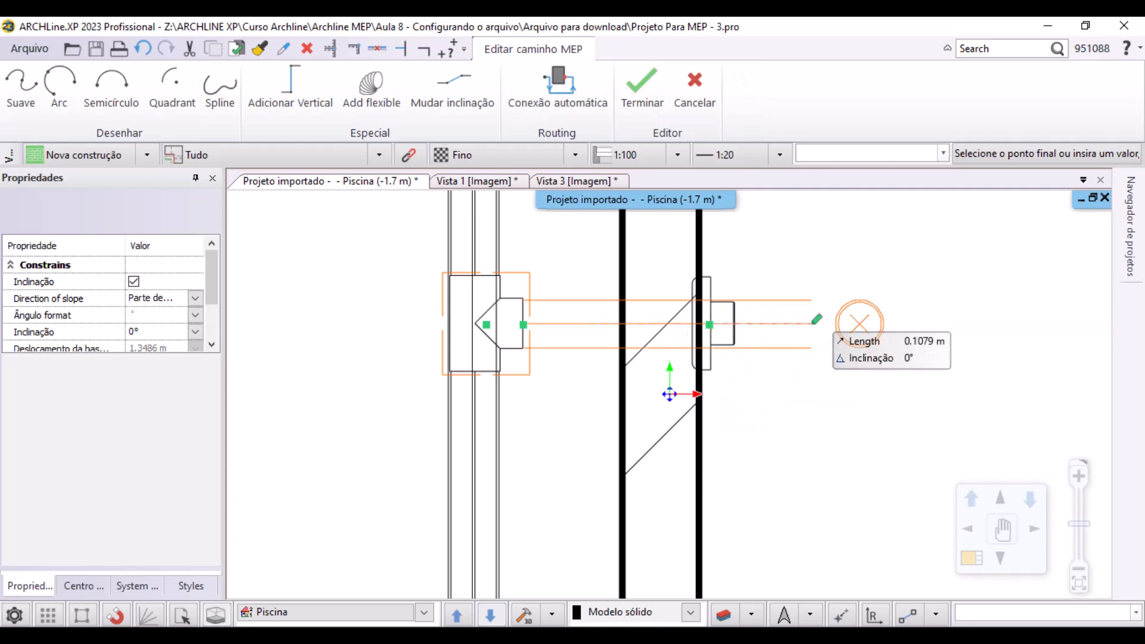
pyautogui.click(643, 91)
pyautogui.scroll(-5, 828, 367)
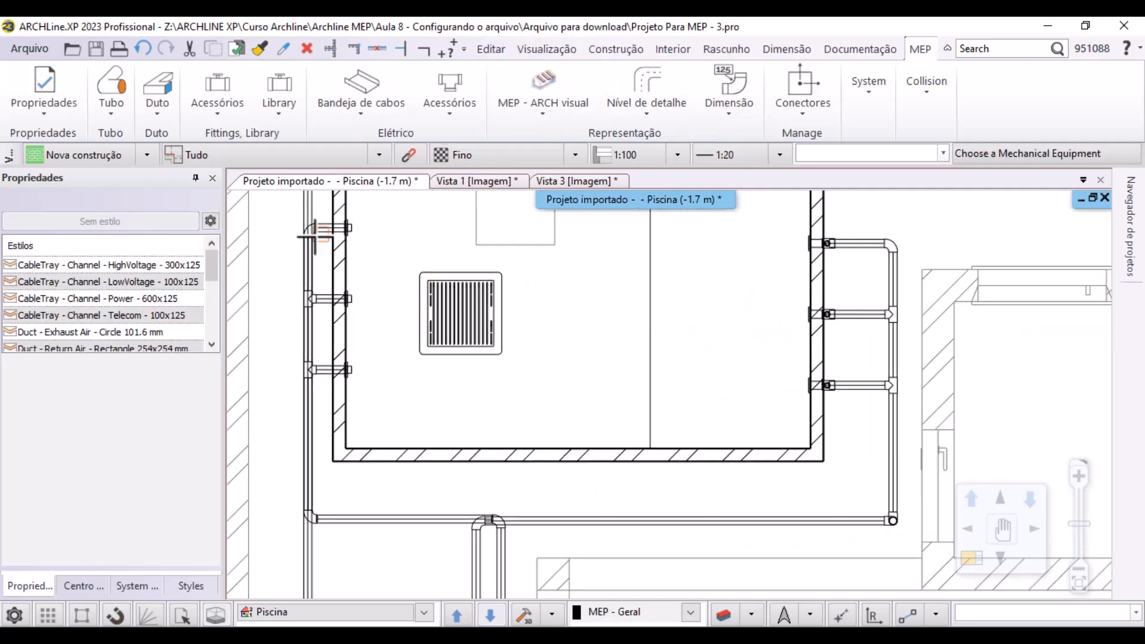
# Set the system classification of the filter valve's free lower connector to Return Hydronic
pyautogui.scroll(-1, 600, 381)
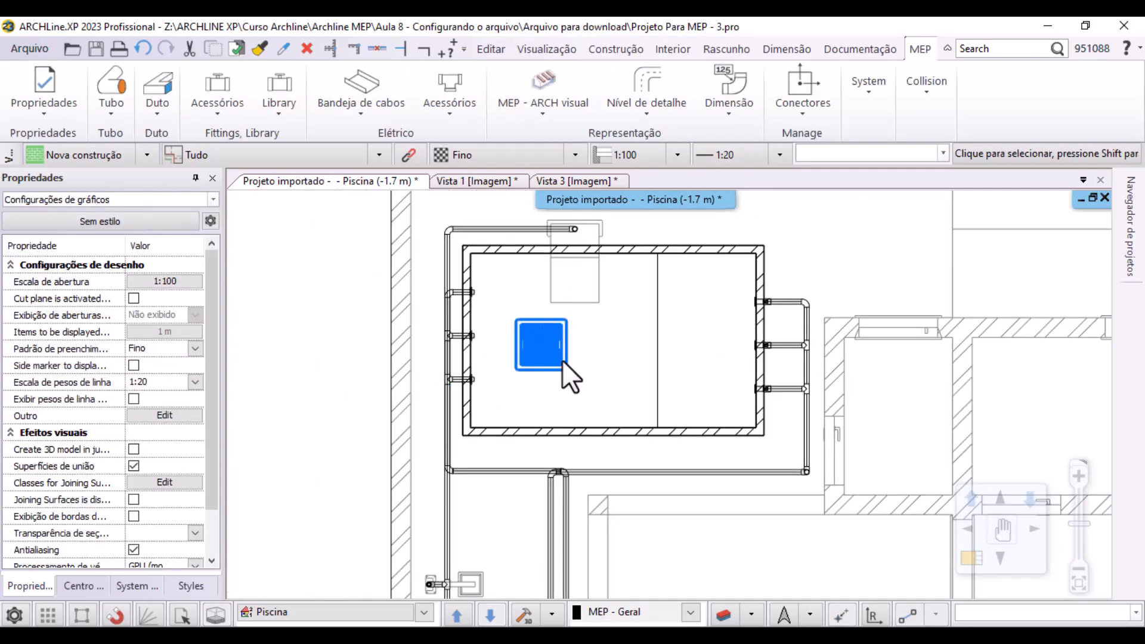
pyautogui.scroll(-2, 671, 385)
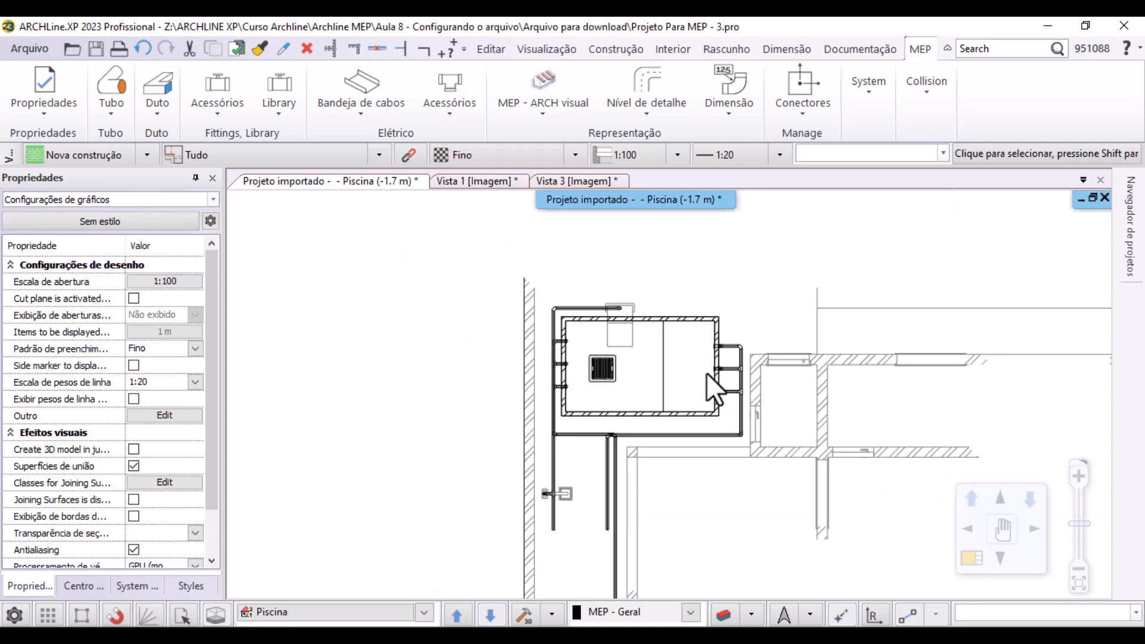
pyautogui.moveTo(706, 373); pyautogui.dragTo(484, 205, button='middle')
pyautogui.scroll(1, 333, 345)
pyautogui.moveTo(333, 345)
pyautogui.mouseDown(button='middle')
pyautogui.moveTo(406, 371)
pyautogui.moveTo(392, 199)
pyautogui.moveTo(372, 122)
pyautogui.mouseUp(button='middle')
pyautogui.scroll(1, 407, 371)
pyautogui.scroll(1, 371, 121)
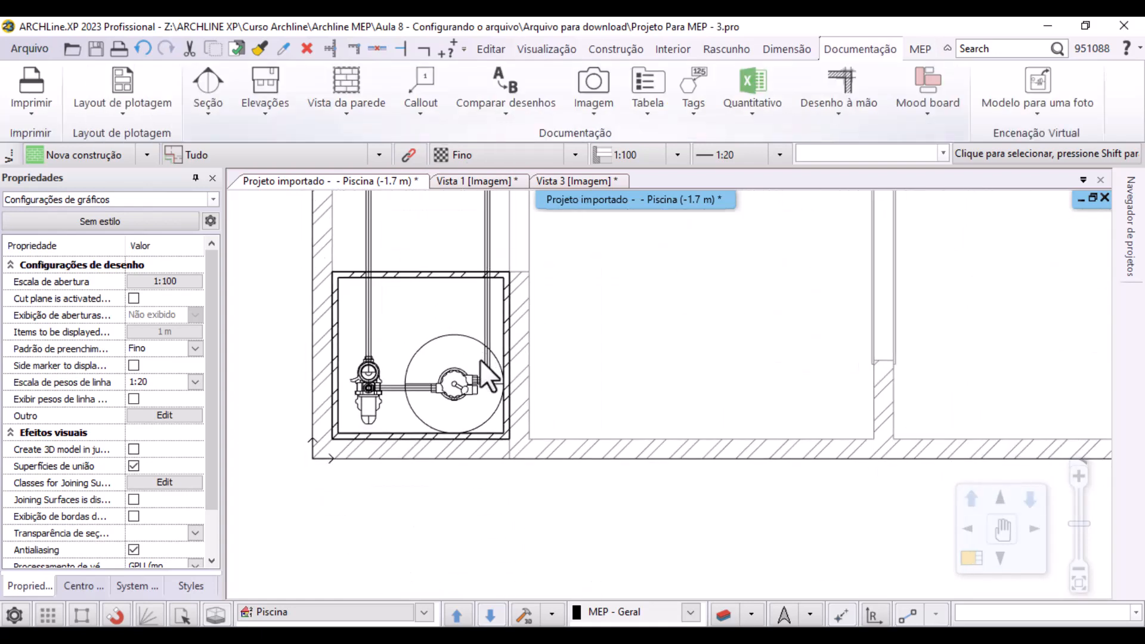
pyautogui.scroll(2, 481, 359)
pyautogui.moveTo(481, 359); pyautogui.dragTo(624, 380, button='middle')
pyautogui.click(616, 438)
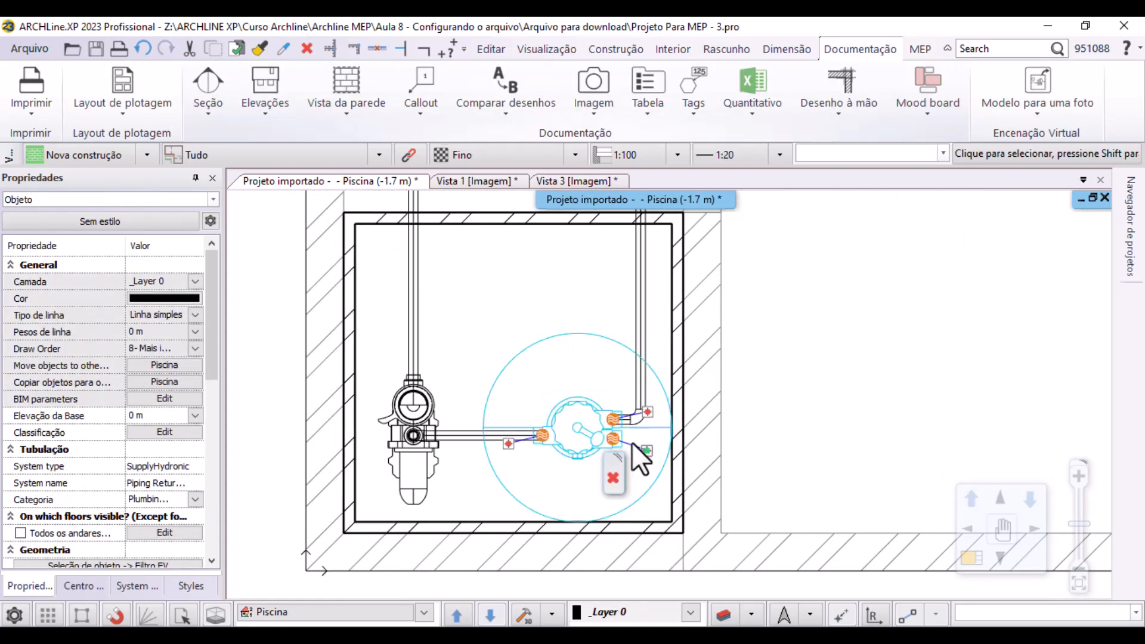
pyautogui.click(622, 440)
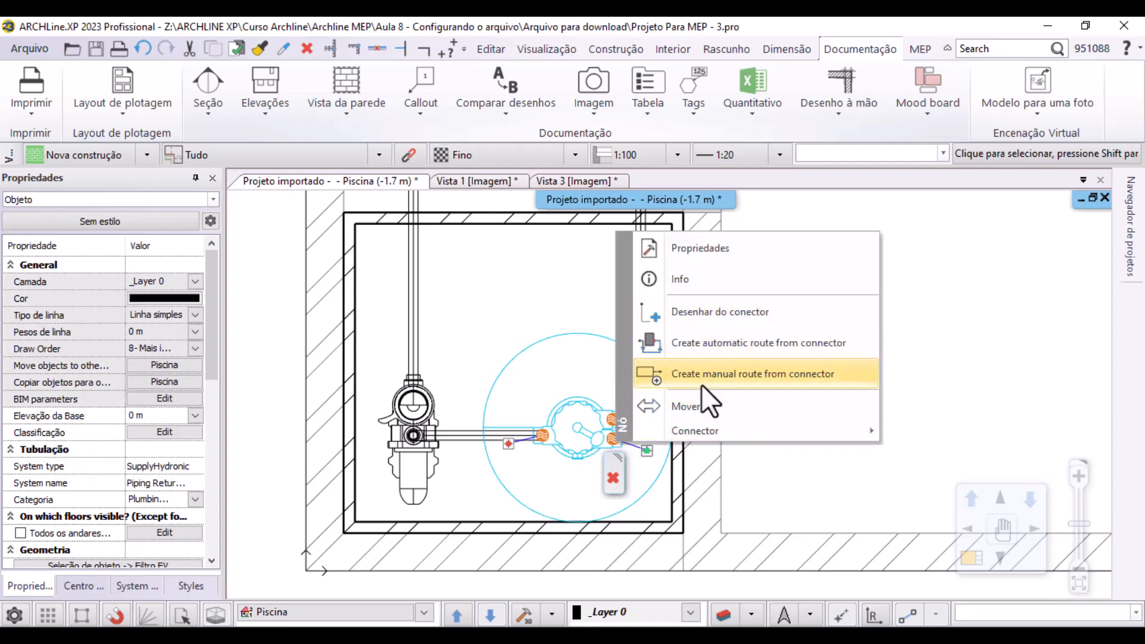
pyautogui.click(676, 246)
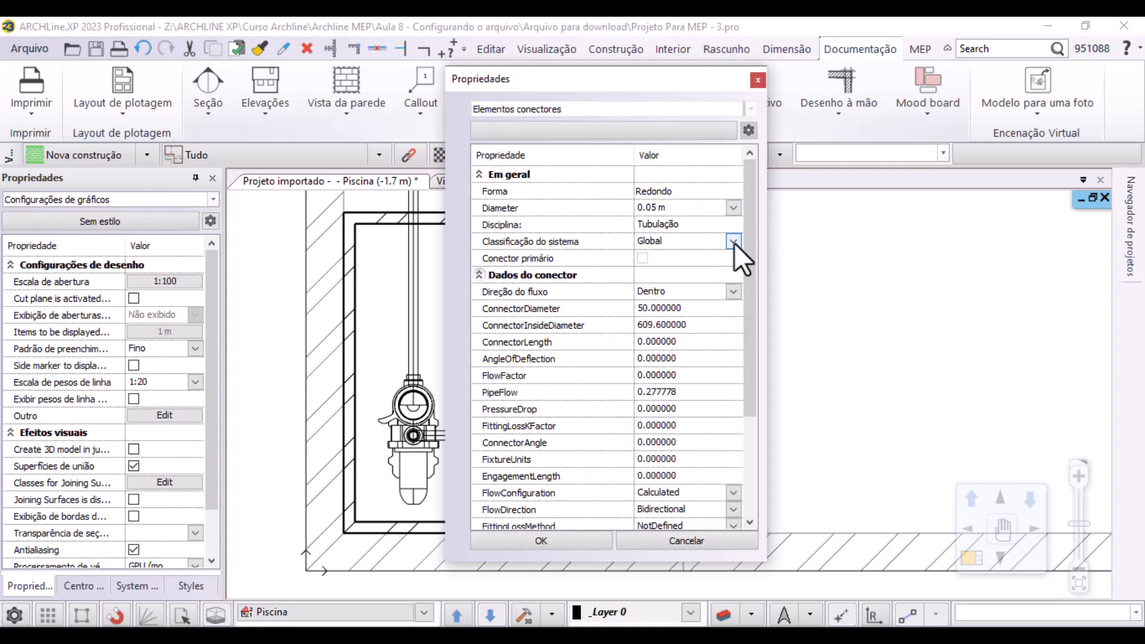
pyautogui.click(734, 241)
pyautogui.click(700, 269)
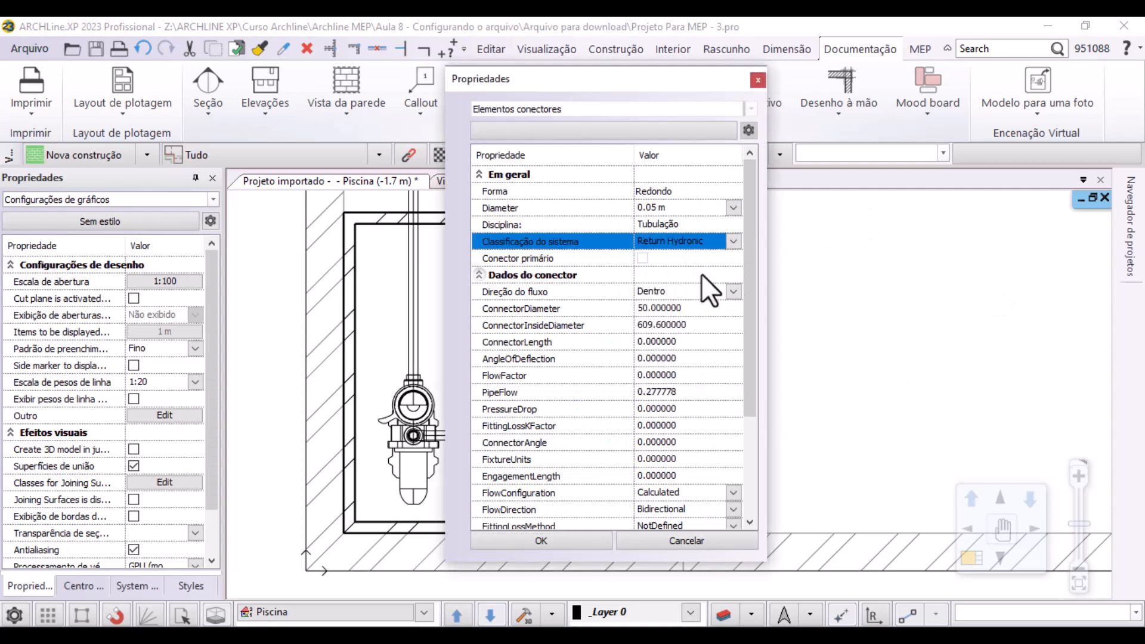
pyautogui.click(563, 543)
# Check the system classification in the pool floor drain's connector properties and close them
pyautogui.scroll(-3, 488, 278)
pyautogui.scroll(1, 668, 286)
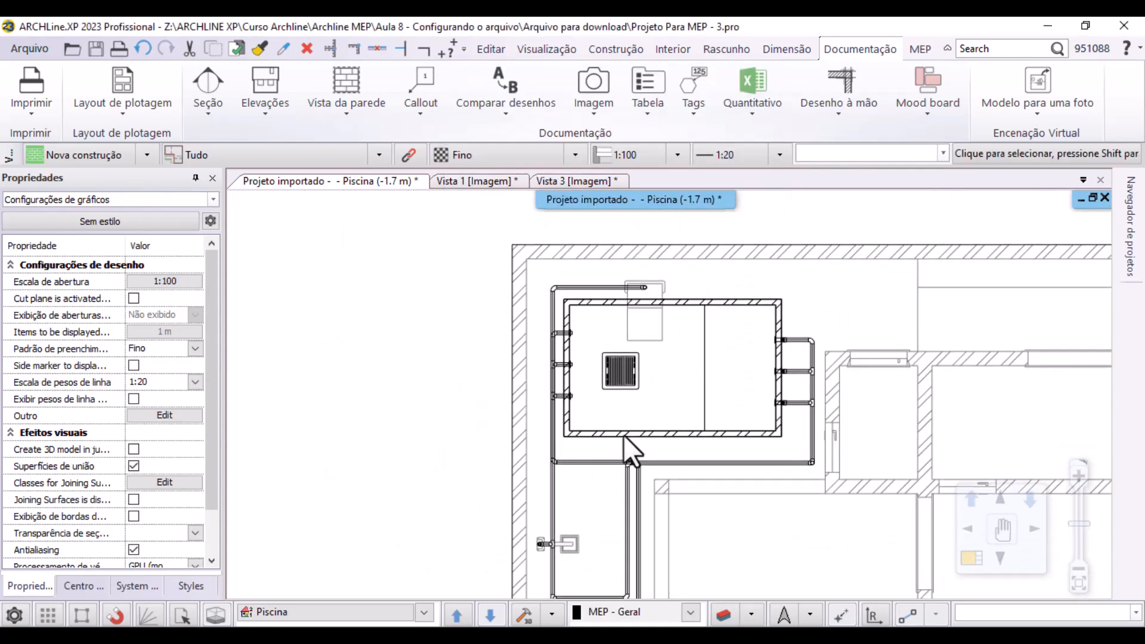
pyautogui.scroll(1, 636, 382)
pyautogui.click(639, 382)
pyautogui.rightClick(609, 382)
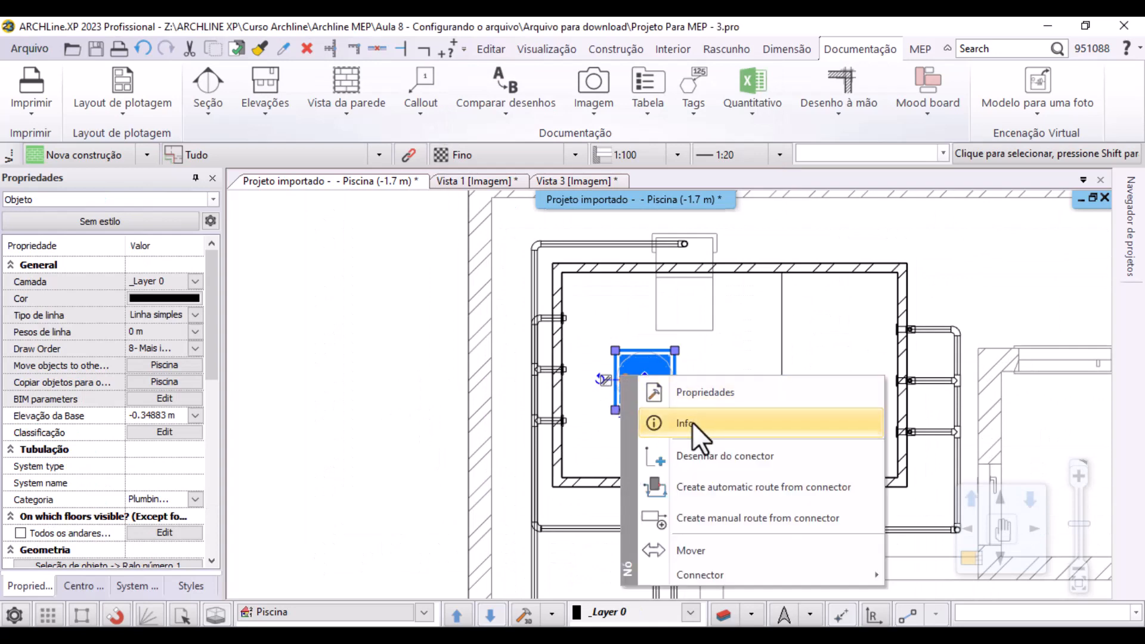
pyautogui.click(692, 422)
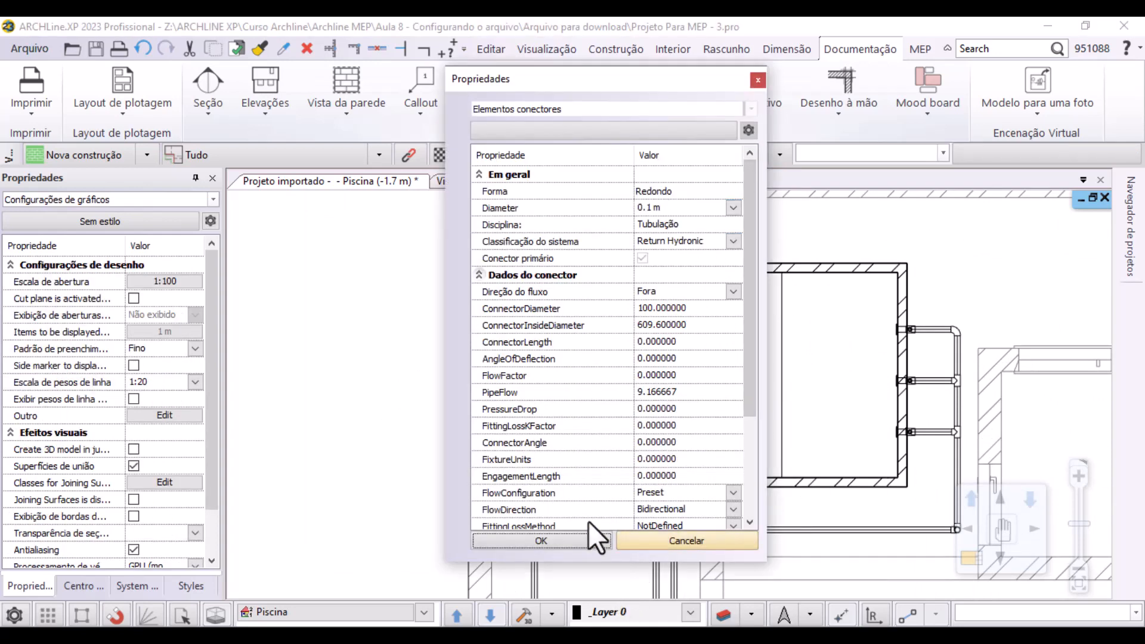
pyautogui.click(584, 544)
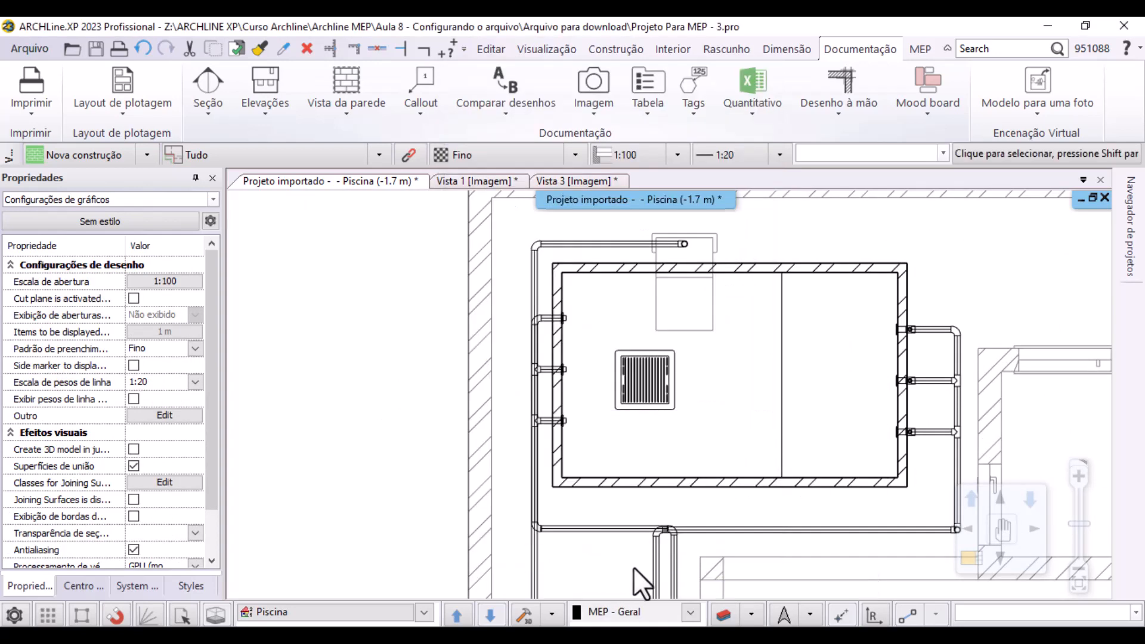
# Start a pipe route from the filter valve's free lower connector and run it about 0.13 m toward the adjacent wall
pyautogui.scroll(-2, 745, 322)
pyautogui.moveTo(740, 507); pyautogui.dragTo(567, 236, button='middle')
pyautogui.scroll(-3, 555, 430)
pyautogui.scroll(7, 531, 527)
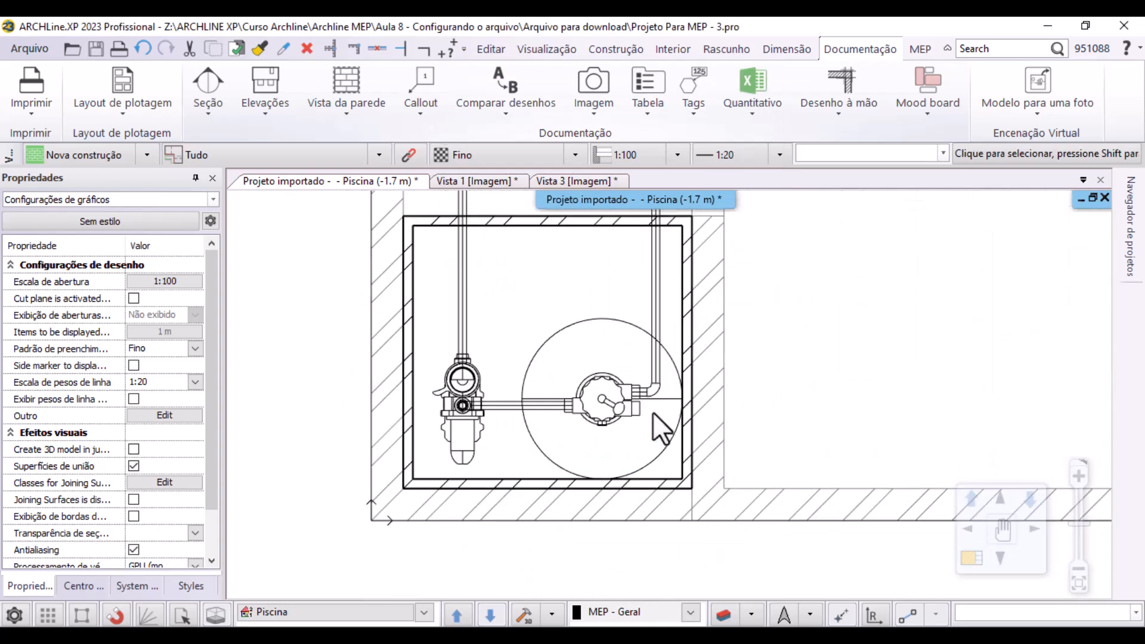
pyautogui.scroll(3, 653, 413)
pyautogui.click(649, 415)
pyautogui.rightClick(628, 385)
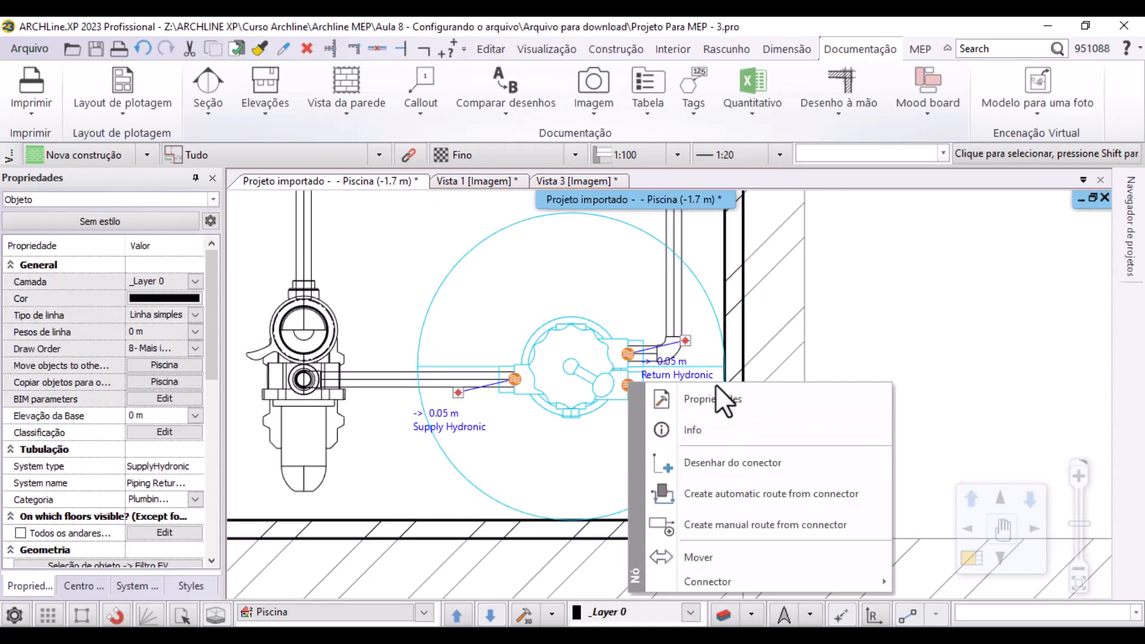
pyautogui.click(564, 443)
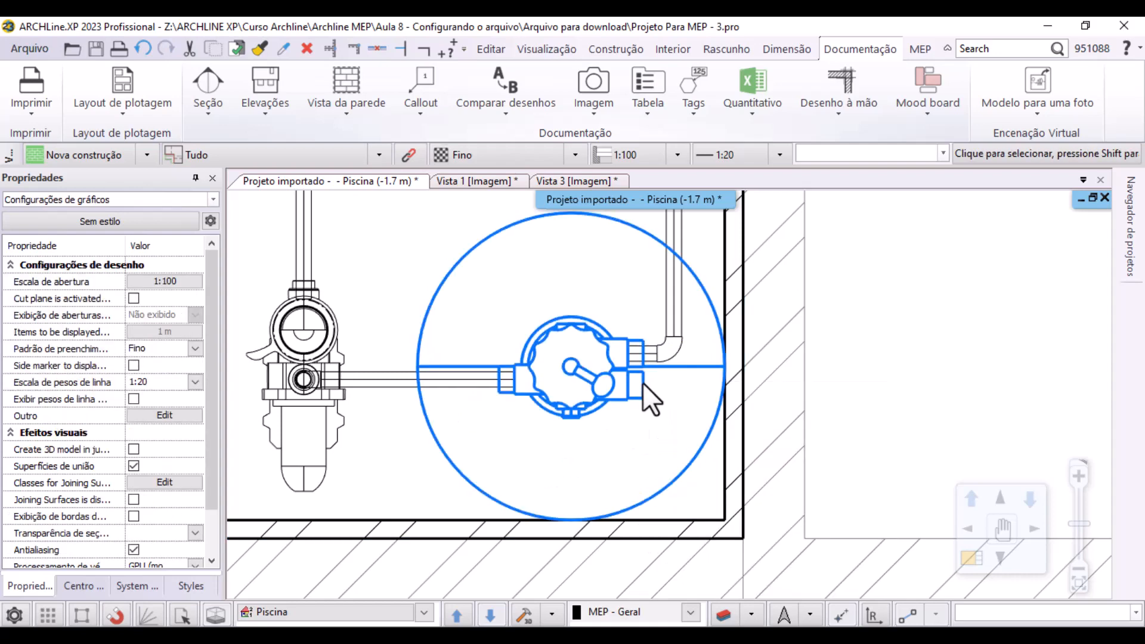
pyautogui.click(643, 389)
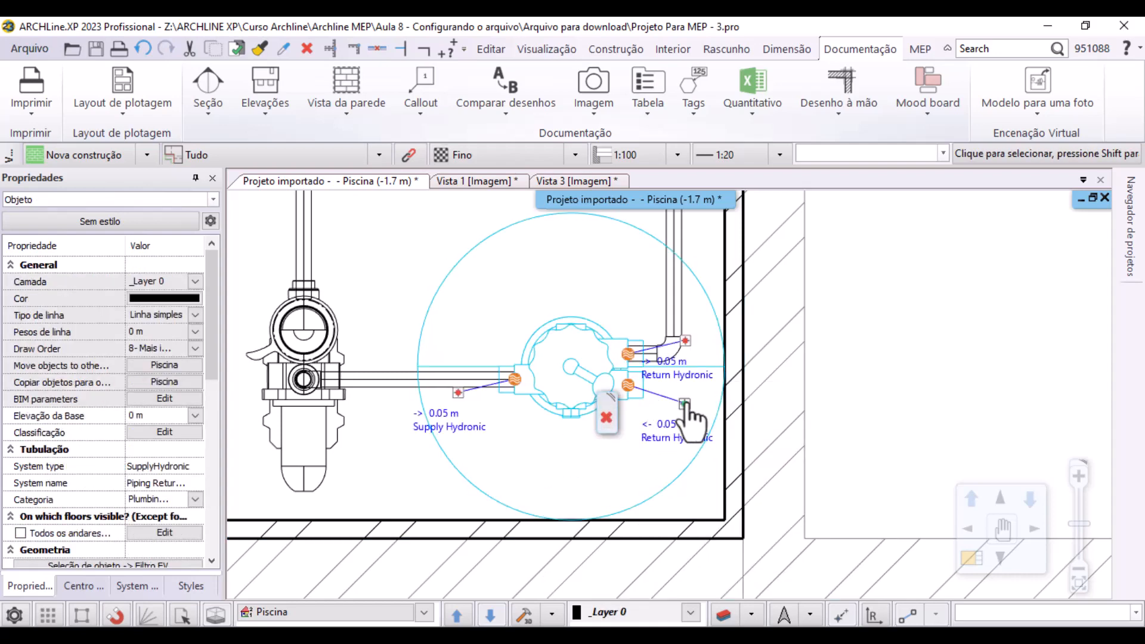
pyautogui.click(685, 405)
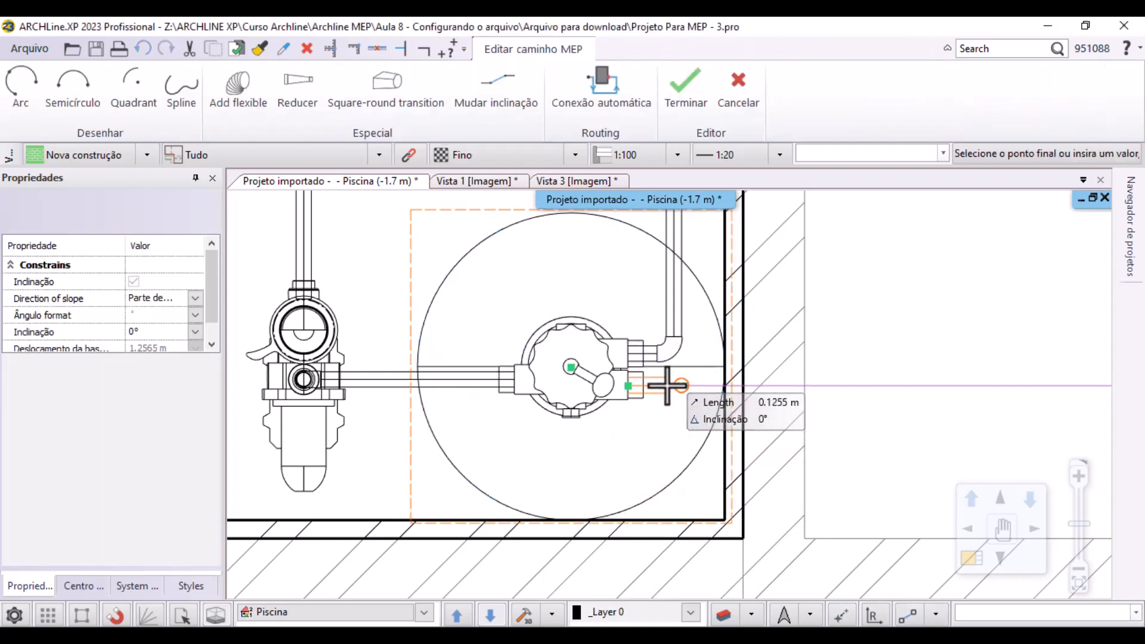
pyautogui.click(669, 384)
# Extend the route about 4.5 m at 90° along the existing return pipe, ending just outside the pool wall
pyautogui.scroll(-3, 588, 358)
pyautogui.scroll(5, 637, 388)
pyautogui.moveTo(659, 335); pyautogui.dragTo(644, 517, button='middle')
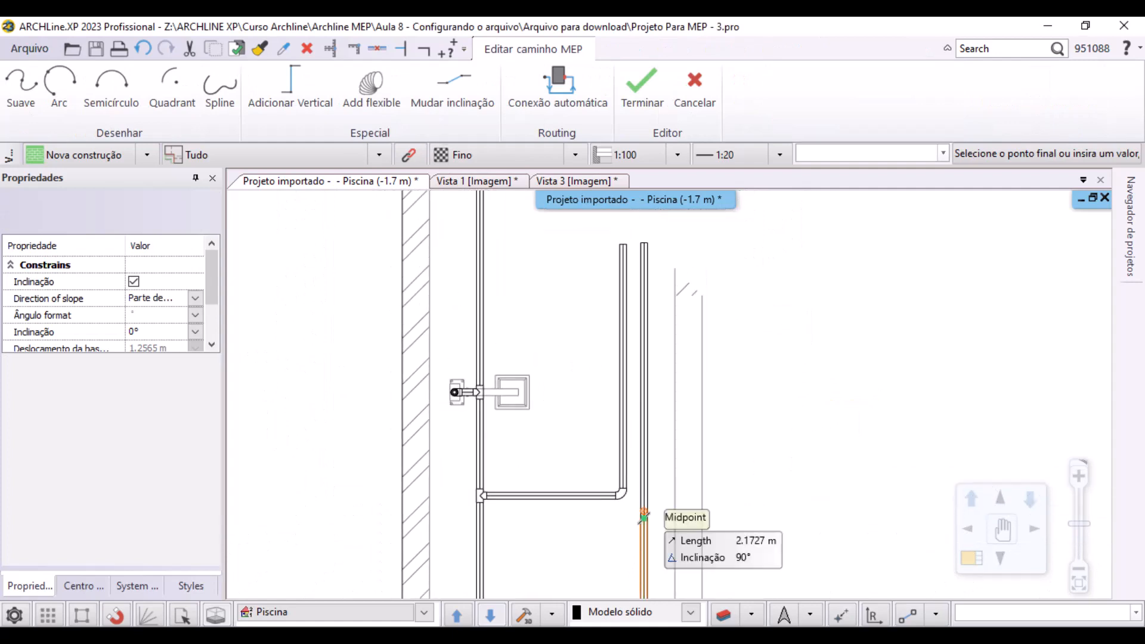
pyautogui.scroll(3, 656, 292)
pyautogui.moveTo(670, 235); pyautogui.dragTo(667, 399, button='middle')
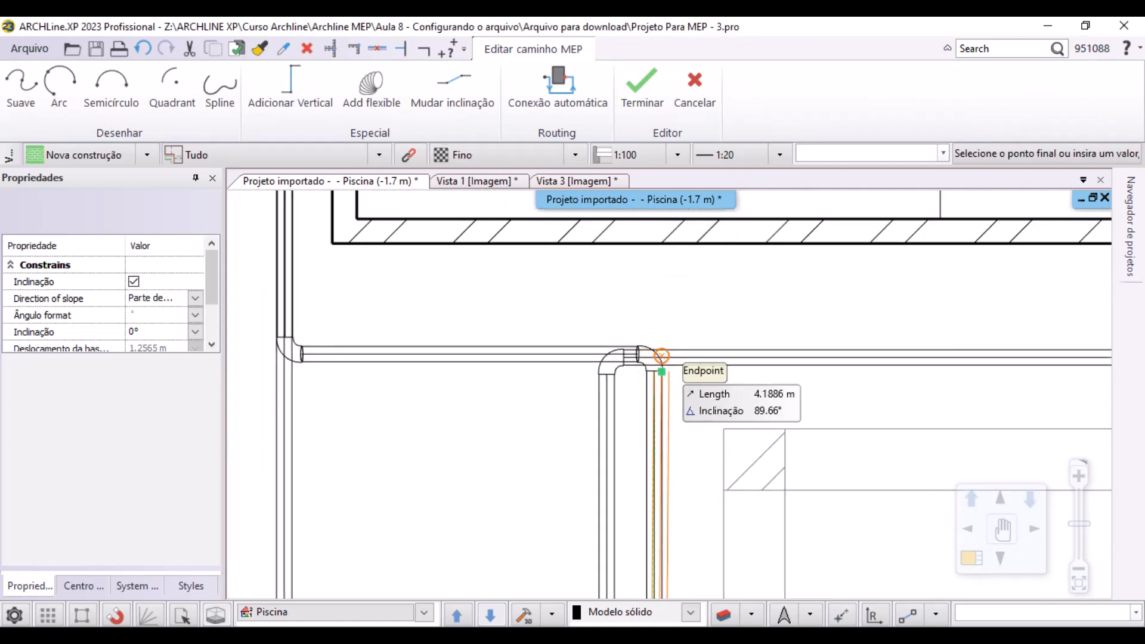
pyautogui.scroll(-1, 666, 388)
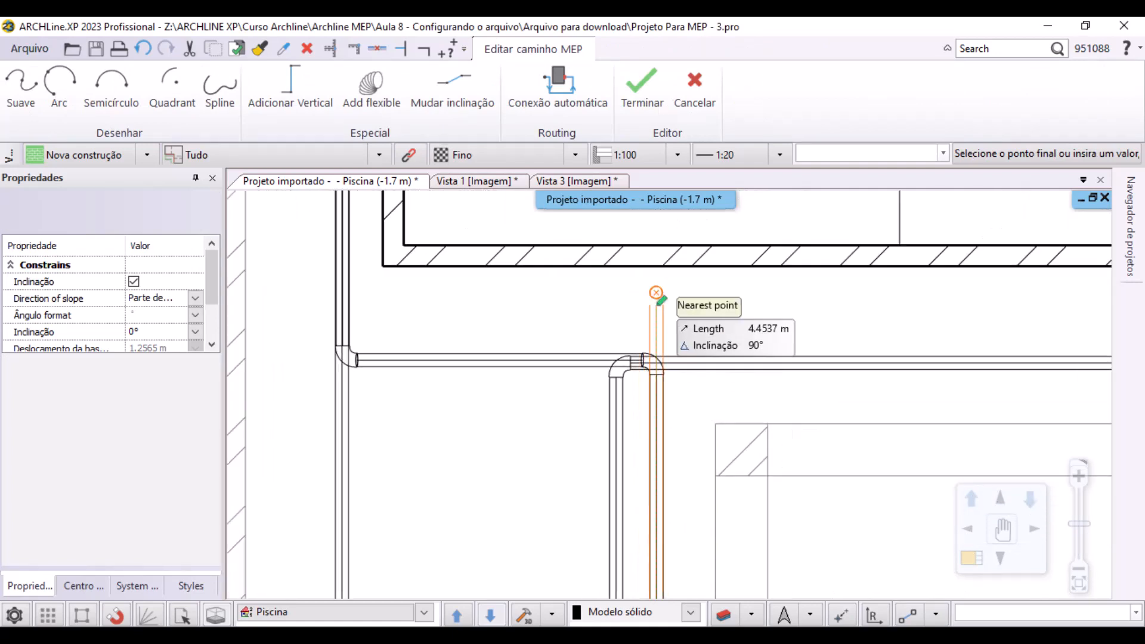
pyautogui.moveTo(660, 299); pyautogui.dragTo(656, 448, button='middle')
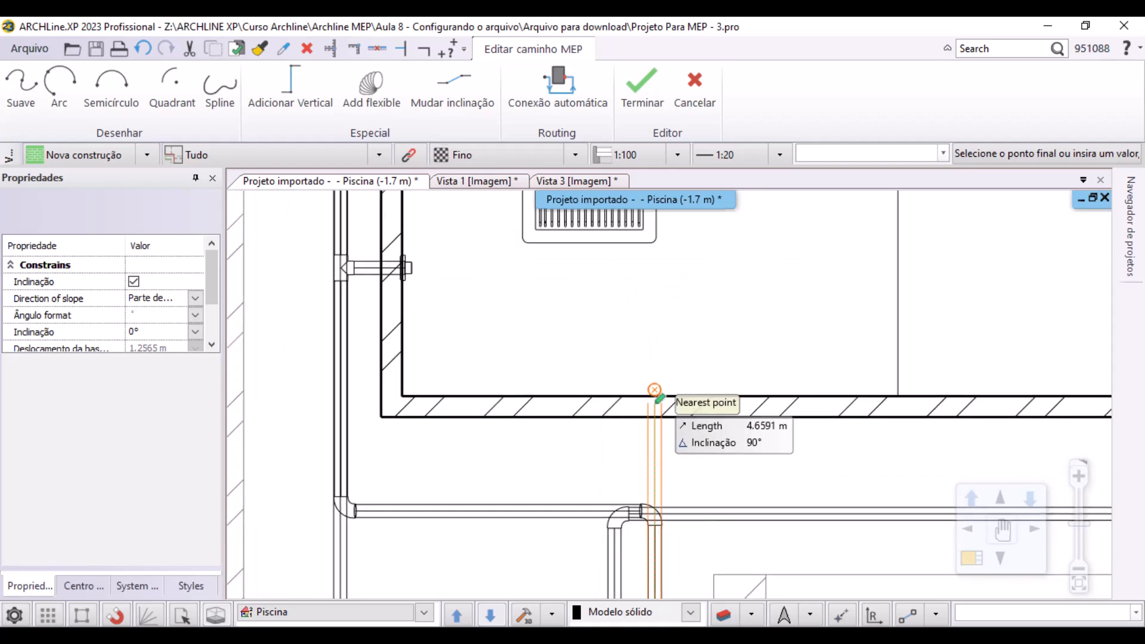
pyautogui.click(657, 441)
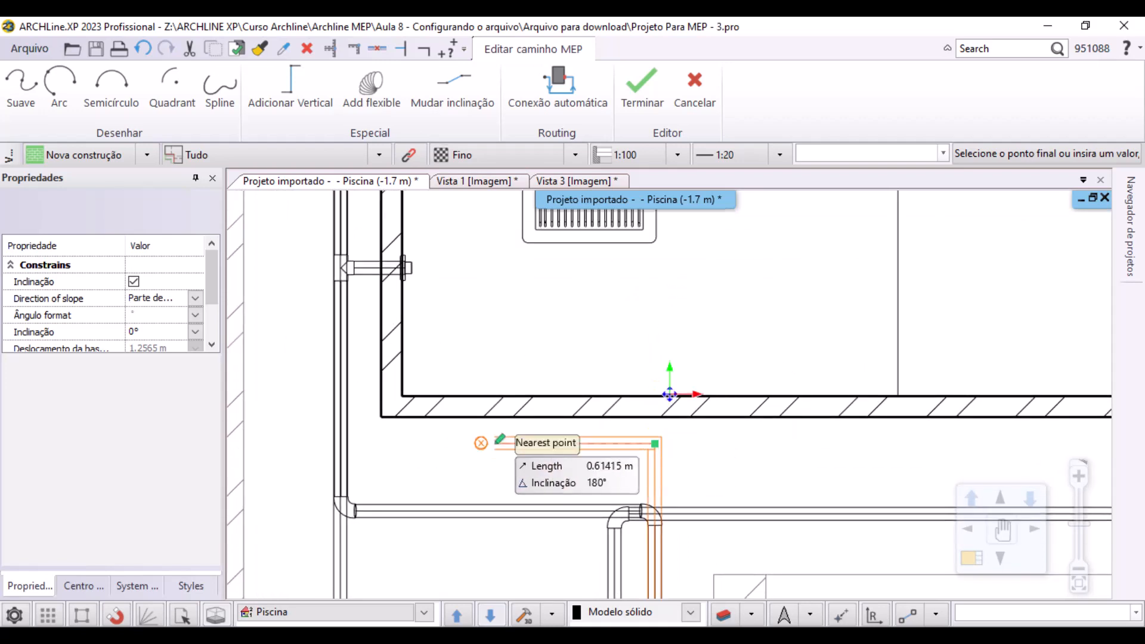
# Continue the pipe about 0.69 m at 180°, run it about 1 m into the pool beside the floor drain, and finish the route
pyautogui.scroll(-1, 441, 450)
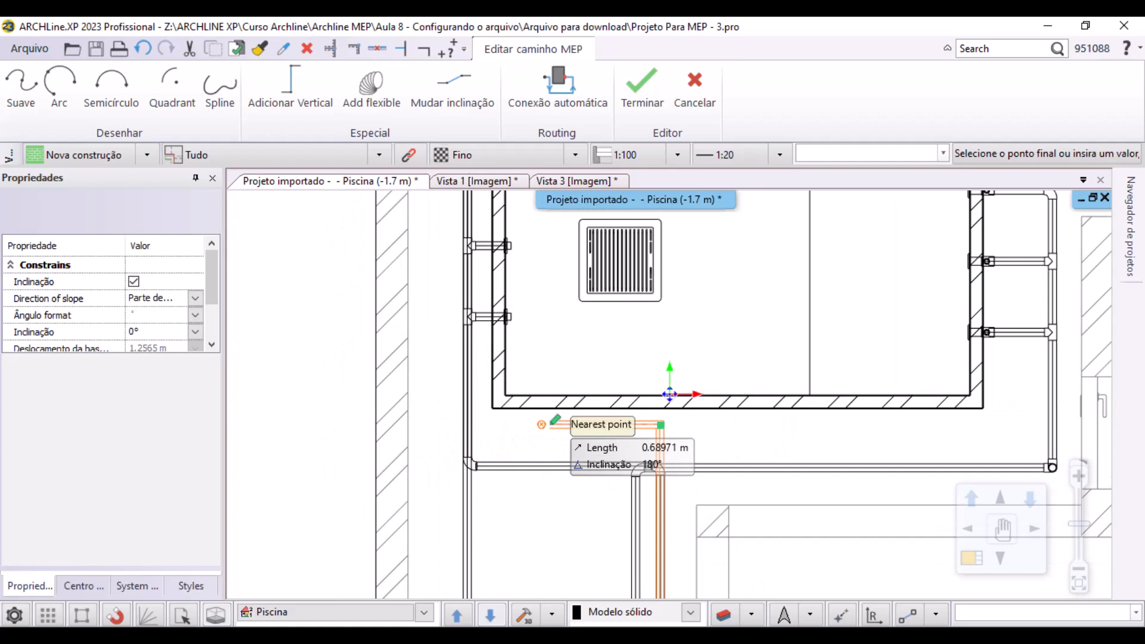
pyautogui.click(552, 424)
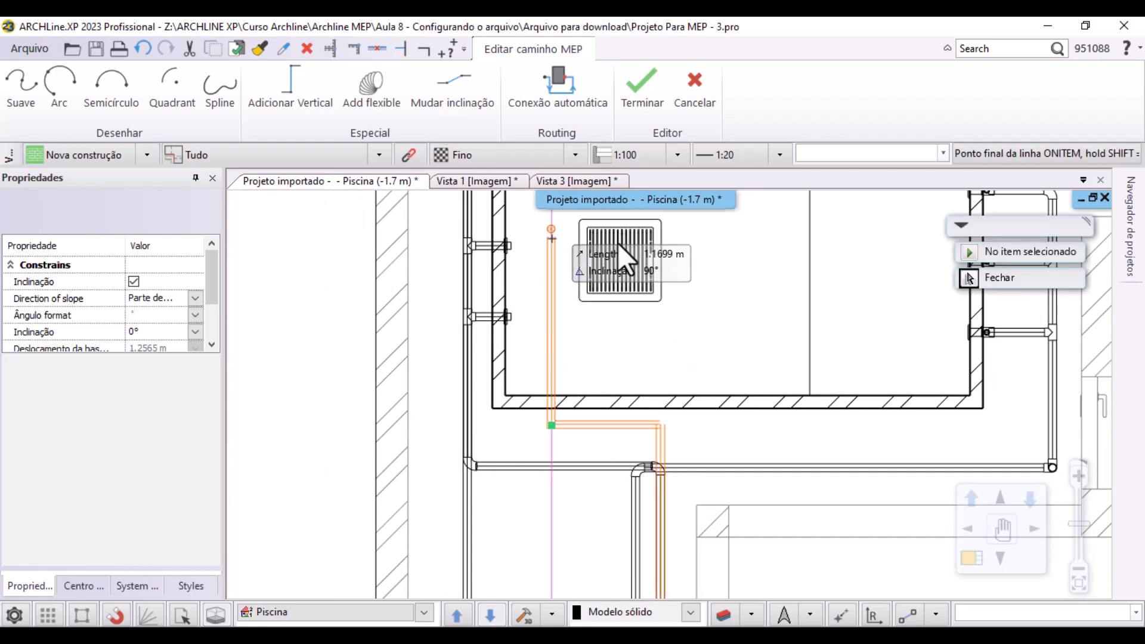
pyautogui.moveTo(618, 243); pyautogui.dragTo(575, 421, button='middle')
pyautogui.click(549, 423)
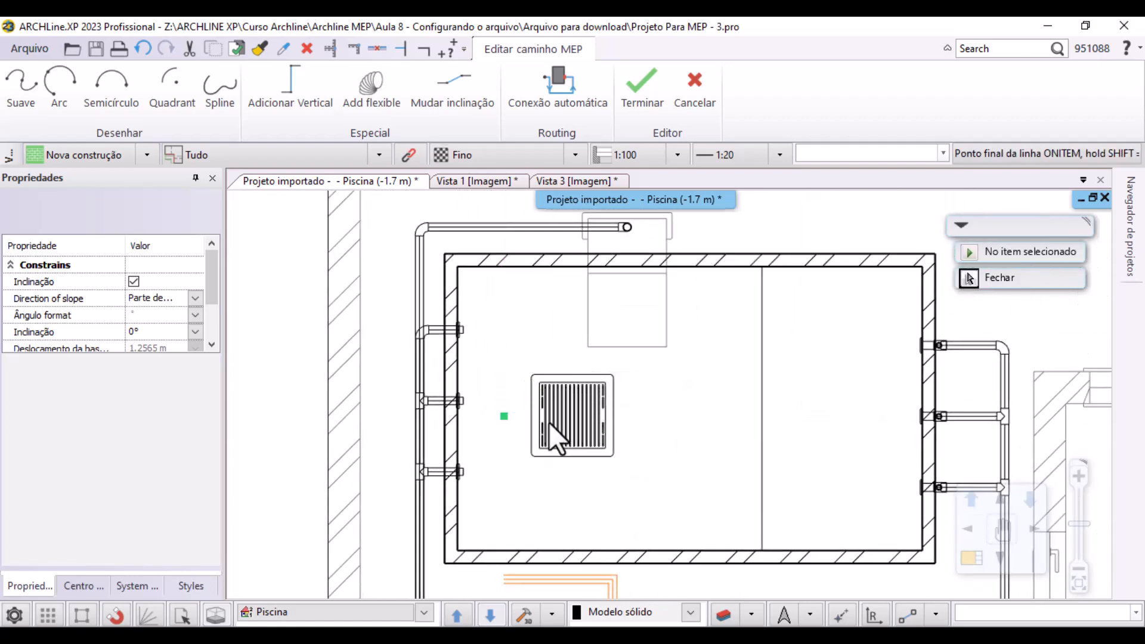
pyautogui.press('Escape')
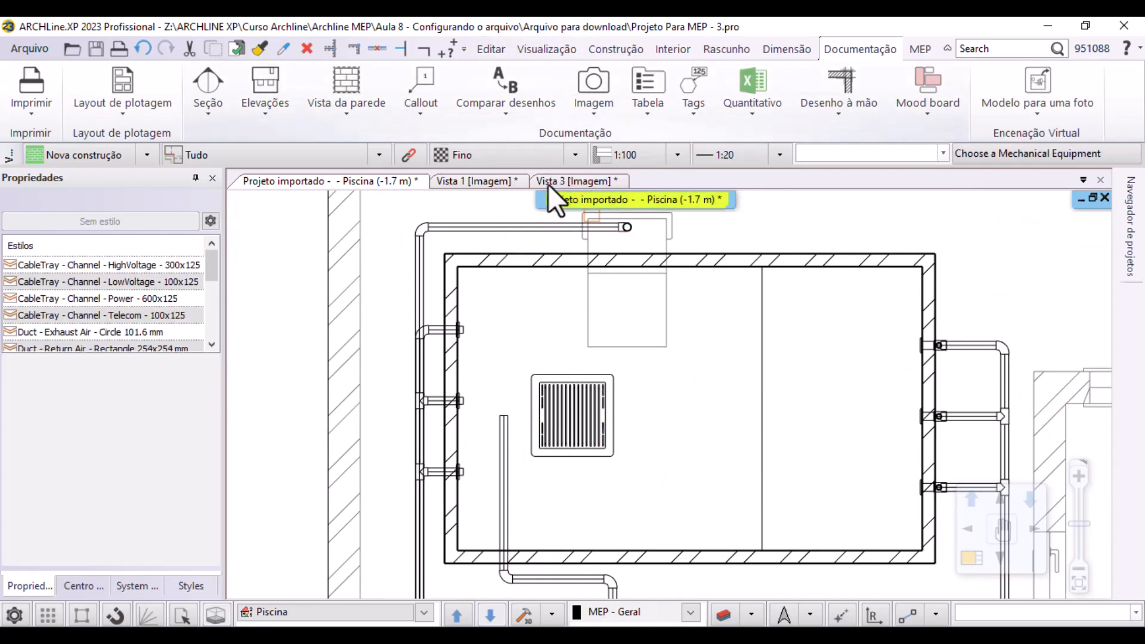
# Switch to the Vista 3 view and examine the new pipe run's height and position relative to the floor drain
pyautogui.click(565, 182)
pyautogui.scroll(-7, 771, 364)
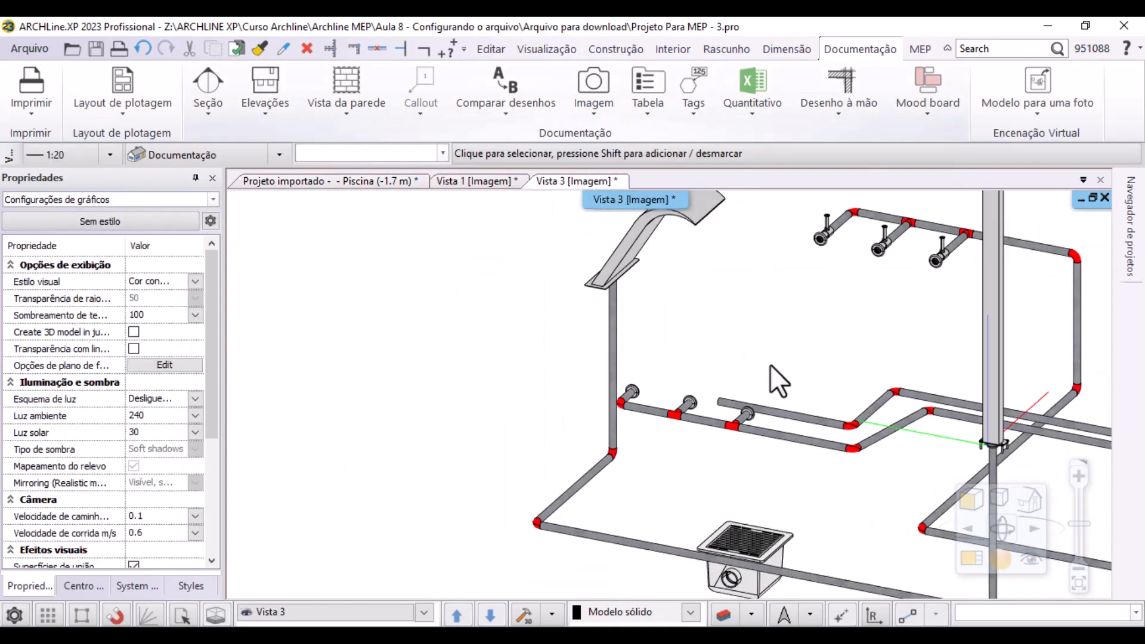
pyautogui.moveTo(867, 363); pyautogui.dragTo(714, 382, button='middle')
pyautogui.scroll(3, 974, 370)
pyautogui.moveTo(975, 370); pyautogui.dragTo(711, 491, button='middle')
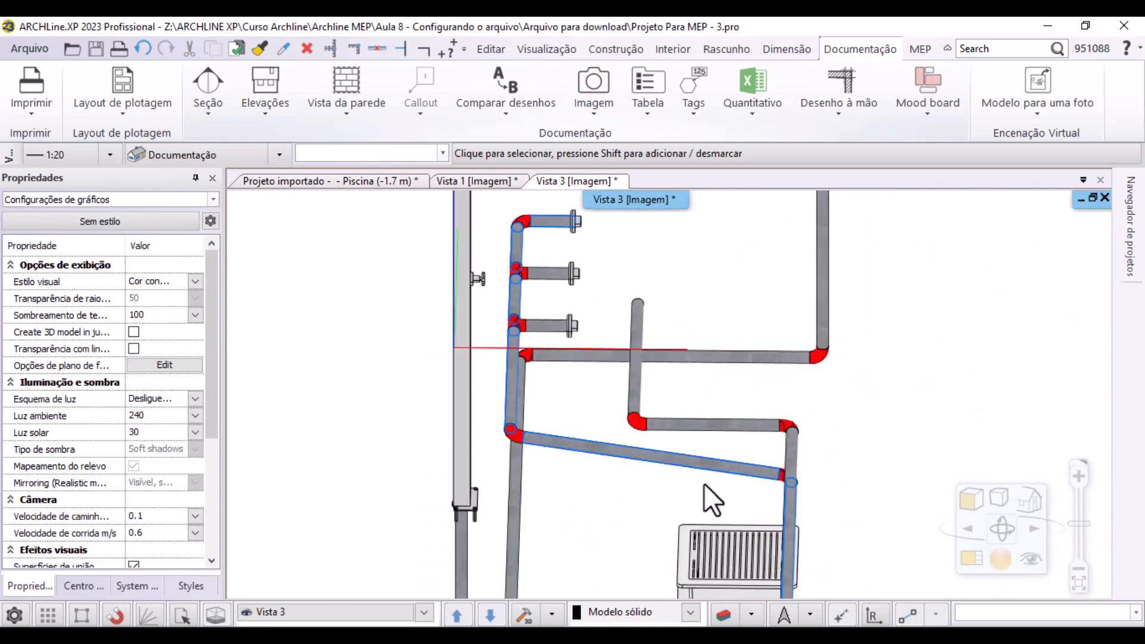
pyautogui.moveTo(749, 531); pyautogui.dragTo(817, 295, button='middle')
pyautogui.scroll(-2, 821, 322)
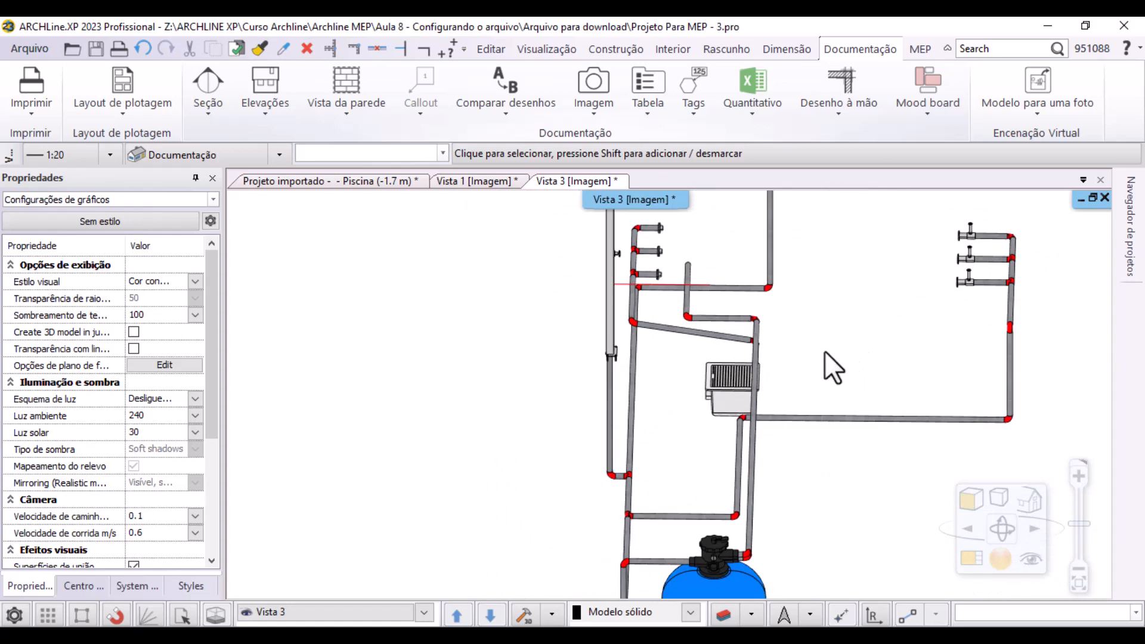
pyautogui.moveTo(551, 401); pyautogui.dragTo(528, 372, button='middle')
# Move the new route's last pipe segment vertically down to the level of the floor drain's side outlet
pyautogui.click(518, 343)
pyautogui.scroll(4, 491, 341)
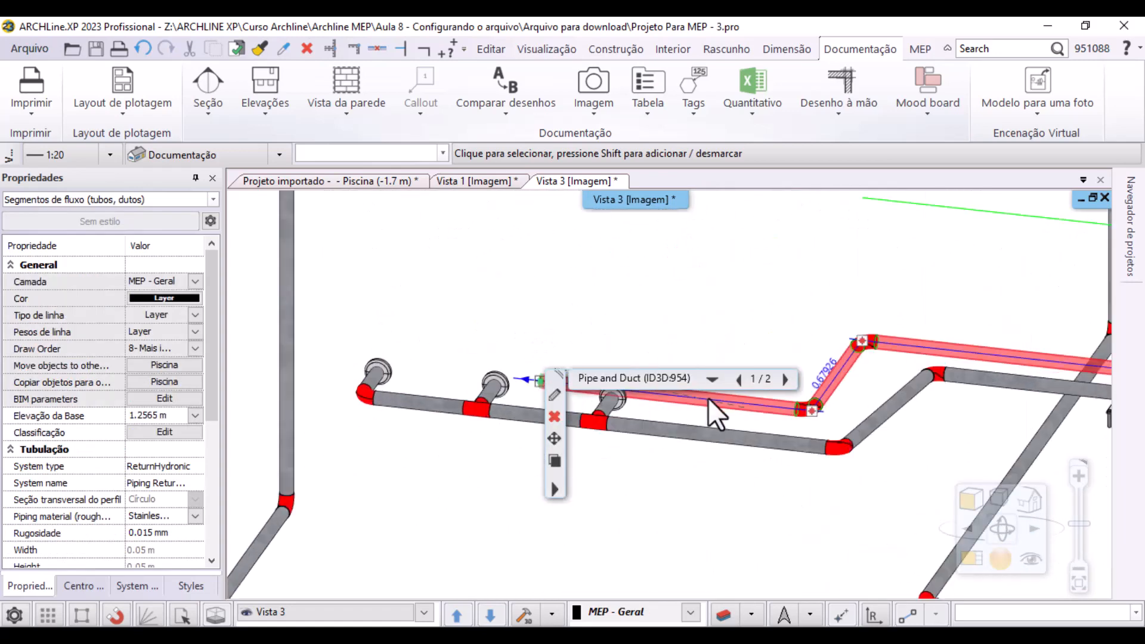
pyautogui.moveTo(722, 418)
pyautogui.click(787, 185)
pyautogui.scroll(-3, 667, 475)
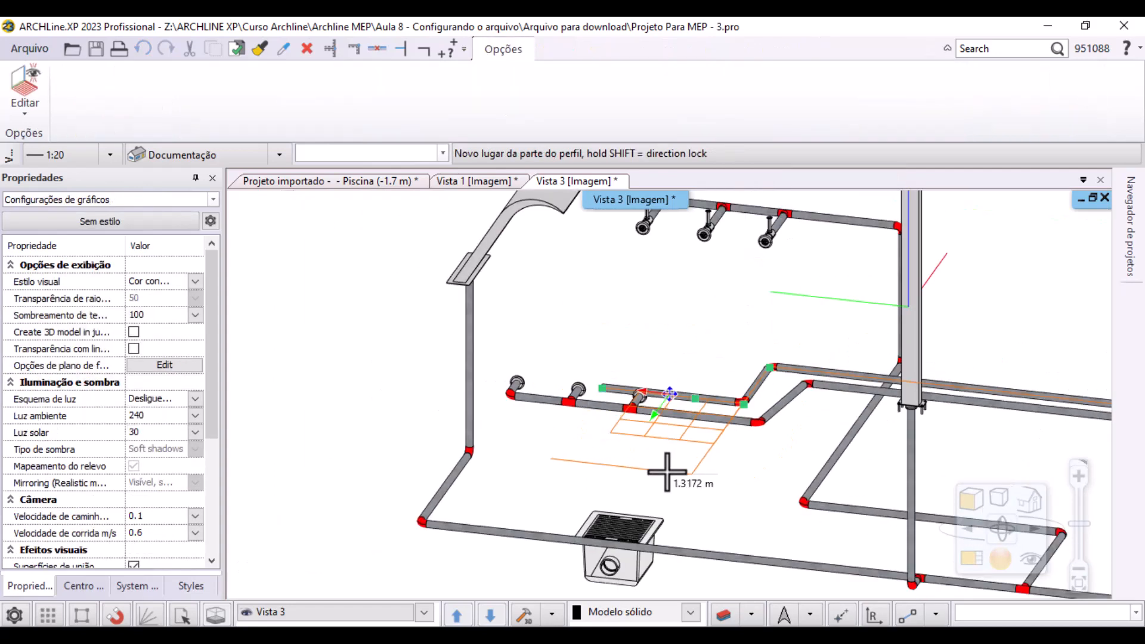
pyautogui.rightClick(618, 564)
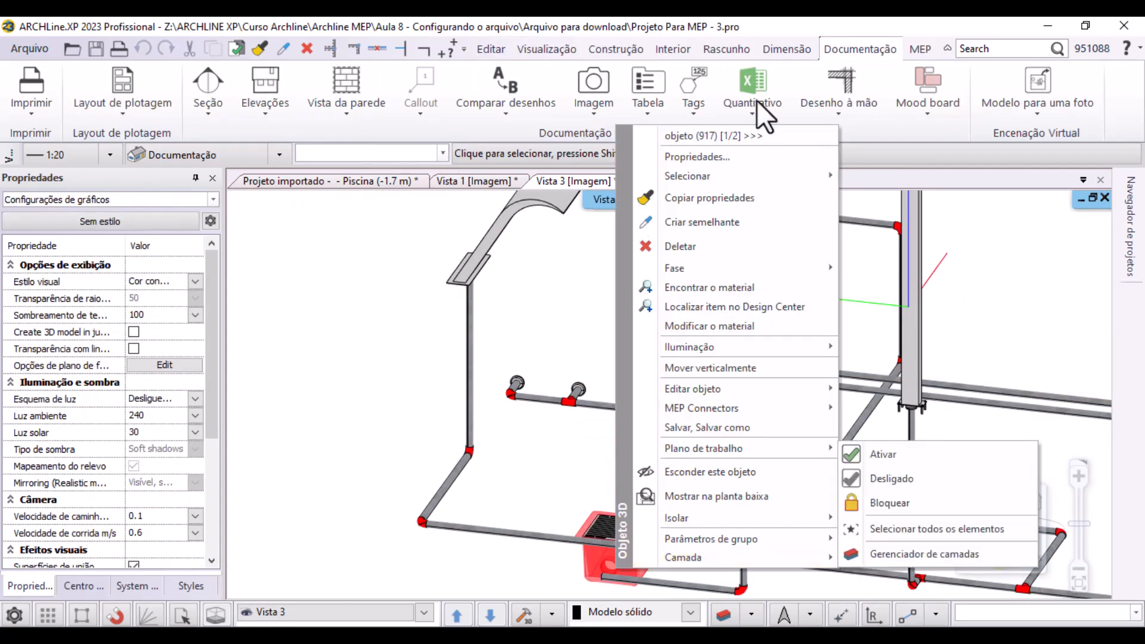
pyautogui.click(1019, 273)
pyautogui.press('Escape')
pyautogui.moveTo(786, 447); pyautogui.dragTo(836, 469, button='middle')
pyautogui.scroll(7, 596, 518)
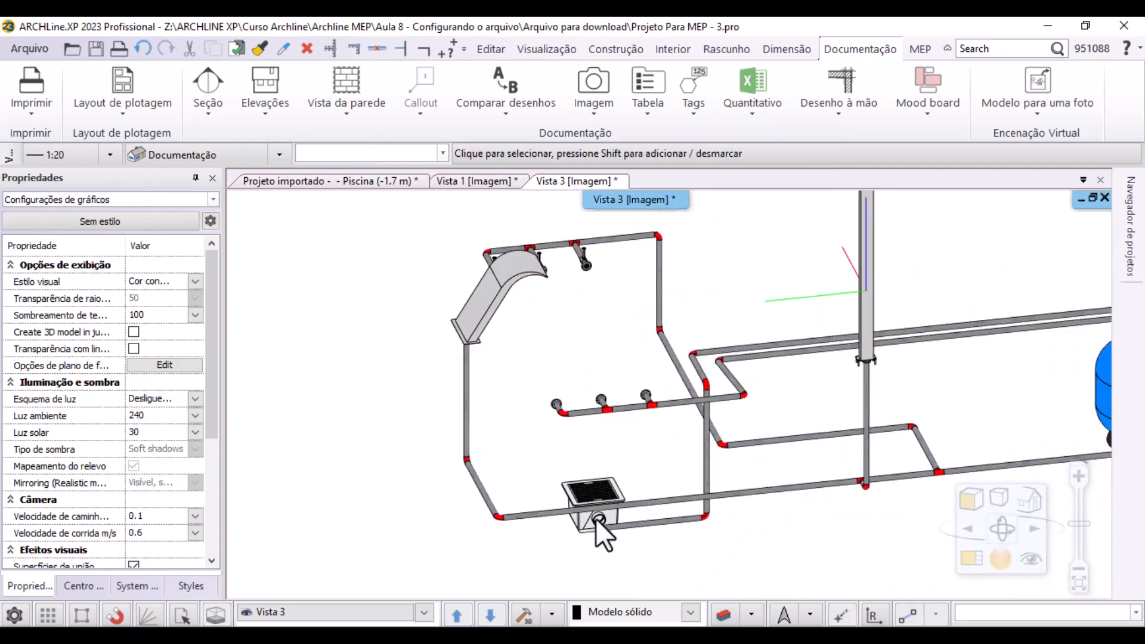
pyautogui.moveTo(635, 467); pyautogui.dragTo(792, 425, button='middle')
# In the Piscina plan, extend the new pipe from its open end about 0.26 m horizontally into the floor drain and finish the route
pyautogui.click(345, 180)
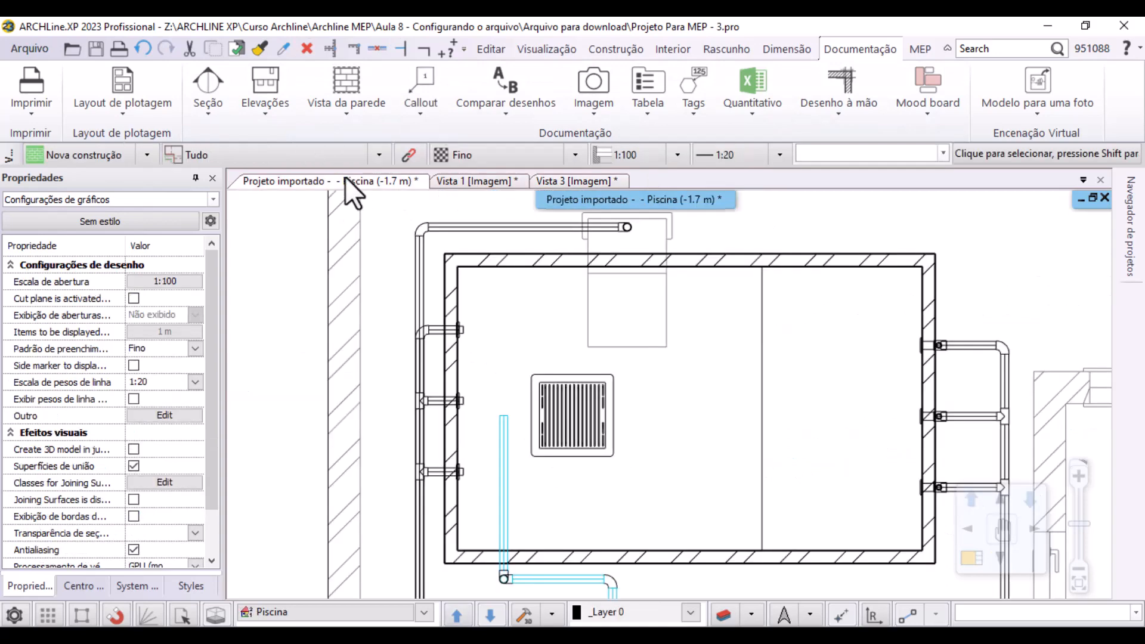
pyautogui.scroll(3, 557, 431)
pyautogui.click(581, 381)
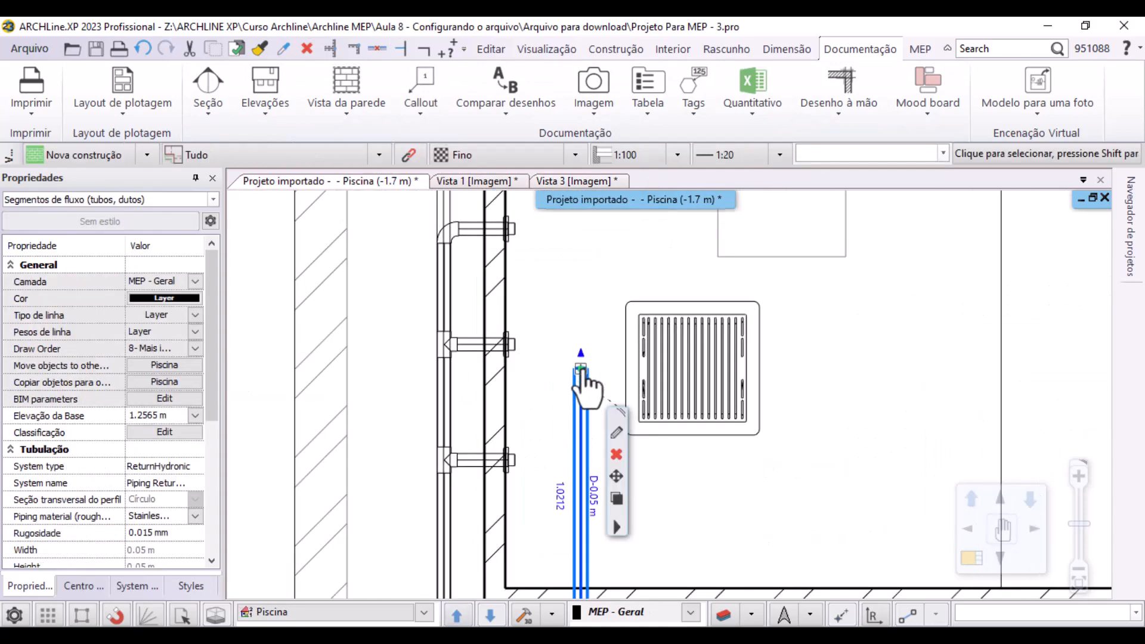
pyautogui.click(583, 371)
pyautogui.click(671, 429)
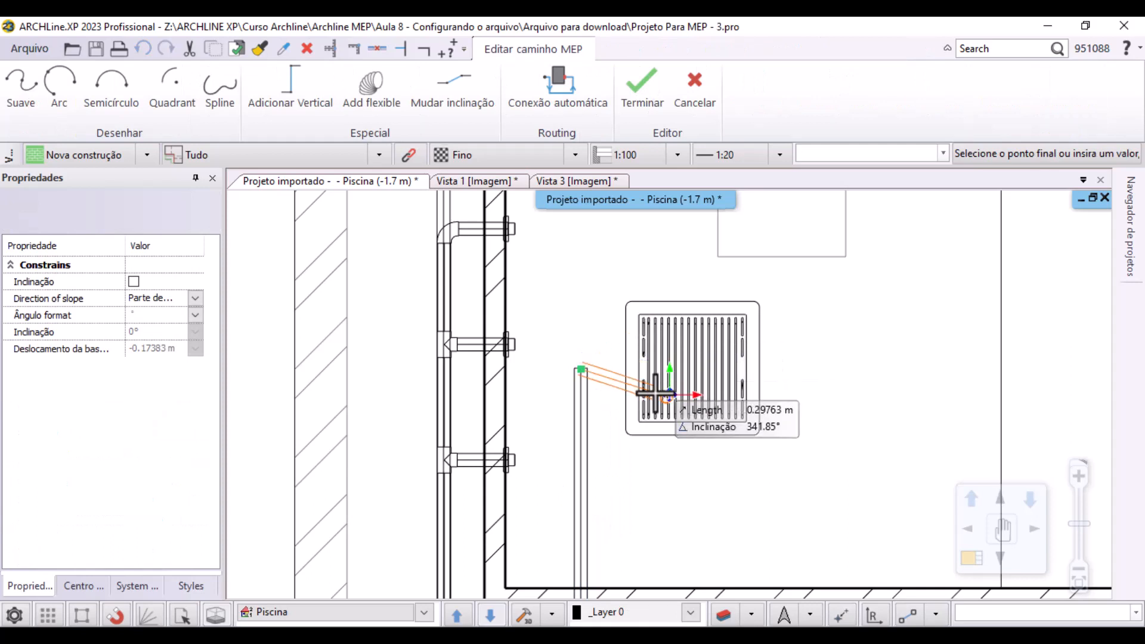
pyautogui.scroll(3, 643, 389)
pyautogui.click(654, 343)
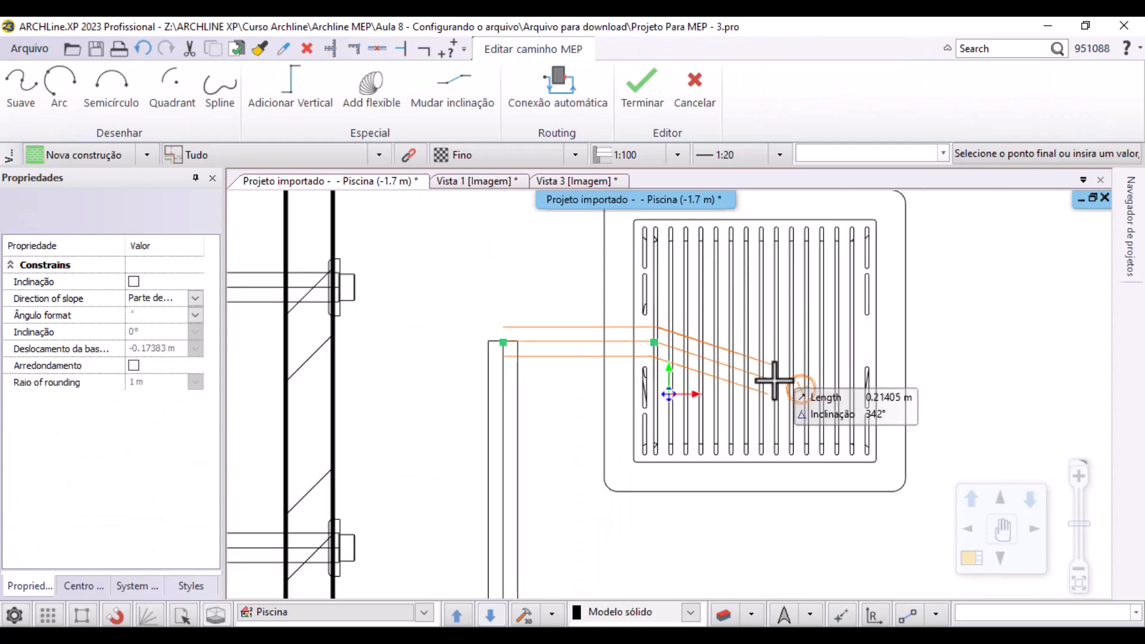
pyautogui.click(630, 96)
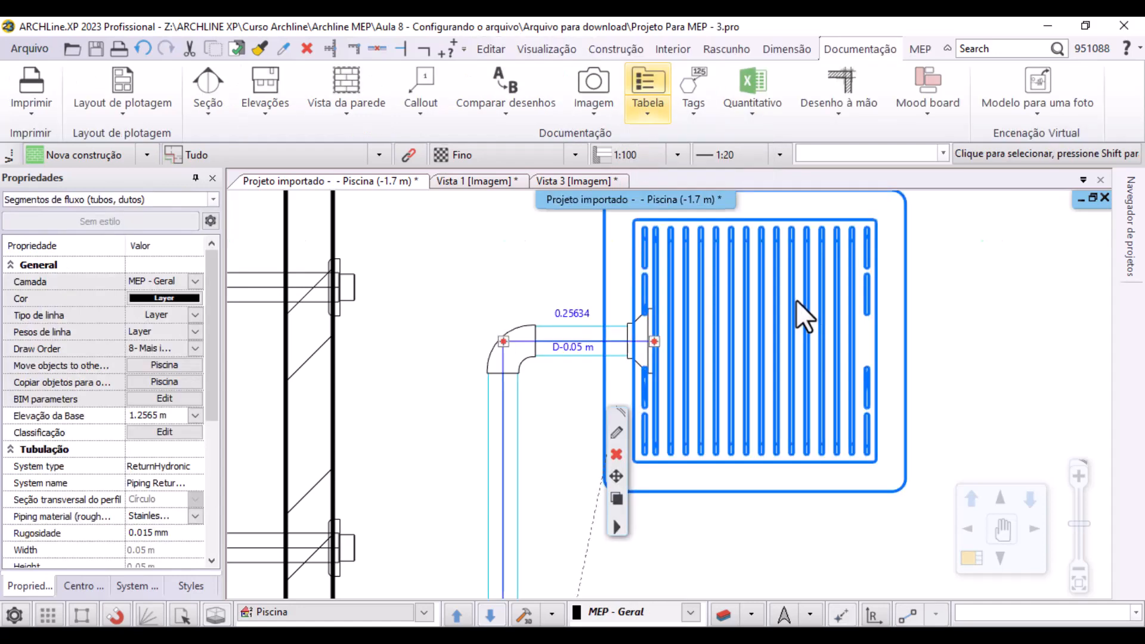
pyautogui.click(538, 282)
# Turn on the MEP system colour overrides (Substituições) in the Piscina plan
pyautogui.scroll(-5, 559, 299)
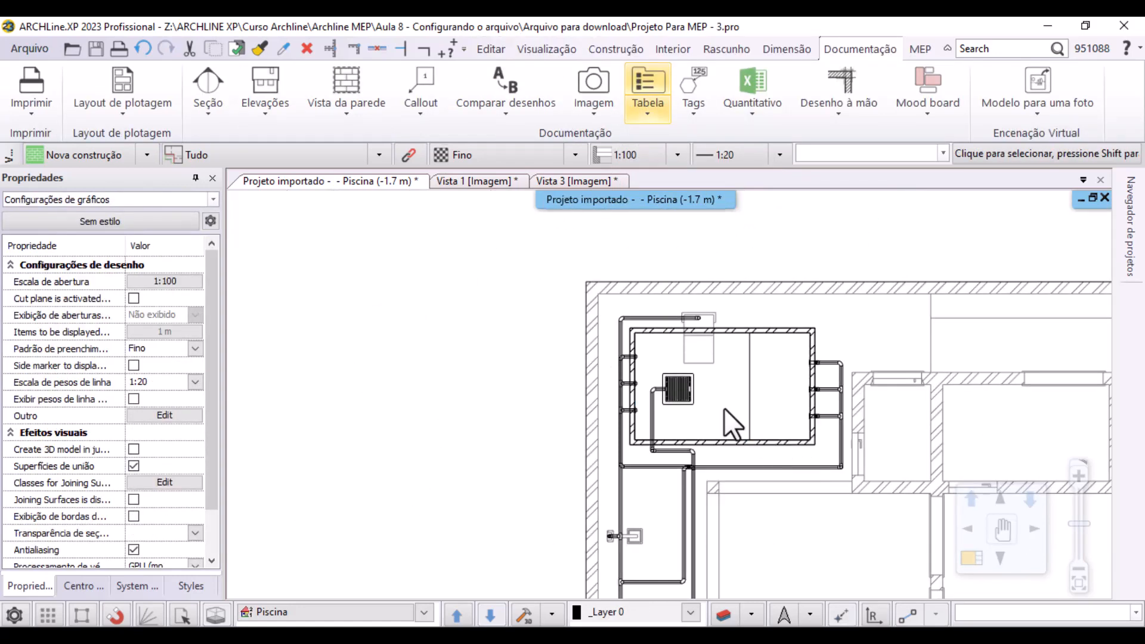
pyautogui.scroll(2, 525, 533)
pyautogui.scroll(4, 546, 529)
pyautogui.moveTo(546, 529); pyautogui.dragTo(412, 517, button='middle')
pyautogui.scroll(-5, 668, 392)
pyautogui.scroll(-3, 558, 374)
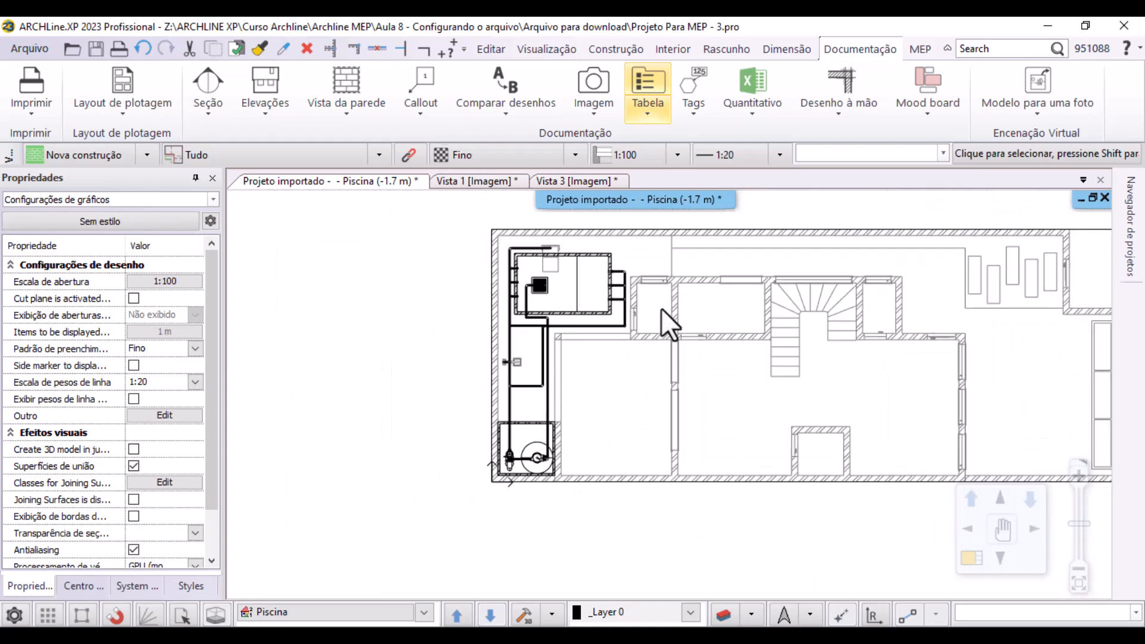
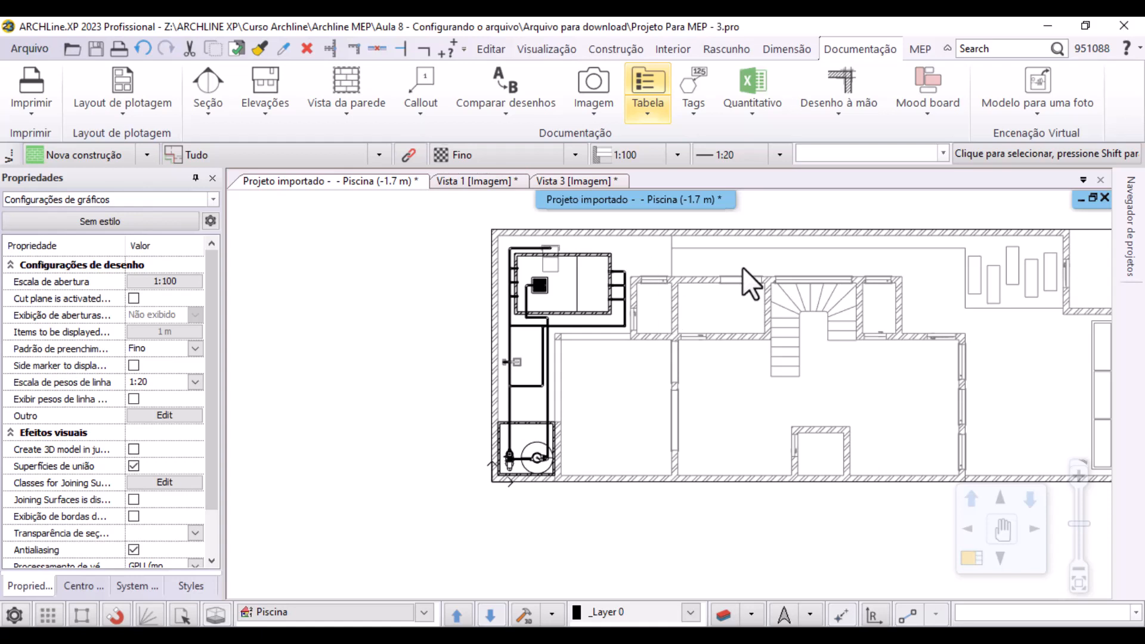
pyautogui.click(923, 47)
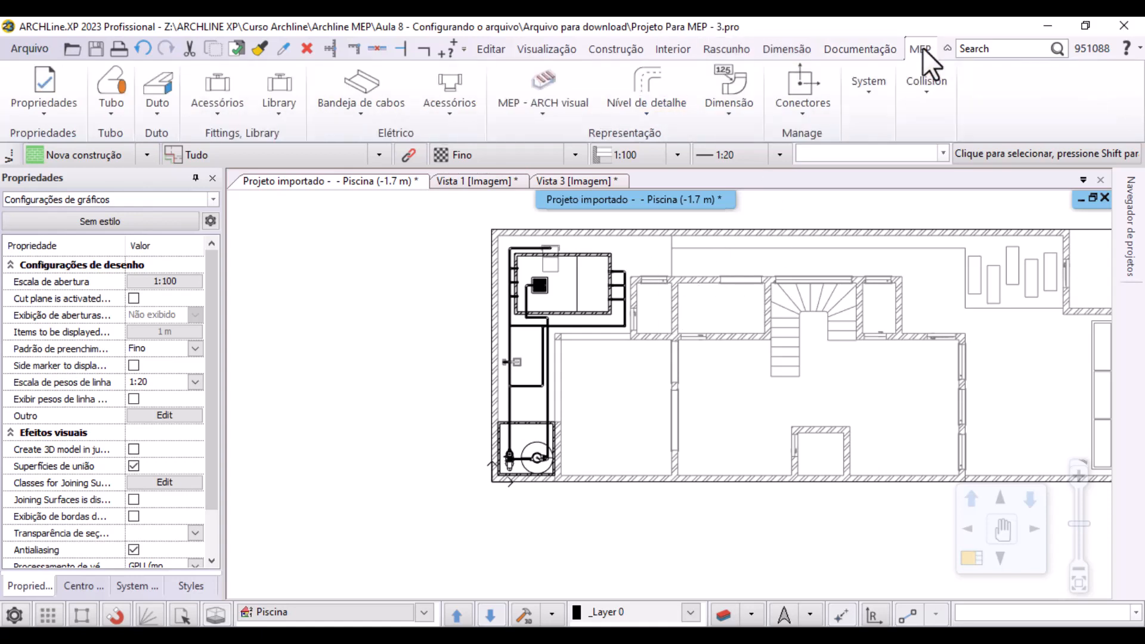
pyautogui.click(870, 95)
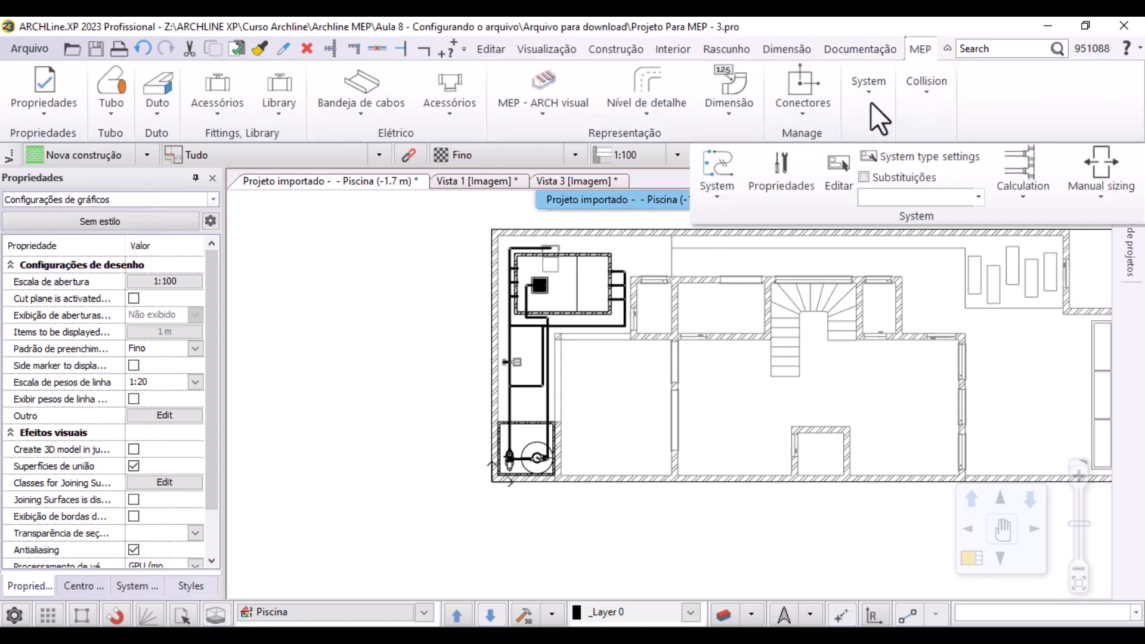
pyautogui.click(892, 175)
# Examine the piping's system colours in the plan and review the colours assigned in System type settings
pyautogui.scroll(4, 564, 436)
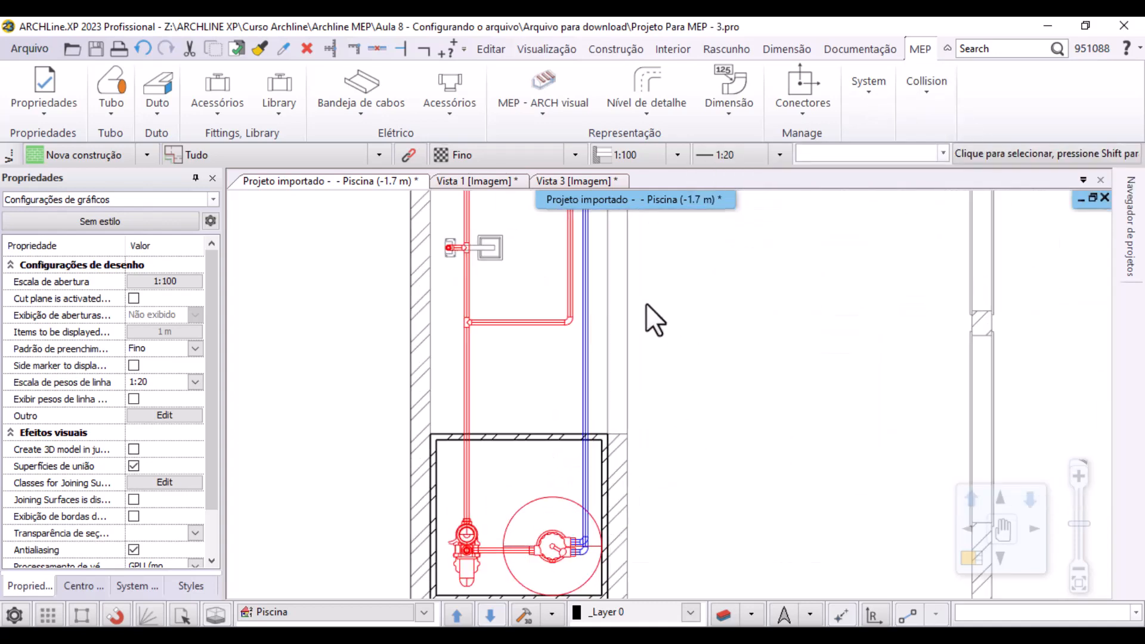
pyautogui.moveTo(681, 322); pyautogui.dragTo(710, 595, button='middle')
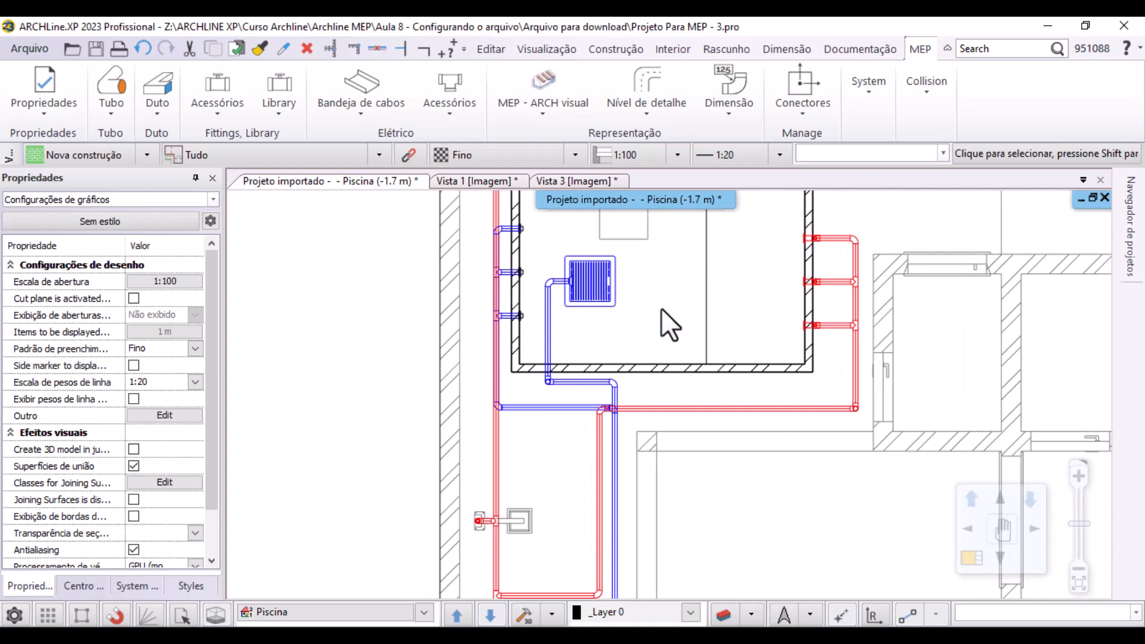
pyautogui.moveTo(664, 314); pyautogui.dragTo(636, 442, button='middle')
pyautogui.scroll(2, 517, 343)
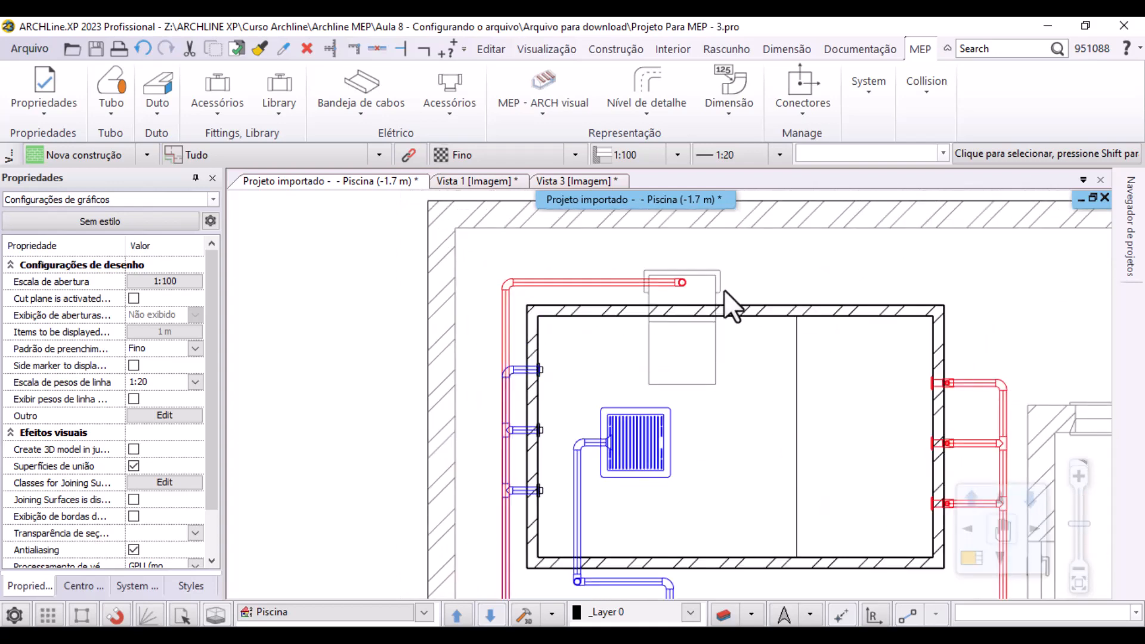
pyautogui.scroll(-2, 724, 291)
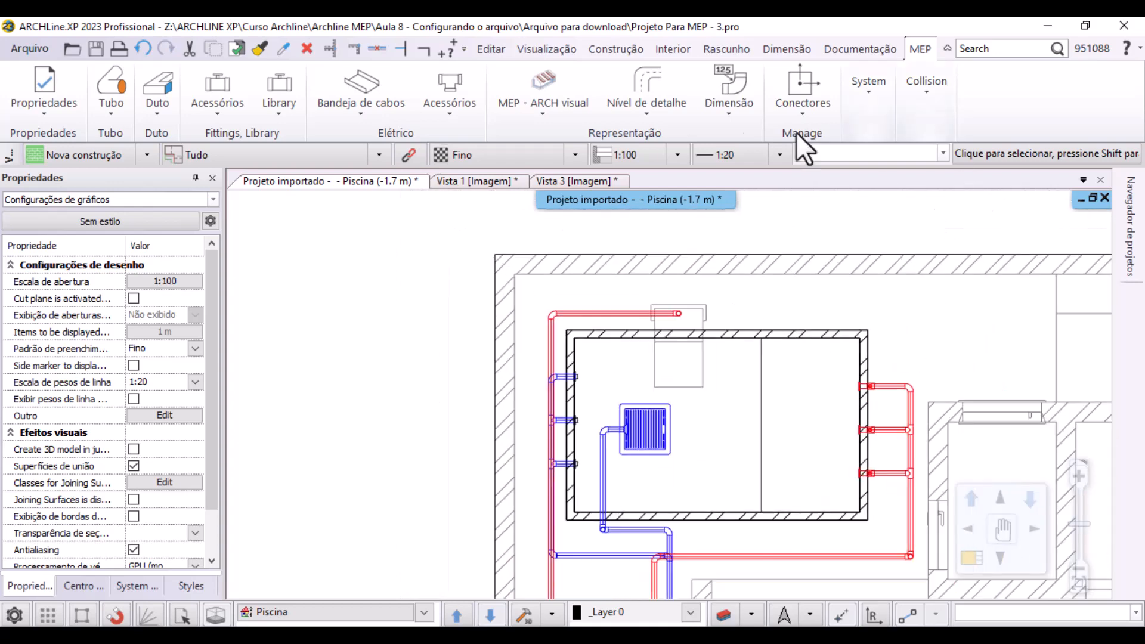
pyautogui.click(877, 96)
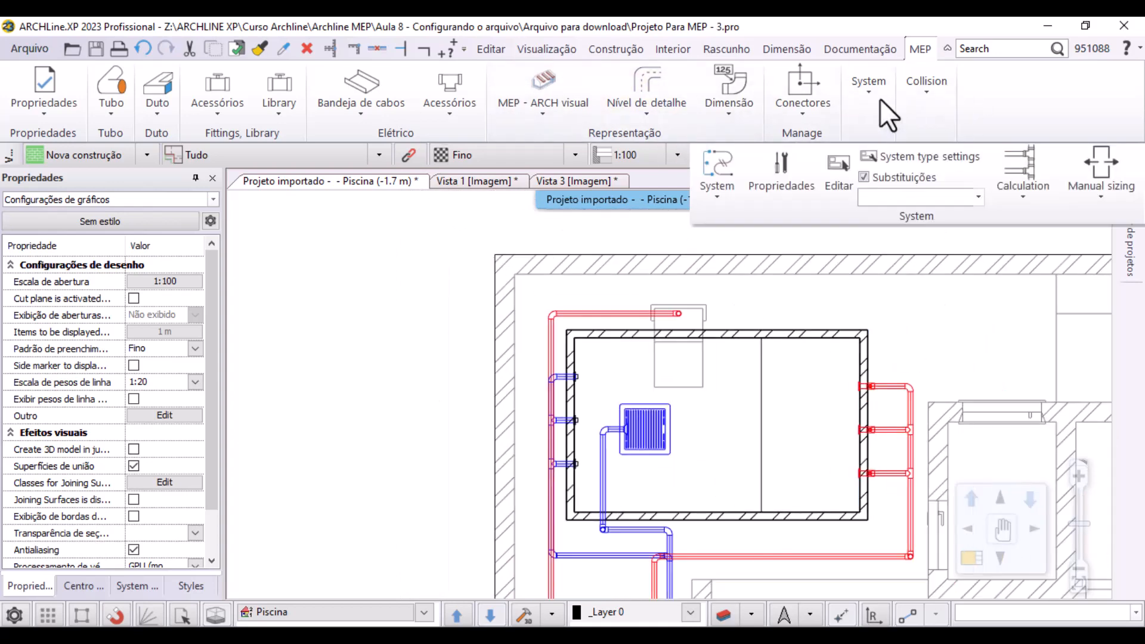
pyautogui.click(921, 158)
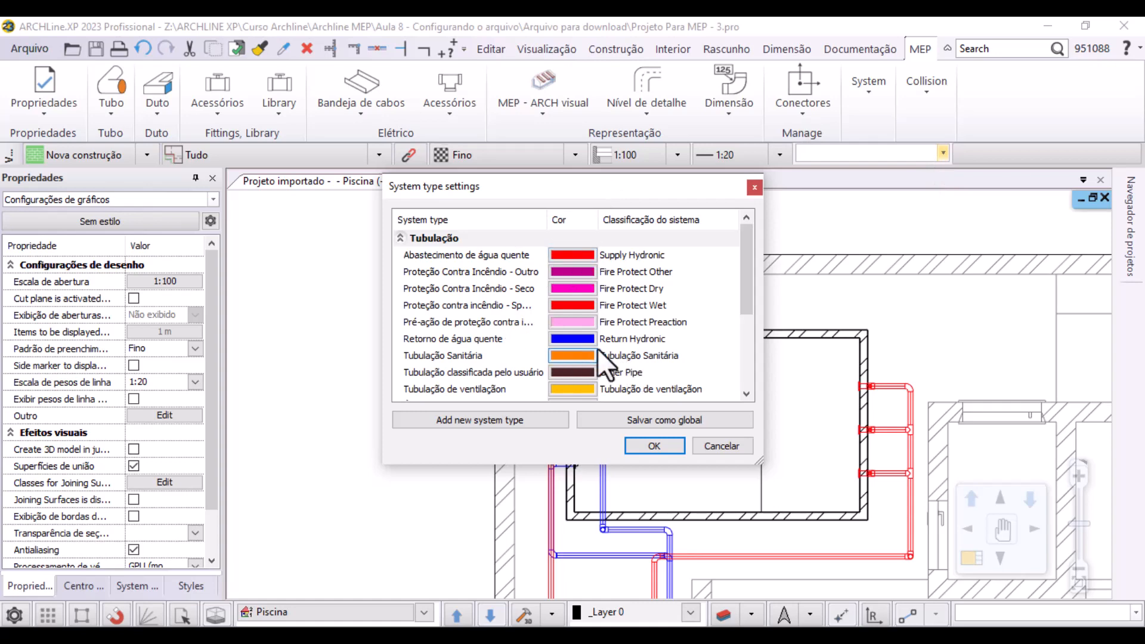
pyautogui.click(654, 446)
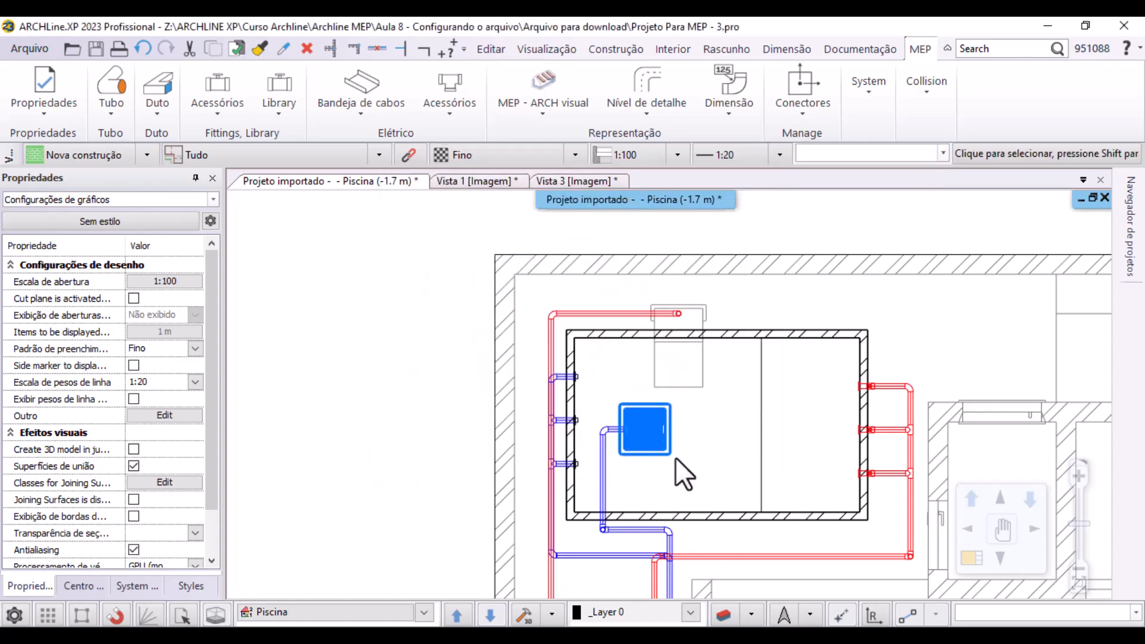
pyautogui.scroll(5, 710, 358)
pyautogui.scroll(-4, 657, 386)
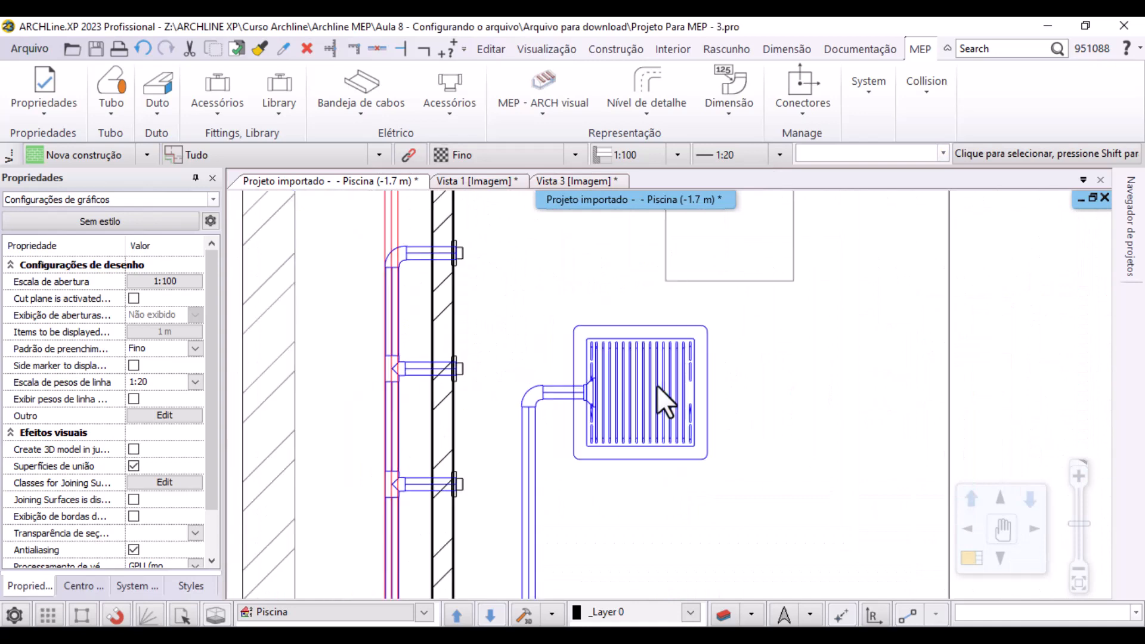
pyautogui.scroll(-2, 737, 421)
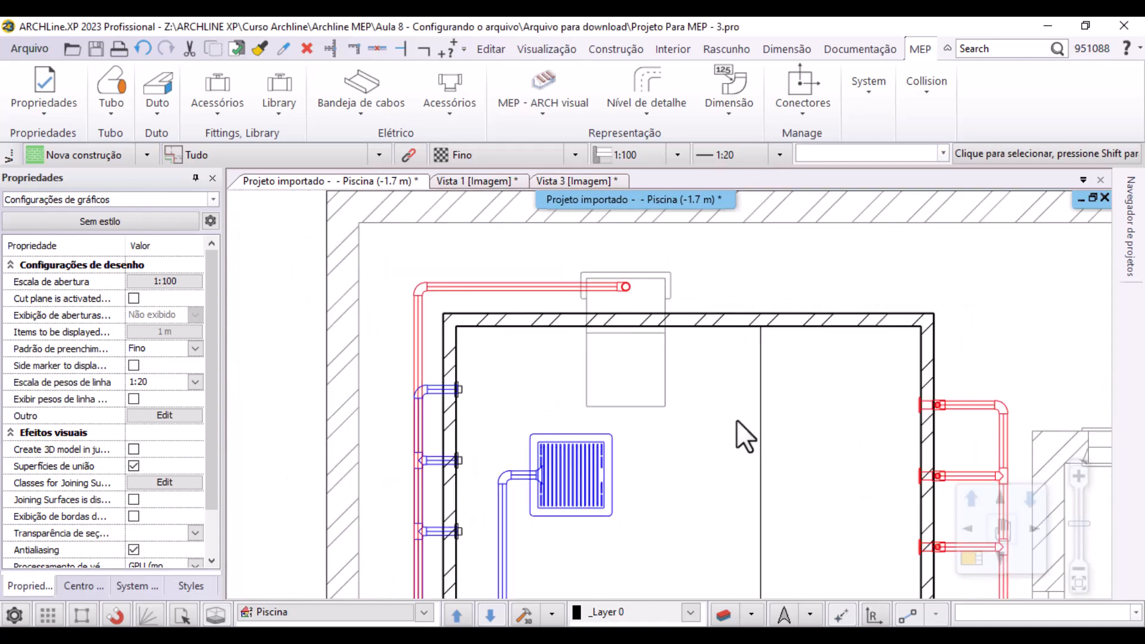
# Examine the colour-coded piping systems, filter and pool fixtures from several angles in Vista 3 and in Vista 1
pyautogui.click(566, 181)
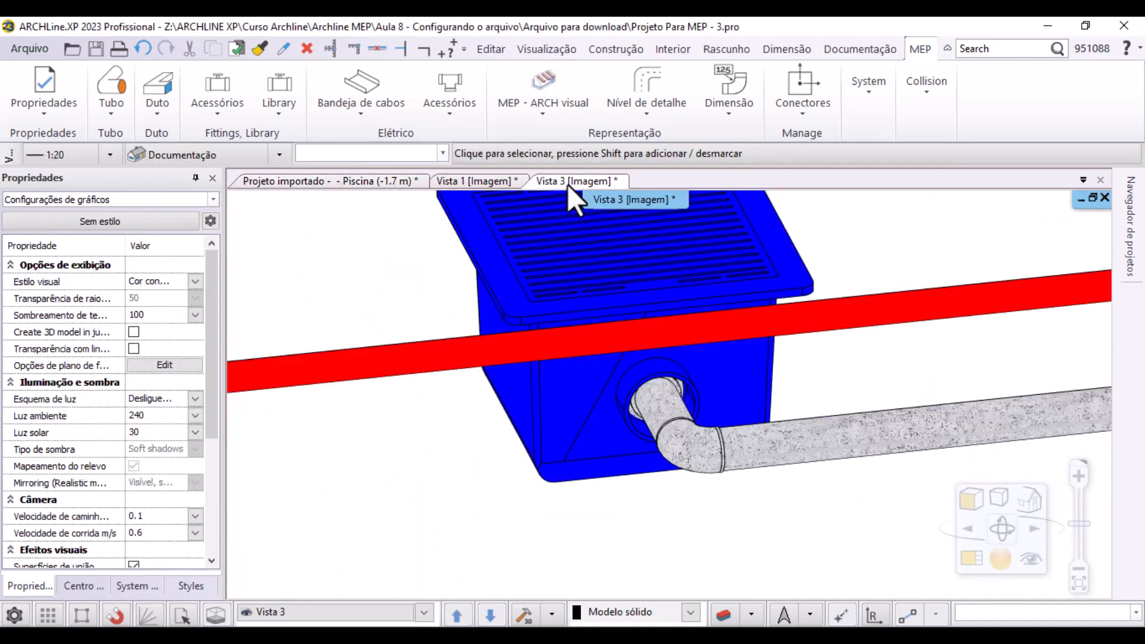
pyautogui.scroll(-5, 749, 413)
pyautogui.scroll(5, 868, 427)
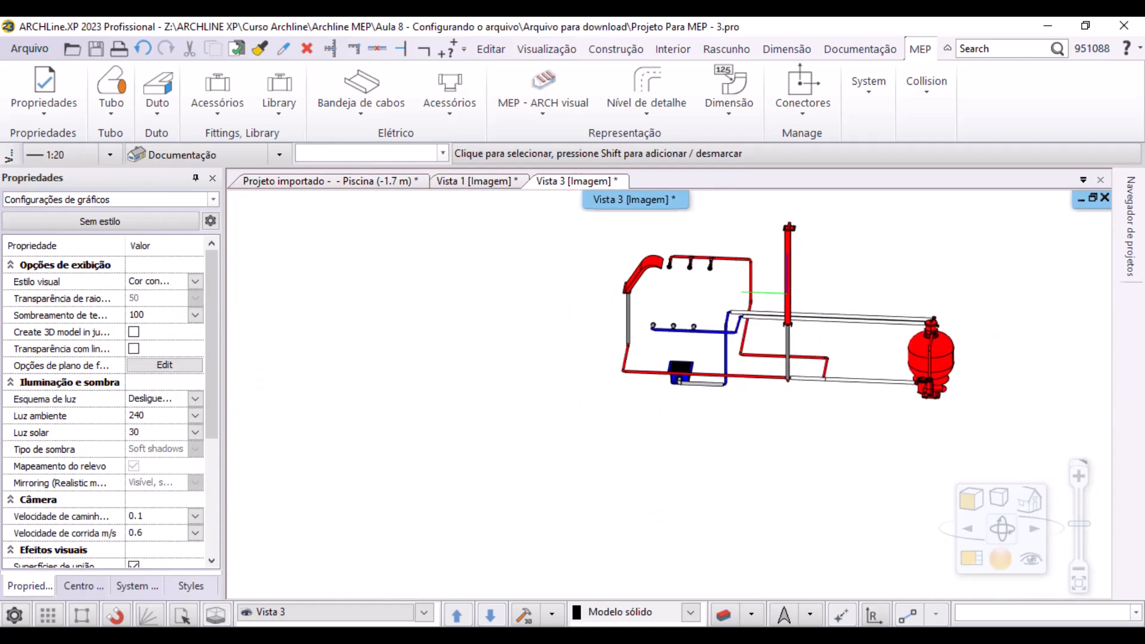
pyautogui.scroll(-2, 668, 348)
pyautogui.moveTo(632, 354); pyautogui.dragTo(687, 301, button='middle')
pyautogui.click(688, 301)
pyautogui.click(702, 324)
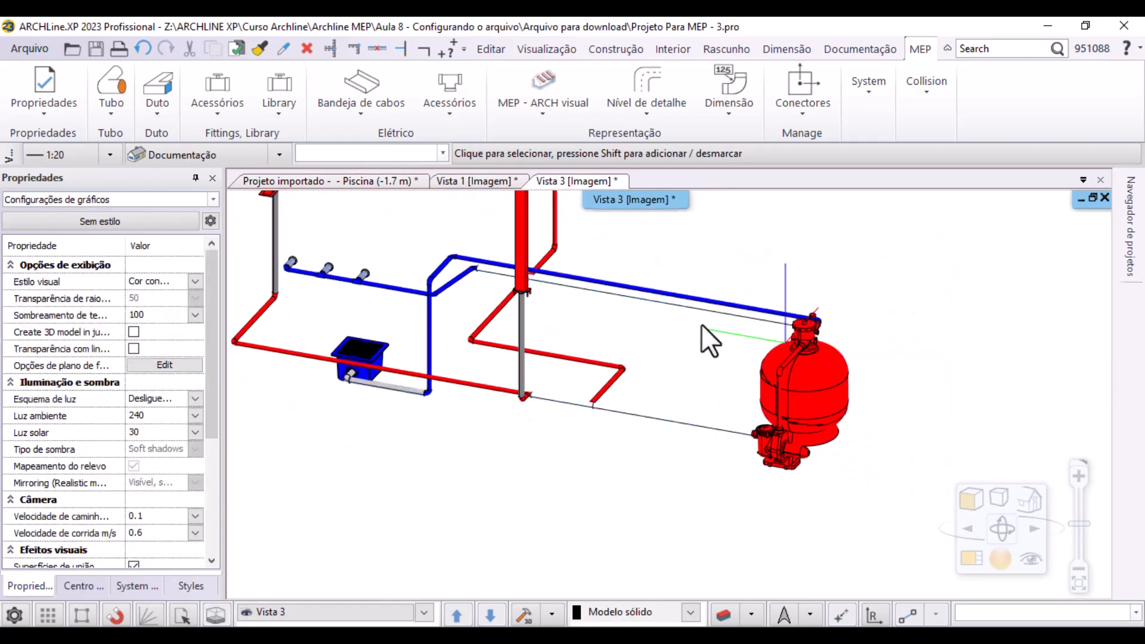
pyautogui.scroll(-4, 906, 359)
pyautogui.moveTo(901, 352); pyautogui.dragTo(799, 389, button='middle')
pyautogui.scroll(5, 823, 294)
pyautogui.moveTo(650, 439); pyautogui.dragTo(534, 402, button='middle')
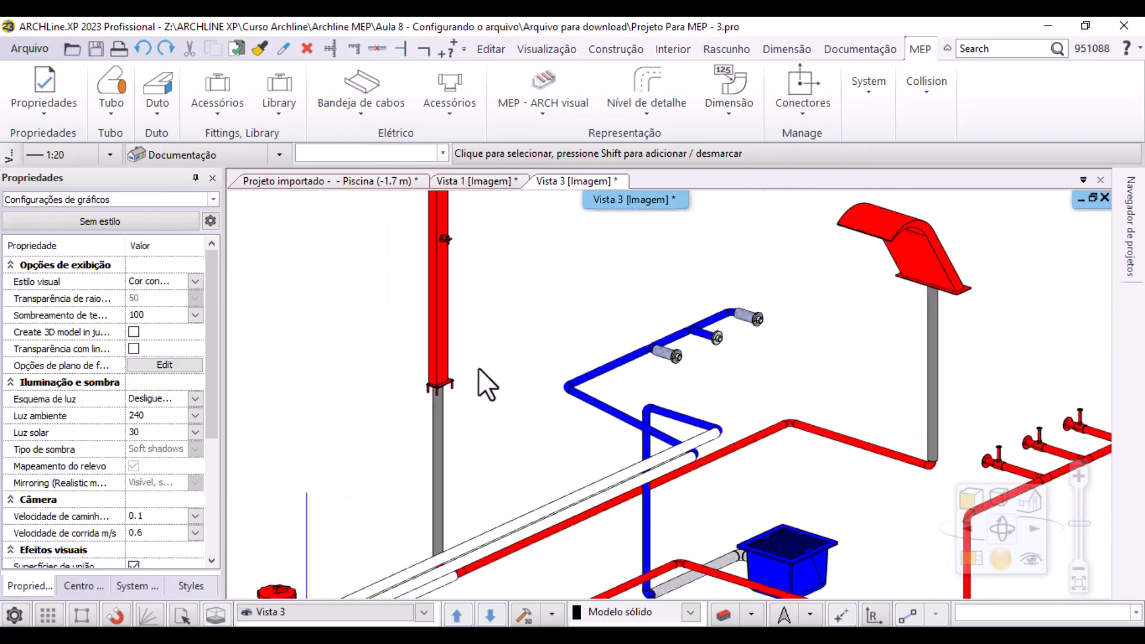
pyautogui.scroll(-3, 713, 307)
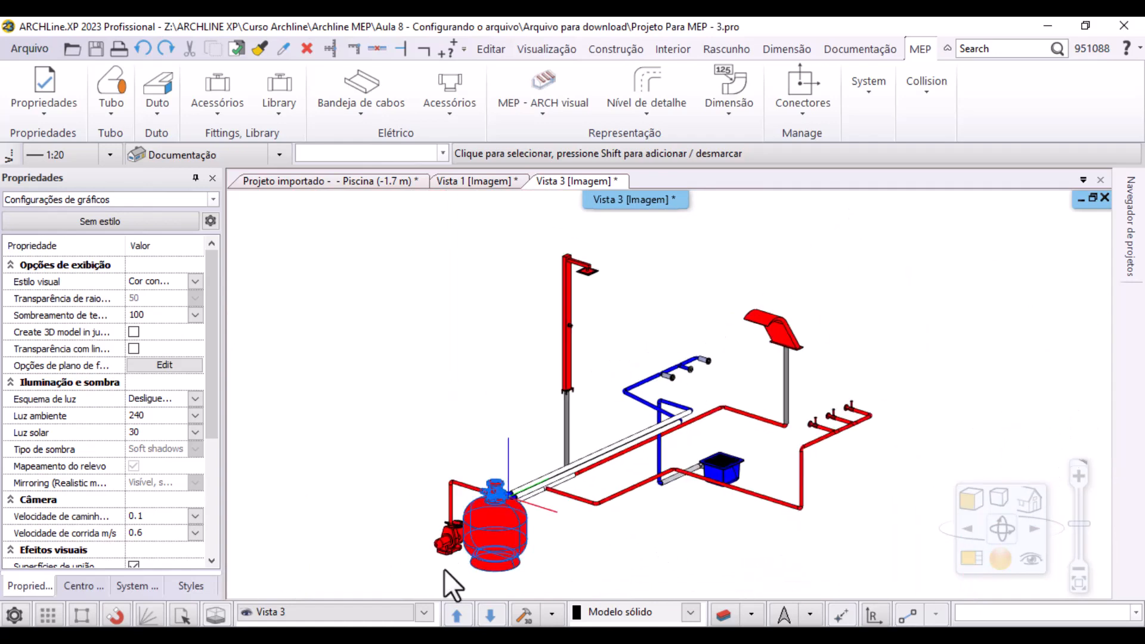
pyautogui.moveTo(401, 535); pyautogui.dragTo(611, 540, button='middle')
pyautogui.click(474, 181)
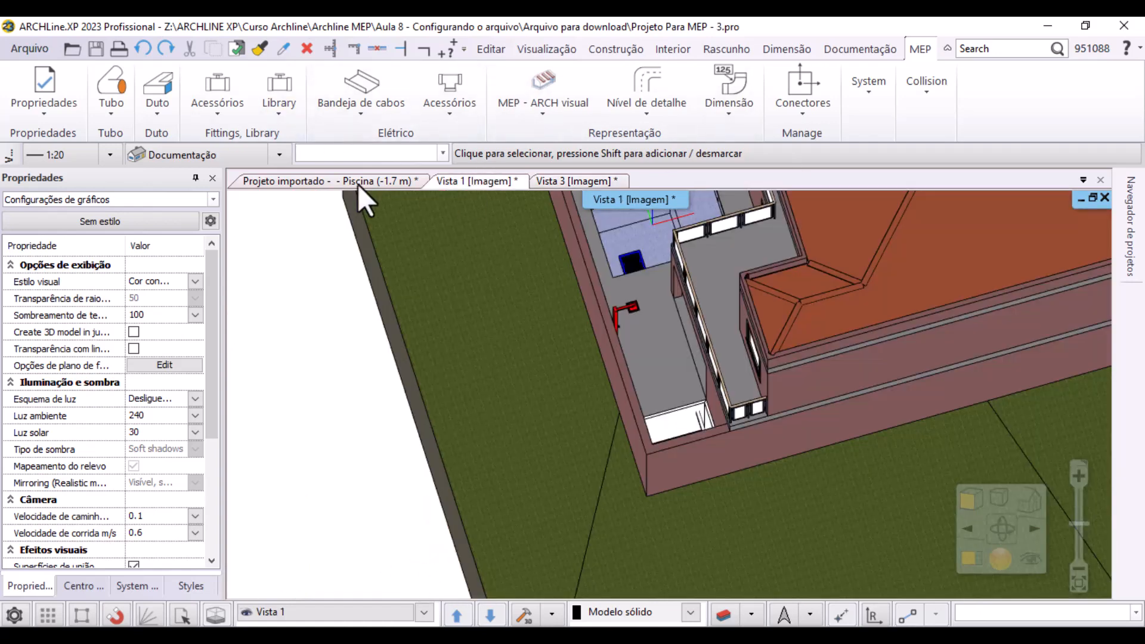
# Return to the Piscina plan and turn off the MEP system colour overrides (Substituições)
pyautogui.click(358, 182)
pyautogui.moveTo(791, 437); pyautogui.dragTo(468, 319, button='middle')
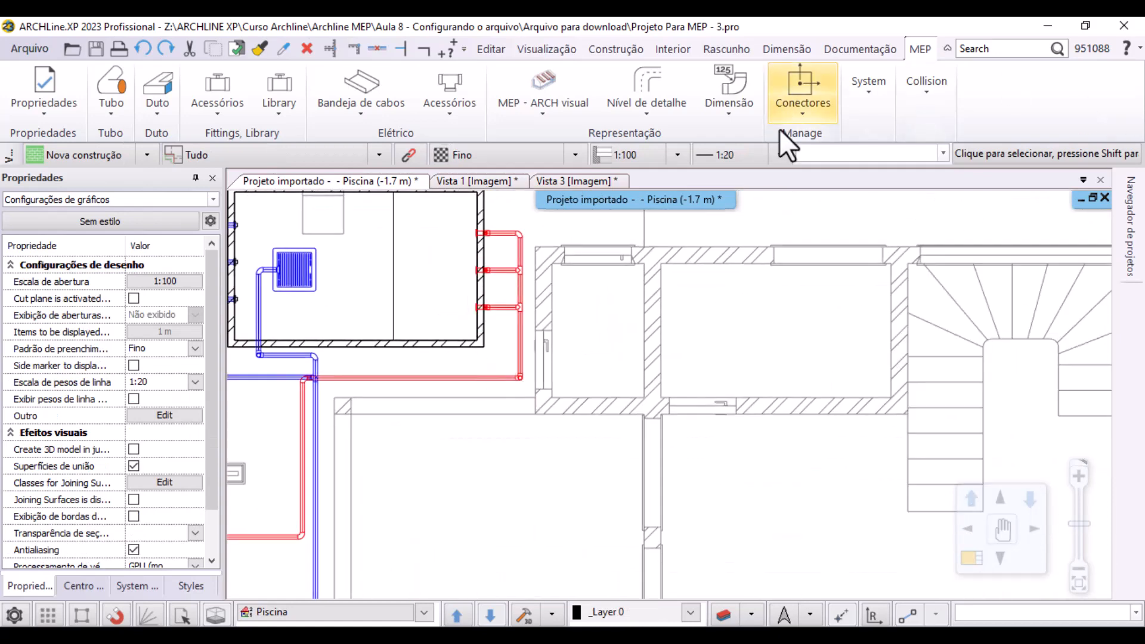
pyautogui.click(868, 92)
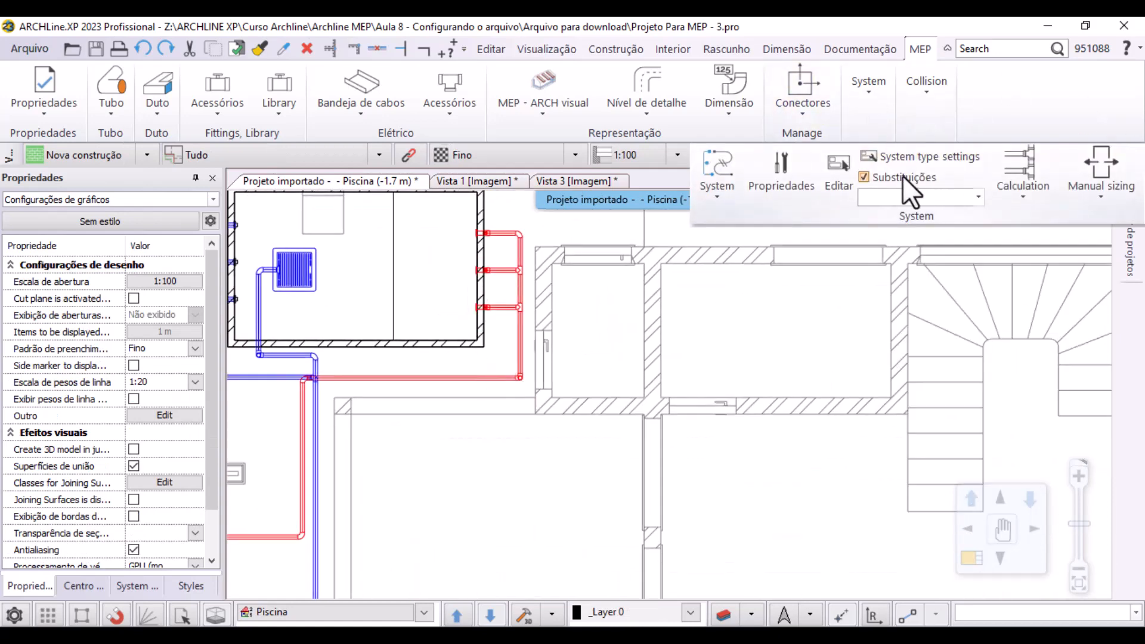
pyautogui.click(904, 175)
pyautogui.scroll(-3, 570, 387)
pyautogui.scroll(3, 704, 446)
pyautogui.moveTo(751, 583); pyautogui.dragTo(606, 420, button='middle')
pyautogui.scroll(-2, 610, 382)
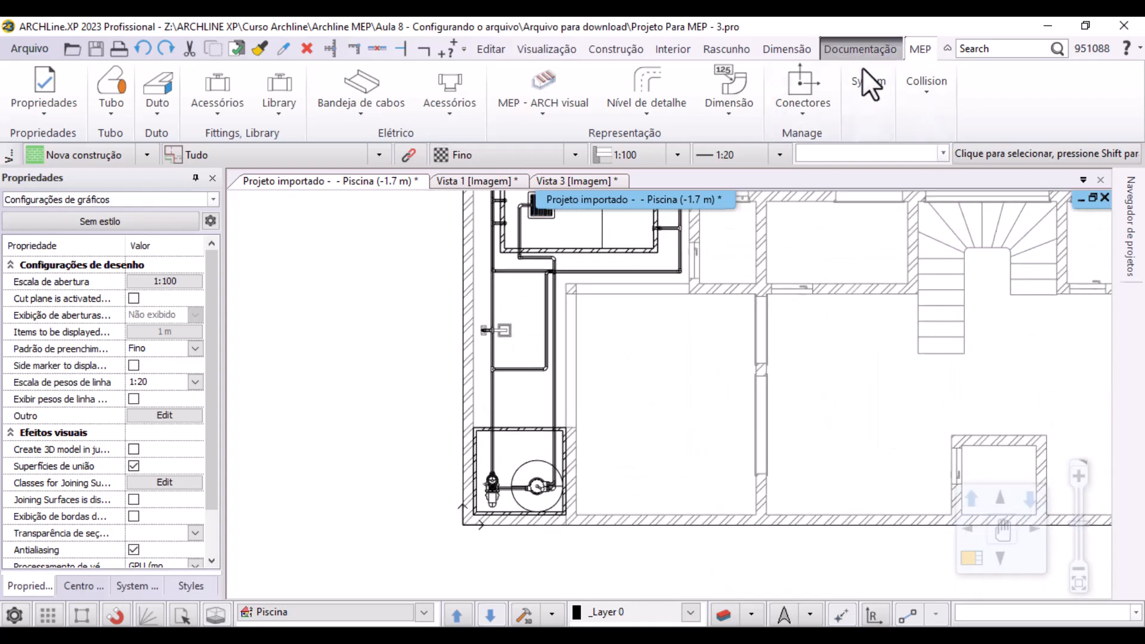
# Start an interference check with flow segments (tubos, dutos) and MEP fitting as the group 1 element types
pyautogui.click(928, 96)
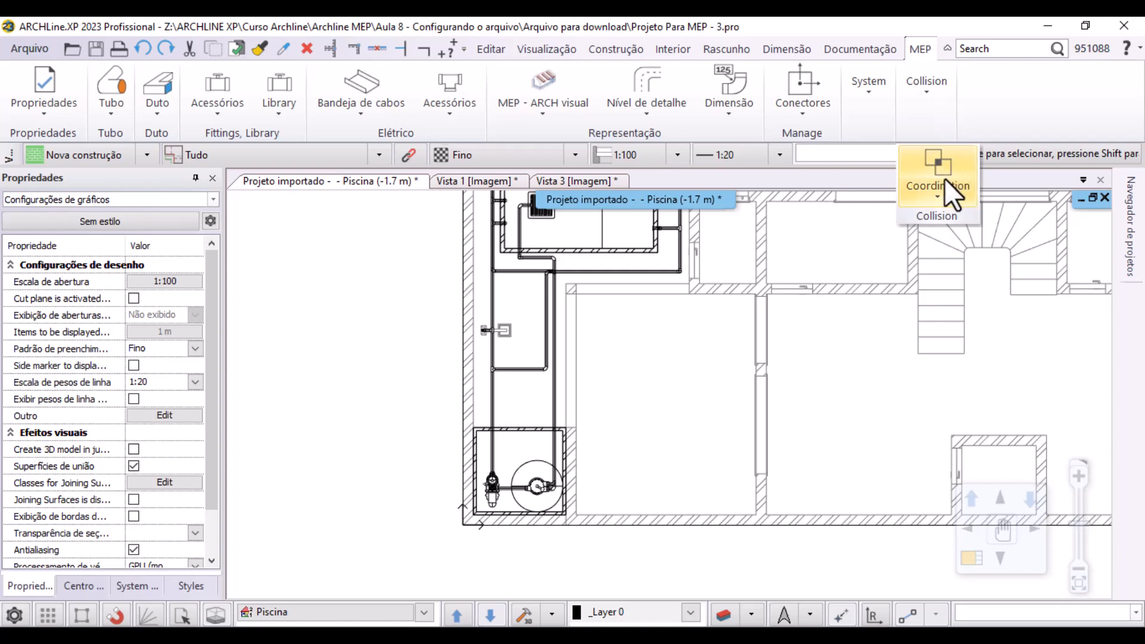
pyautogui.click(947, 182)
pyautogui.click(927, 85)
pyautogui.click(931, 170)
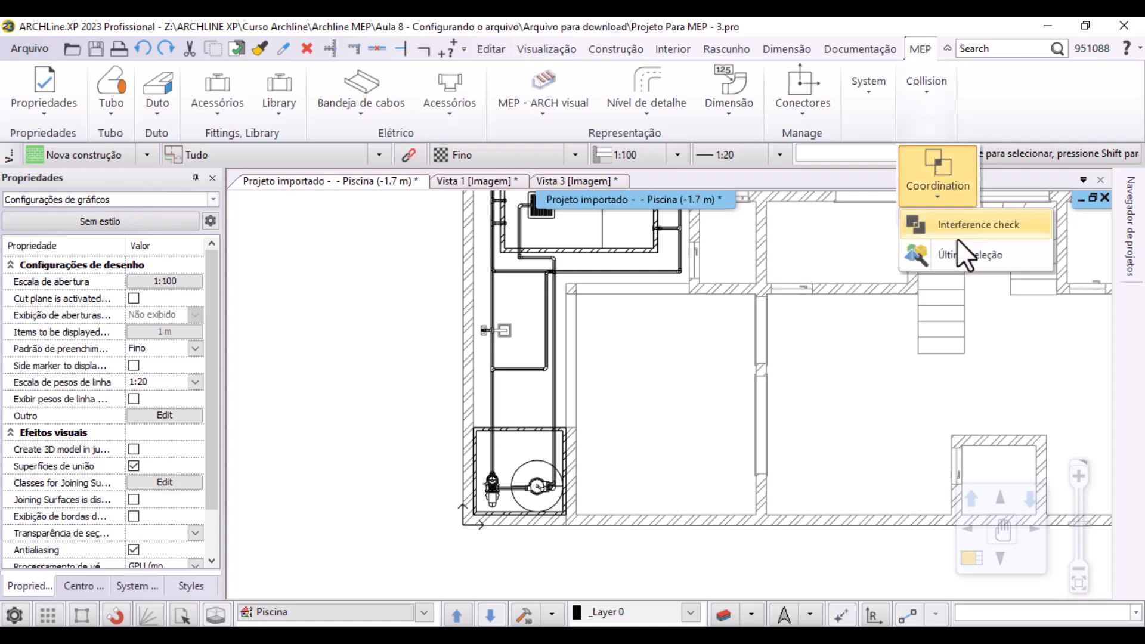
pyautogui.click(1001, 233)
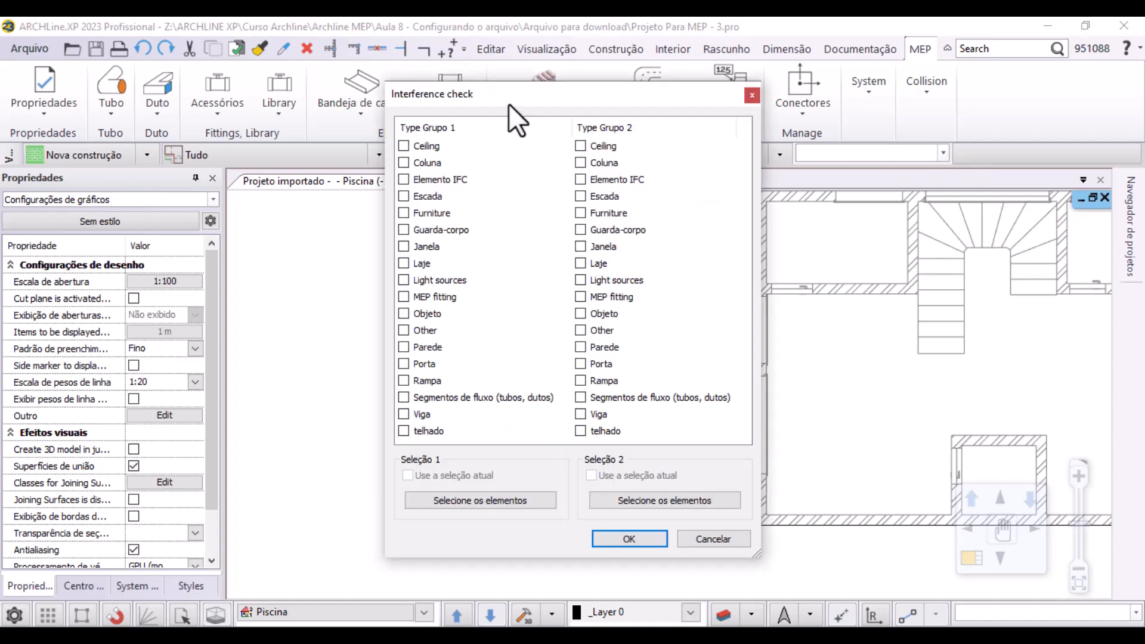
pyautogui.moveTo(508, 103); pyautogui.dragTo(595, 107)
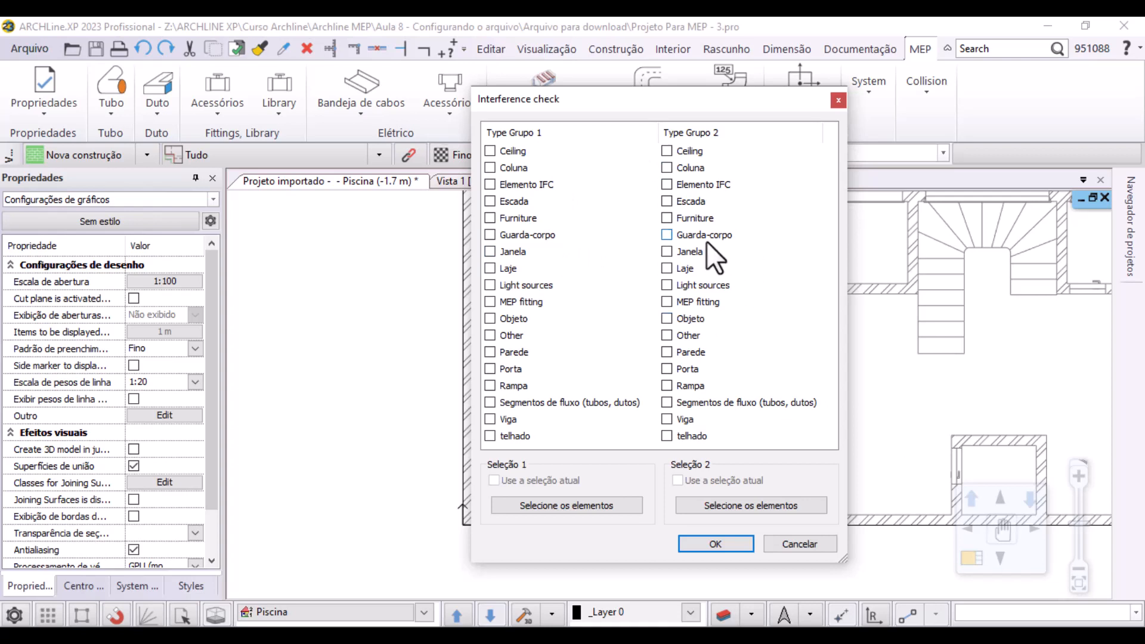
pyautogui.click(555, 405)
pyautogui.click(511, 295)
# Set the group 2 element types to Parede, Laje, Viga, flow segments and MEP fitting, and run the interference check
pyautogui.click(699, 355)
pyautogui.click(686, 422)
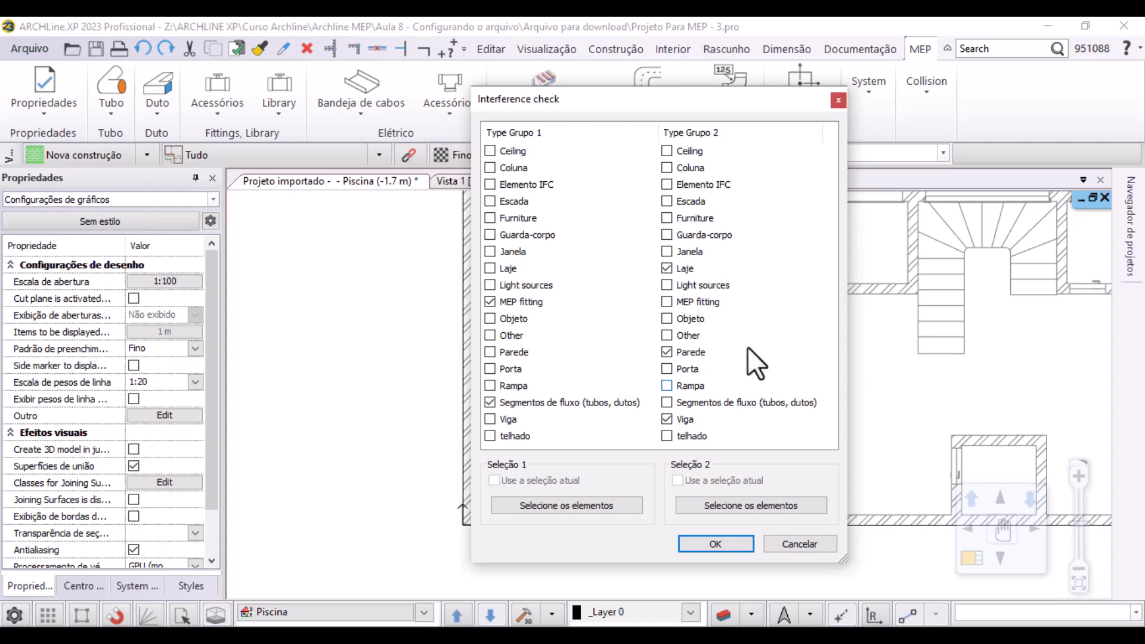
pyautogui.click(711, 404)
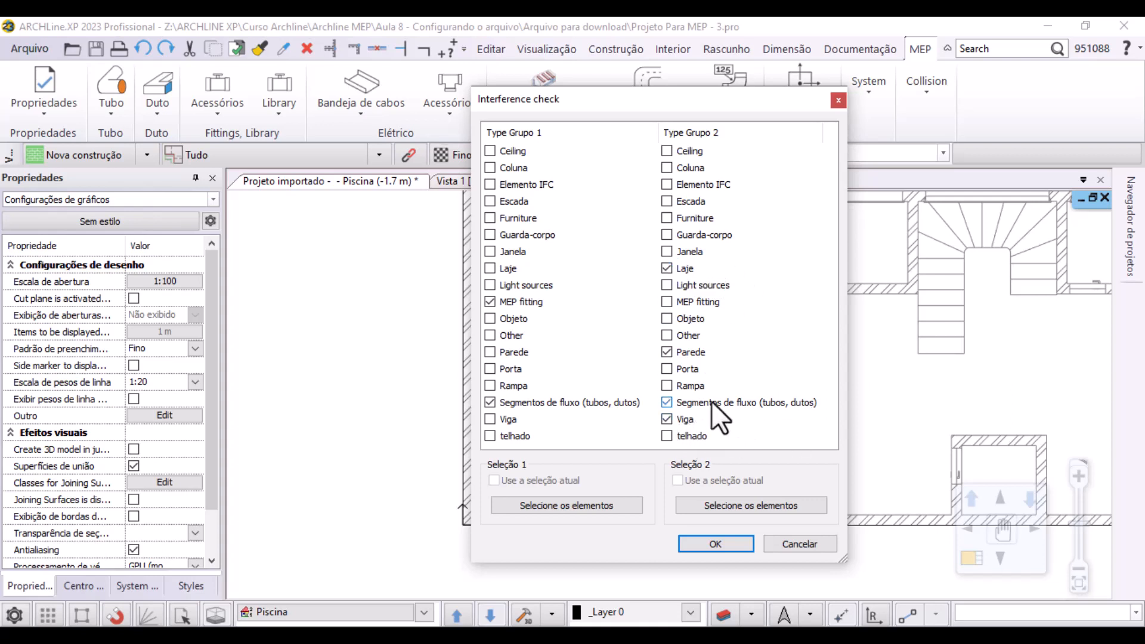
pyautogui.click(695, 297)
pyautogui.click(716, 544)
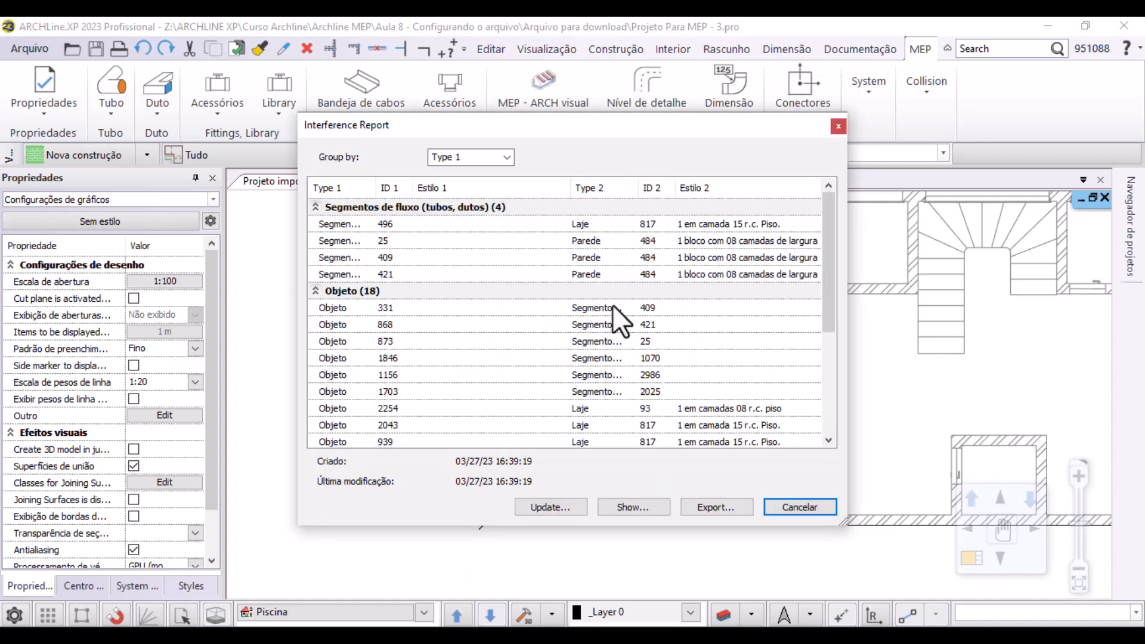
# Examine the pipe-segment and object collisions listed in the interference report, grouped by Type 1
pyautogui.scroll(-4, 620, 316)
pyautogui.scroll(4, 750, 390)
pyautogui.scroll(-1, 778, 302)
pyautogui.scroll(1, 786, 278)
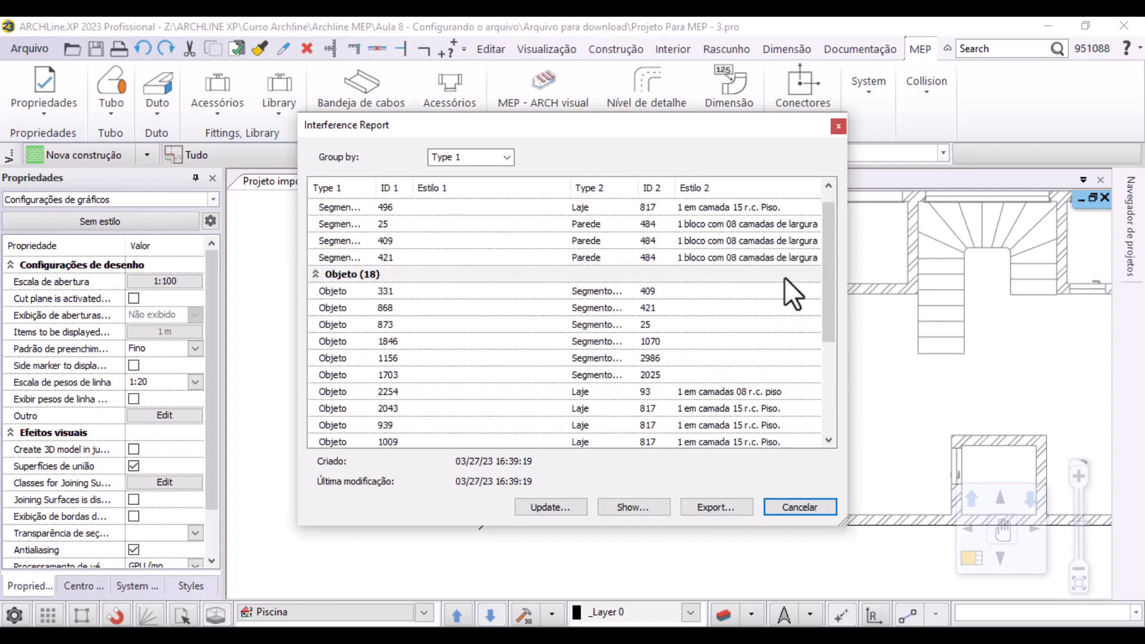
pyautogui.moveTo(653, 134); pyautogui.dragTo(656, 107)
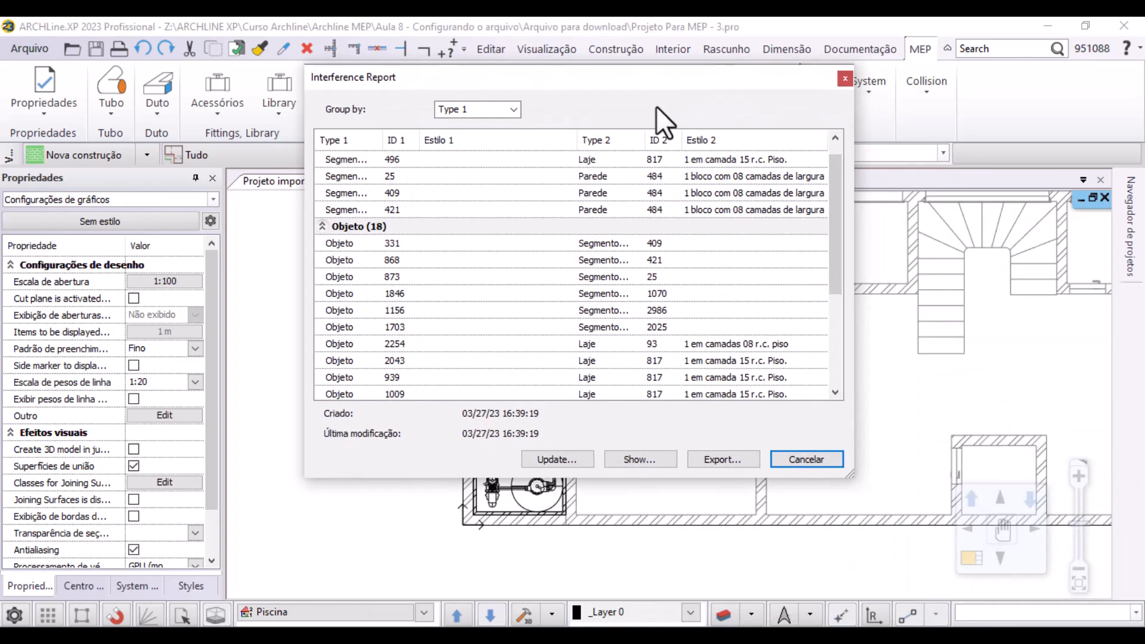
pyautogui.click(323, 226)
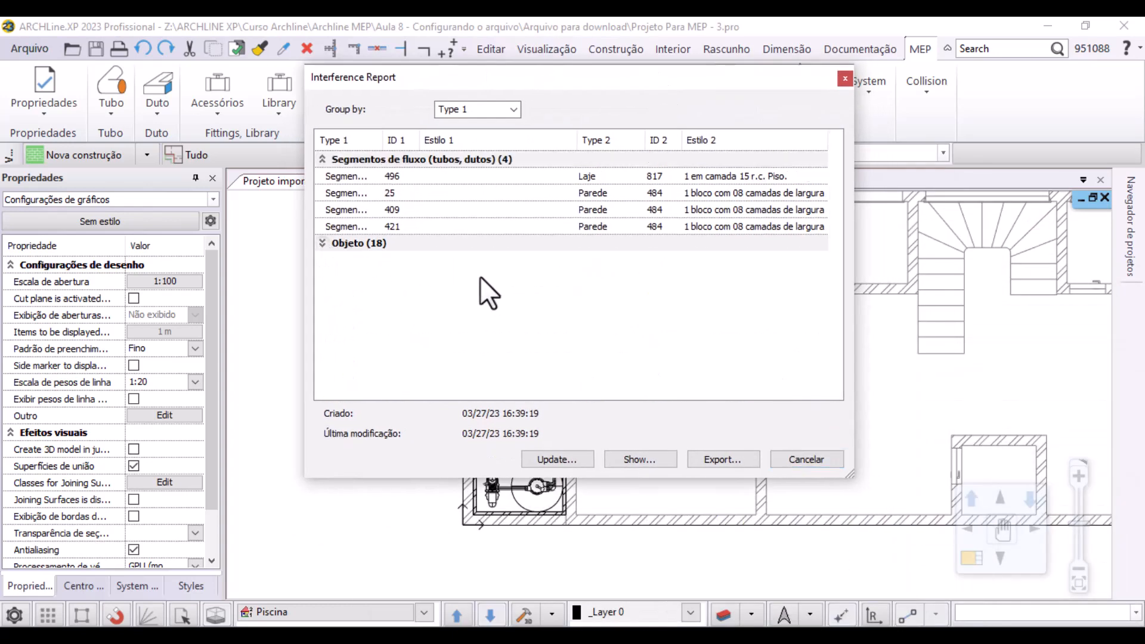
pyautogui.click(331, 243)
pyautogui.scroll(-2, 567, 267)
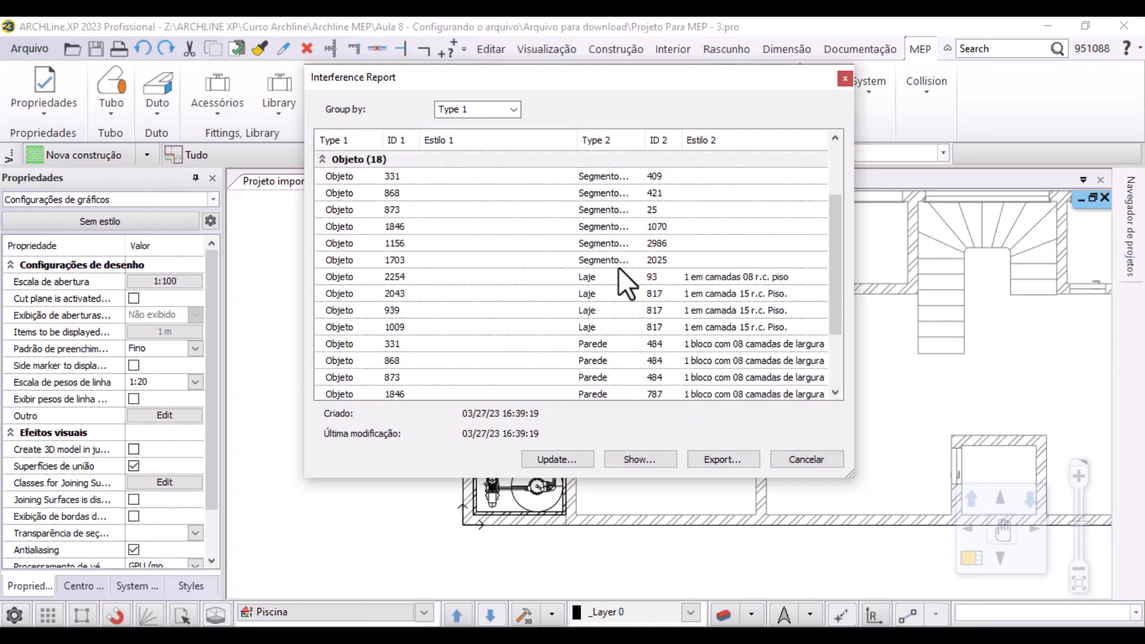
pyautogui.scroll(2, 656, 257)
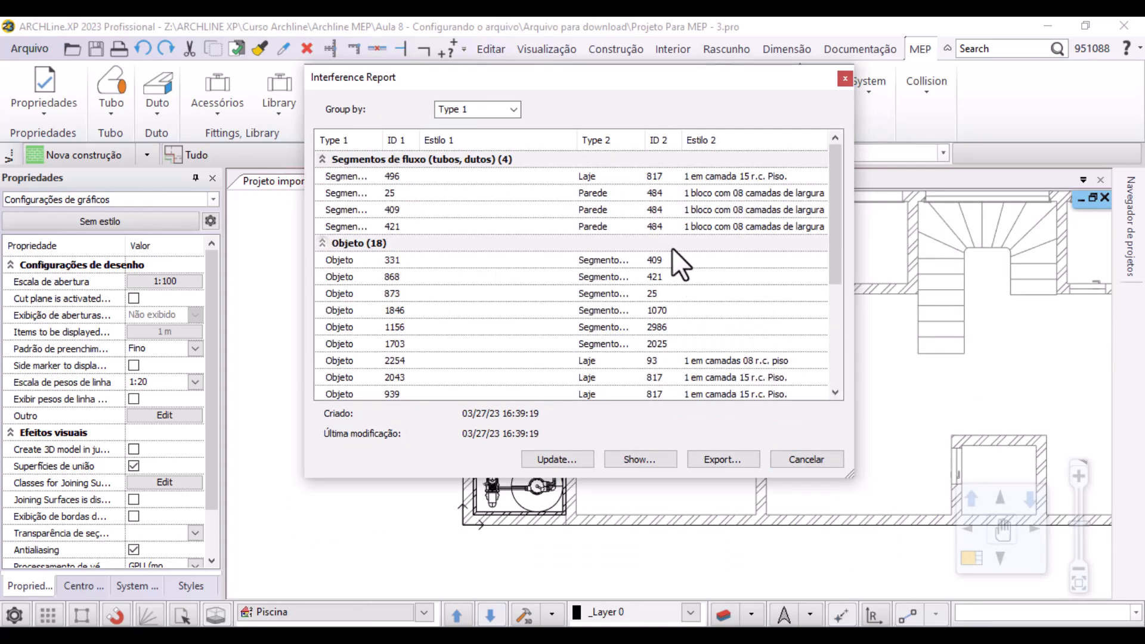
# Show the reported collisions in the model and inspect the clash between flow segment 496 and slab 817 in Vista 1
pyautogui.click(649, 464)
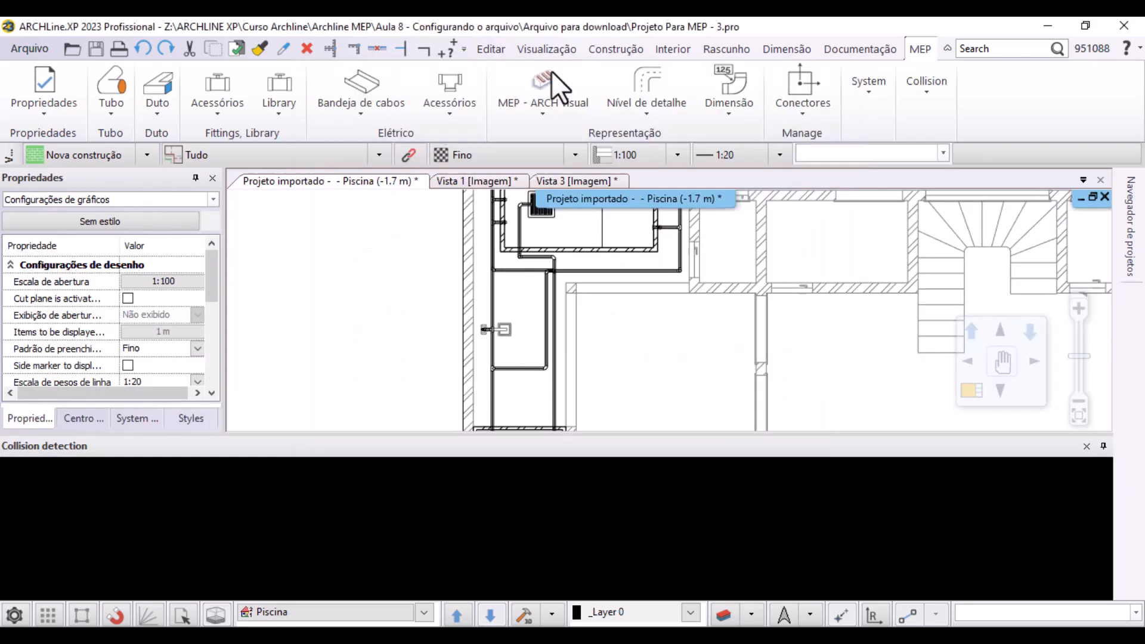
pyautogui.click(541, 488)
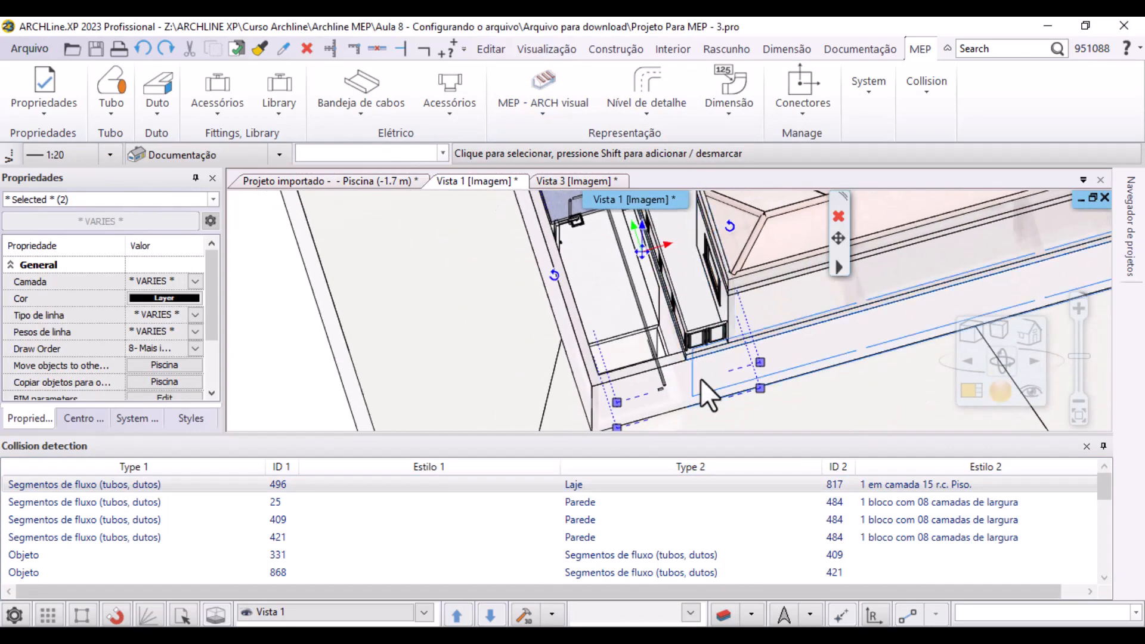
pyautogui.moveTo(702, 383); pyautogui.dragTo(545, 354, button='middle')
pyautogui.scroll(6, 545, 354)
pyautogui.scroll(3, 536, 295)
pyautogui.moveTo(536, 295); pyautogui.dragTo(623, 358, button='middle')
pyautogui.scroll(-5, 622, 292)
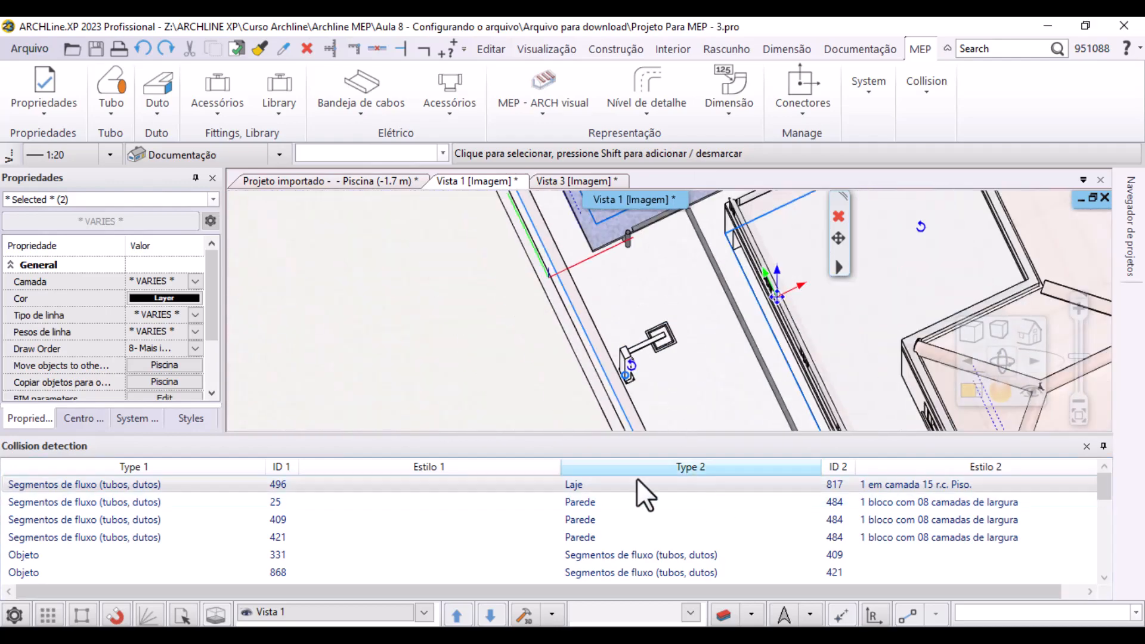
# Inspect the clashes of flow segments 25, 409 and 421 with wall 484 in the 3D view
pyautogui.click(607, 506)
pyautogui.scroll(3, 756, 368)
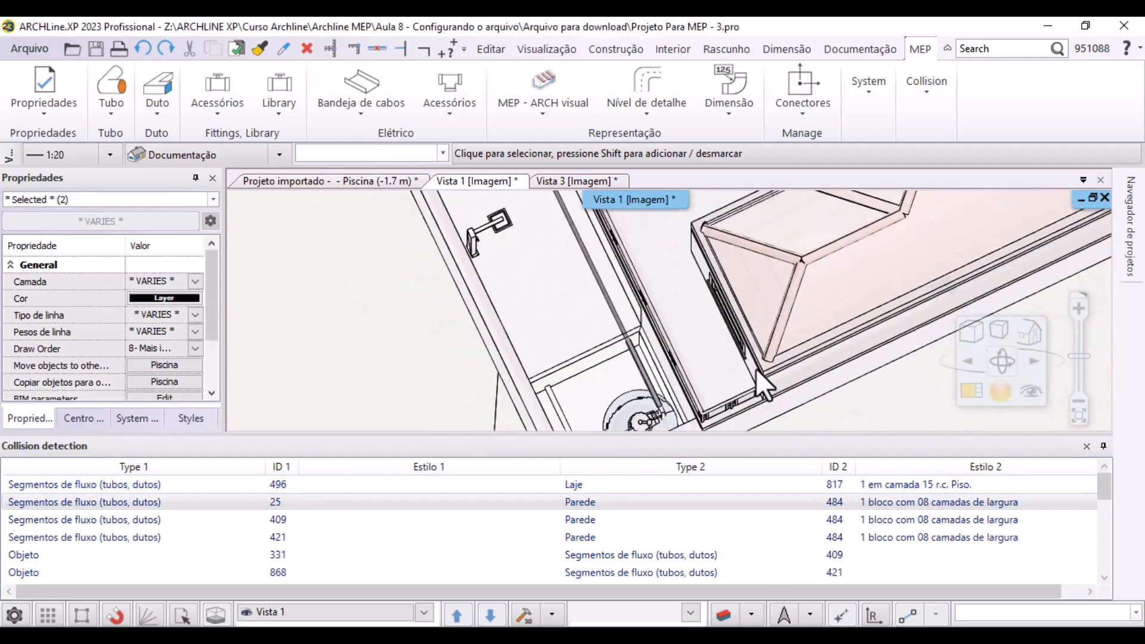
pyautogui.moveTo(756, 368); pyautogui.dragTo(697, 295, button='middle')
pyautogui.scroll(-2, 697, 295)
pyautogui.moveTo(630, 359); pyautogui.dragTo(533, 275, button='middle')
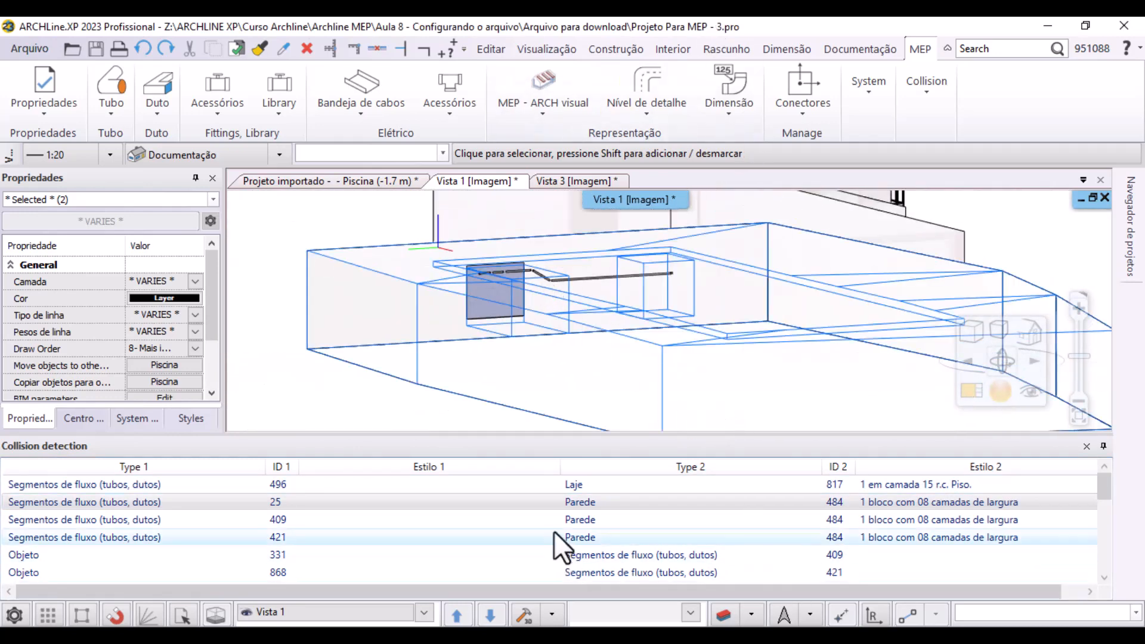
pyautogui.click(581, 520)
pyautogui.click(592, 539)
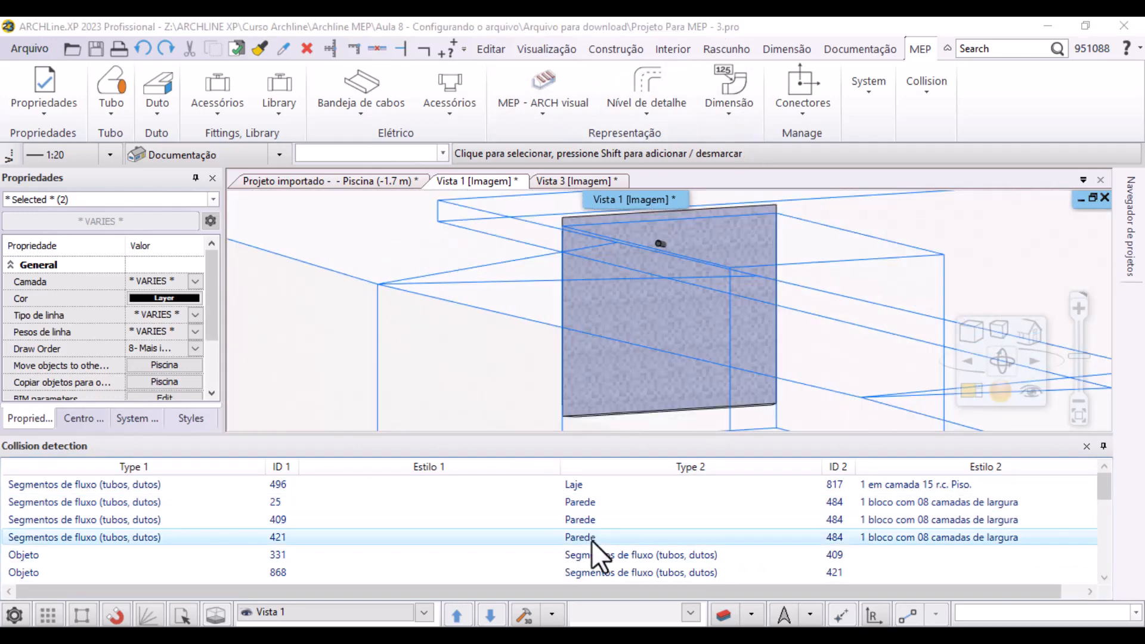
# Inspect the clashes of objects 331, 868, 873, 1846 and 1156 with the flow segments
pyautogui.click(595, 557)
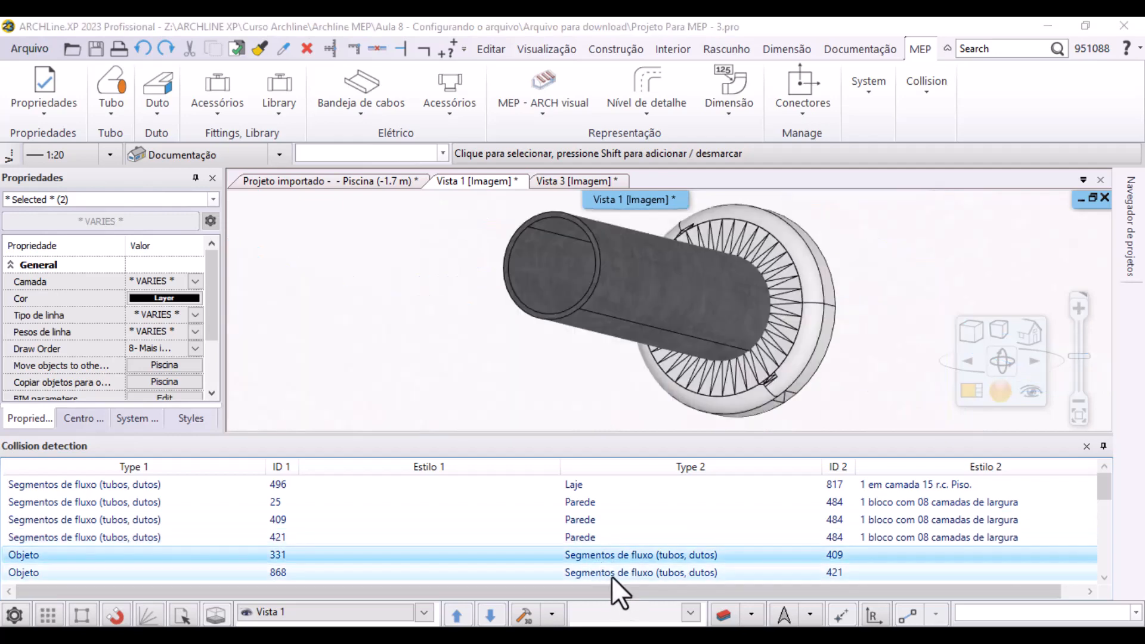
pyautogui.keyDown('shift'); pyautogui.click(611, 575); pyautogui.keyUp('shift')
pyautogui.scroll(-1, 598, 540)
pyautogui.click(669, 537)
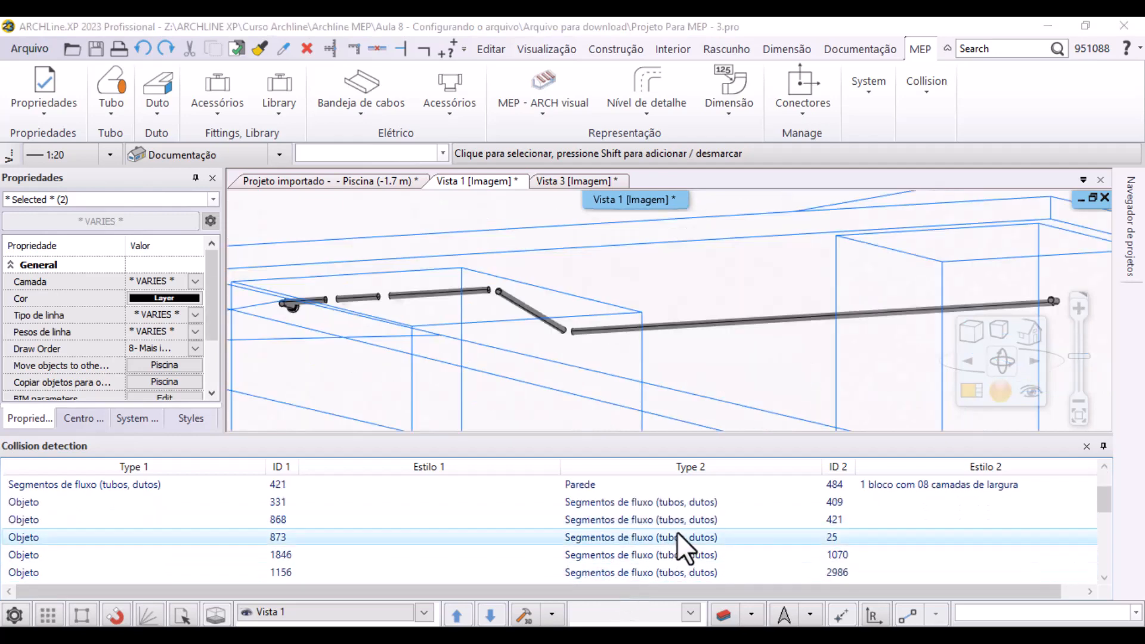
pyautogui.click(625, 549)
pyautogui.click(667, 574)
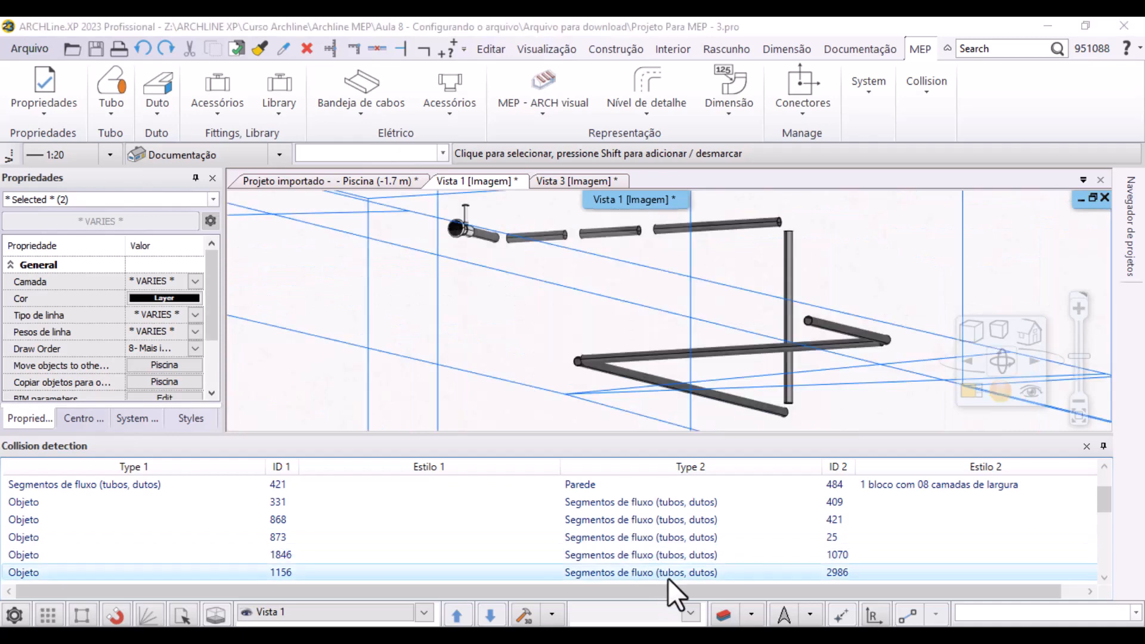
# Inspect the clash of object 1703 with its flow segment and those of objects 2254 and 2043 with the slabs
pyautogui.scroll(-3, 657, 537)
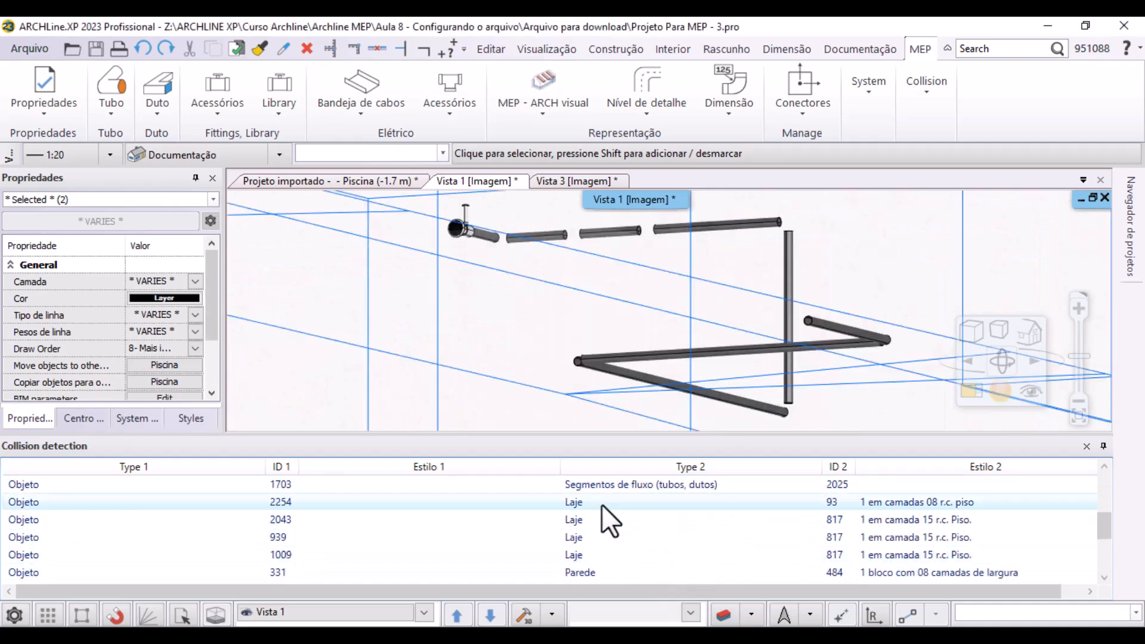
pyautogui.click(608, 487)
pyautogui.click(609, 520)
pyautogui.click(608, 505)
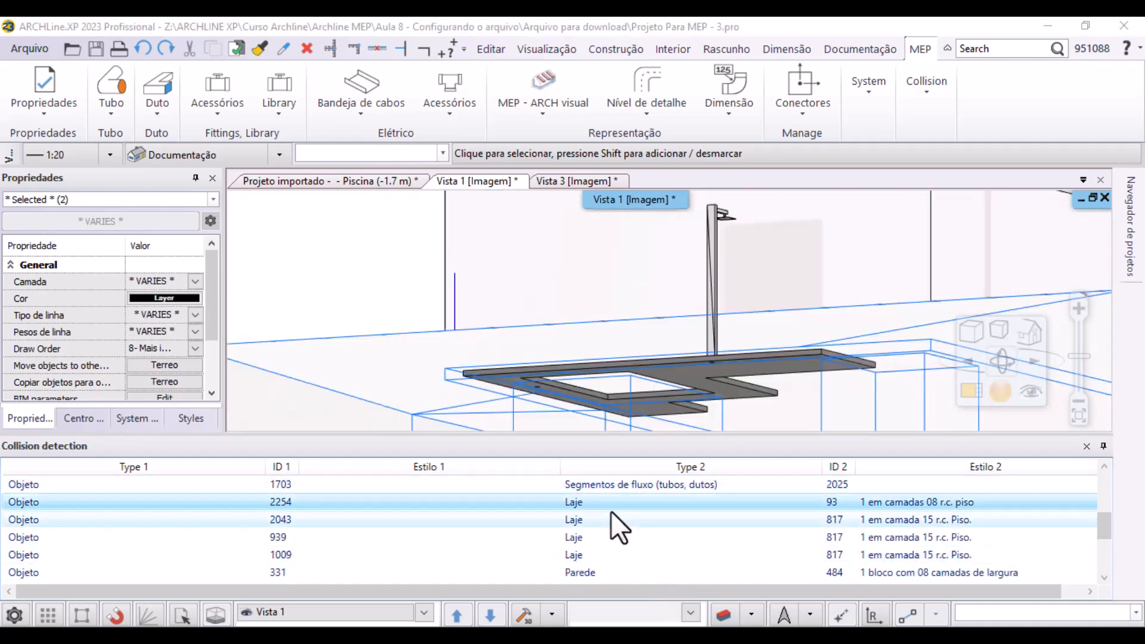
pyautogui.click(609, 517)
pyautogui.click(596, 345)
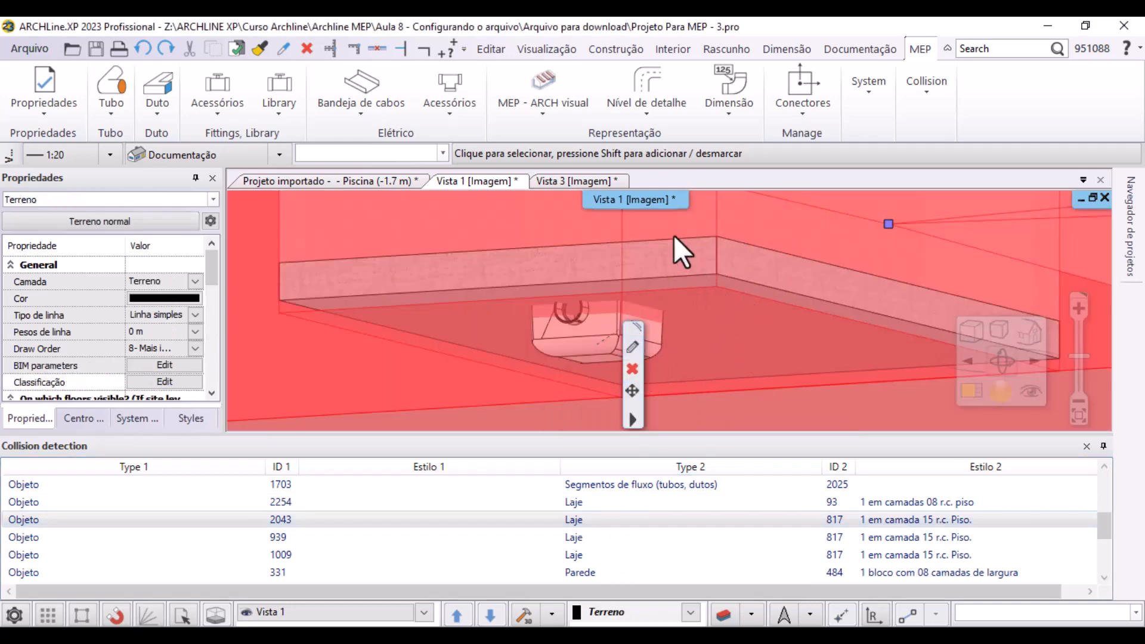
# Locate the clashing floor drain in the Piscina plan and Vista 3, and close the collision list and interference report in Vista 1
pyautogui.click(333, 179)
pyautogui.scroll(4, 634, 252)
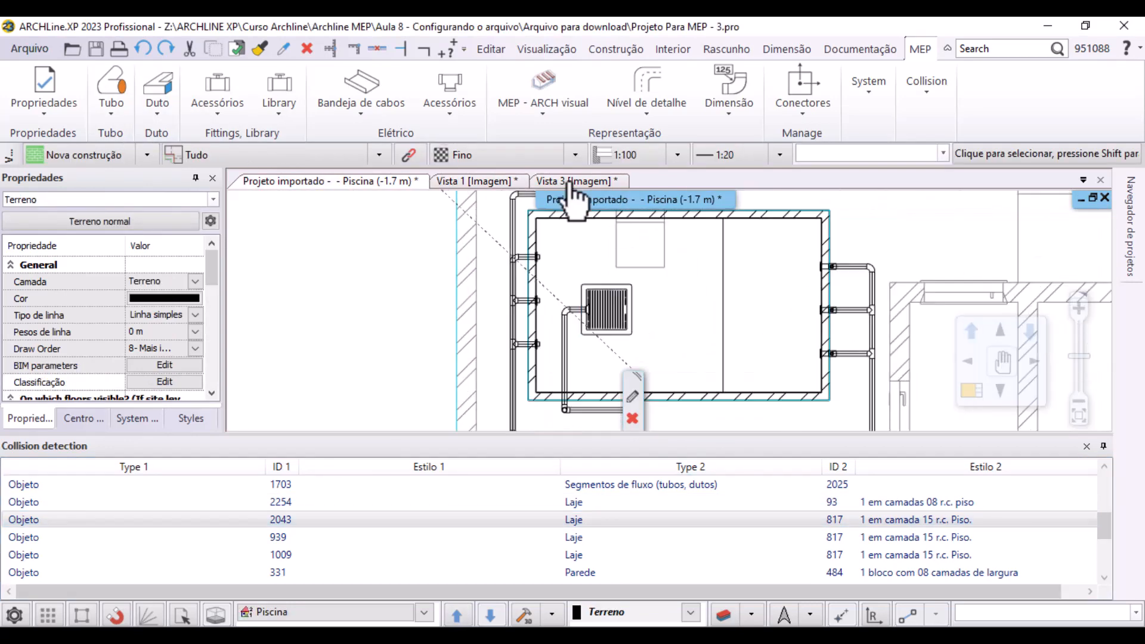
pyautogui.click(523, 179)
pyautogui.click(570, 179)
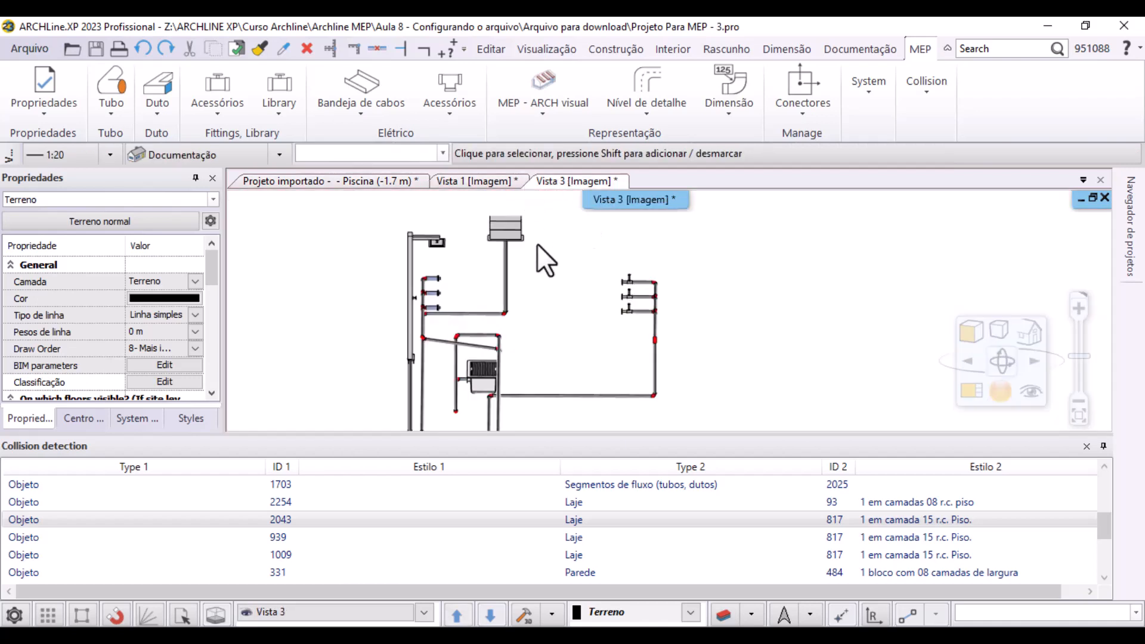
pyautogui.moveTo(536, 244); pyautogui.dragTo(491, 303, button='middle')
pyautogui.scroll(3, 492, 304)
pyautogui.click(599, 305)
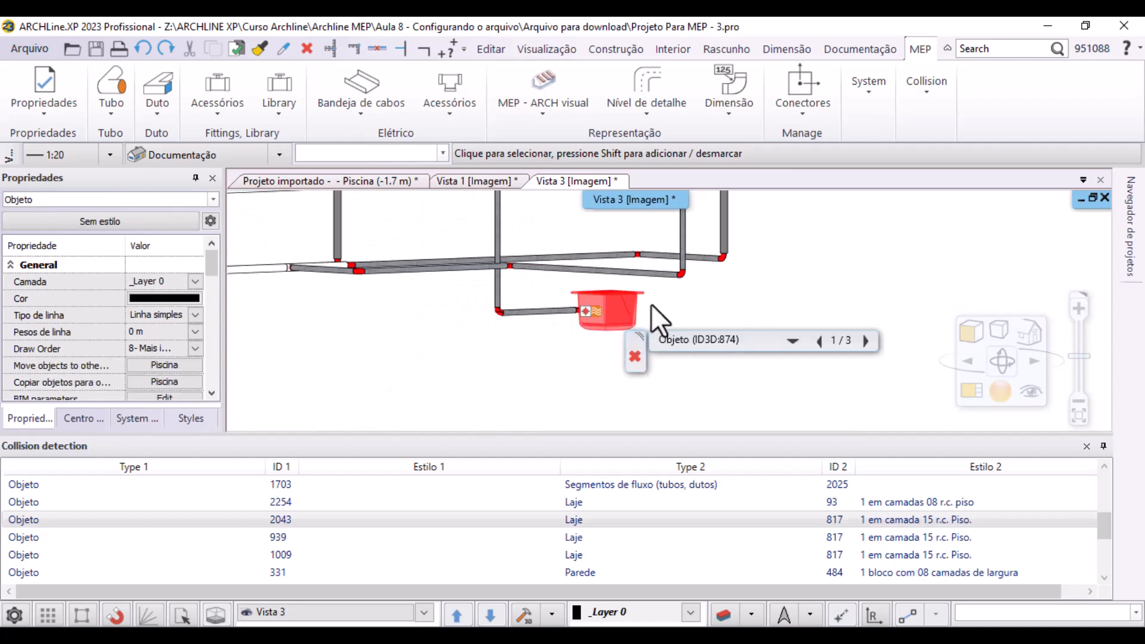
pyautogui.click(561, 279)
pyautogui.scroll(3, 590, 306)
pyautogui.click(651, 304)
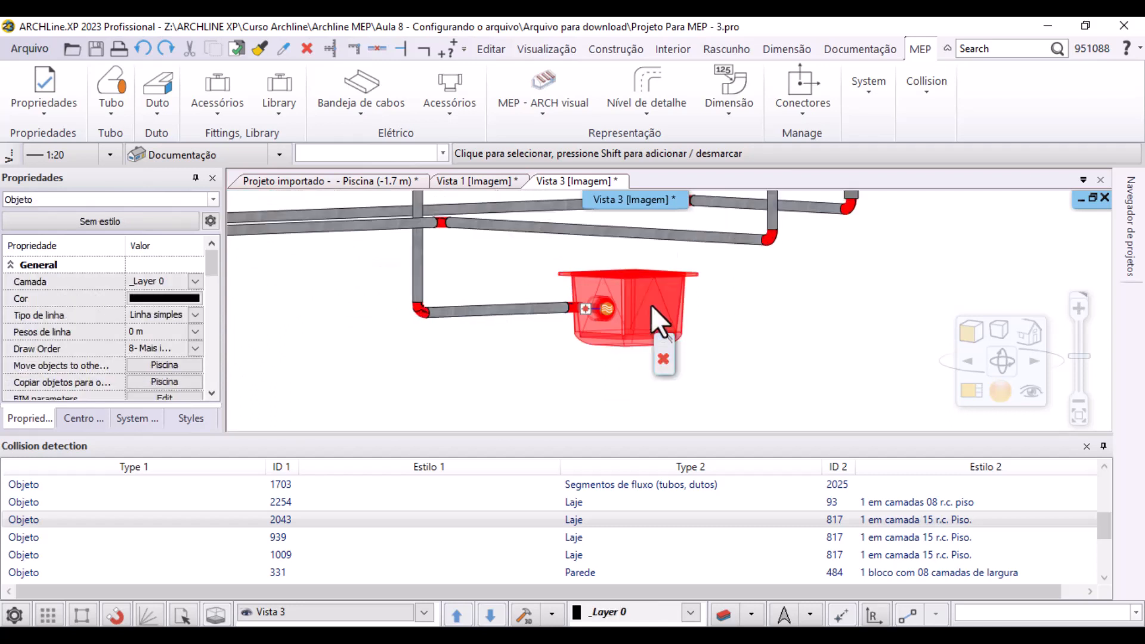
pyautogui.click(468, 178)
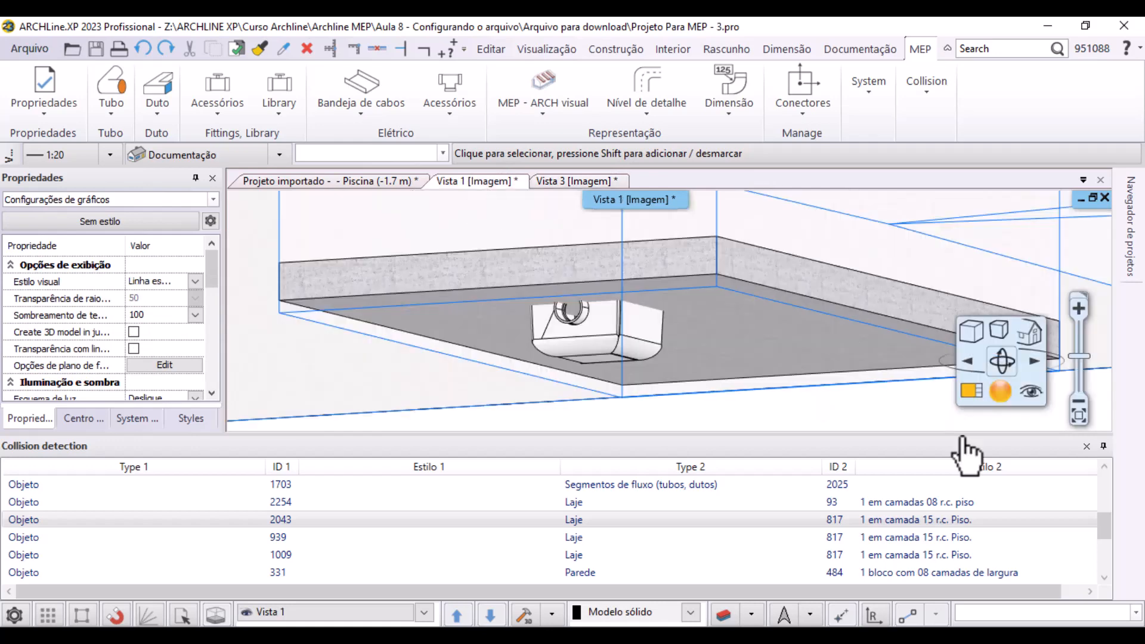
pyautogui.click(1087, 447)
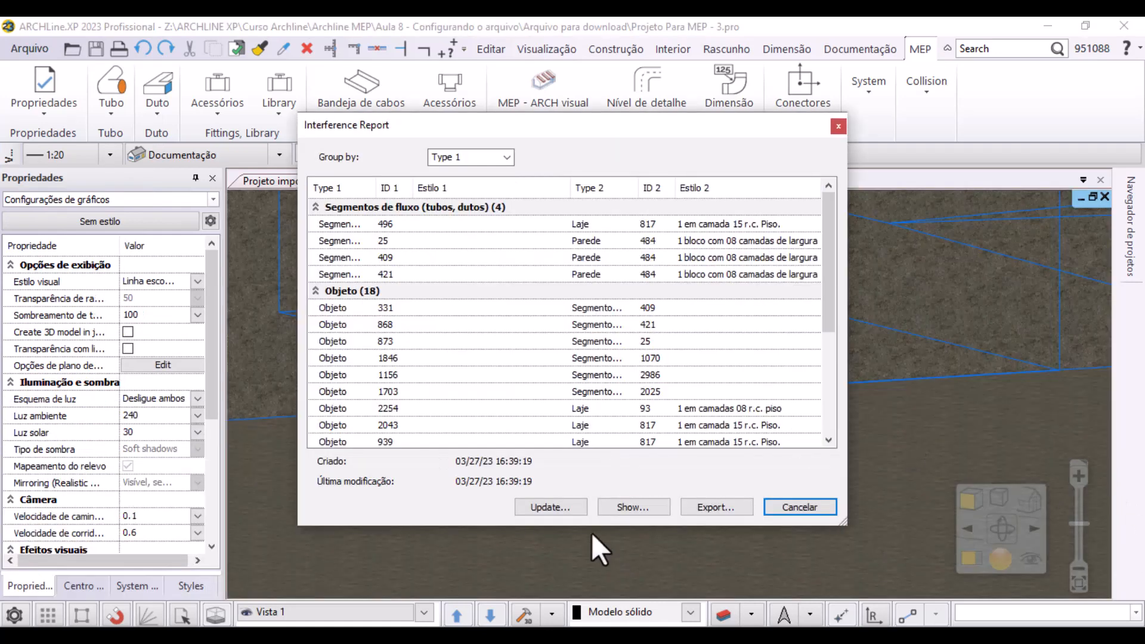
pyautogui.click(838, 126)
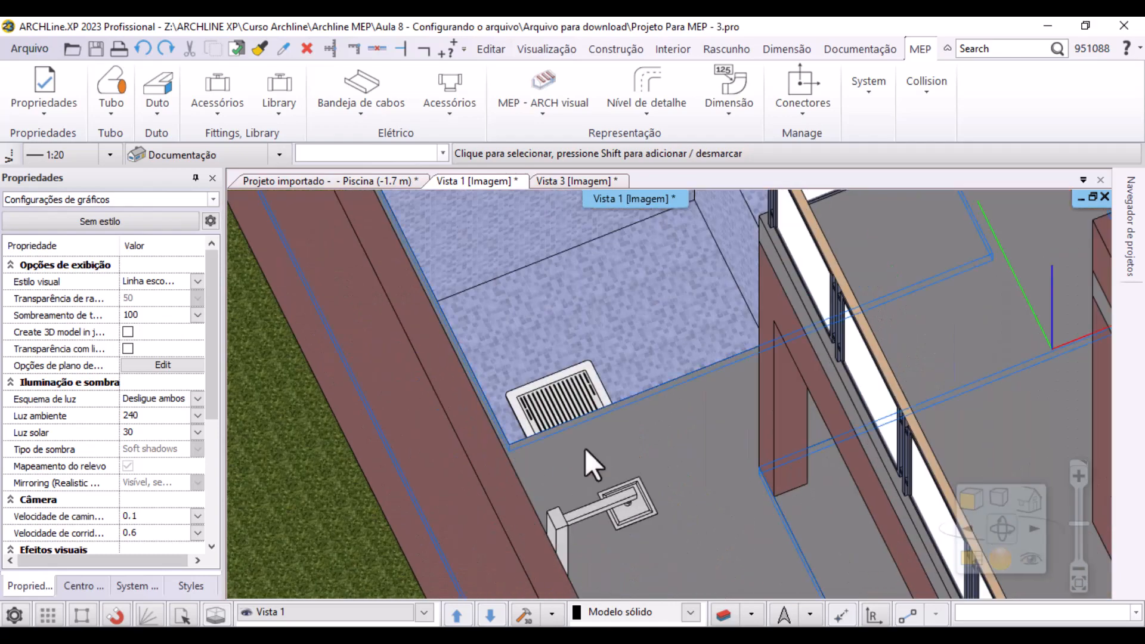
# Move the pool's floor drain about 0.15 m upward, out of the slab, in Vista 1
pyautogui.click(590, 342)
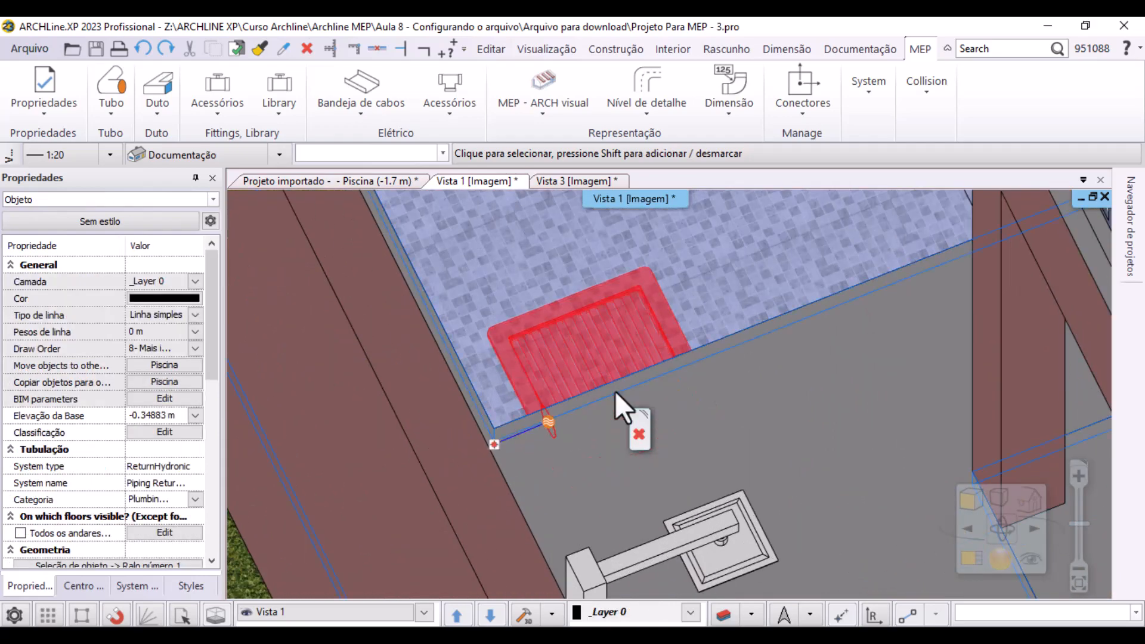
pyautogui.click(510, 49)
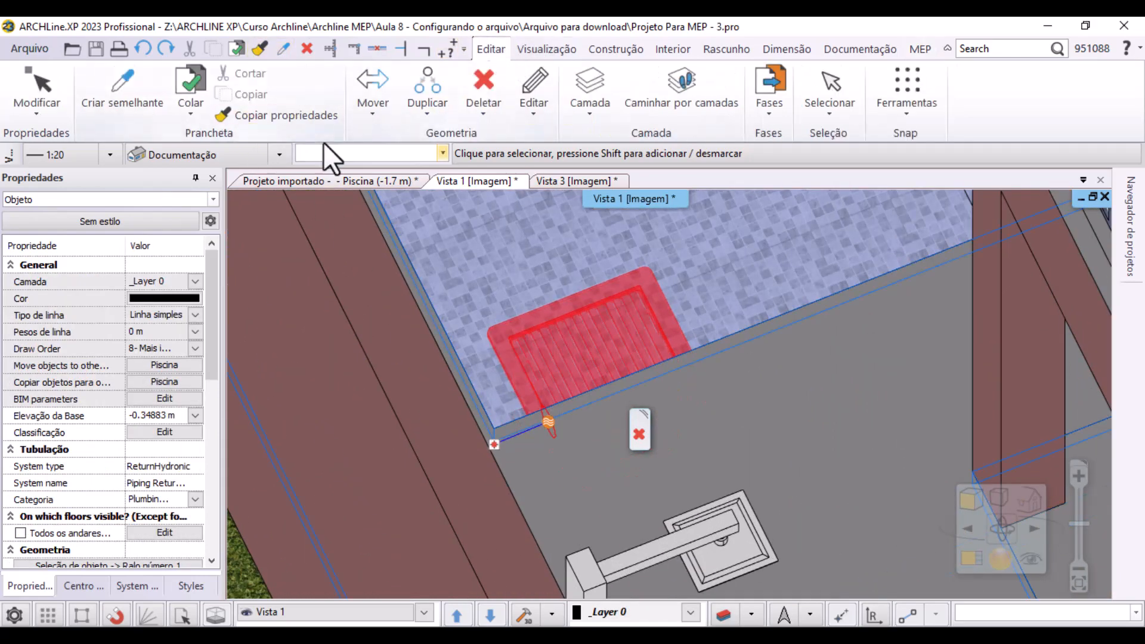
pyautogui.click(373, 89)
pyautogui.click(648, 280)
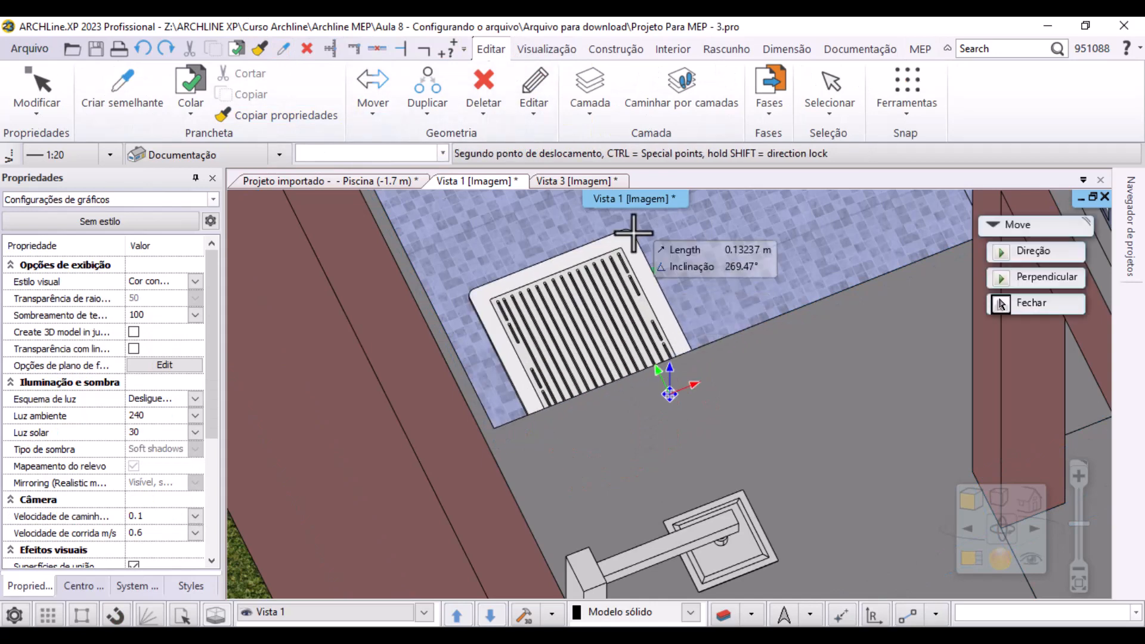
pyautogui.click(668, 376)
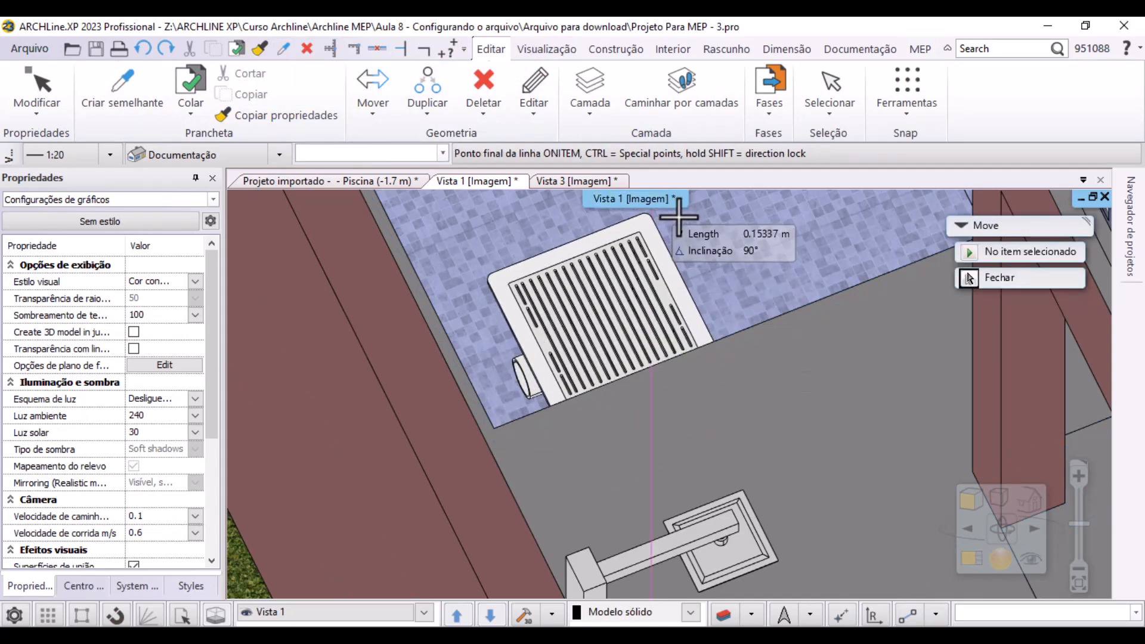
pyautogui.click(680, 216)
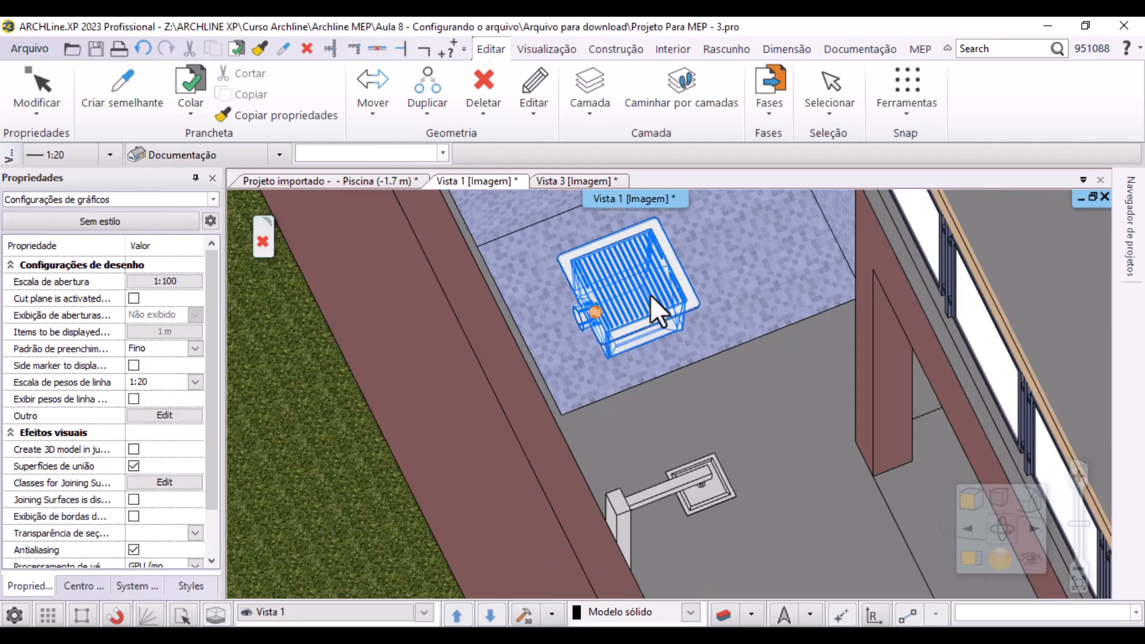
pyautogui.moveTo(671, 365); pyautogui.dragTo(738, 319, button='middle')
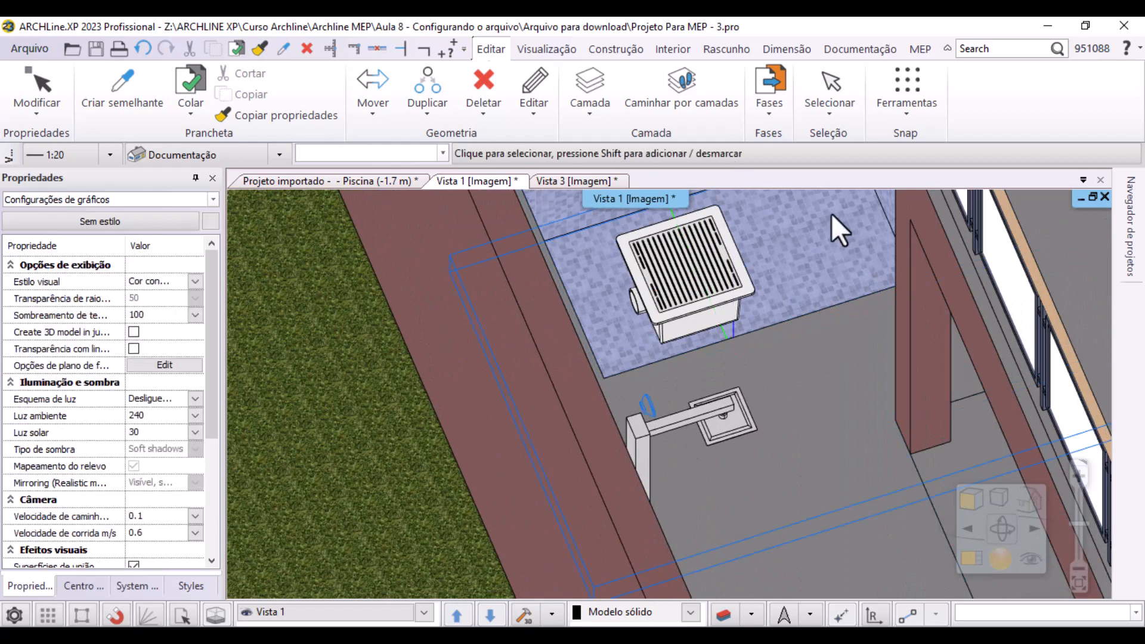
# Reopen the last interference report, update it, and select the clash between object 331 and flow segment 409
pyautogui.click(917, 50)
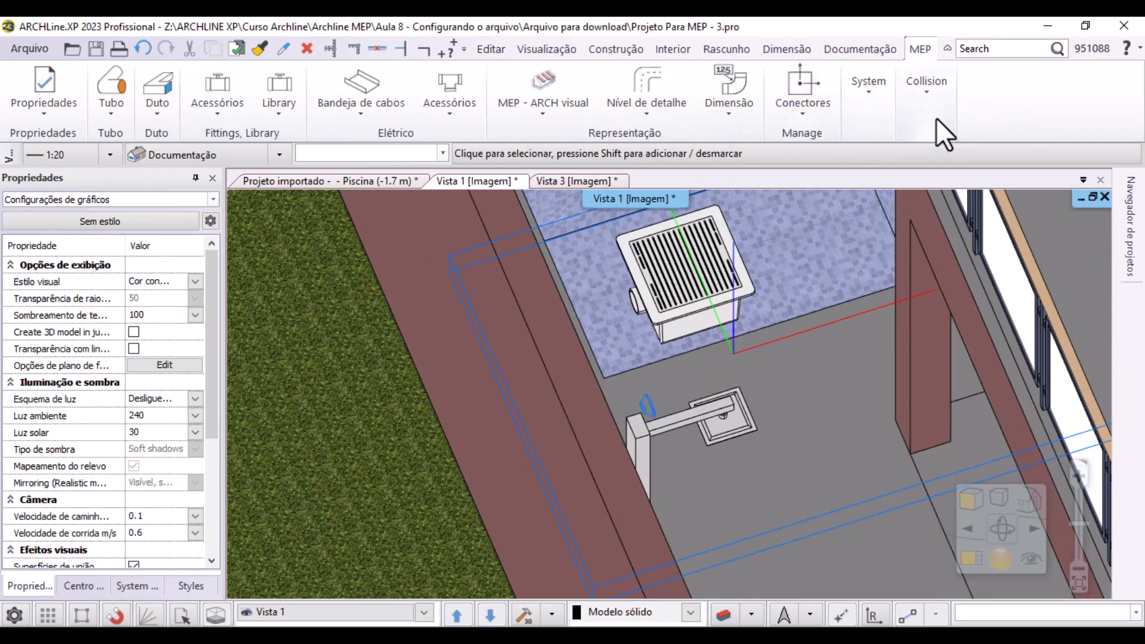
pyautogui.click(931, 100)
pyautogui.click(948, 185)
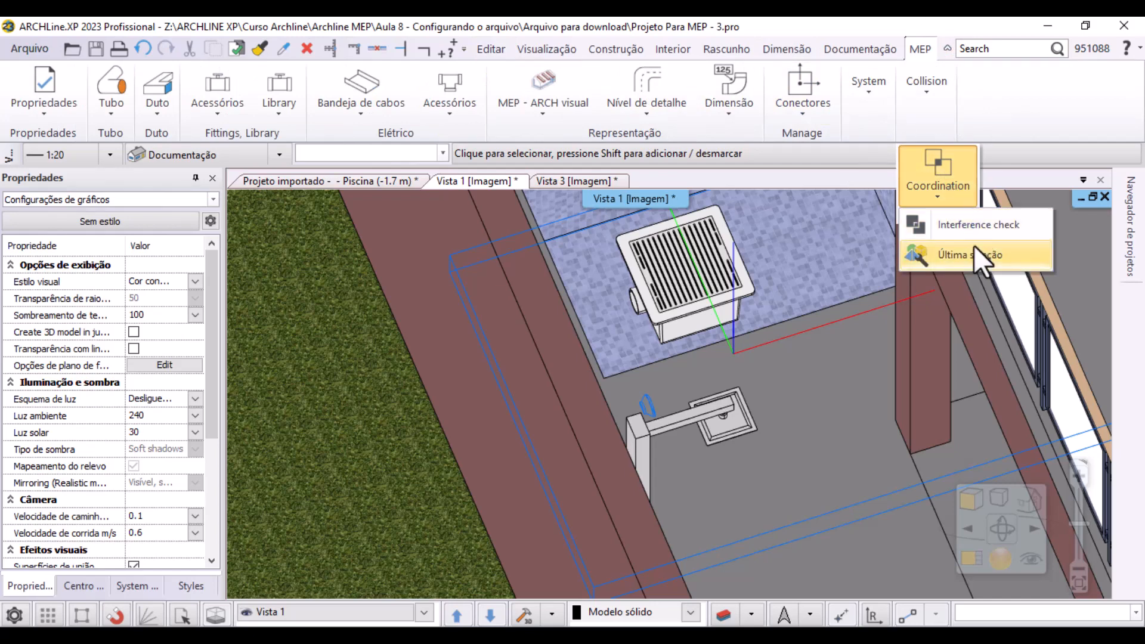
pyautogui.click(973, 254)
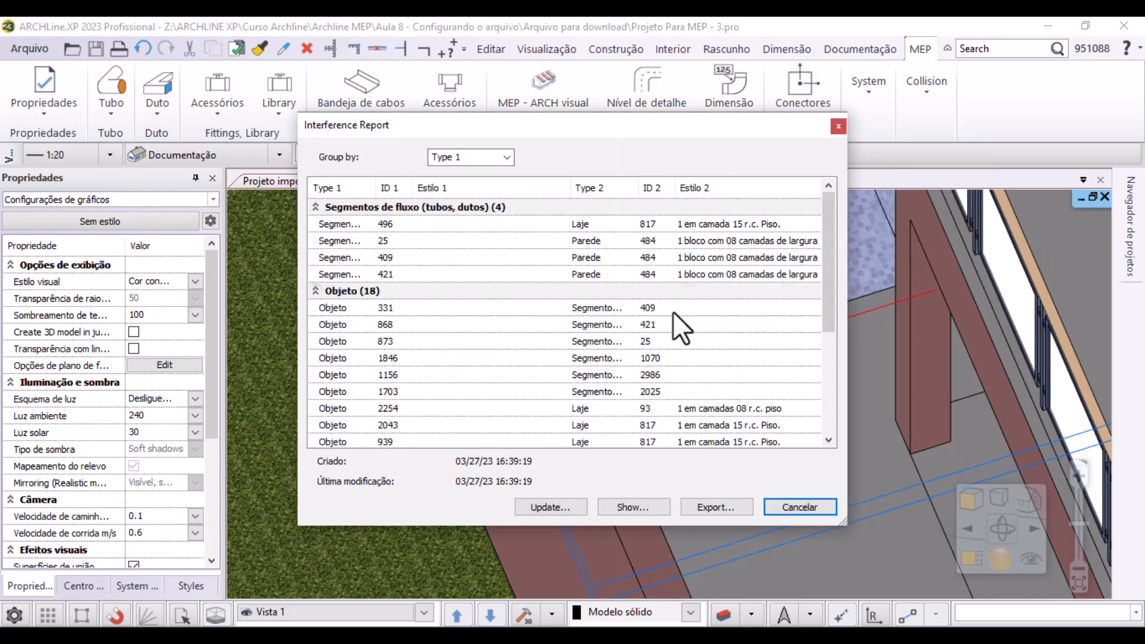
pyautogui.click(546, 509)
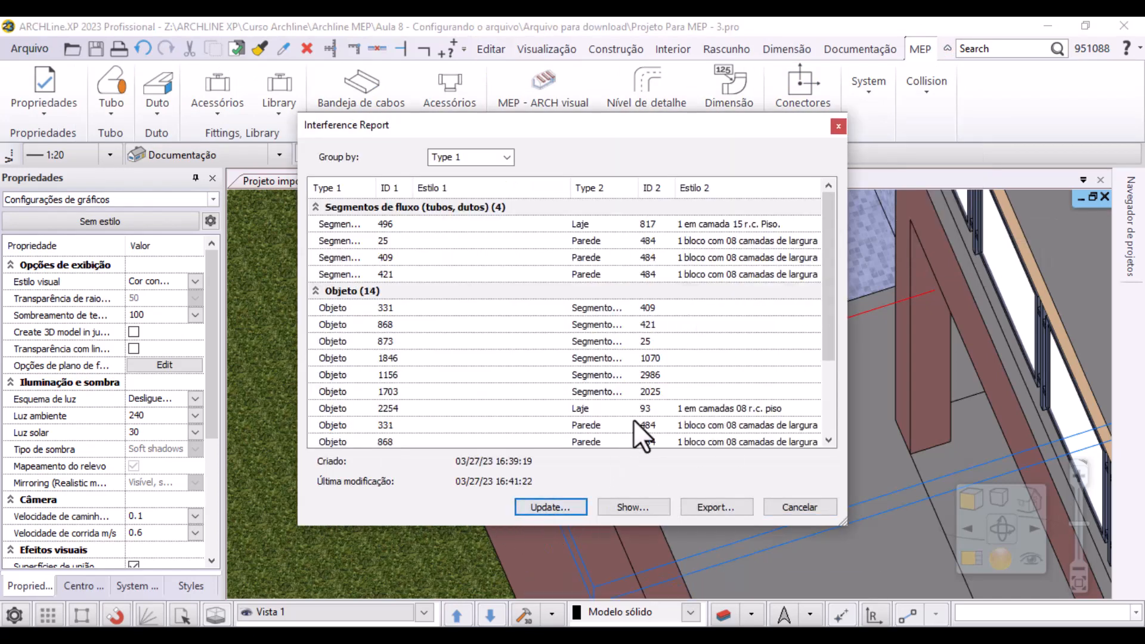
pyautogui.click(635, 306)
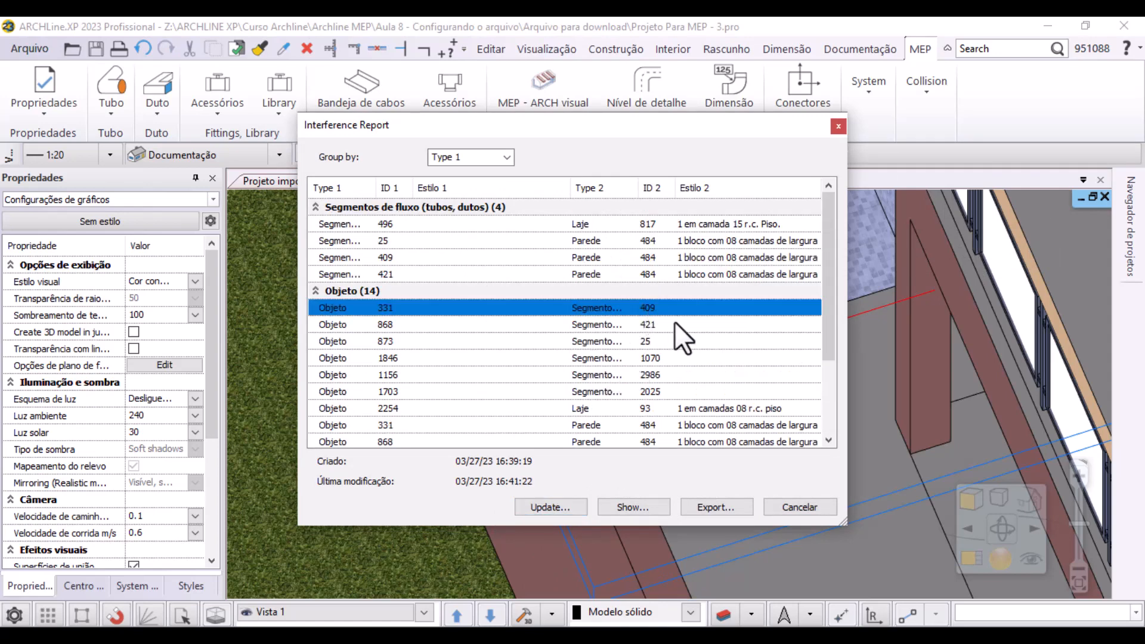
# Show the updated report's collision list and inspect the clashes of flow segments 496, 25, 409 and 421 with the slab and wall
pyautogui.click(674, 324)
pyautogui.click(634, 507)
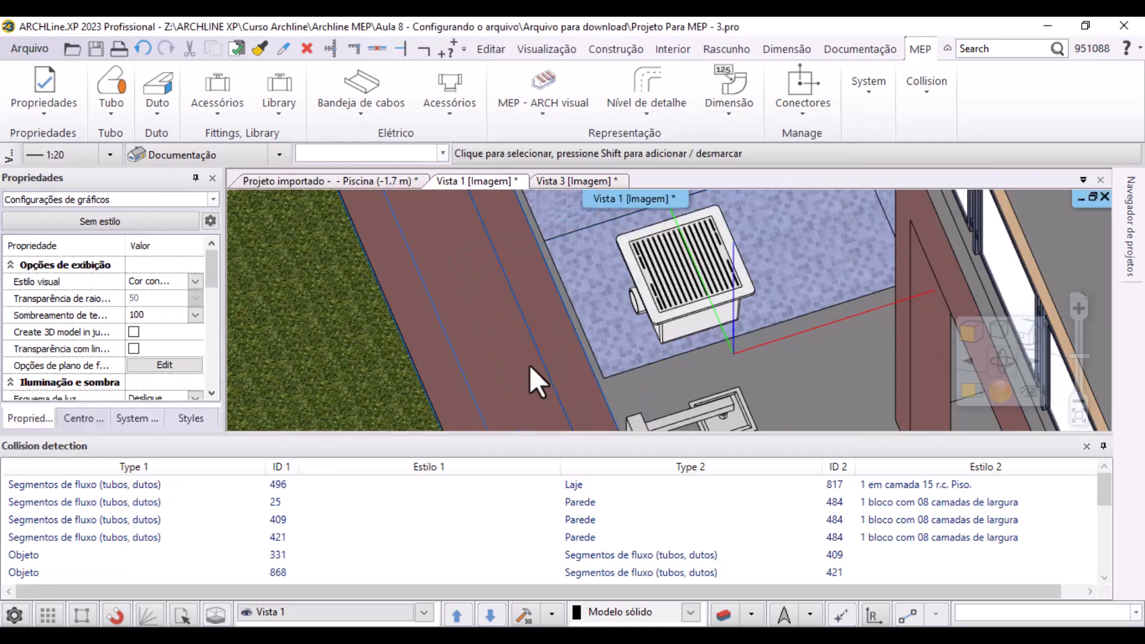
pyautogui.click(581, 487)
pyautogui.click(583, 502)
pyautogui.click(601, 520)
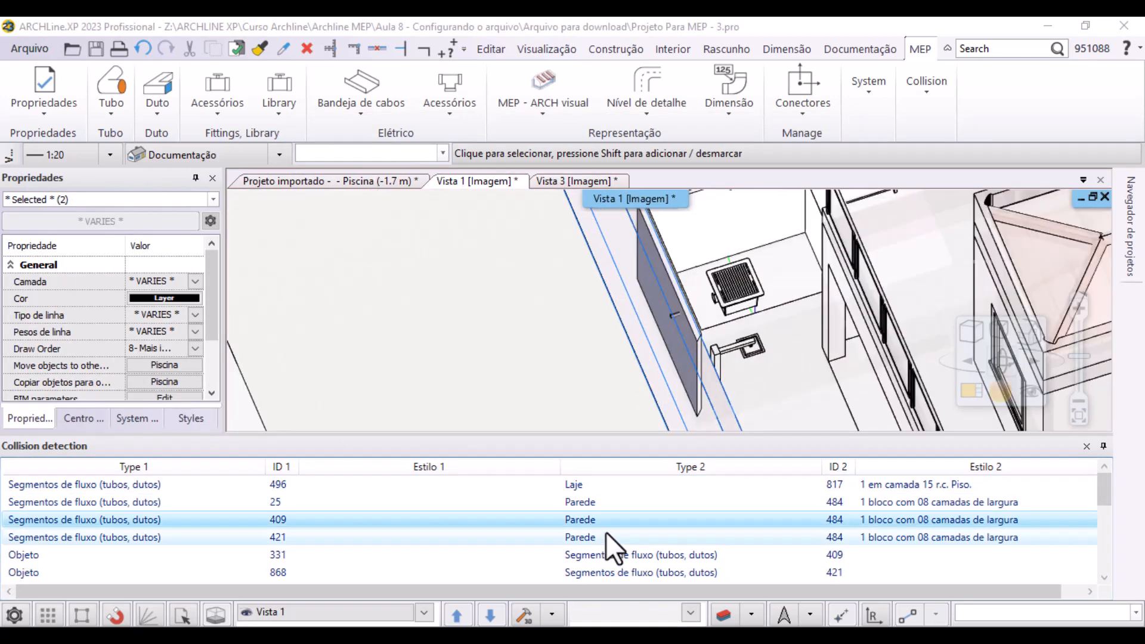
pyautogui.click(588, 537)
# Inspect the clashes of objects 331, 873, 1846, 1156 and 1703 with their flow segments
pyautogui.click(608, 556)
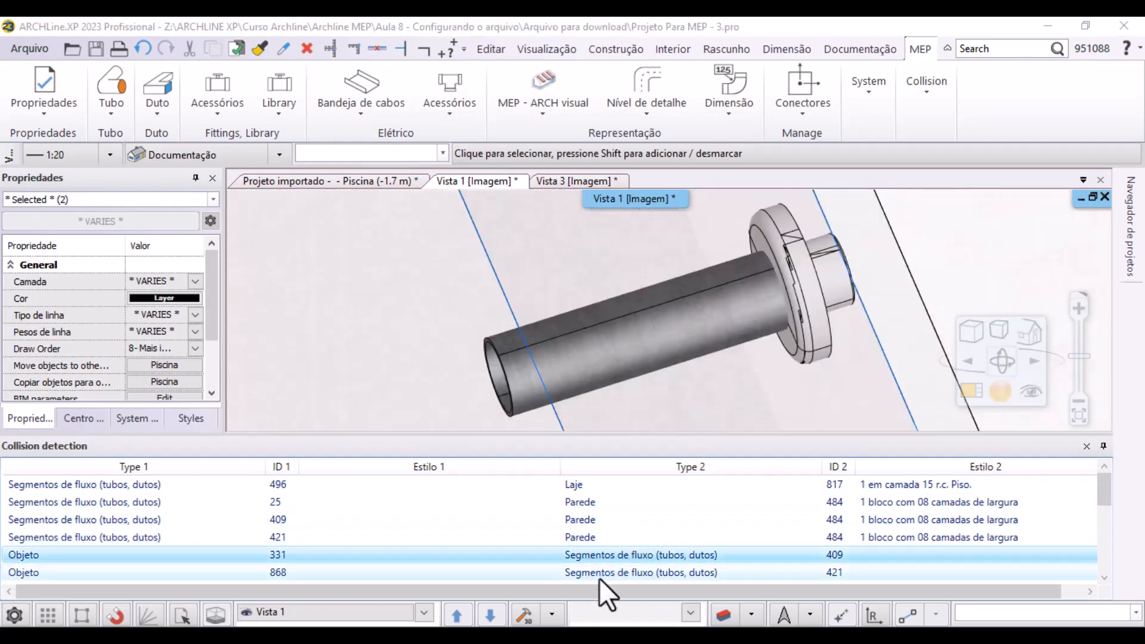
pyautogui.scroll(-3, 607, 525)
pyautogui.scroll(1, 627, 526)
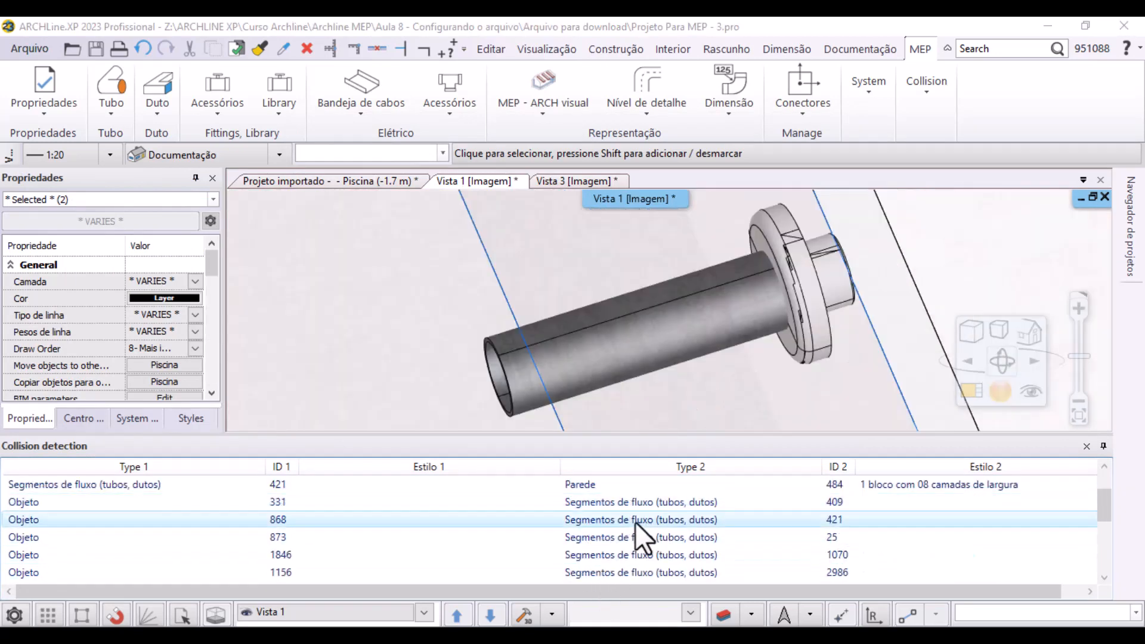
pyautogui.click(638, 538)
pyautogui.click(634, 553)
pyautogui.scroll(-1, 626, 544)
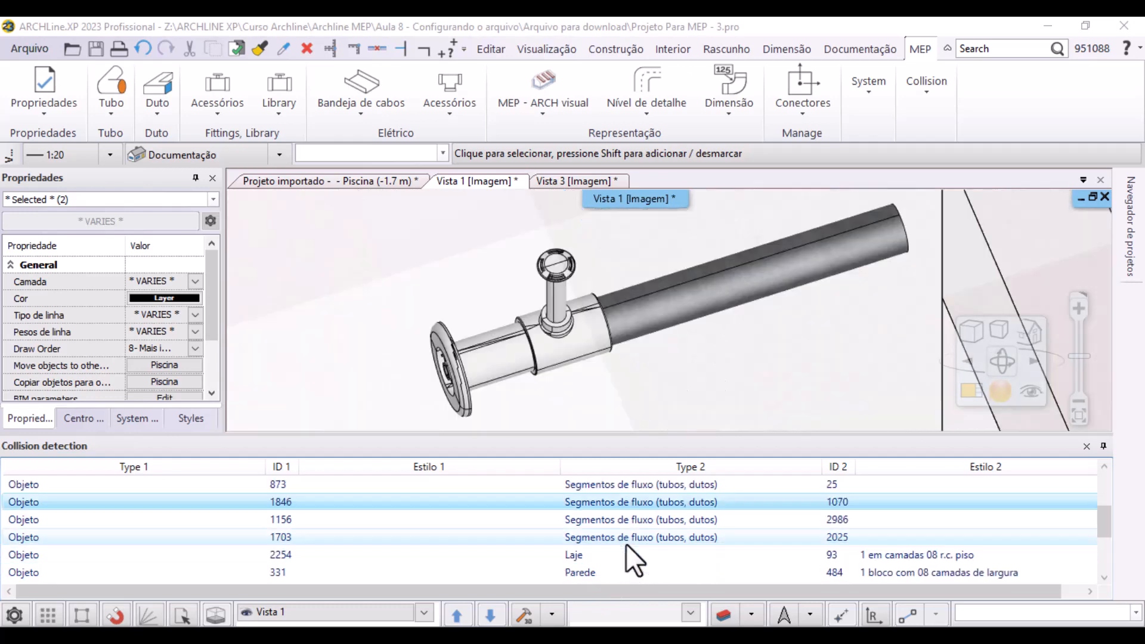
pyautogui.click(624, 520)
pyautogui.click(623, 535)
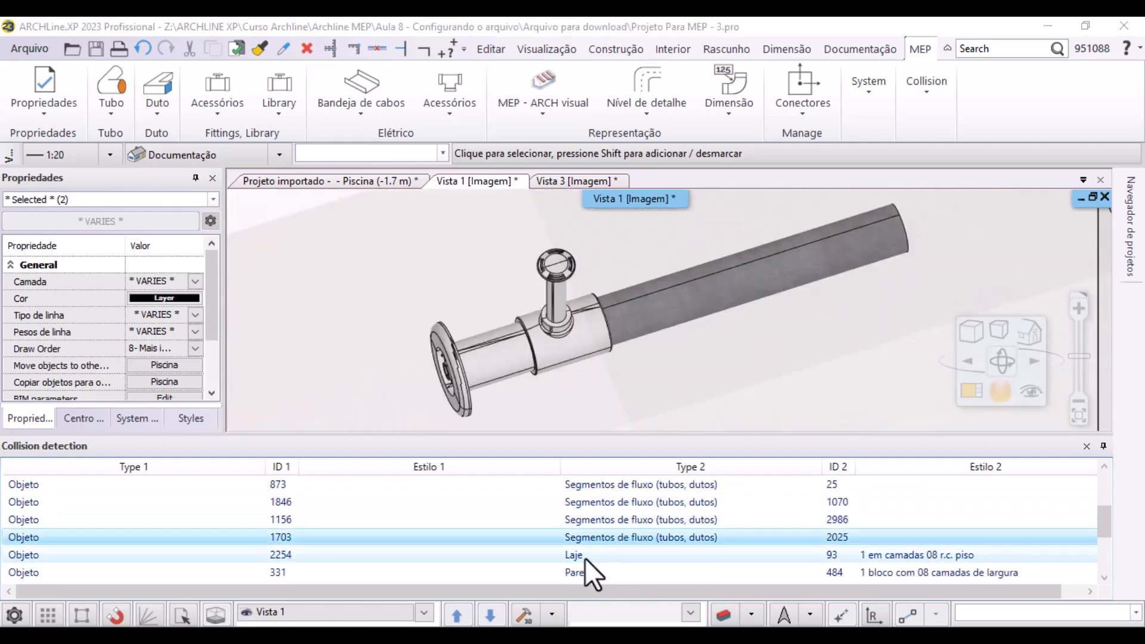
# Inspect object 2254's clashes with slab 93 and object 2912, and those of objects 331, 1846, 1156 and 1703 with their walls
pyautogui.click(584, 556)
pyautogui.click(590, 574)
pyautogui.scroll(-1, 612, 535)
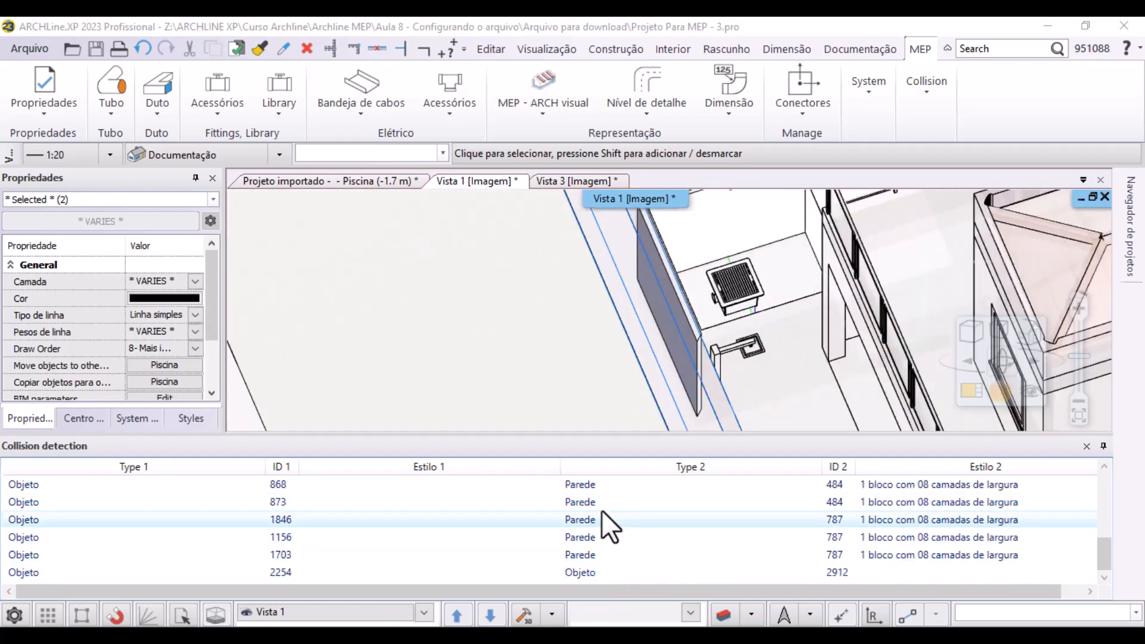
pyautogui.click(608, 520)
pyautogui.click(612, 539)
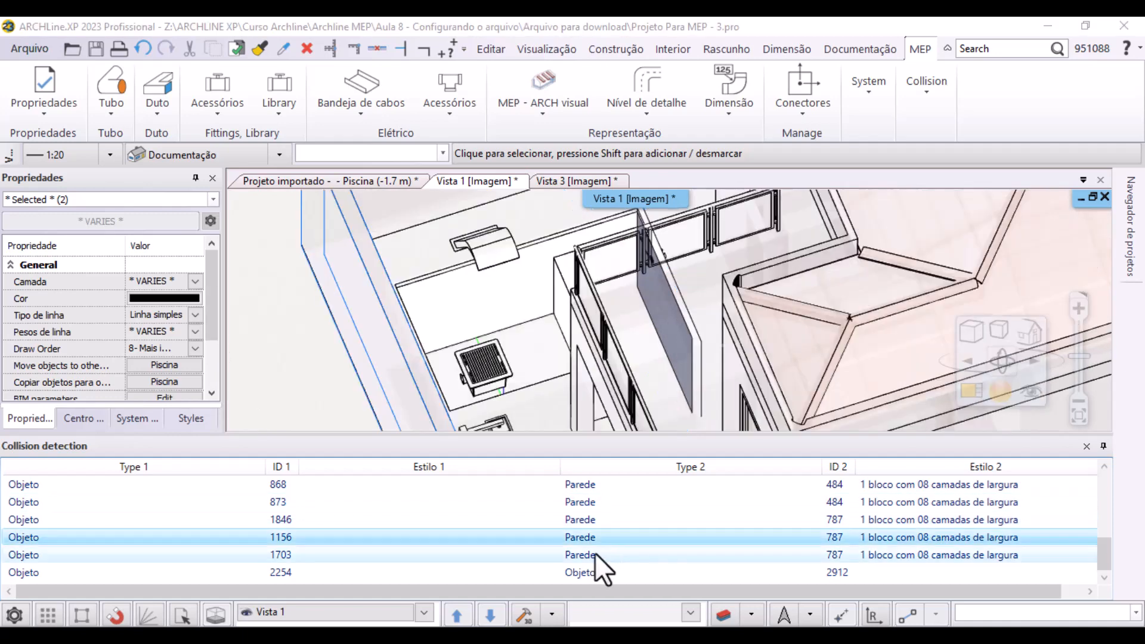
pyautogui.click(591, 558)
pyautogui.click(588, 571)
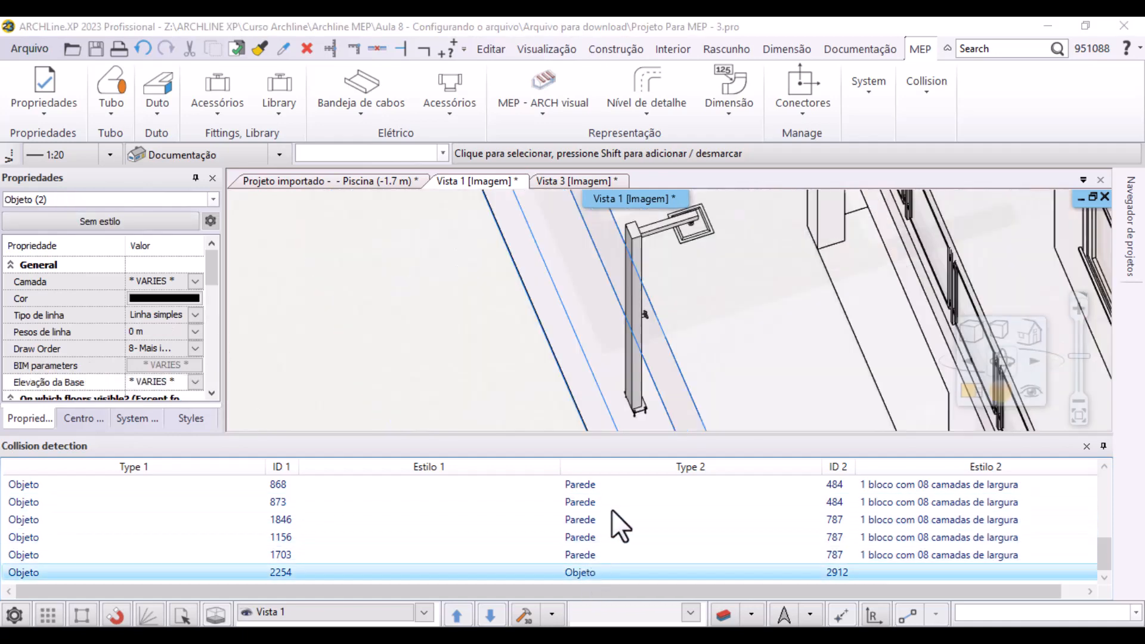
# Recheck the wall clashes of objects 1703 and 873, and select the terrain in Vista 1
pyautogui.click(596, 559)
pyautogui.click(582, 502)
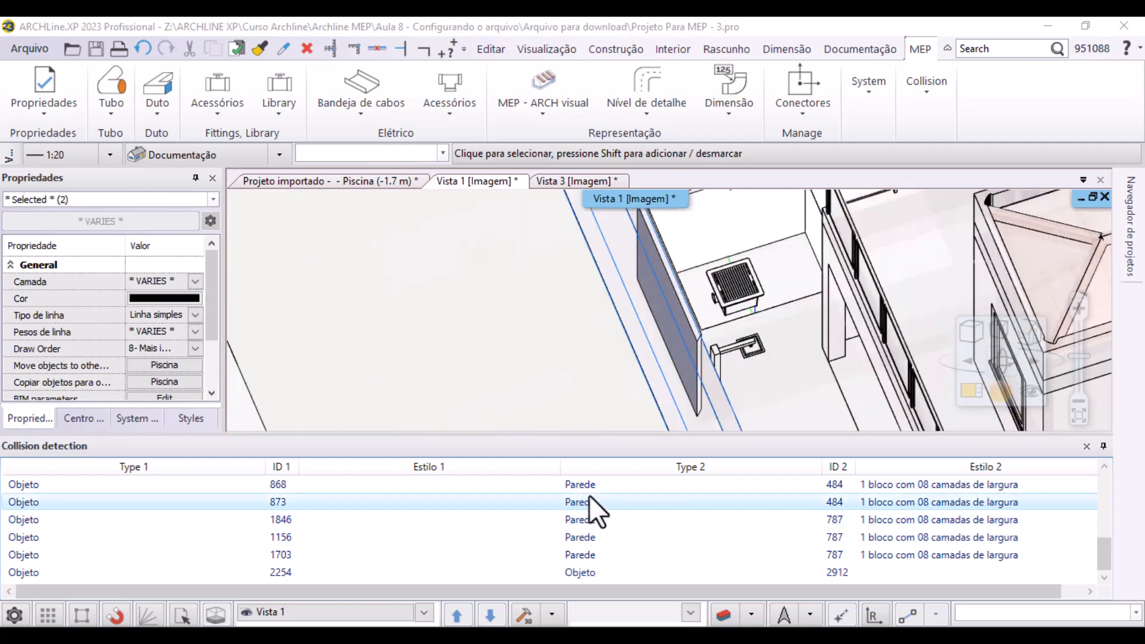
pyautogui.scroll(2, 609, 507)
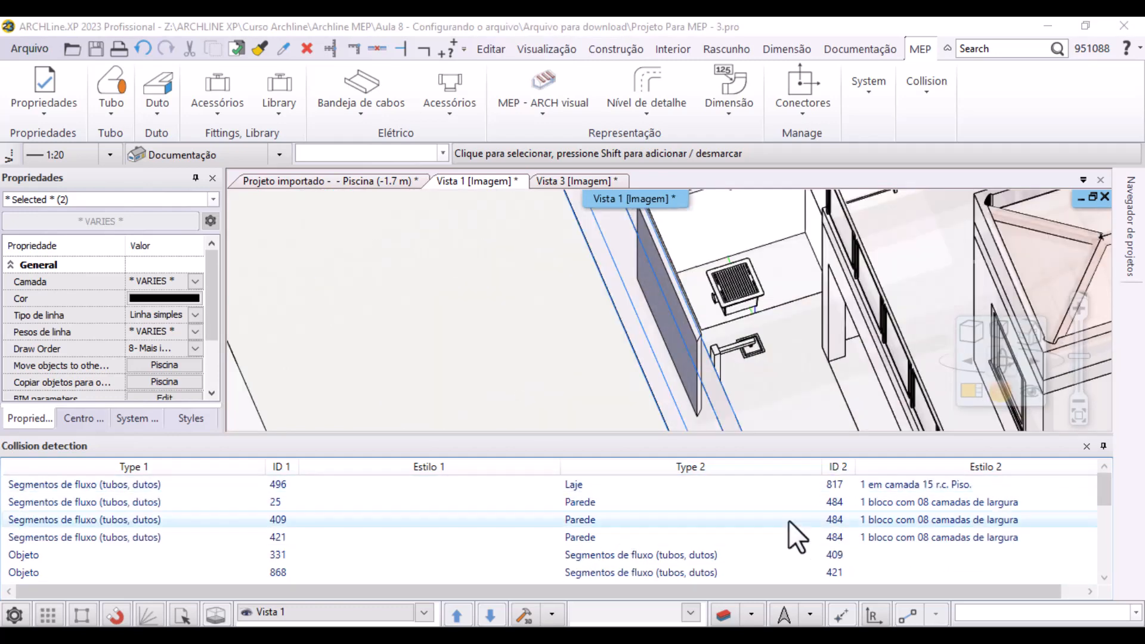
pyautogui.click(551, 302)
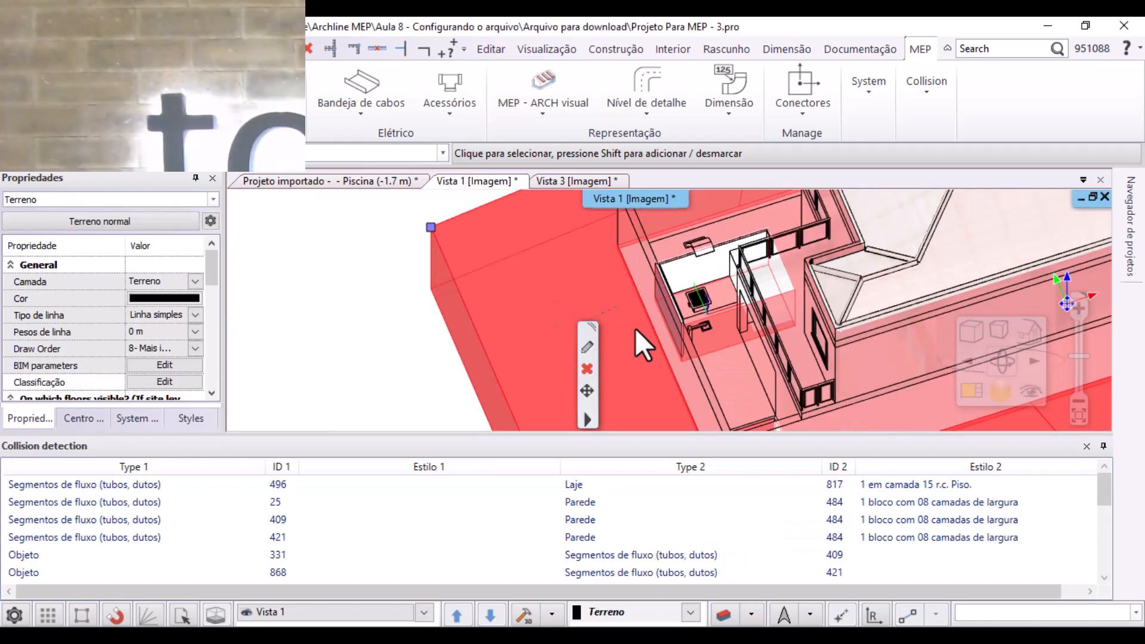